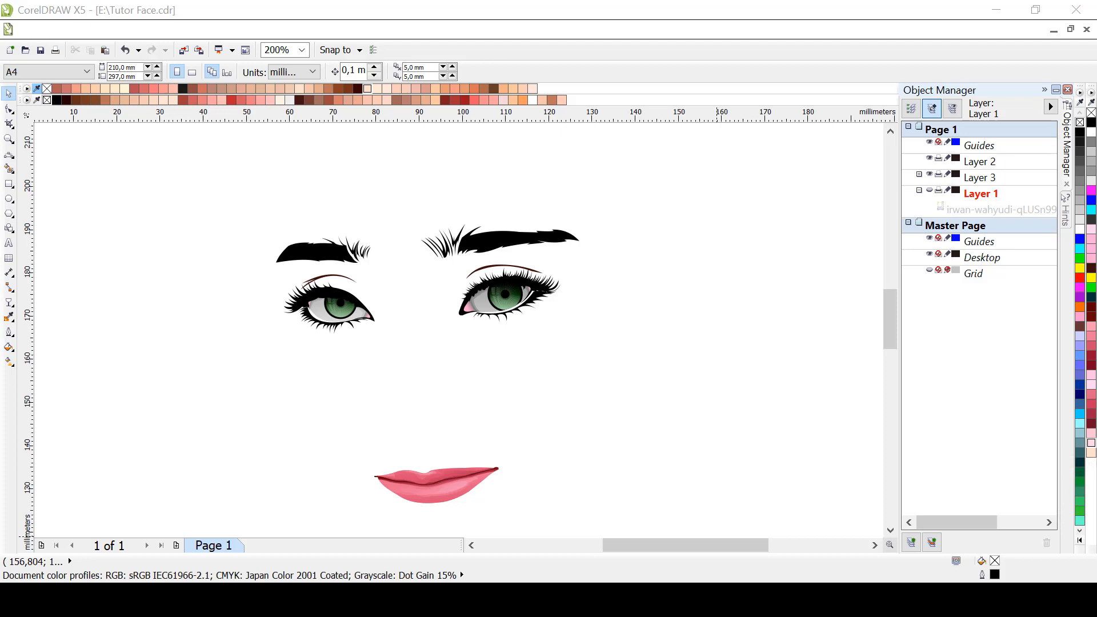
Show Layer 1 so the portrait photo serves as the tracing reference behind the vector eyes, brows and lips
scroll(889, 306, up, 1)
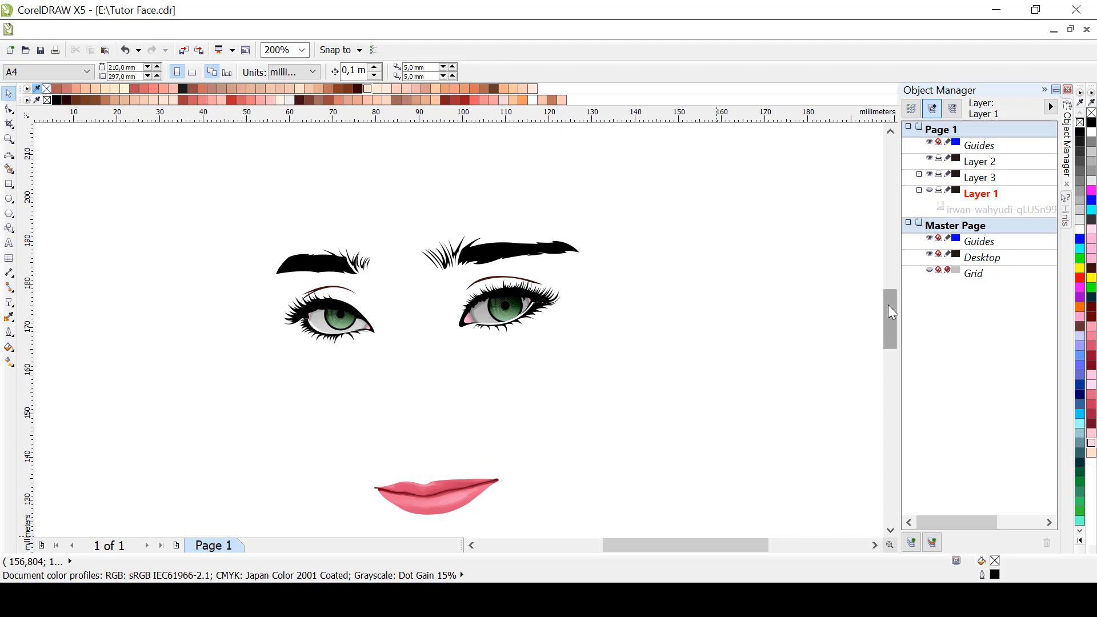
scroll(889, 307, down, 4)
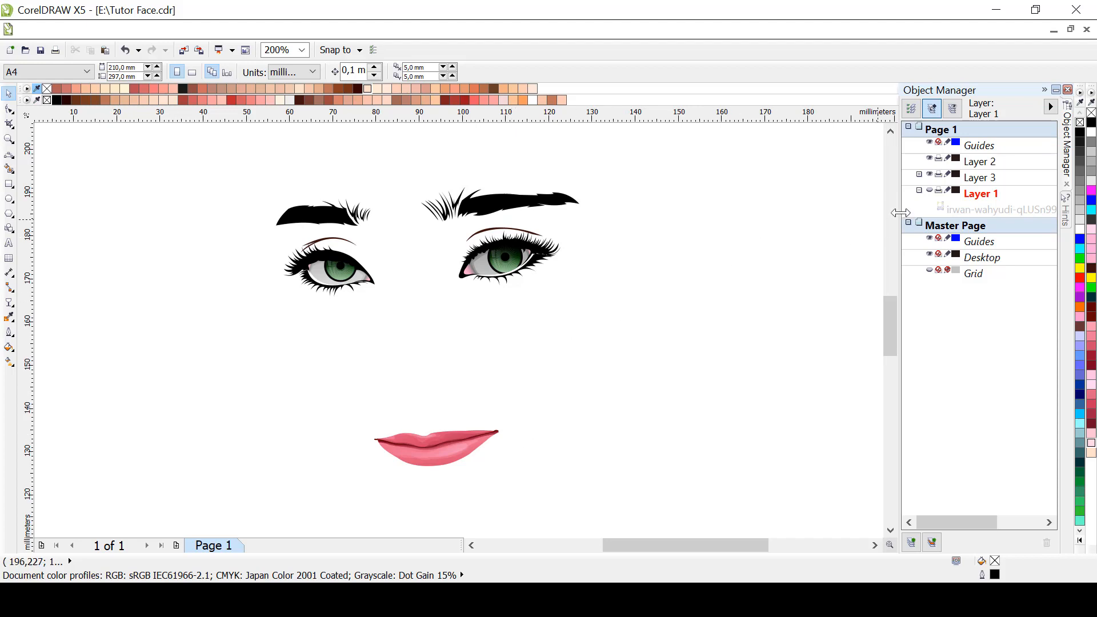
click(930, 191)
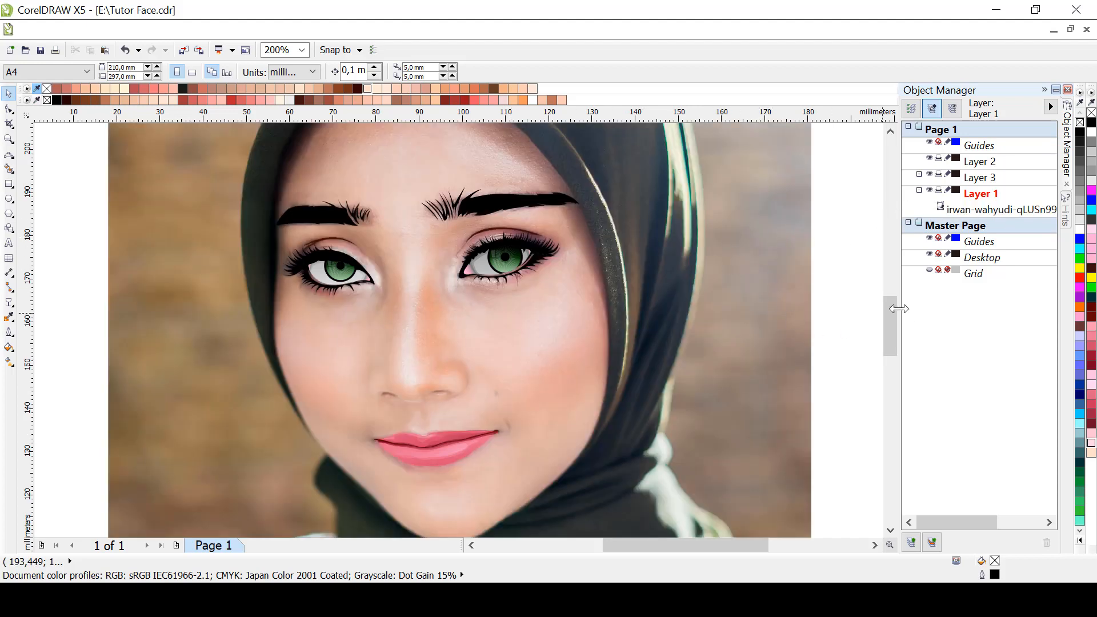
drag(894, 324, 888, 318)
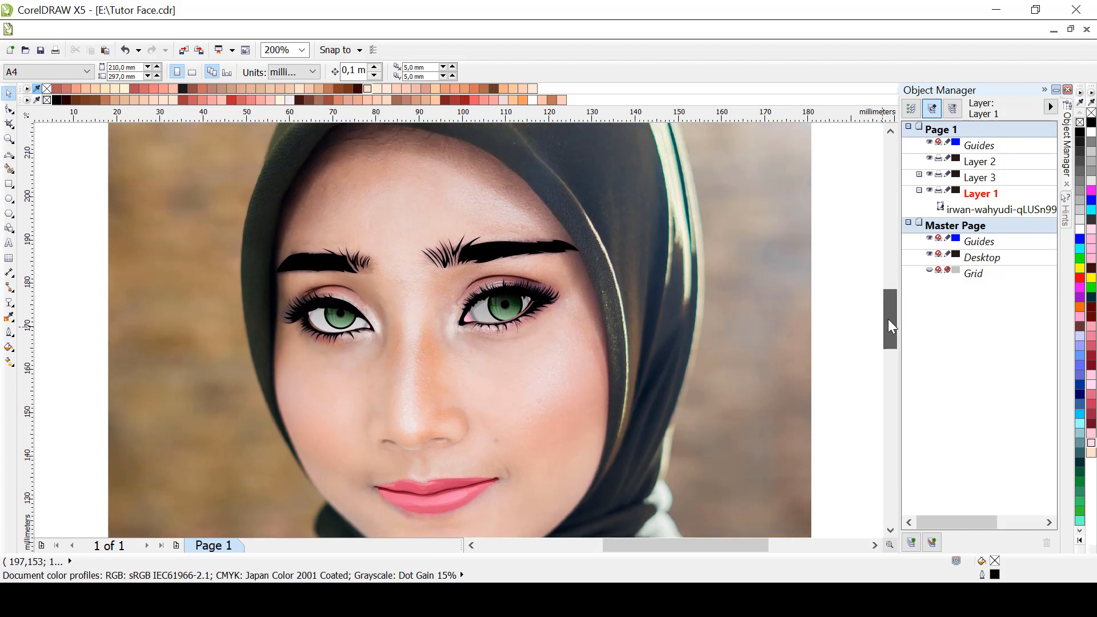
scroll(757, 313, down, 1)
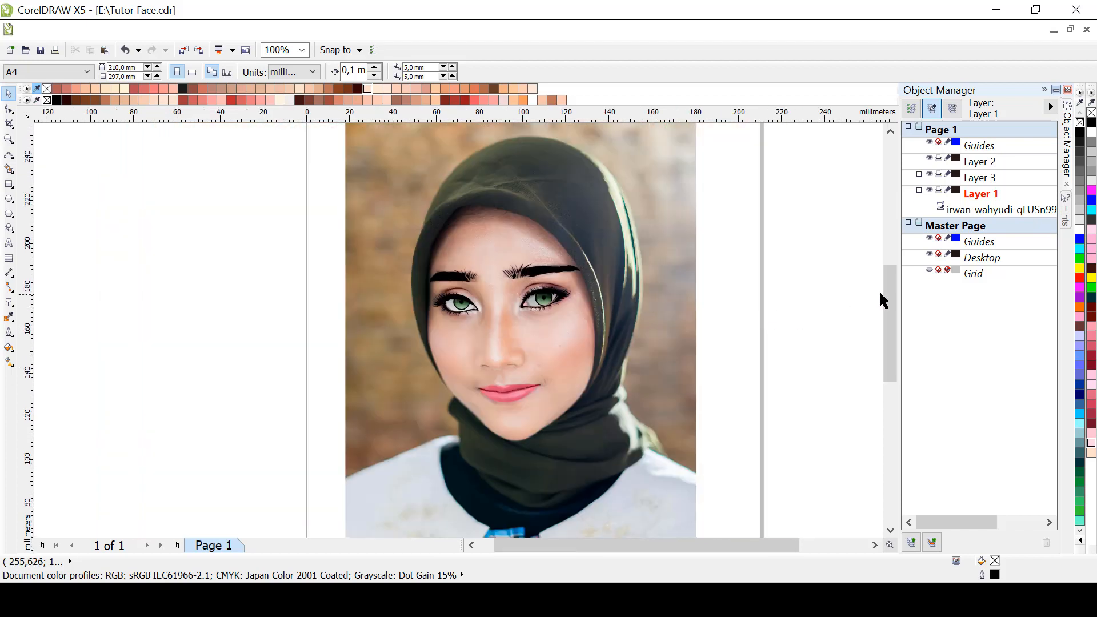
drag(885, 300, 890, 300)
scroll(656, 320, up, 1)
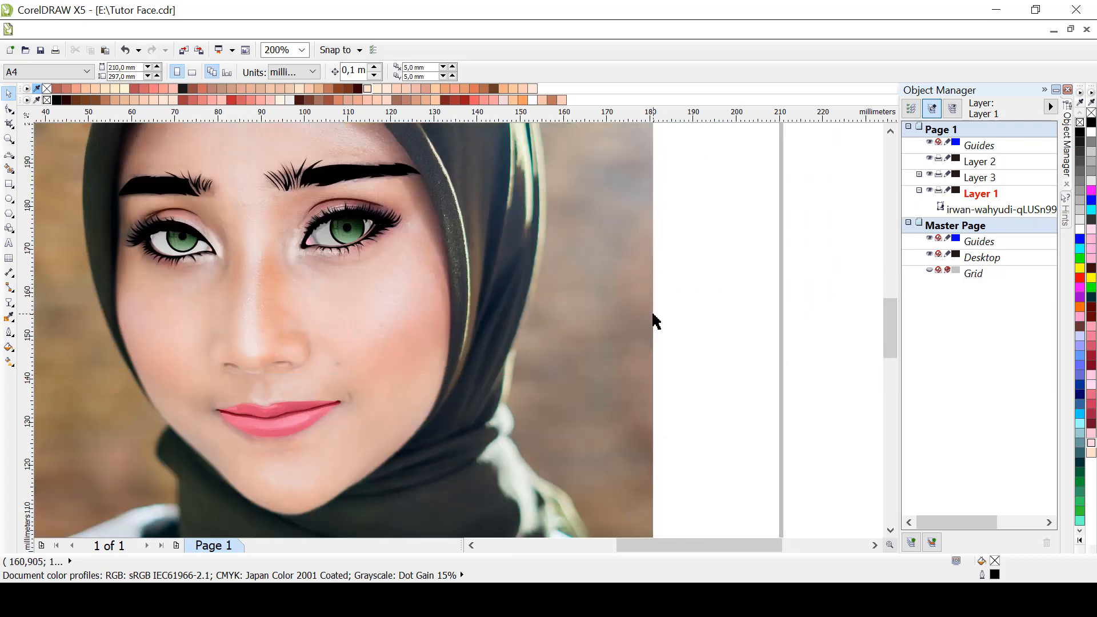
drag(890, 310, 889, 300)
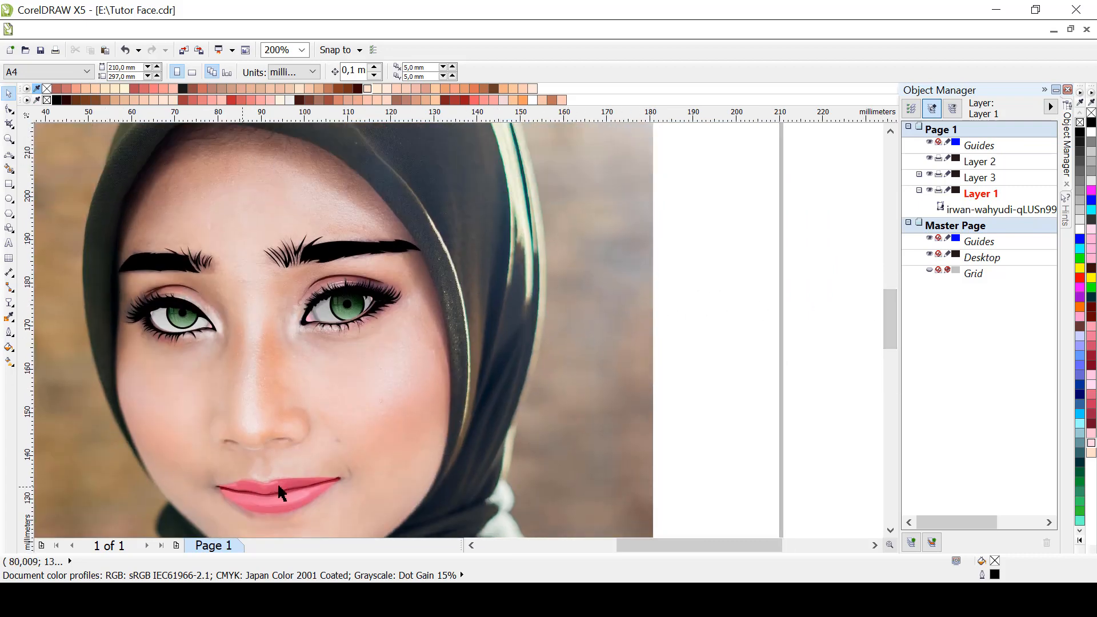
drag(890, 304, 889, 312)
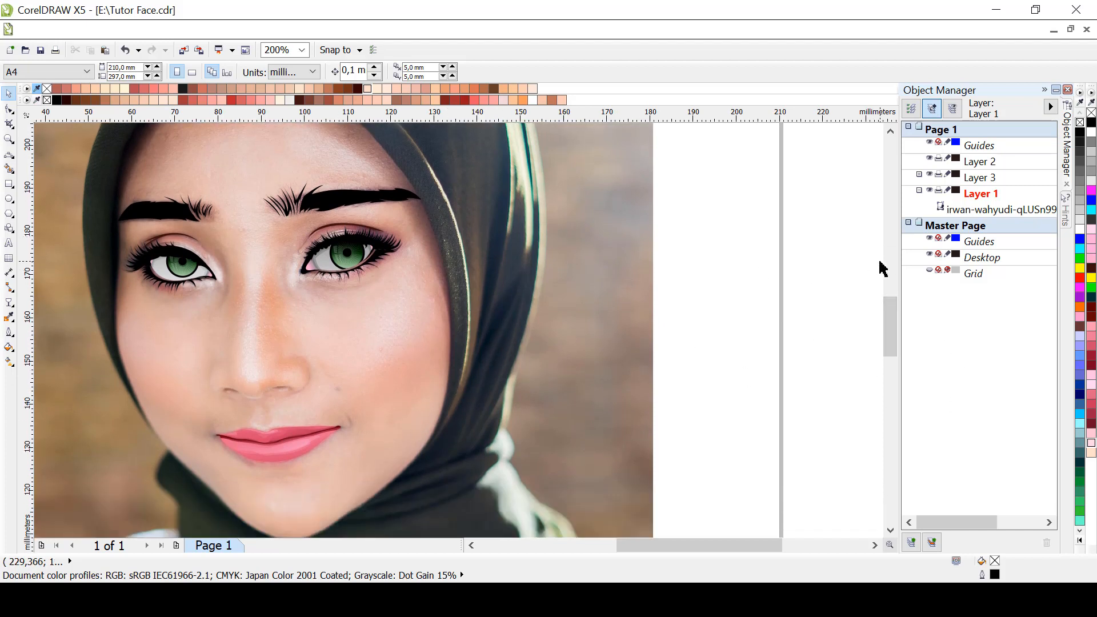
Make Layer 3 the active layer and toggle the visibility of Layer 3 and Layer 2 off and on
click(980, 164)
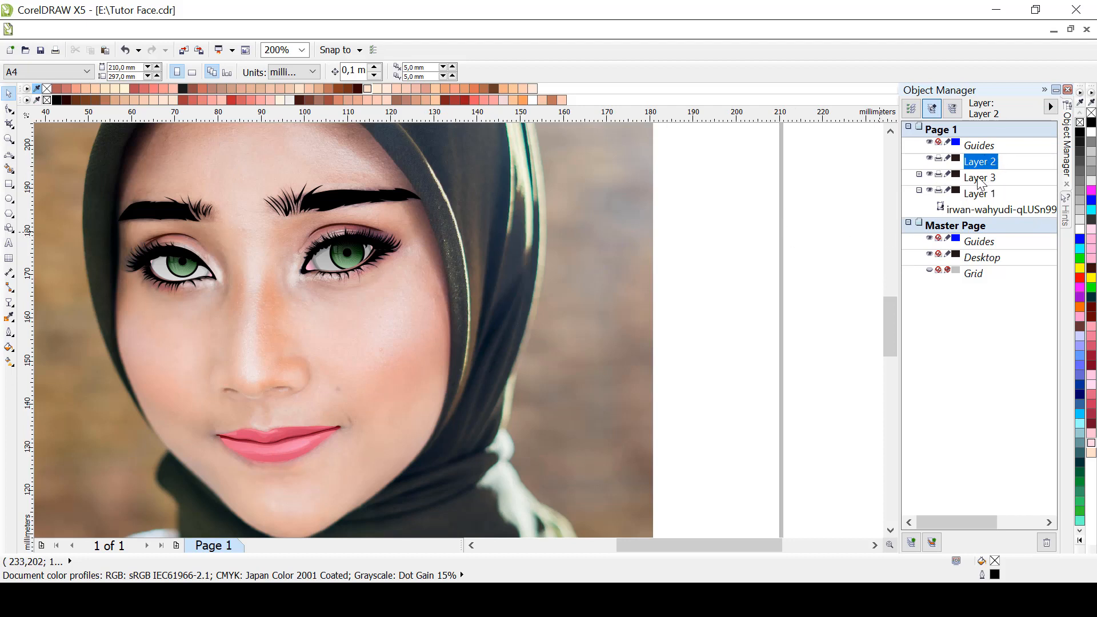
click(981, 180)
click(930, 175)
click(930, 175)
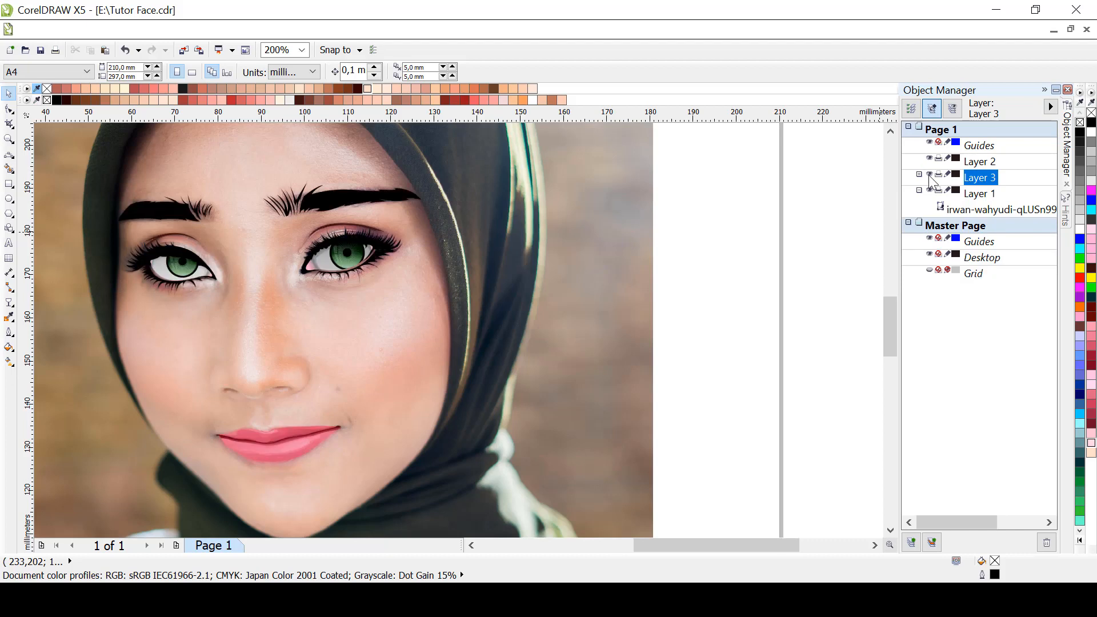
click(930, 174)
click(930, 174)
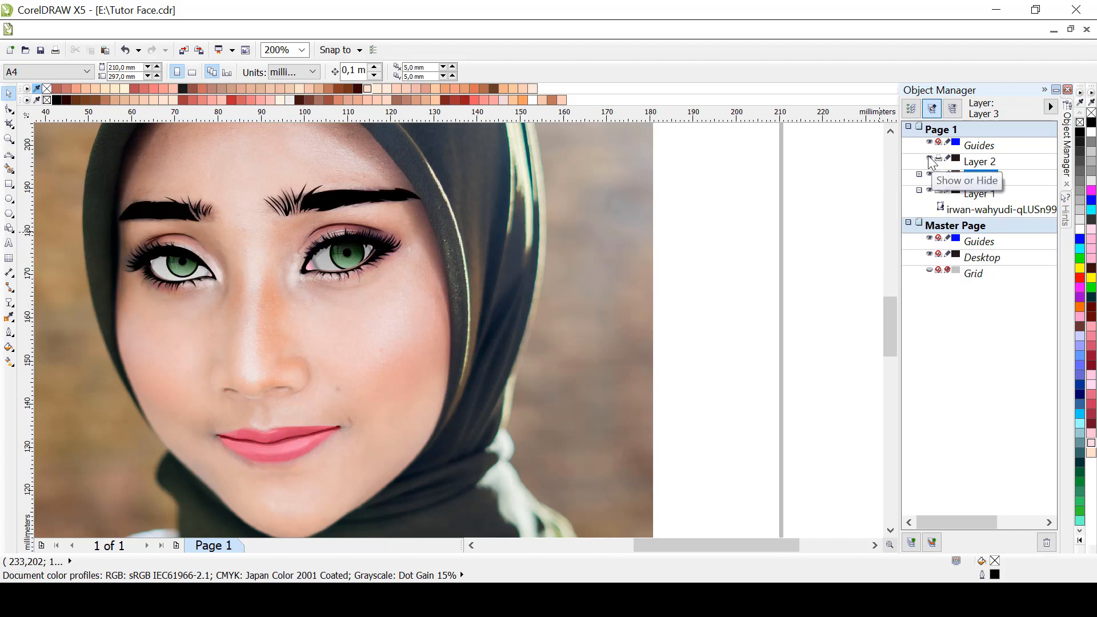
click(929, 158)
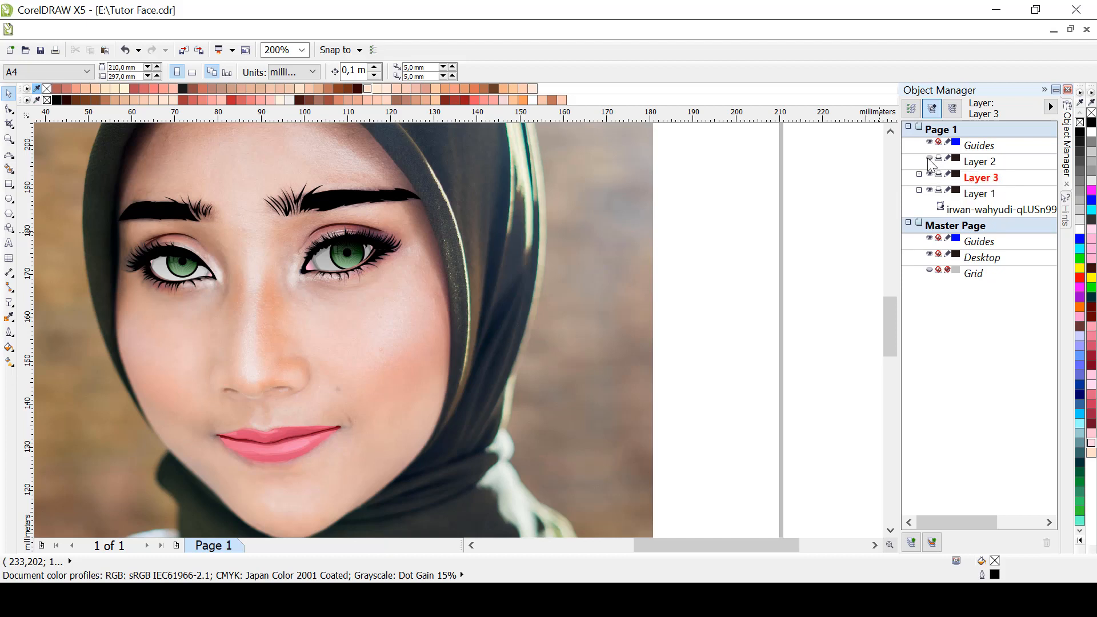
click(929, 157)
Trace the right-hand side of the face from the outer eyebrow tip down to the jaw with the 3-Point Curve tool
click(9, 156)
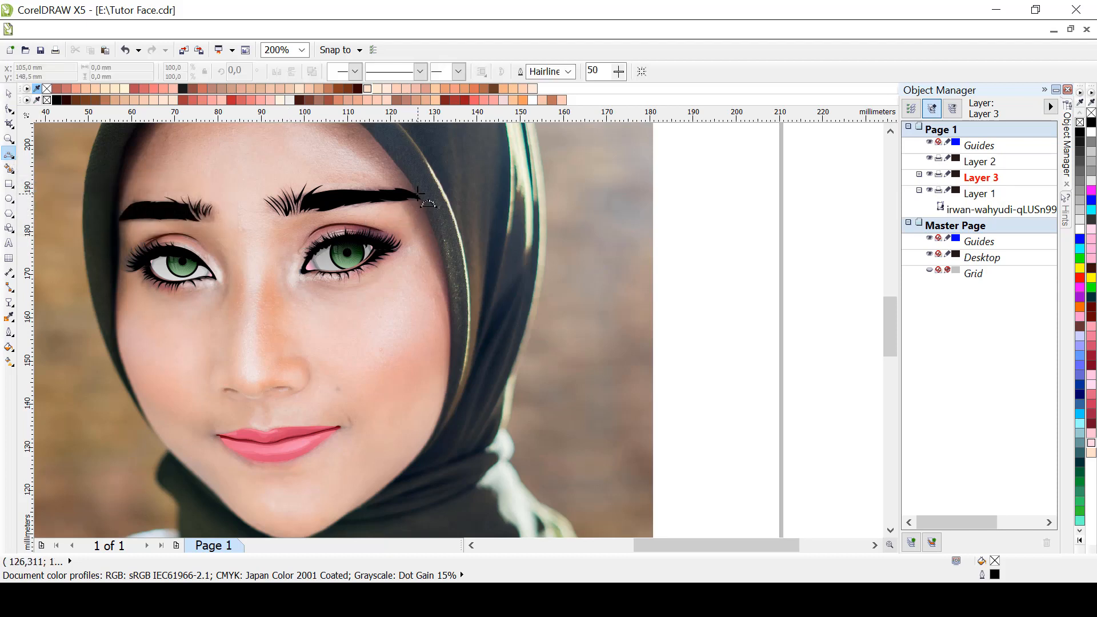
drag(419, 194, 450, 363)
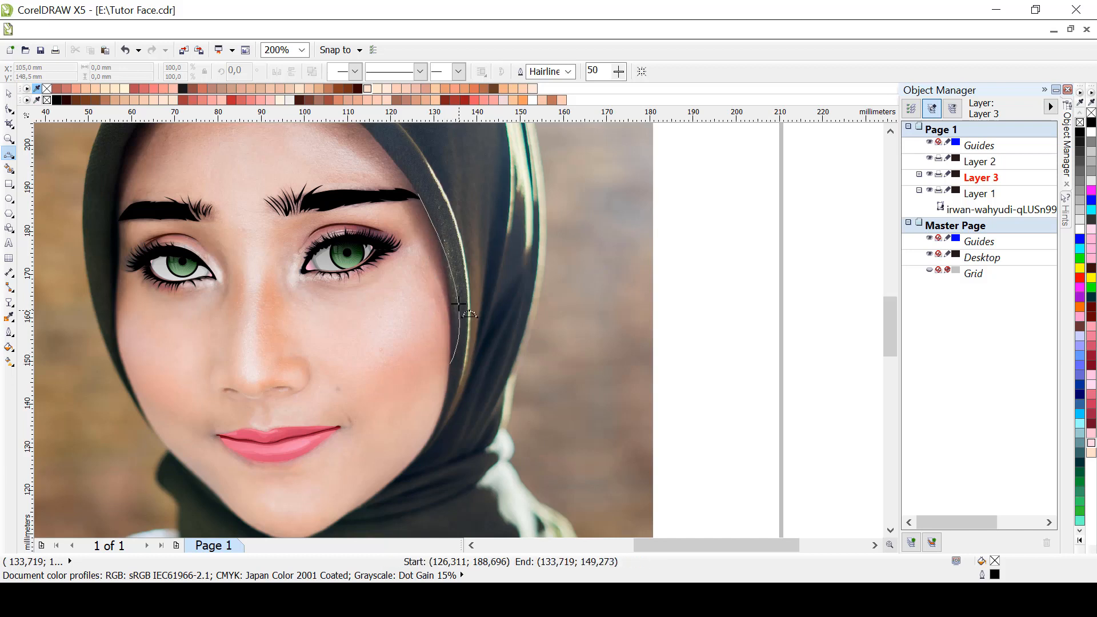
click(443, 267)
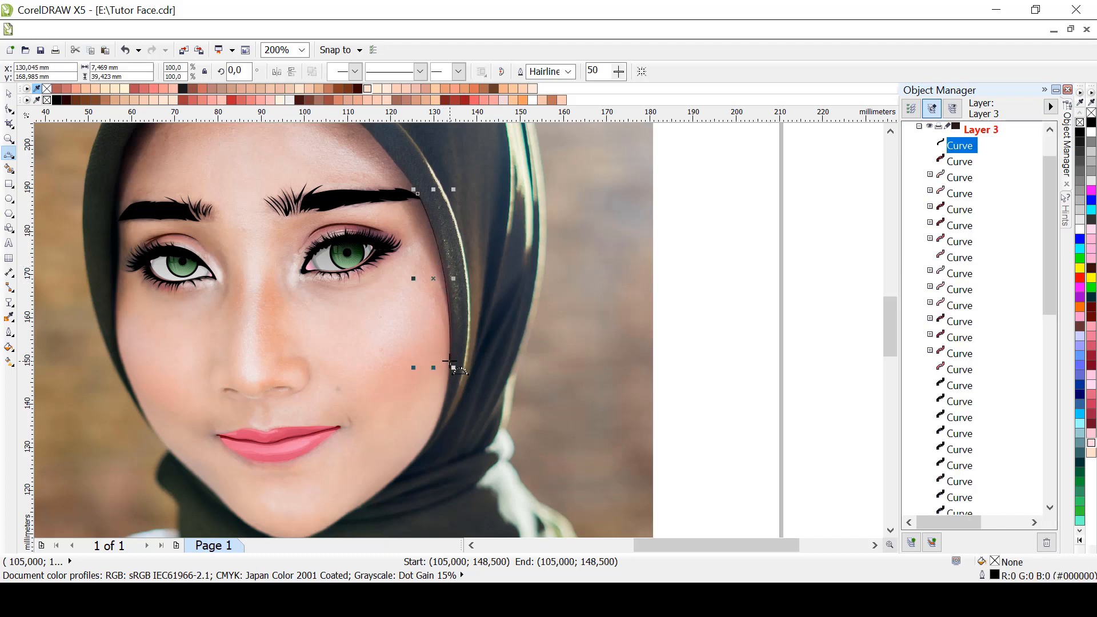
drag(450, 364, 410, 406)
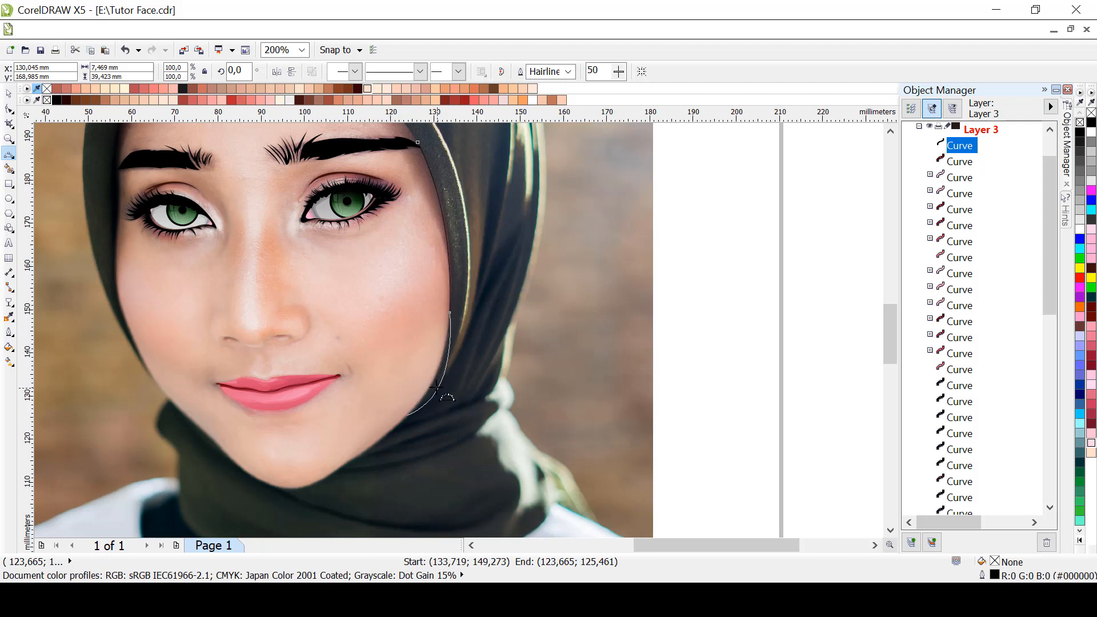
click(428, 386)
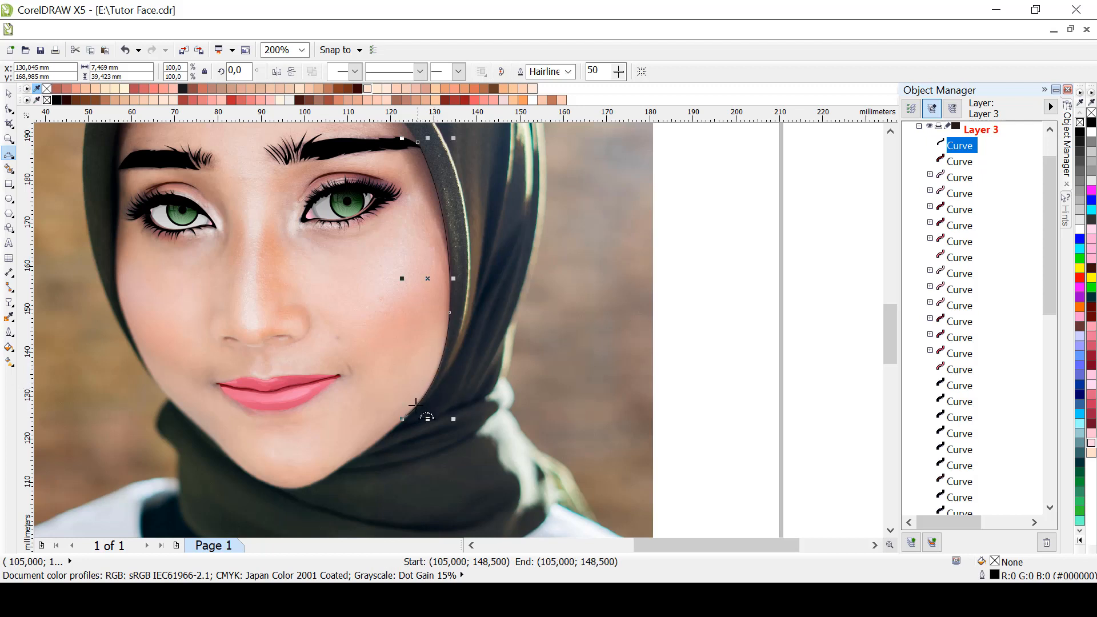
Continue the face outline with connected three-point curves along the jaw, around the chin and up the left-hand jawline
drag(408, 413, 320, 478)
click(360, 452)
drag(321, 479, 279, 484)
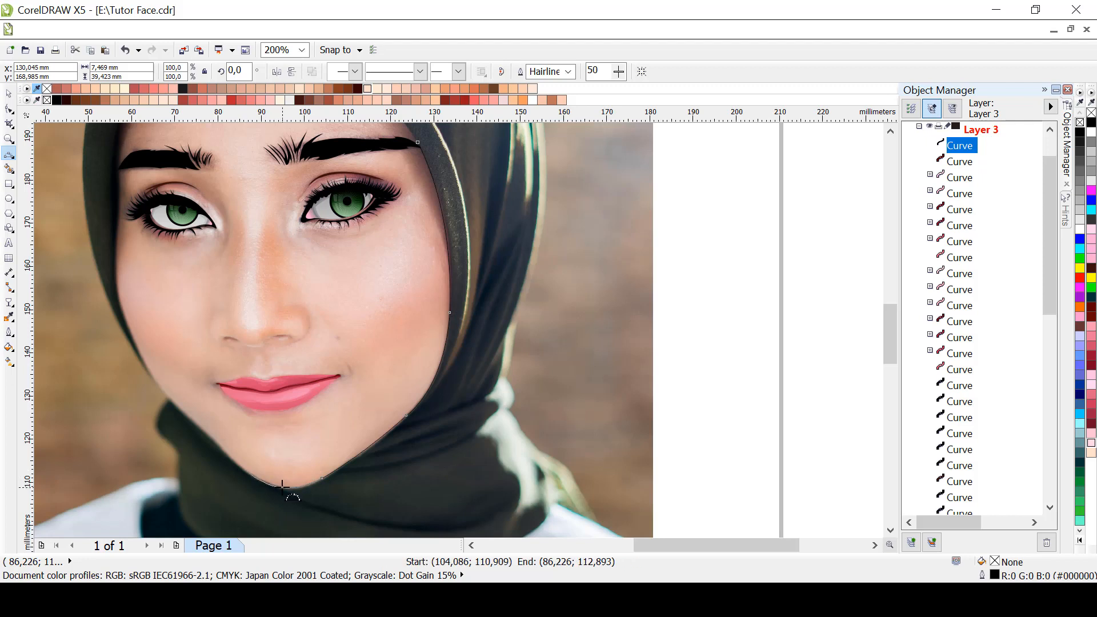
click(283, 485)
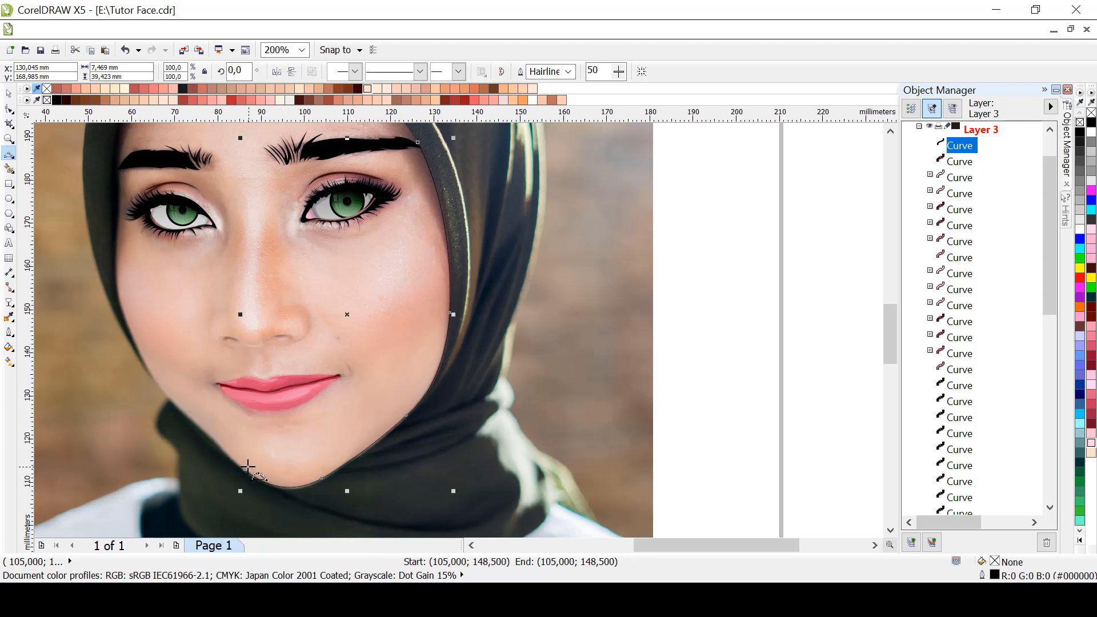
drag(244, 470, 196, 421)
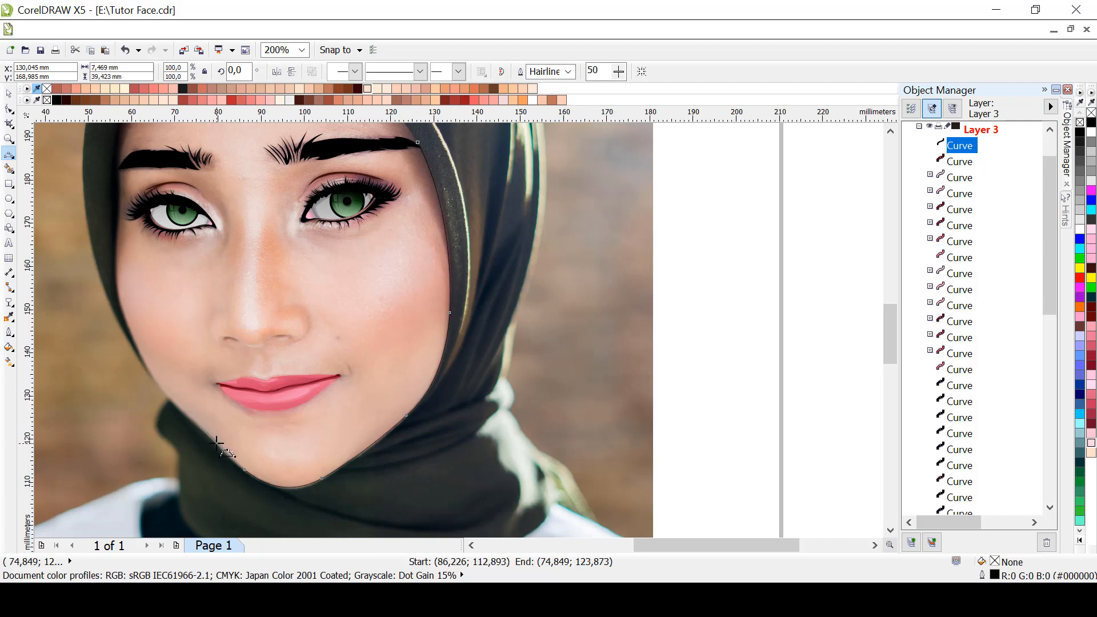
click(217, 443)
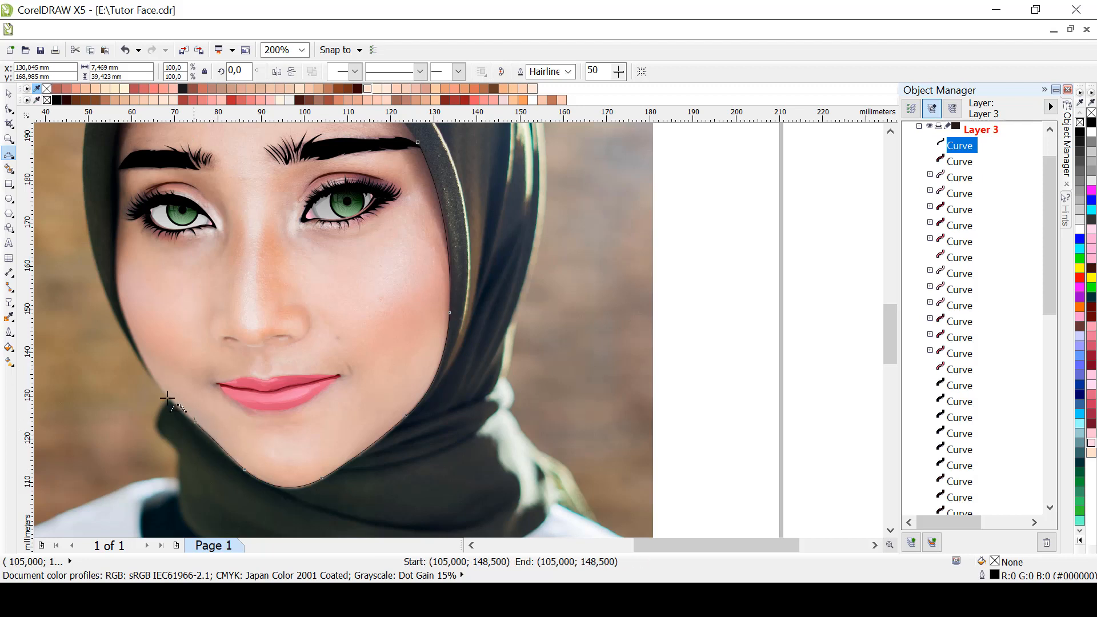
drag(196, 422, 116, 281)
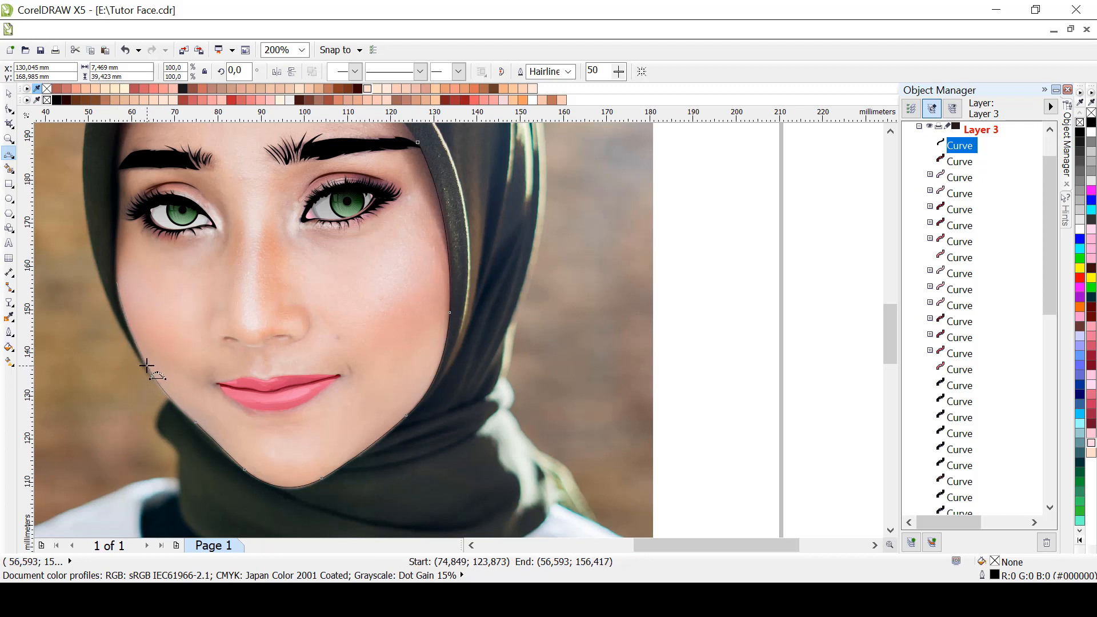
click(144, 364)
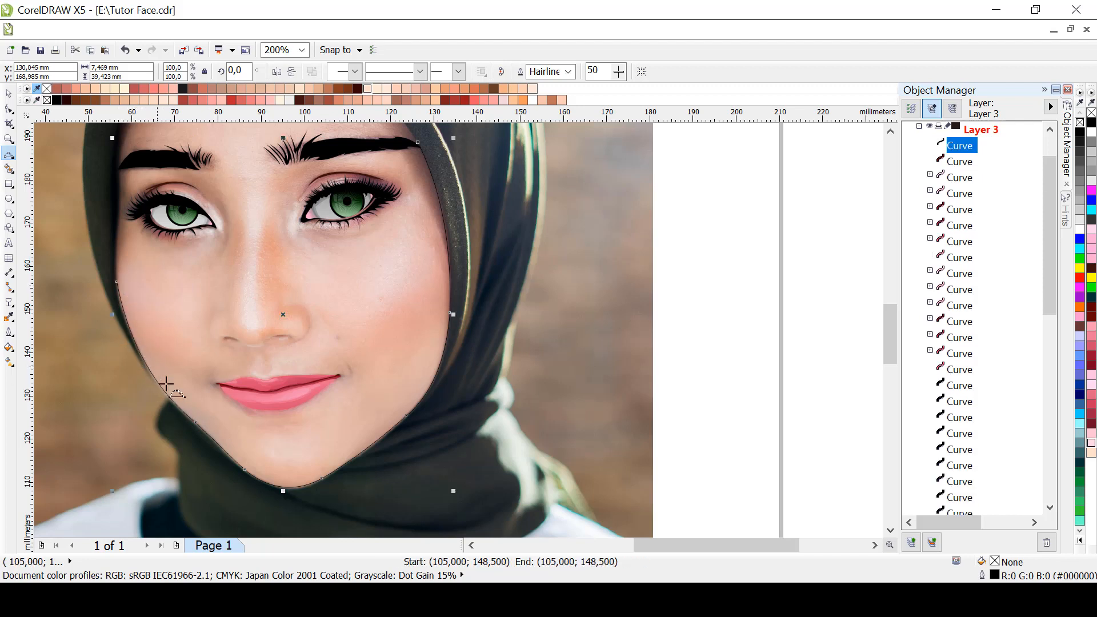
key(ctrl+z)
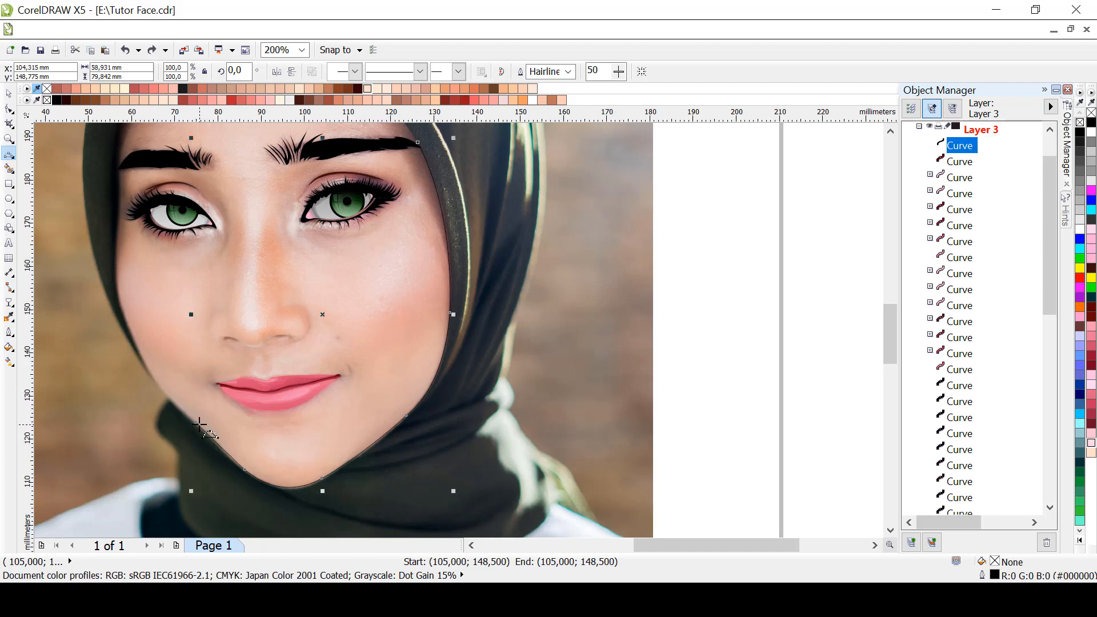
Extend the face outline from the left-hand jawline up the cheek and temple to the outer end of the eyebrow
drag(188, 414, 116, 244)
click(163, 374)
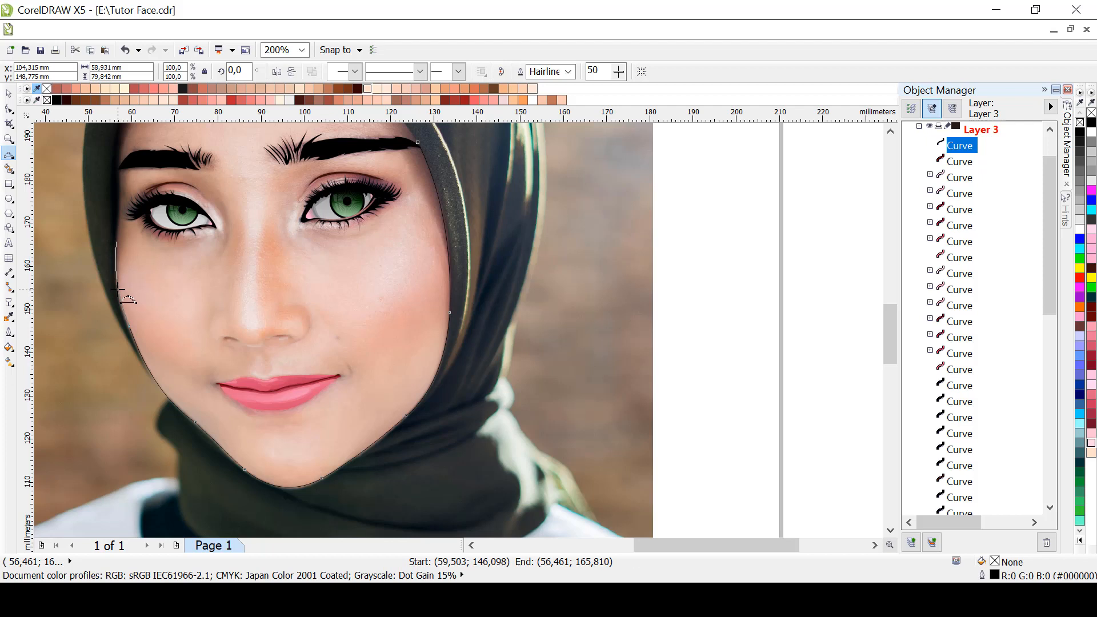
click(117, 288)
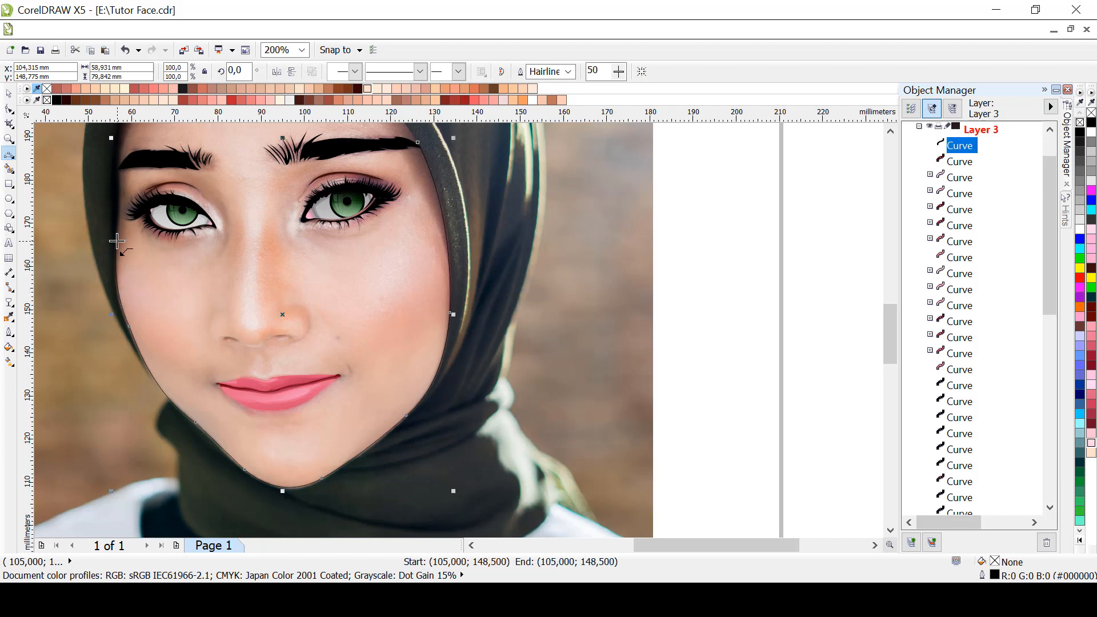
mouse_move(116, 242)
mouse_down()
mouse_move(122, 120)
mouse_move(79, 230)
mouse_move(104, 239)
mouse_move(119, 228)
mouse_up()
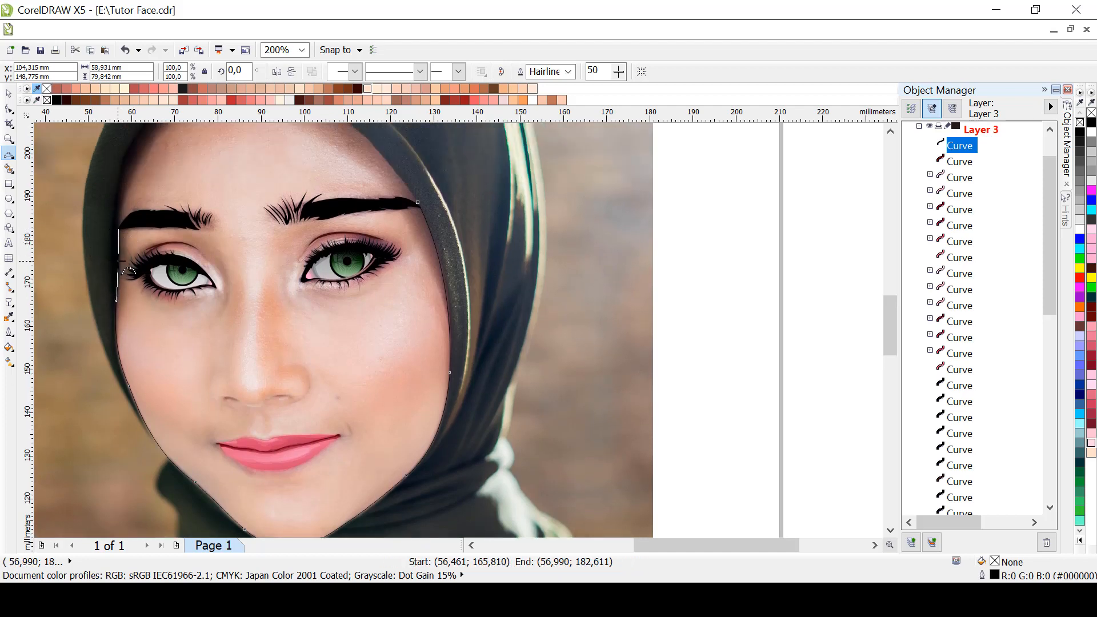
click(120, 260)
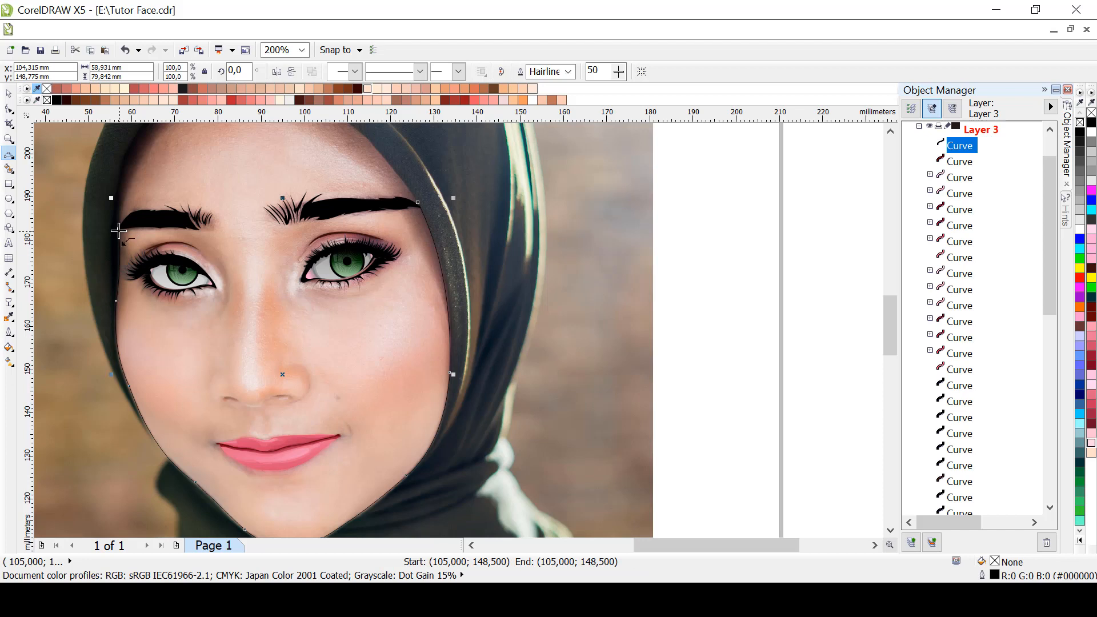
Trace the forehead along the hijab edge with three-point curves and close the face outline at its starting point by the eyebrow
drag(118, 231, 392, 244)
click(151, 198)
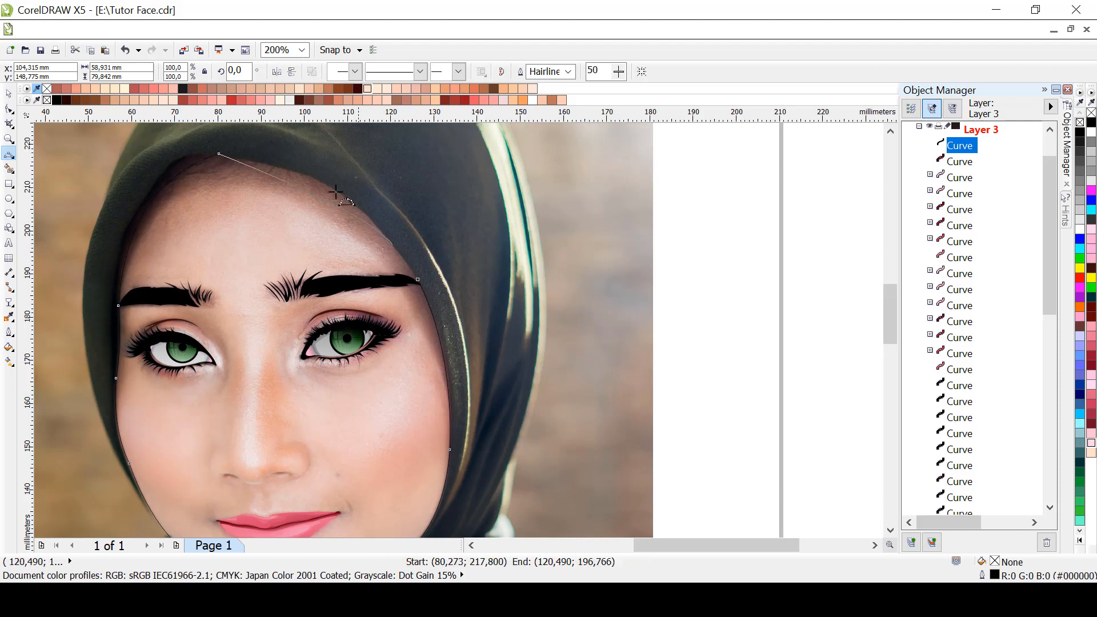
click(318, 181)
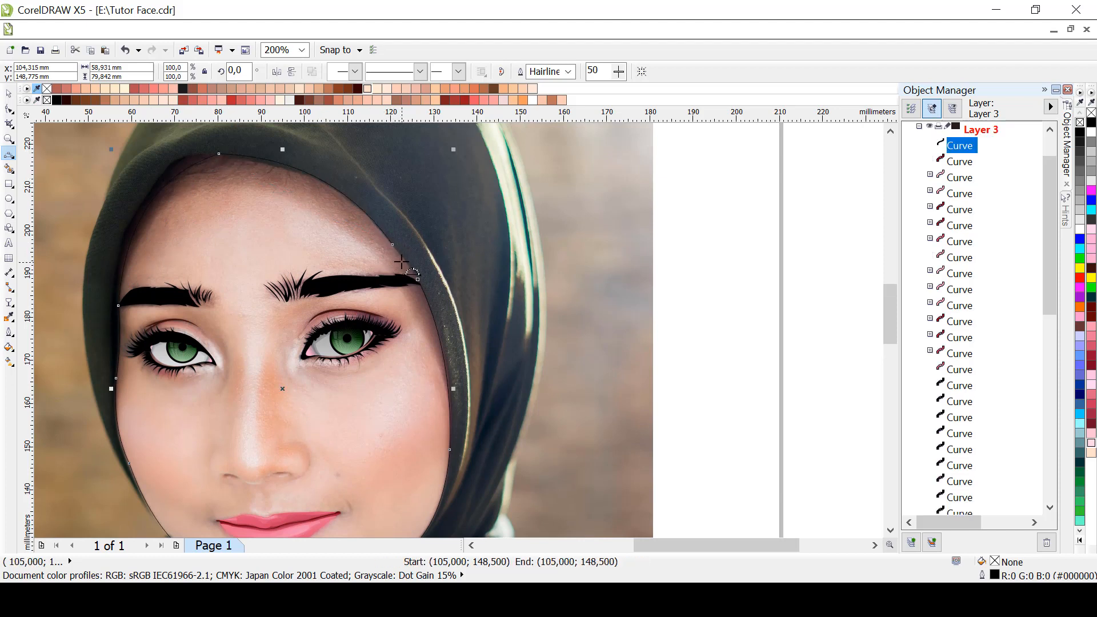
drag(392, 244, 418, 279)
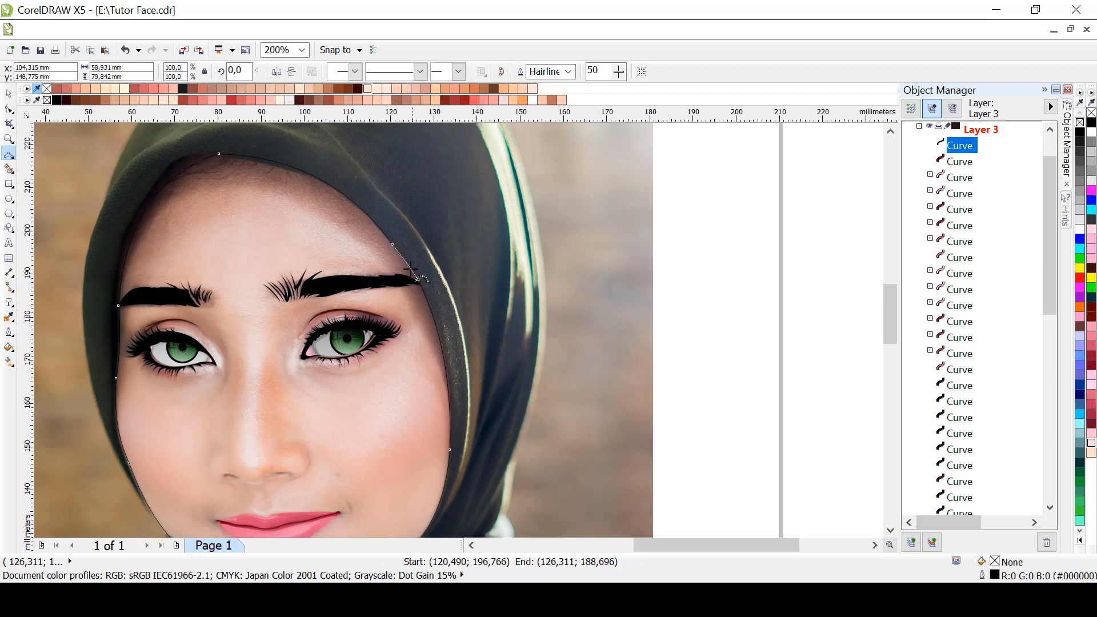
click(411, 267)
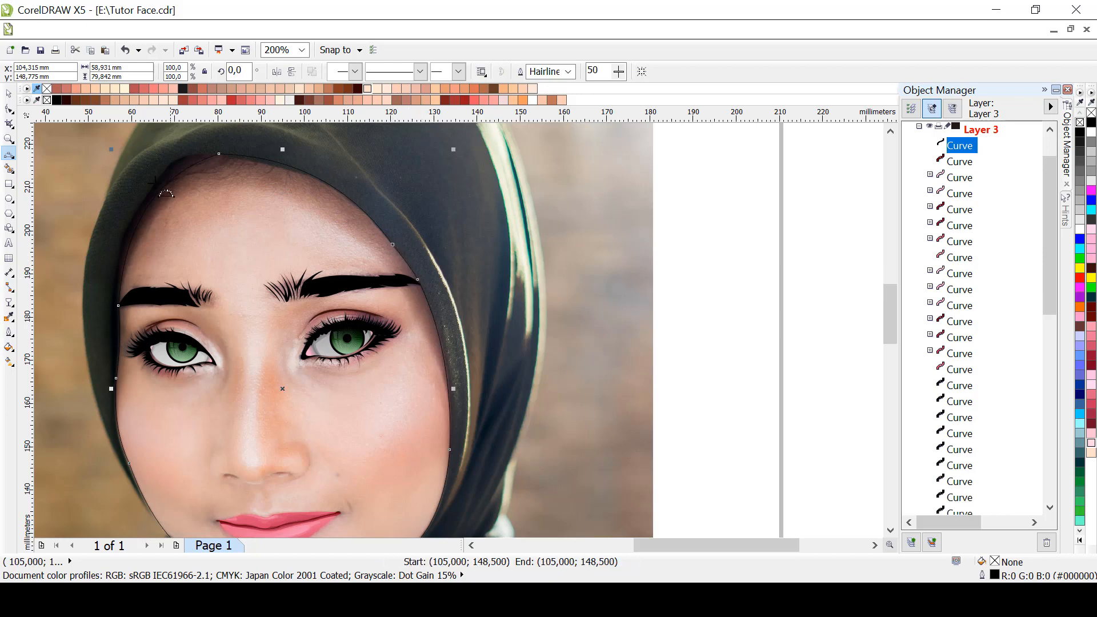
Refine the face outline's node and curve handles along the right-hand cheek with the Shape tool to follow the hijab edge
click(9, 109)
scroll(428, 456, up, 2)
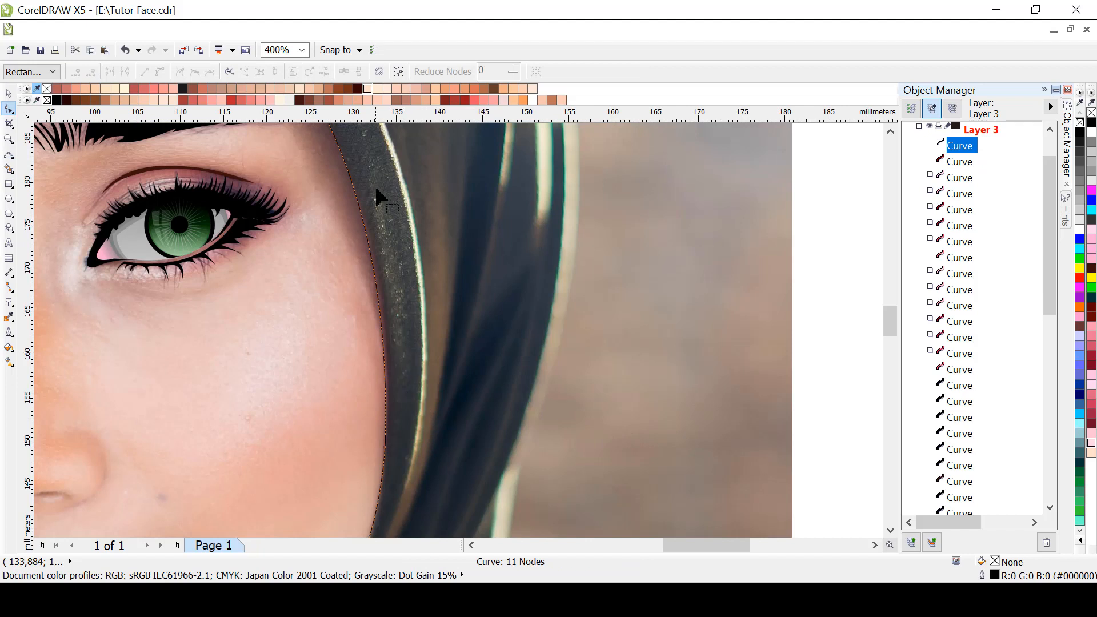
drag(894, 319, 893, 325)
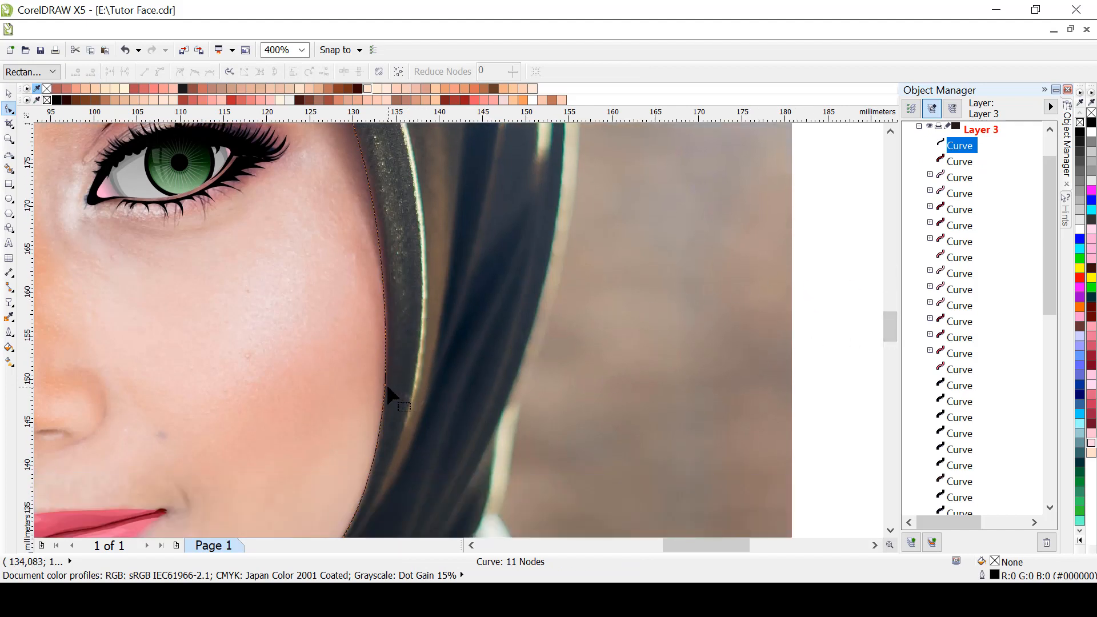
click(400, 294)
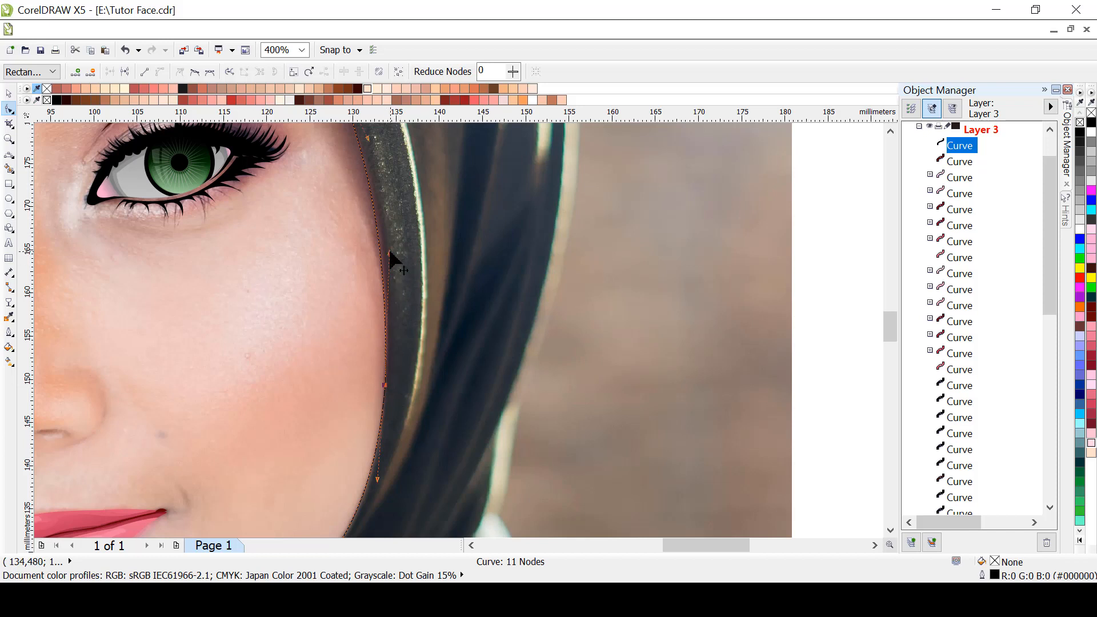
drag(389, 252, 392, 241)
drag(385, 385, 386, 386)
Adjust the face outline's handles and node along the right-hand jawline to match the photo's edge
drag(889, 334, 890, 350)
drag(384, 235, 377, 240)
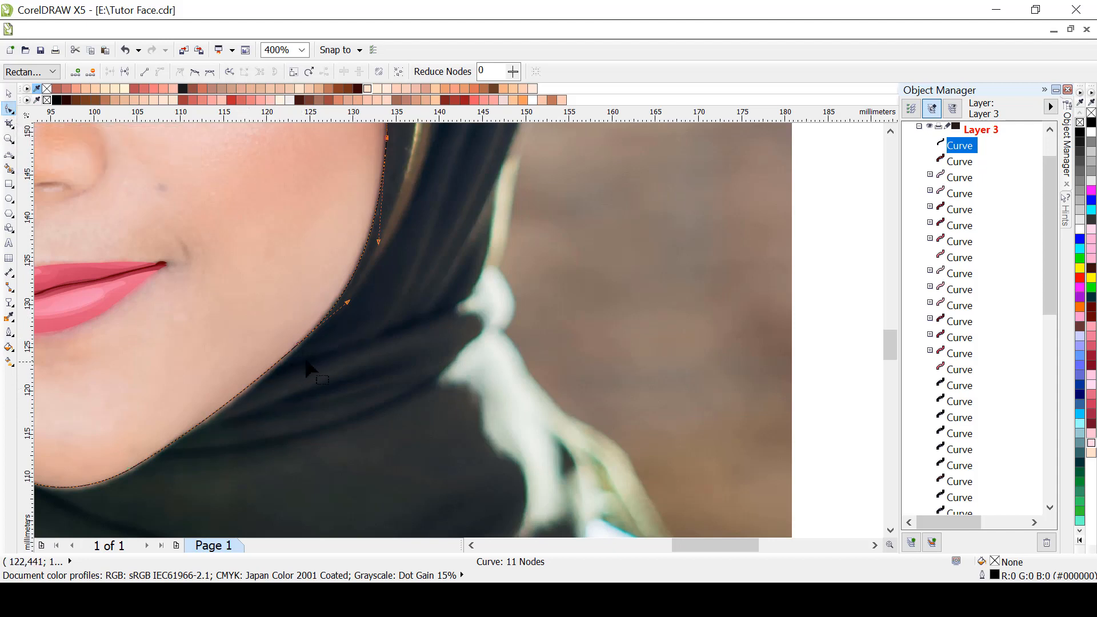
drag(297, 344, 299, 346)
drag(347, 308, 346, 296)
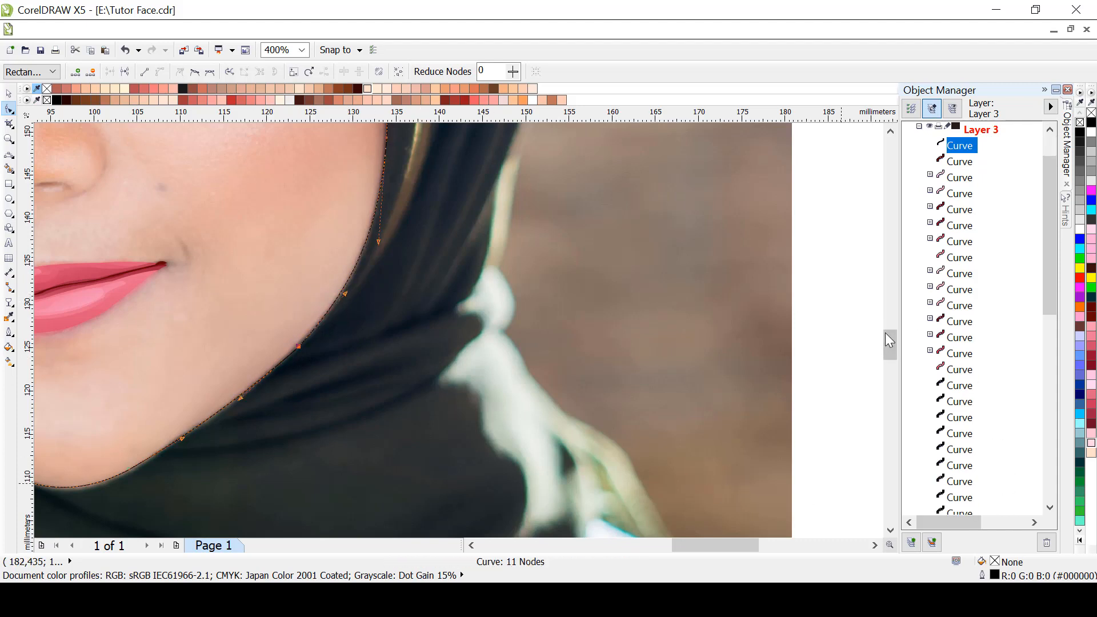
Refine the face outline's nodes and curve handles on both sides of the chin to fit the photo
drag(890, 347, 890, 355)
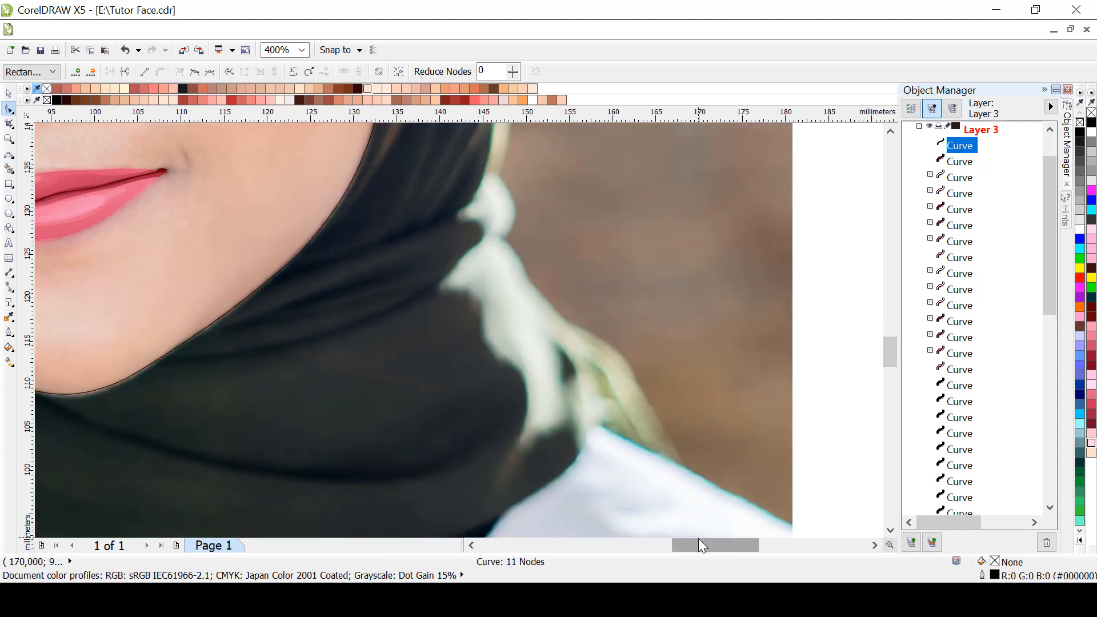
drag(705, 544, 679, 543)
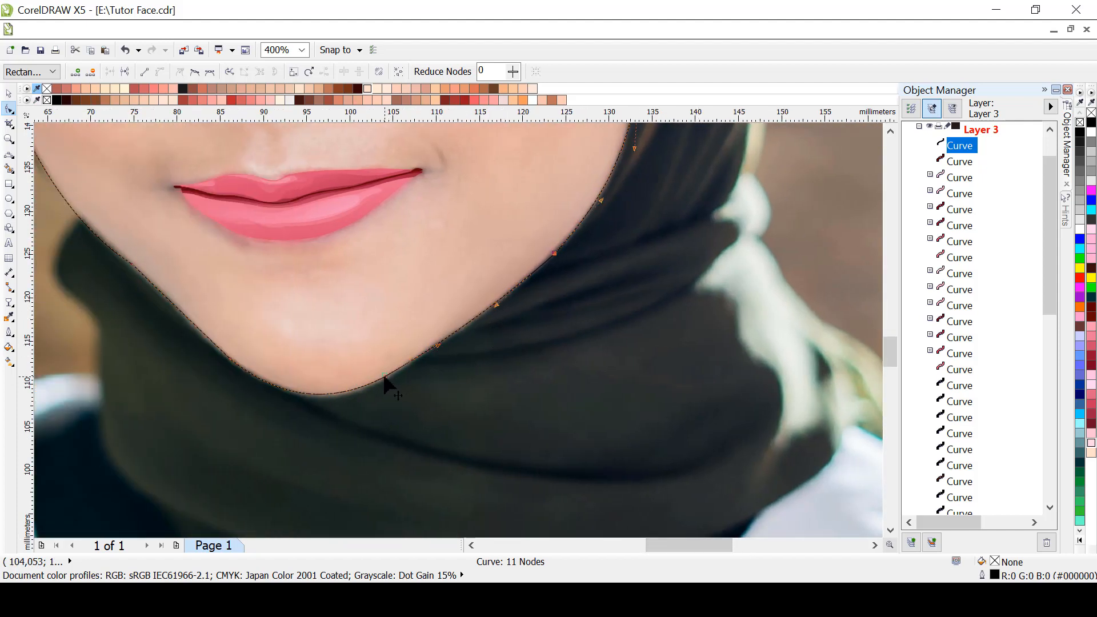
drag(383, 377, 388, 378)
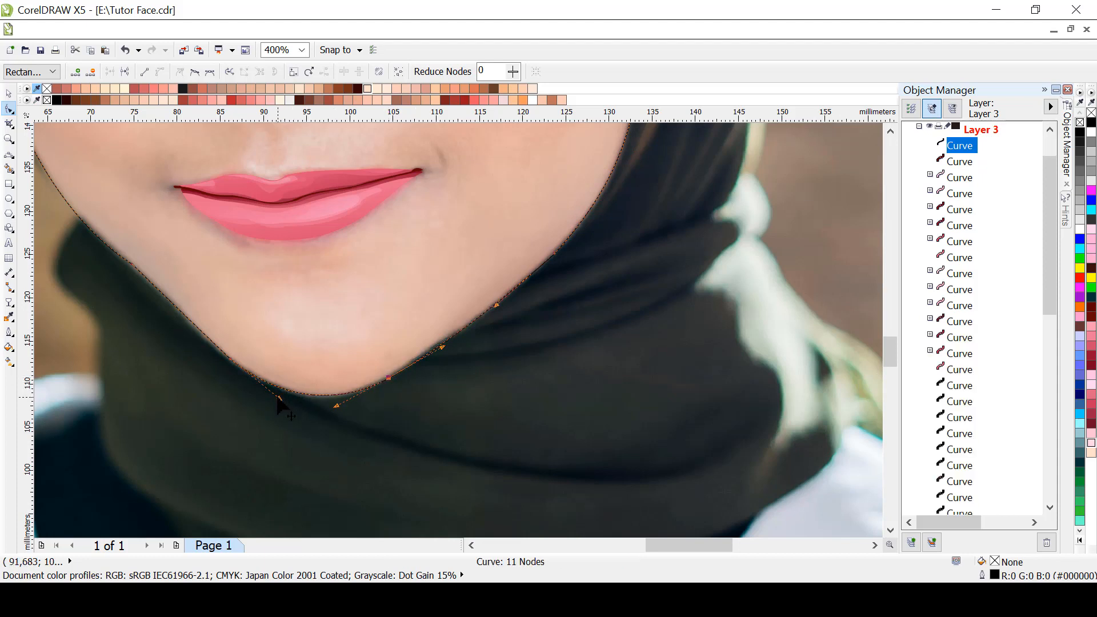
drag(278, 398, 282, 399)
click(230, 359)
click(472, 545)
click(471, 545)
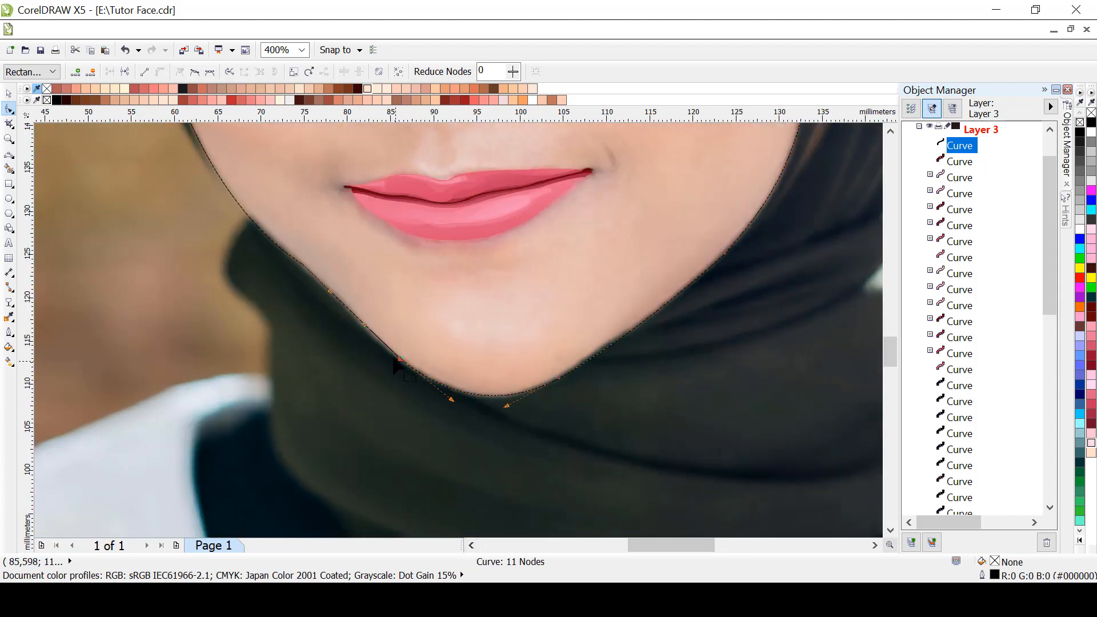
mouse_move(400, 361)
mouse_down()
mouse_move(407, 368)
mouse_move(397, 362)
mouse_up()
Adjust the face outline along the left-hand lower cheek and jawline to follow the photo's edge
drag(892, 347, 891, 338)
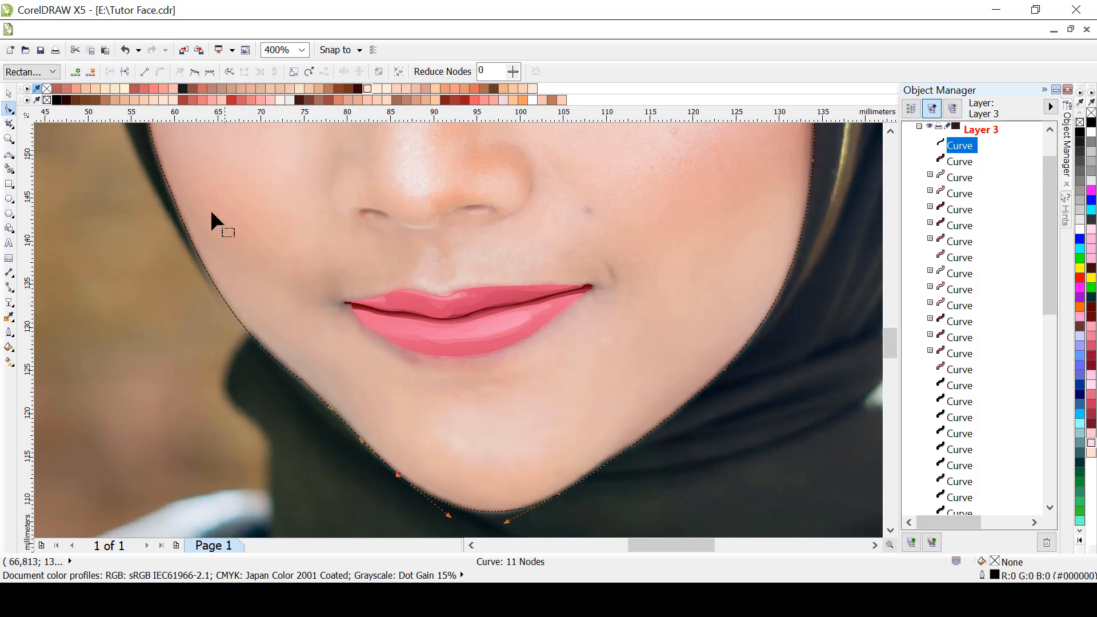
drag(170, 189, 170, 188)
drag(248, 344, 245, 337)
scroll(591, 358, down, 1)
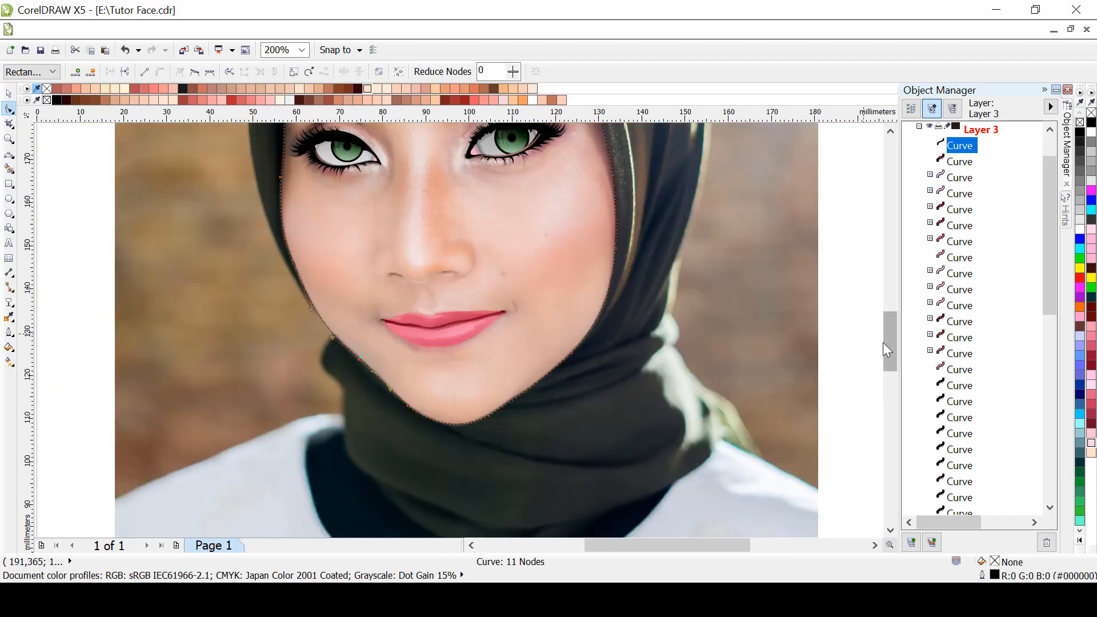
Move the face outline curve from Layer 3 to Layer 2, make Layer 2 active and collapse Layer 3's object list
drag(882, 341, 893, 327)
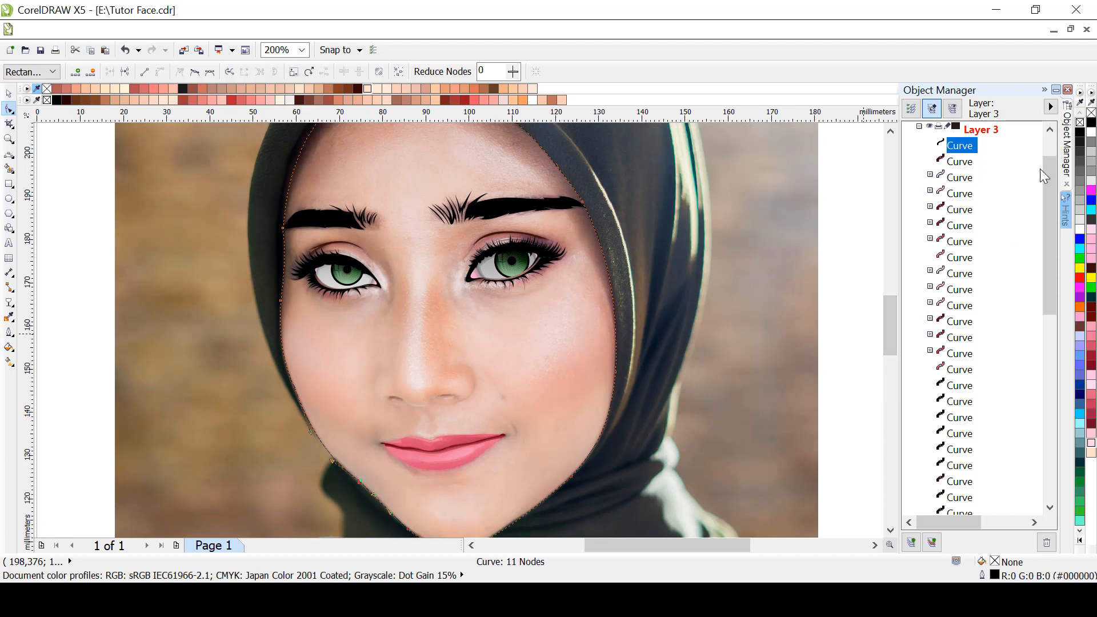
scroll(996, 177, up, 1)
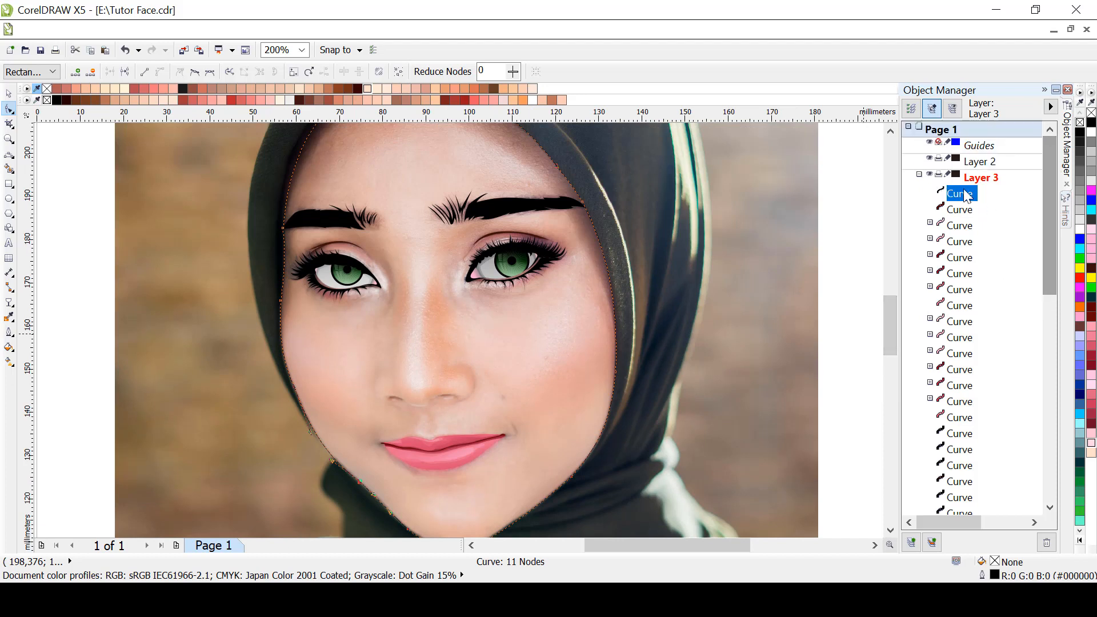
drag(969, 195, 978, 167)
click(979, 166)
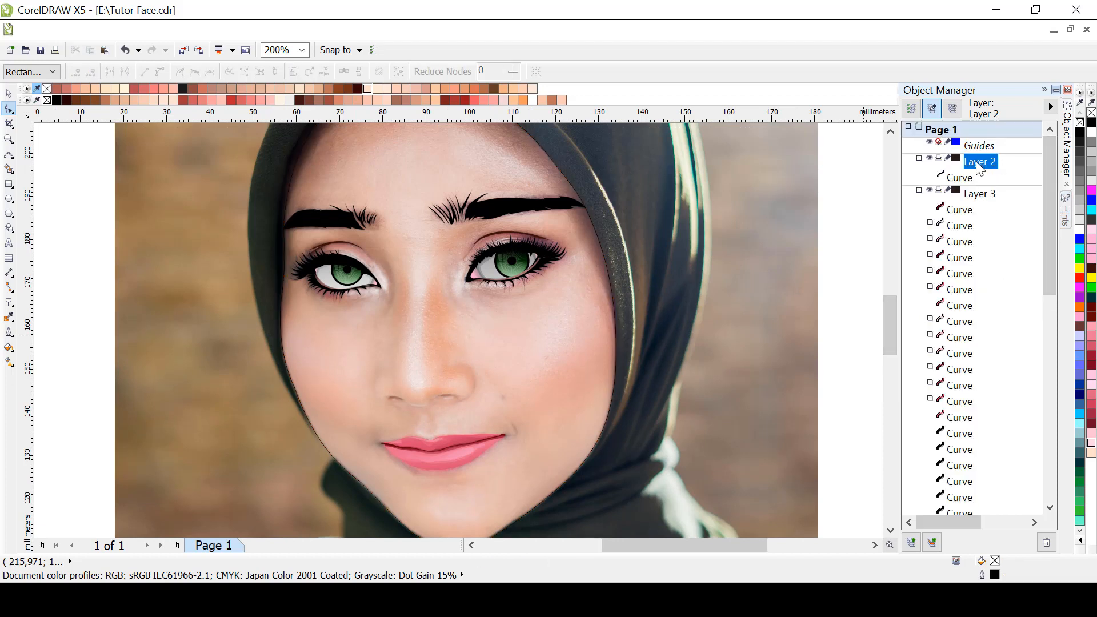
click(919, 191)
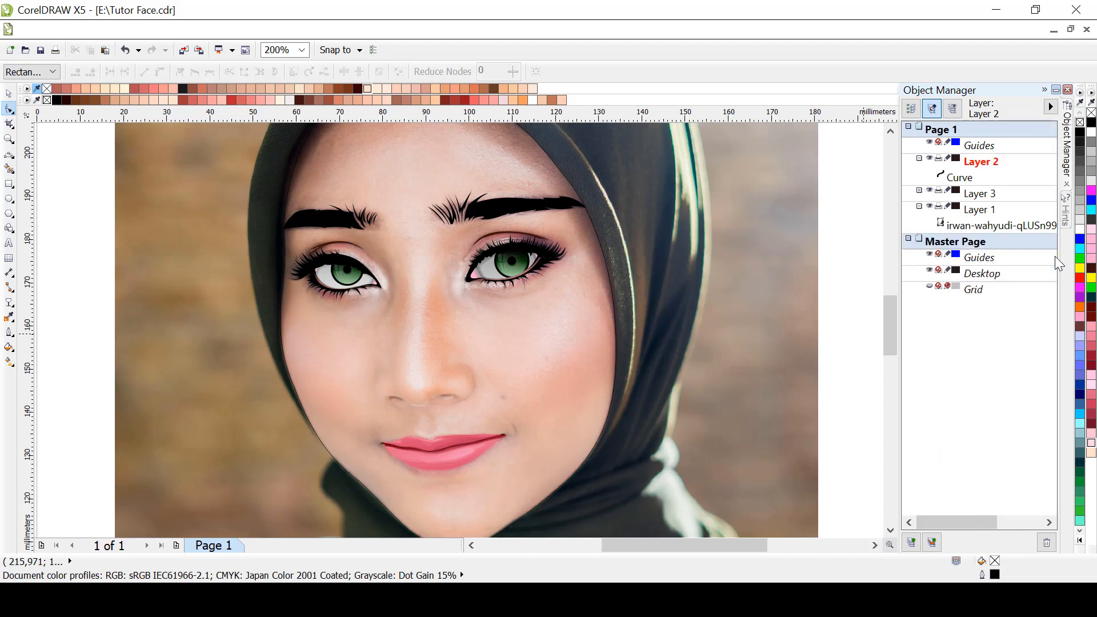
Examine the skin shading on the forehead, eyes, nose, cheeks and chin of the reference photo, up close and as a whole
drag(886, 328, 886, 323)
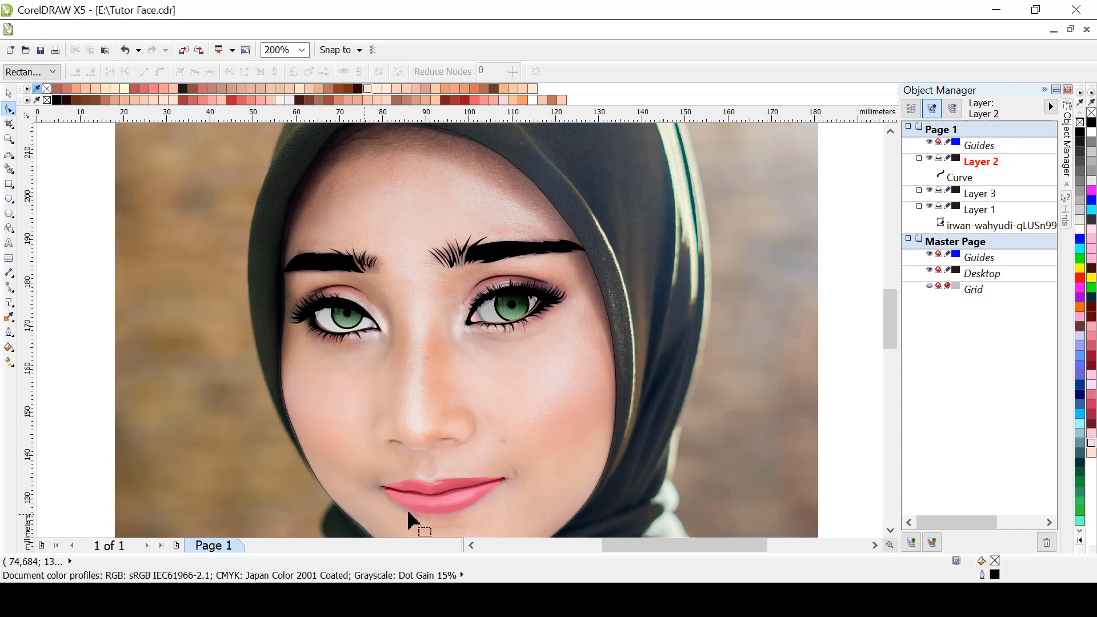
drag(886, 304, 886, 306)
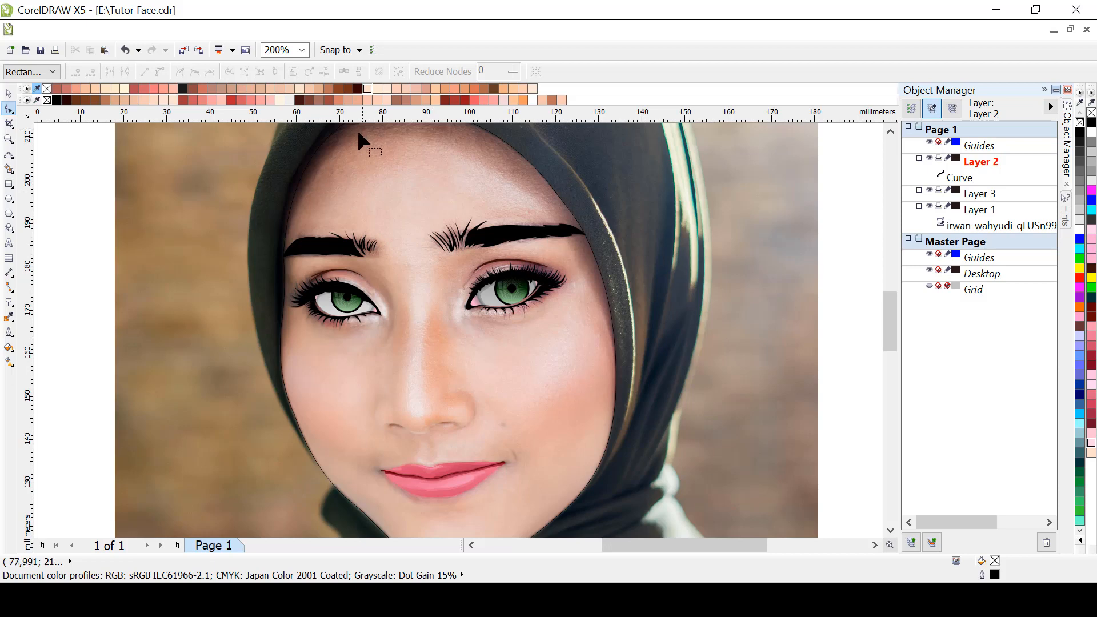
mouse_move(890, 305)
mouse_down()
mouse_move(889, 322)
mouse_move(892, 311)
mouse_up()
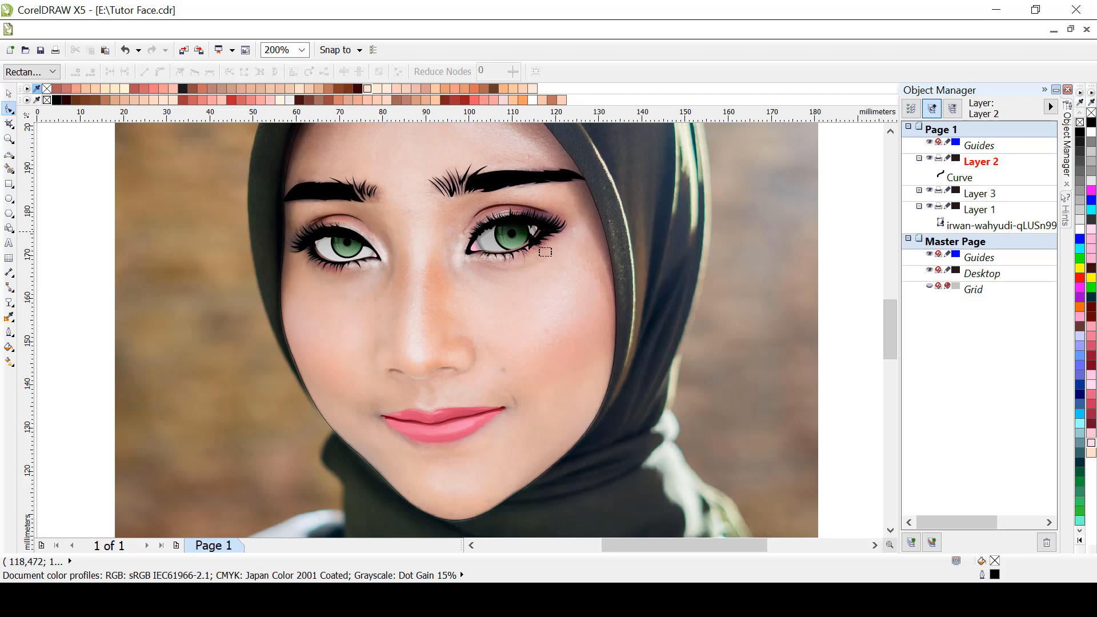
scroll(542, 252, up, 2)
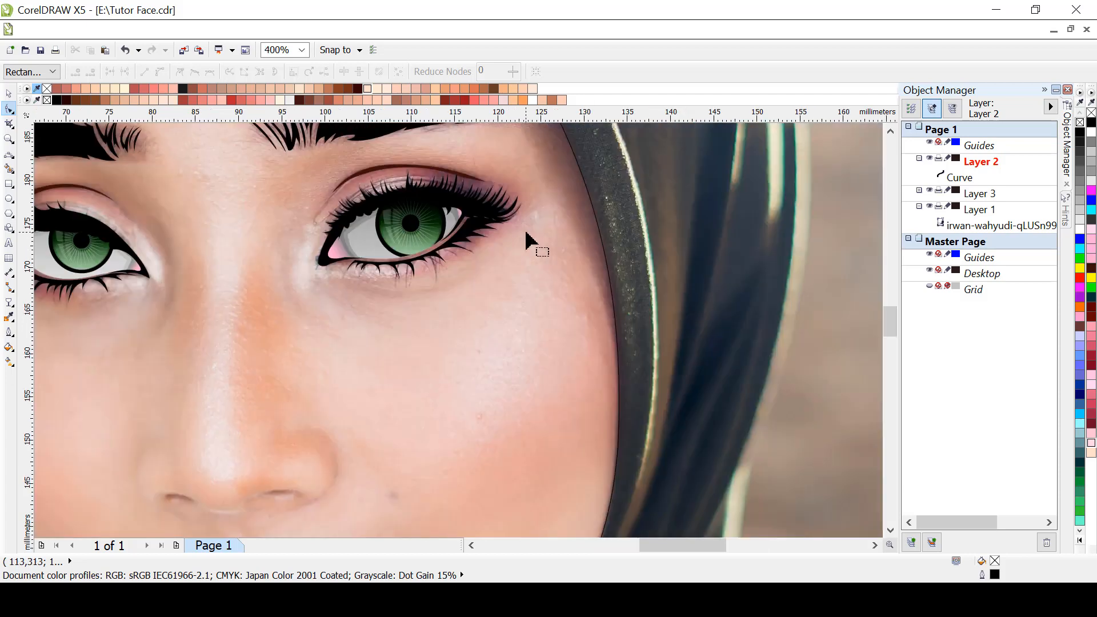
scroll(894, 324, up, 2)
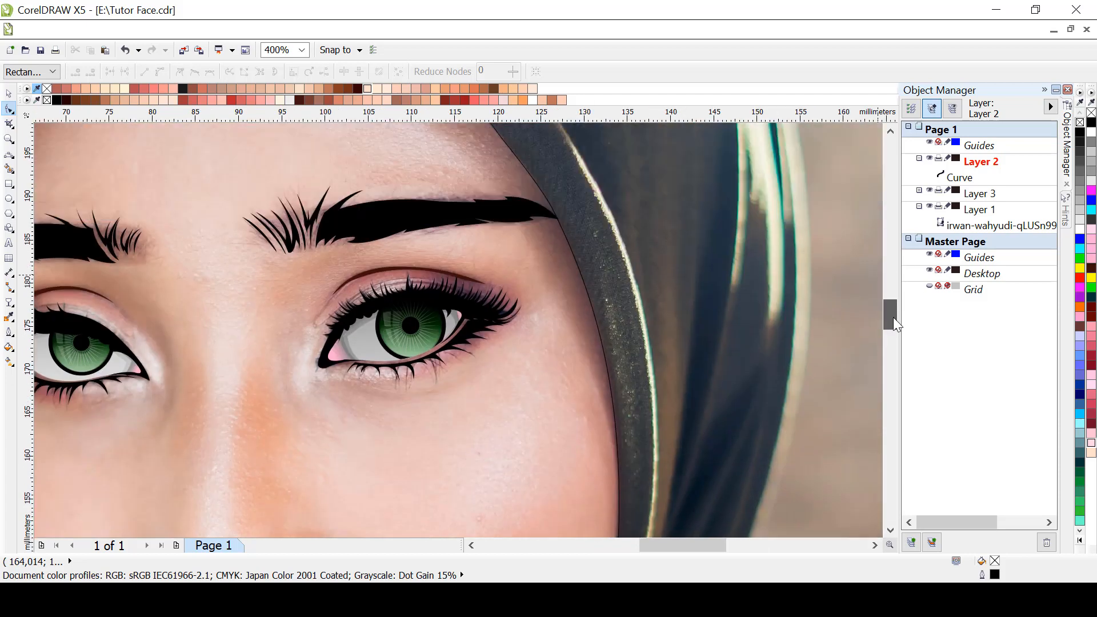
scroll(893, 321, down, 1)
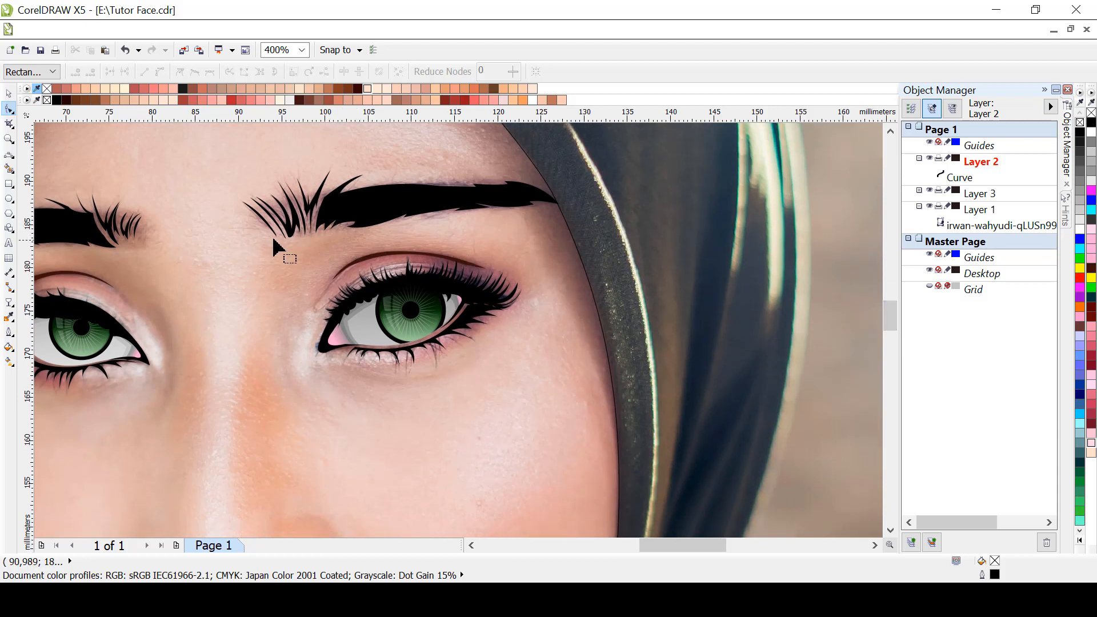
drag(895, 310, 892, 319)
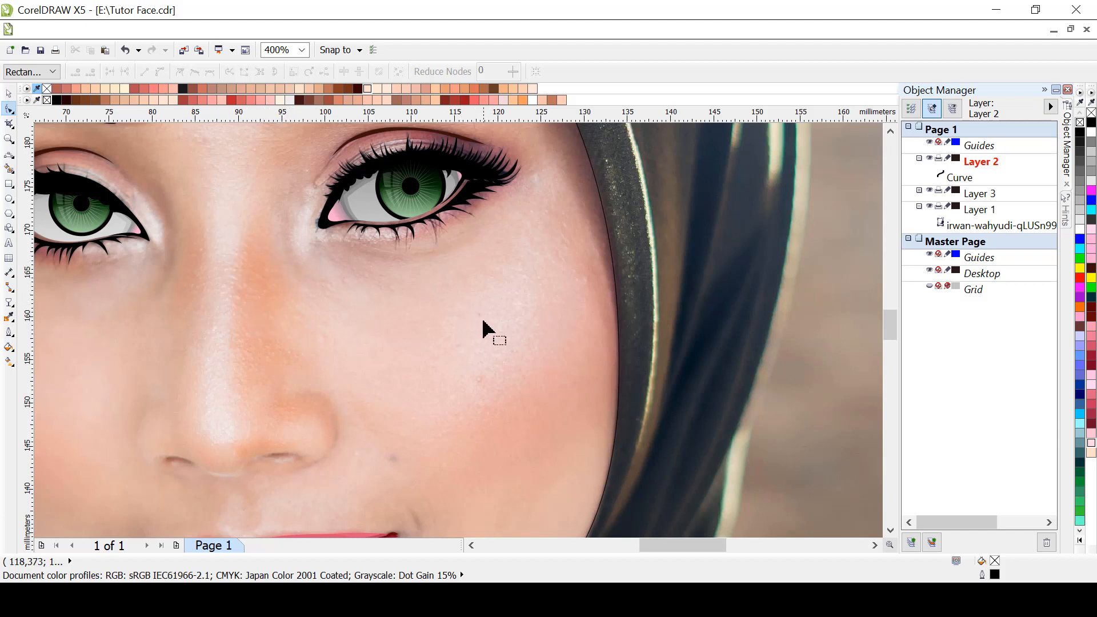
key(F3)
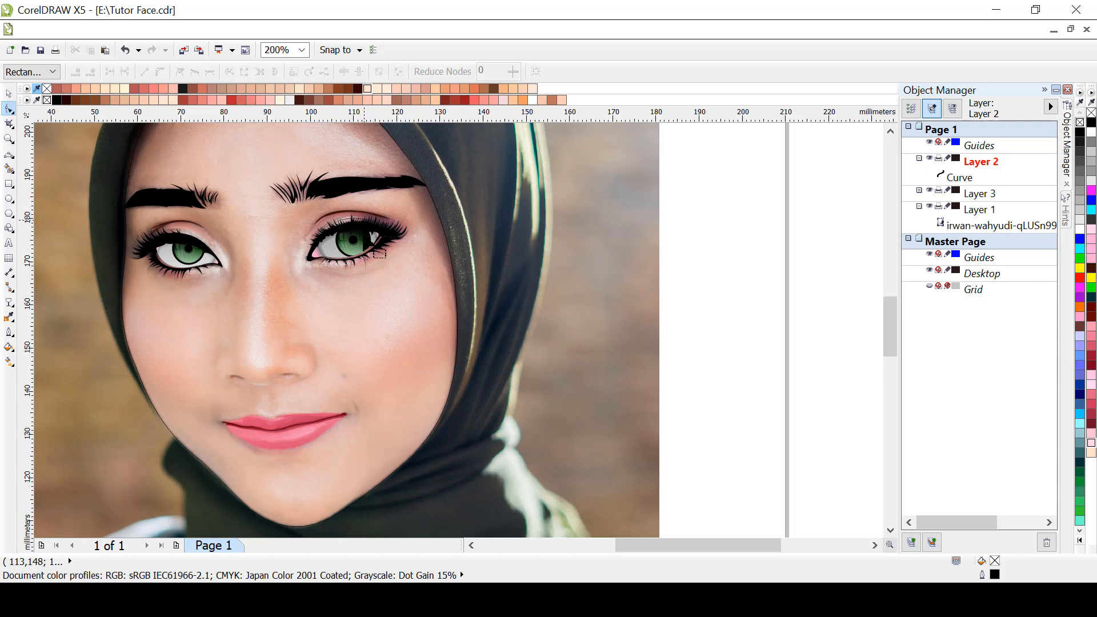
scroll(375, 249, up, 2)
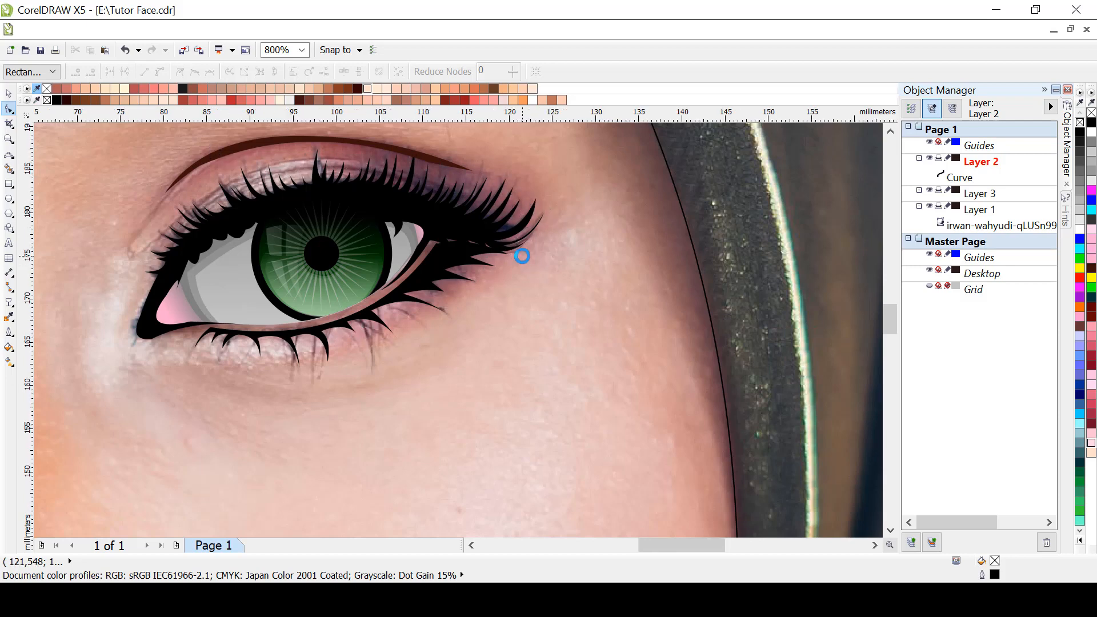
scroll(522, 252, down, 2)
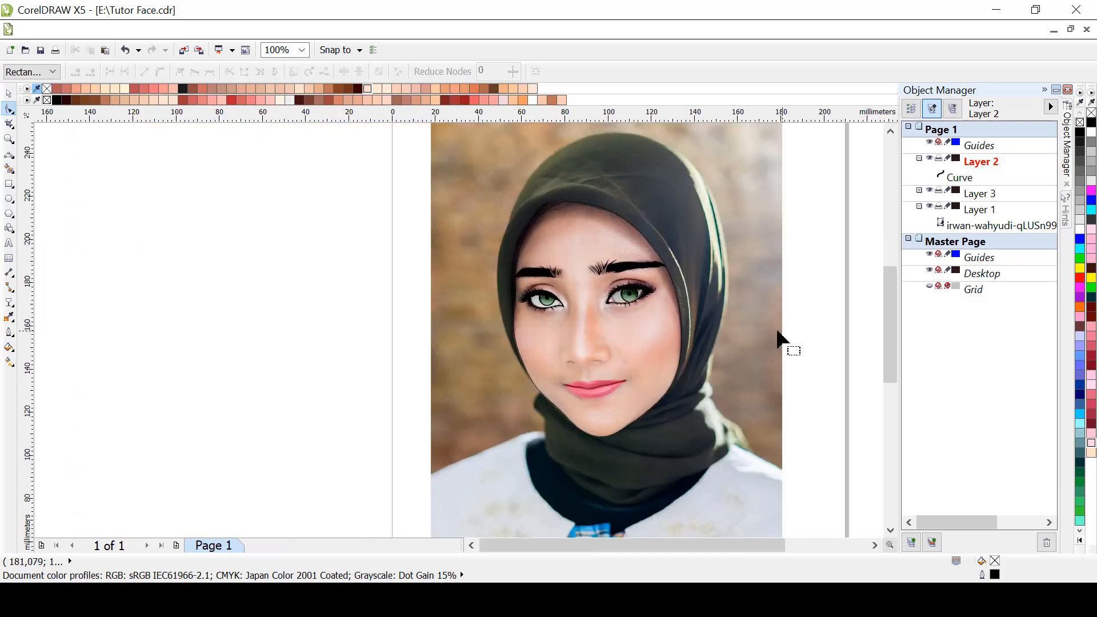
scroll(786, 335, down, 2)
scroll(674, 336, up, 2)
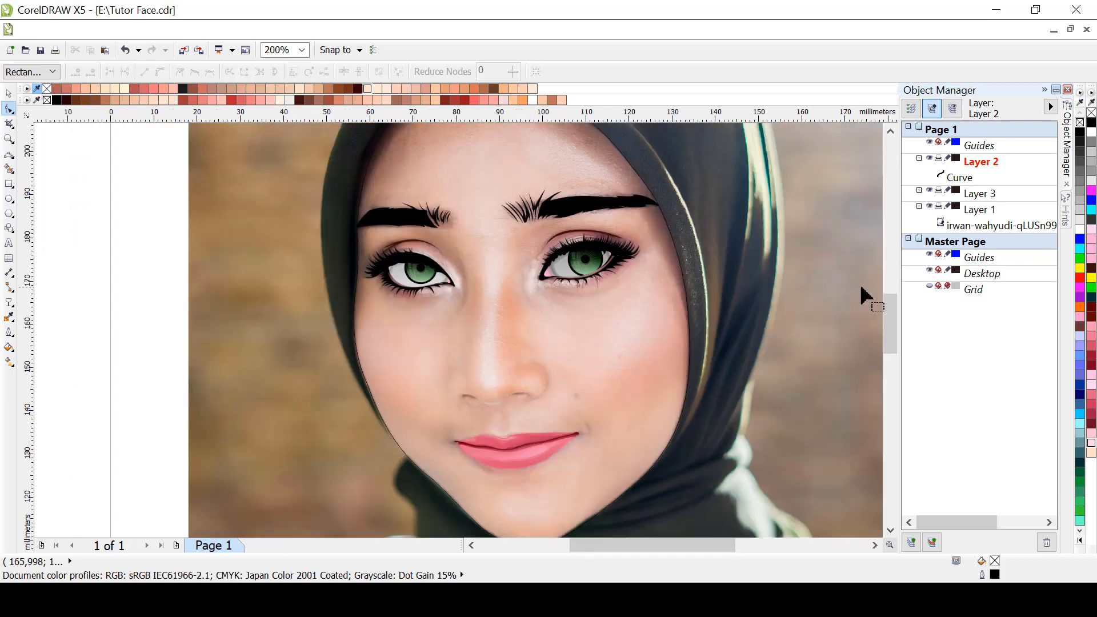
scroll(889, 320, up, 2)
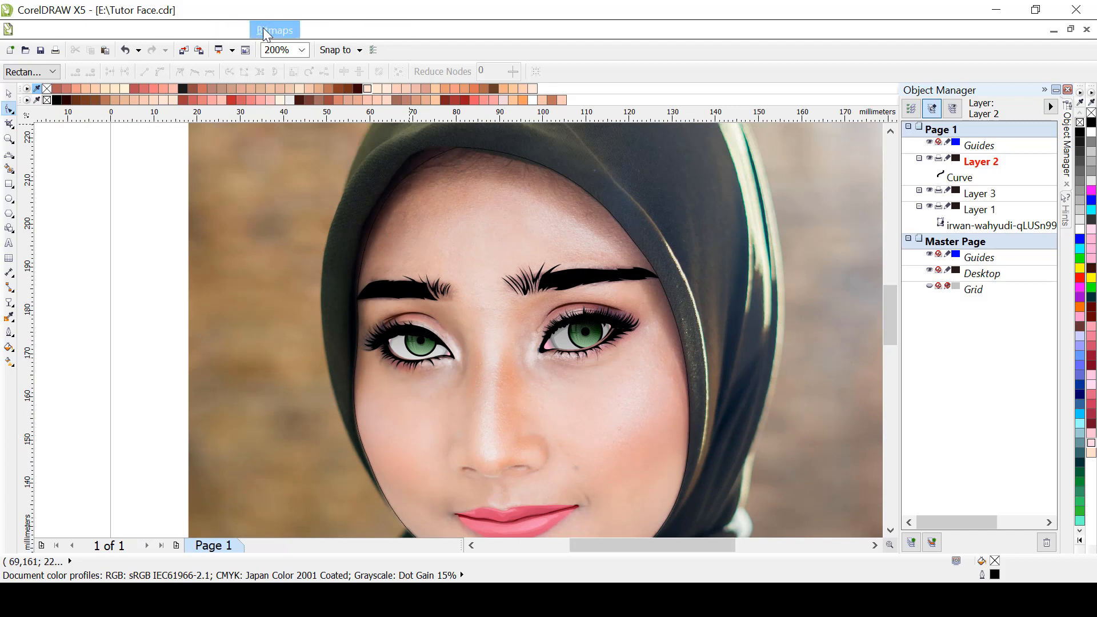
click(235, 27)
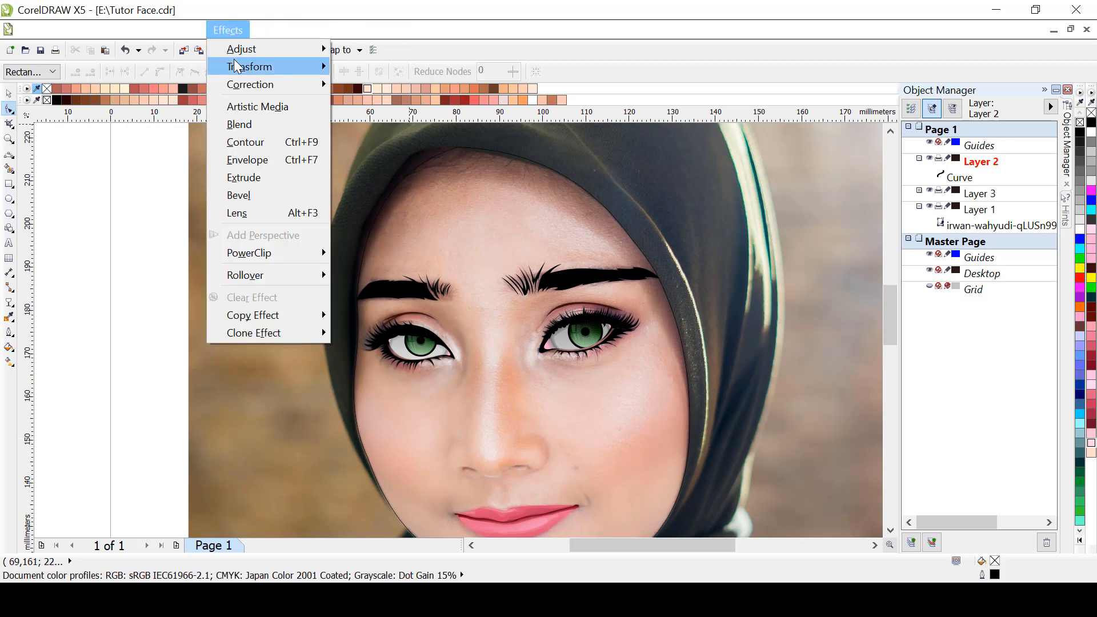
mouse_move(253, 66)
key(Escape)
key(Escape)
Preview the reference photo posterized at level 11, examine the skin shading areas on the face, and close the effect without applying it
click(254, 200)
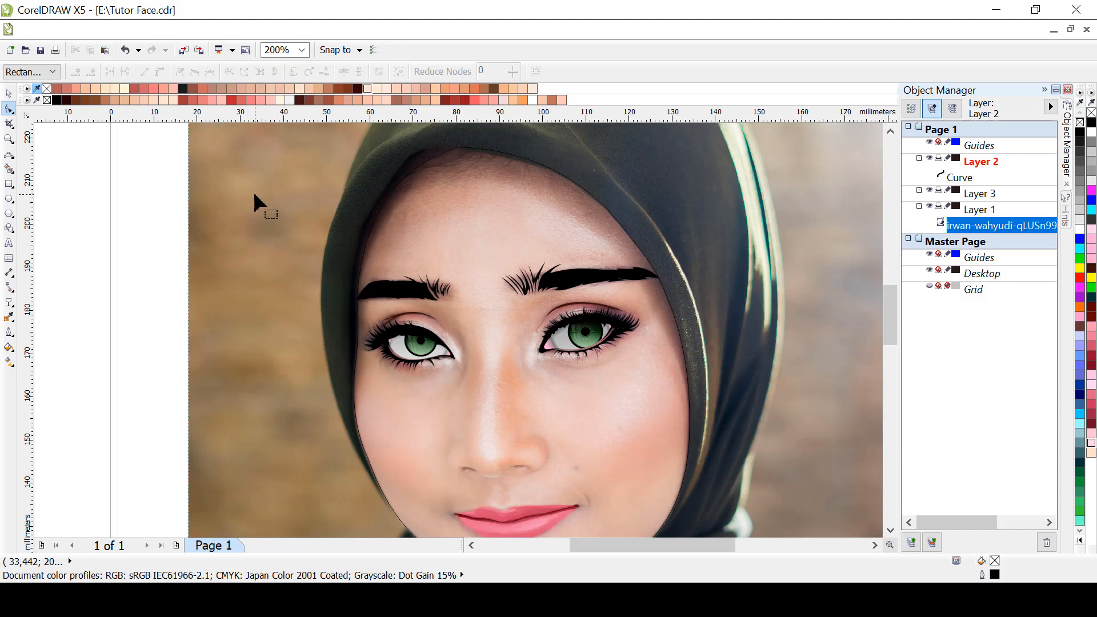
click(223, 30)
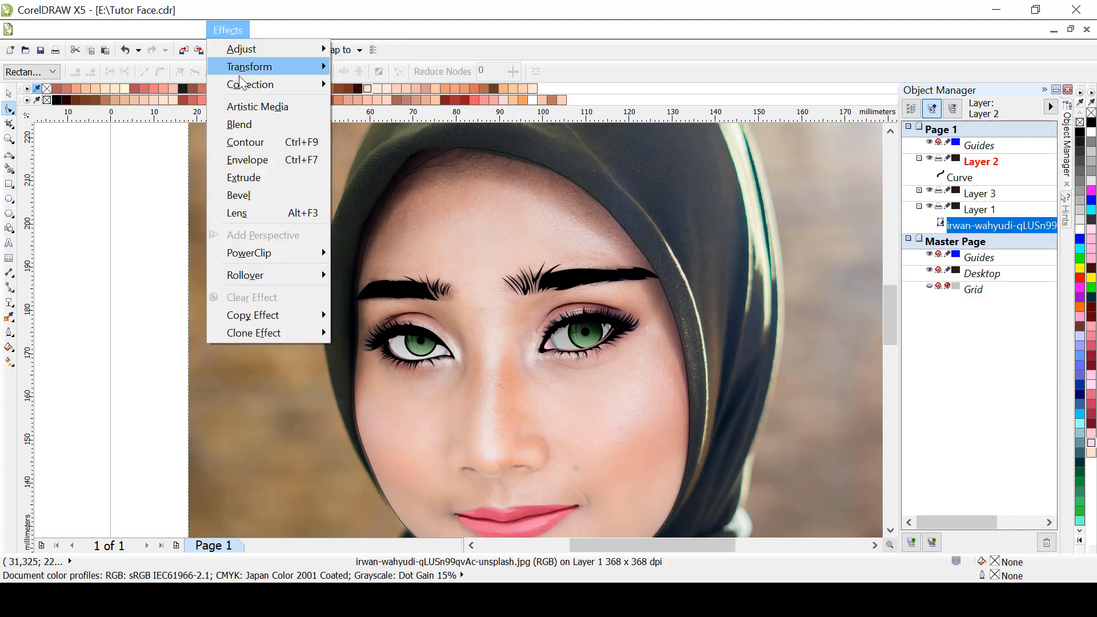
mouse_move(270, 71)
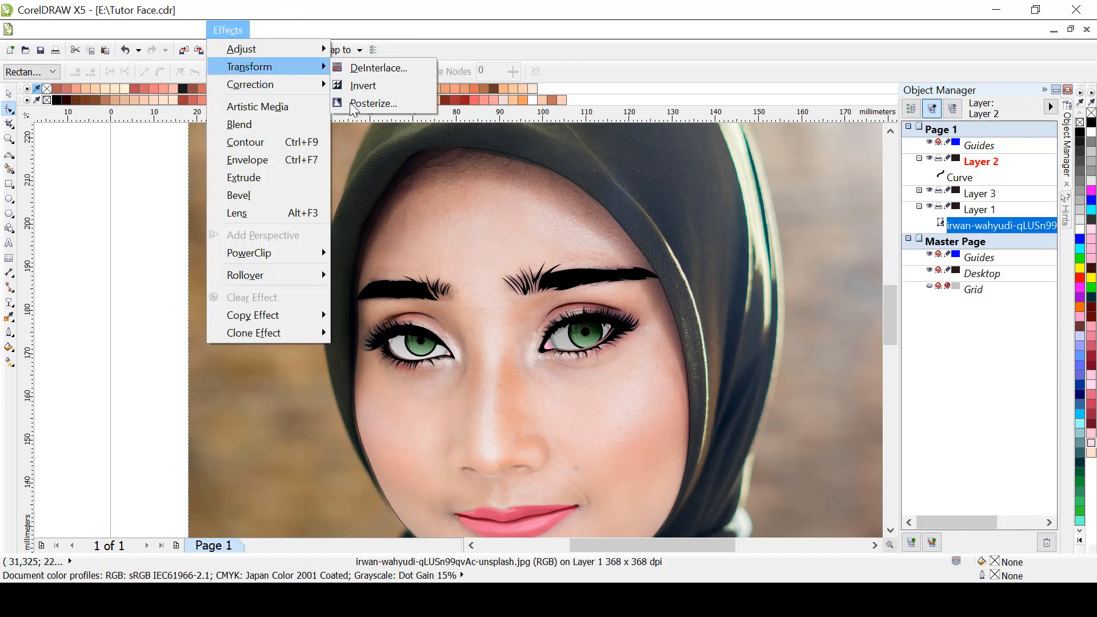
click(350, 102)
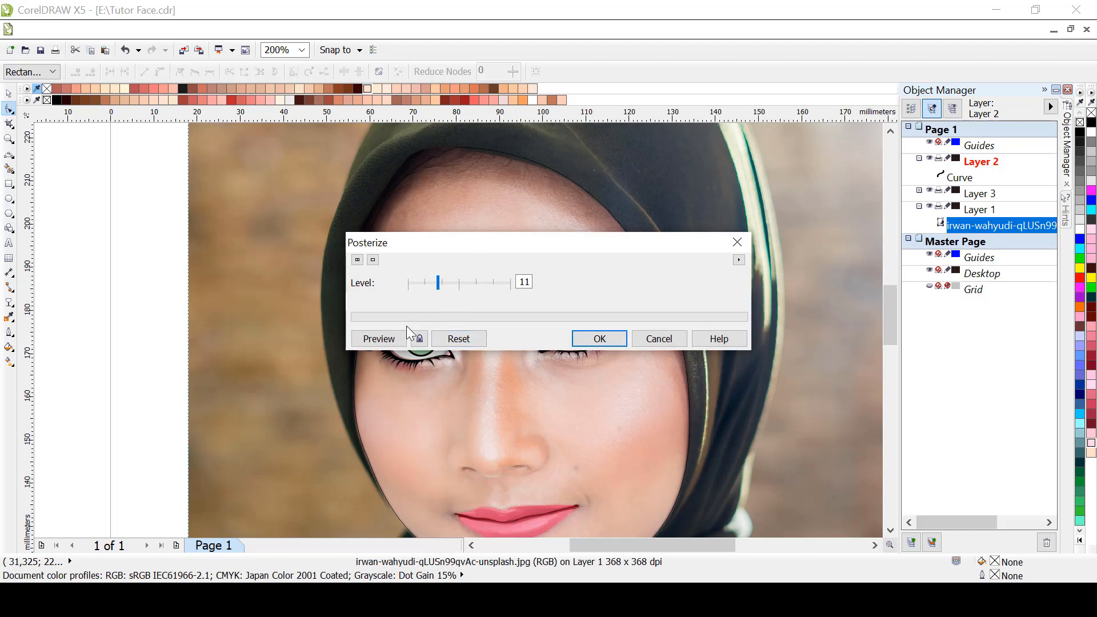
click(438, 283)
click(380, 338)
drag(566, 236, 197, 202)
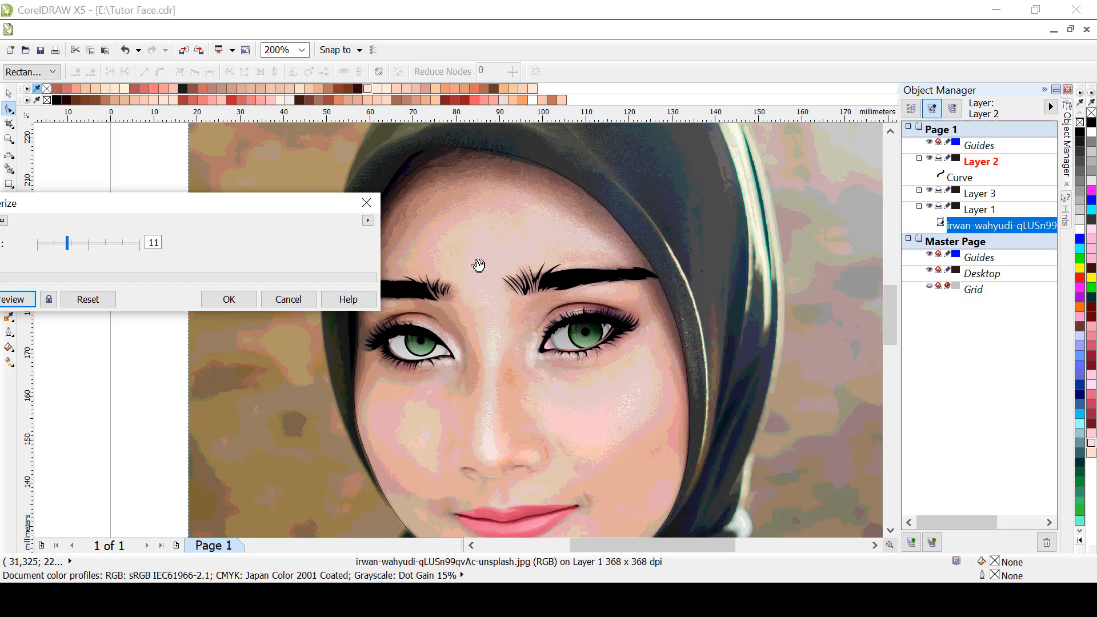
drag(266, 205, 243, 234)
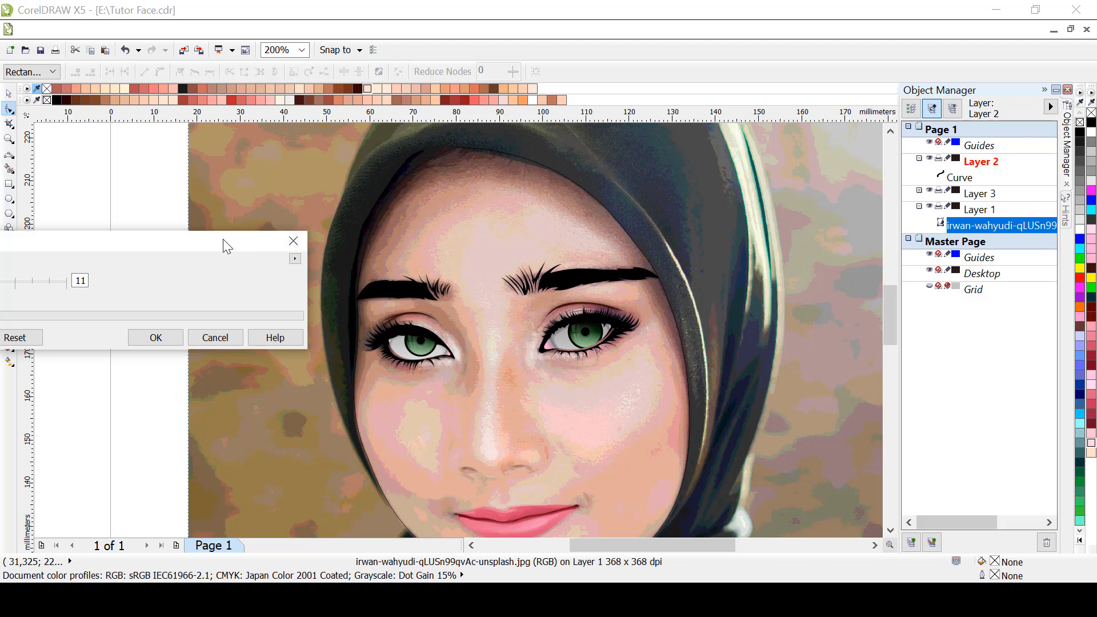
drag(223, 239, 265, 152)
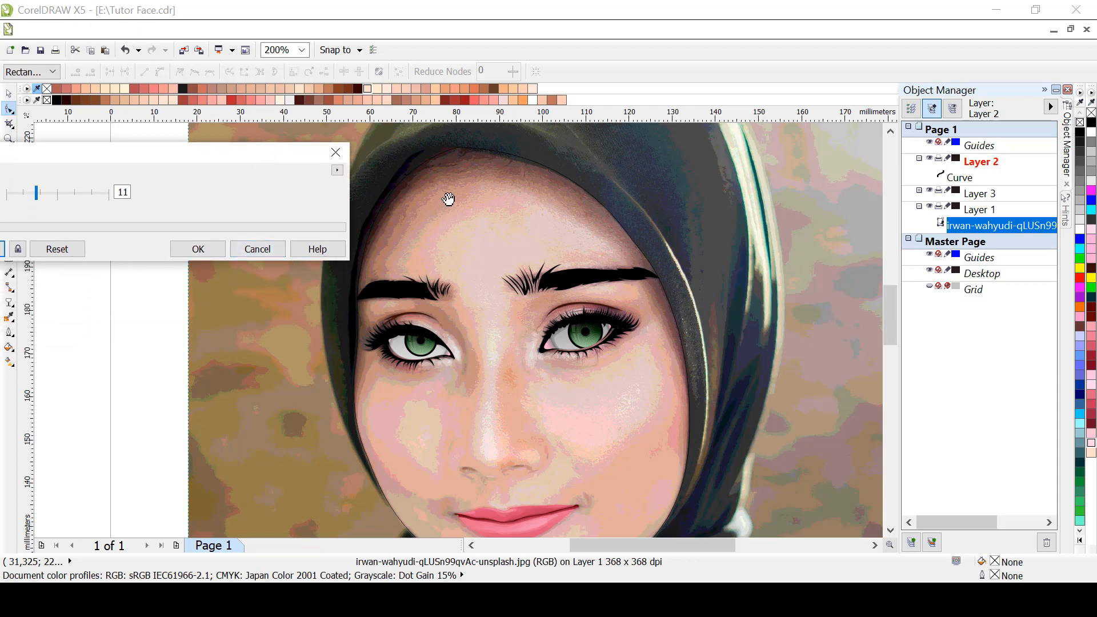
click(257, 249)
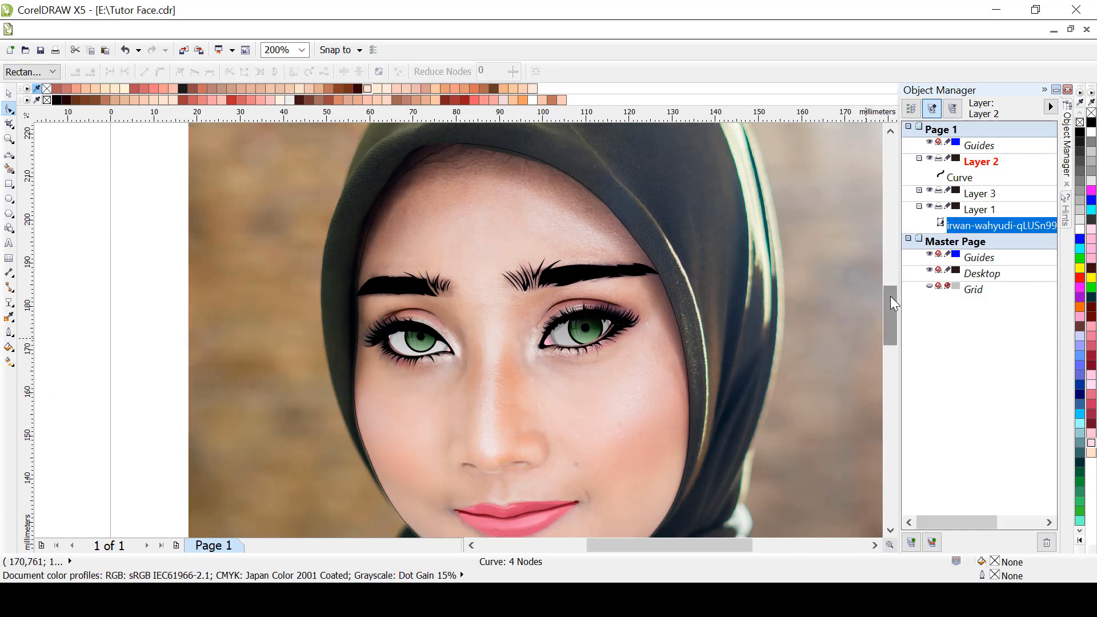
Select Layer 2 for the shading shapes and activate the 3-Point Curve tool
drag(890, 296, 890, 297)
click(983, 162)
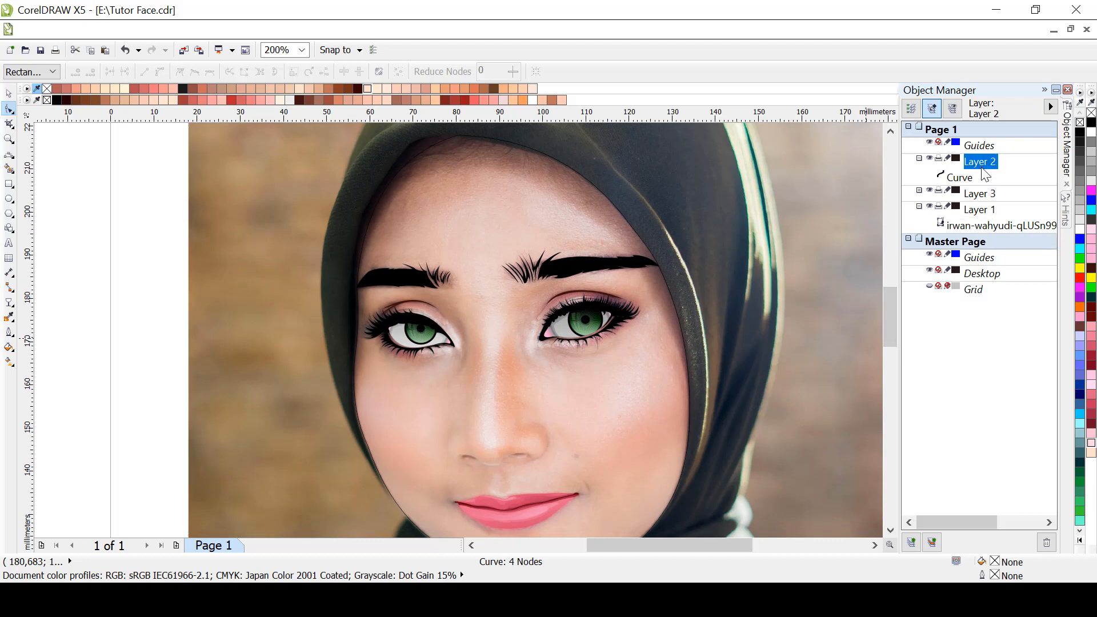
click(9, 156)
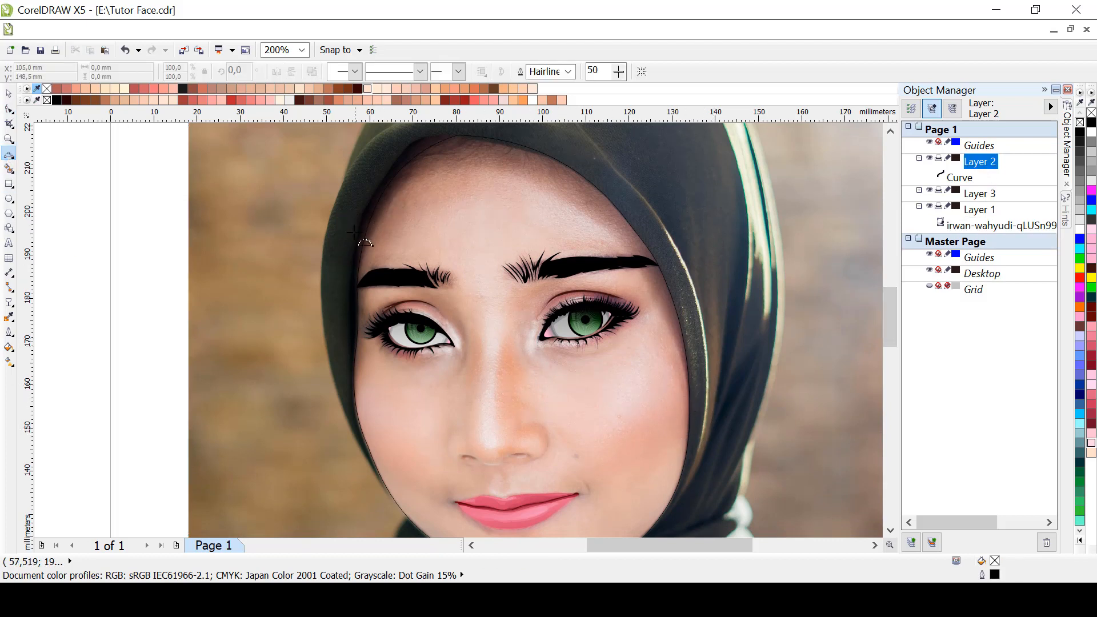
click(698, 497)
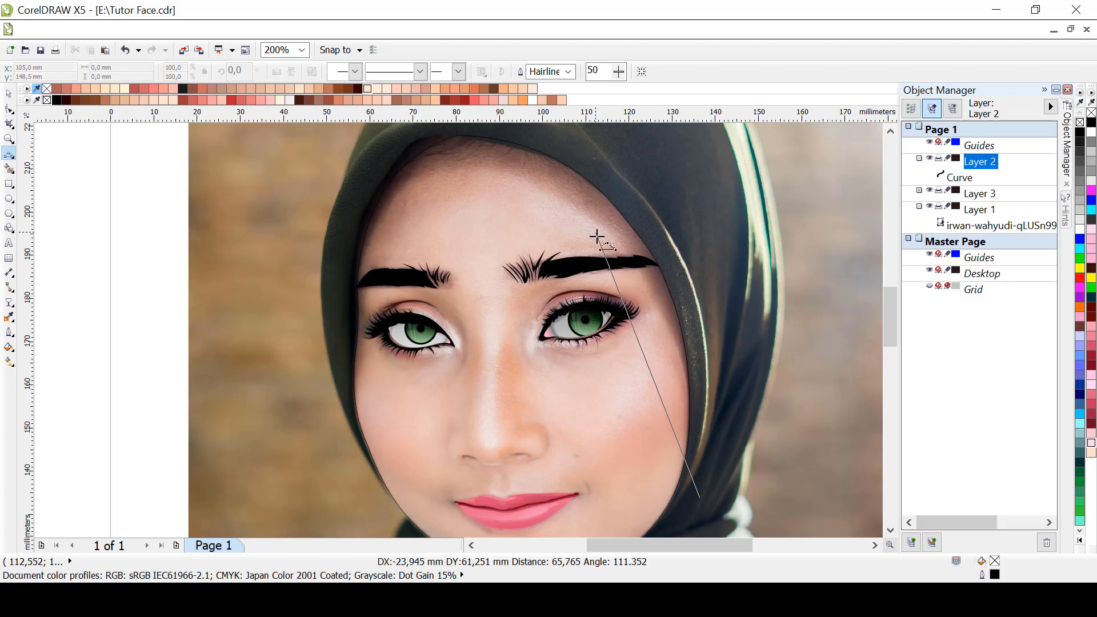
drag(596, 233, 688, 392)
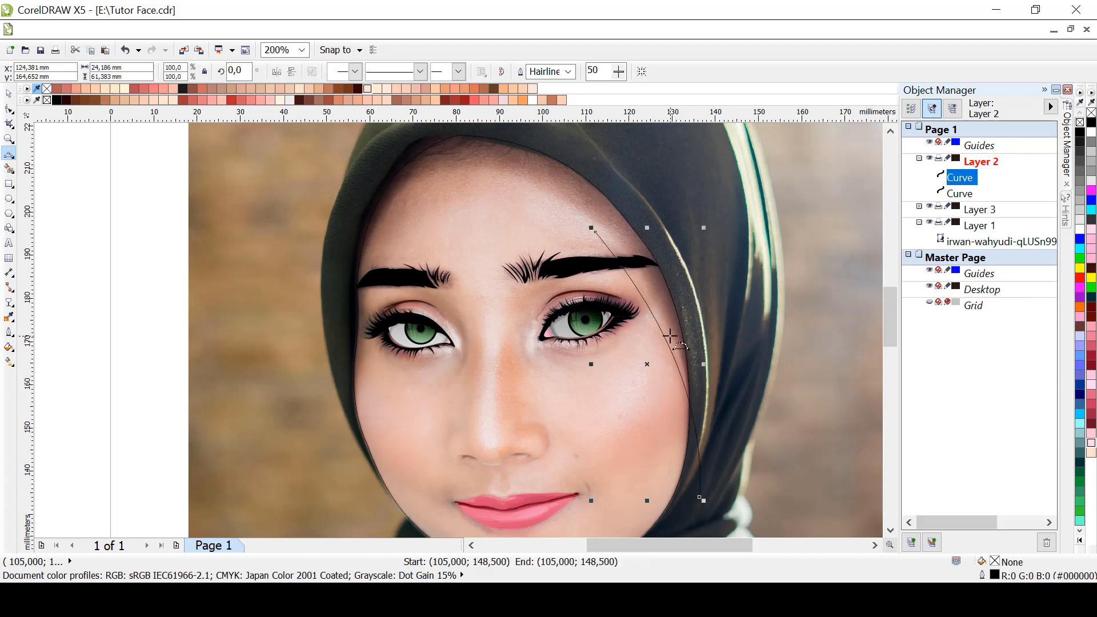
key(ctrl+z)
Draw a closed four-segment 3-point curve shape along the right-hand forehead, temple and cheek shading, closing it well outside the face
click(695, 482)
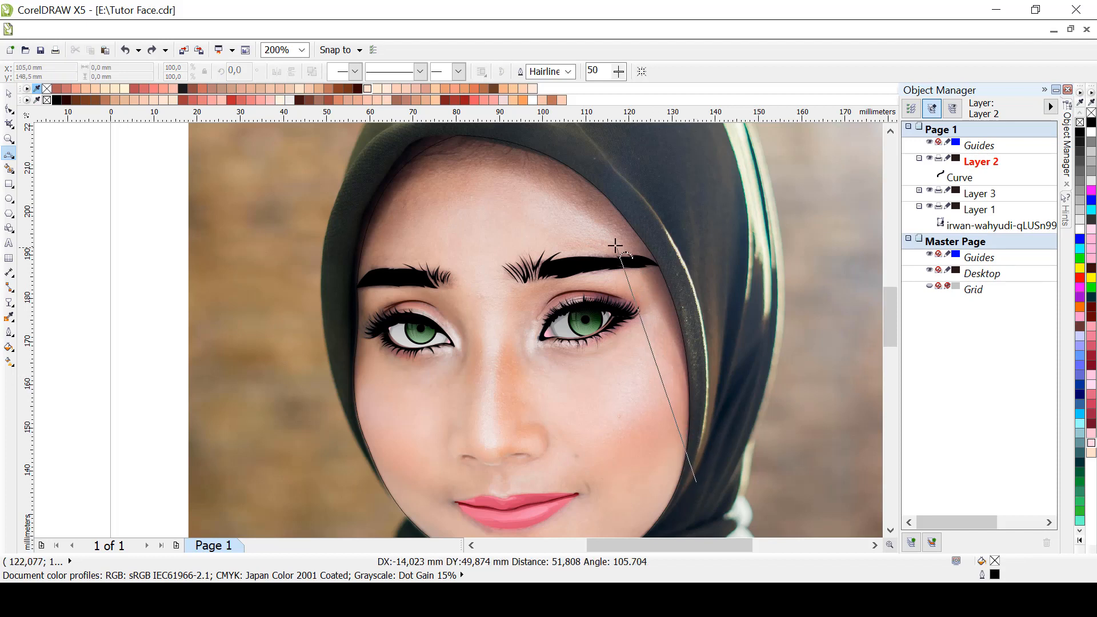
drag(591, 213, 677, 347)
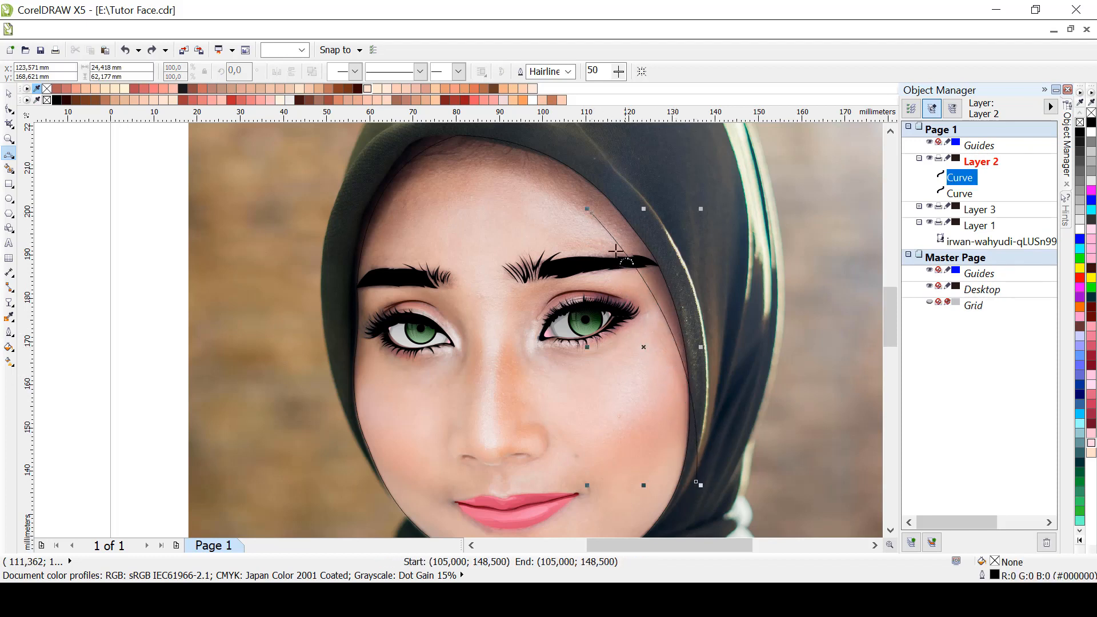
drag(593, 214, 399, 150)
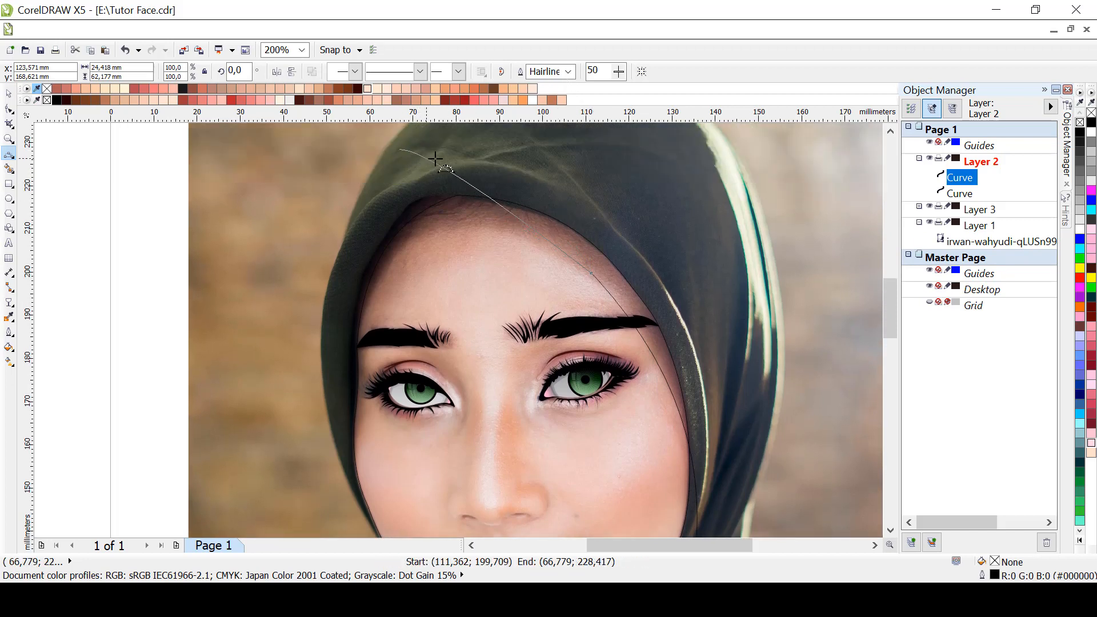
click(465, 168)
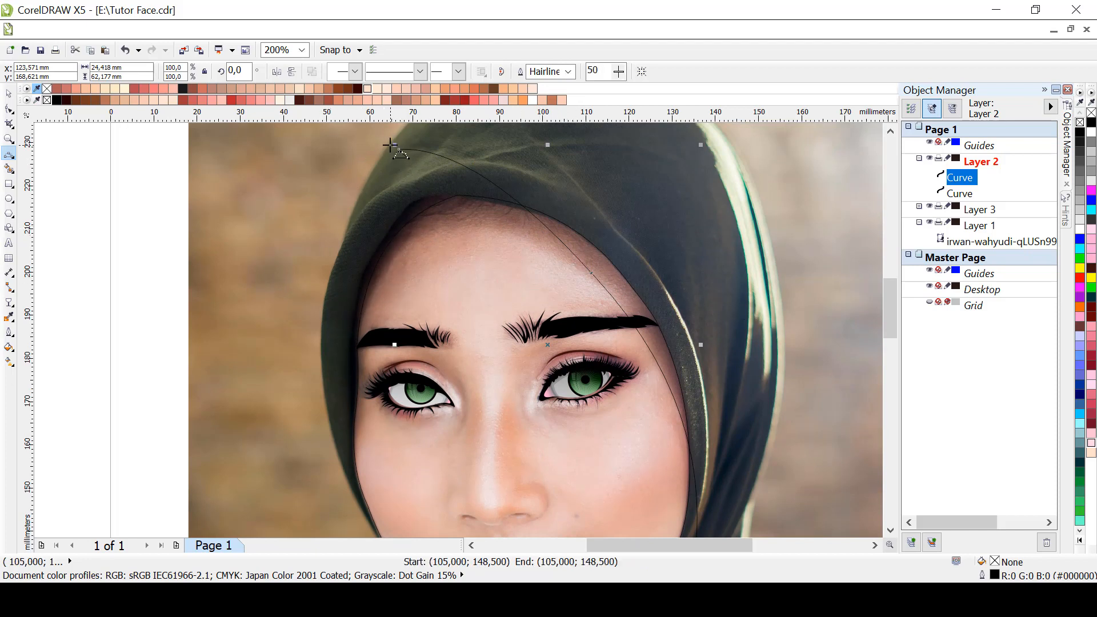
drag(394, 148, 850, 290)
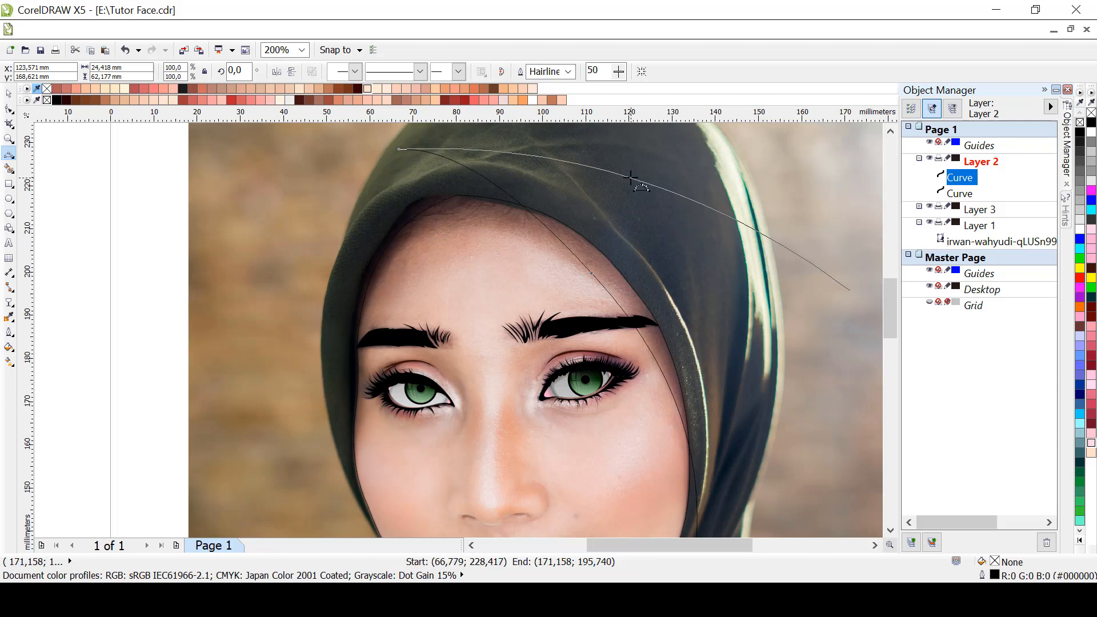
click(631, 179)
scroll(889, 297, down, 2)
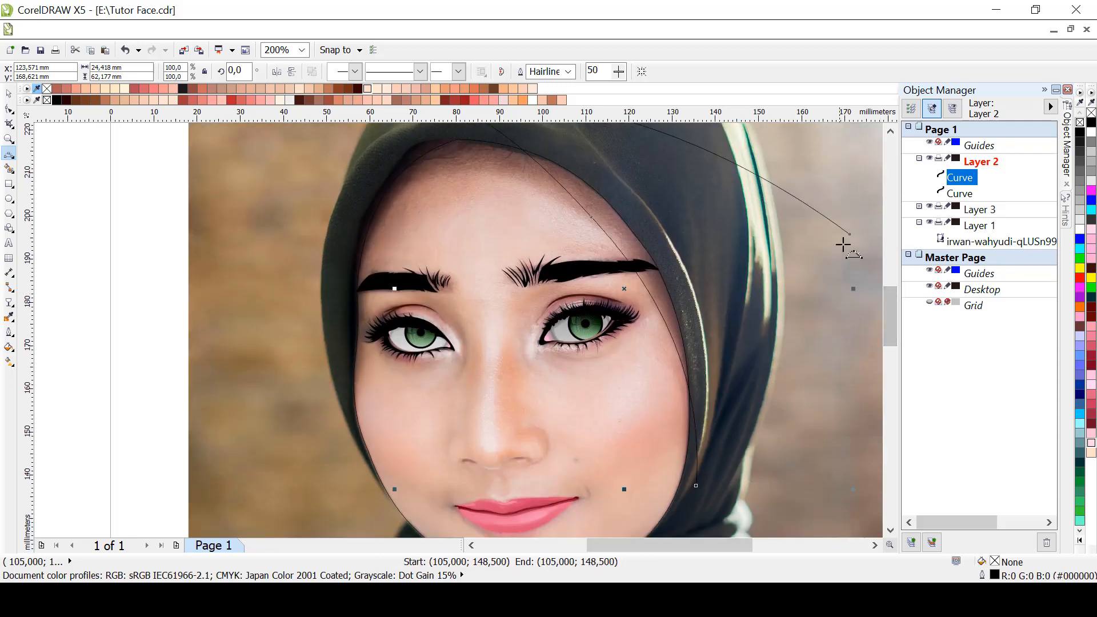
drag(849, 235, 695, 485)
click(759, 448)
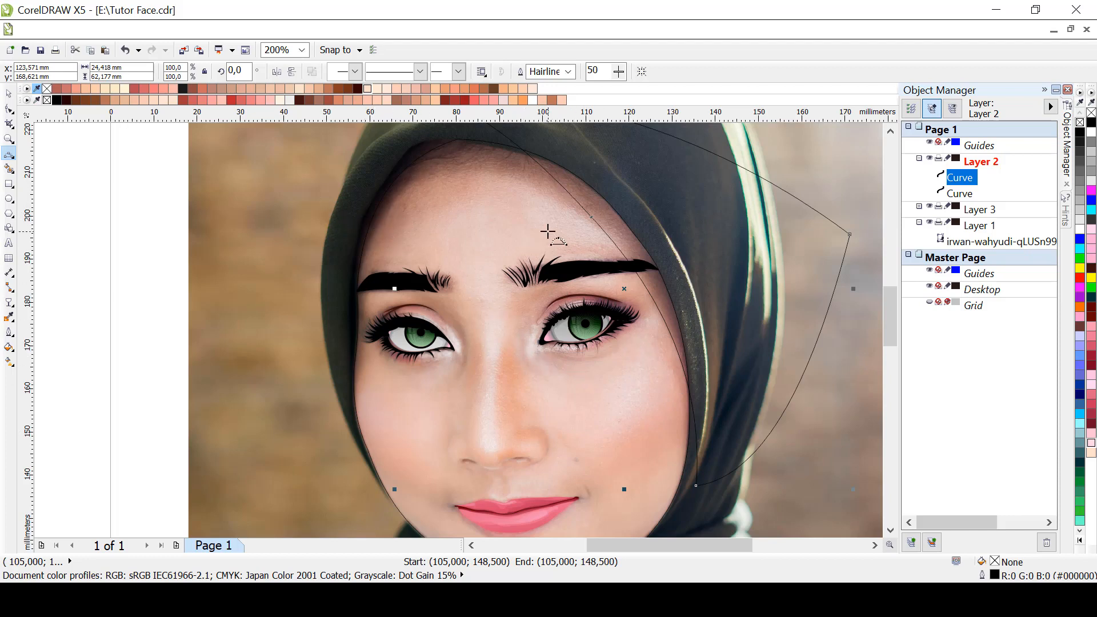
Intersect the right-hand shading shape with the face outline and delete the original oversized shape
key(space)
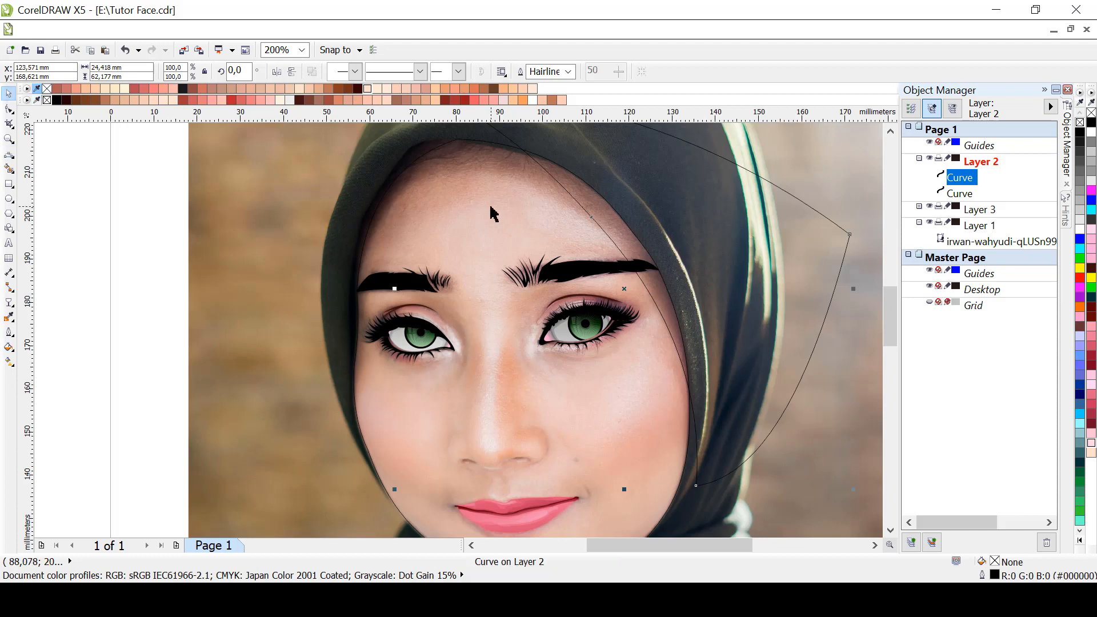
key(ctrl+a)
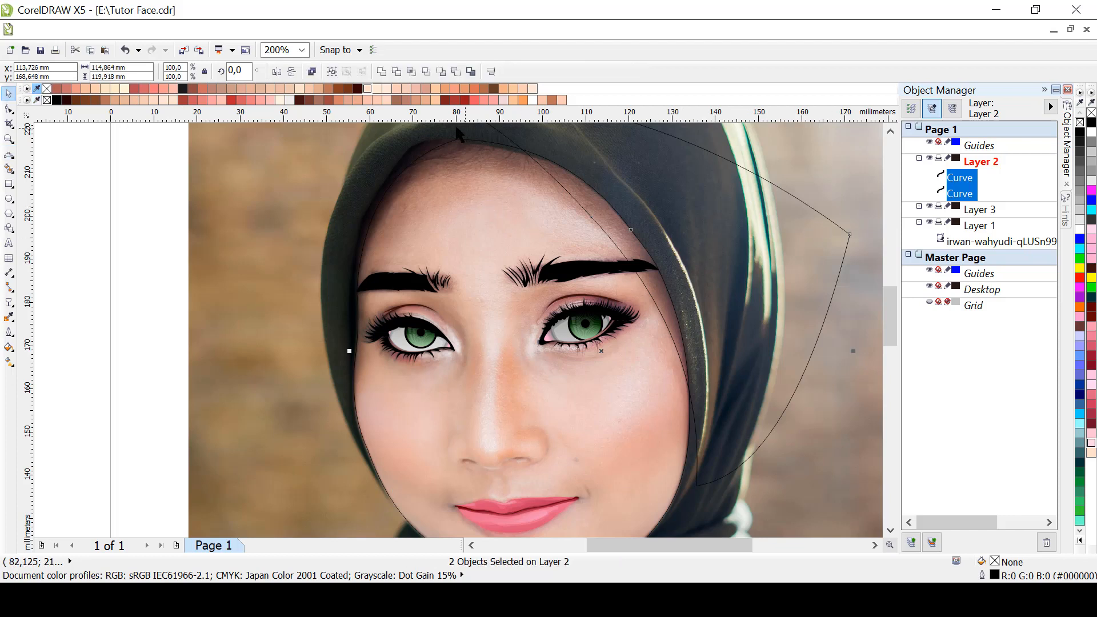
click(414, 71)
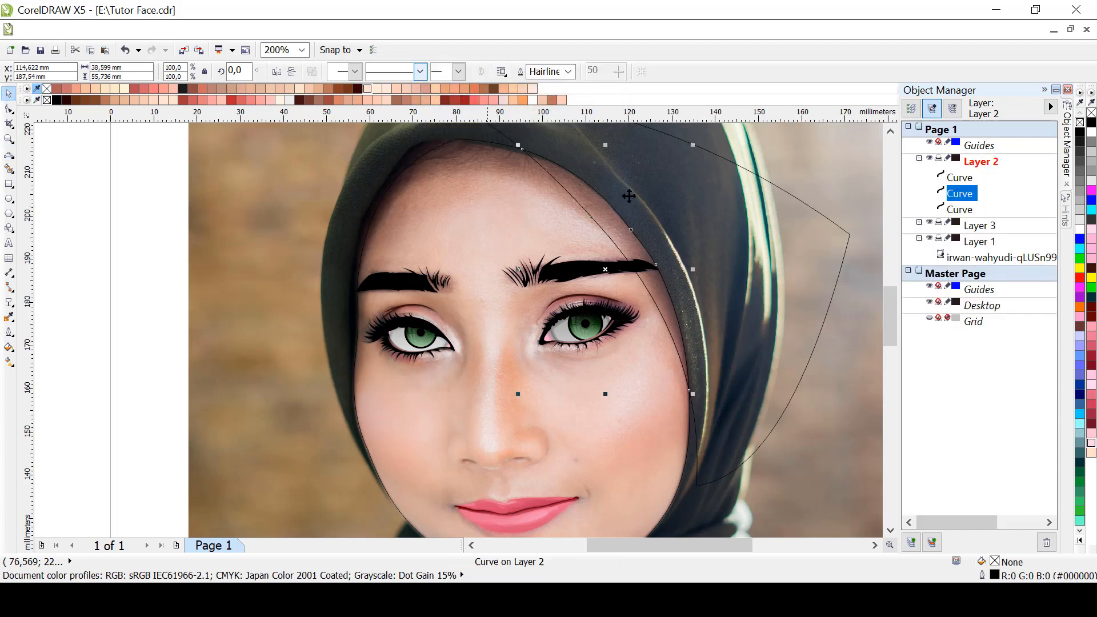
key(Delete)
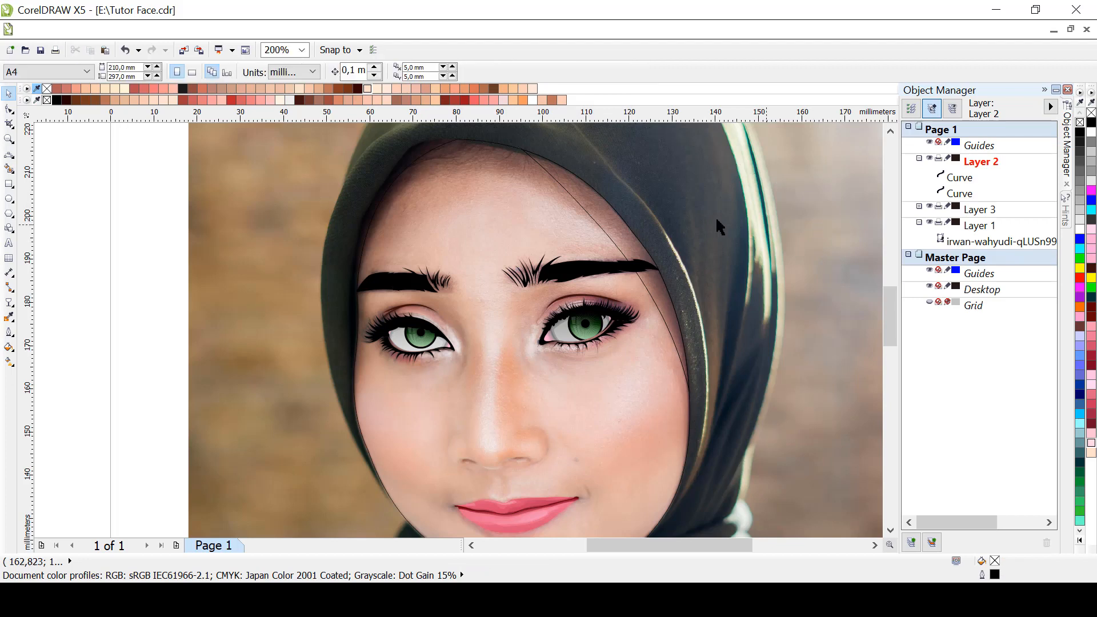
Draw a closed 3-point curve shape whose inner edge follows the upper forehead shading and left-hand temple, closing it outside the face
click(9, 154)
click(735, 323)
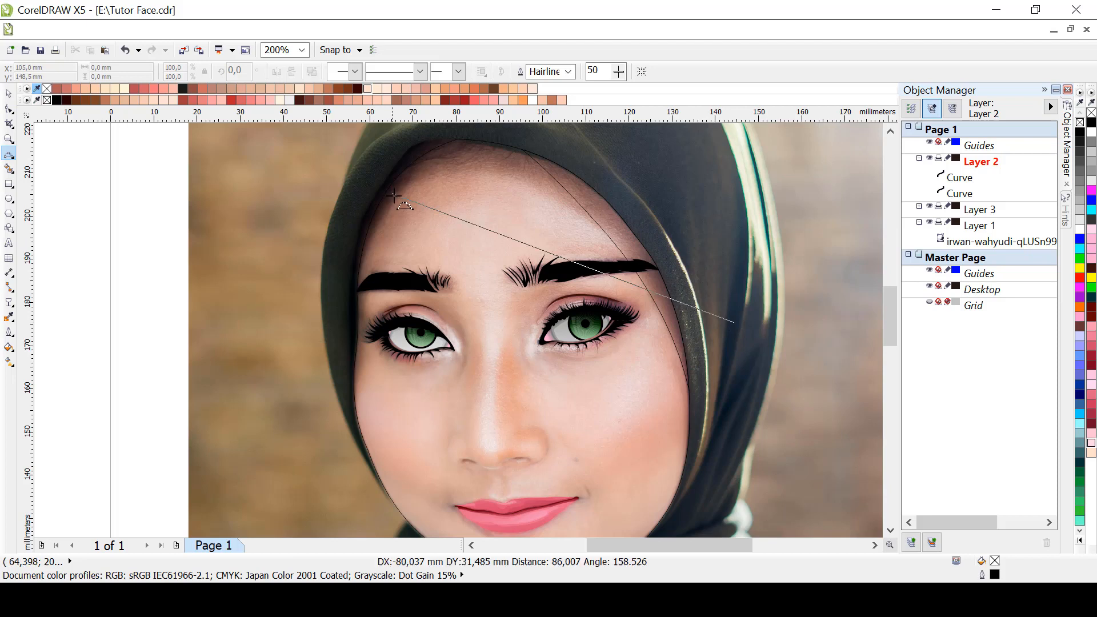
drag(400, 194, 329, 389)
click(483, 173)
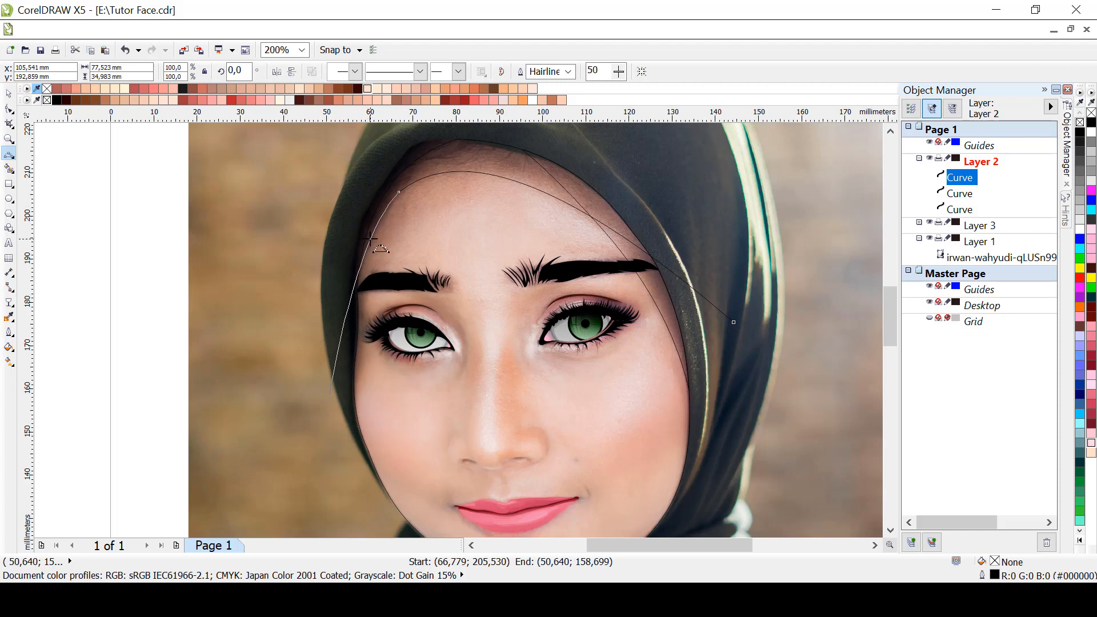
click(370, 241)
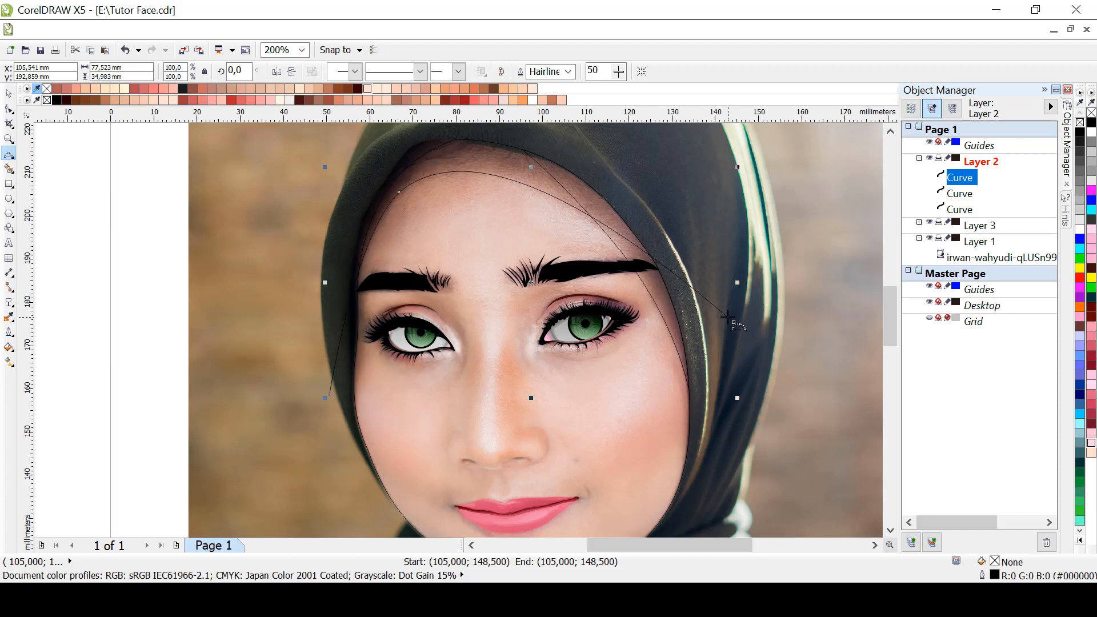
drag(731, 322, 245, 183)
scroll(565, 144, up, 2)
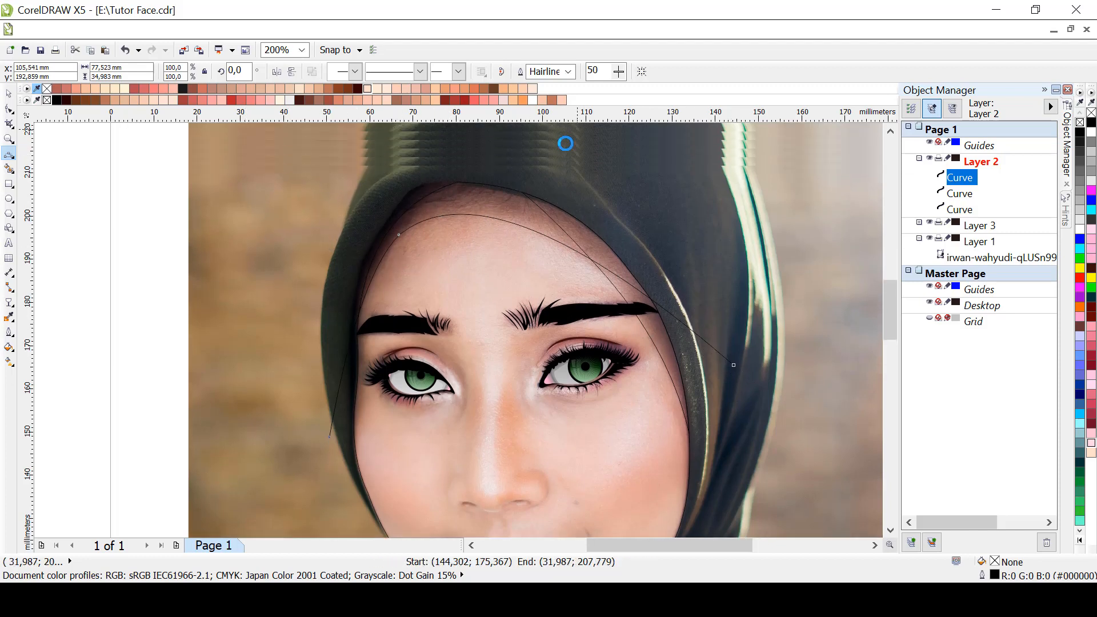
click(249, 225)
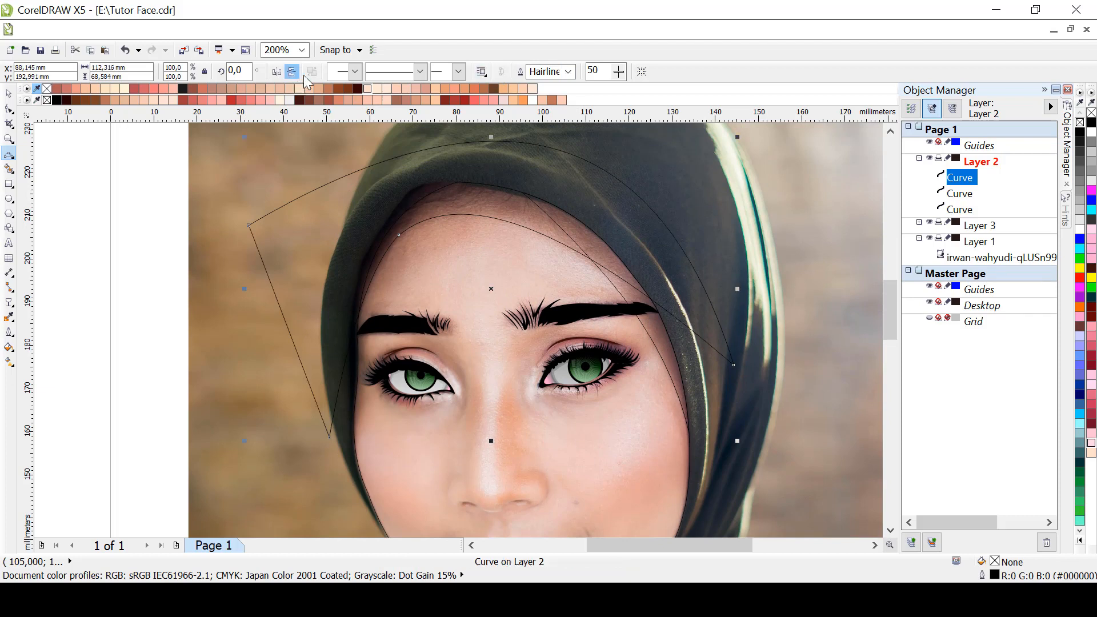
Intersect the forehead shading shape with the face outline and delete the original oversized shape
click(8, 94)
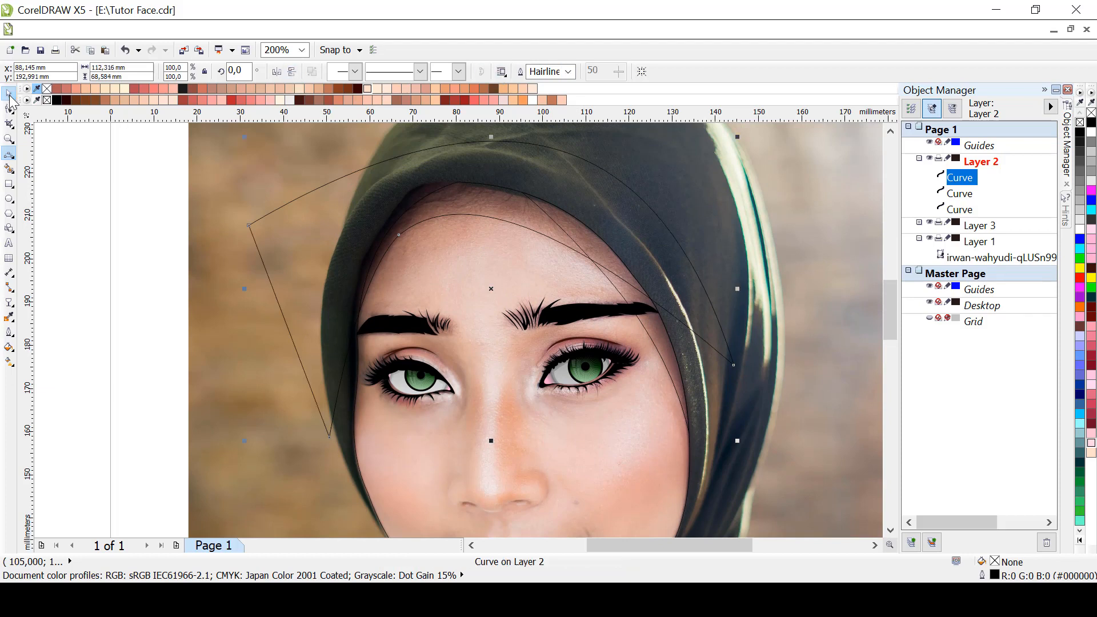
shift+click(468, 145)
click(414, 71)
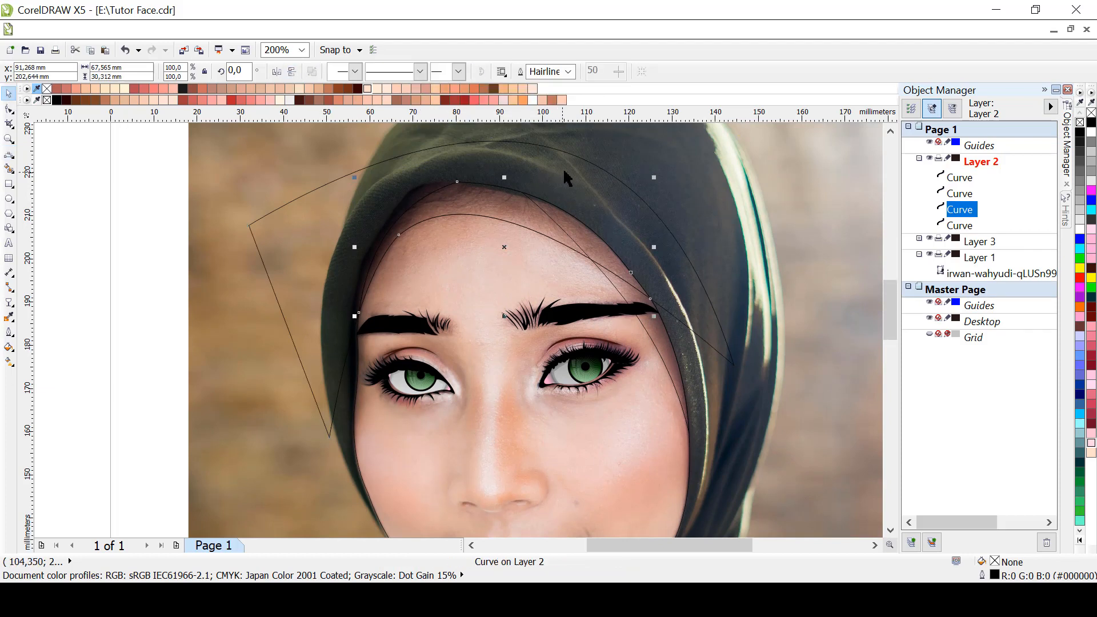
click(567, 161)
key(Delete)
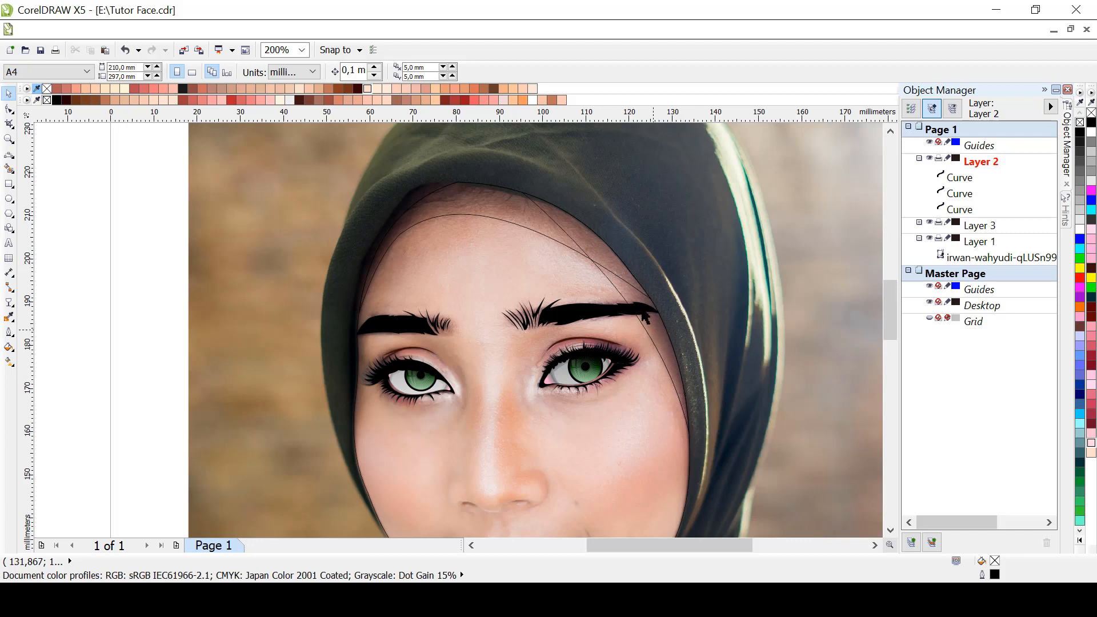
scroll(886, 304, down, 1)
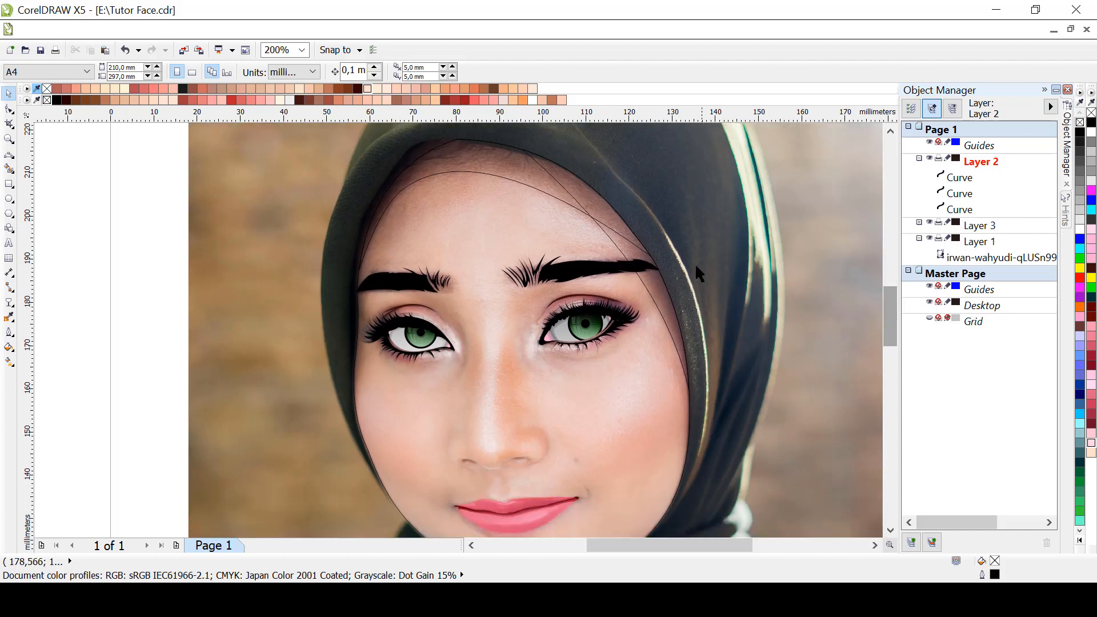
click(8, 155)
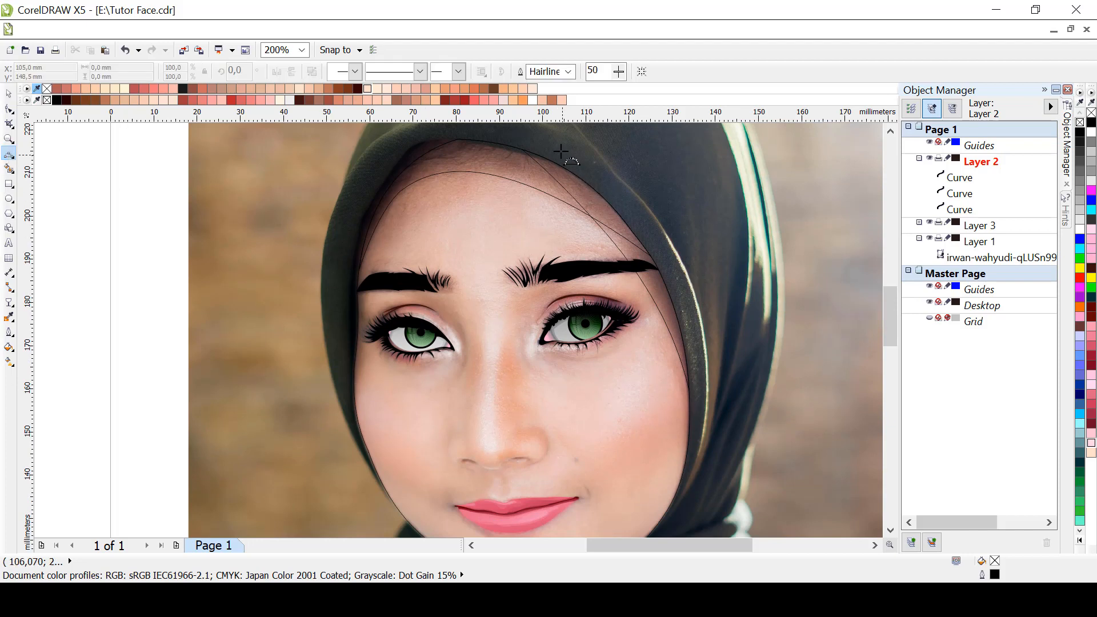
mouse_move(561, 150)
mouse_down()
mouse_move(689, 419)
mouse_move(692, 492)
mouse_move(646, 281)
mouse_move(662, 372)
mouse_move(697, 404)
mouse_up()
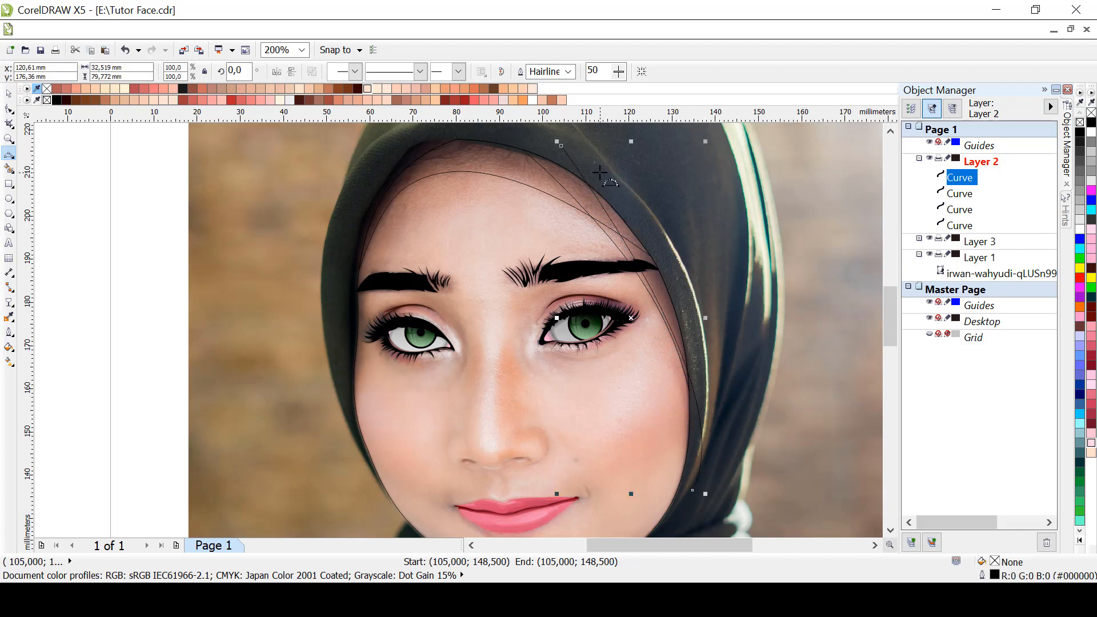
key(ctrl+z)
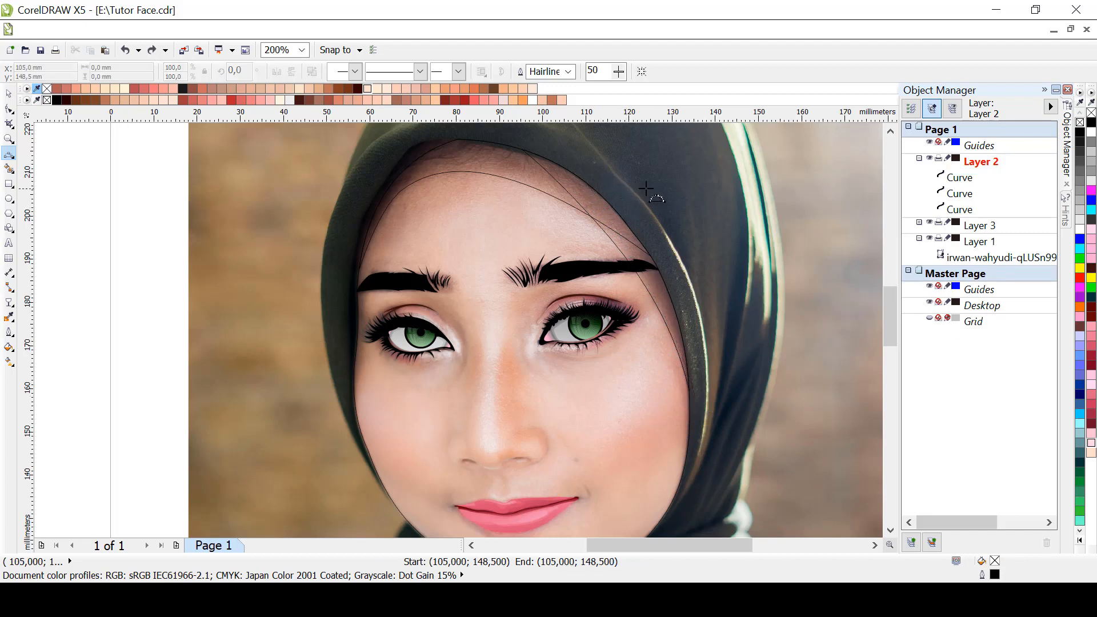
drag(645, 189, 641, 266)
key(Delete)
key(ctrl+z)
Draw a closed 3-point curve shape about 67 by 77 mm along the right-hand forehead and temple, closing it outside the hijab
drag(531, 136, 698, 466)
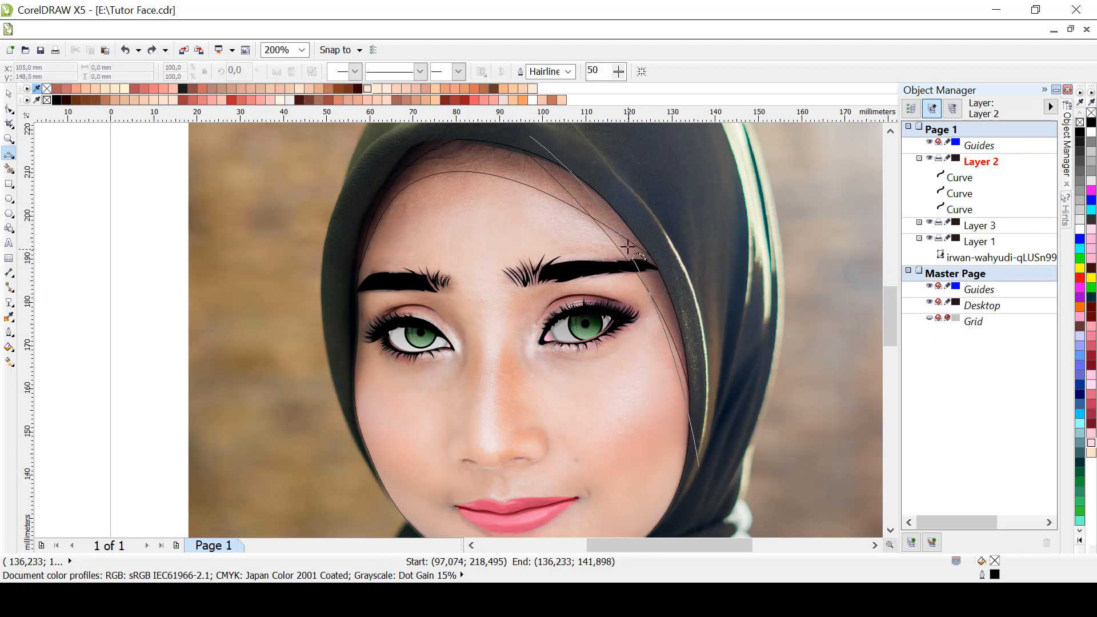
click(655, 280)
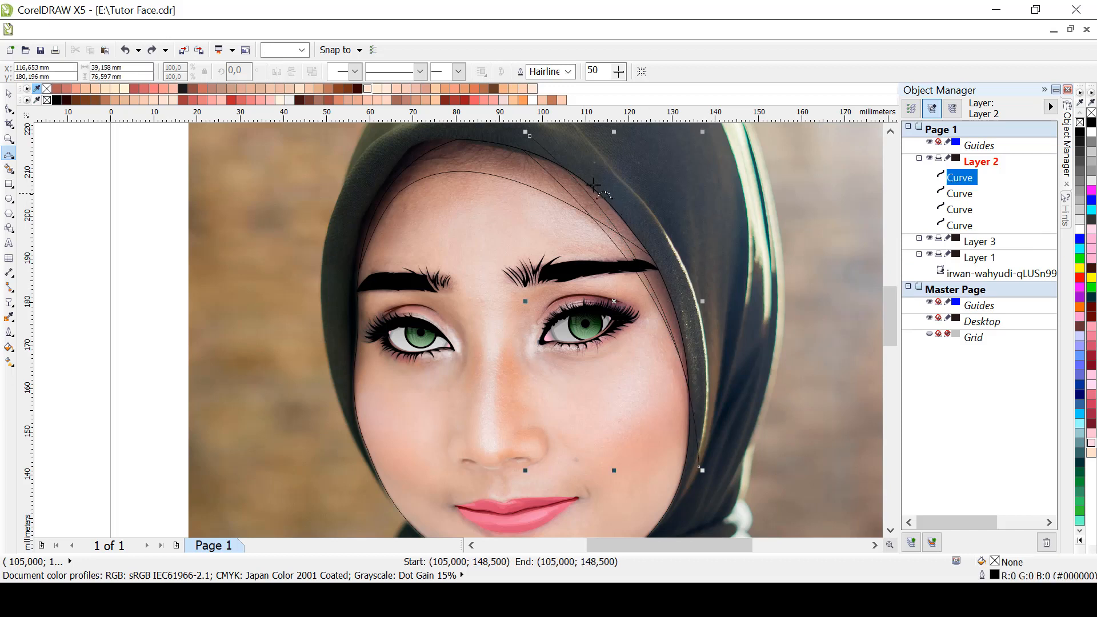
drag(530, 136, 820, 326)
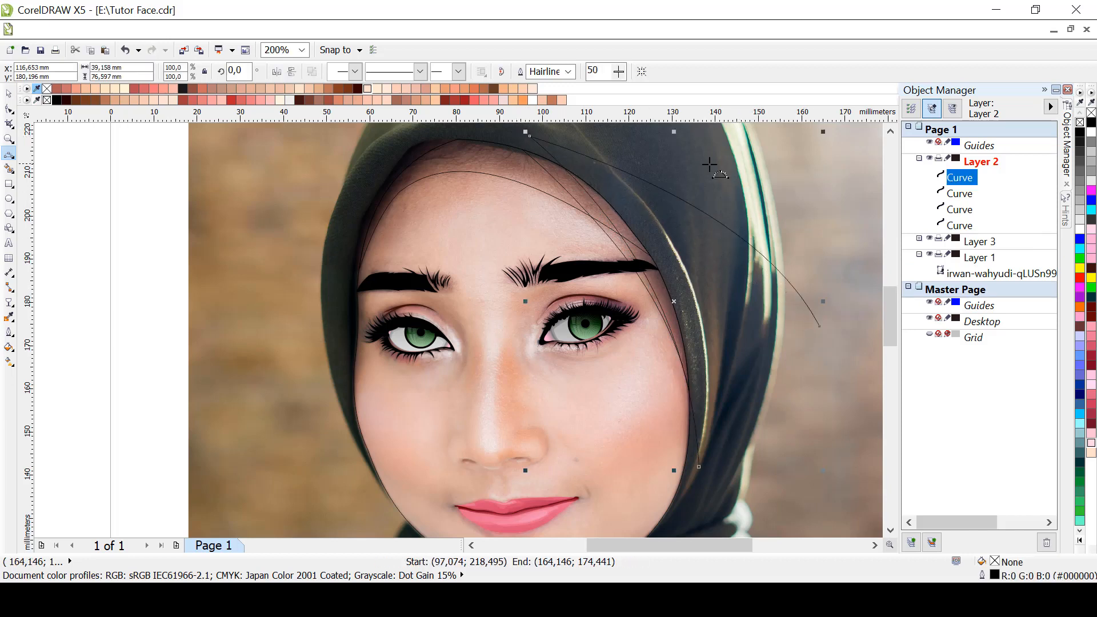
click(710, 169)
click(501, 71)
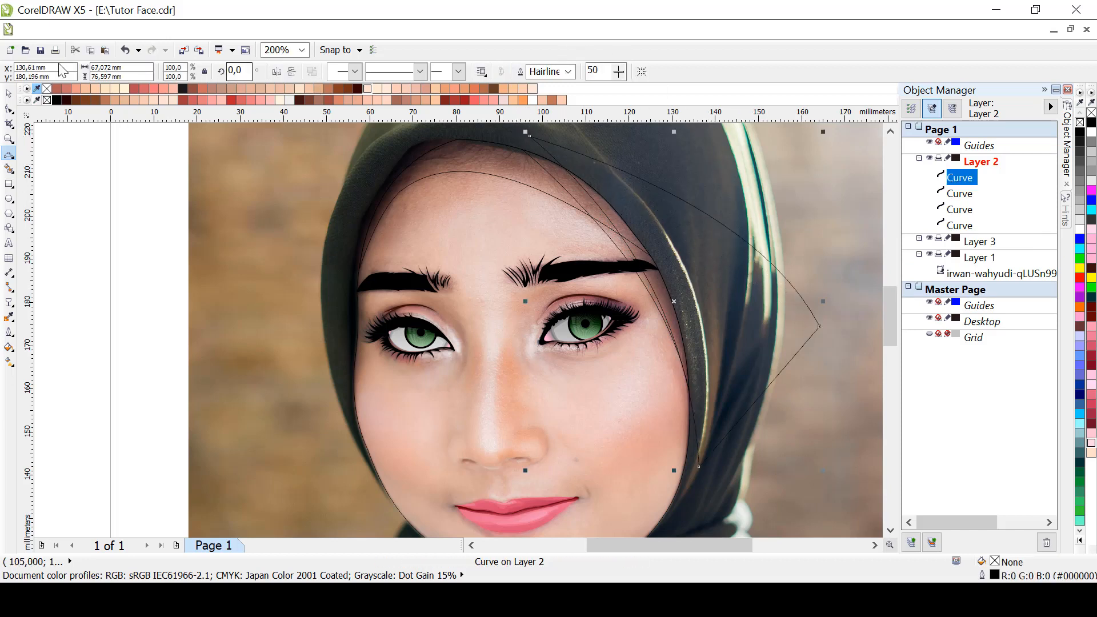
Intersect the new temple shape with the existing right-hand shading shape and delete the oversized original
click(8, 94)
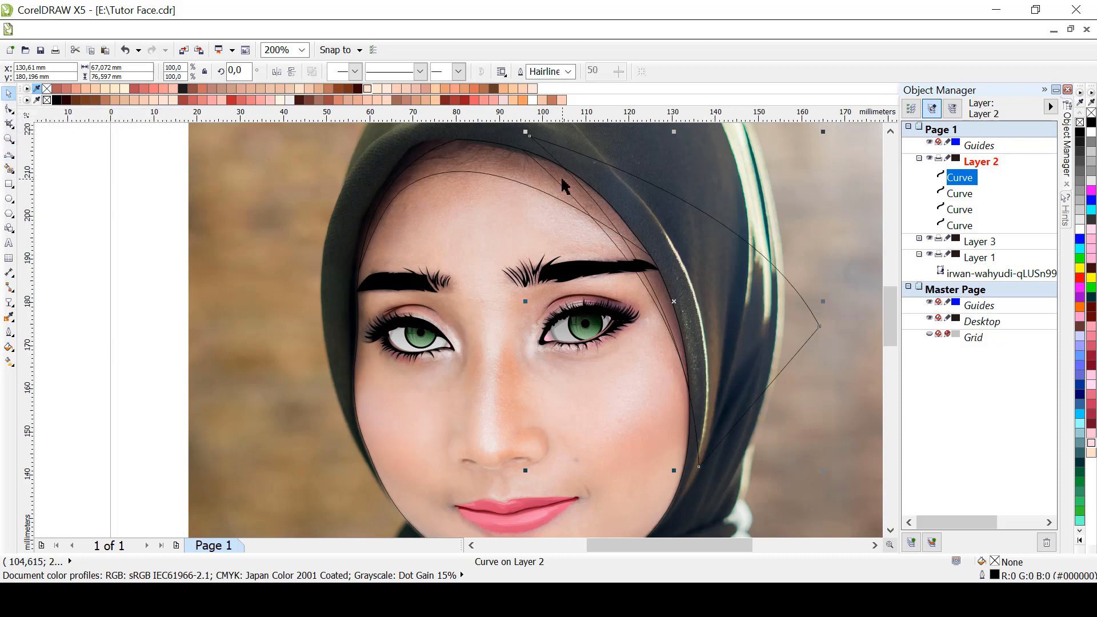
shift+click(531, 161)
click(412, 72)
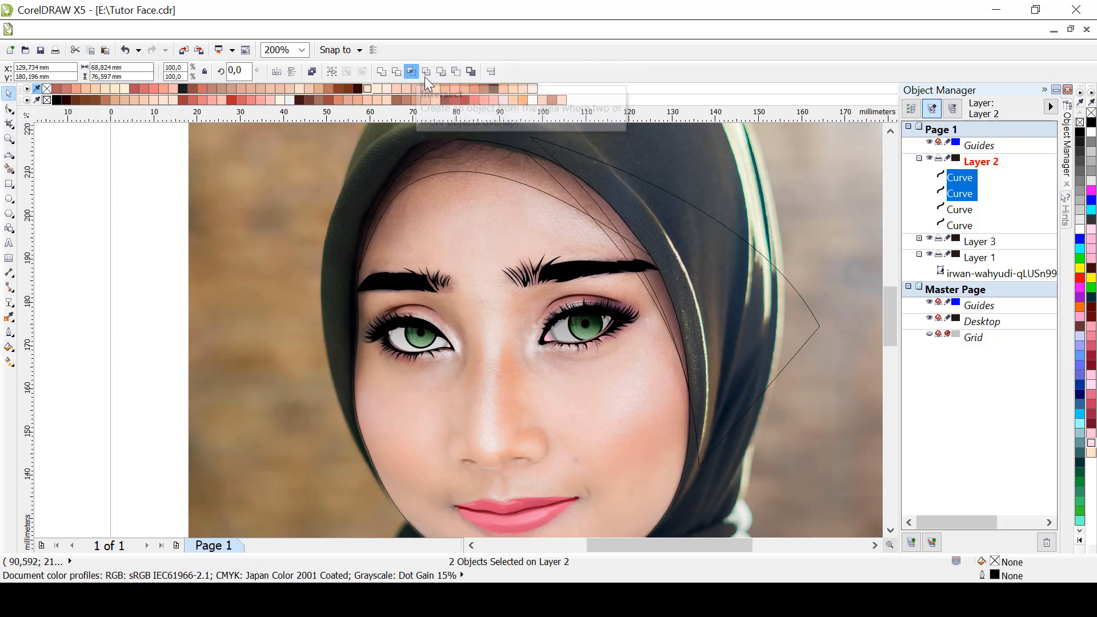
click(756, 293)
key(Delete)
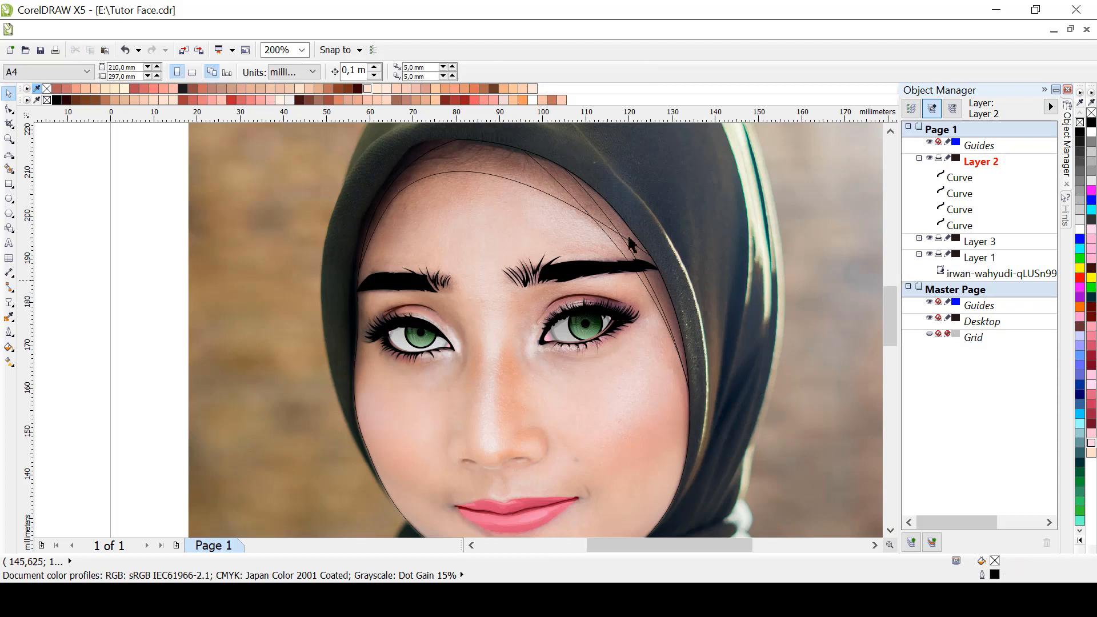
Draw a closed 3-point curve shape about 89 by 45 mm along the upper forehead and left-hand temple, closing it outside the face
click(9, 155)
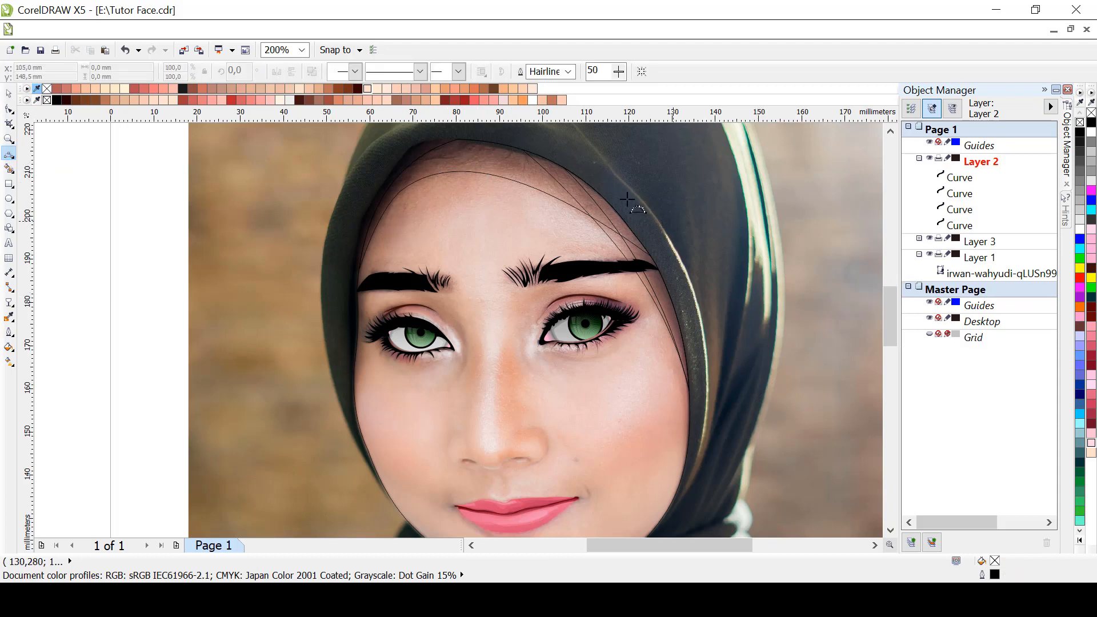
click(674, 220)
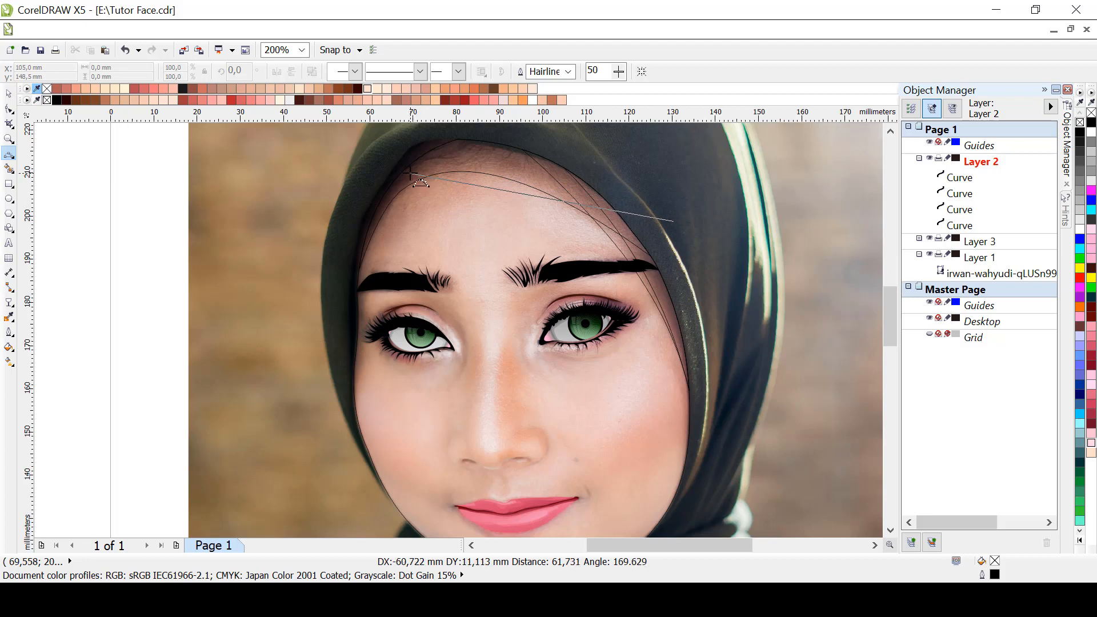
click(415, 171)
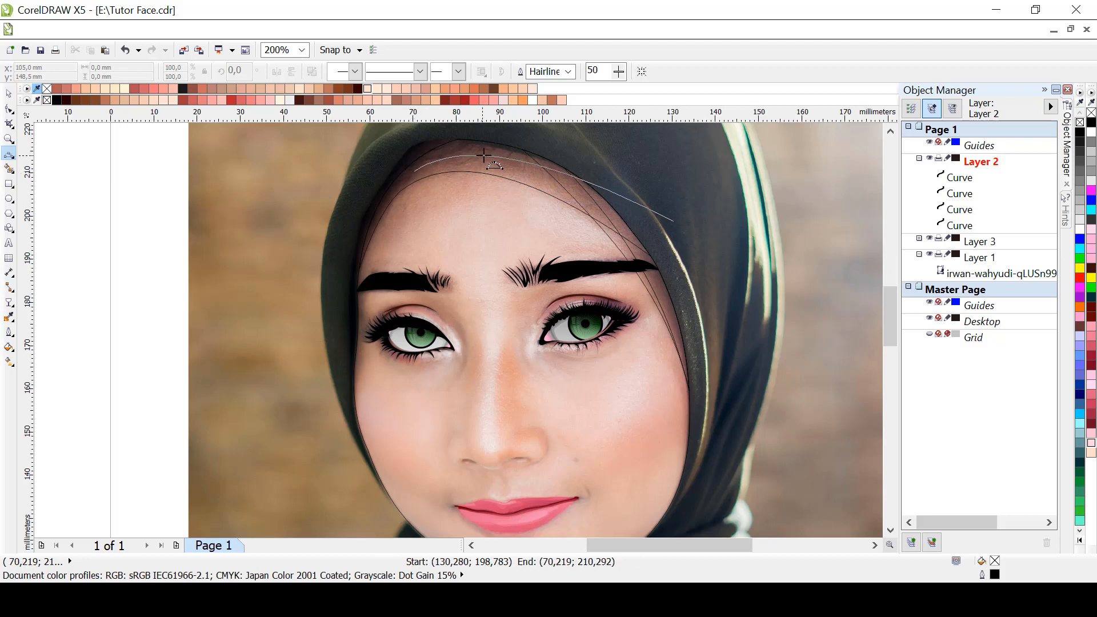
click(486, 154)
drag(415, 171, 368, 267)
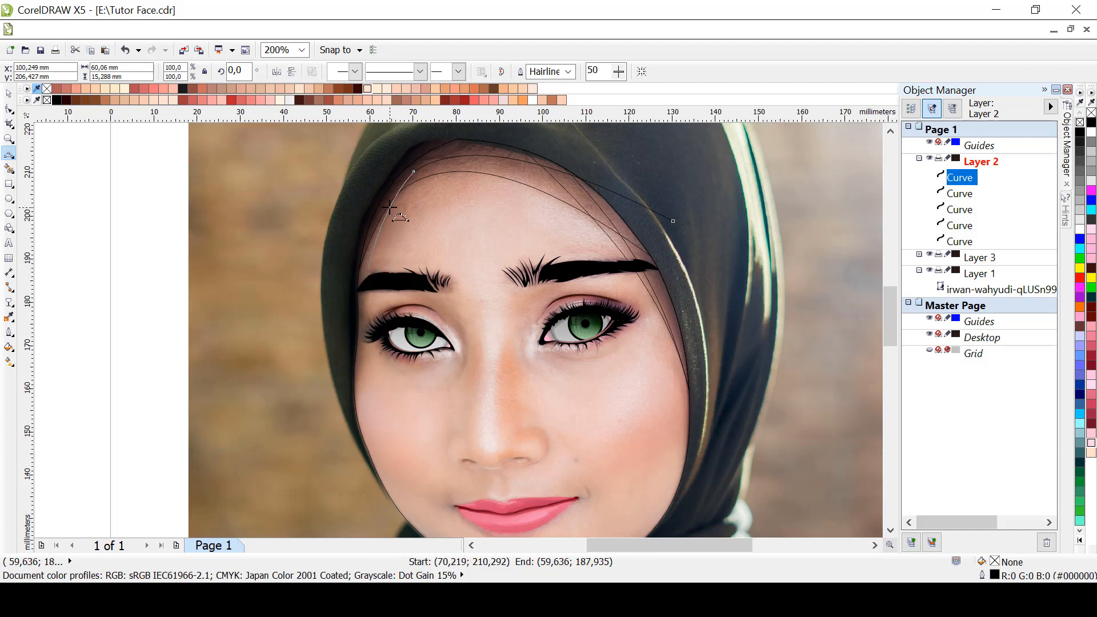
click(390, 206)
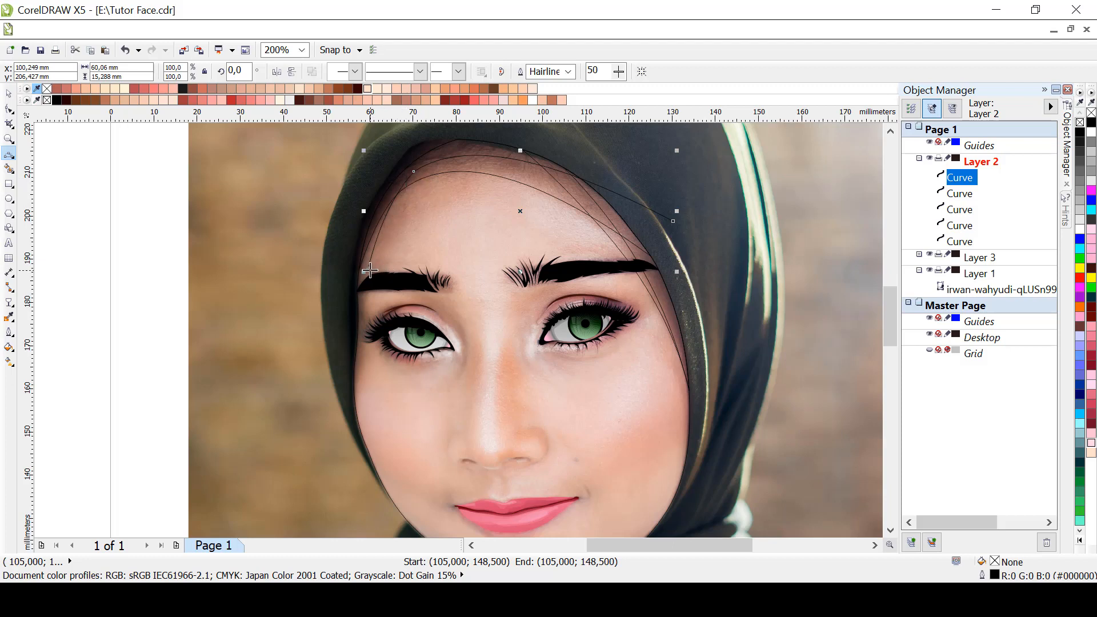
drag(369, 268, 288, 273)
click(322, 287)
scroll(292, 272, up, 3)
click(361, 170)
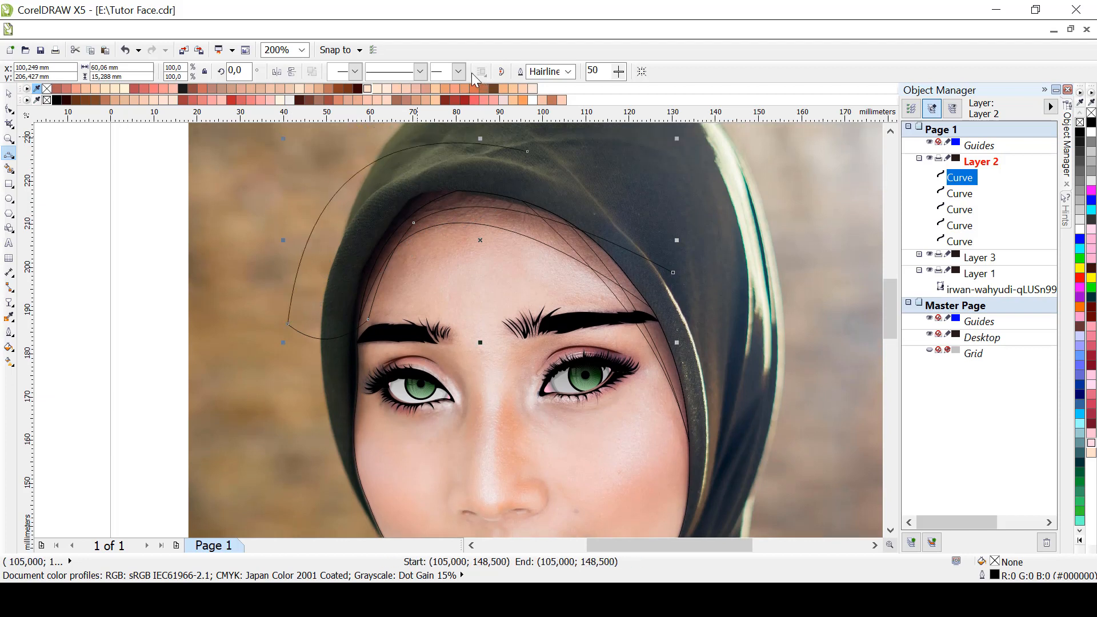
click(501, 72)
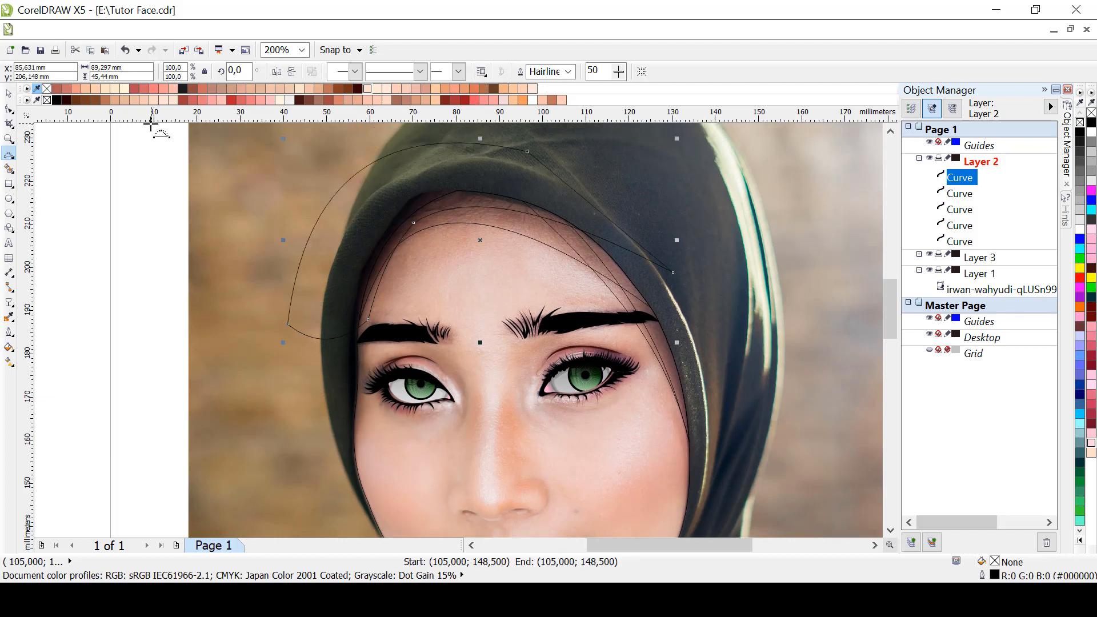
Intersect the new upper forehead shape with the existing forehead shading shape and delete the oversized original
click(9, 94)
shift+click(477, 184)
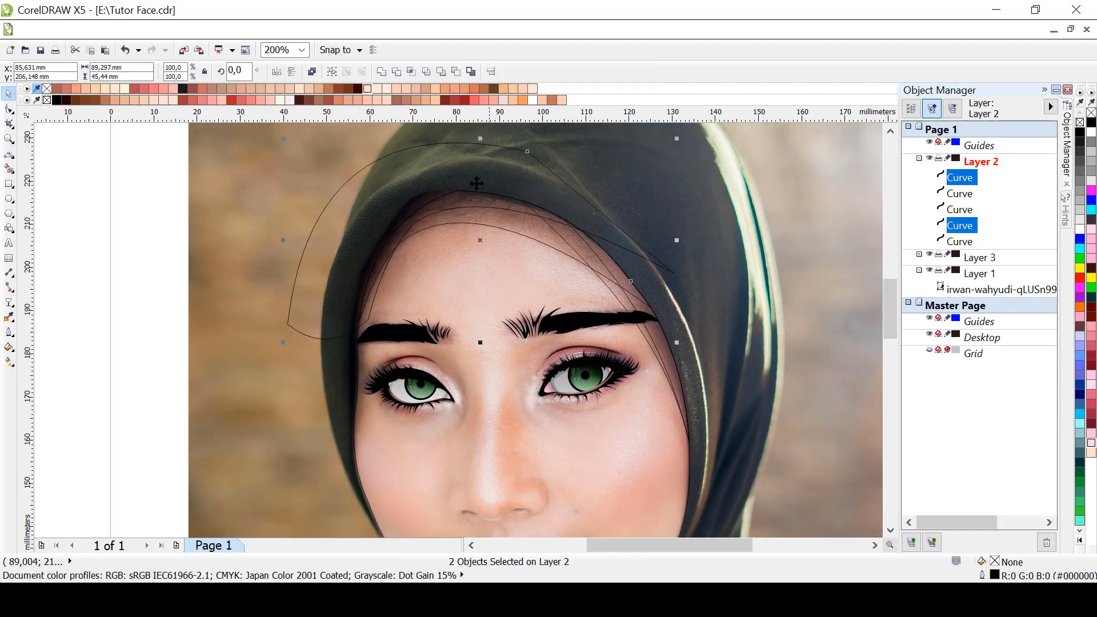
click(412, 77)
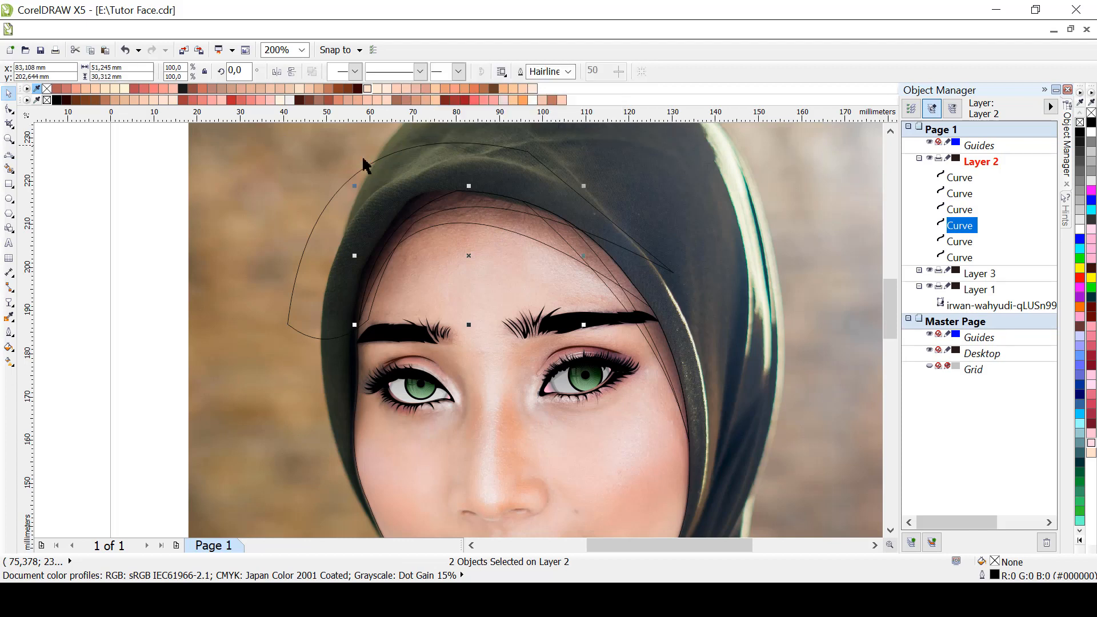
key(Delete)
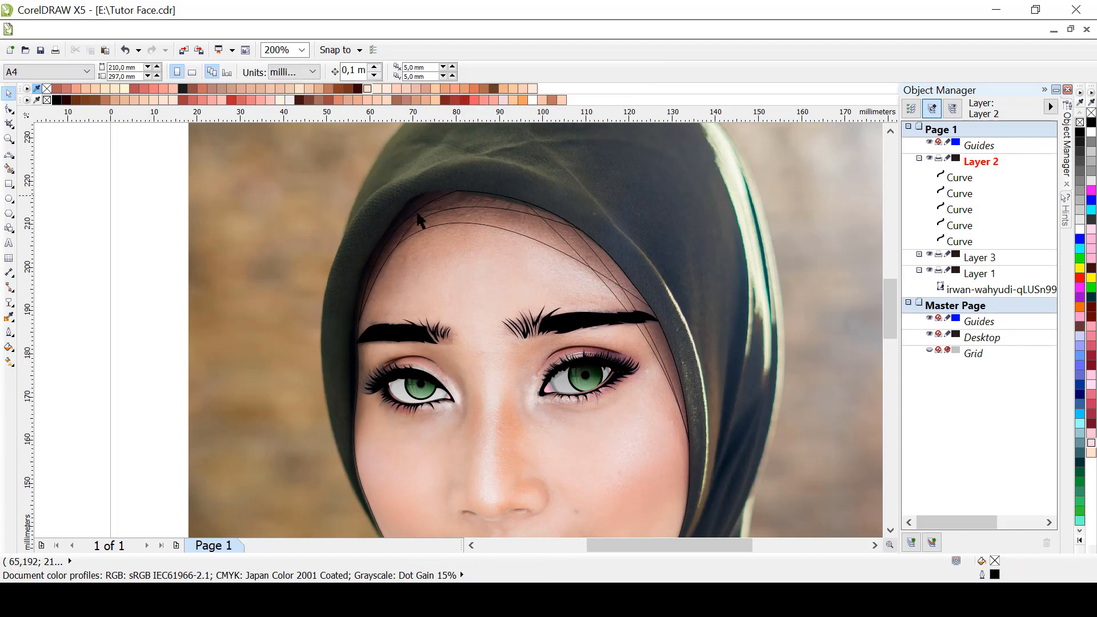
Draw a closed 3-point curve shape with its inner edge along the left-hand cheek, eye corner and temple, closing it well outside the face
drag(889, 290, 889, 316)
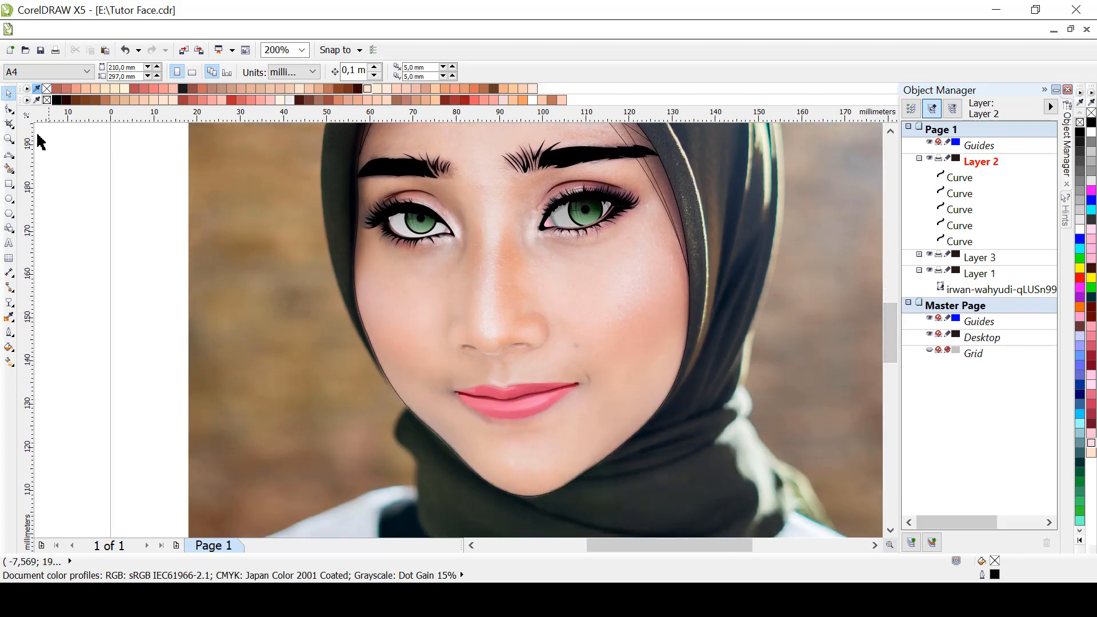
click(9, 155)
click(890, 131)
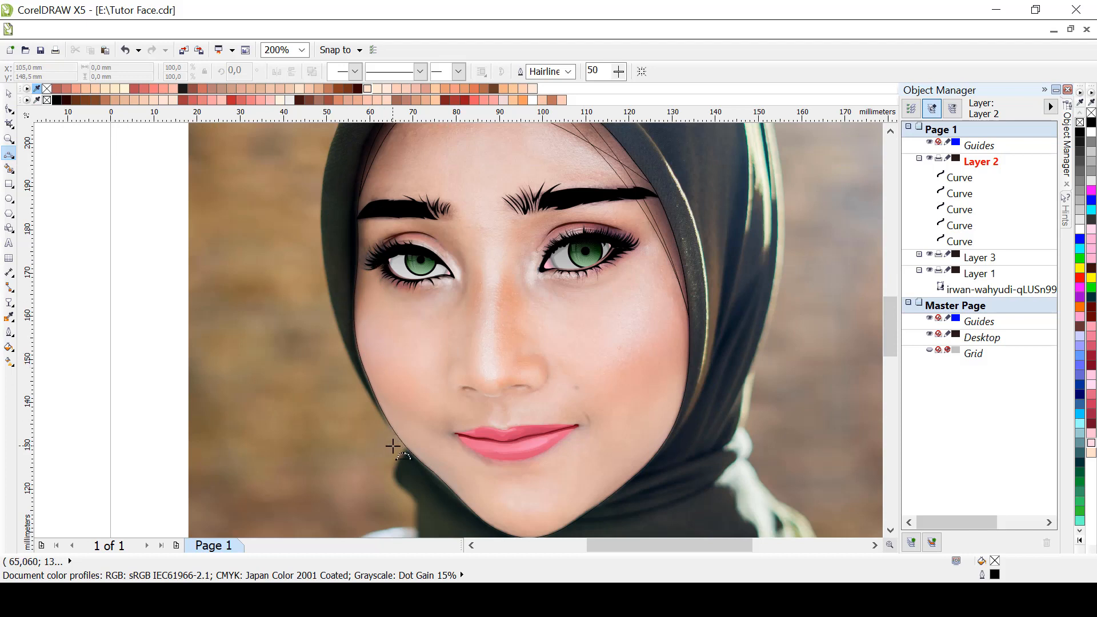
click(401, 441)
drag(364, 274, 359, 355)
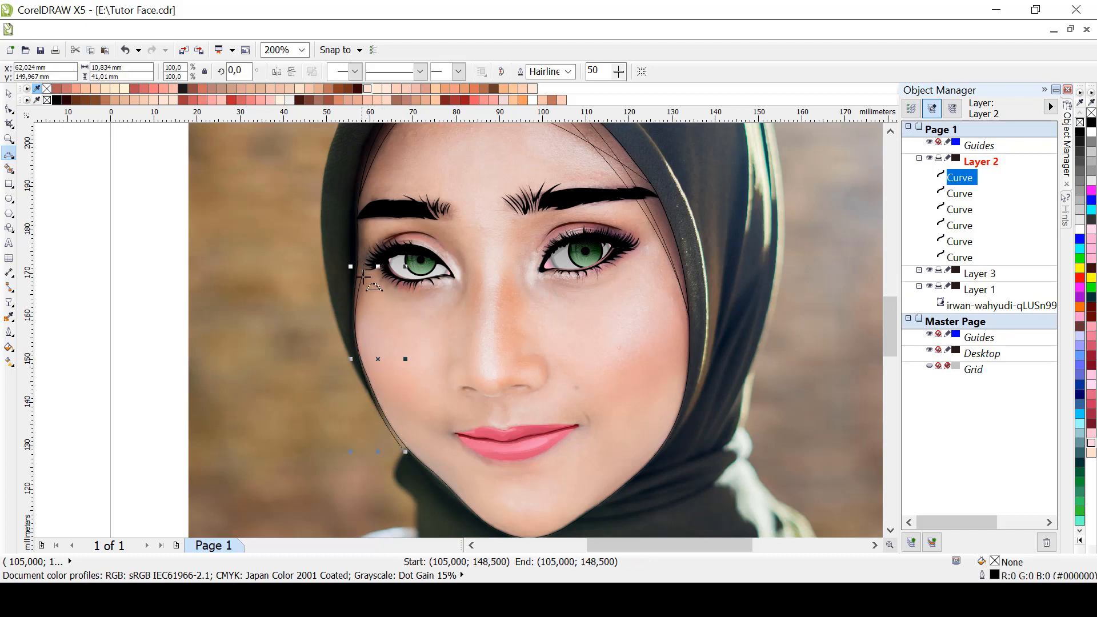
drag(363, 271, 280, 323)
click(389, 269)
click(366, 212)
click(365, 211)
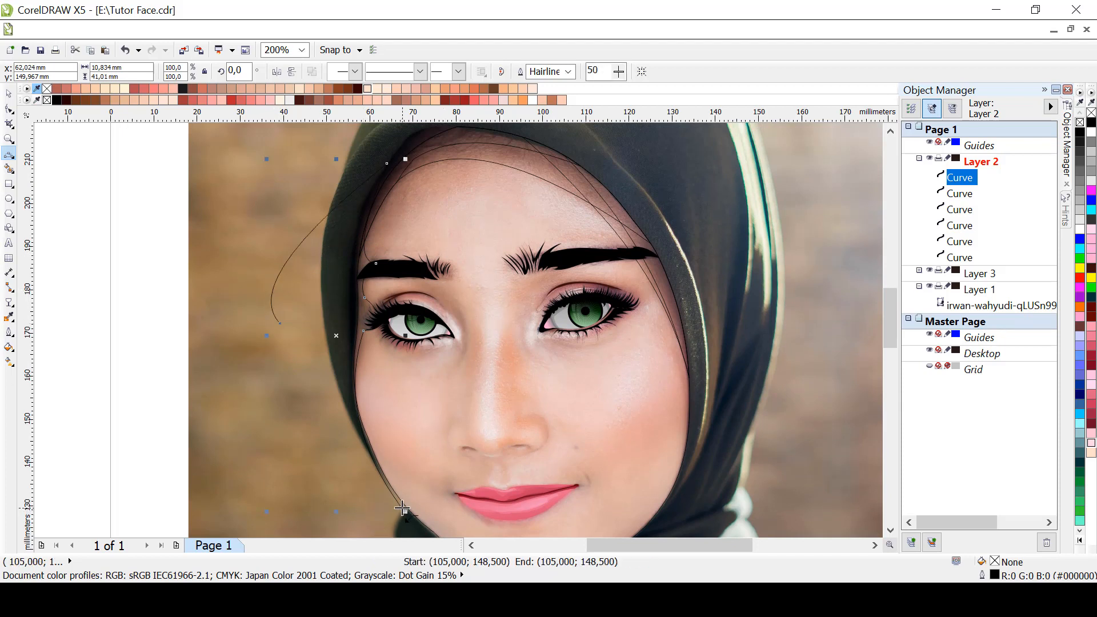
drag(402, 508, 280, 324)
click(277, 374)
Intersect the left-hand cheek and temple shape with the face outline and delete the oversized original
click(8, 94)
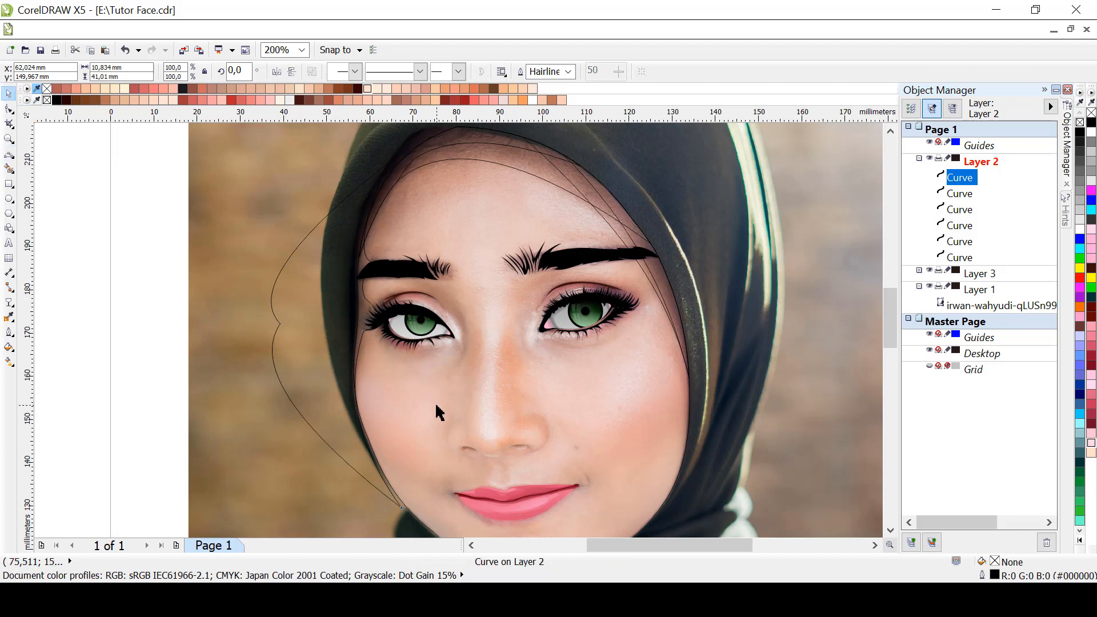
shift+click(438, 403)
click(410, 71)
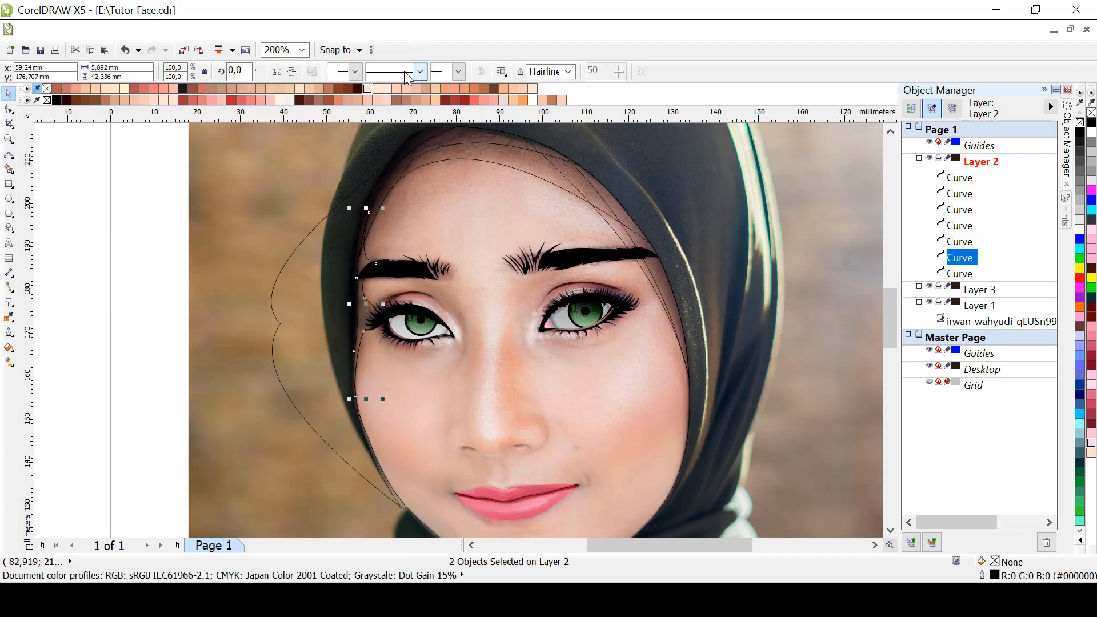
click(285, 289)
key(Delete)
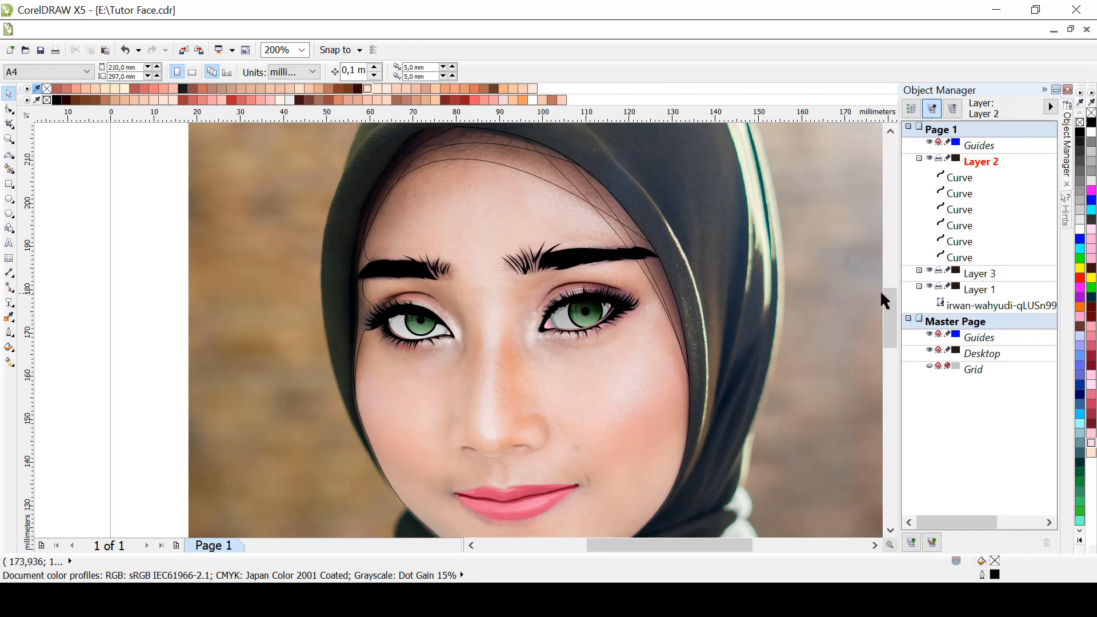
Draw a closed 3-point curve shape about 15 by 50 mm along the left-hand cheek edge, from the jaw up to the eyebrow's outer end
drag(887, 296, 888, 301)
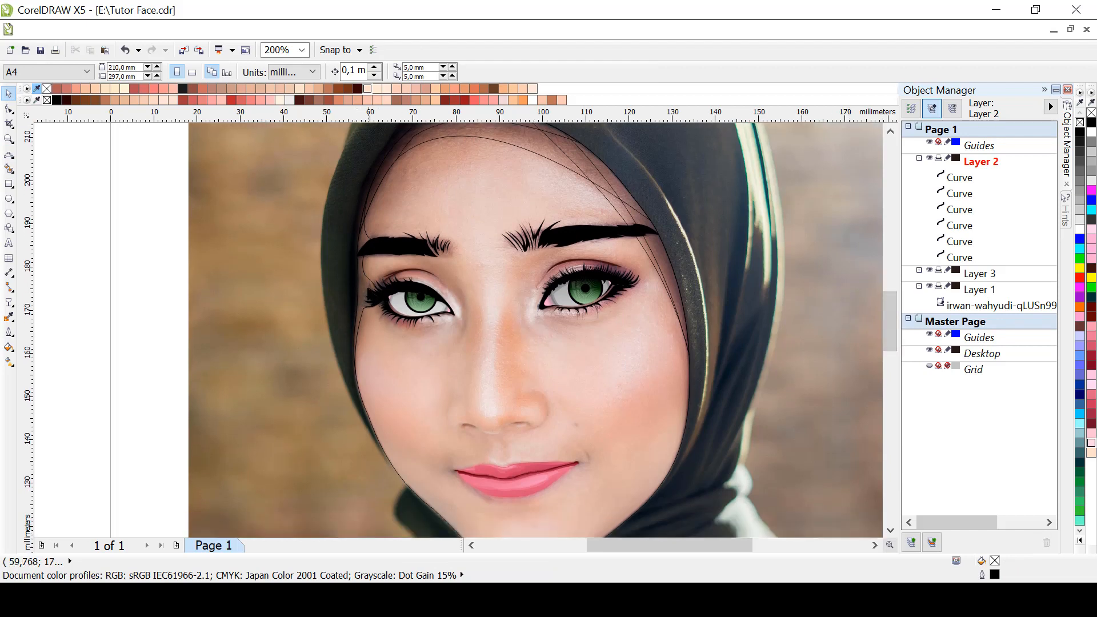
click(8, 156)
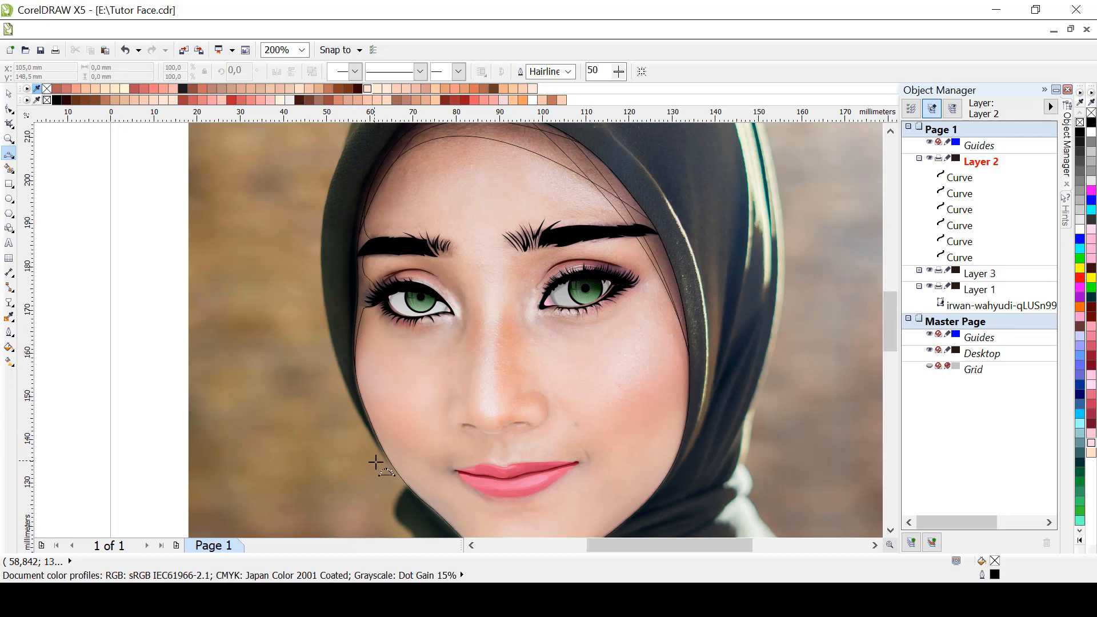
drag(376, 462, 377, 299)
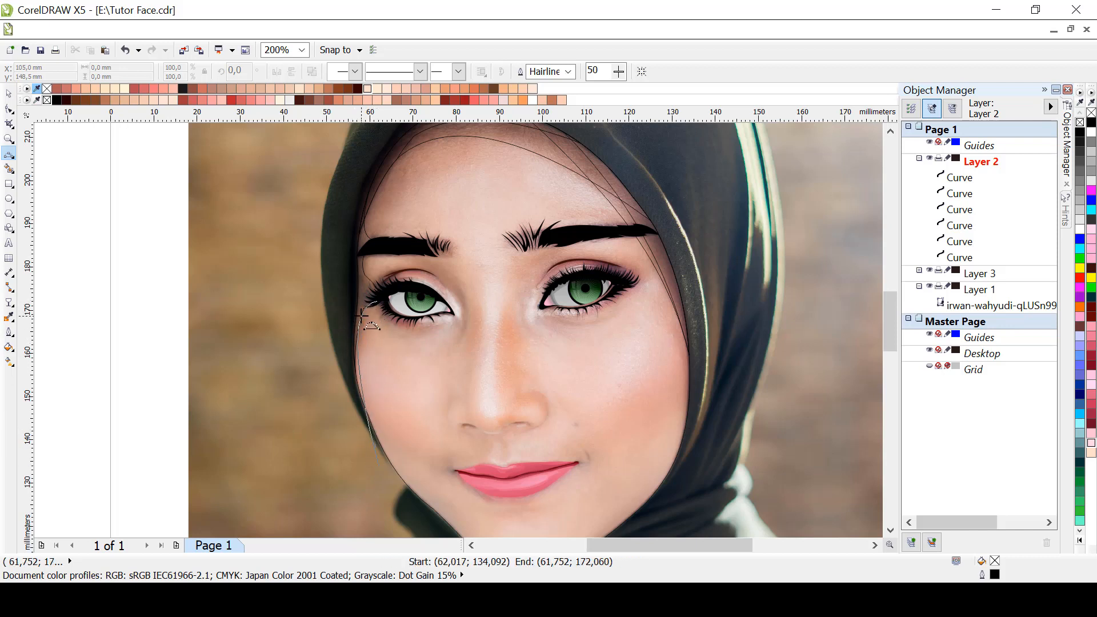
click(361, 315)
drag(377, 299, 323, 277)
click(364, 278)
click(502, 71)
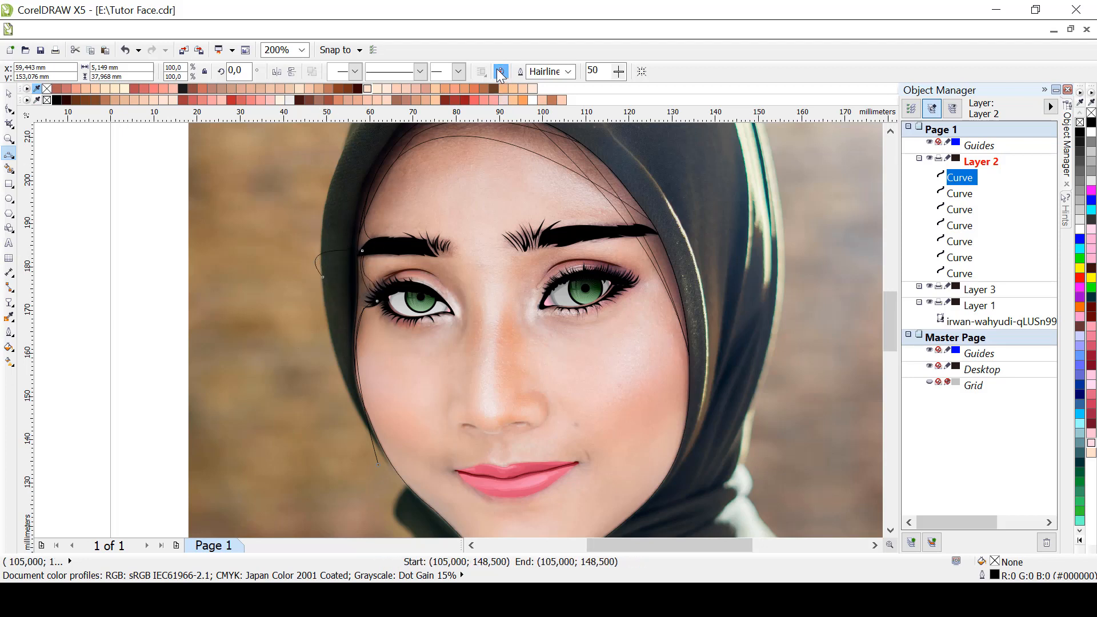
Intersect the narrow left-hand cheek edge shape with the face outline and delete the oversized original
click(8, 94)
scroll(419, 383, up, 1)
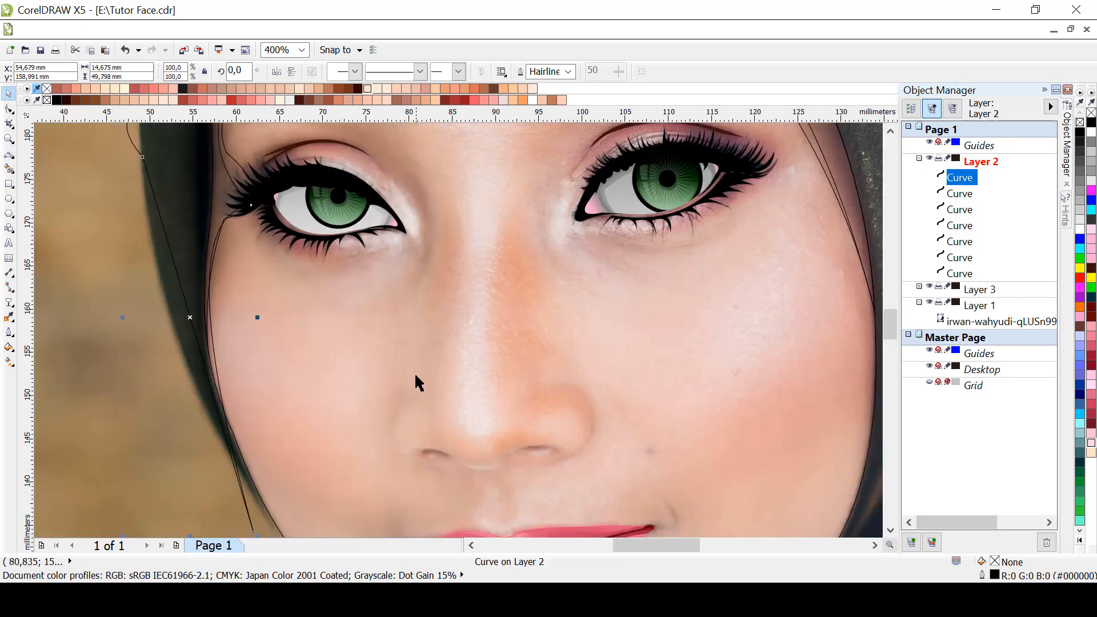
shift+click(215, 350)
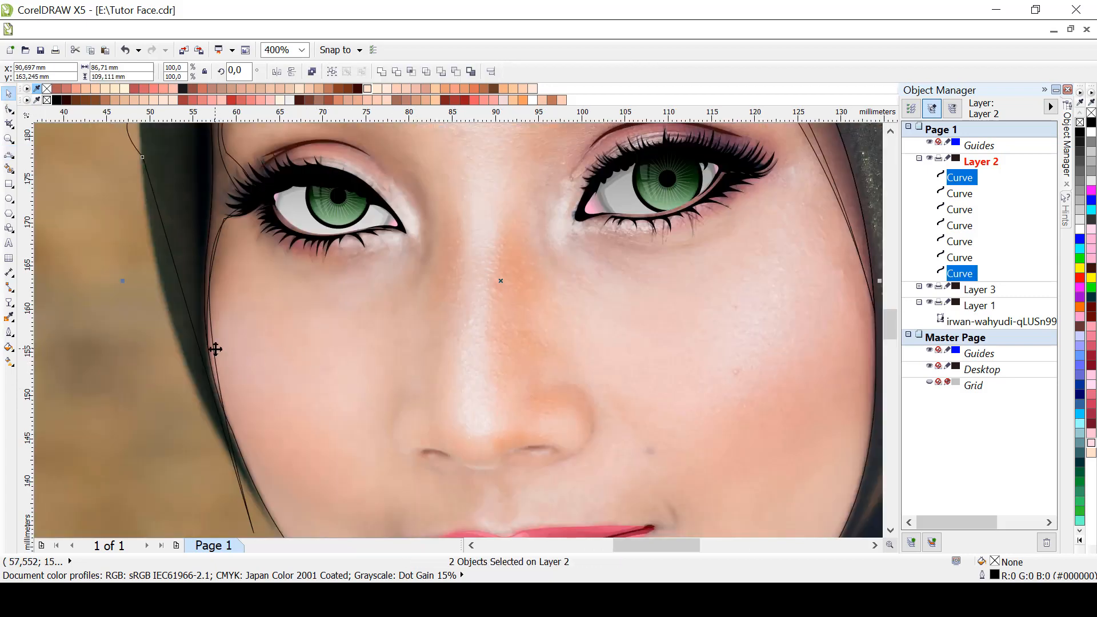
click(416, 71)
click(166, 186)
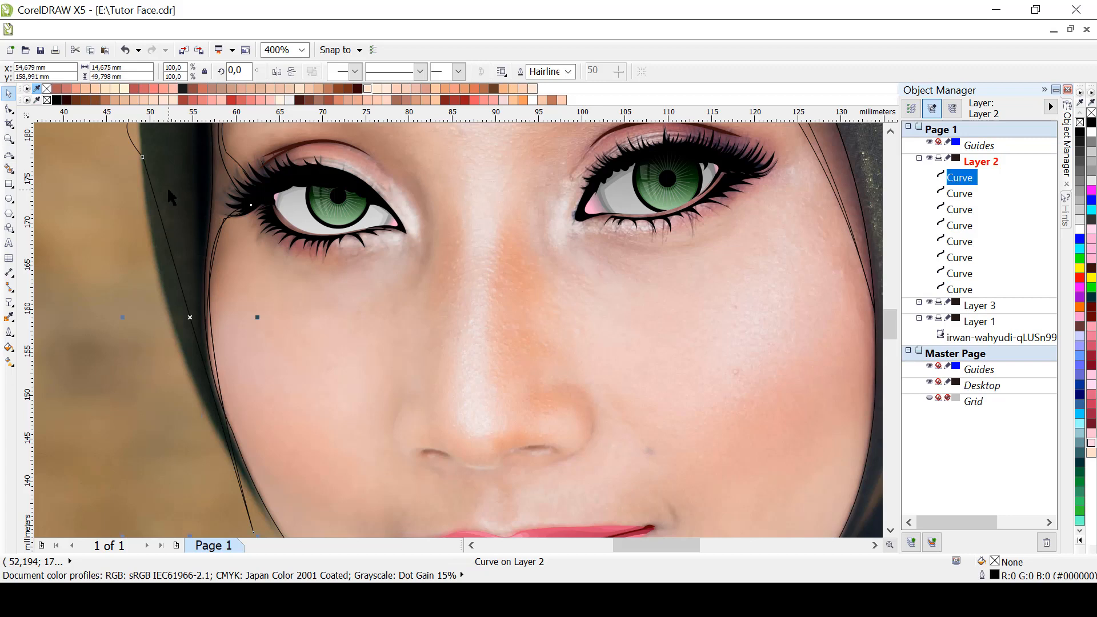
key(Delete)
Draw a closed 3-point curve shape about 51 by 79 mm from the chin along the left-hand jaw to the eyebrow, closing outside the face
scroll(412, 400, down, 1)
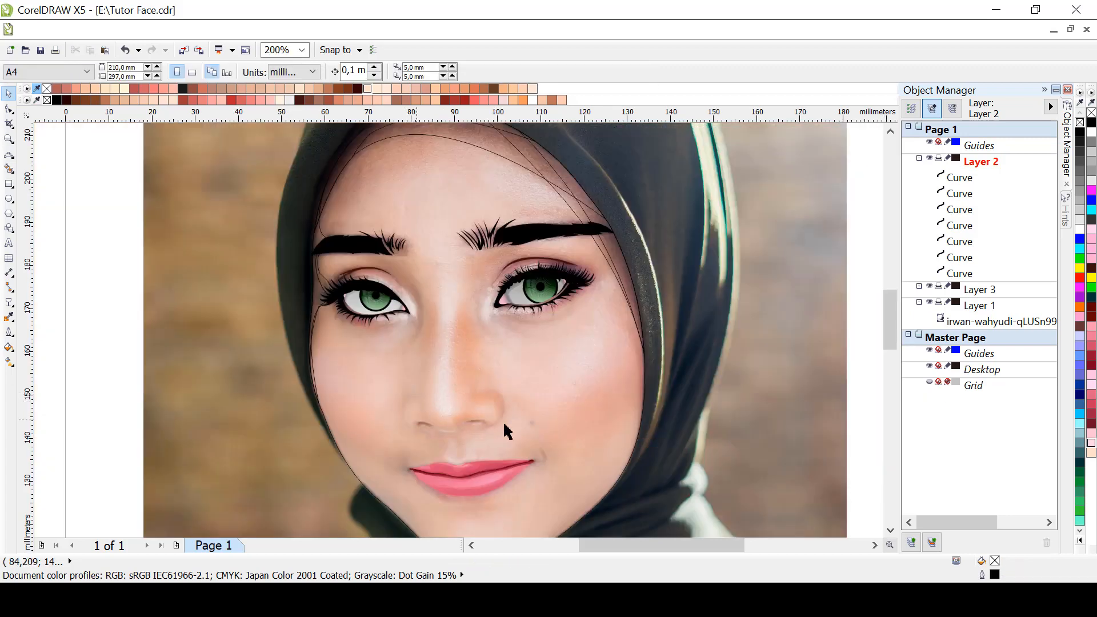
drag(889, 318, 889, 334)
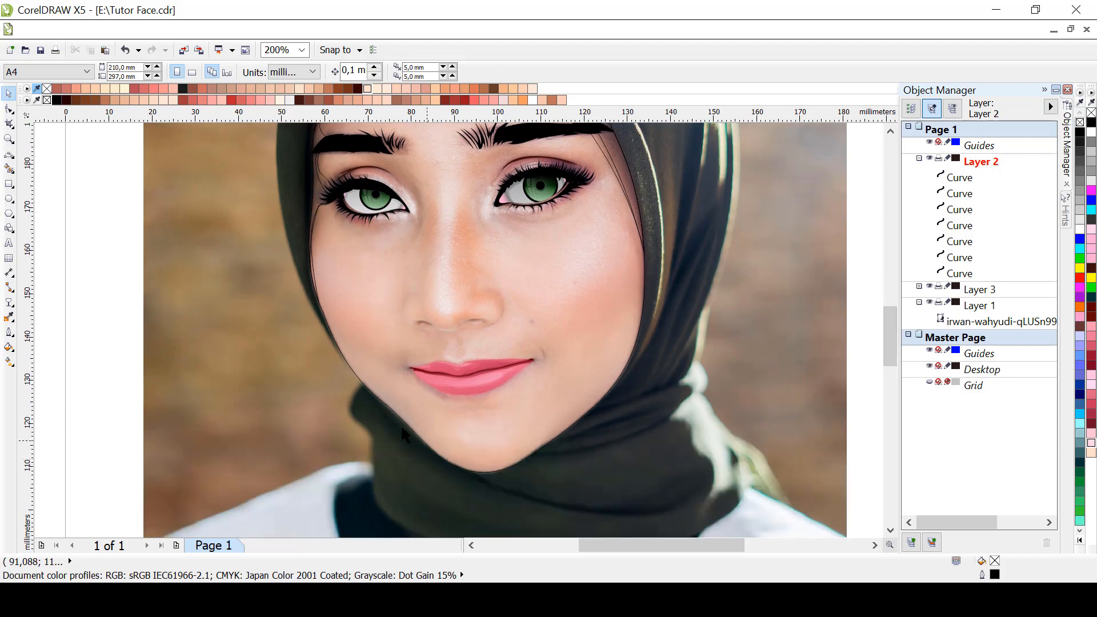
click(9, 154)
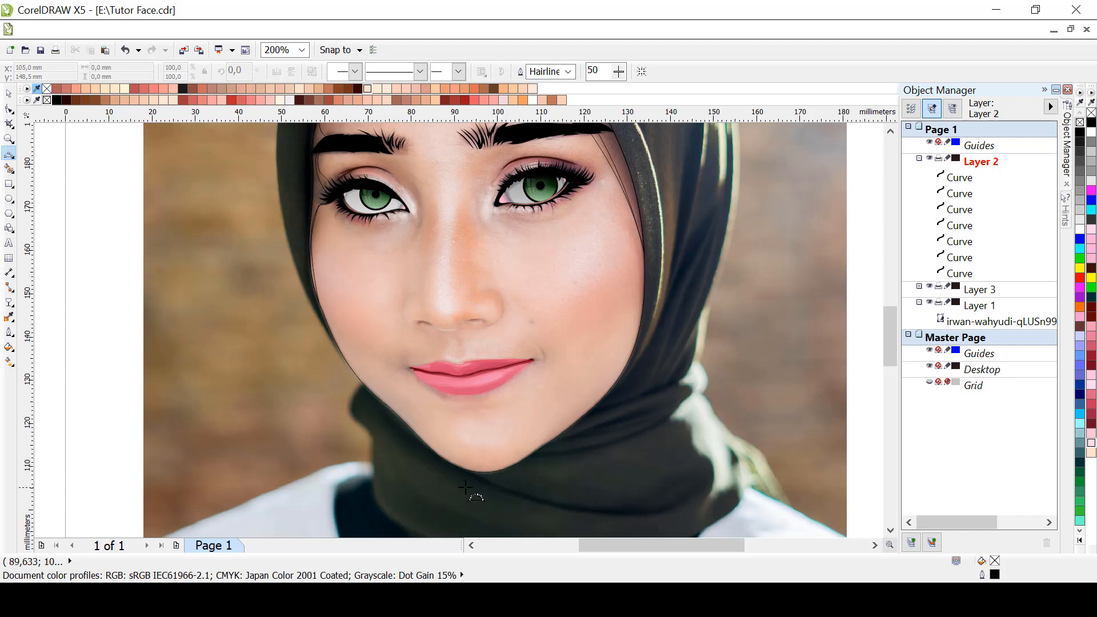
click(495, 479)
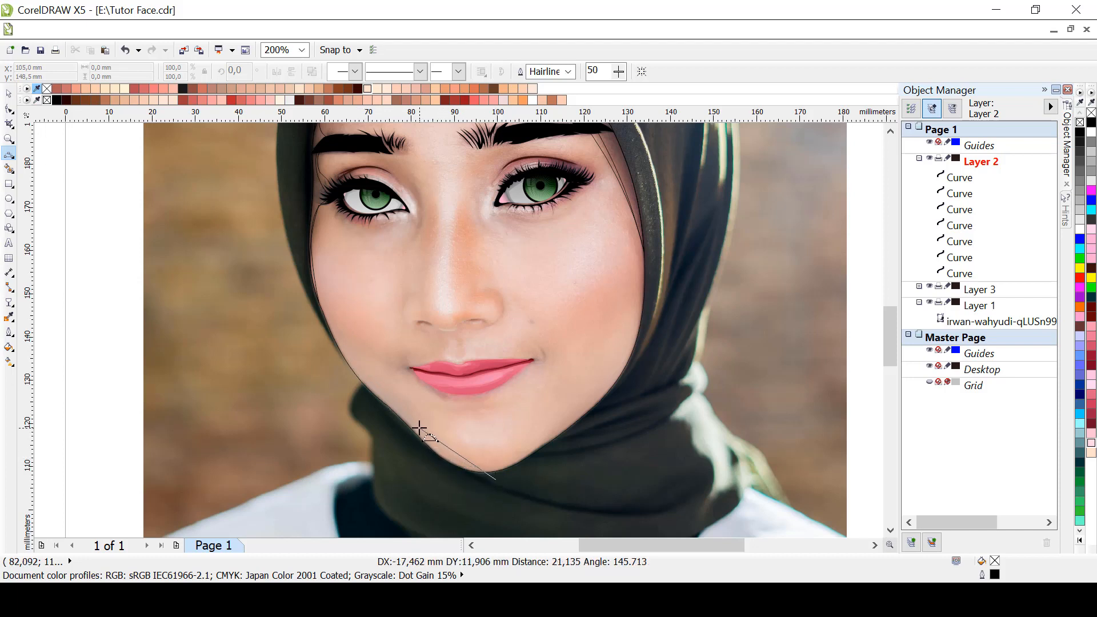
drag(421, 434, 353, 343)
click(449, 464)
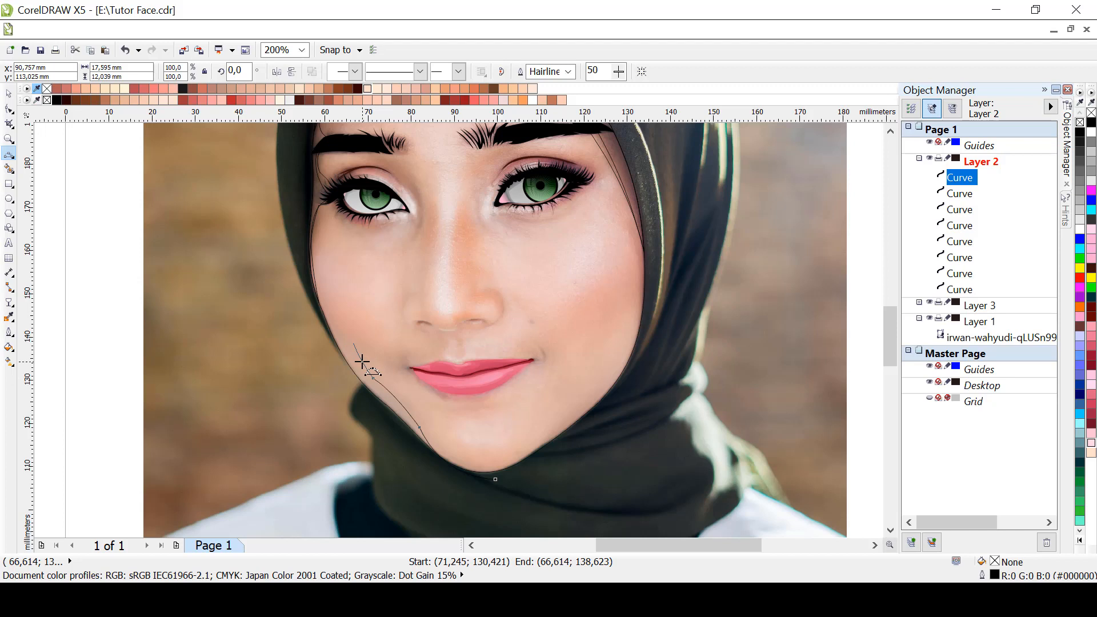
click(337, 250)
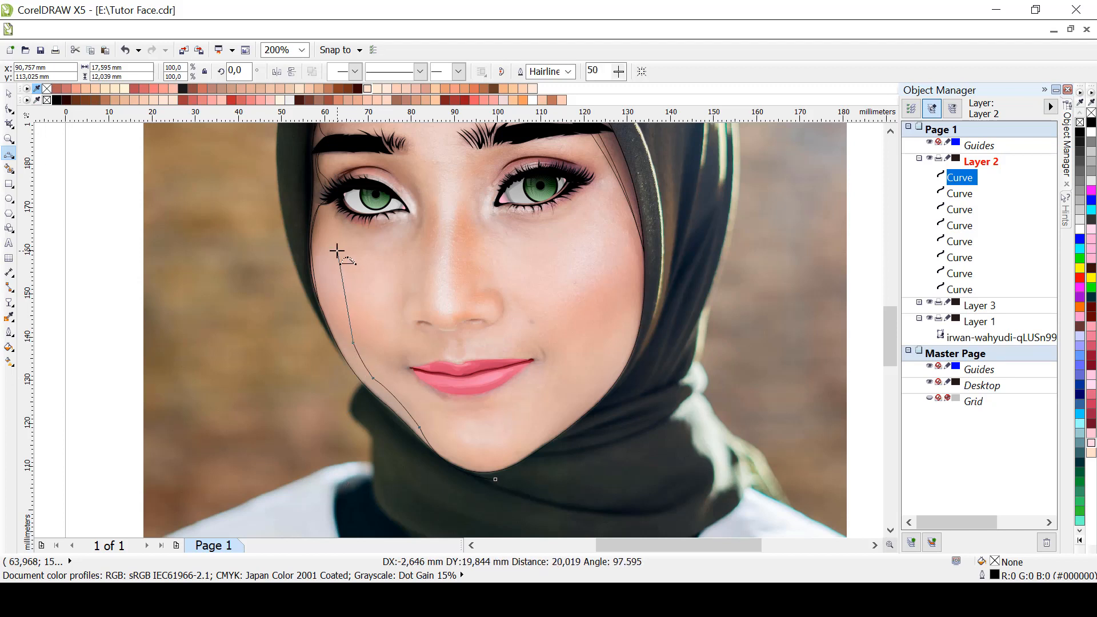
drag(337, 250, 304, 156)
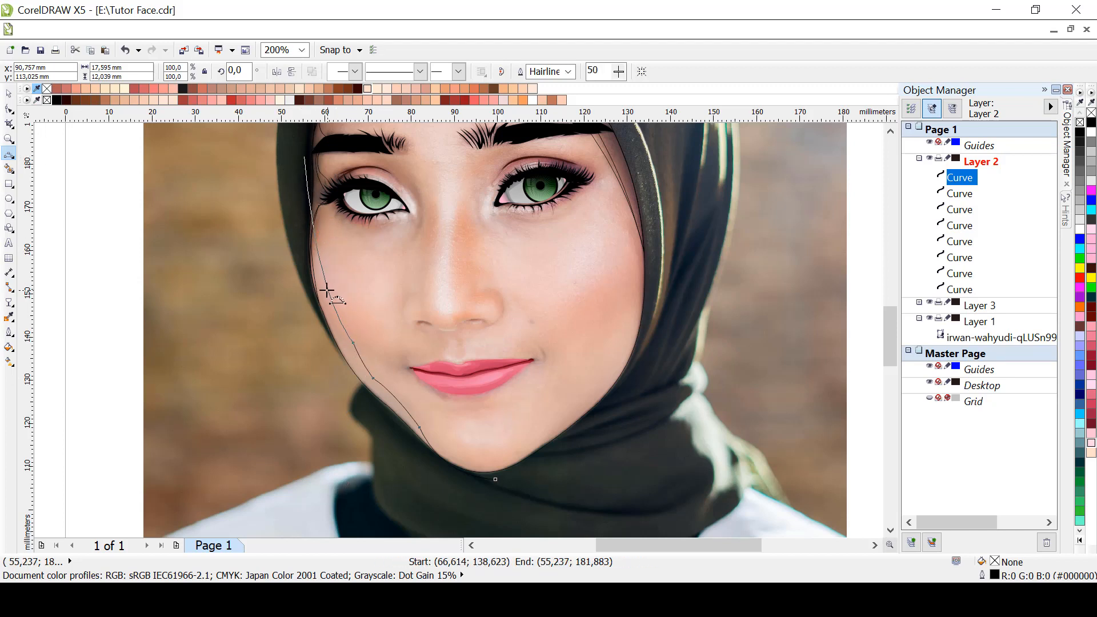
key(space)
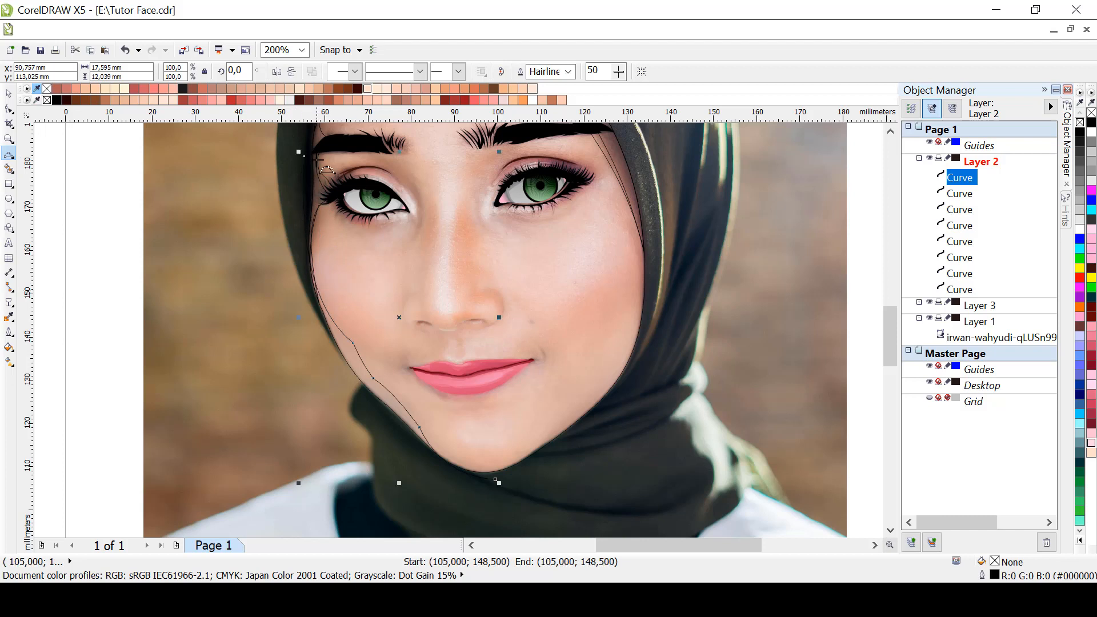
drag(375, 488, 386, 495)
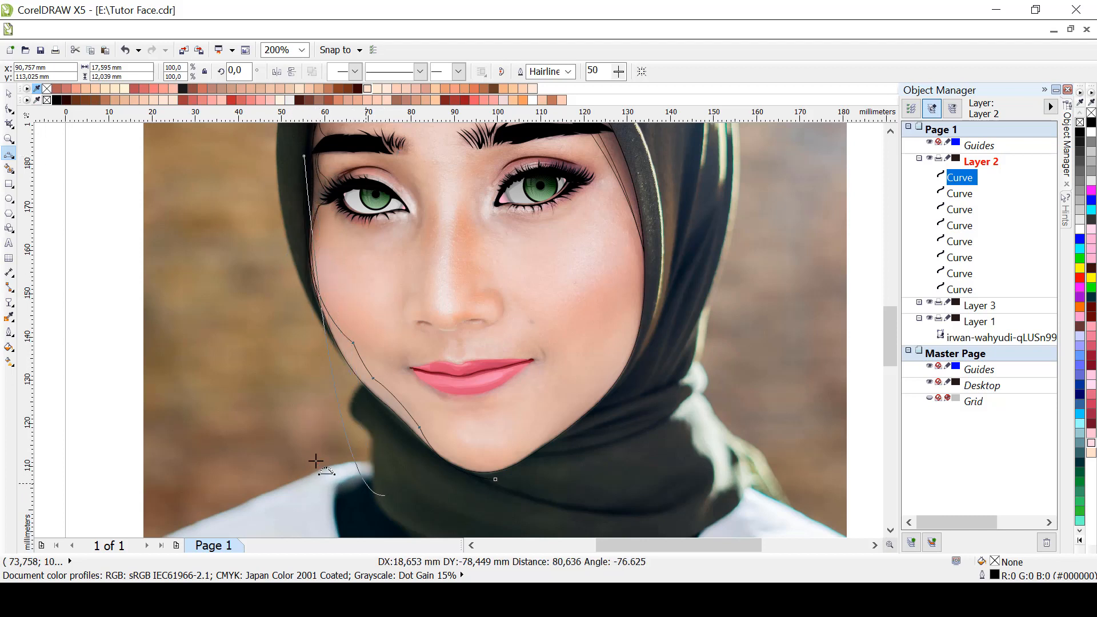
click(280, 397)
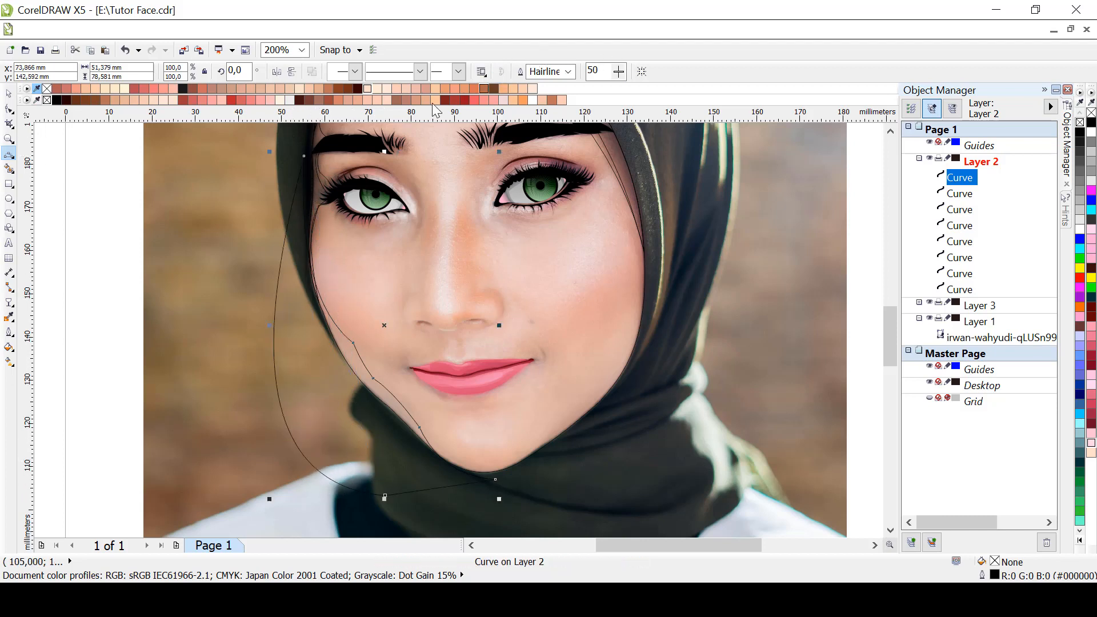
Intersect the left-hand jaw and cheek shape with the face outline and delete the oversized original
click(9, 93)
shift+click(546, 319)
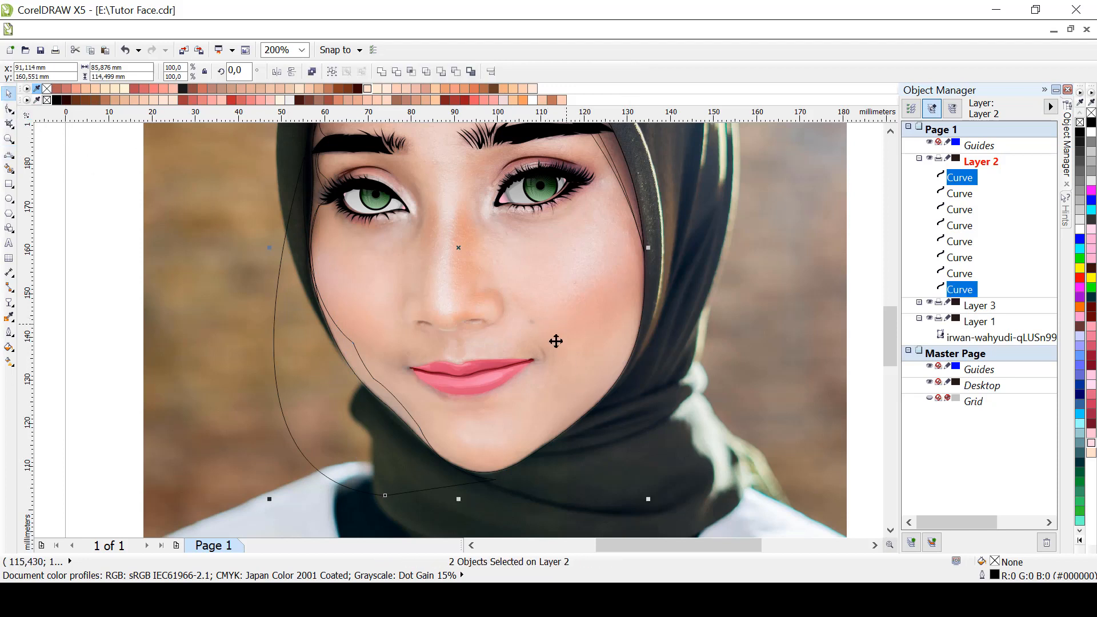
click(411, 72)
click(303, 383)
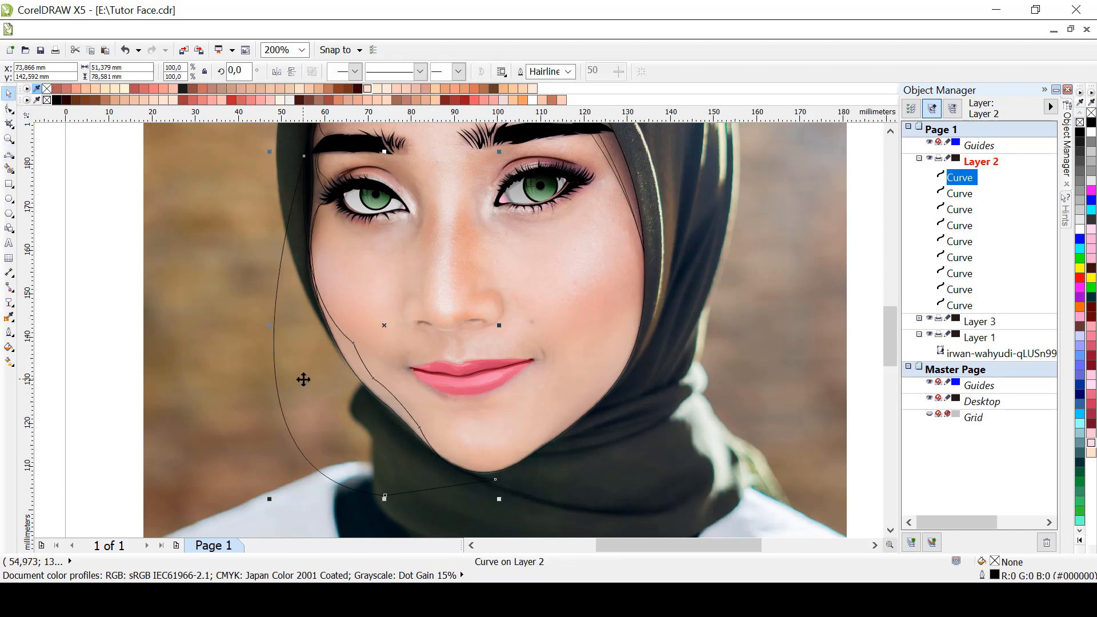
key(Delete)
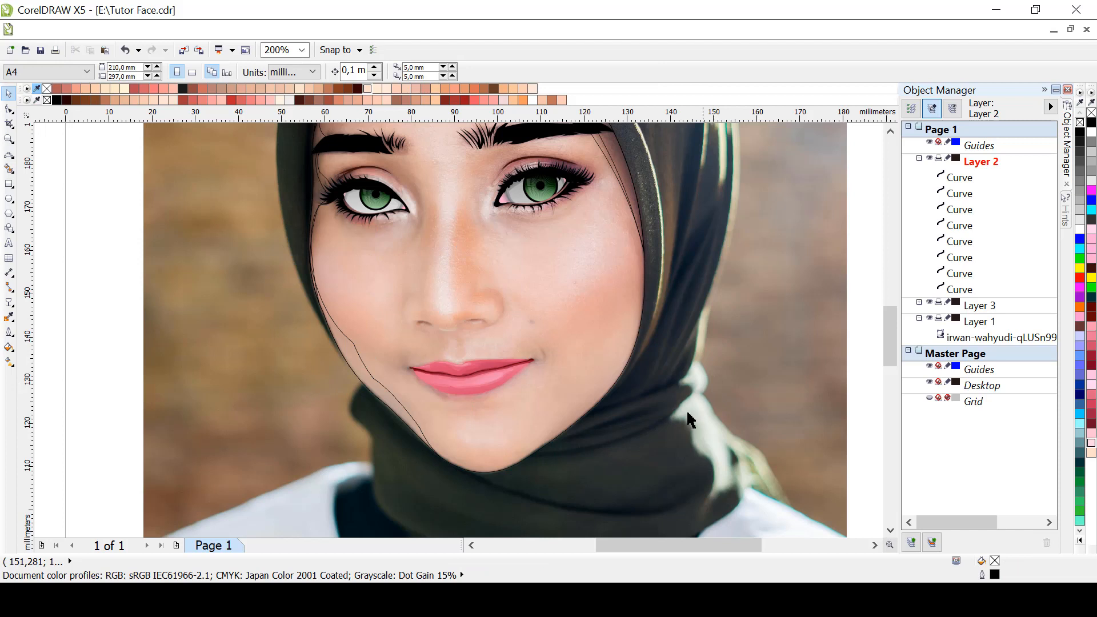
click(9, 154)
click(611, 406)
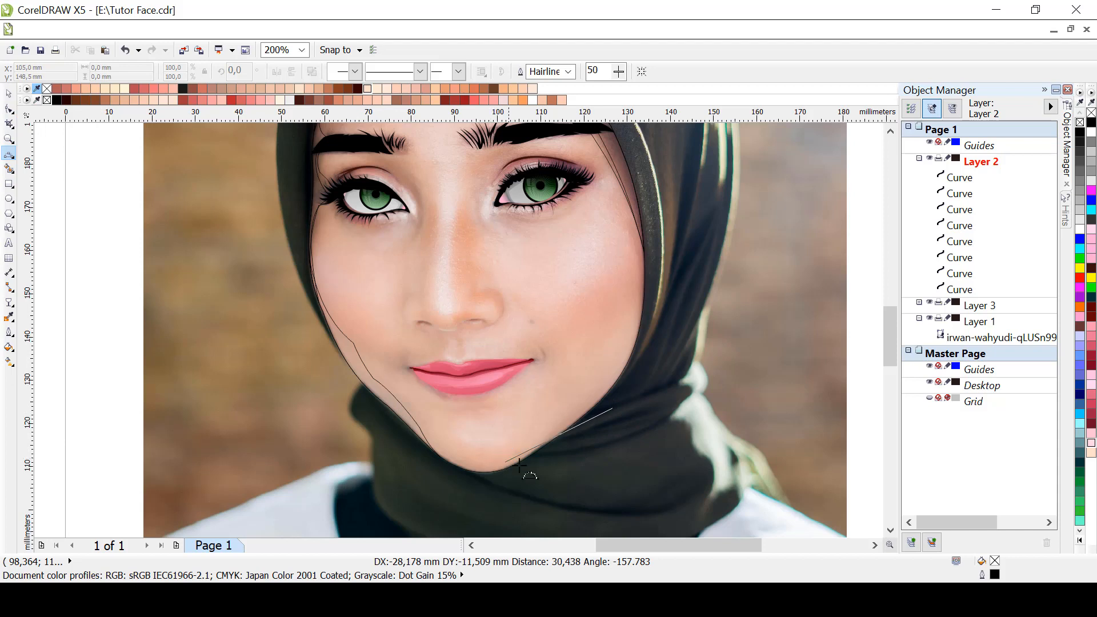
click(513, 492)
key(Delete)
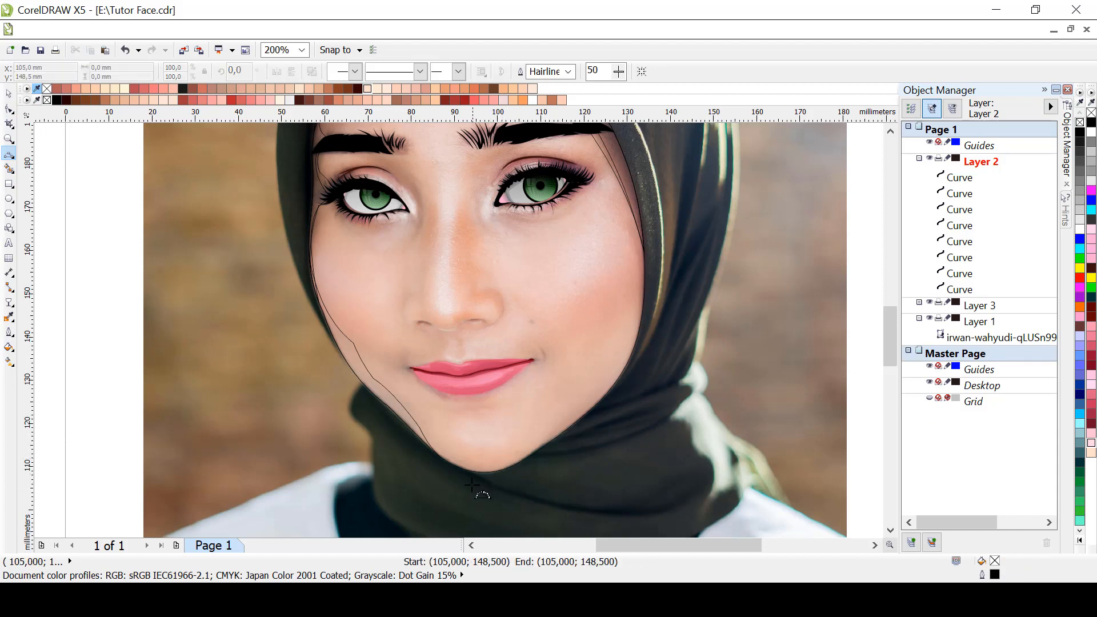
Draw a closed 3-point curve crescent about 21 by 13 mm across the chin, with its lower edge just outside the face
drag(472, 485, 522, 442)
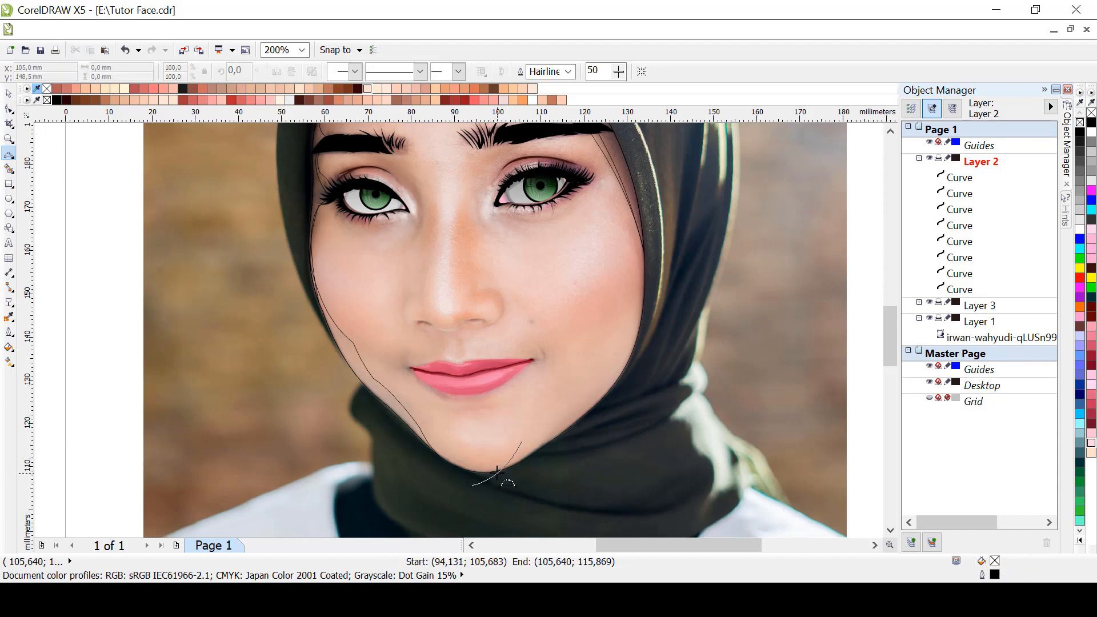
click(503, 470)
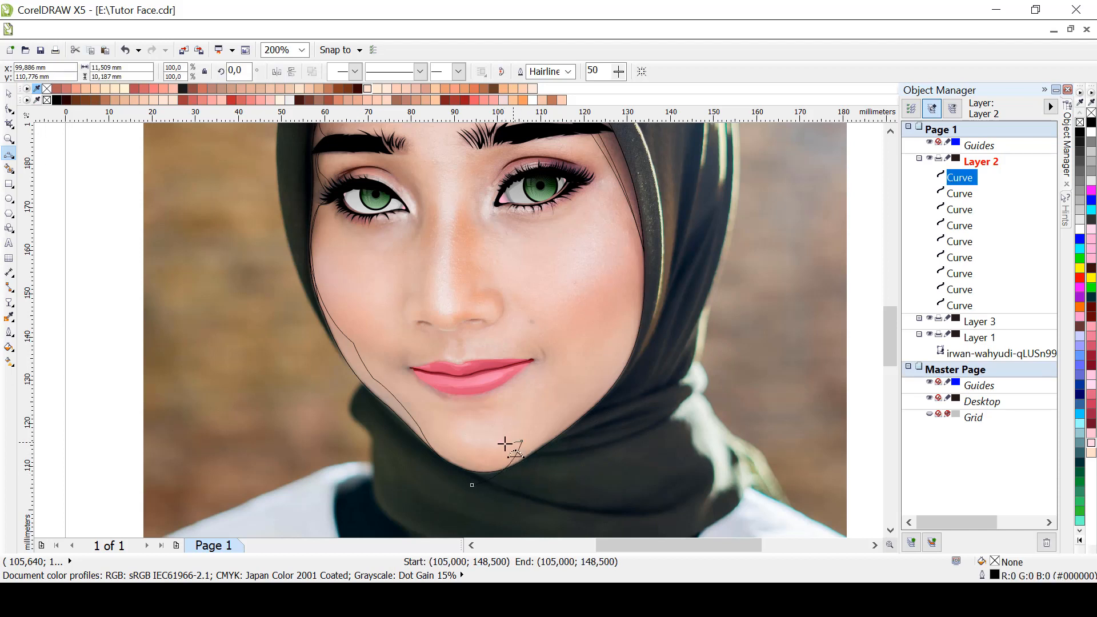
mouse_move(505, 445)
mouse_down()
mouse_move(429, 436)
mouse_move(472, 485)
mouse_up()
click(483, 454)
click(433, 432)
click(464, 469)
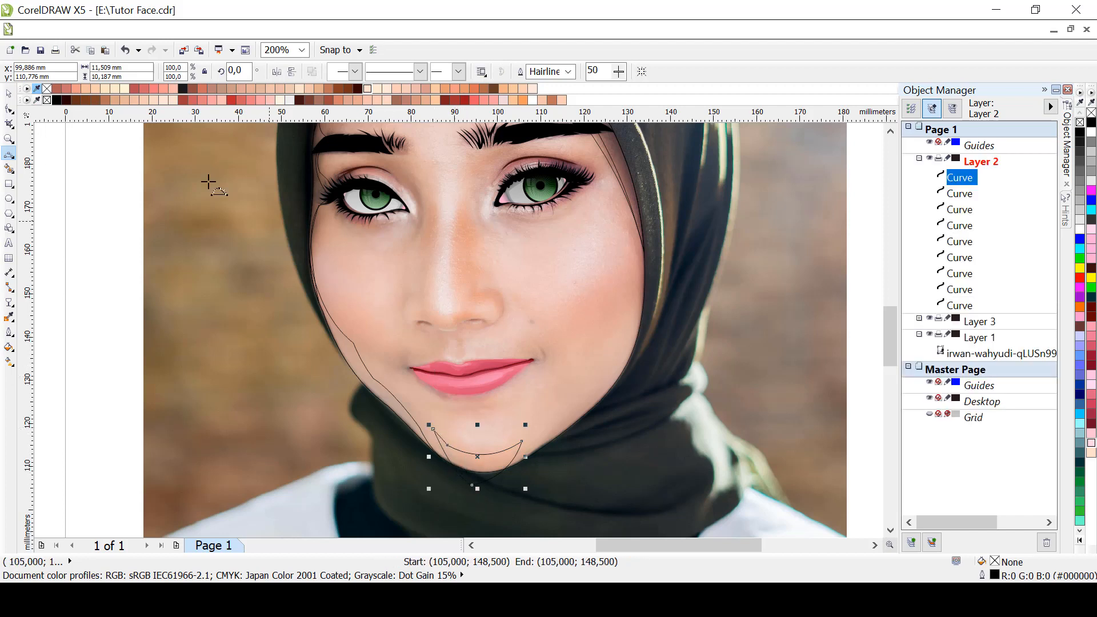
Intersect the chin crescent with the face outline and delete the oversized original
click(12, 99)
shift+click(606, 303)
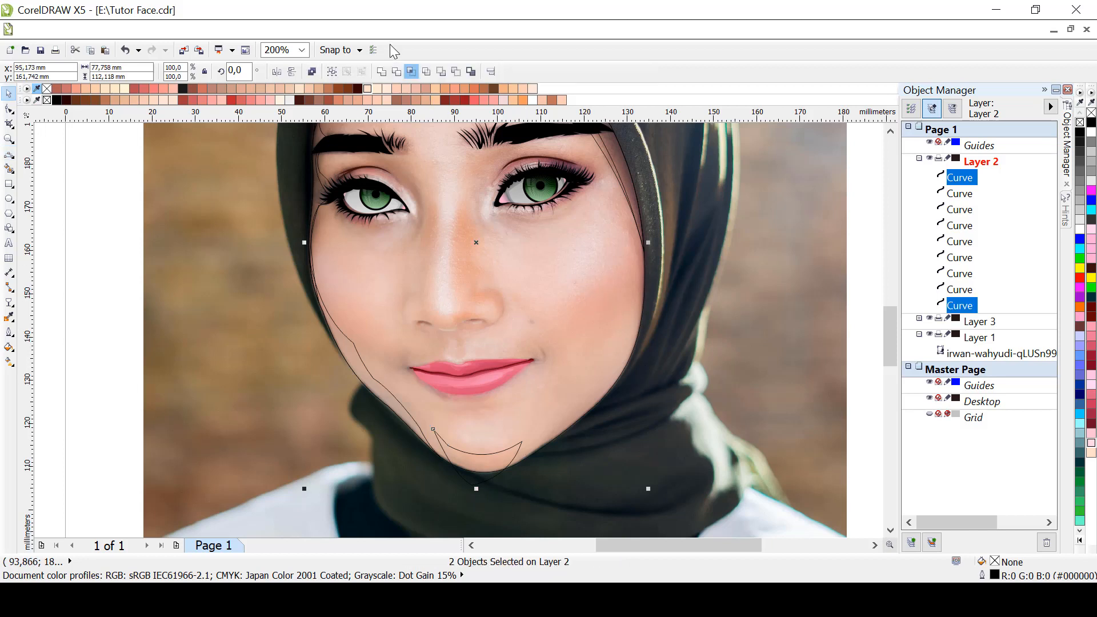
click(412, 71)
click(499, 468)
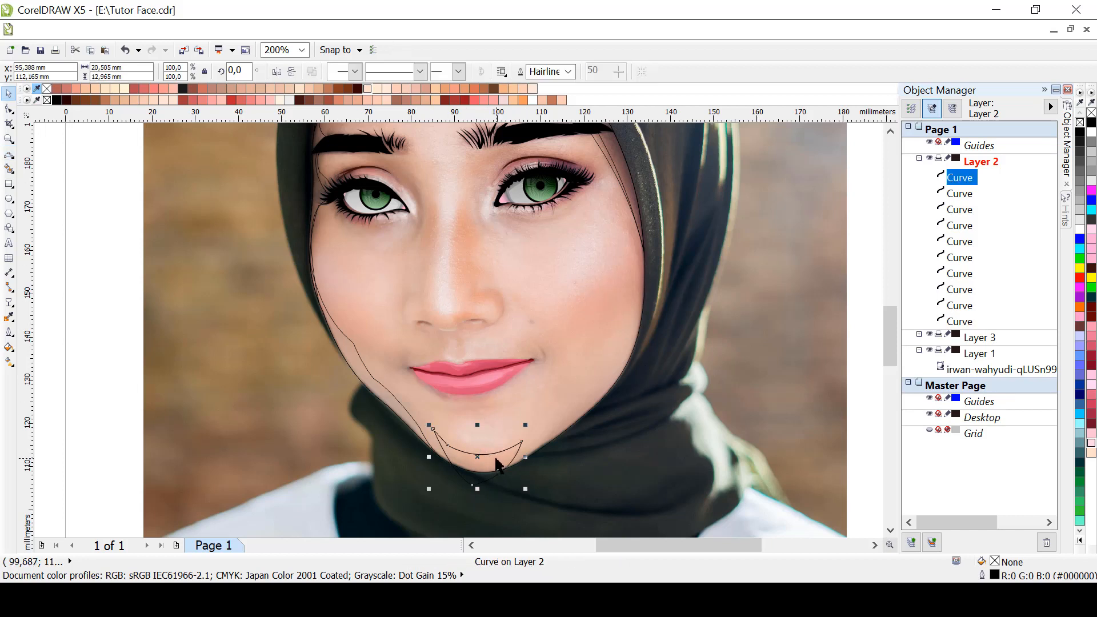
key(Delete)
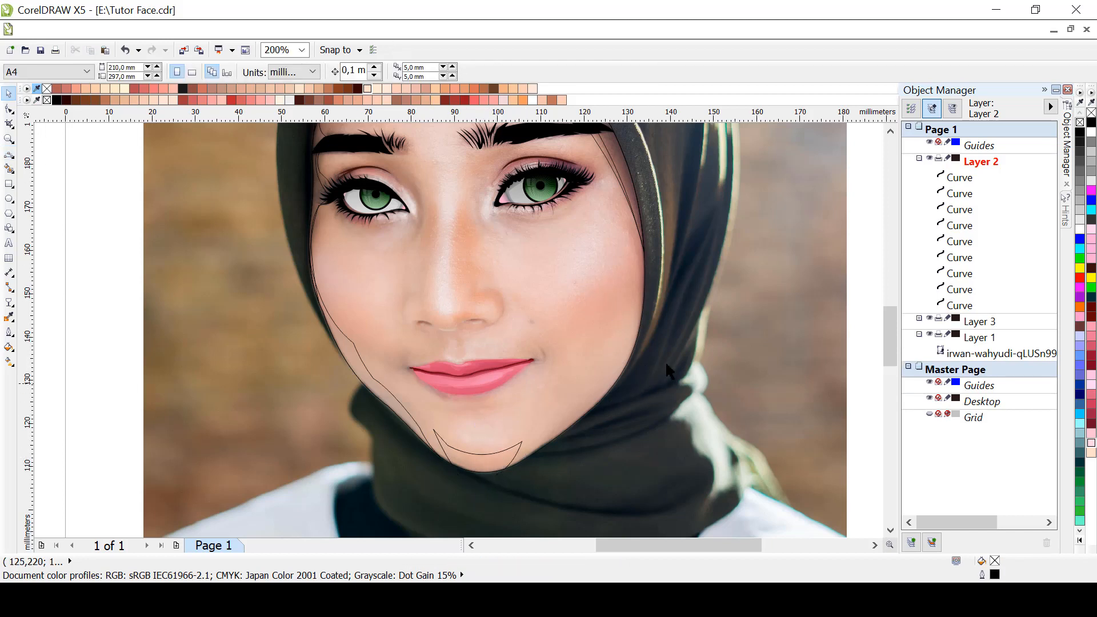
Start a 3-point curve shape around the right-hand eye's inner corner, running up the nose side and over the inner half of the eyebrow
drag(883, 345, 891, 332)
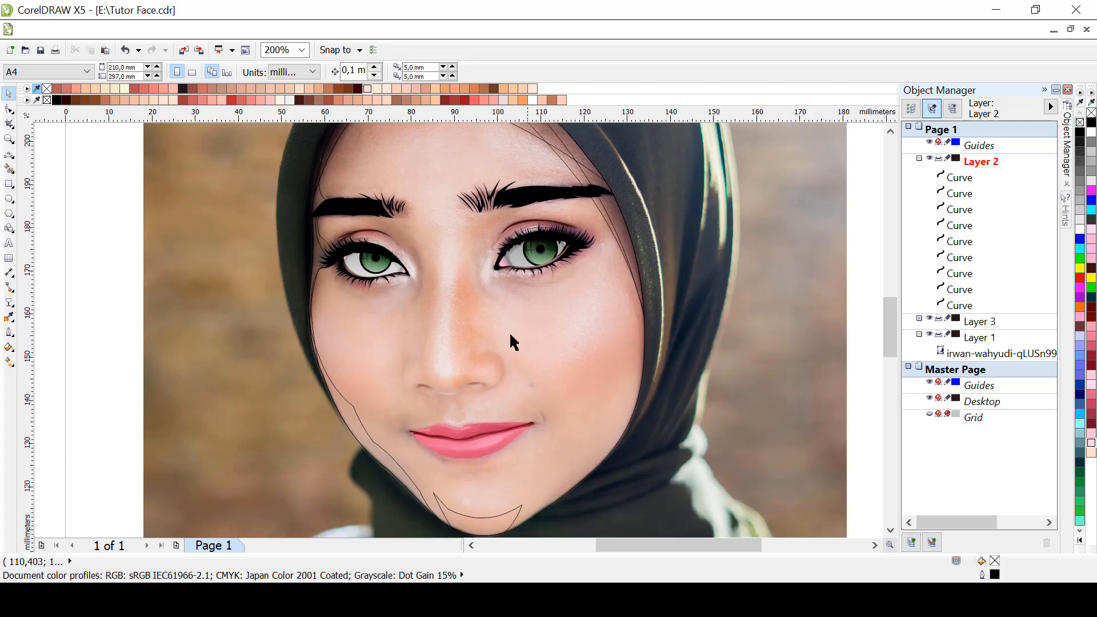
scroll(497, 254, up, 1)
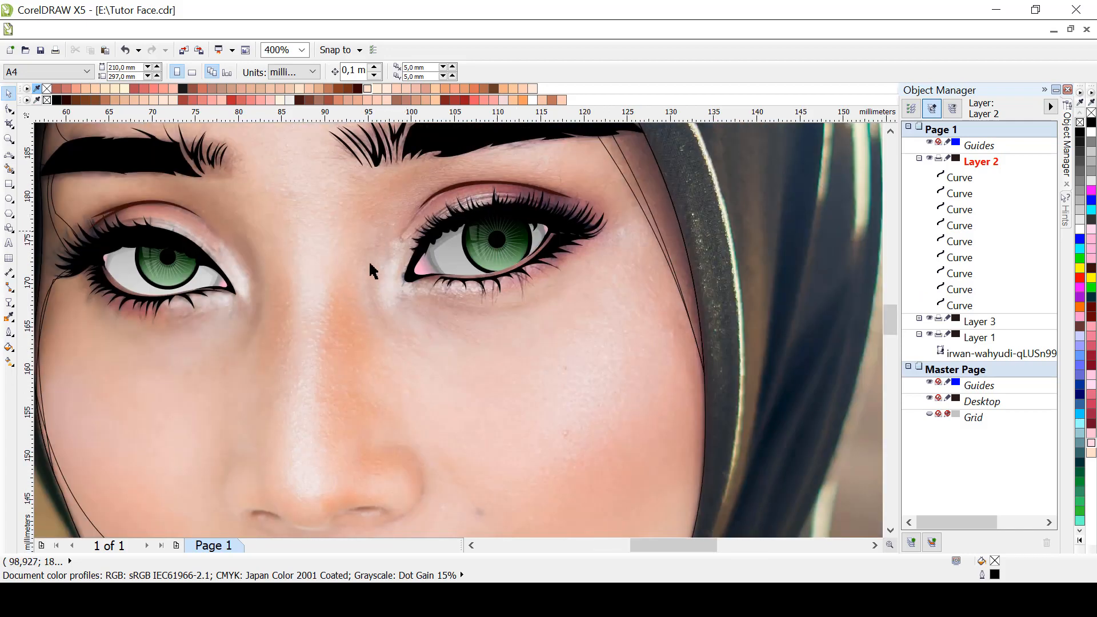
drag(891, 316, 890, 308)
click(10, 155)
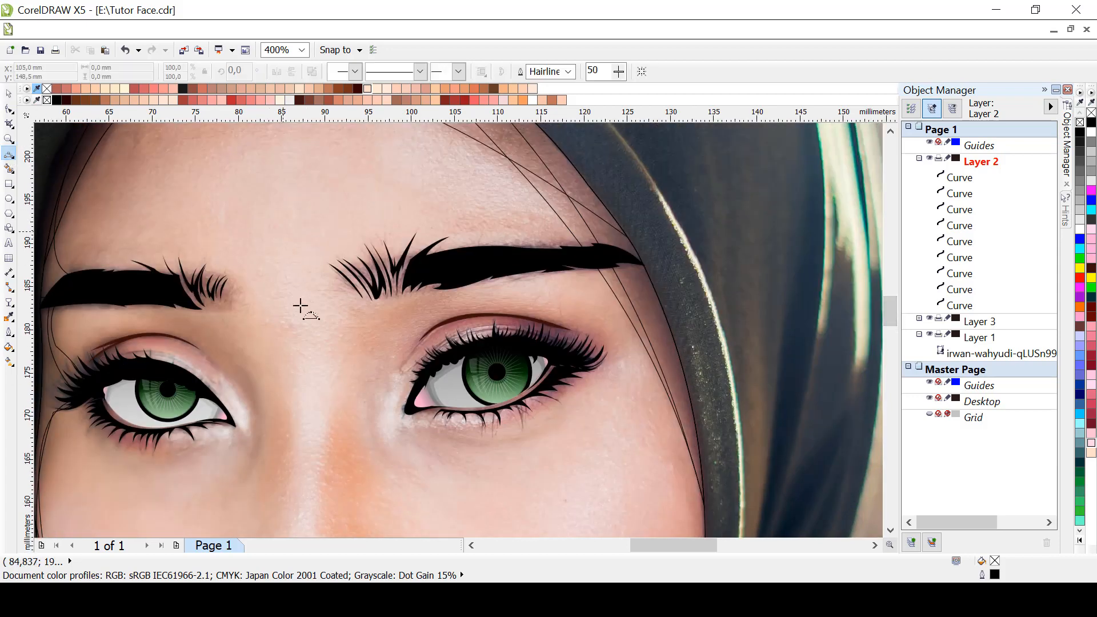
drag(406, 364, 384, 455)
click(374, 419)
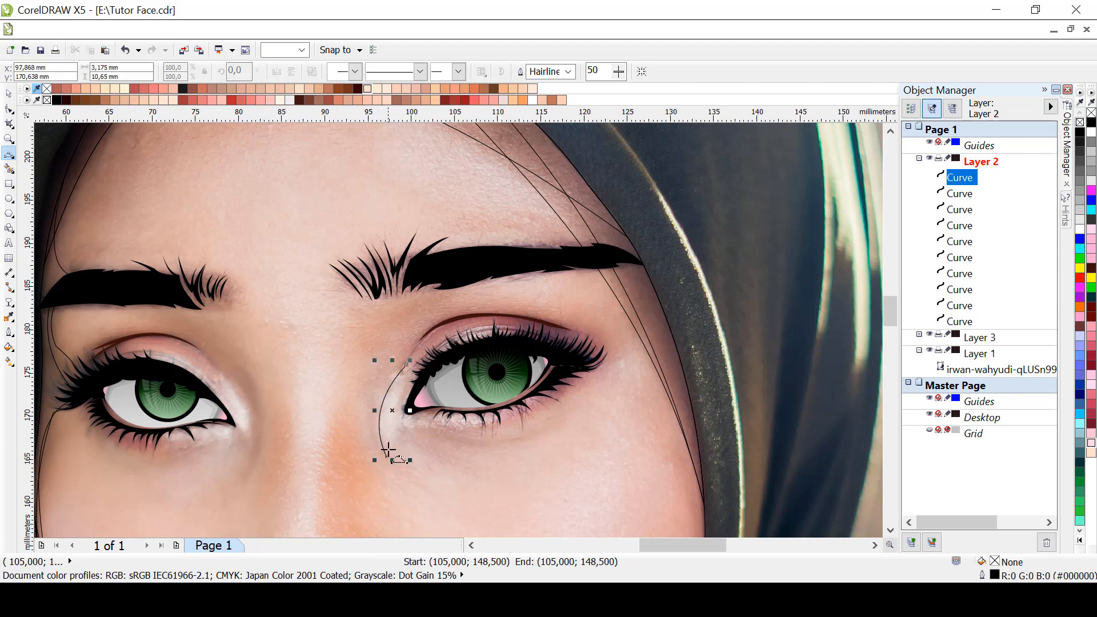
drag(366, 408, 472, 302)
click(368, 418)
click(354, 376)
click(348, 337)
click(474, 263)
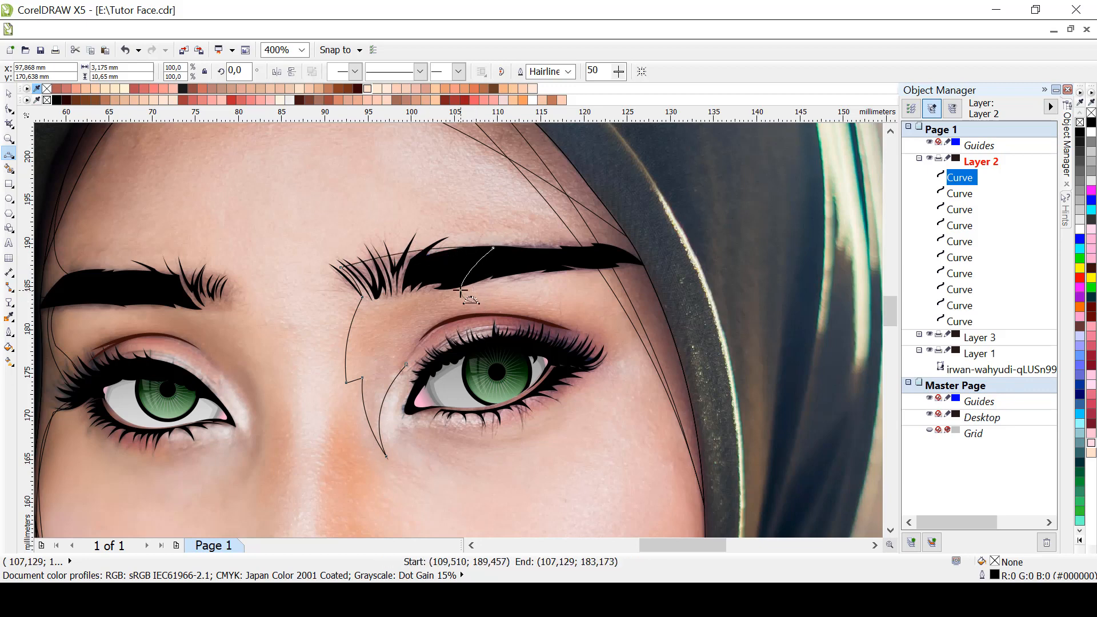
Continue the right-hand eye socket shape below the eyebrow to the outer lashes and close it across the upper lid at the inner corner
click(453, 292)
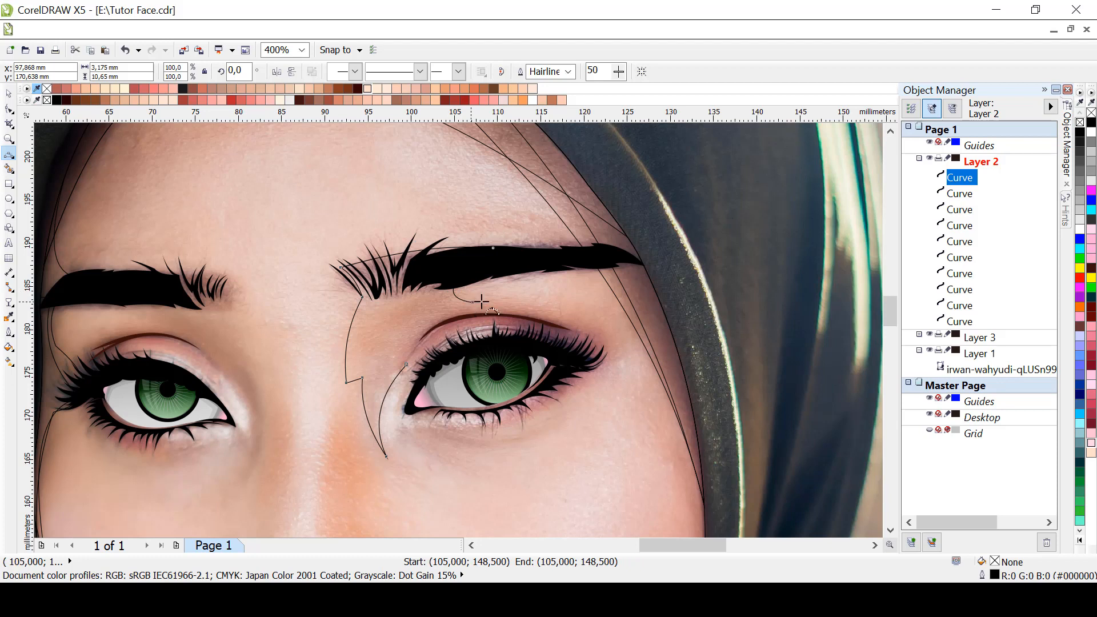
drag(473, 302, 410, 365)
click(575, 310)
click(607, 328)
click(561, 350)
click(481, 345)
click(410, 367)
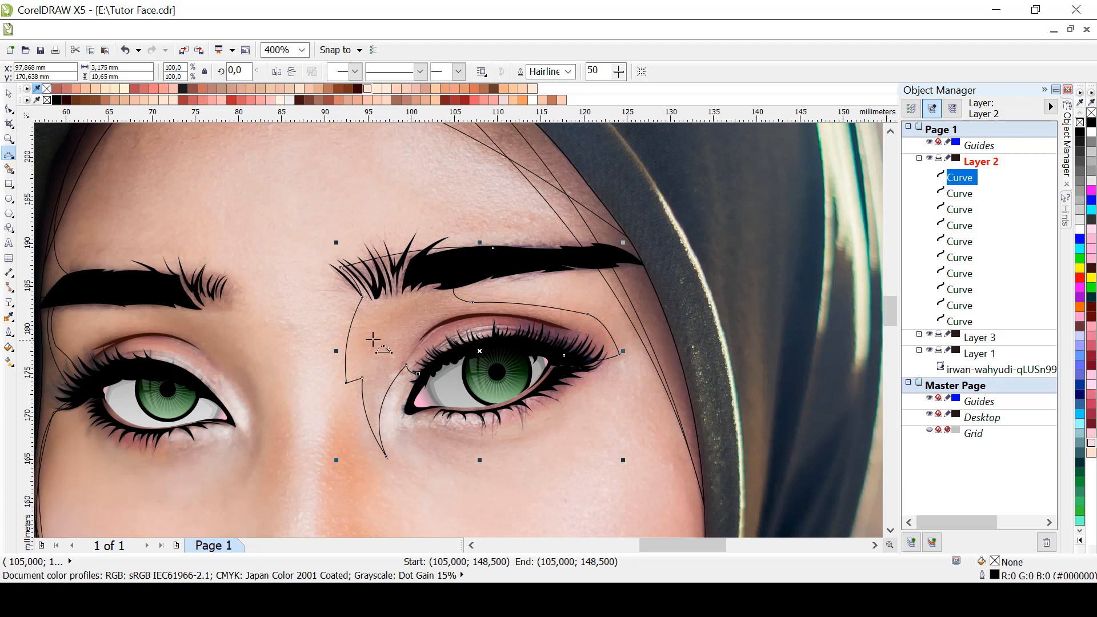
Draw a smaller closed 3-point curve shape inside the right-hand eye socket shape, from beside the inner corner along the upper eyelid crease
mouse_move(392, 361)
mouse_down()
mouse_move(380, 383)
mouse_move(365, 337)
mouse_move(380, 308)
mouse_move(450, 292)
mouse_move(444, 299)
mouse_move(473, 309)
mouse_move(581, 331)
mouse_move(433, 326)
mouse_move(389, 358)
mouse_up()
click(379, 370)
click(379, 309)
click(400, 300)
click(453, 305)
click(581, 331)
click(461, 317)
click(410, 349)
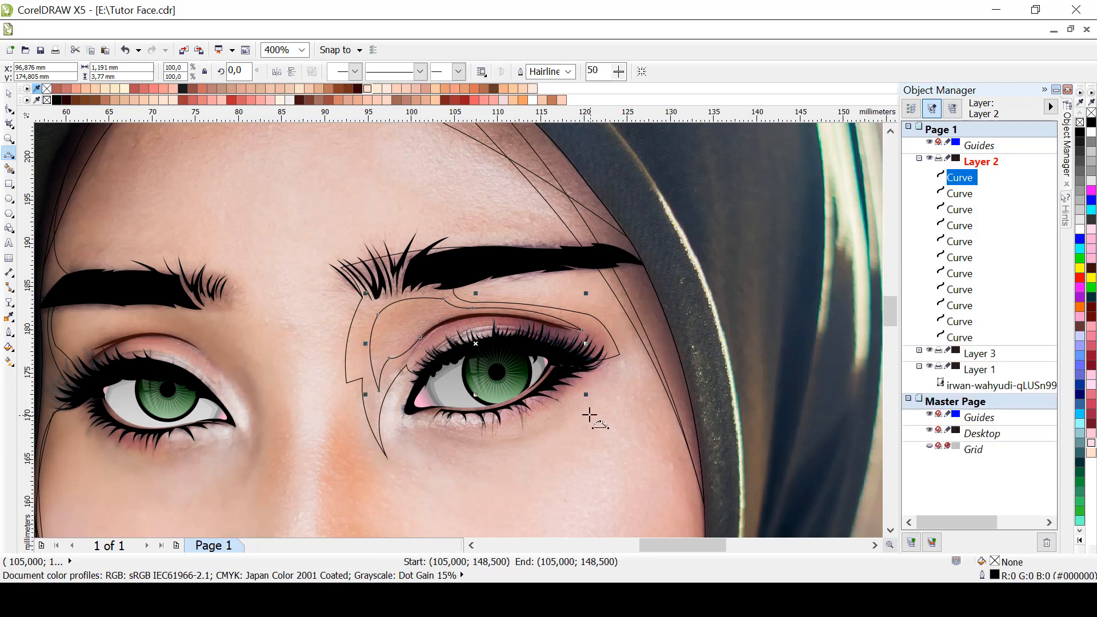
Draw a closed, forked 3-point curve shape under the right-hand eye, from below the inner corner to the outer lower lashes
scroll(626, 353, up, 2)
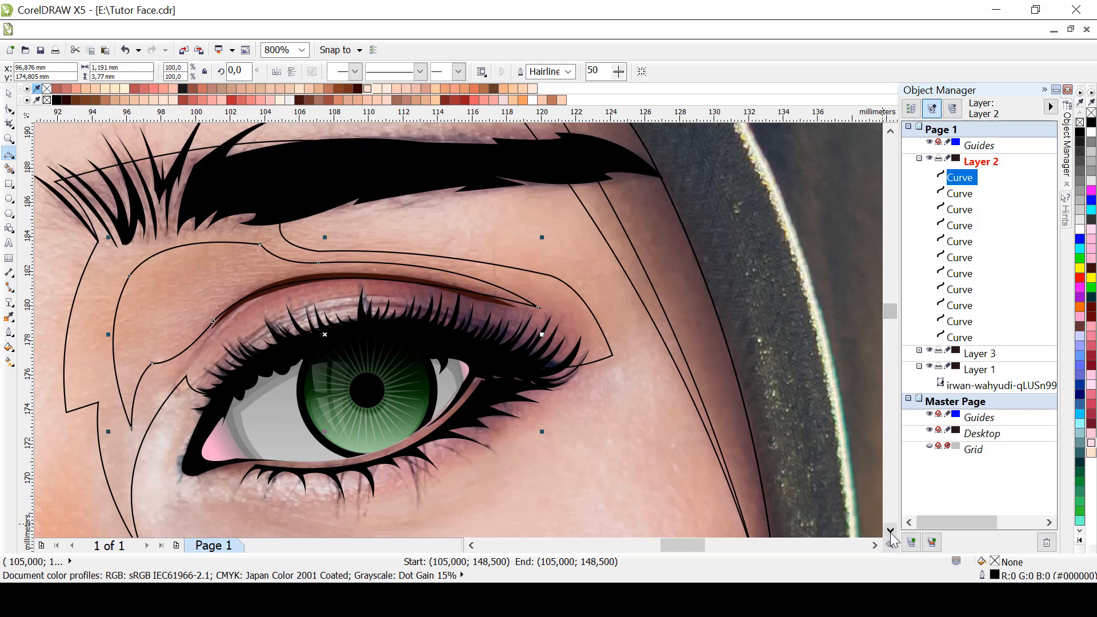
scroll(890, 528, down, 2)
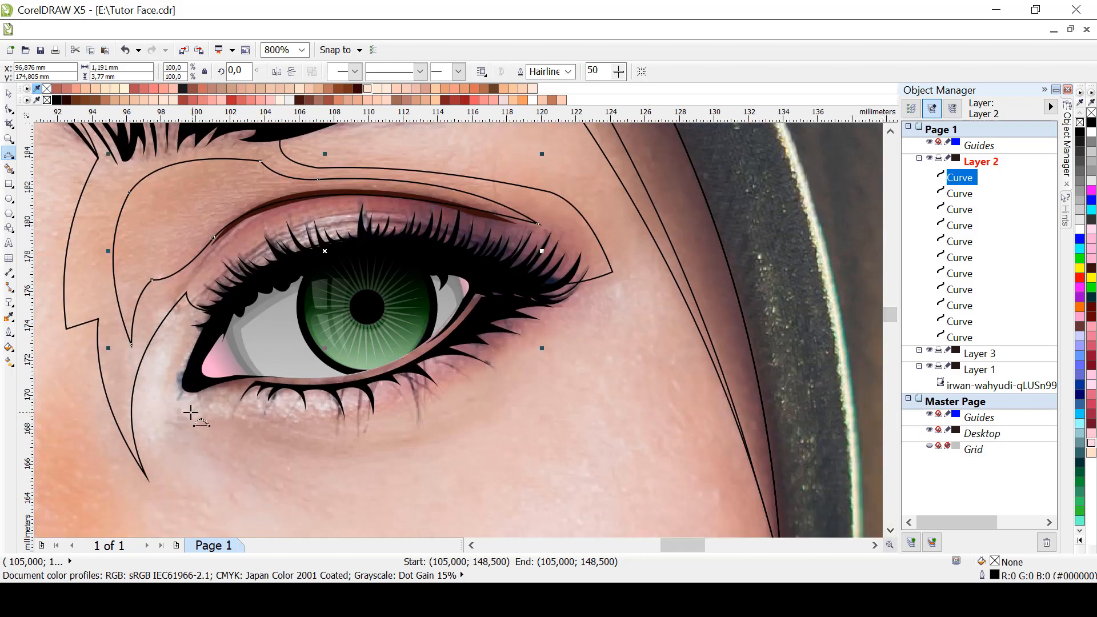
mouse_move(211, 428)
mouse_down()
mouse_move(360, 455)
mouse_move(500, 405)
mouse_move(297, 425)
mouse_move(545, 307)
mouse_move(489, 307)
mouse_move(366, 394)
mouse_move(212, 410)
mouse_up()
click(343, 459)
click(360, 439)
click(513, 353)
click(497, 301)
click(362, 403)
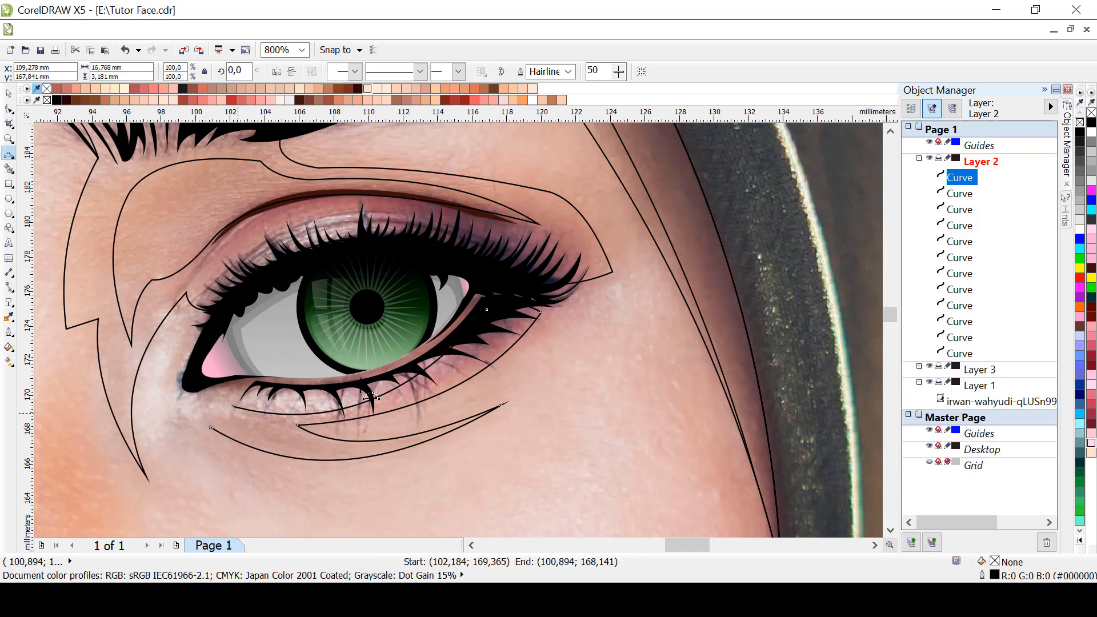
click(212, 409)
Draw a narrow closed 3-point curve shape along the outer half of the right-hand eye's lower lashes, up to the outer corner
mouse_move(367, 407)
mouse_down()
mouse_move(532, 315)
mouse_move(502, 305)
mouse_move(484, 335)
mouse_move(405, 360)
mouse_move(368, 406)
mouse_up()
click(510, 345)
click(501, 316)
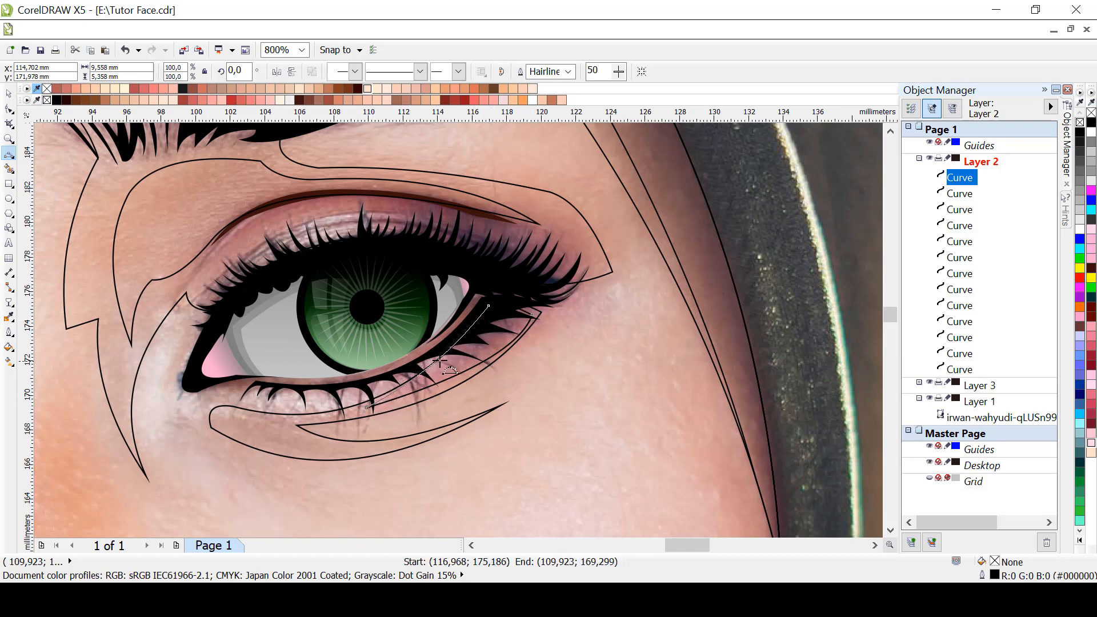
click(450, 350)
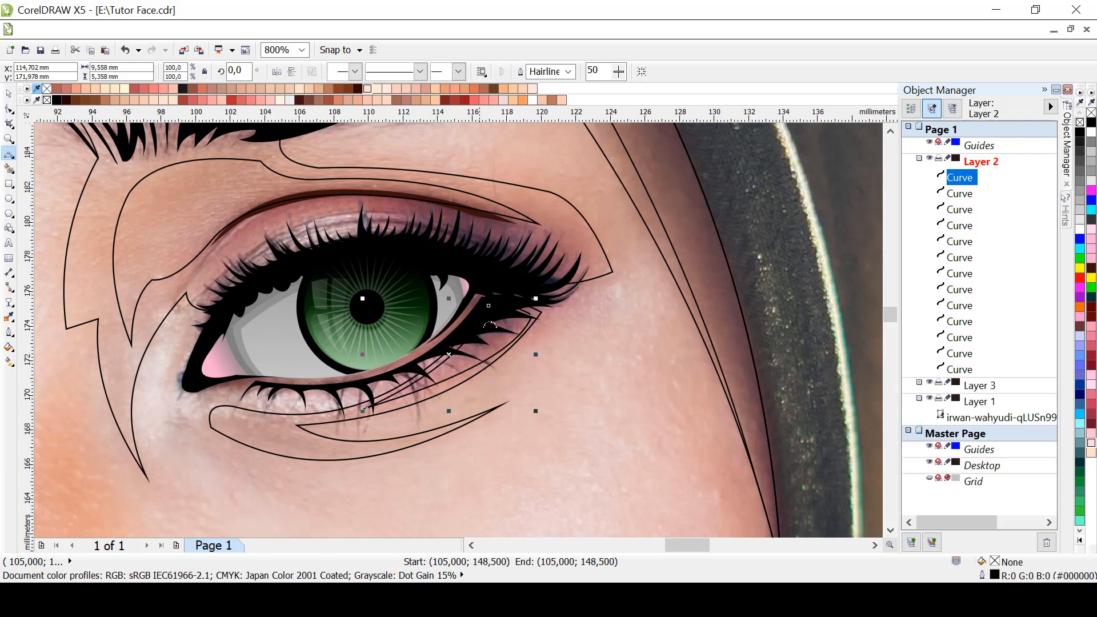
Draw a closed 3-point curve outline around the right-hand eye, from the outer corner along the lower lid, around the inner corner and over the upper lashes
mouse_move(480, 295)
mouse_down()
mouse_move(279, 400)
mouse_move(260, 387)
mouse_move(210, 389)
mouse_move(182, 350)
mouse_move(210, 319)
mouse_move(200, 300)
mouse_move(436, 215)
mouse_move(603, 272)
mouse_move(589, 266)
mouse_up()
click(408, 373)
click(187, 380)
click(222, 315)
click(398, 243)
click(420, 225)
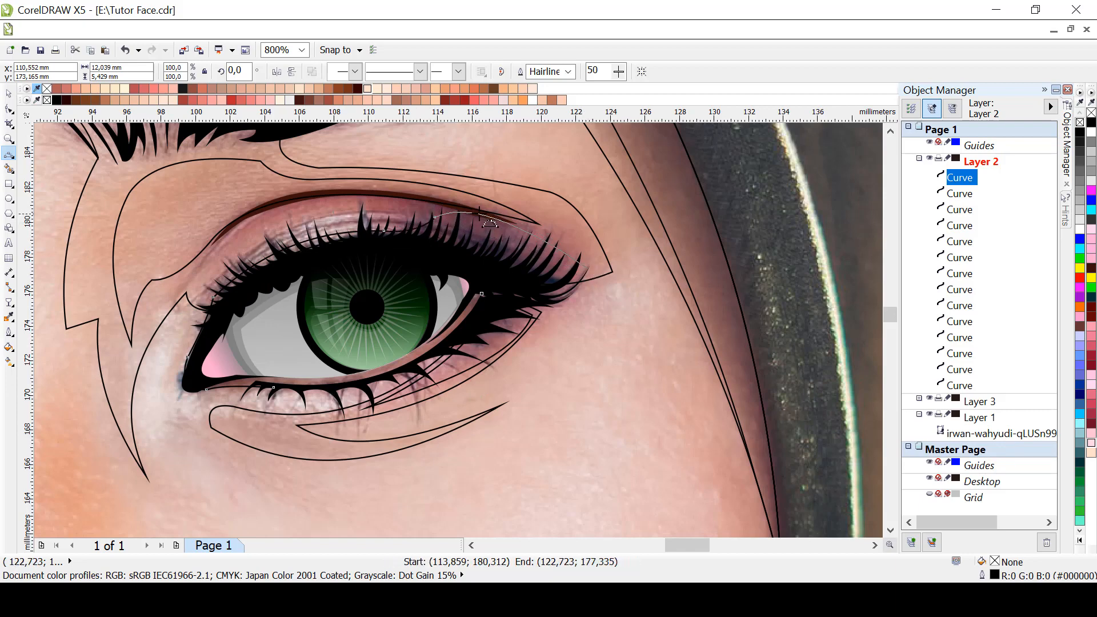
click(491, 210)
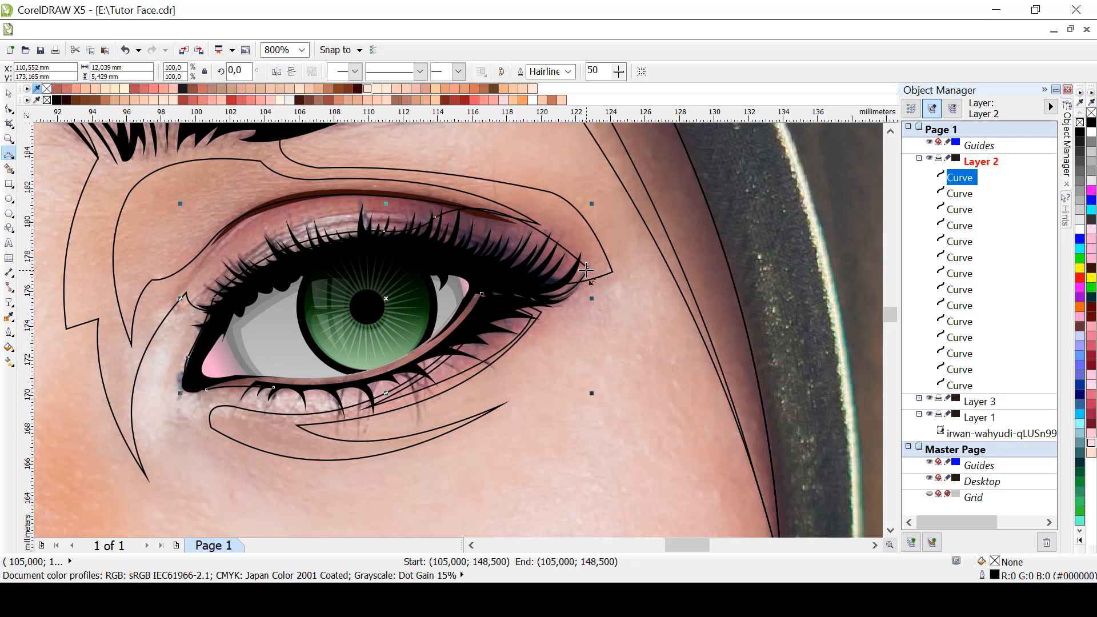
mouse_move(587, 268)
mouse_down()
mouse_move(515, 303)
mouse_move(525, 307)
mouse_move(482, 294)
mouse_up()
click(531, 311)
Start a second, tighter 3-point curve outline at the right-hand eye's outer lashes and continue it over the upper lashes to the inner corner
click(492, 304)
drag(584, 276, 279, 381)
click(563, 304)
click(539, 263)
click(455, 234)
click(227, 296)
click(204, 375)
Continue the tighter right-hand eye outline from the inner corner along the lower lid and close it at the outer lashes
click(263, 391)
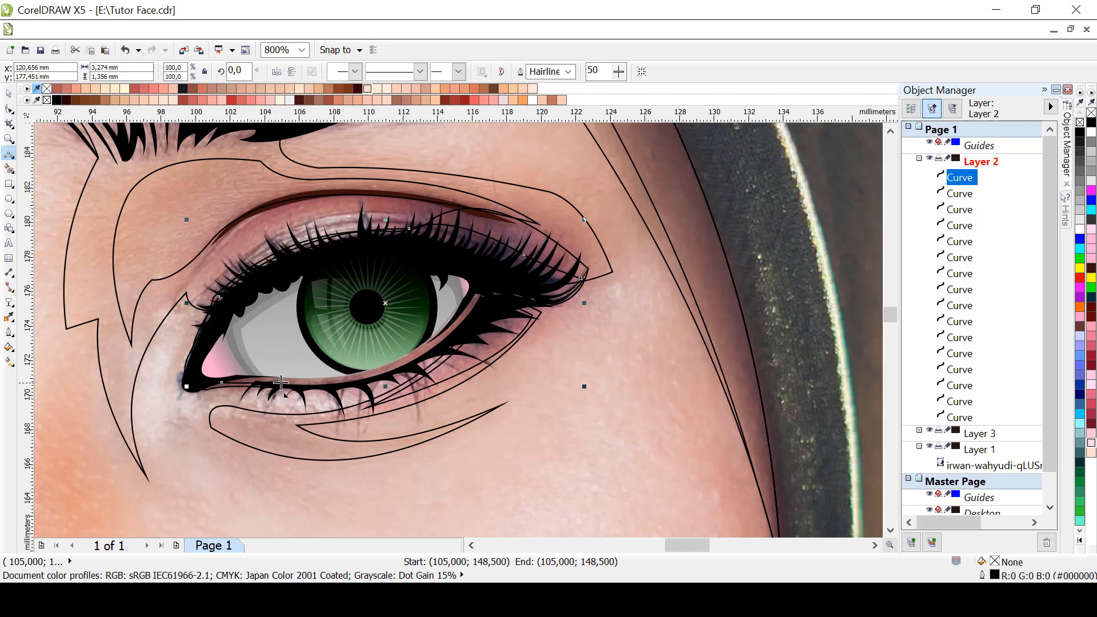
click(280, 381)
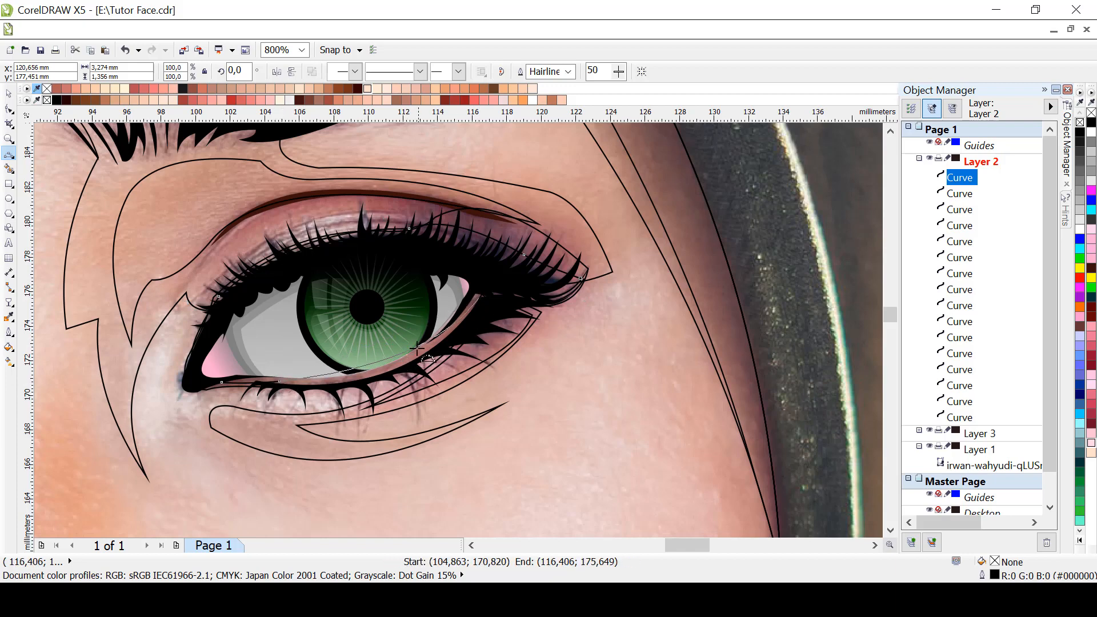
click(479, 297)
drag(478, 298, 581, 278)
click(505, 321)
scroll(461, 320, down, 1)
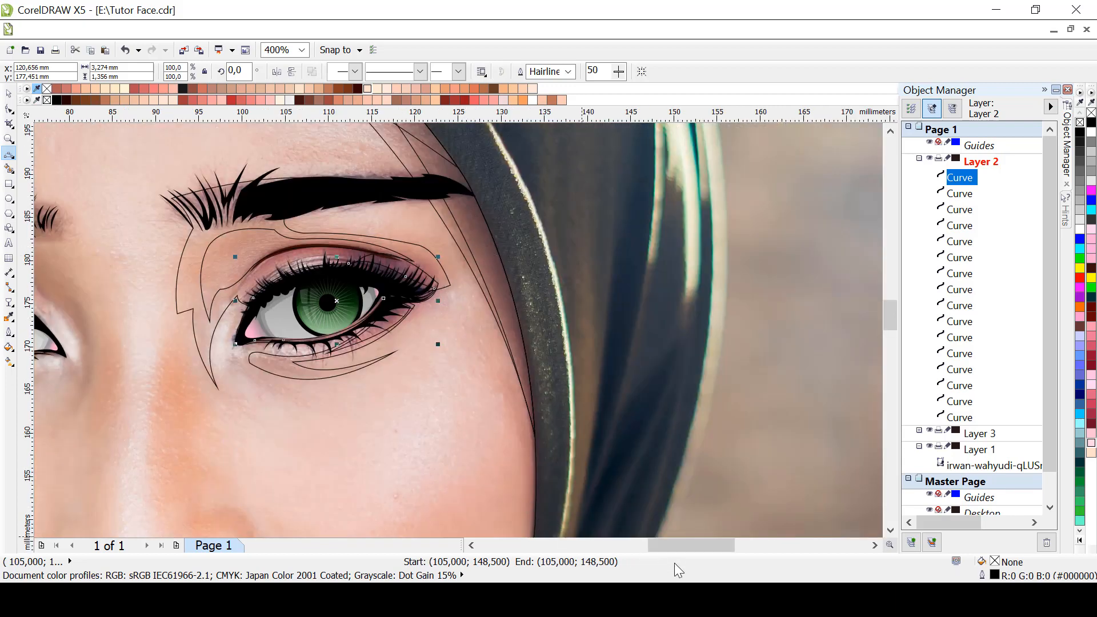
Start a 3-point curve shape beside the left-hand eye's inner corner, forming one downward point near the eye and another toward the nose bridge
drag(679, 547, 656, 548)
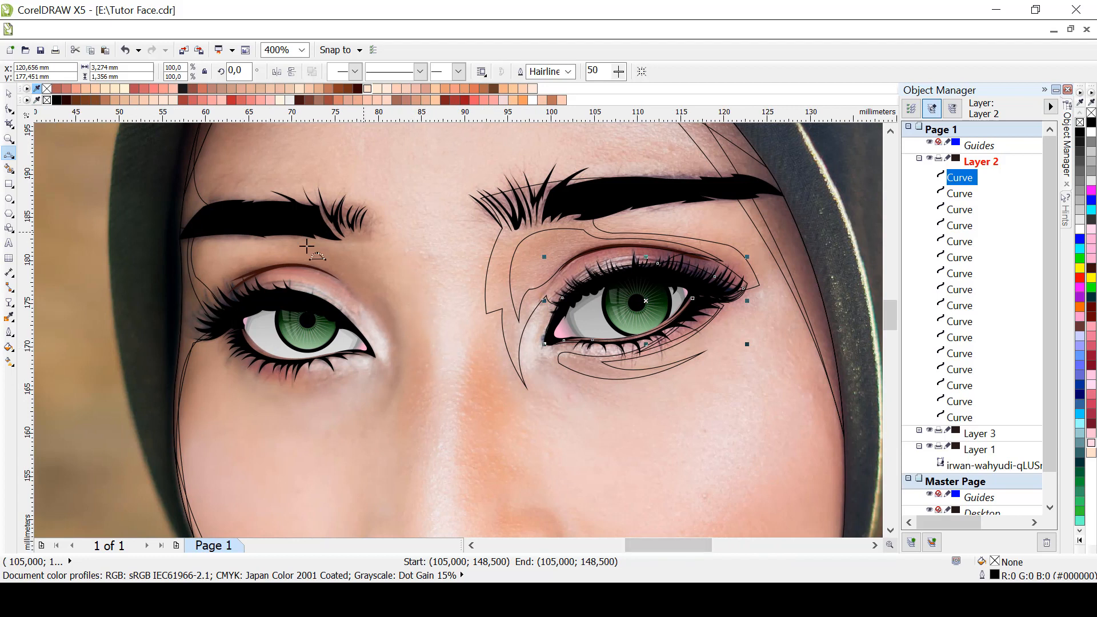
click(393, 397)
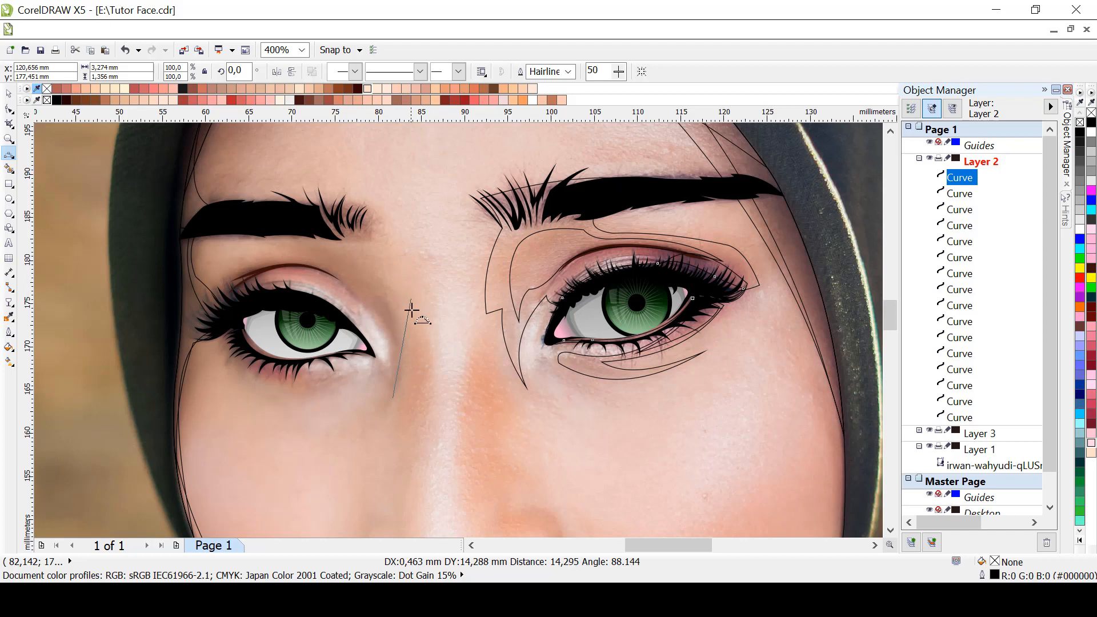
drag(395, 302, 431, 342)
click(401, 359)
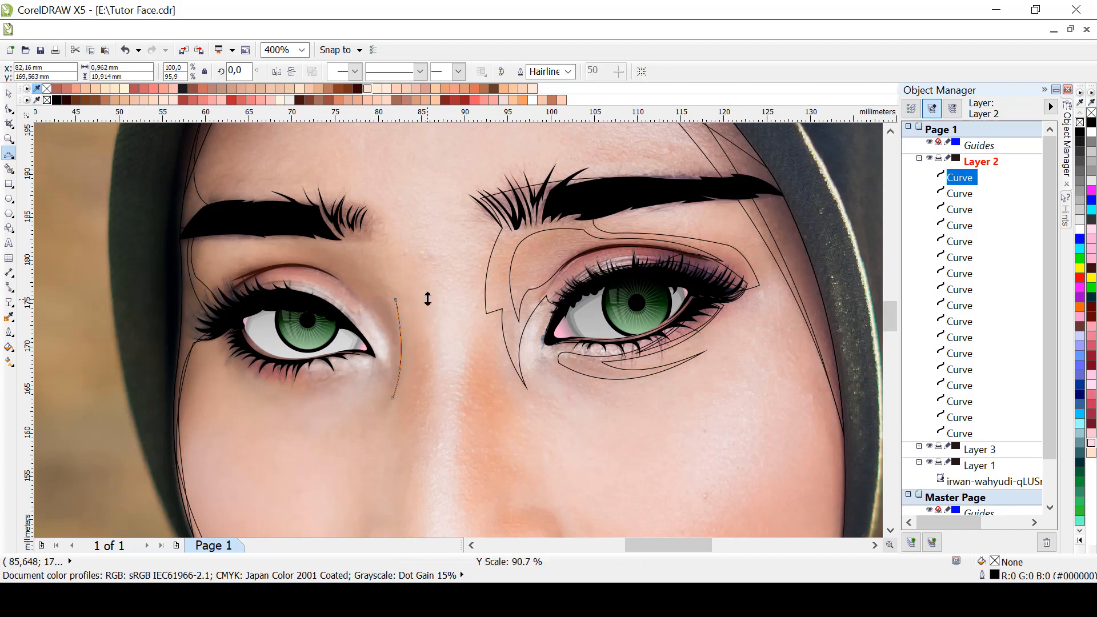
drag(427, 299, 427, 297)
click(396, 300)
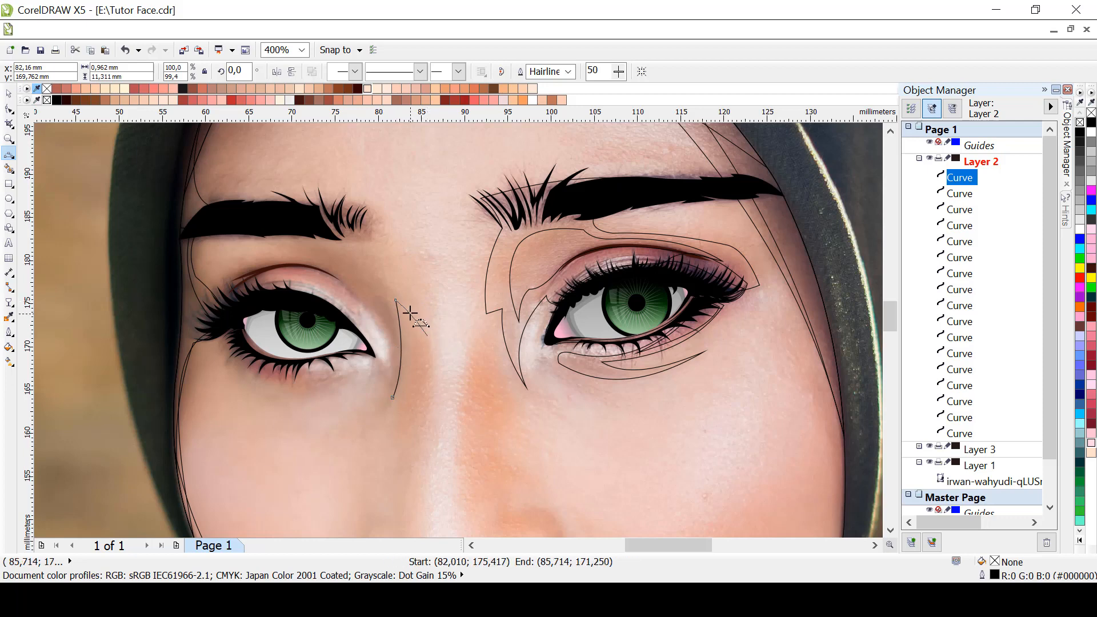
click(421, 324)
mouse_move(427, 336)
mouse_down()
mouse_move(374, 207)
mouse_move(222, 199)
mouse_move(326, 251)
mouse_move(224, 286)
mouse_move(359, 301)
mouse_move(392, 397)
mouse_move(372, 265)
mouse_move(255, 265)
mouse_move(329, 297)
mouse_move(401, 368)
mouse_move(398, 377)
mouse_move(374, 287)
mouse_move(381, 295)
mouse_move(363, 290)
mouse_move(398, 352)
mouse_up()
Continue the left-hand eye socket shape up to the inner eyebrow, beneath the brow and back over the upper lid toward the inner corner
click(420, 274)
click(379, 226)
click(226, 207)
click(323, 250)
click(228, 281)
click(291, 274)
click(395, 370)
click(393, 306)
Draw a smaller closed 3-point curve shape, about 8 mm tall, inside the left-hand eye socket shape beside the inner corner
click(323, 252)
click(341, 278)
click(388, 307)
click(366, 293)
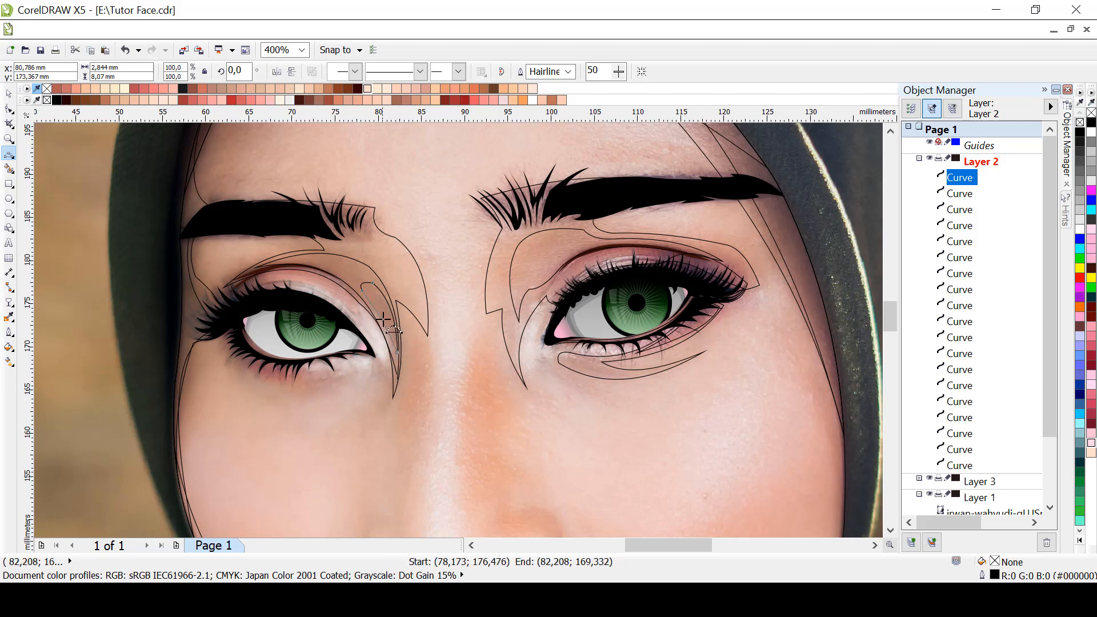
click(388, 324)
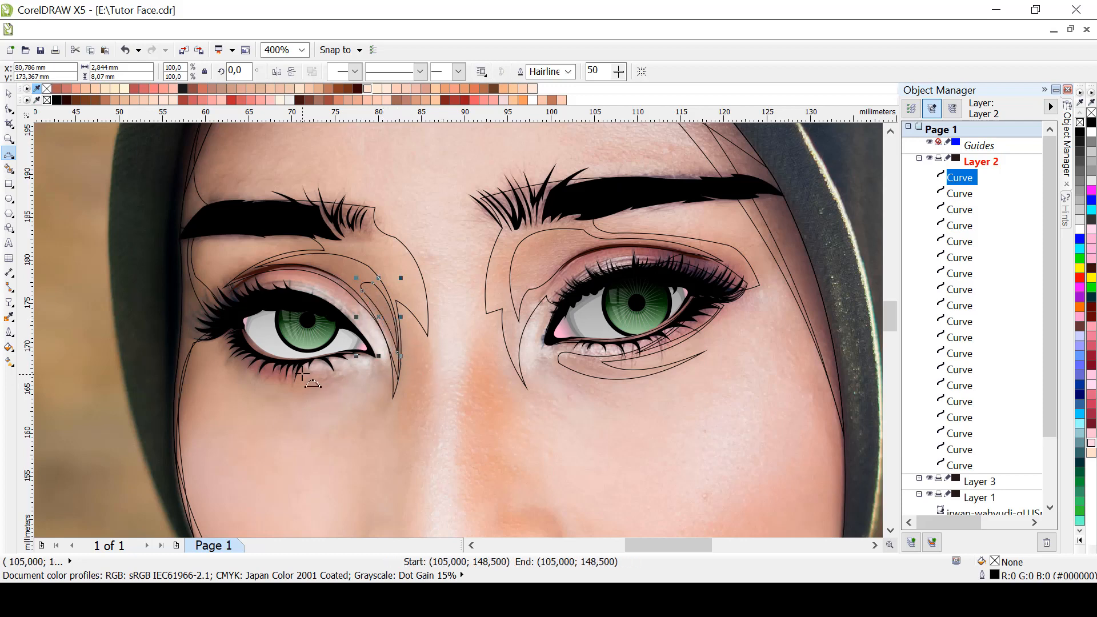
Draw a 3-point curve shape under the left-hand eye, from below the inner corner along the lower lashes to the outer corner
scroll(303, 375, up, 1)
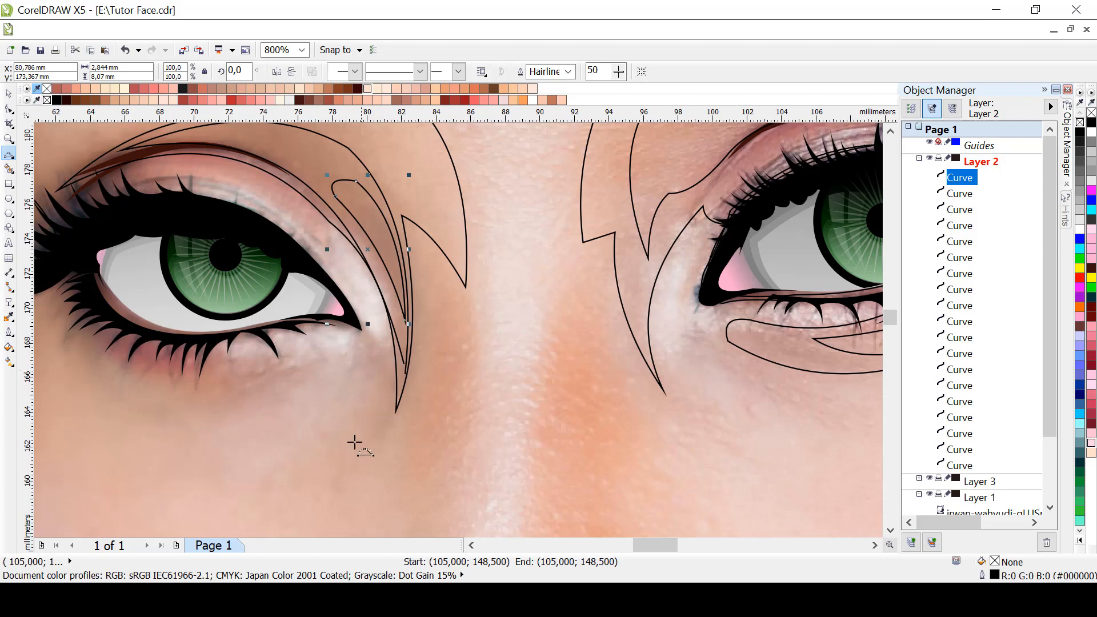
click(472, 546)
click(472, 545)
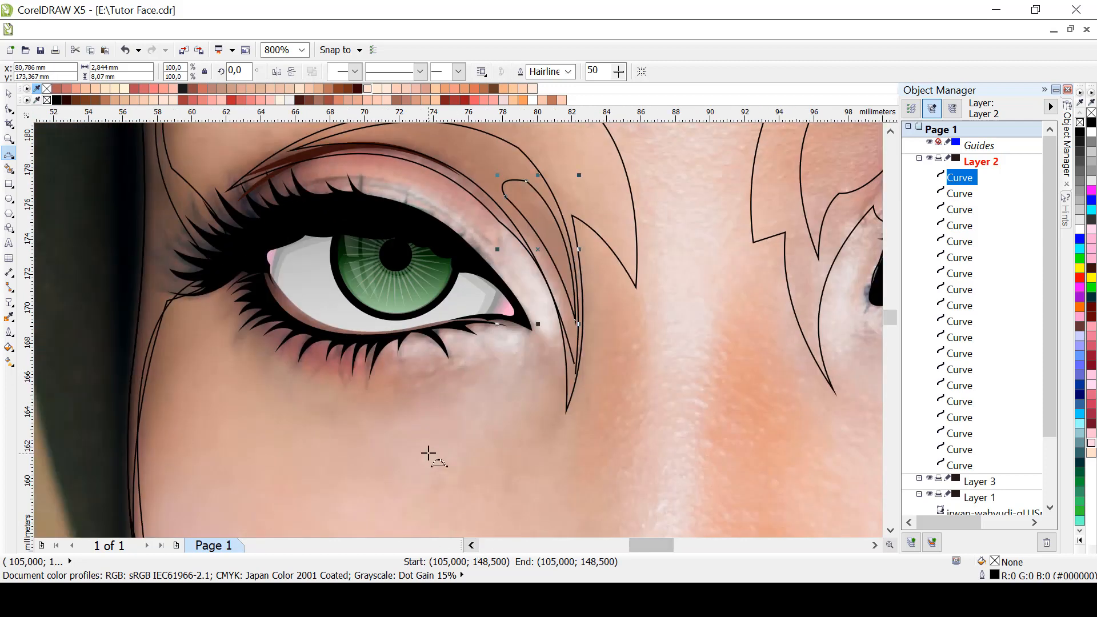
mouse_move(490, 369)
mouse_down()
mouse_move(391, 397)
mouse_move(323, 397)
mouse_up()
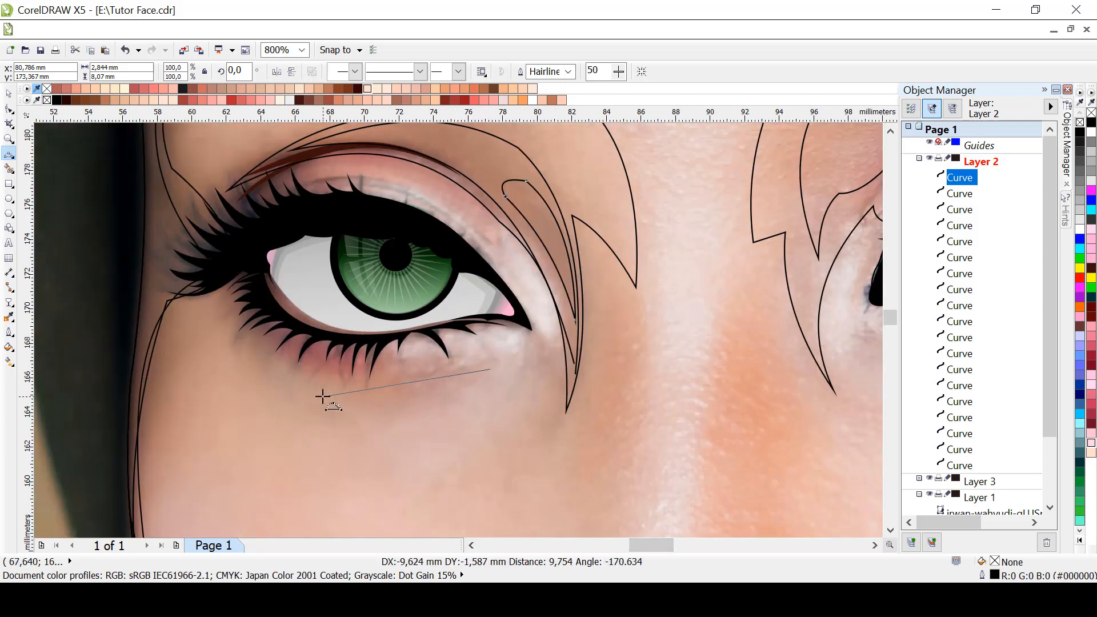
click(422, 353)
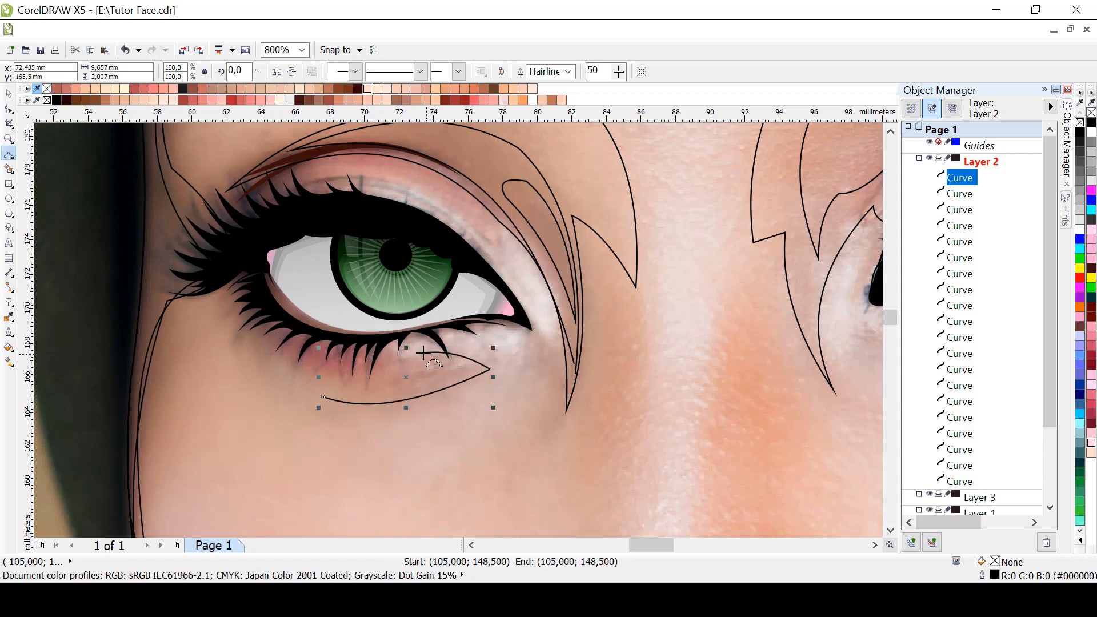
drag(420, 353, 323, 397)
click(297, 324)
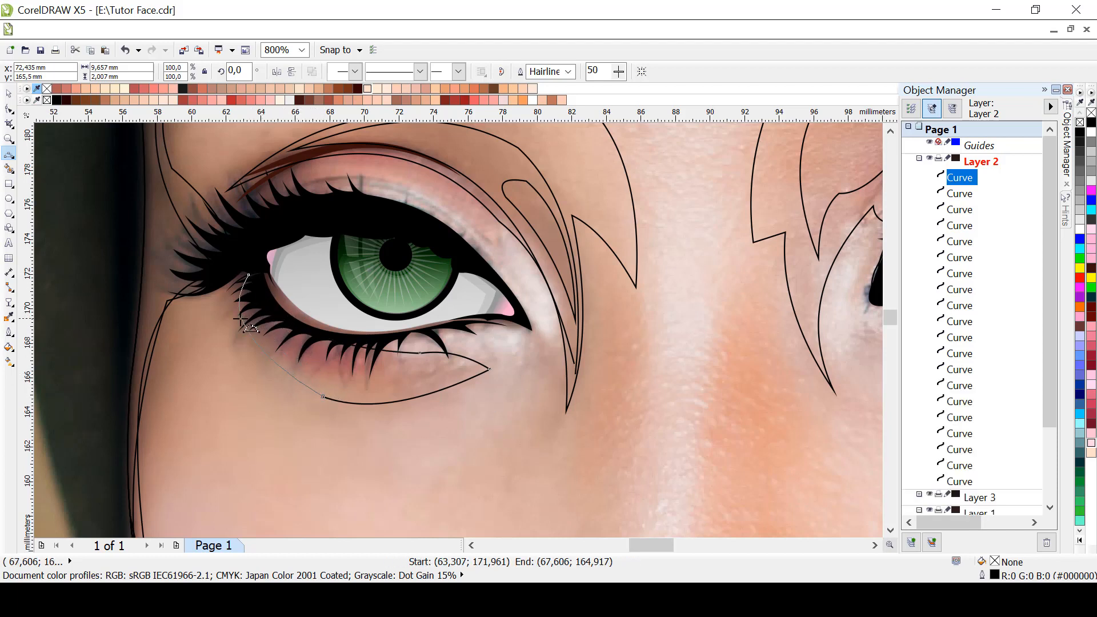
click(243, 330)
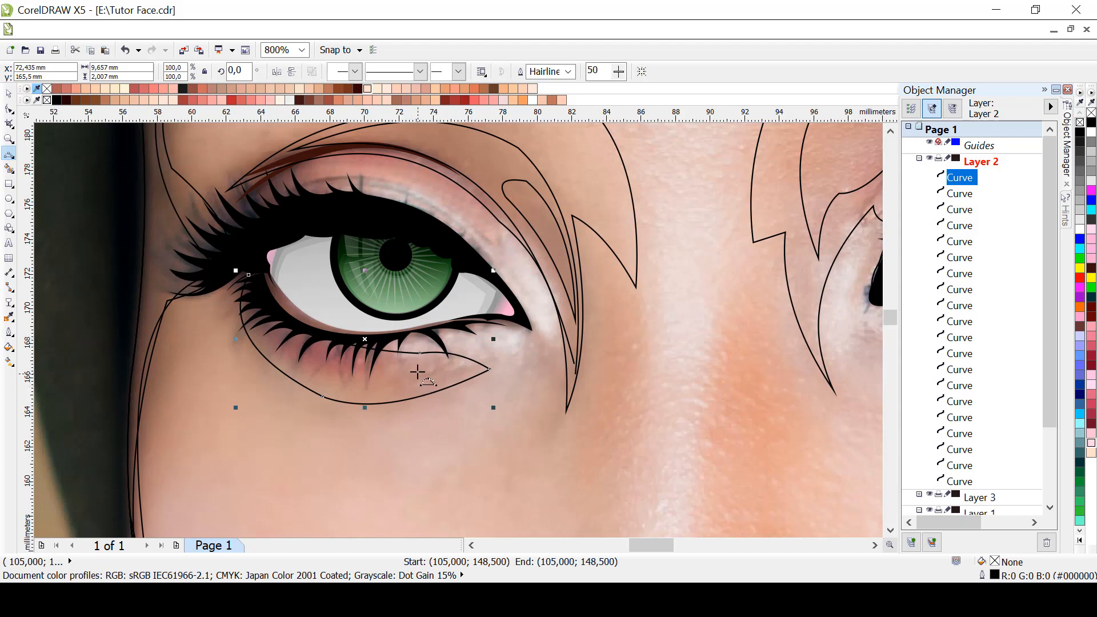
Draw a narrow closed 3-point curve shape about 10 mm wide along the outer half of the left-hand eye's lower lashes
mouse_move(419, 365)
mouse_down()
mouse_move(247, 329)
mouse_move(248, 276)
mouse_move(338, 352)
mouse_move(435, 369)
mouse_move(419, 368)
mouse_up()
click(266, 307)
click(256, 277)
click(291, 341)
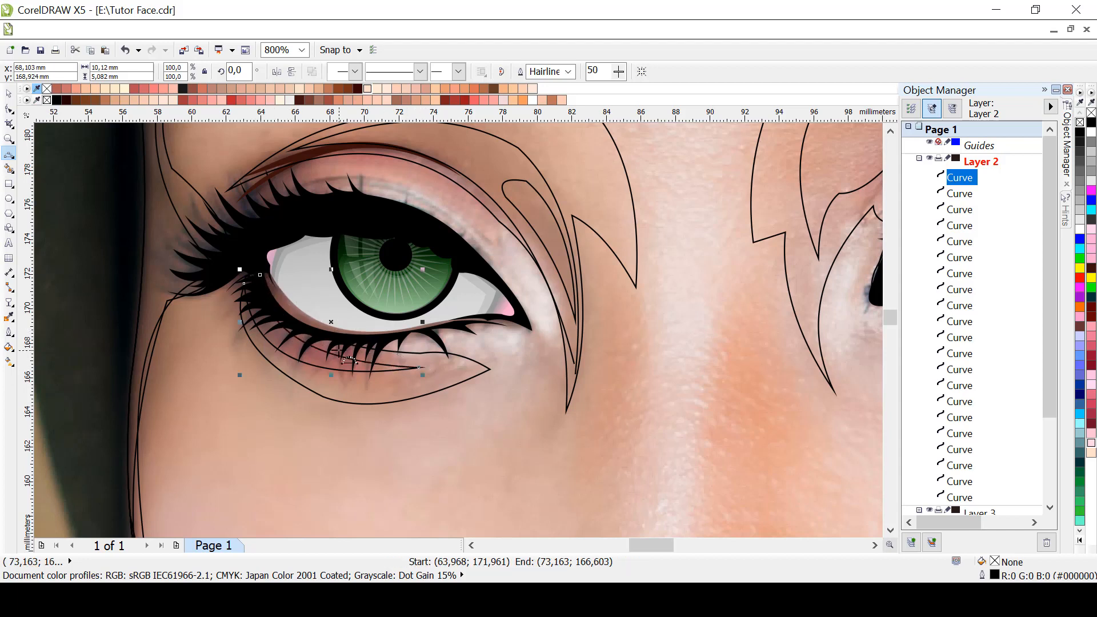
Draw a closed 3-point curve outline around the left-hand eye, from the inner corner along the lower lid, around the outer lashes and over the upper lid
mouse_move(528, 338)
mouse_down()
mouse_move(419, 331)
mouse_move(273, 370)
mouse_move(259, 261)
mouse_move(211, 287)
mouse_move(154, 277)
mouse_move(261, 177)
mouse_move(442, 225)
mouse_move(489, 251)
mouse_move(531, 337)
mouse_up()
click(444, 332)
click(258, 262)
click(219, 291)
click(179, 286)
click(257, 182)
click(322, 191)
click(402, 198)
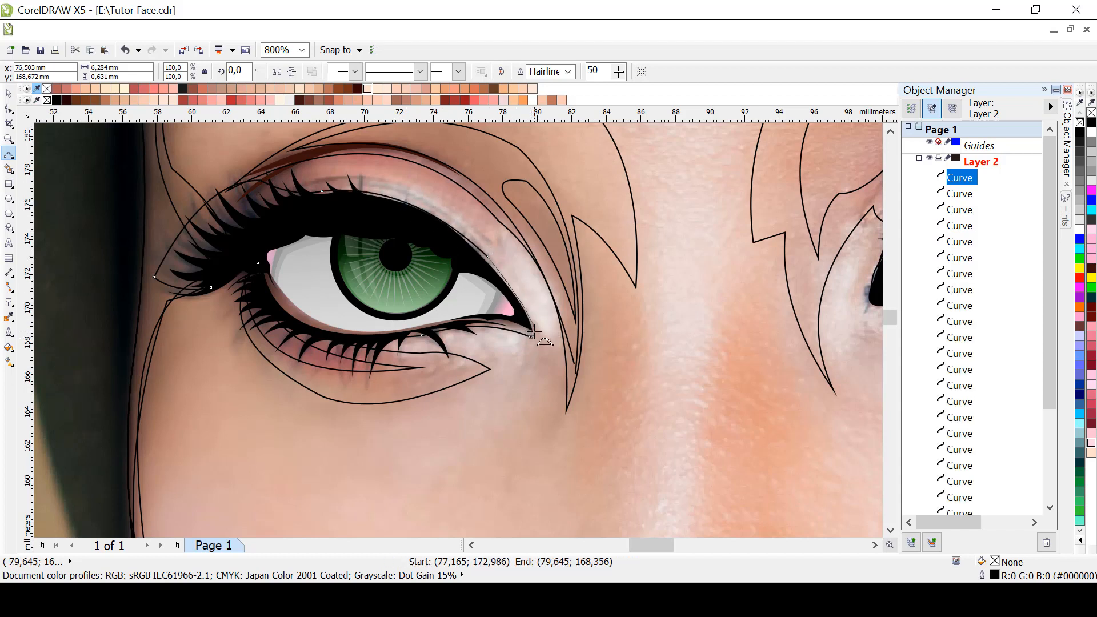
click(560, 346)
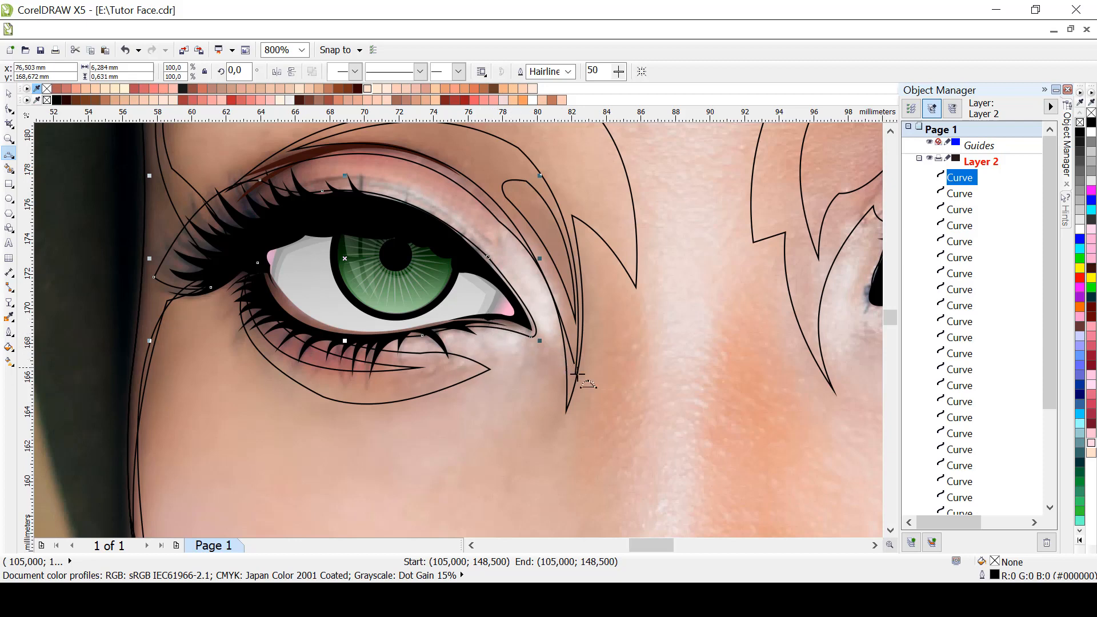
Draw a narrow closed 3-point curve shape about 19 mm long down the shaded right-hand side of the nose bridge
scroll(683, 425, down, 2)
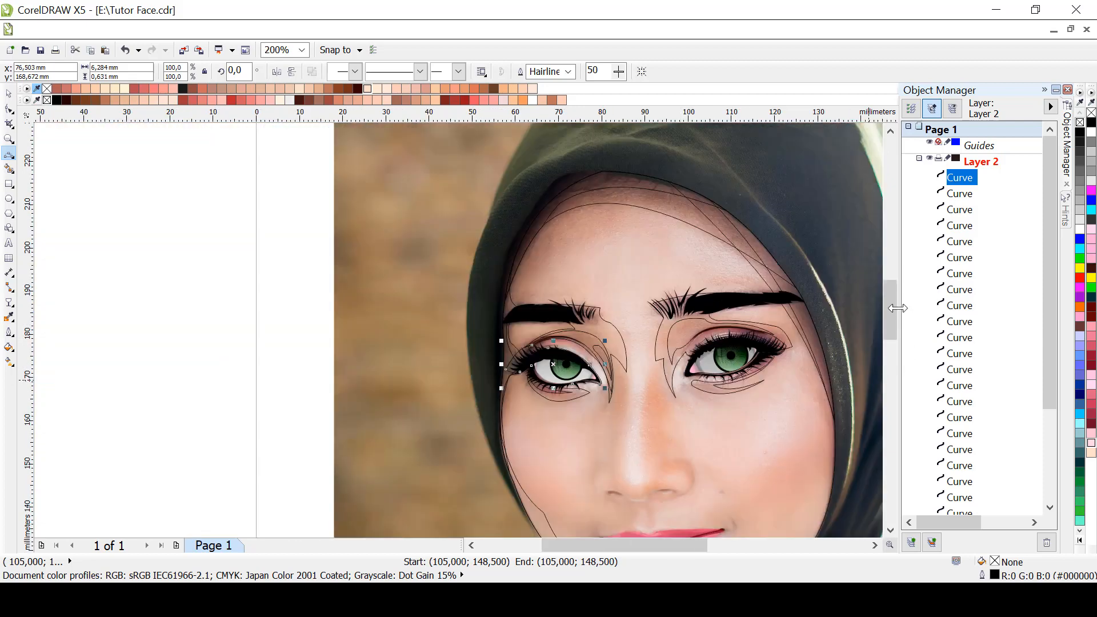
drag(887, 309, 888, 333)
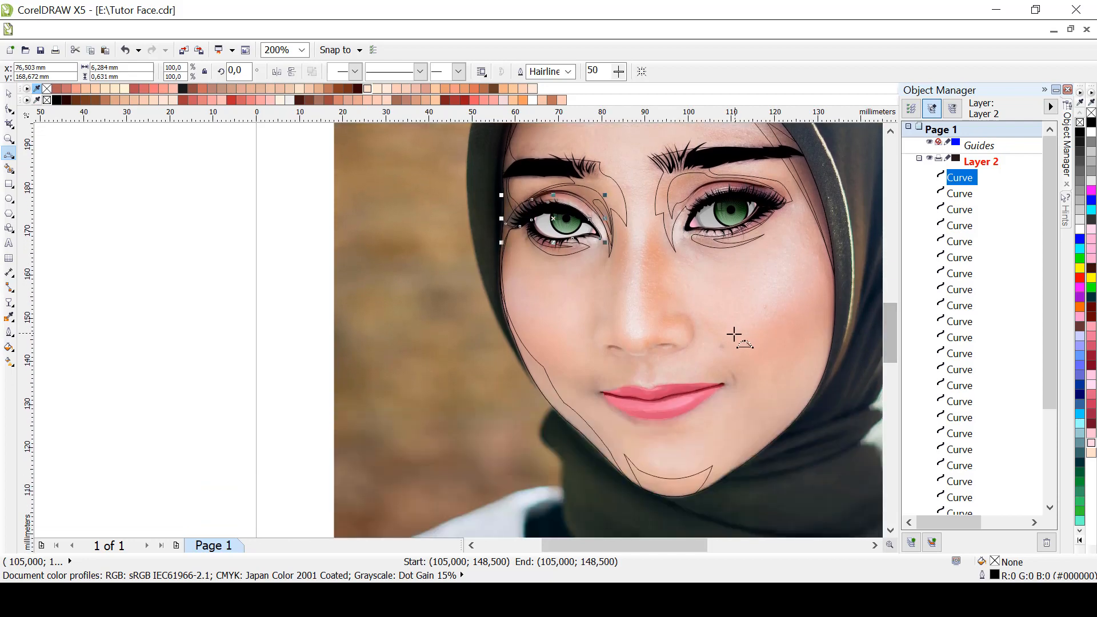
scroll(734, 336, up, 1)
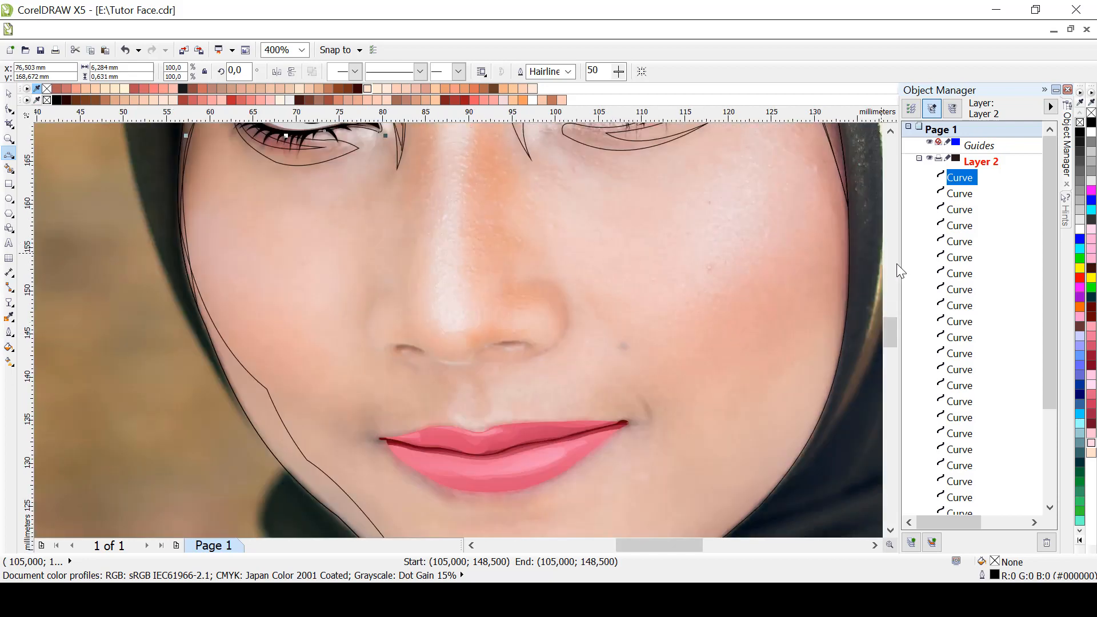
drag(891, 338, 890, 331)
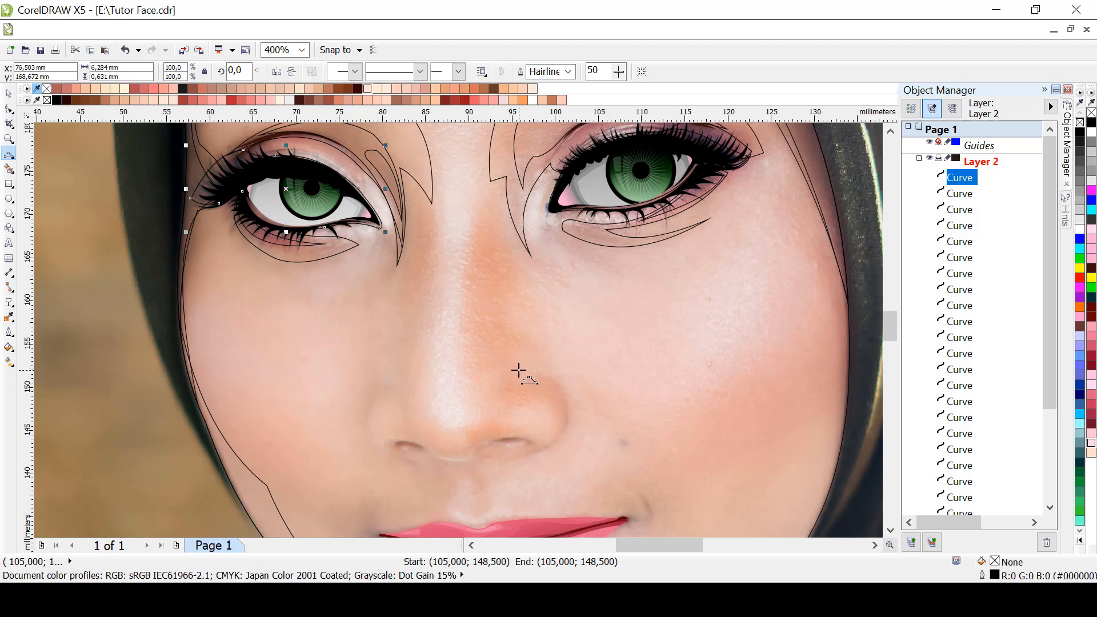
click(481, 219)
click(502, 380)
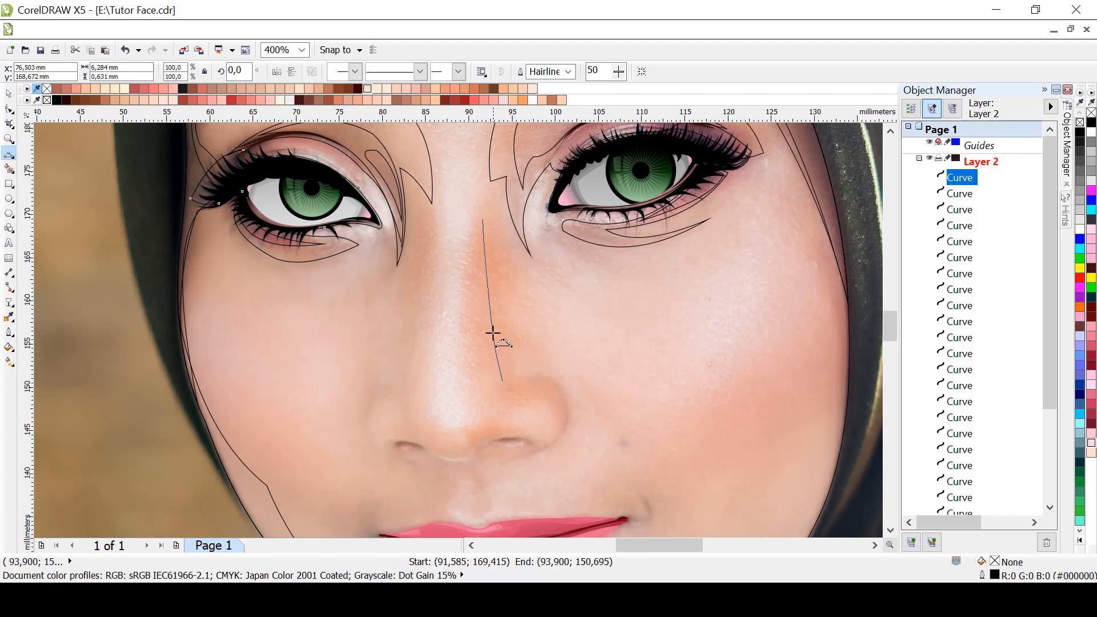
drag(492, 333, 490, 328)
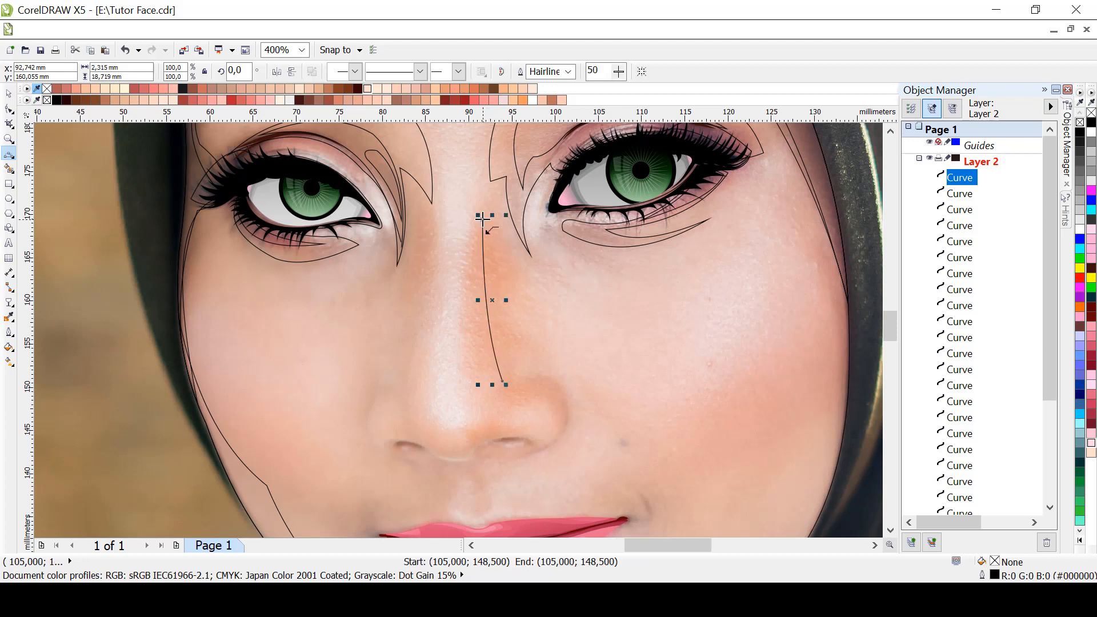
click(483, 220)
click(512, 277)
mouse_move(502, 381)
mouse_down()
mouse_move(514, 318)
mouse_move(505, 311)
mouse_move(502, 371)
mouse_up()
click(502, 380)
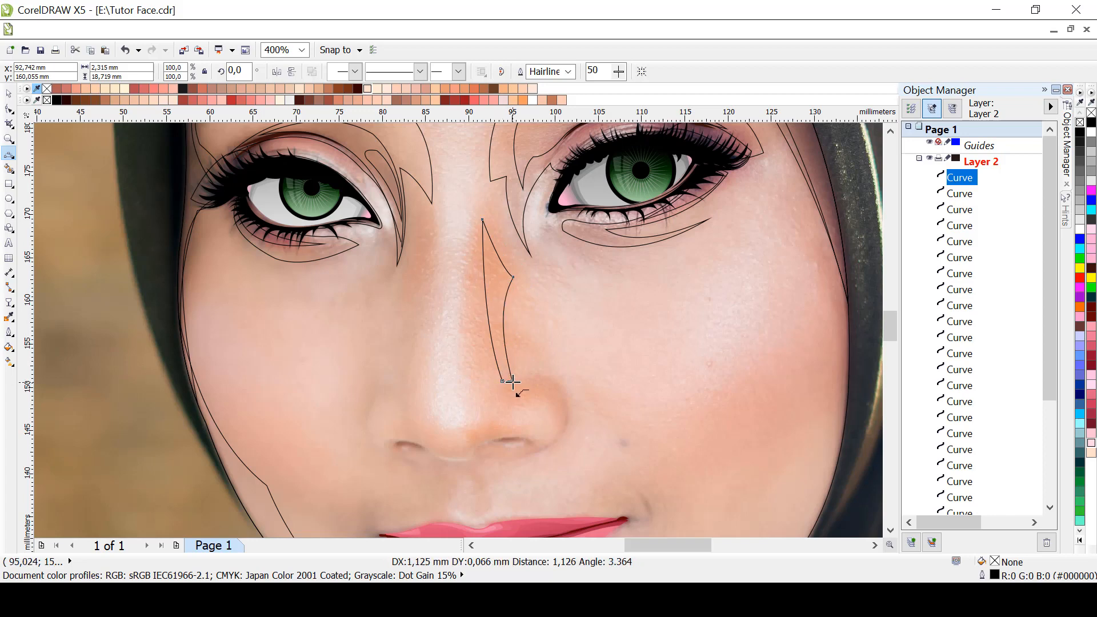
click(509, 385)
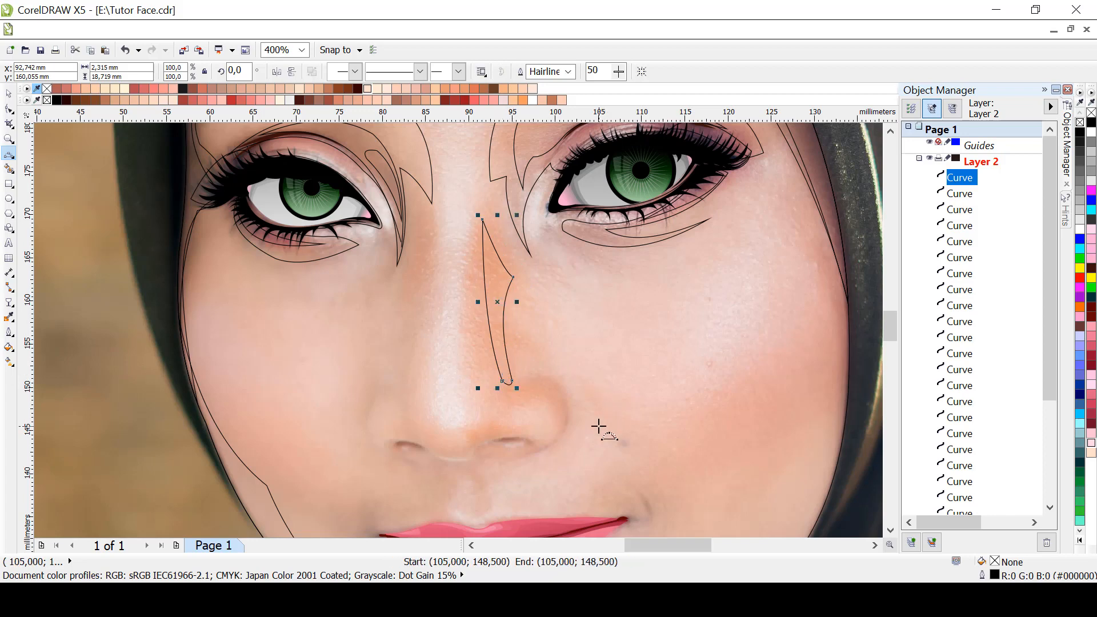
Draw a closed, hooked 3-point curve shape around the right-hand nostril wing, from the end of the nose bridge shape to beside the nostril
scroll(599, 426, up, 1)
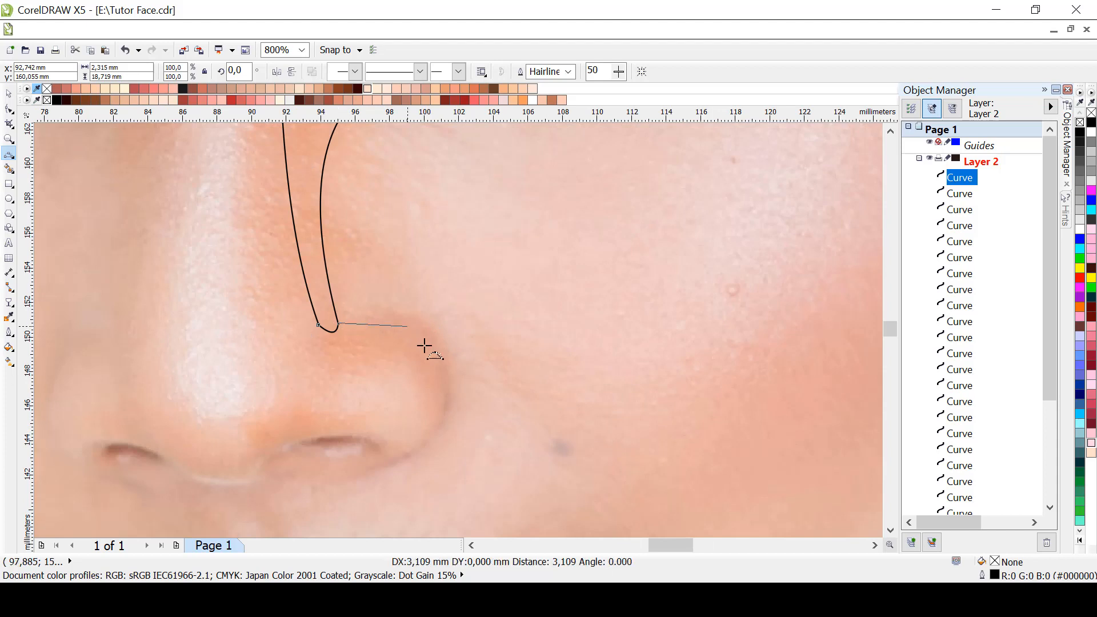
drag(454, 375, 418, 320)
click(454, 380)
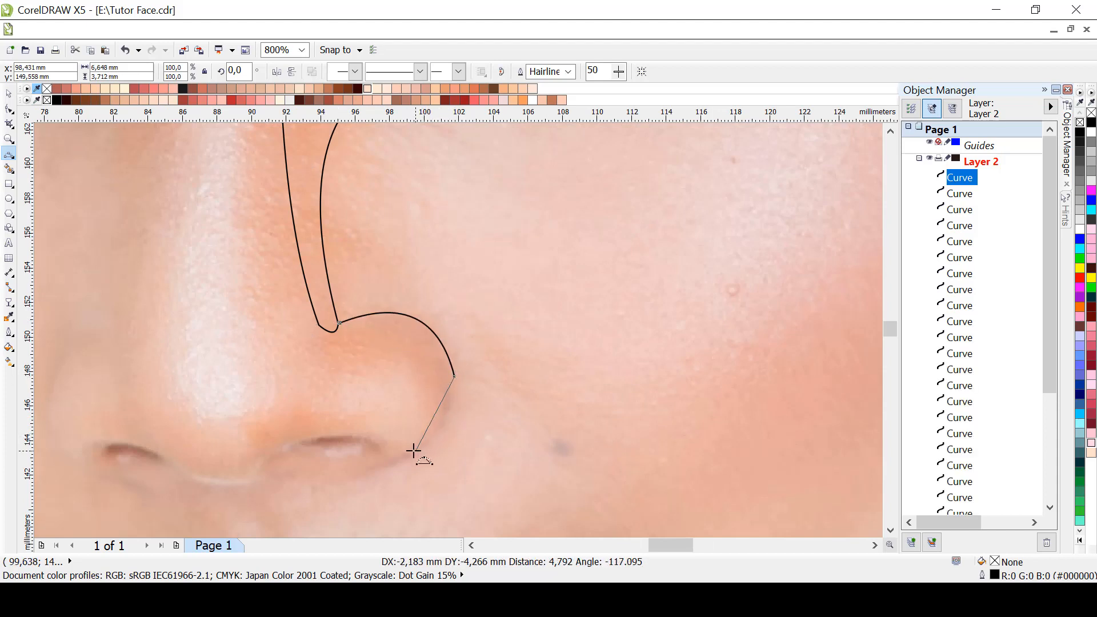
drag(416, 453, 446, 427)
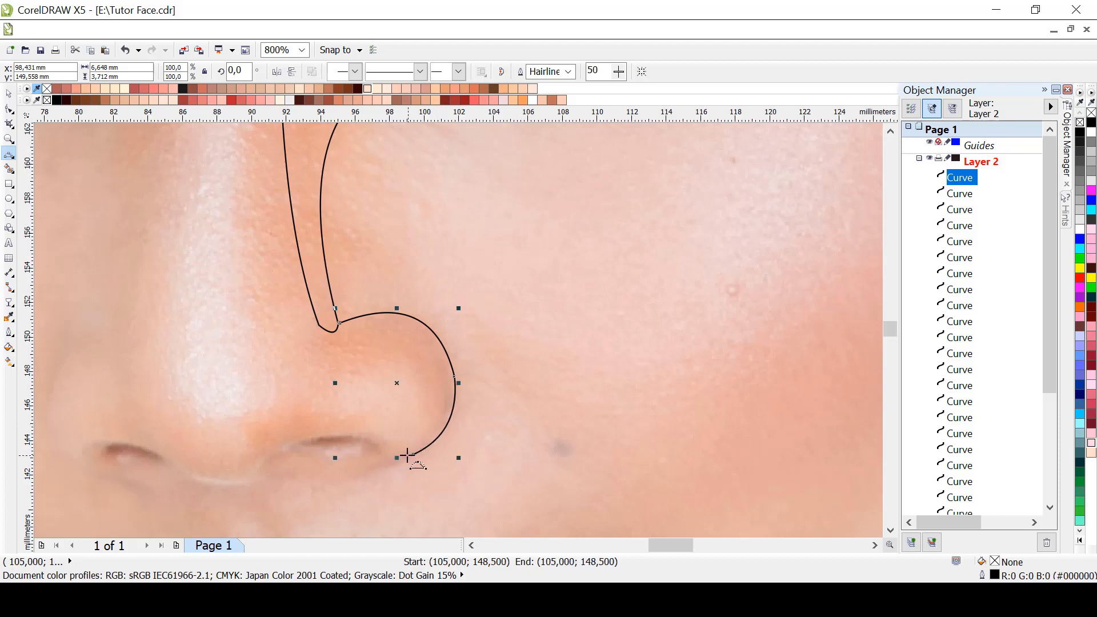
drag(403, 360, 425, 407)
drag(402, 360, 325, 356)
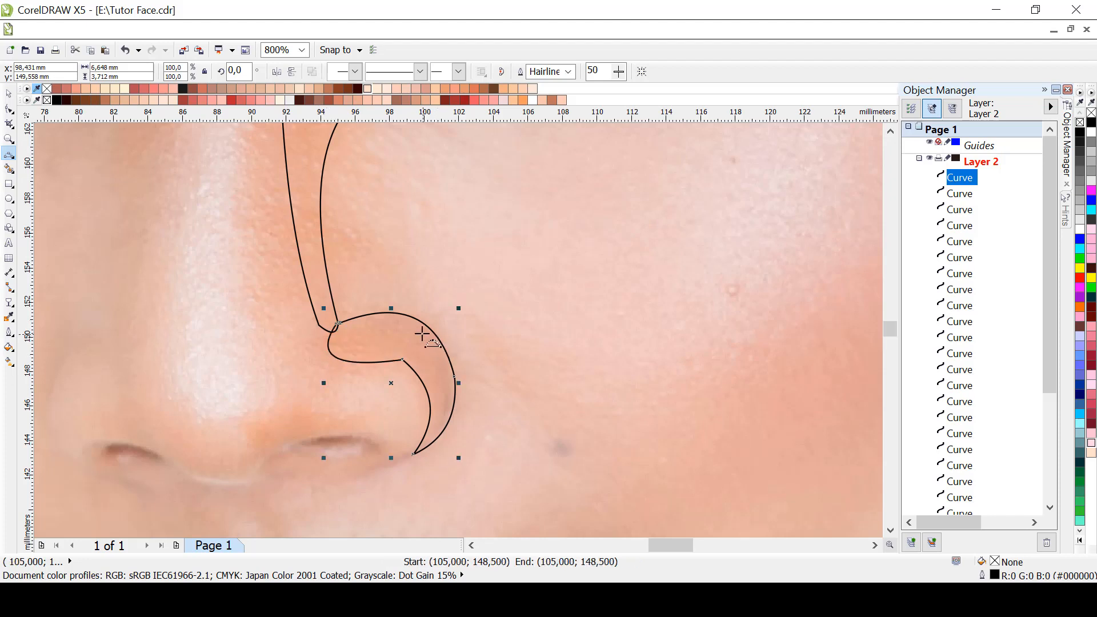
Draw a thin closed crescent about 6 mm tall along the outer edge of the right-hand nostril wing shape
drag(423, 332, 454, 398)
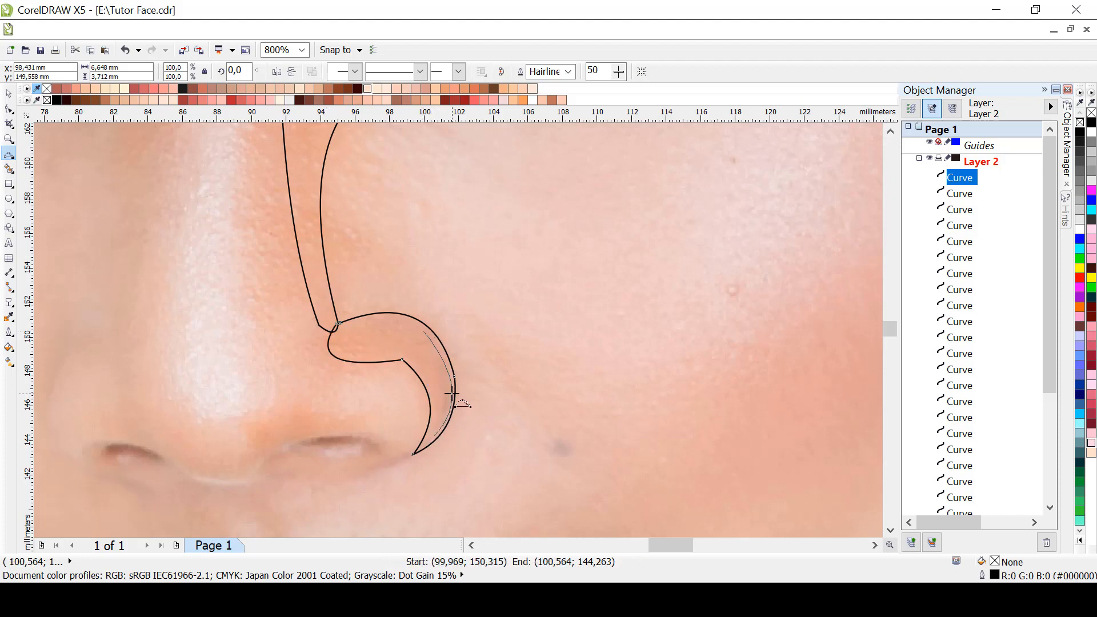
click(454, 393)
drag(434, 436, 423, 333)
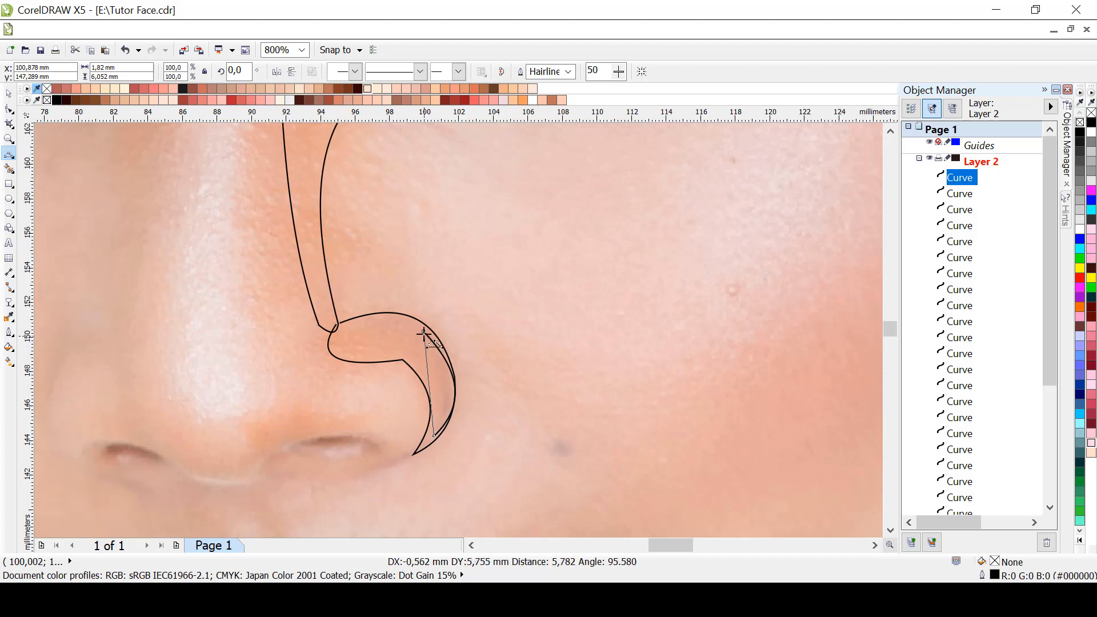
click(446, 392)
scroll(621, 387, down, 2)
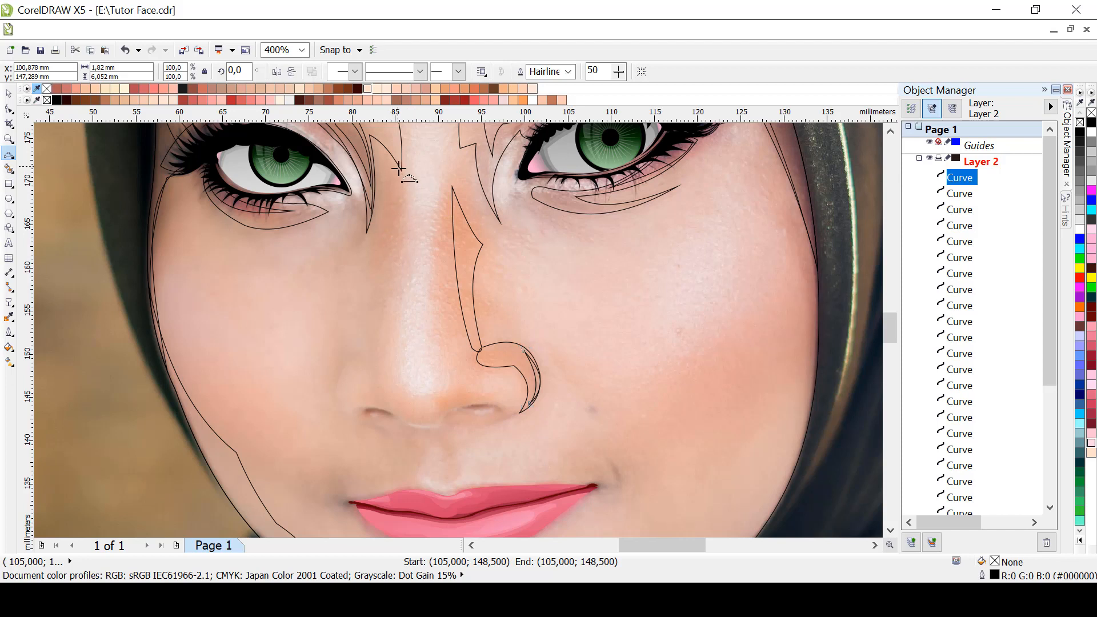
Draw a narrow closed 3-point curve shape about 22 mm long down the left-hand side of the nose bridge
drag(398, 166, 399, 251)
click(402, 219)
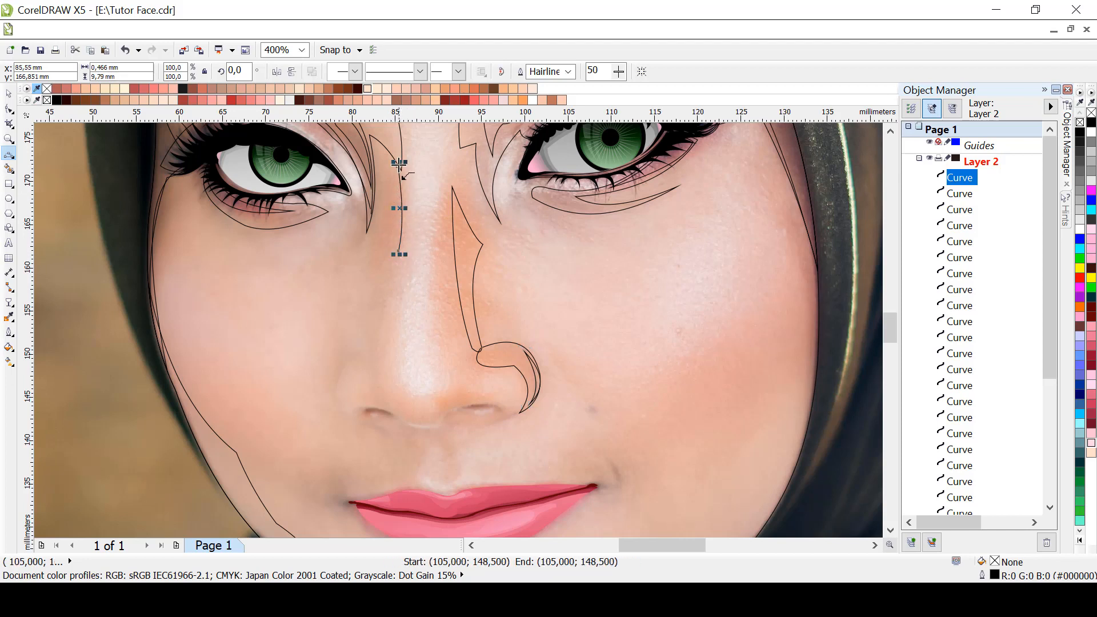
drag(398, 165, 374, 355)
click(383, 220)
click(385, 300)
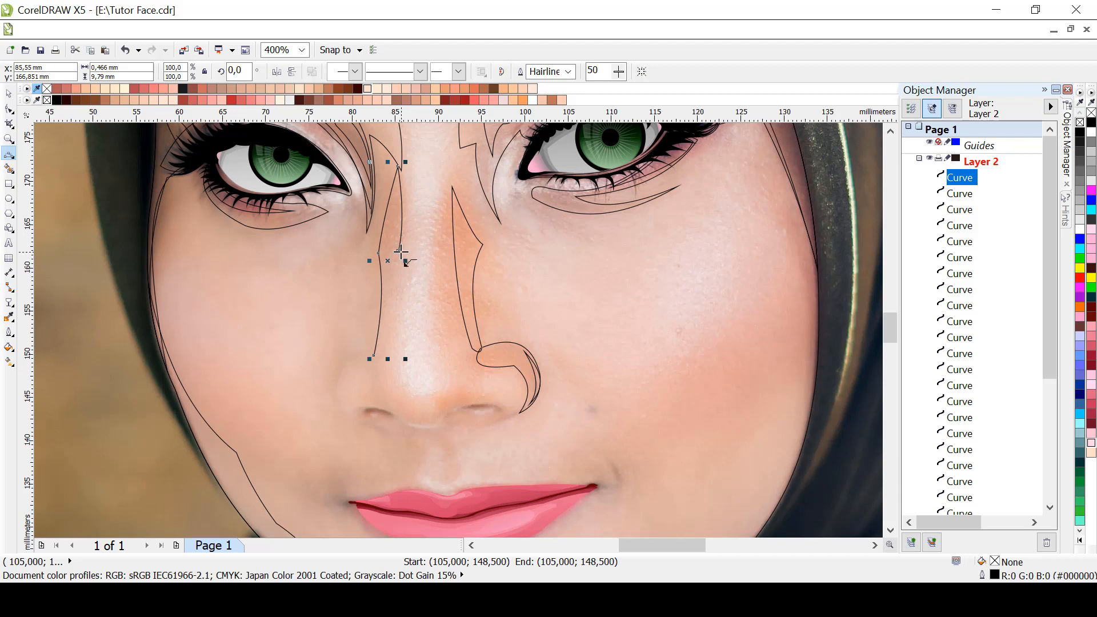
drag(401, 252, 374, 362)
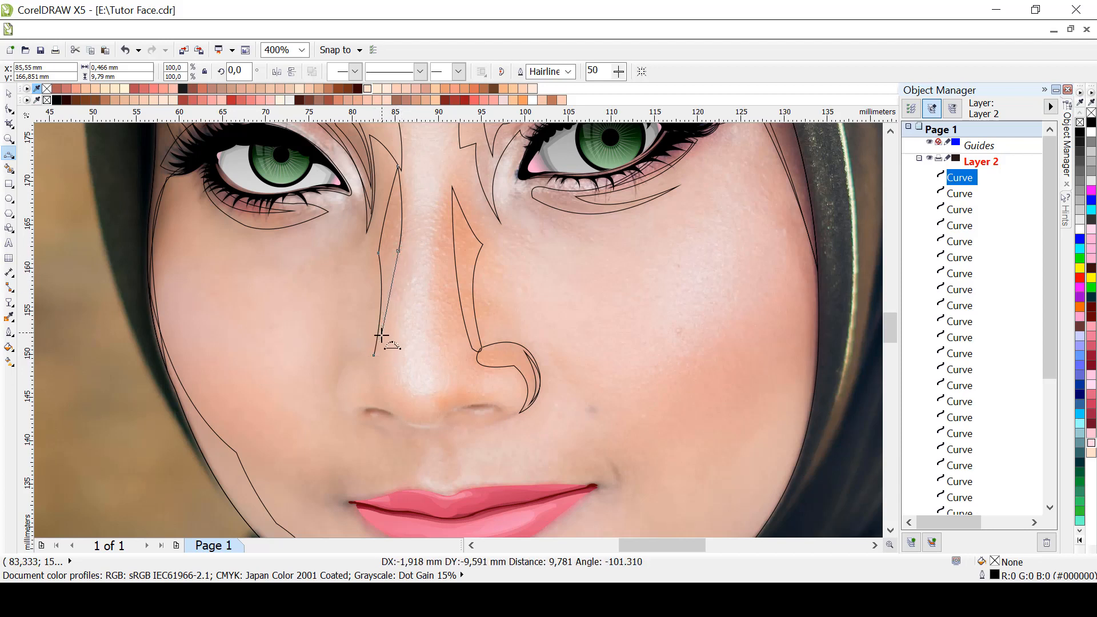
click(389, 316)
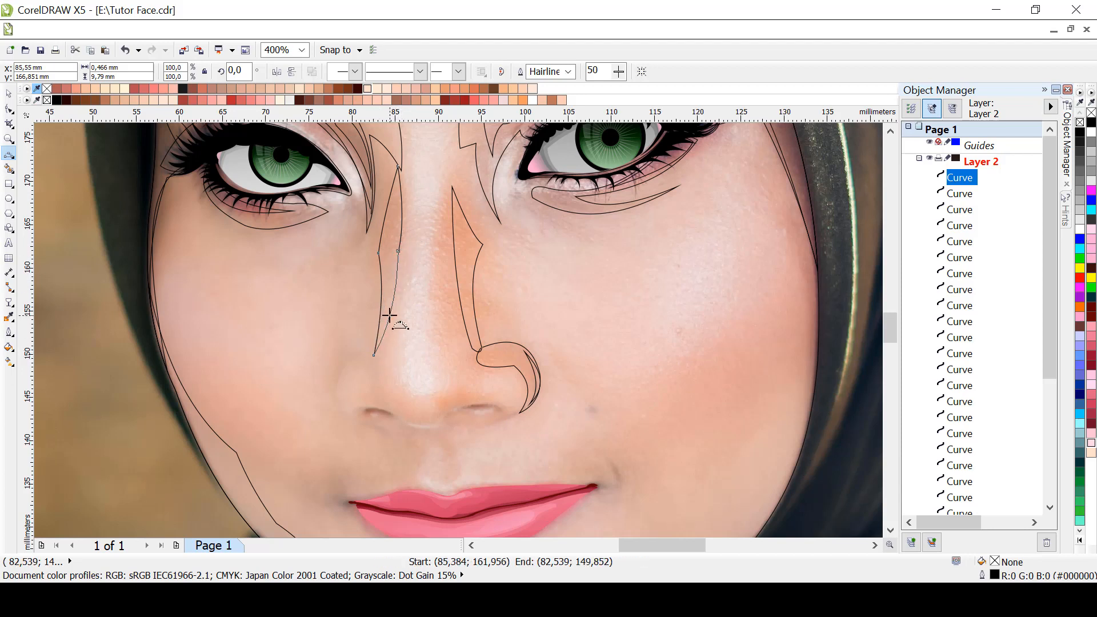
Draw the lower edge of the nose base shape with 3-point curves from the right-hand nostril wing, under both nostrils, up the left-hand wing
scroll(432, 460, up, 1)
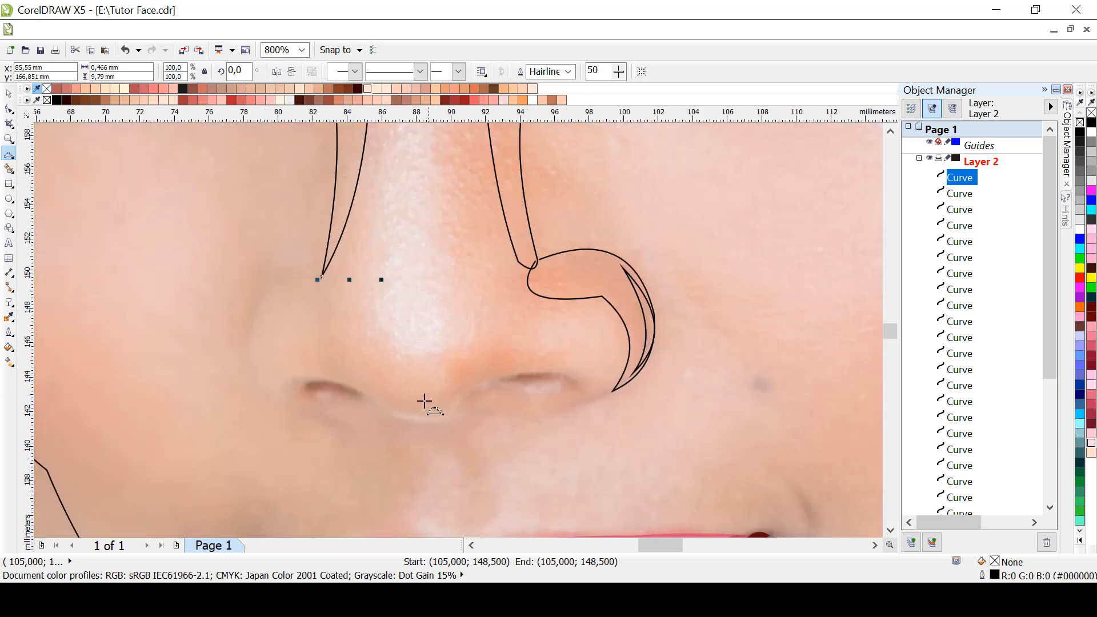
mouse_move(614, 390)
mouse_down()
mouse_move(581, 411)
mouse_move(420, 428)
mouse_move(313, 411)
mouse_move(330, 420)
mouse_up()
click(564, 413)
click(419, 426)
click(331, 408)
click(339, 425)
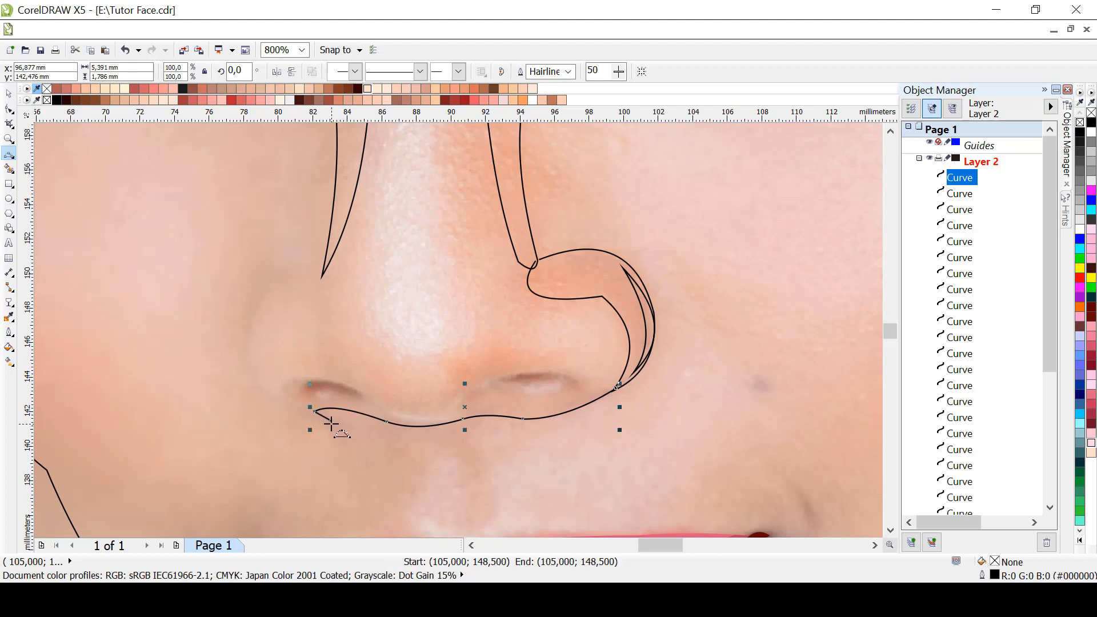
drag(246, 381, 244, 354)
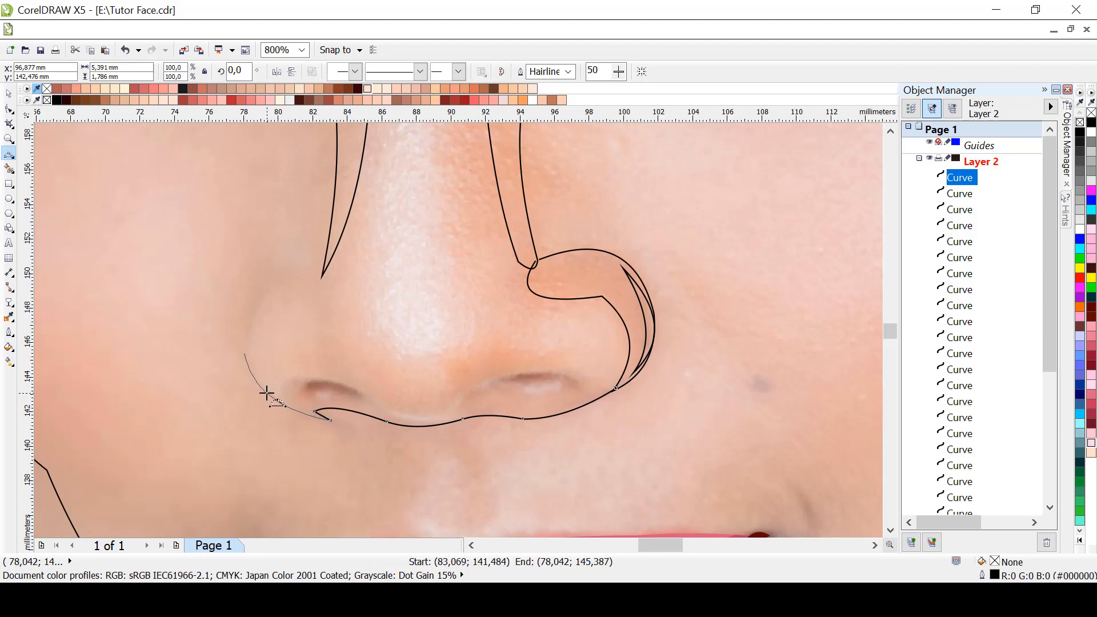
click(256, 391)
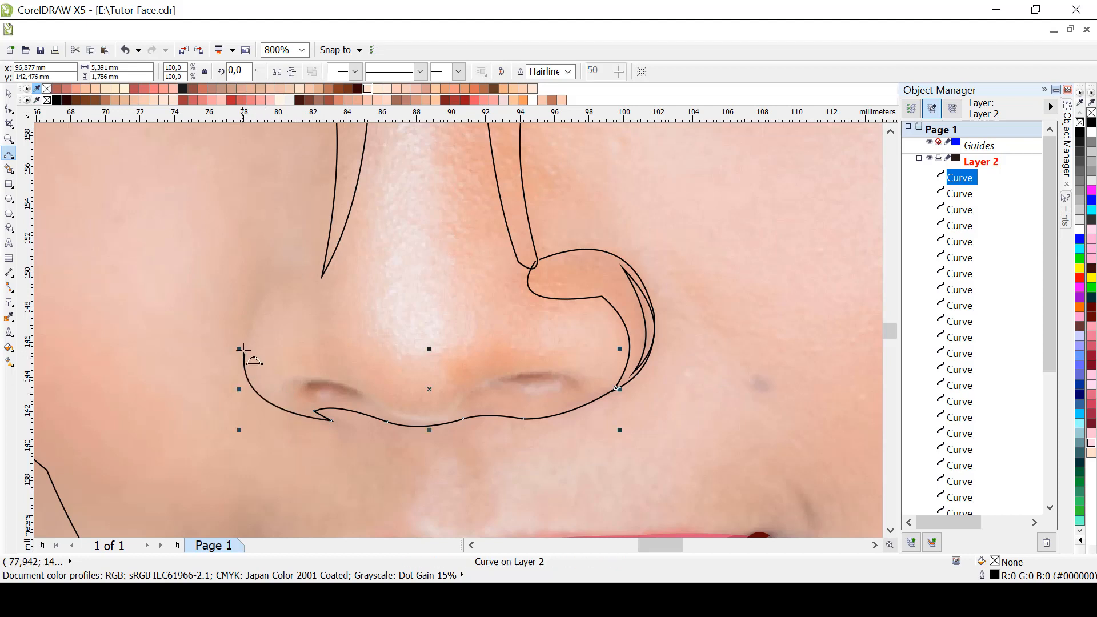
Close the nose base shape with 3-point curves from the left-hand wing over both nostrils back to the right-hand wing
drag(244, 354, 616, 389)
click(301, 376)
click(383, 390)
click(419, 407)
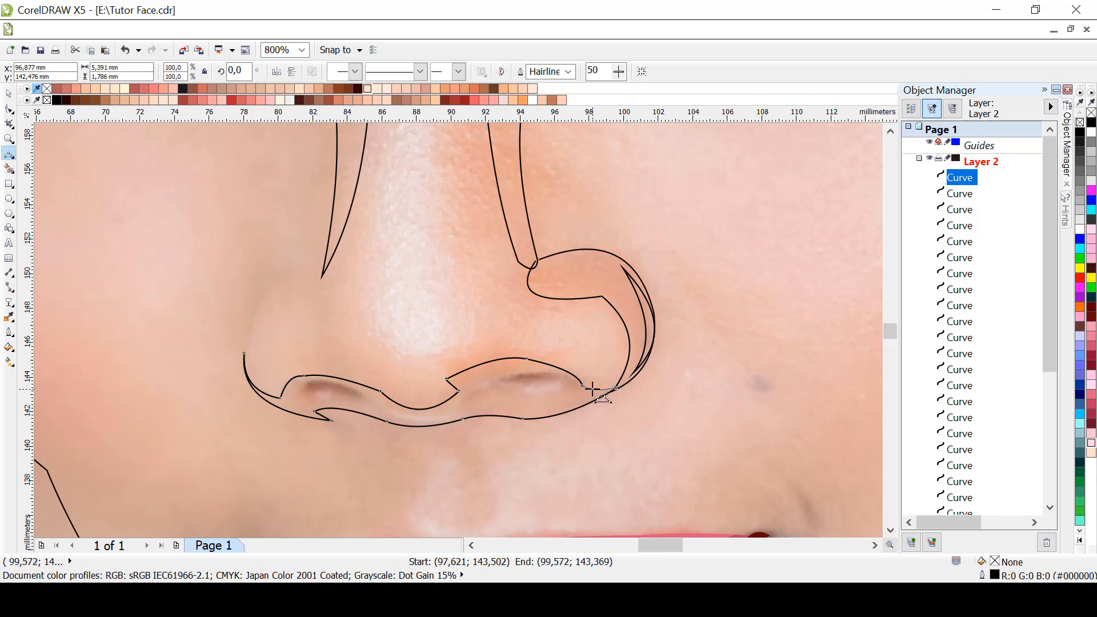
click(593, 389)
Draw a closed 3-point curve outline around the right-hand nostril, over its upper rim and back along the hooked lower rim
scroll(554, 410, up, 1)
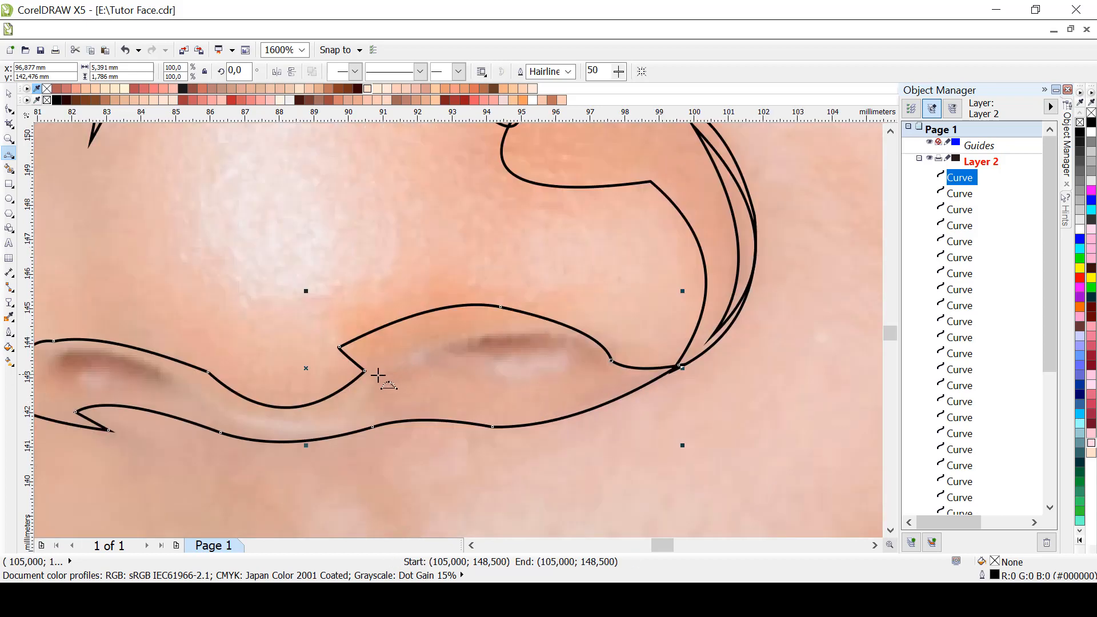
mouse_move(369, 382)
mouse_down()
mouse_move(548, 333)
mouse_move(612, 373)
mouse_move(660, 374)
mouse_move(566, 404)
mouse_move(568, 352)
mouse_move(440, 357)
mouse_move(358, 401)
mouse_up()
click(458, 337)
click(595, 352)
click(651, 373)
click(569, 405)
click(579, 371)
click(452, 363)
click(369, 383)
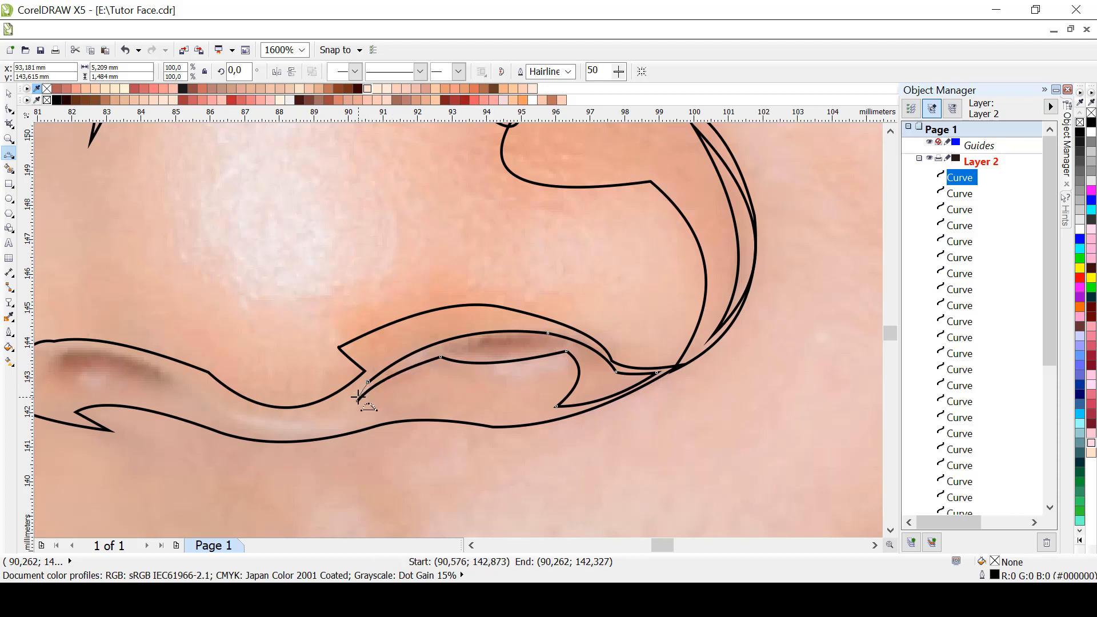
click(359, 395)
Draw a thin closed lens shape about 4 mm wide over the dark opening inside the right-hand nostril outline
drag(431, 352, 569, 345)
click(478, 341)
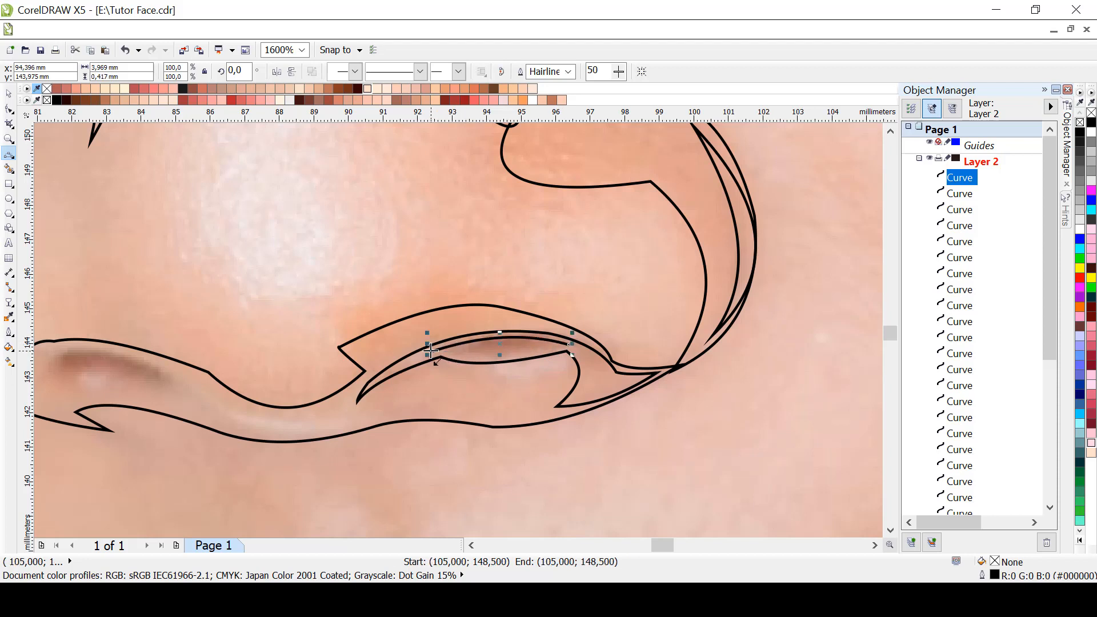
drag(431, 350, 568, 344)
click(498, 360)
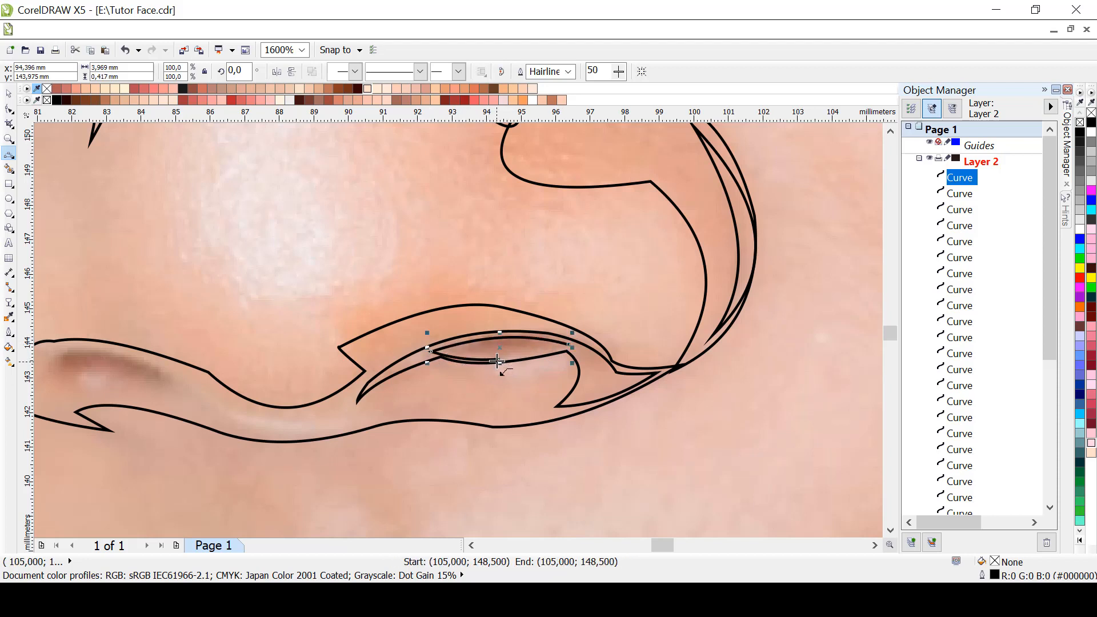
drag(497, 360, 565, 345)
click(569, 361)
Draw the upper edge of the left-hand nostril shape from its inner tip to the outer end, undoing and redrawing the middle segment
click(472, 545)
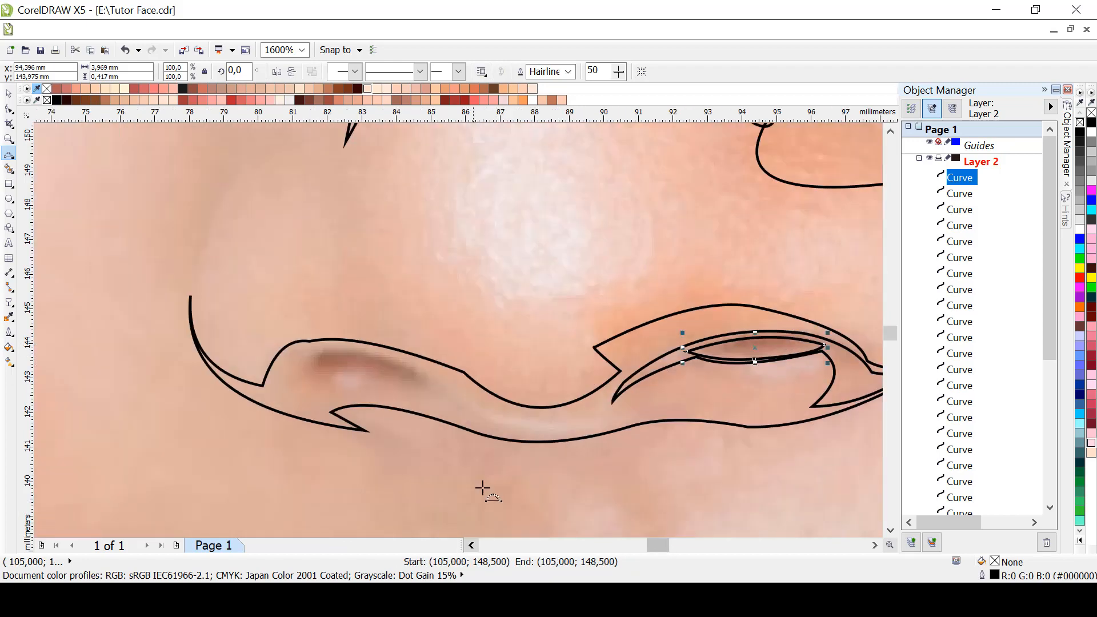
mouse_move(482, 408)
mouse_down()
mouse_move(420, 372)
mouse_move(305, 368)
mouse_up()
click(441, 385)
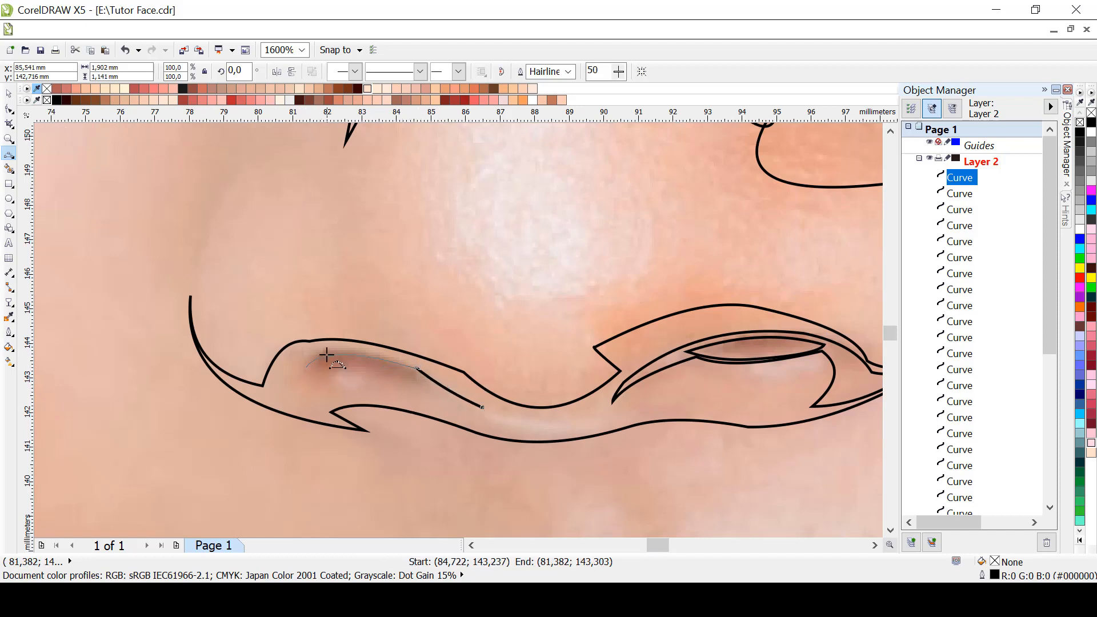
click(333, 354)
key(ctrl+z)
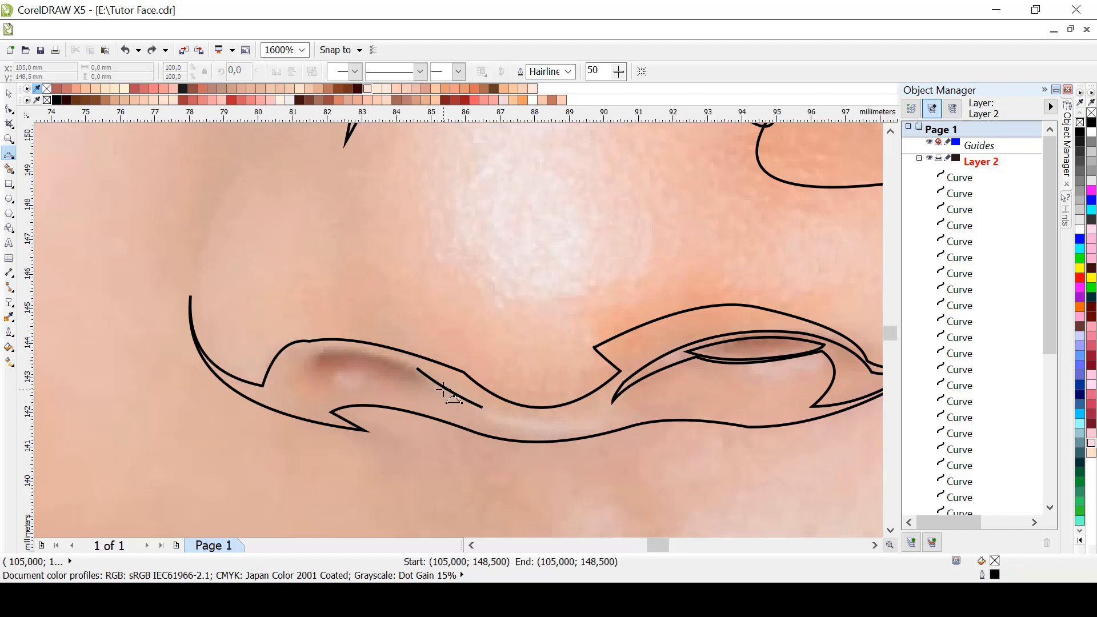
click(422, 373)
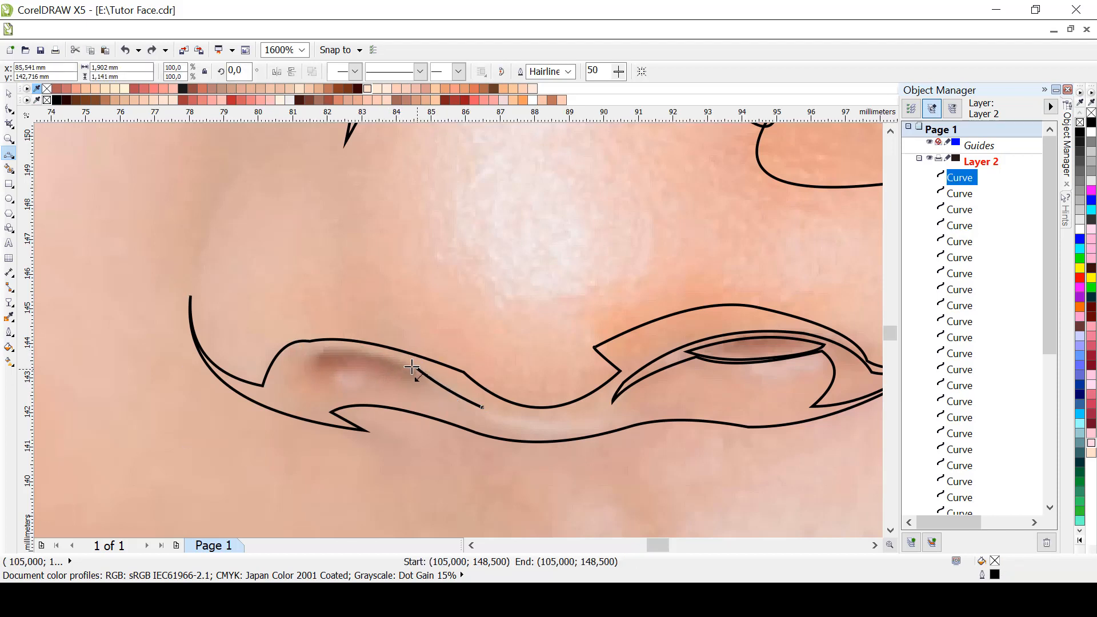
mouse_move(412, 368)
mouse_down()
mouse_move(314, 360)
mouse_move(321, 354)
mouse_move(279, 375)
mouse_up()
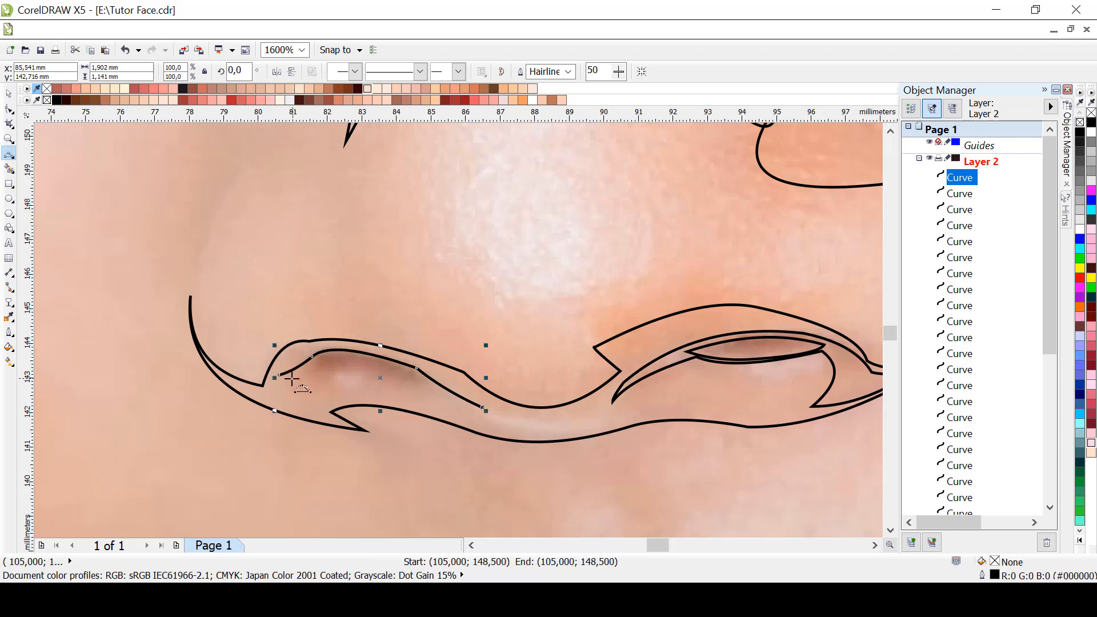
Close the left-hand nostril shape with 3-point curves along its lower rim, hooking inward and back to the inner tip
click(280, 376)
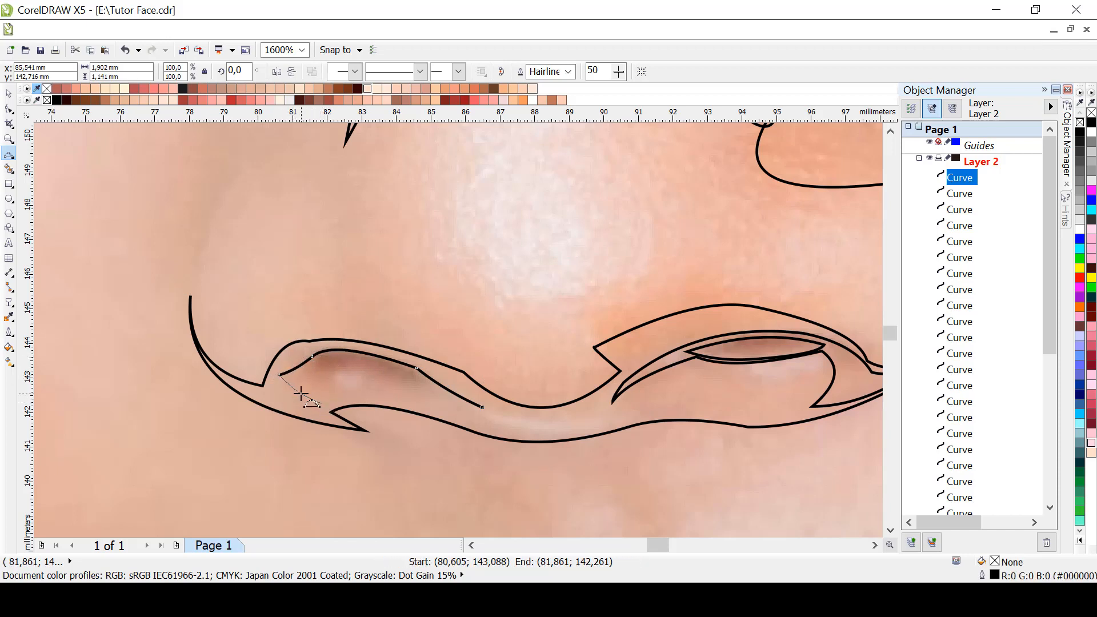
click(321, 404)
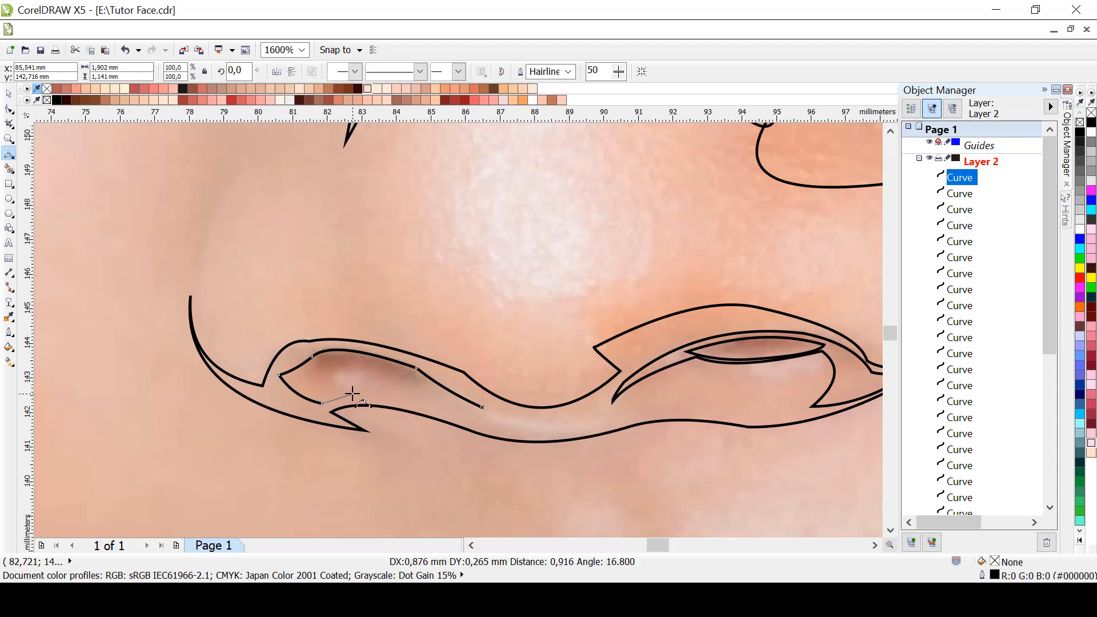
click(344, 399)
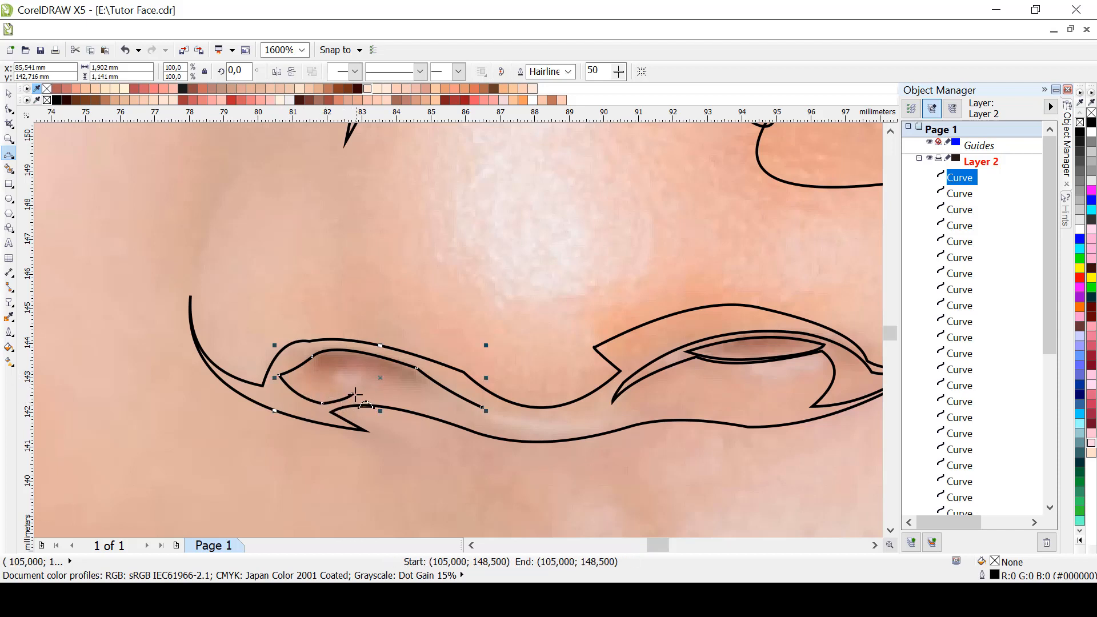
drag(352, 394, 376, 376)
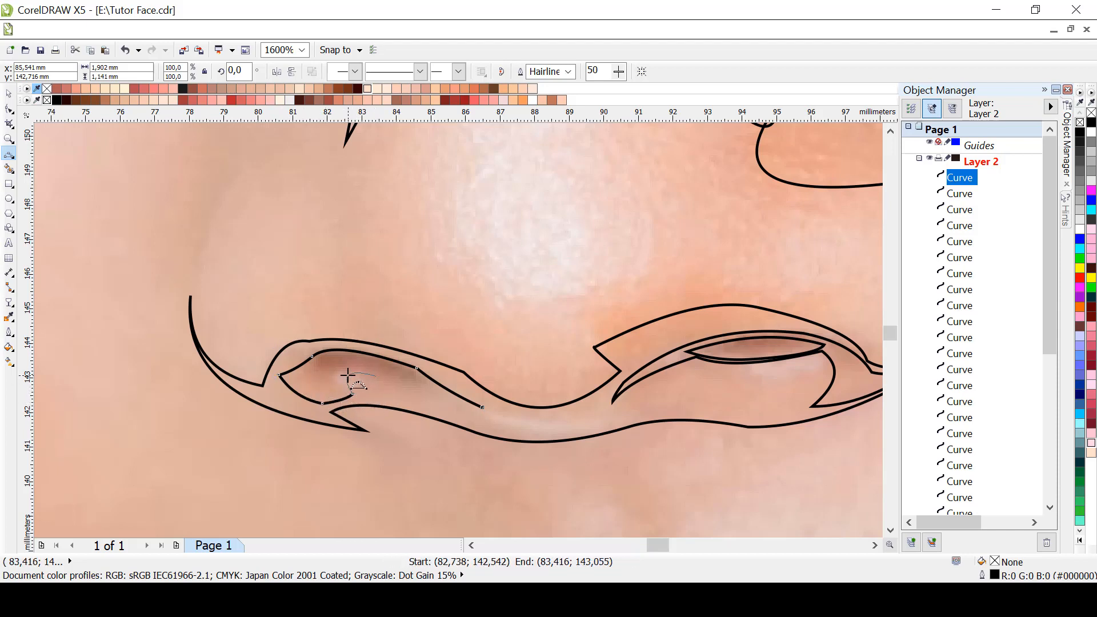
click(348, 376)
click(376, 376)
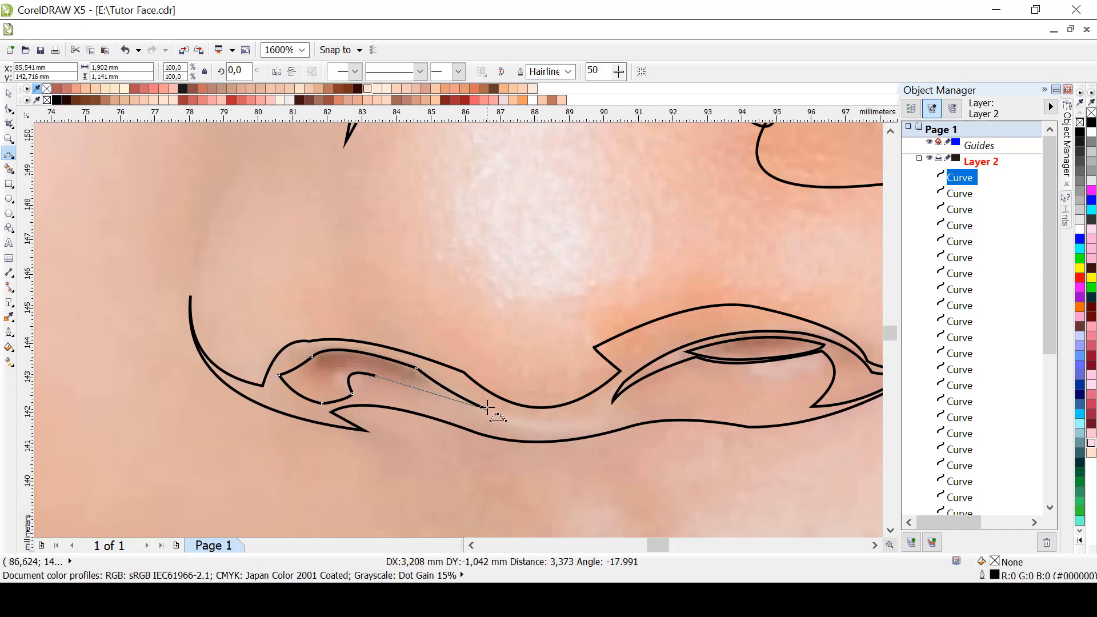
click(483, 407)
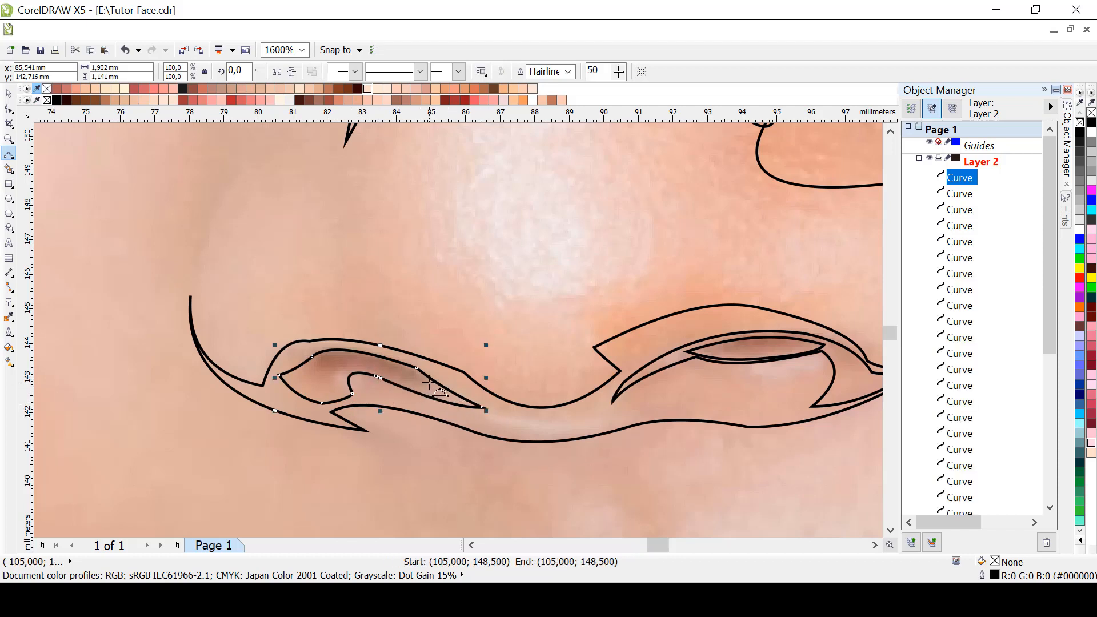
Draw a smaller closed 3-point curve shape about 3 mm wide over the dark opening inside the left-hand nostril outline
click(430, 383)
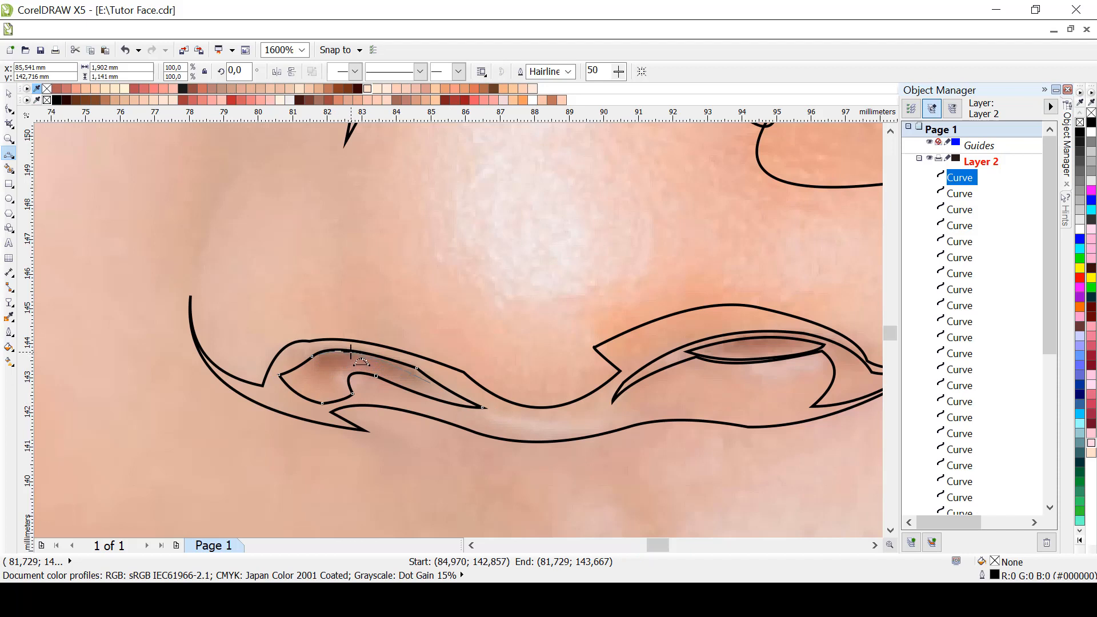
click(318, 353)
click(319, 355)
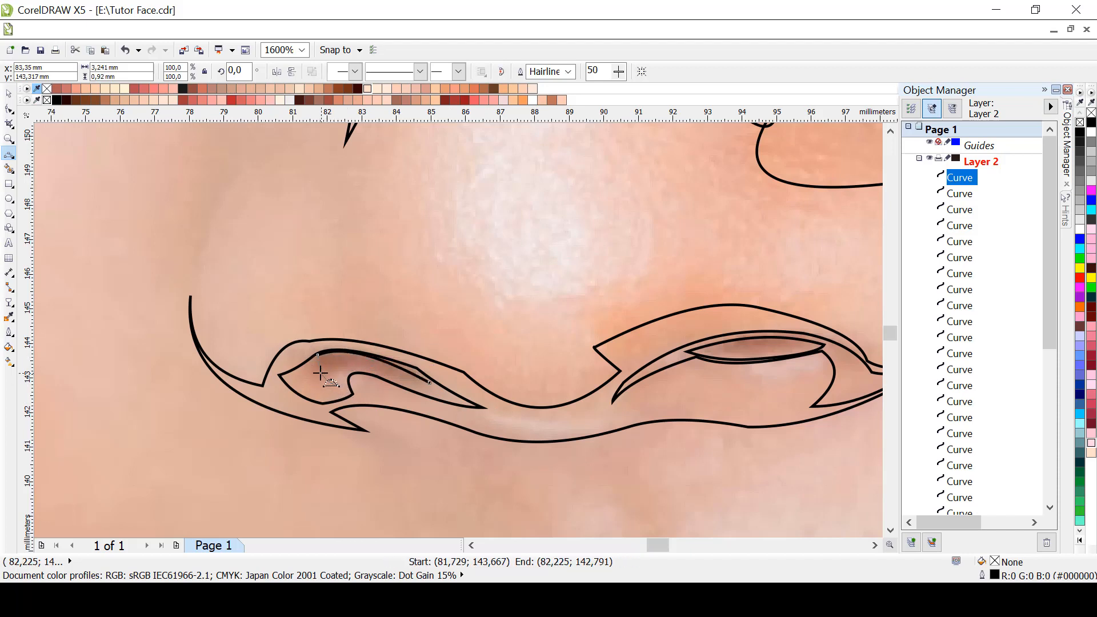
click(315, 372)
drag(334, 385, 370, 371)
click(367, 374)
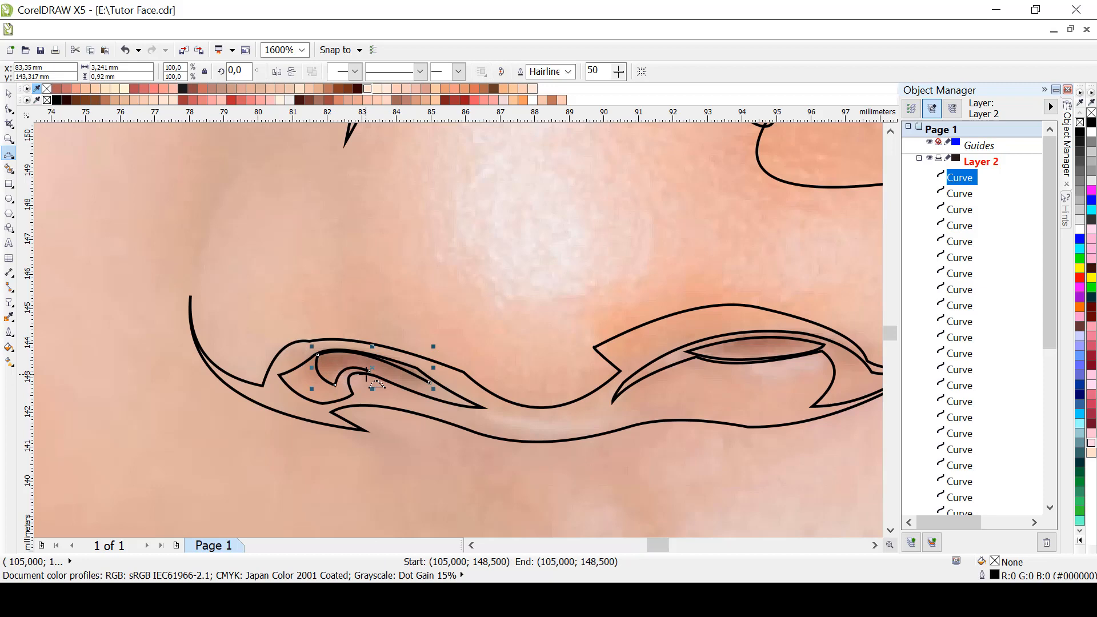
click(429, 382)
Draw a closed, hooked 3-point curve shape about 6 mm tall in the groove between the nose and the upper lip
drag(893, 333, 893, 336)
scroll(796, 345, down, 1)
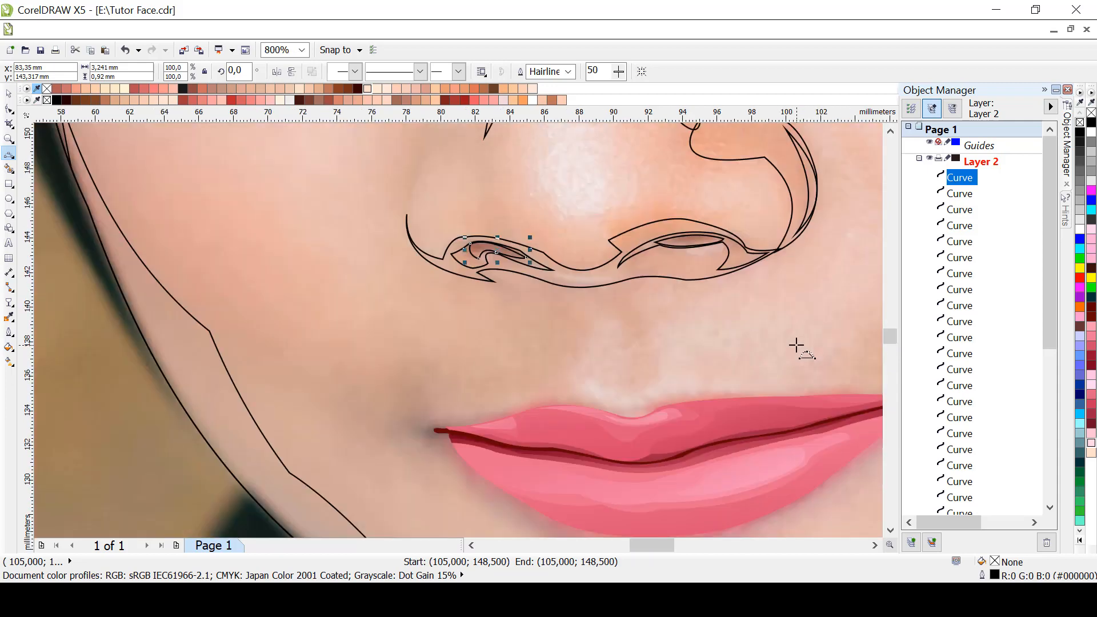
click(628, 294)
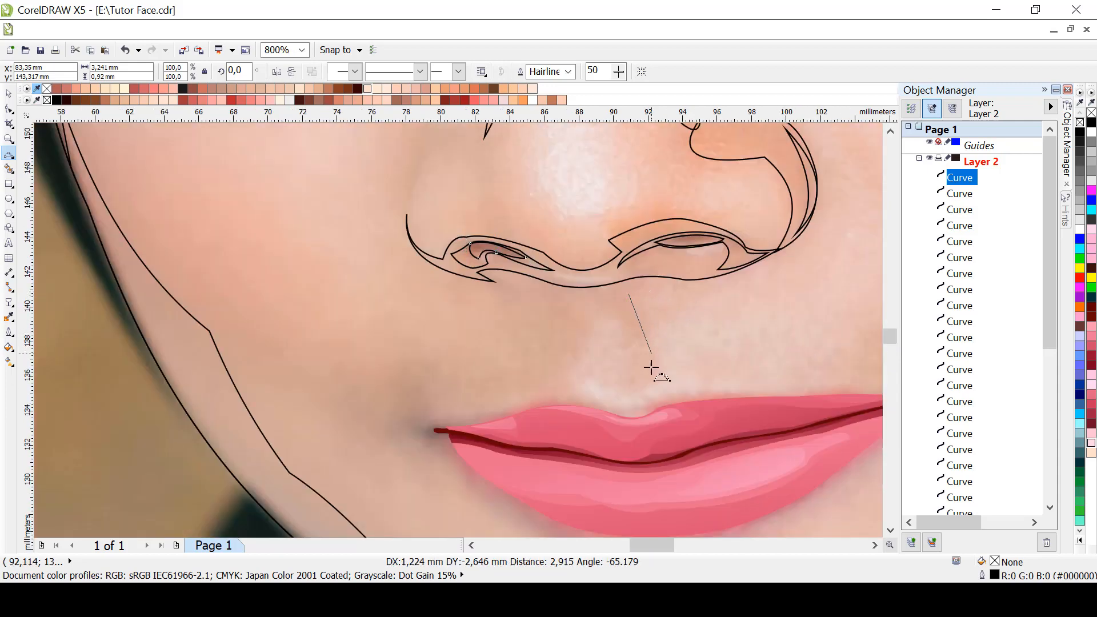
mouse_move(651, 380)
mouse_down()
mouse_move(656, 362)
mouse_move(632, 392)
mouse_move(607, 377)
mouse_move(631, 345)
mouse_move(626, 296)
mouse_up()
click(621, 372)
click(663, 314)
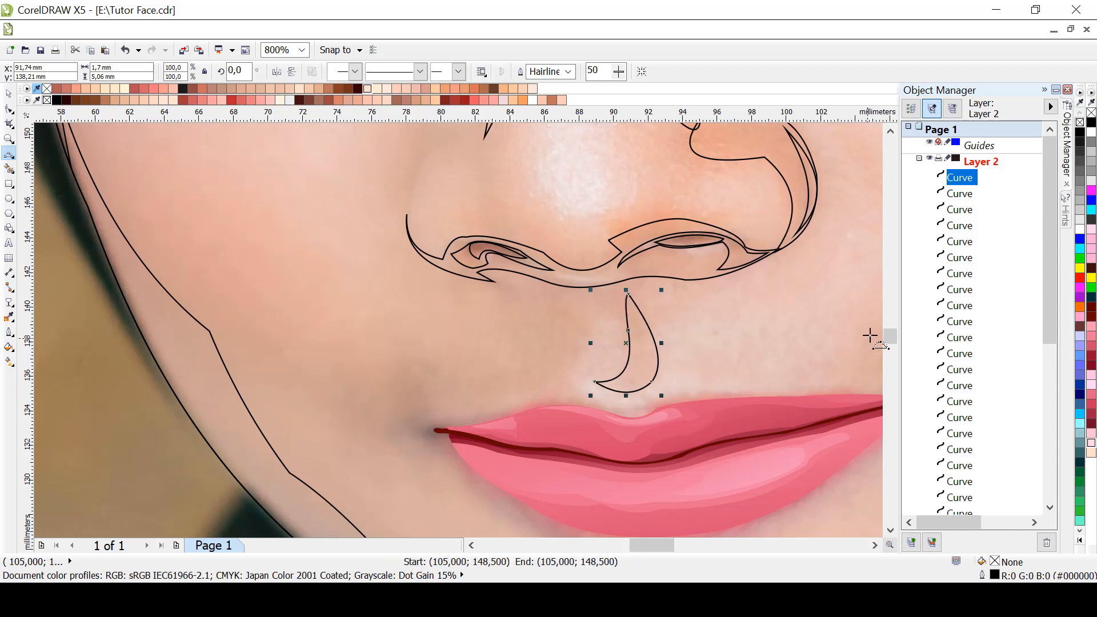
Start a lip outline with 3-point curves along the right-hand upper lip edge, peaking above the mouth corner and hooking back beneath it
scroll(890, 343, down, 2)
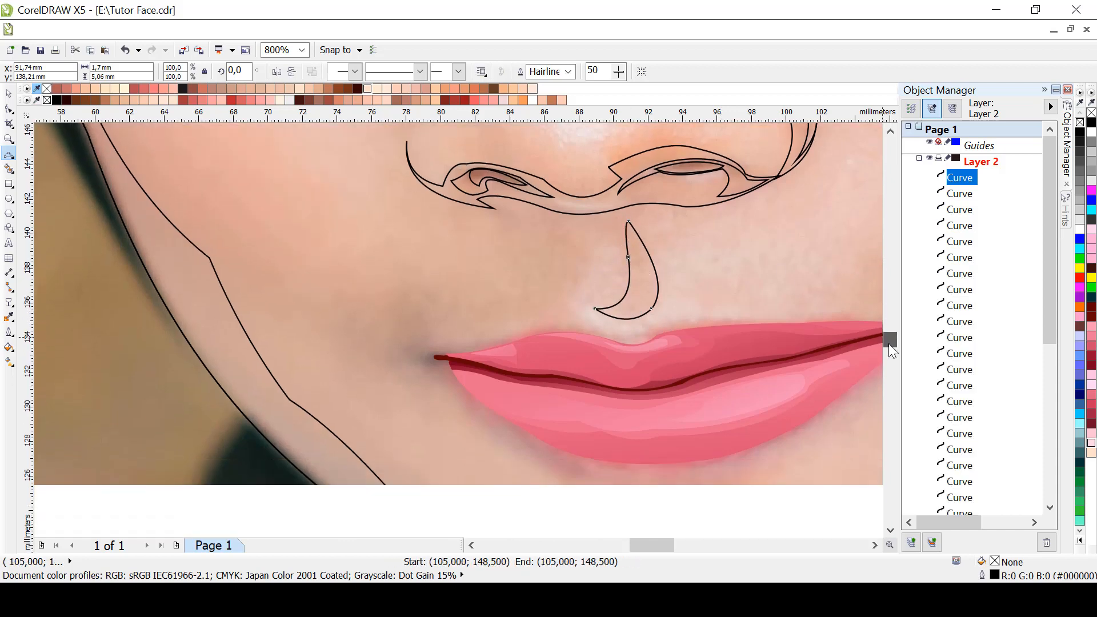
click(874, 545)
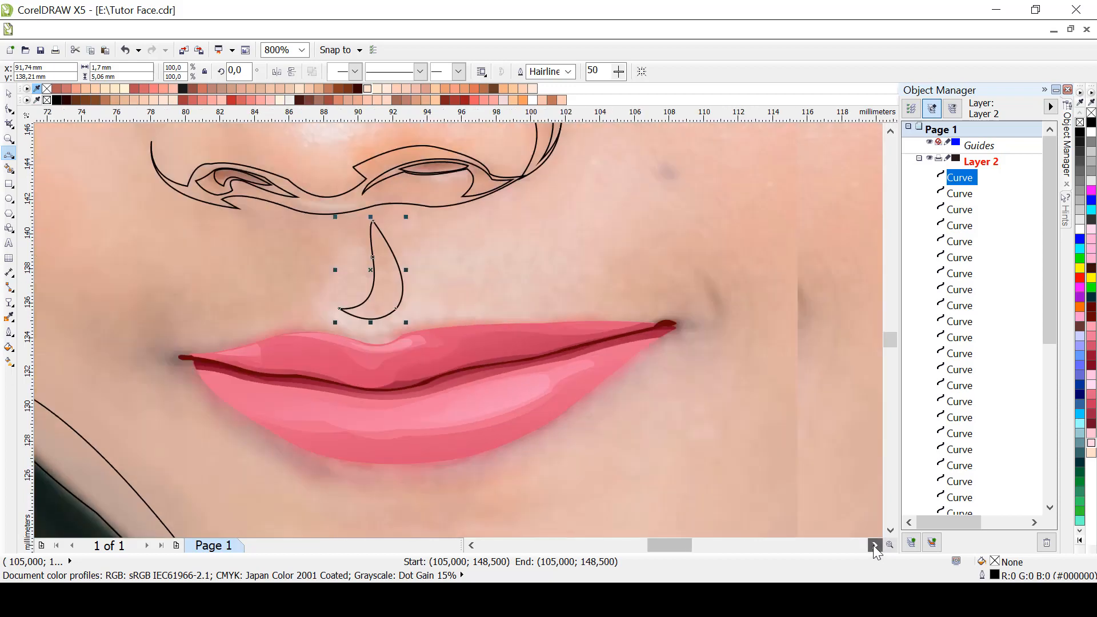
click(580, 320)
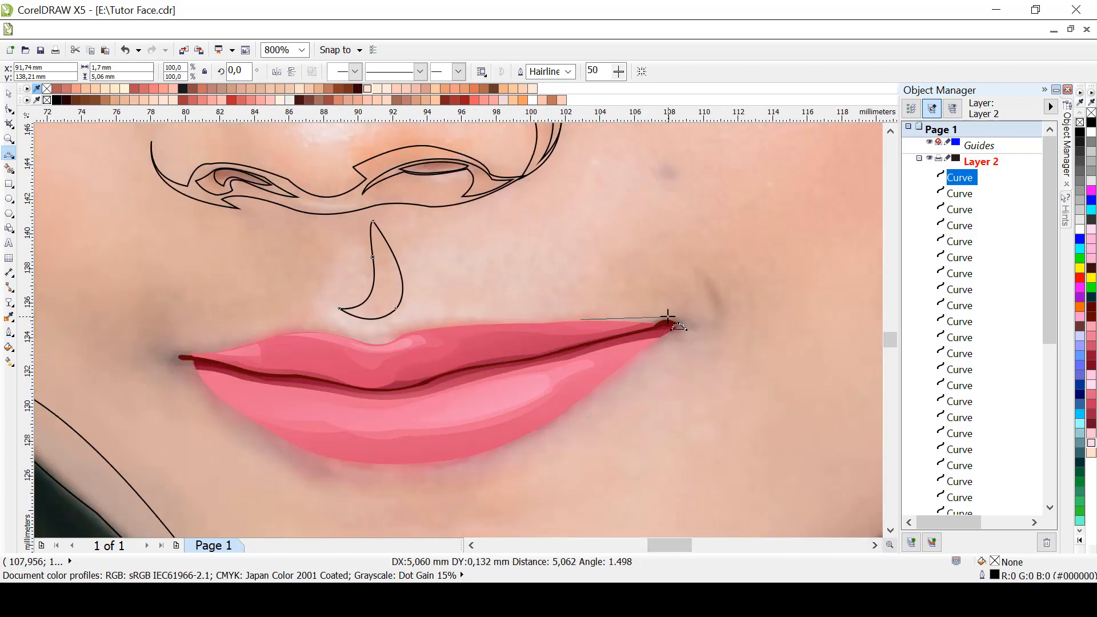
click(668, 318)
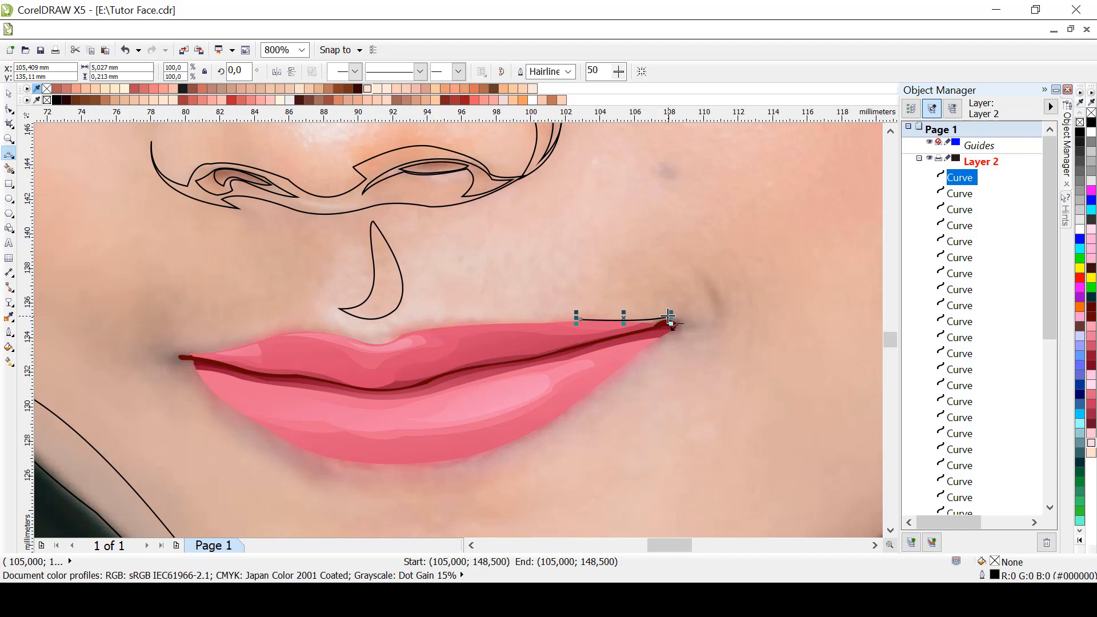
click(687, 301)
click(688, 300)
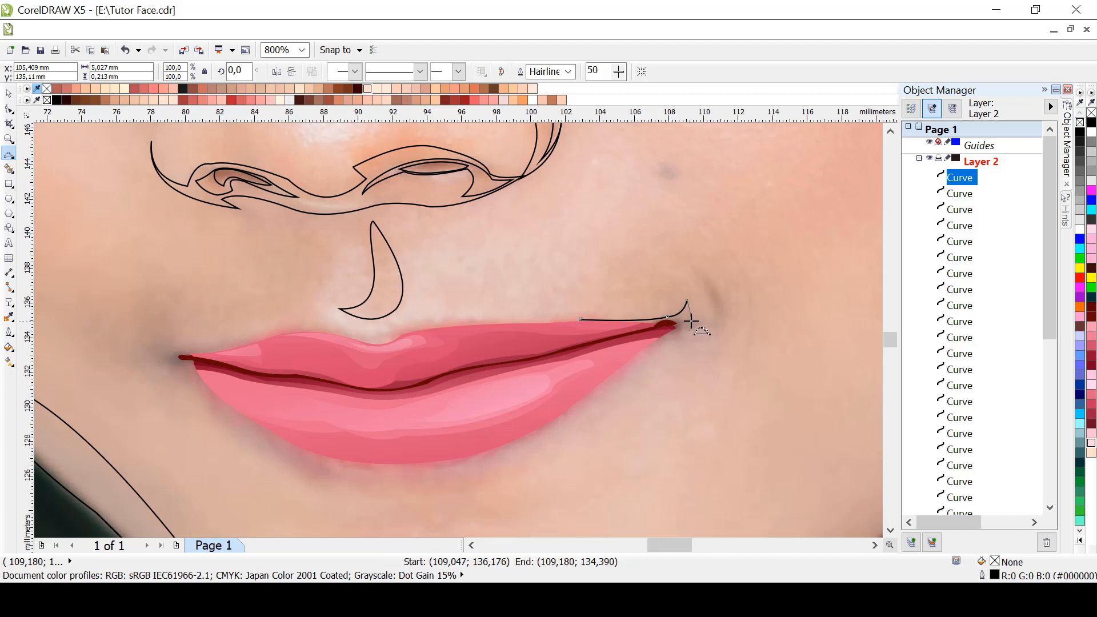
click(690, 327)
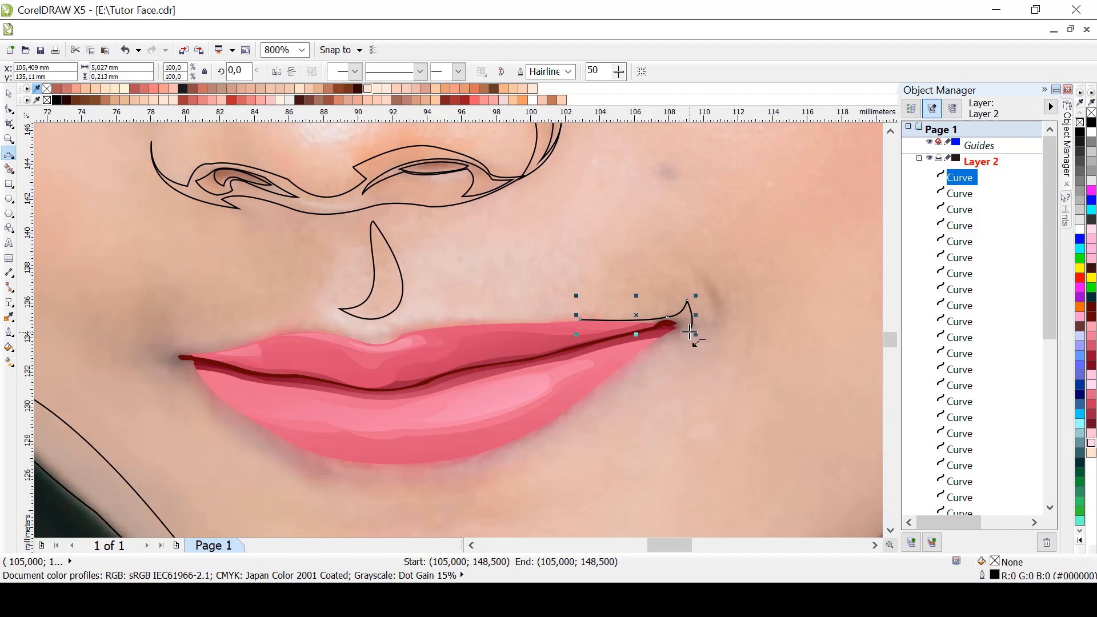
click(646, 347)
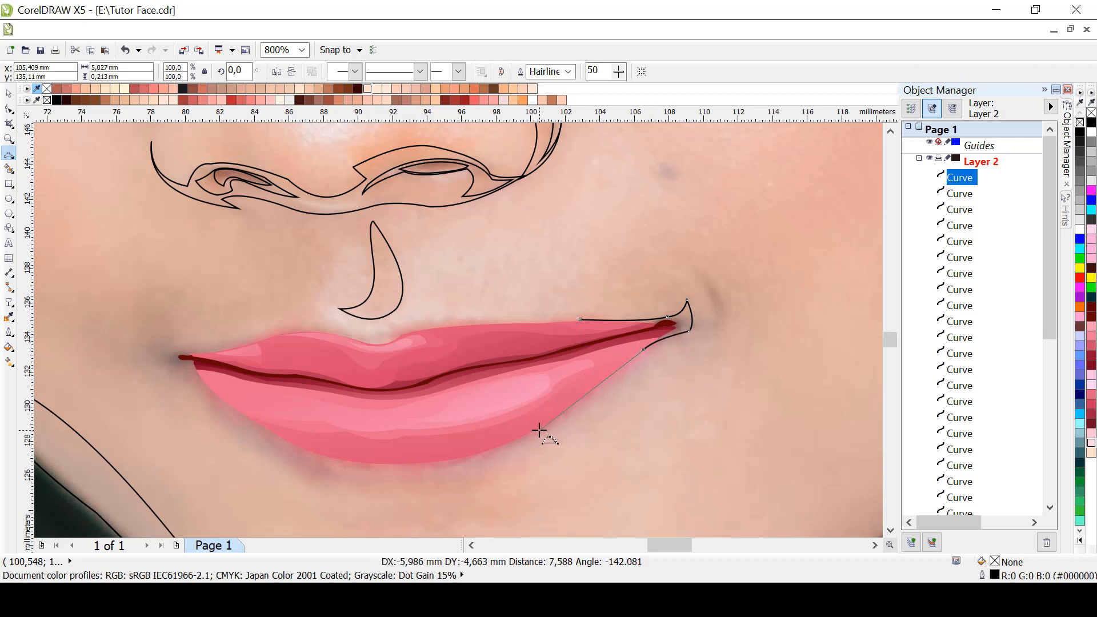
Continue the lip outline with 3-point curves along the lower lip edge, ending in a short notch below its left-hand half
mouse_move(539, 432)
mouse_down()
mouse_move(559, 420)
mouse_move(540, 429)
mouse_up()
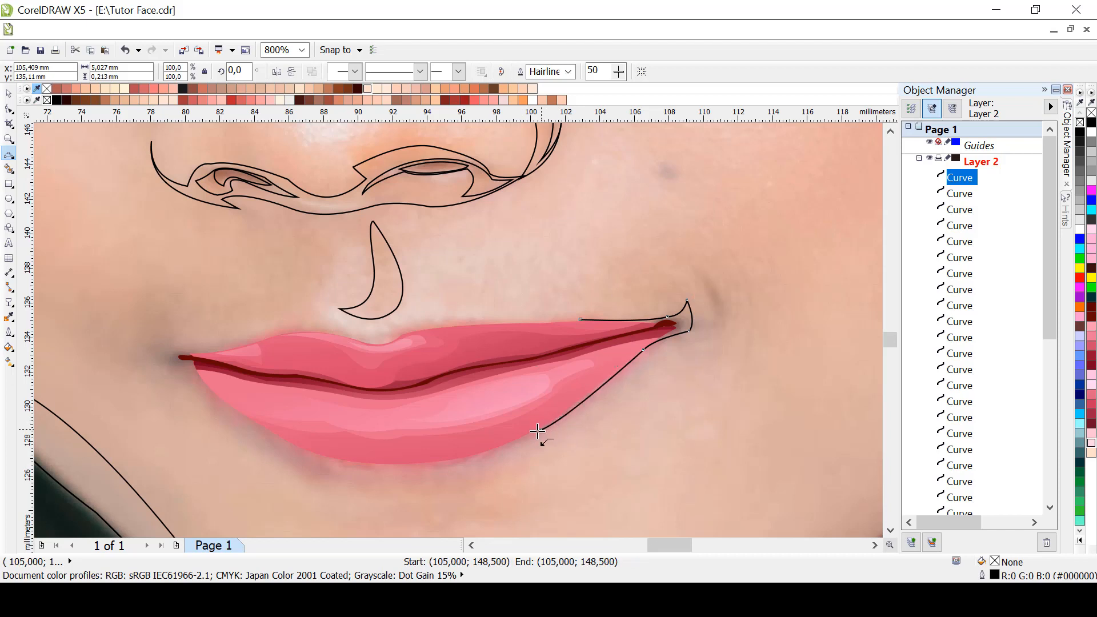
drag(387, 464, 454, 460)
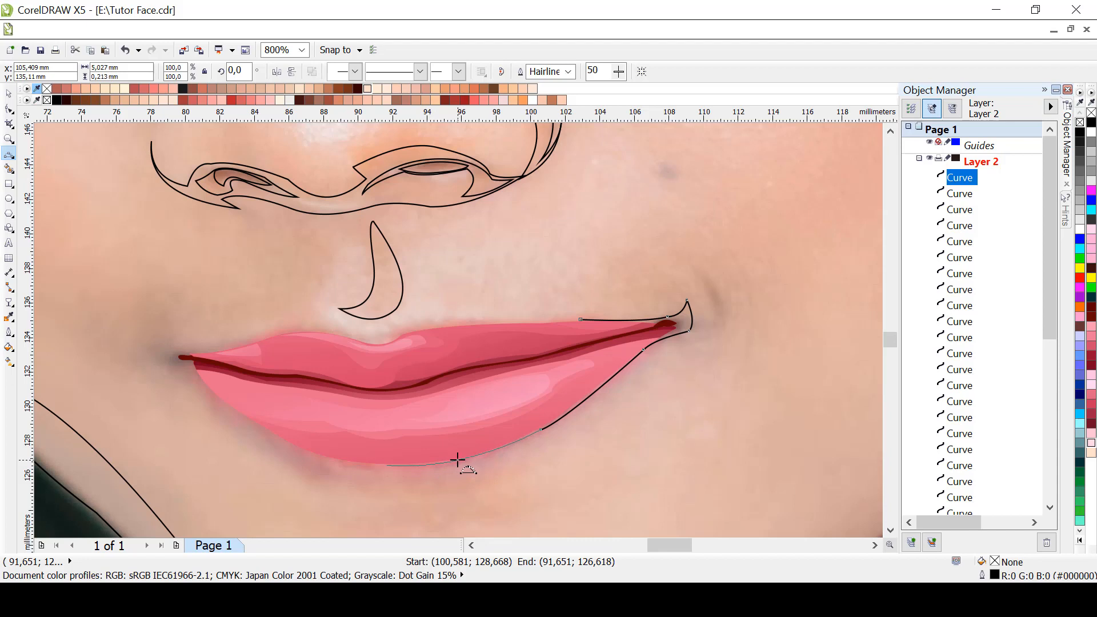
click(452, 461)
drag(387, 465, 324, 461)
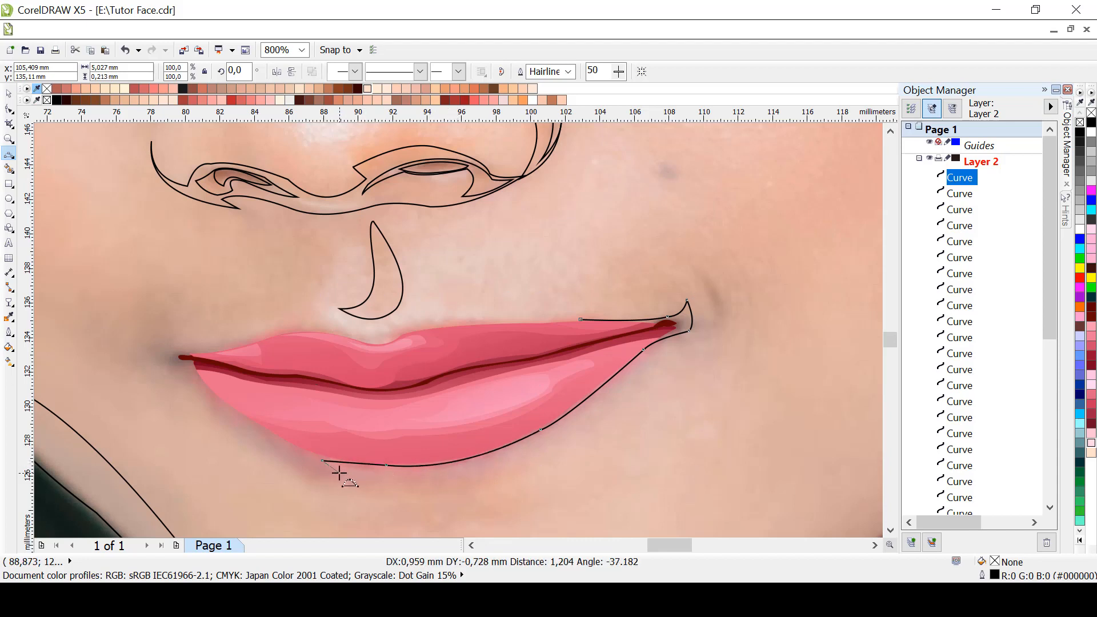
click(339, 473)
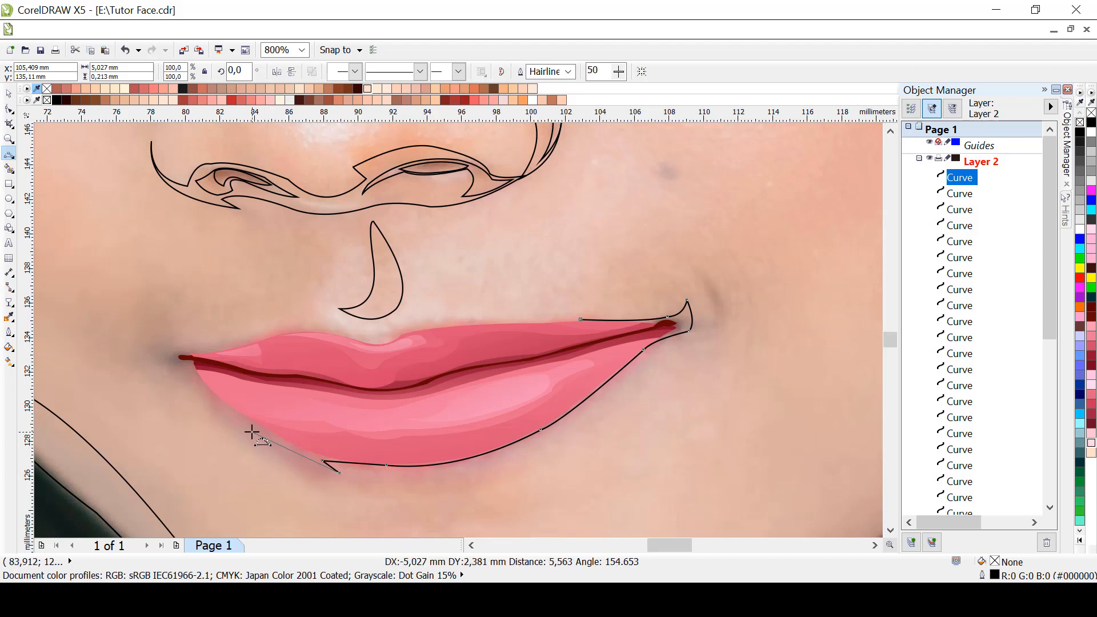
Extend the lip outline from the notch up the shaded left-hand lower lip edge to just below the mouth corner
drag(254, 428, 198, 385)
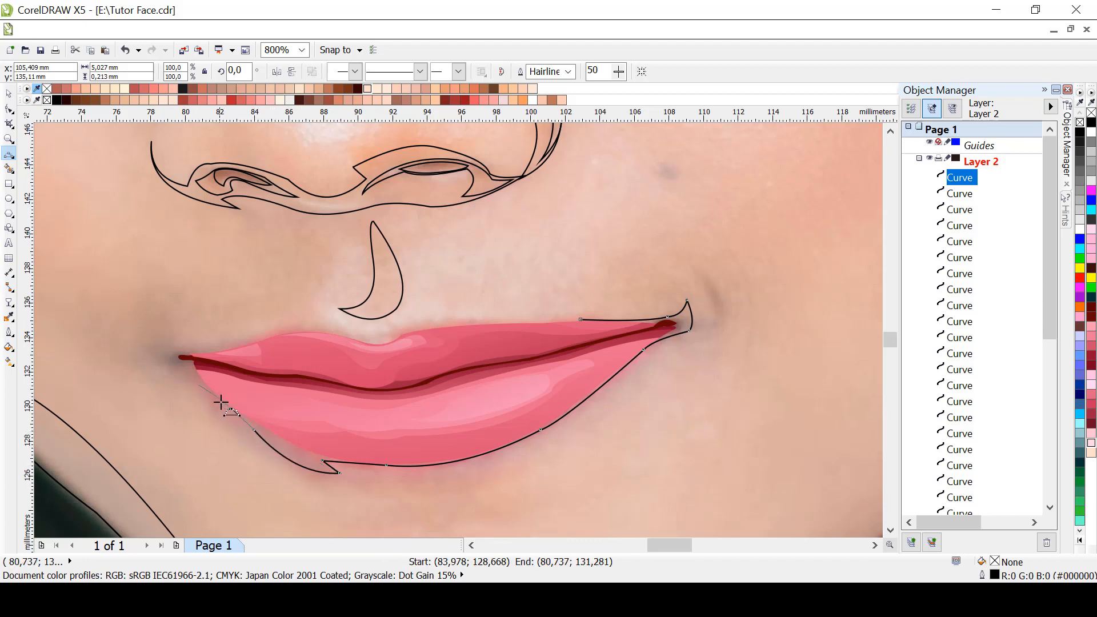
click(224, 417)
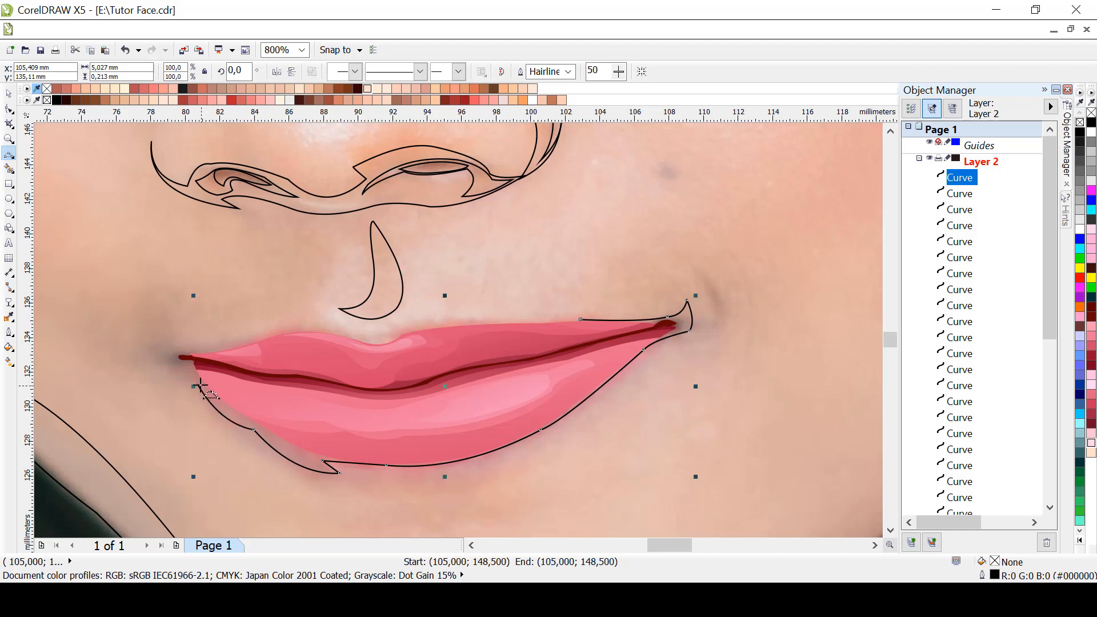
drag(198, 385, 183, 368)
click(183, 368)
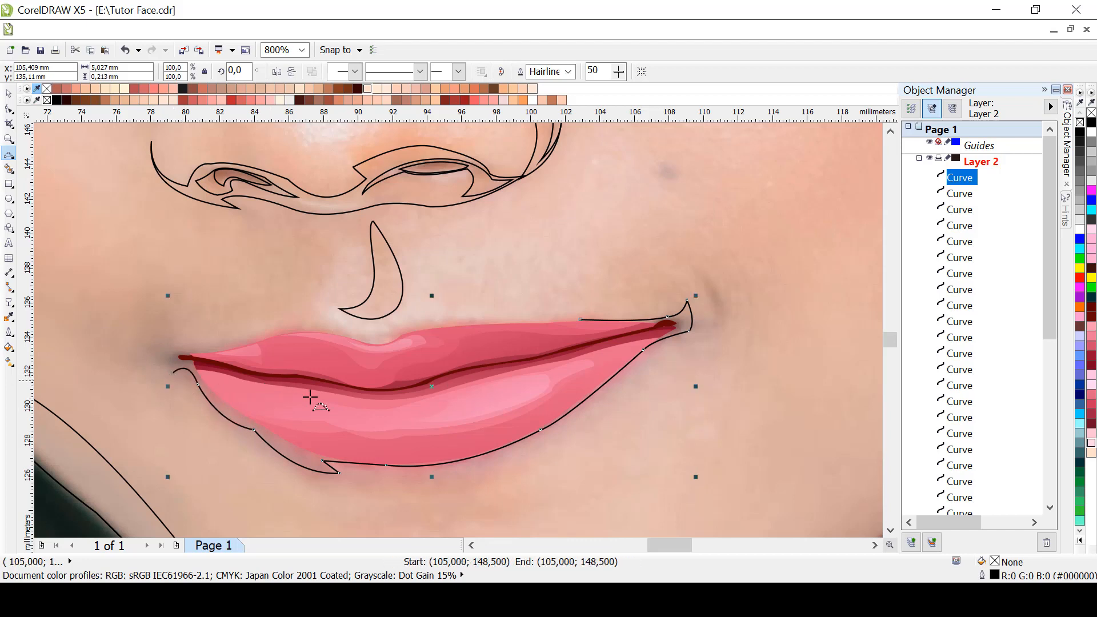
Wrap the lip outline around the shadow at the left-hand mouth corner, peaking above it and returning to the upper lip
click(471, 547)
click(471, 547)
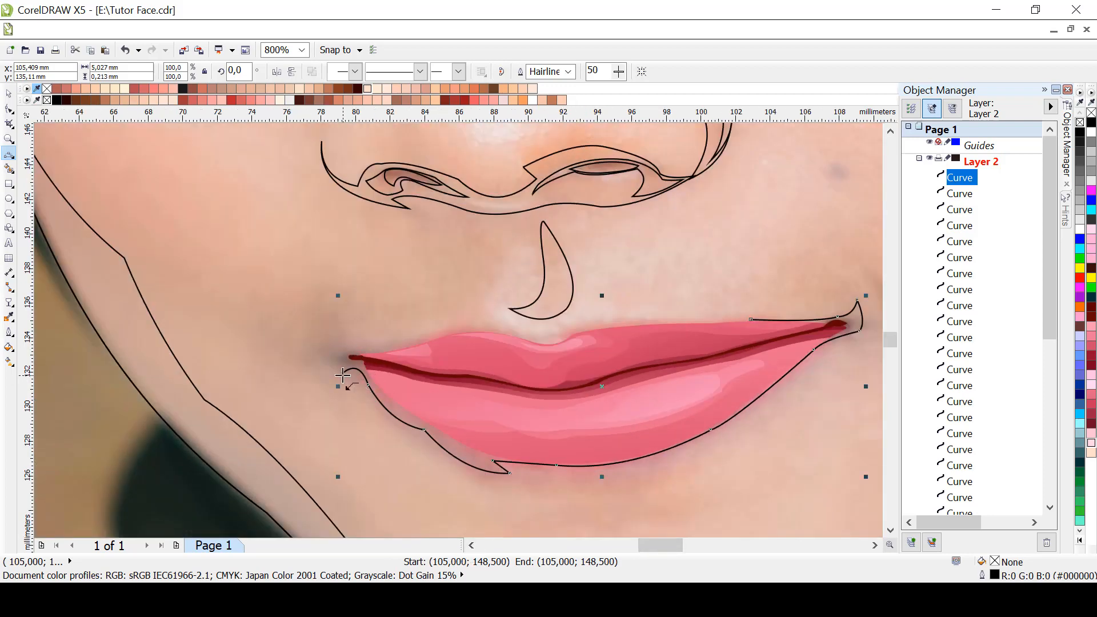
drag(343, 375, 364, 350)
click(314, 355)
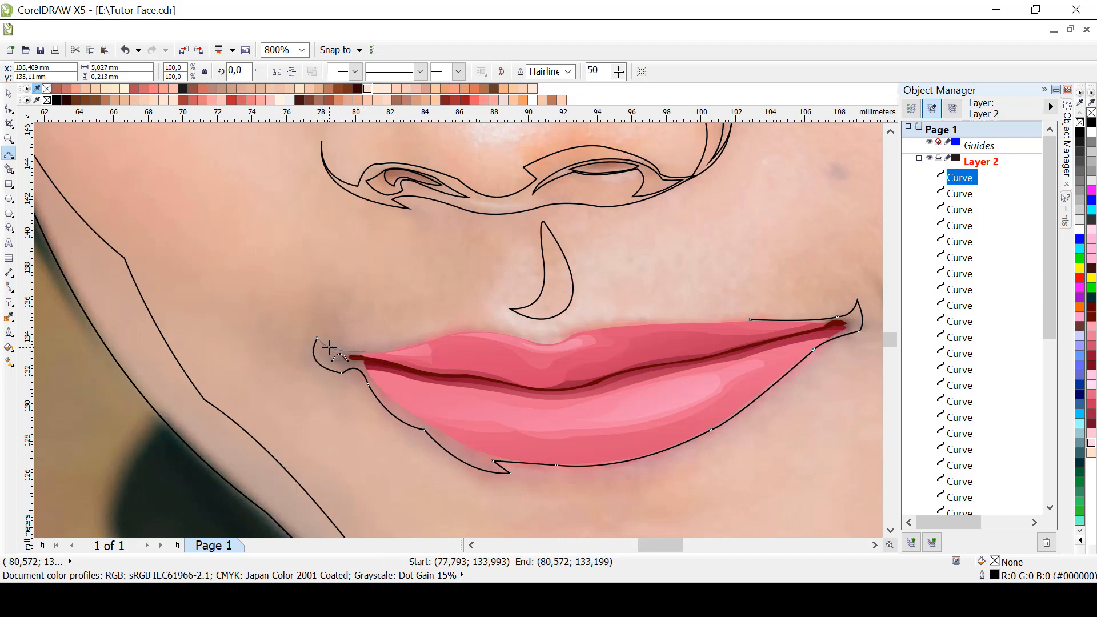
click(328, 346)
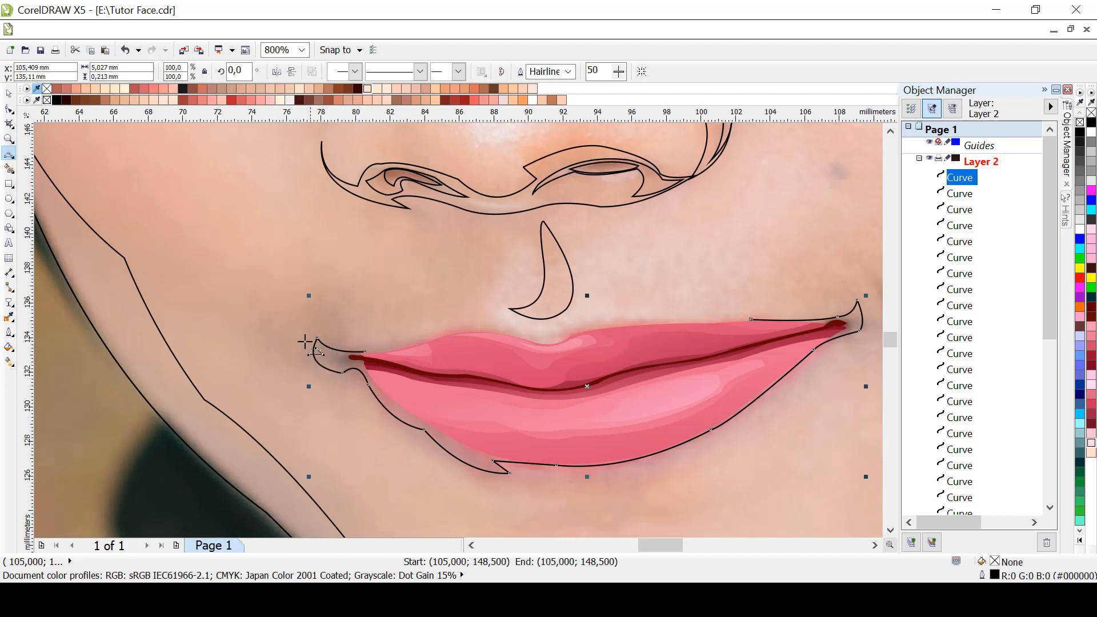
Trace the upper lip edge with 3-point curves, over the left-hand peak and through the central dip, back to the outline's start
drag(365, 351, 750, 320)
click(410, 343)
click(471, 330)
click(551, 343)
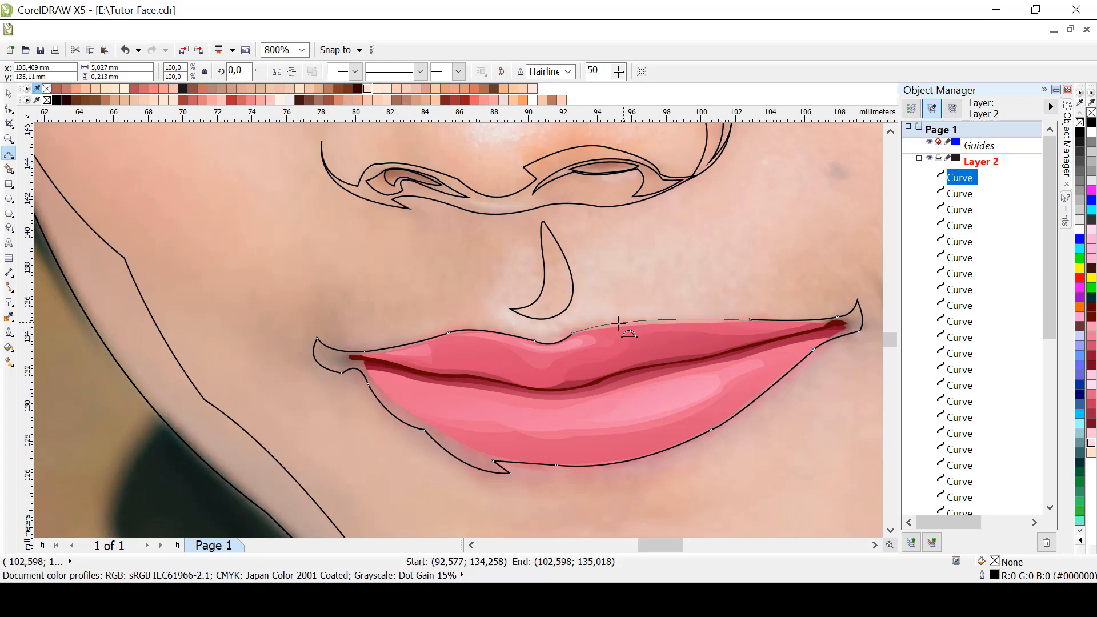
click(597, 326)
Draw a small closed 3-point curve shape about 2.5 mm wide around the dark right-hand mouth corner
click(875, 545)
click(874, 545)
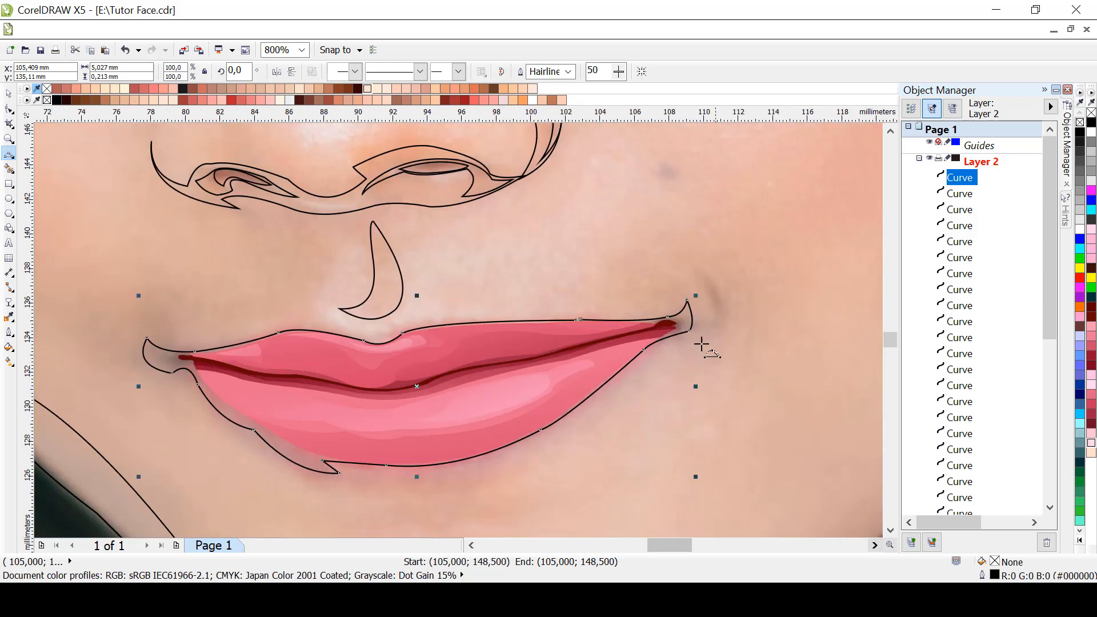
scroll(697, 343, up, 1)
drag(510, 292, 519, 322)
click(563, 284)
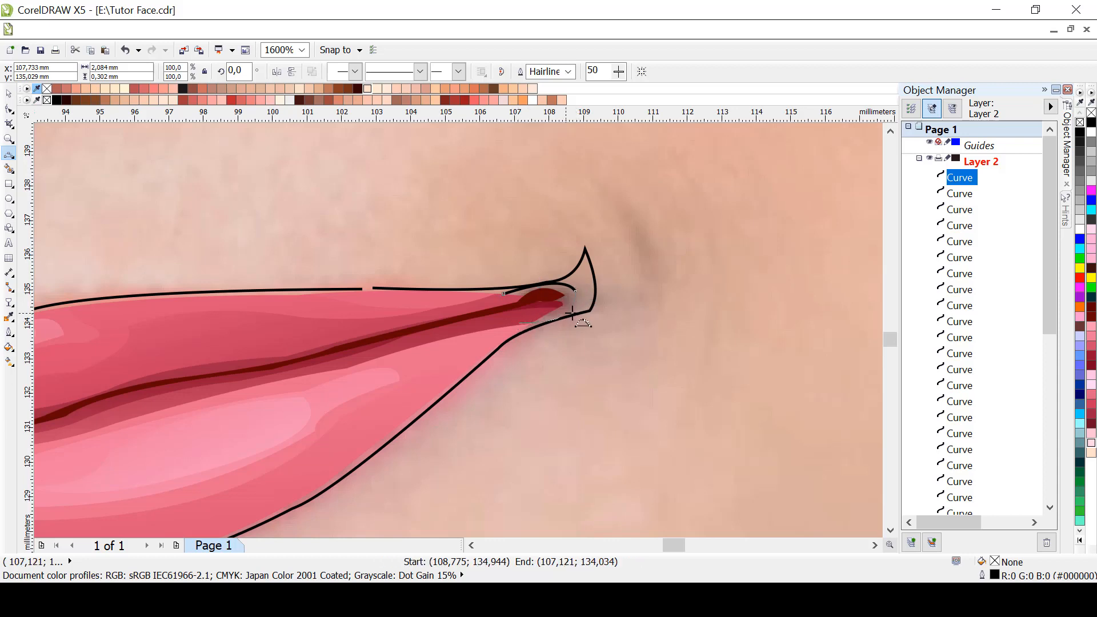
click(524, 323)
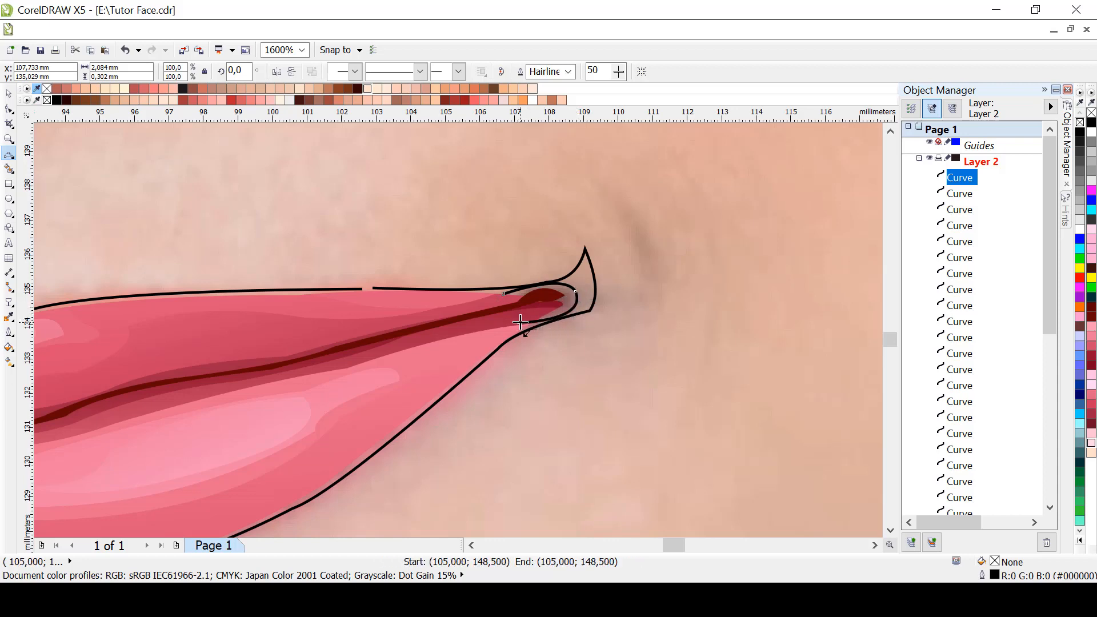
drag(518, 323, 504, 294)
click(493, 313)
Draw a closed crescent of two 3-point curves about 4 mm tall over the crease beside the right-hand mouth corner
scroll(693, 311, down, 1)
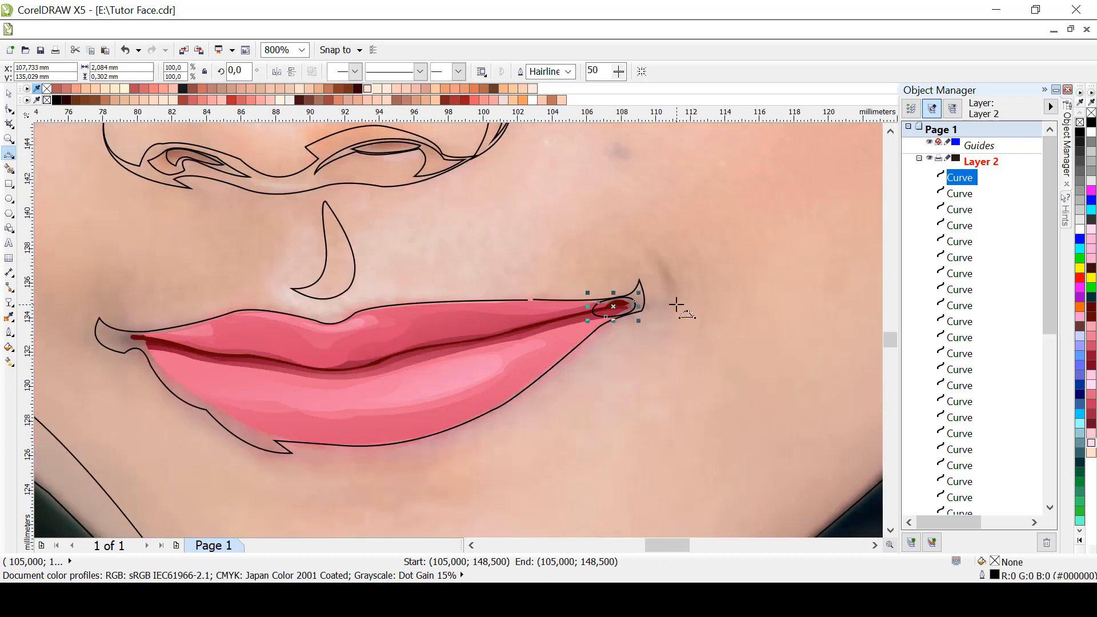
scroll(676, 304, up, 1)
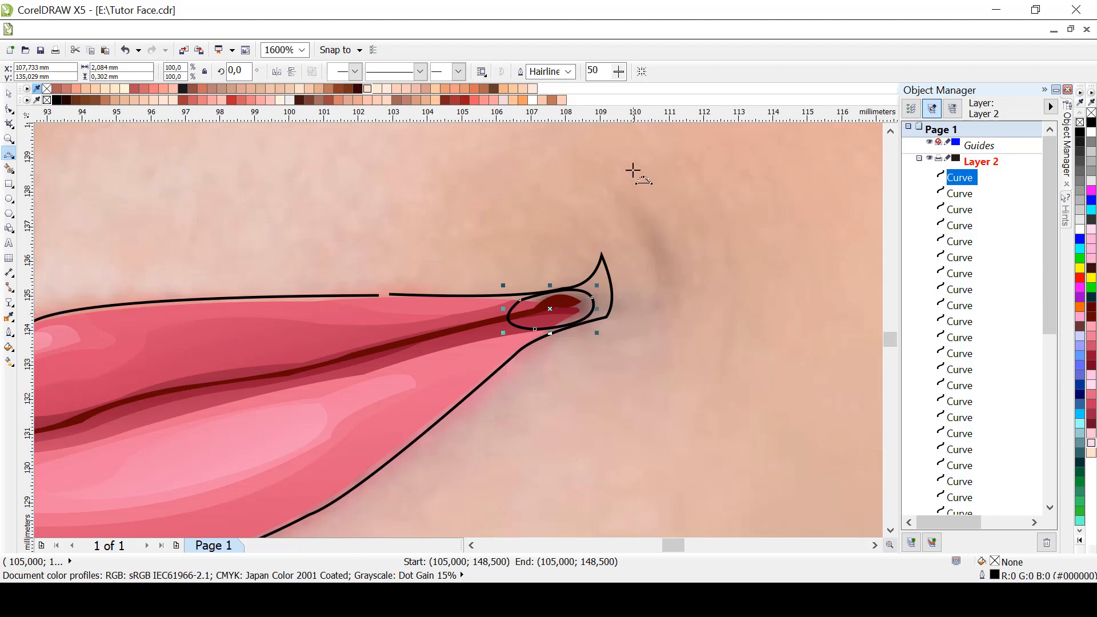
scroll(661, 275, down, 2)
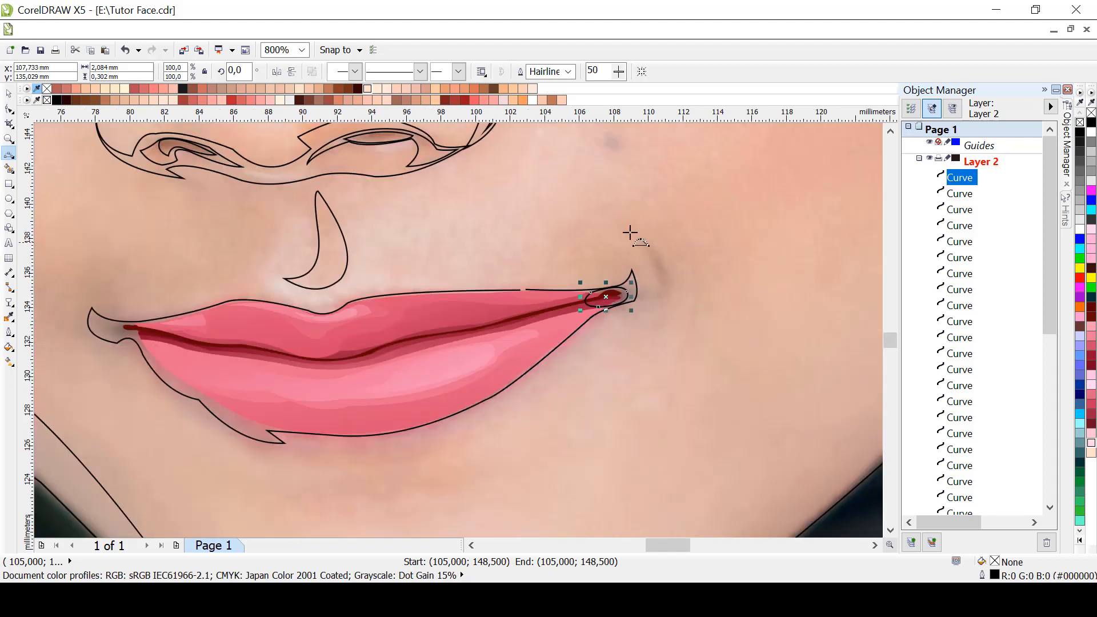
click(630, 233)
drag(659, 300, 658, 277)
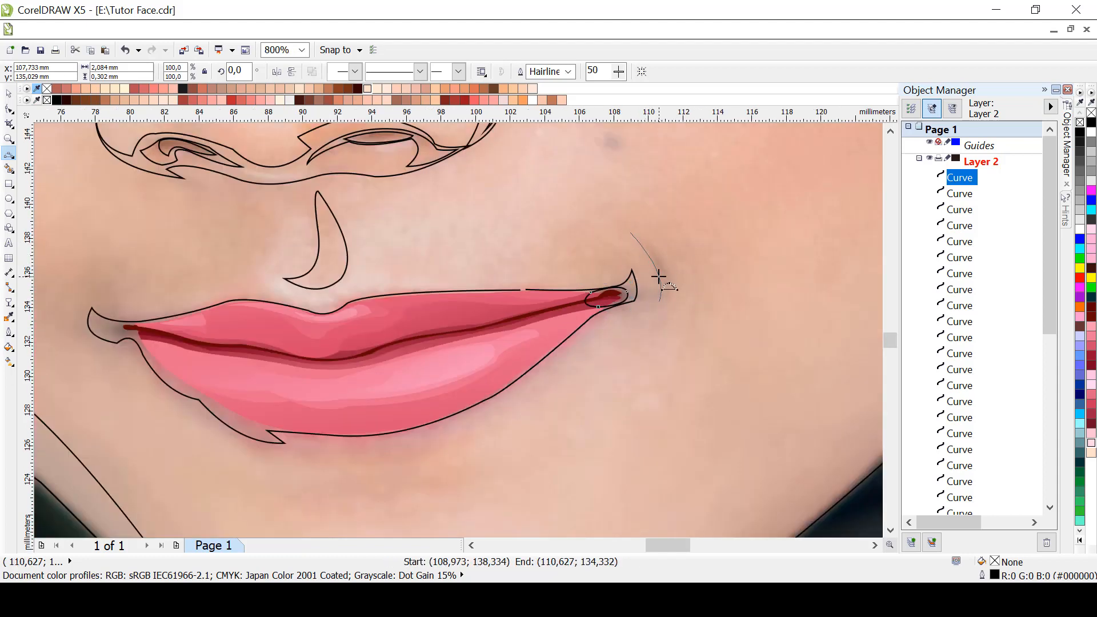
click(659, 277)
drag(630, 233, 658, 303)
click(669, 281)
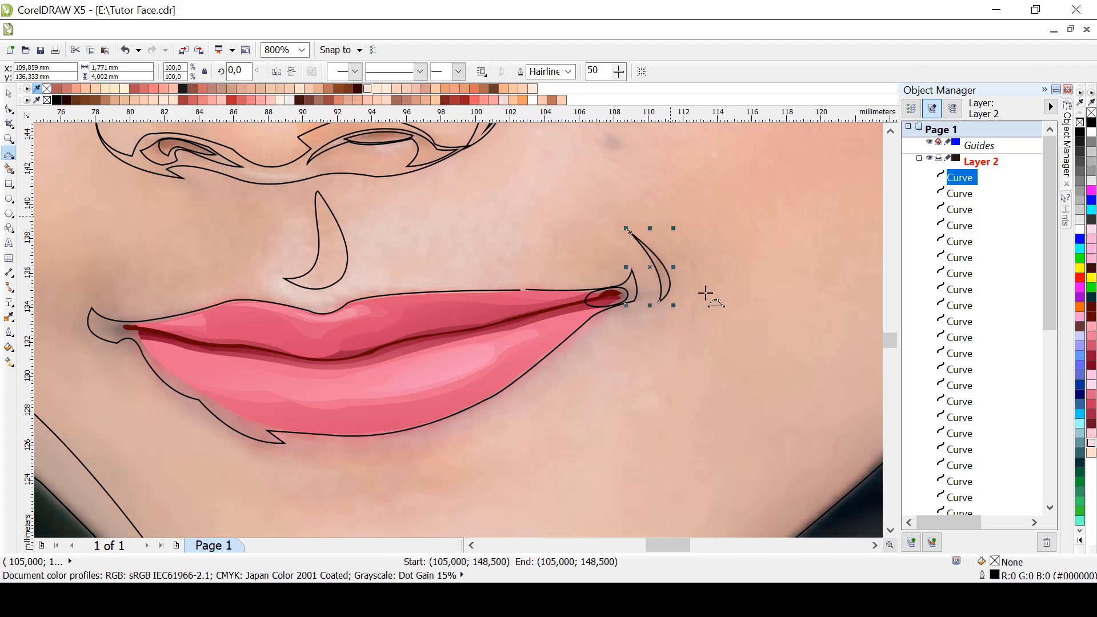
Draw a thin closed crescent of two 3-point curves about 6 mm tall, outside the first crease at the right-hand mouth corner
drag(669, 213, 688, 323)
click(697, 272)
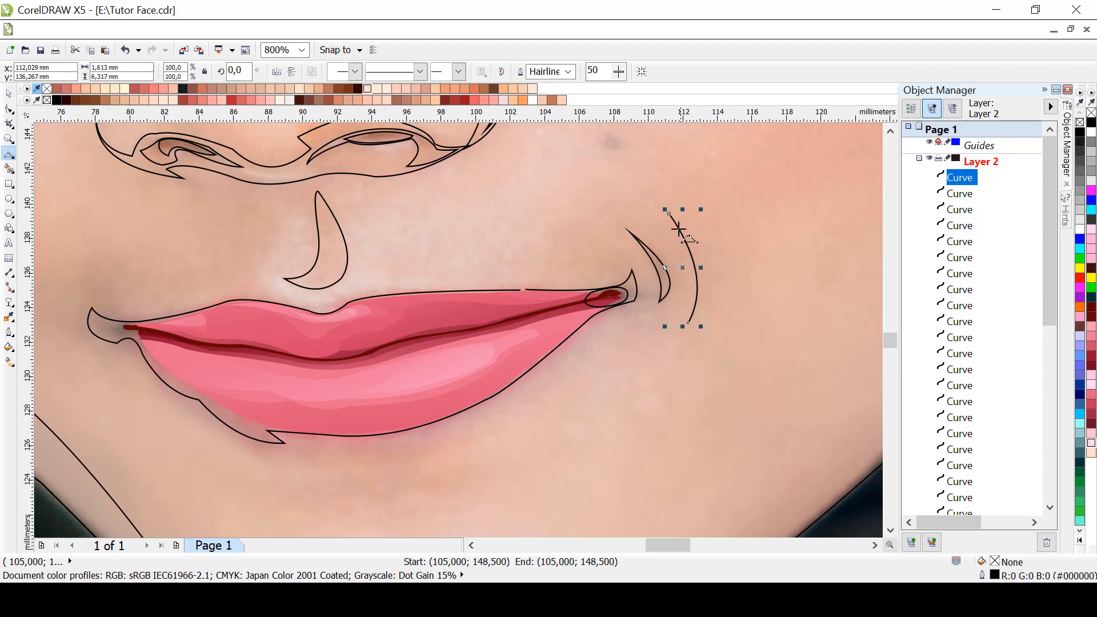
drag(669, 213, 688, 322)
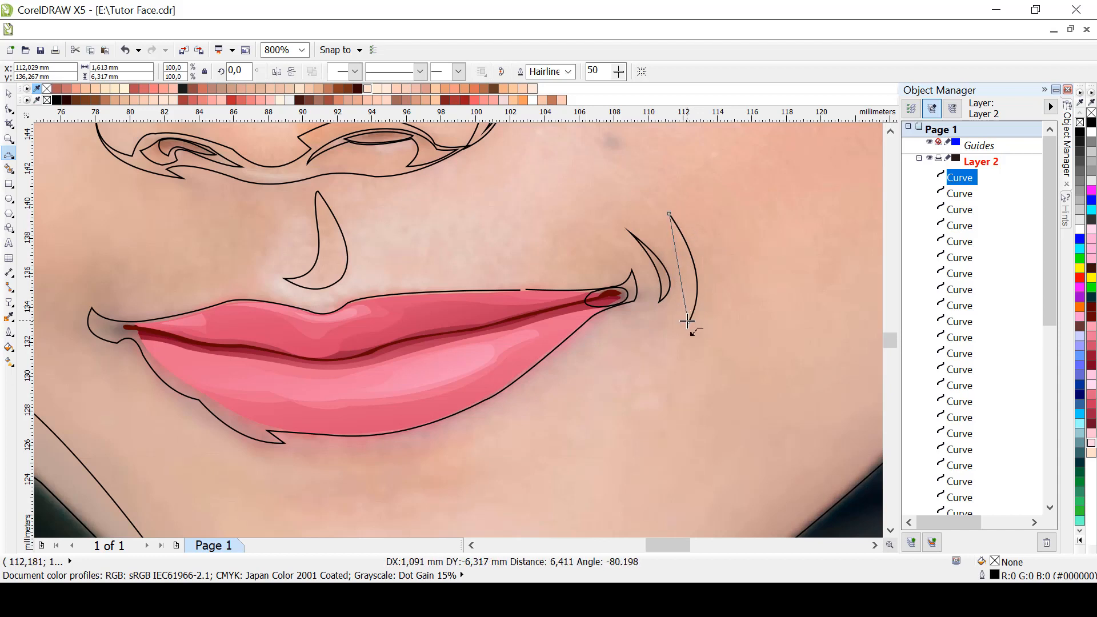
click(693, 286)
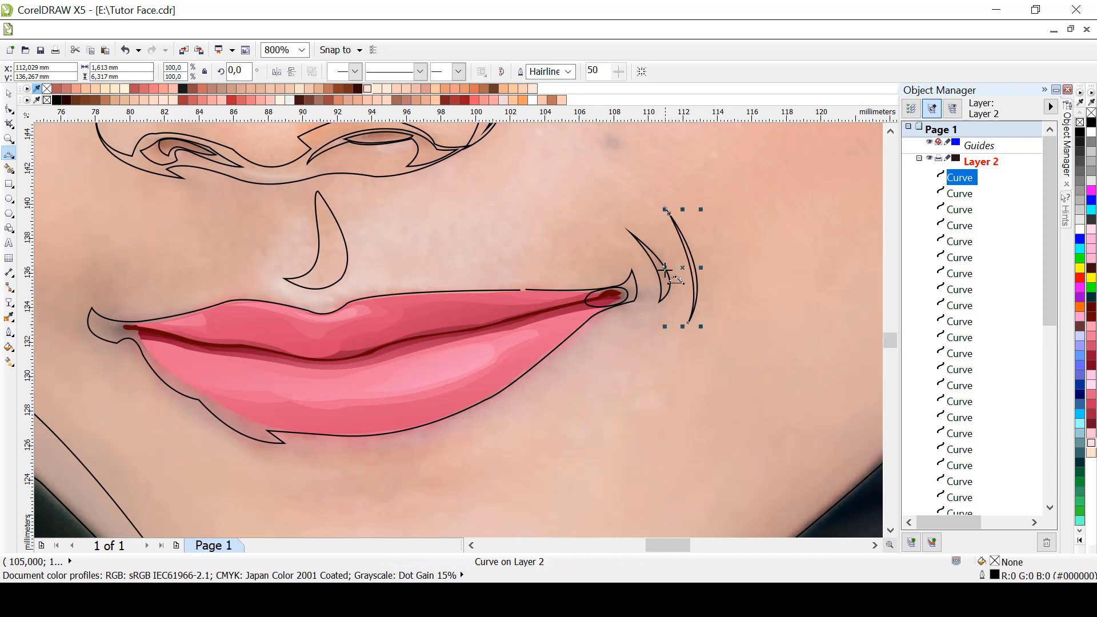
Draw a closed crescent of two 3-point curves about 9 mm wide in the shadow just under the lower lip
drag(668, 547, 658, 547)
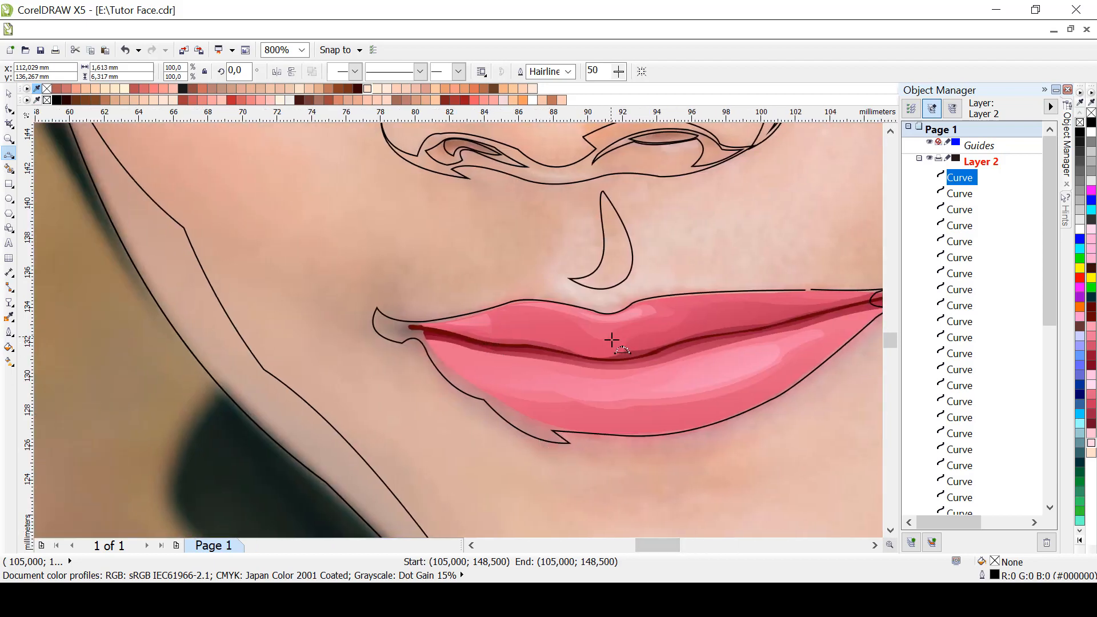
key(F3)
scroll(568, 396, up, 2)
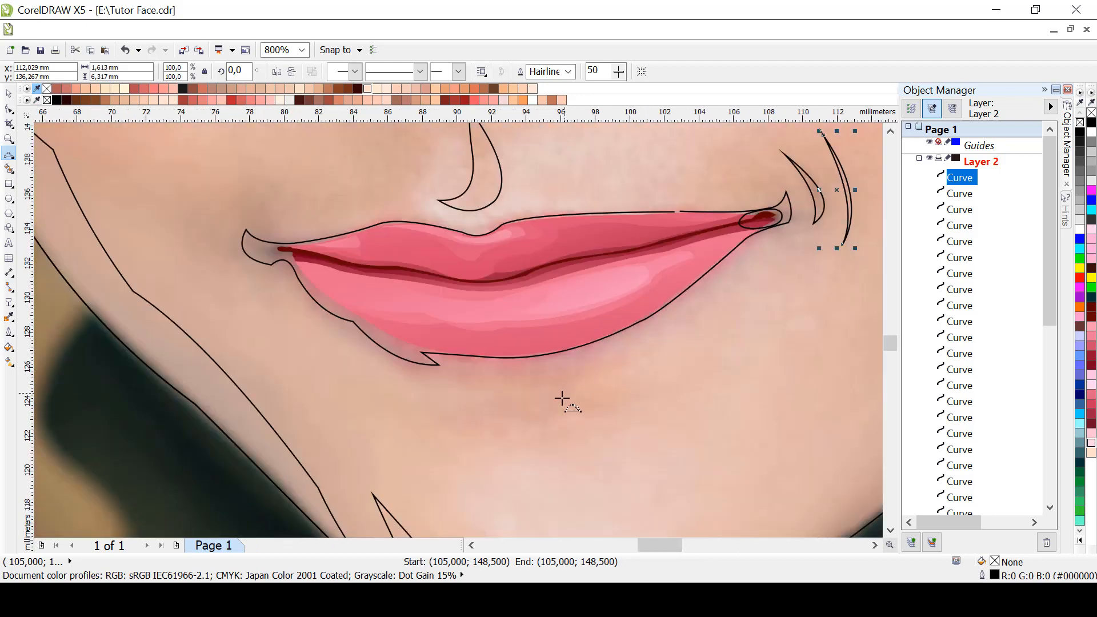
drag(457, 359, 609, 340)
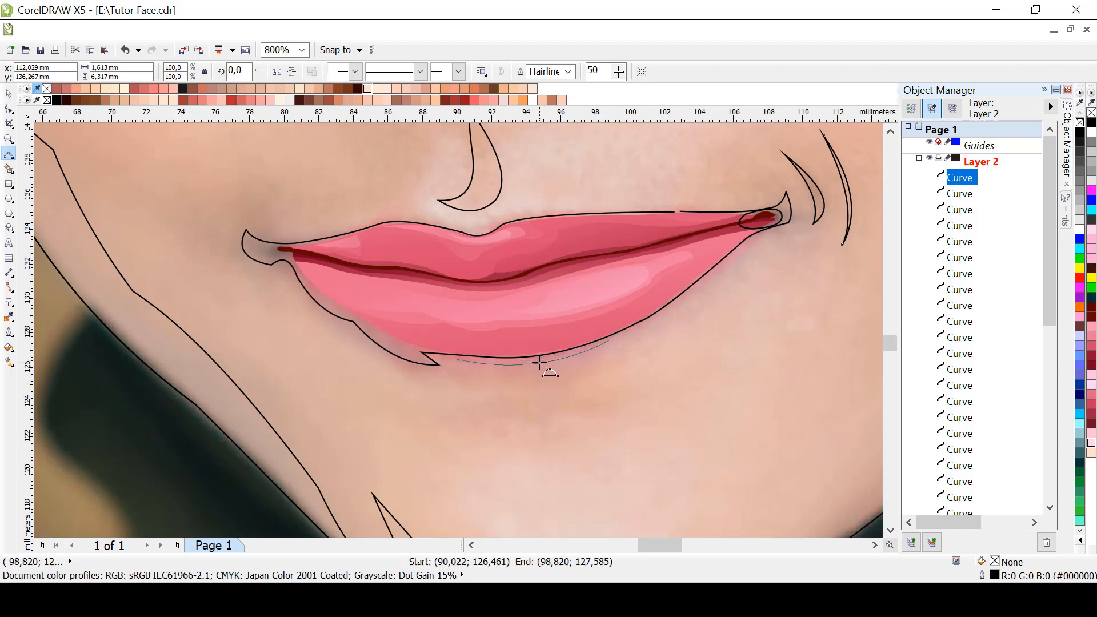
click(540, 364)
drag(458, 360, 609, 340)
click(549, 372)
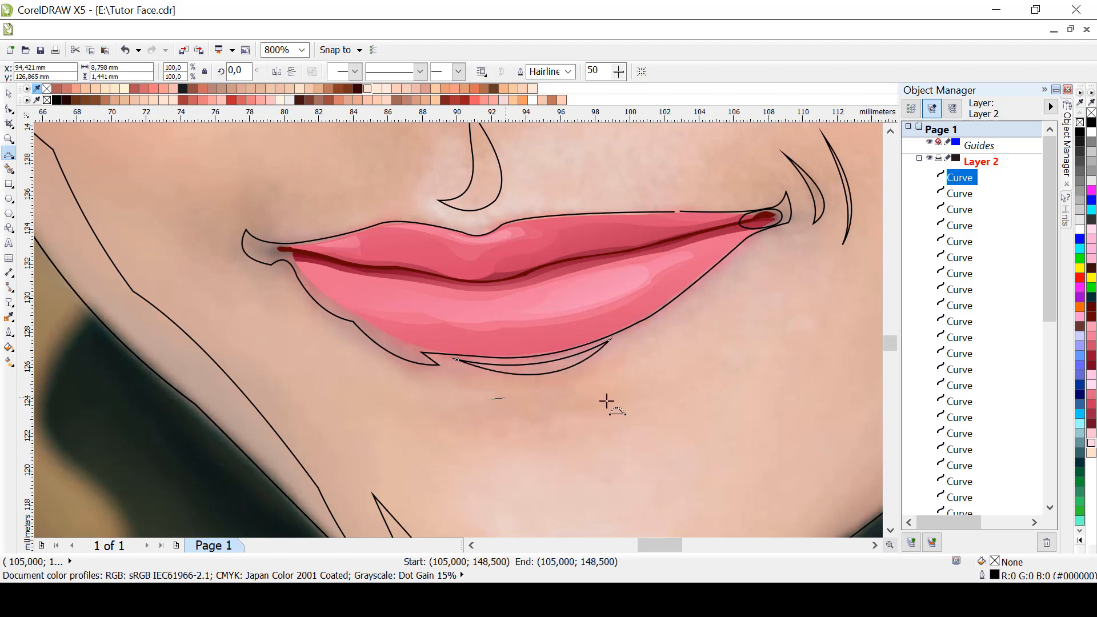
Draw a closed crescent of two 3-point curves about 8 mm wide on the chin, below the crescent under the lower lip
drag(487, 398, 633, 385)
click(565, 401)
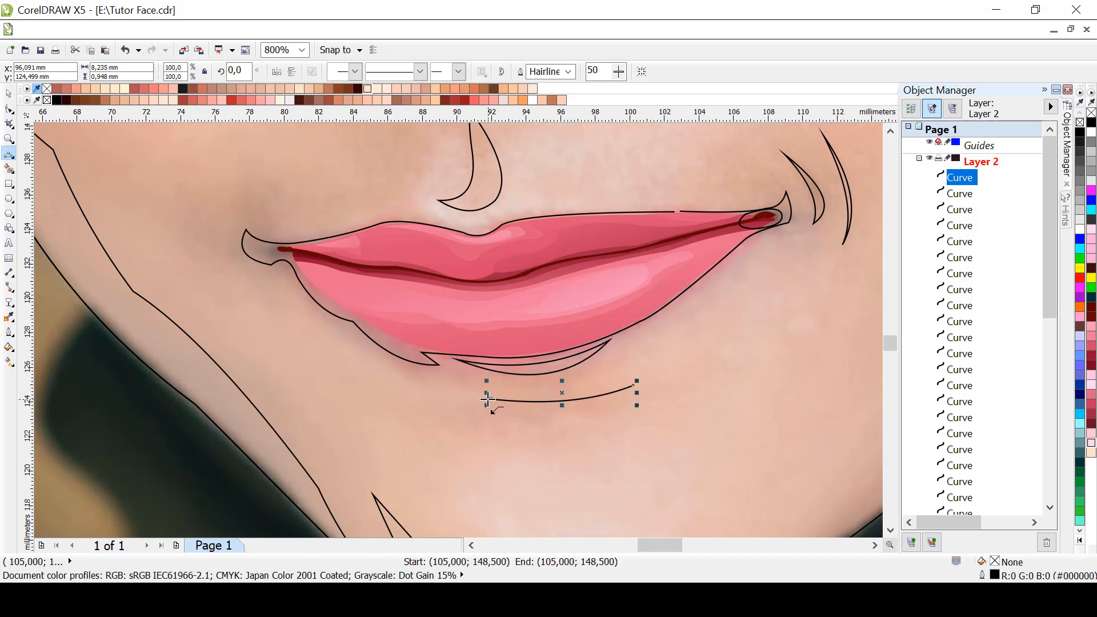
drag(489, 398, 633, 386)
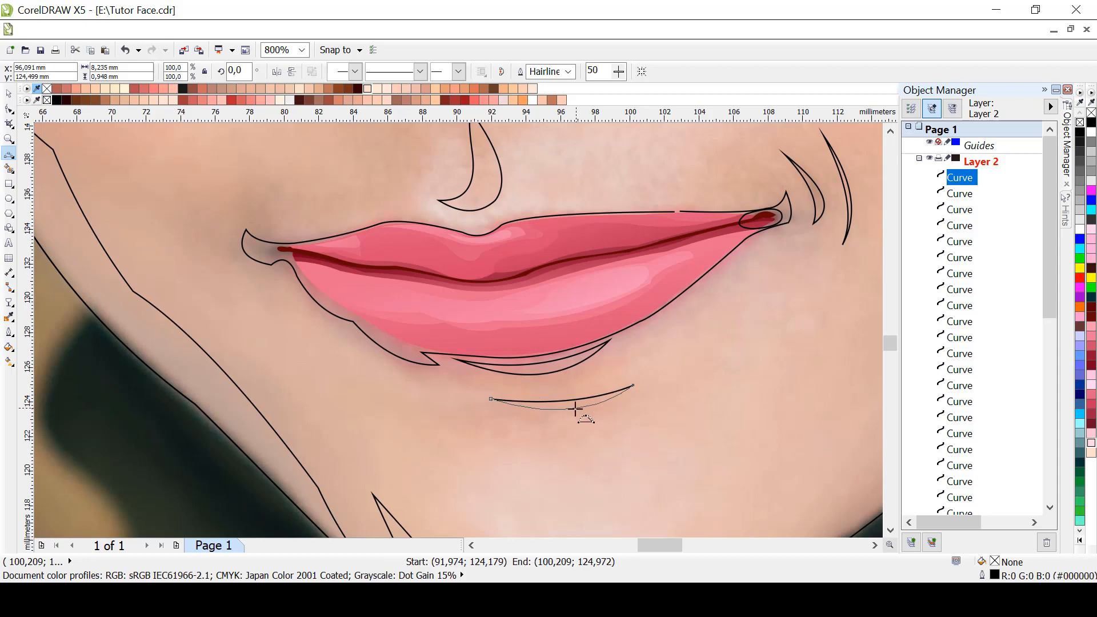
click(579, 409)
Draw a closed 3-point curve shading shape about 6.5 mm tall around the left-hand side of the nose tip, ending in a point underneath
scroll(737, 371, down, 1)
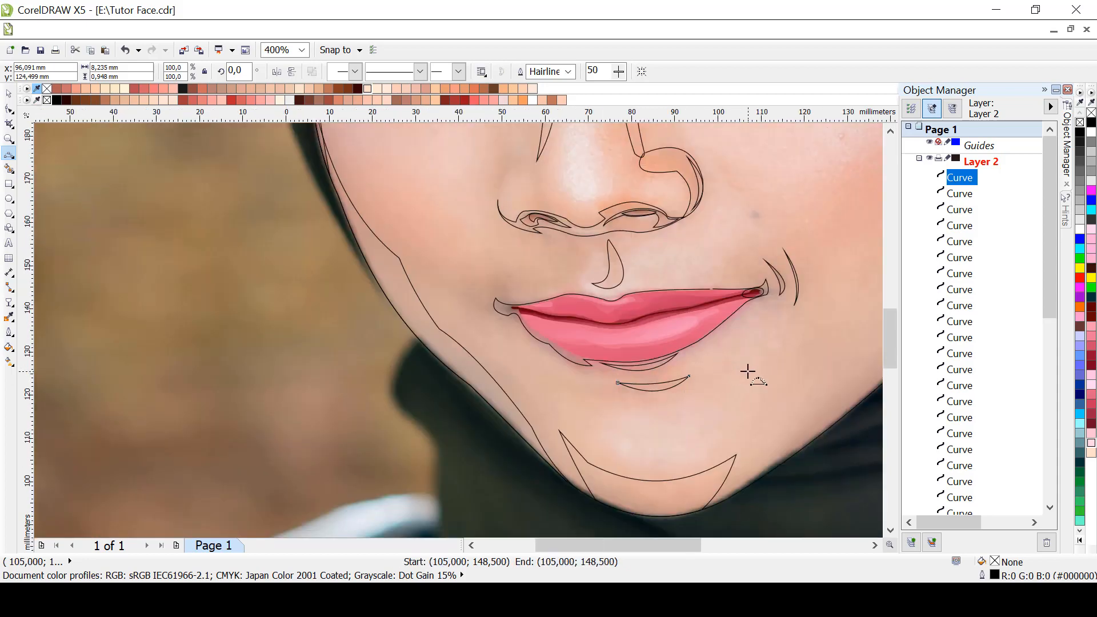
scroll(748, 372, down, 1)
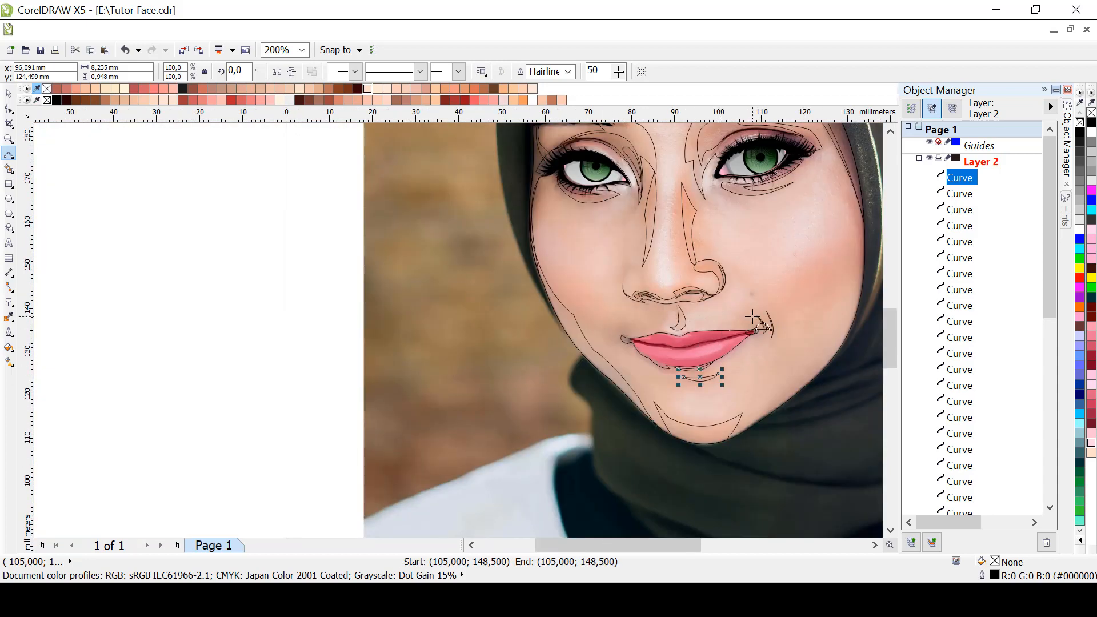
scroll(792, 307, down, 1)
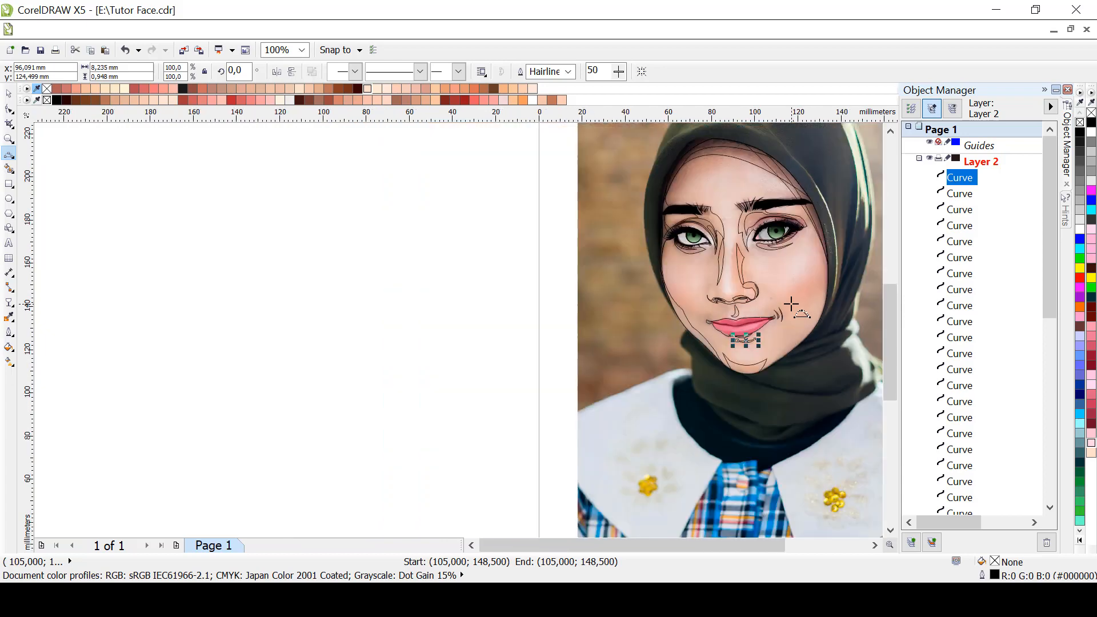
scroll(791, 307, up, 1)
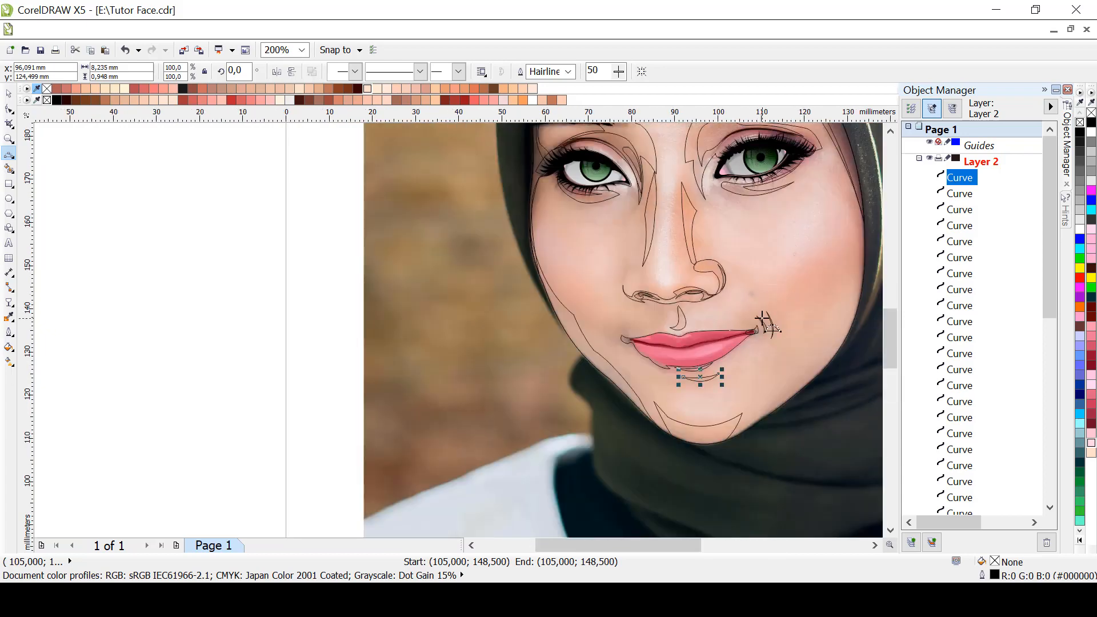
scroll(725, 313, up, 1)
scroll(644, 284, up, 1)
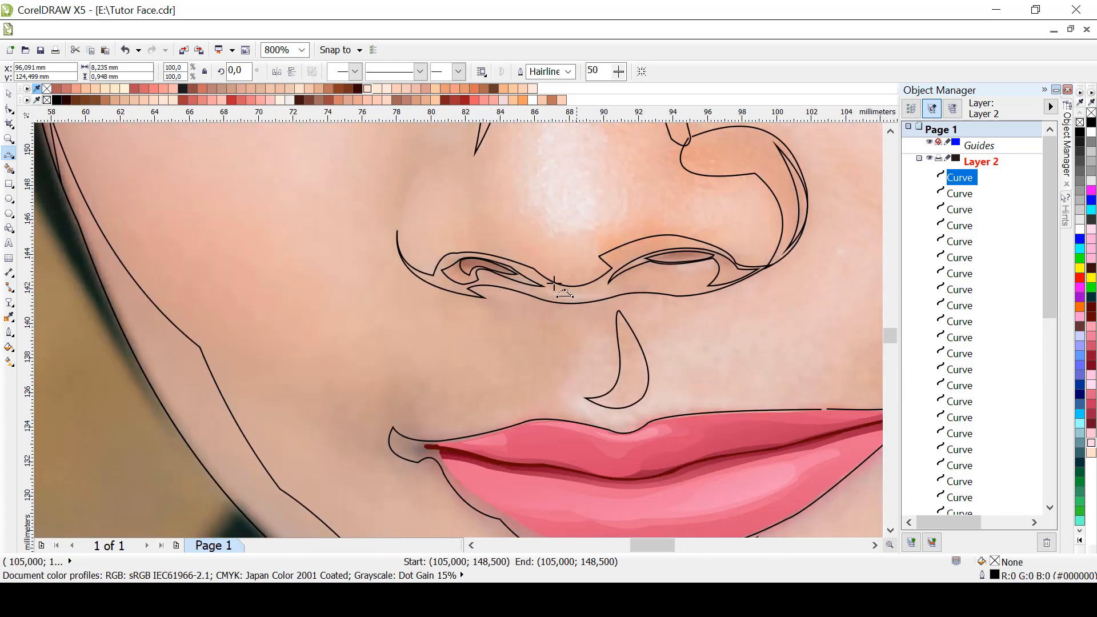
drag(492, 152, 571, 263)
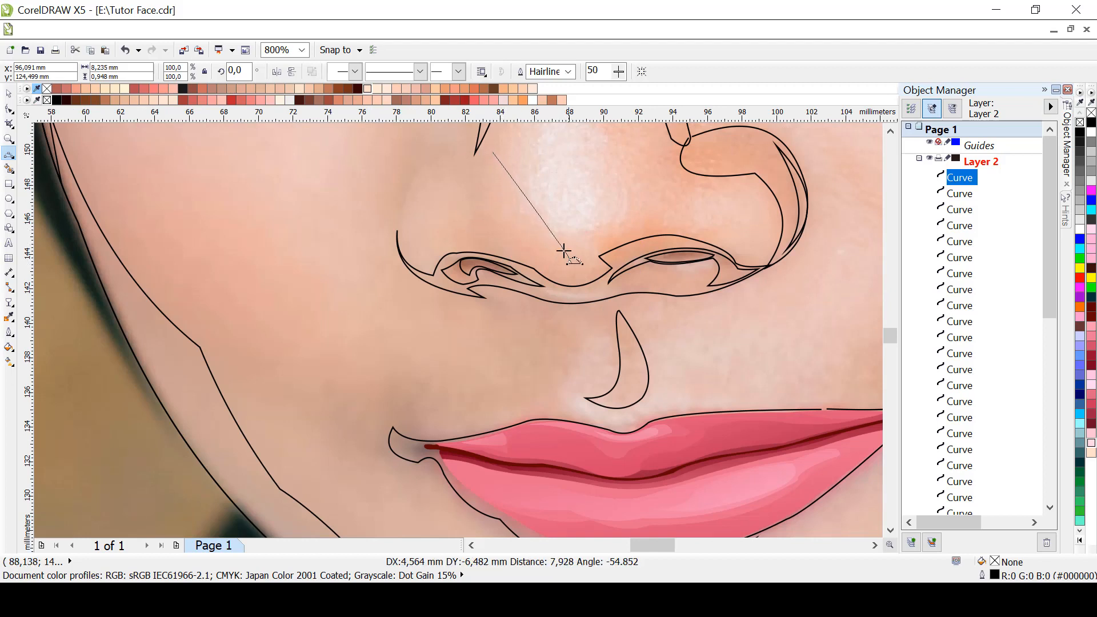
click(520, 213)
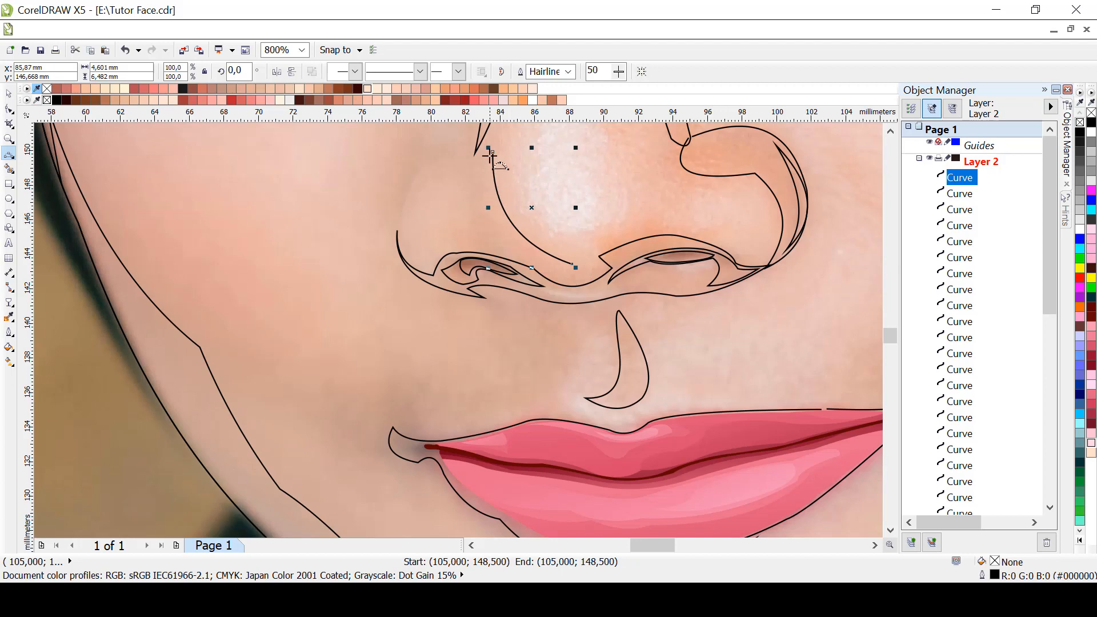
drag(492, 153, 573, 264)
click(487, 182)
click(490, 232)
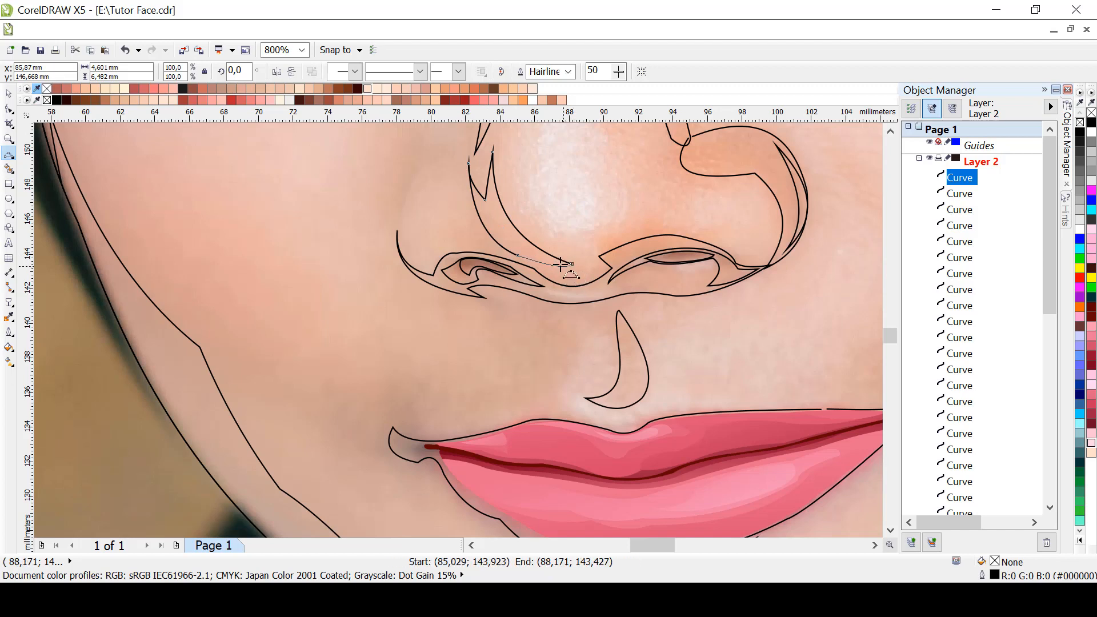
click(554, 259)
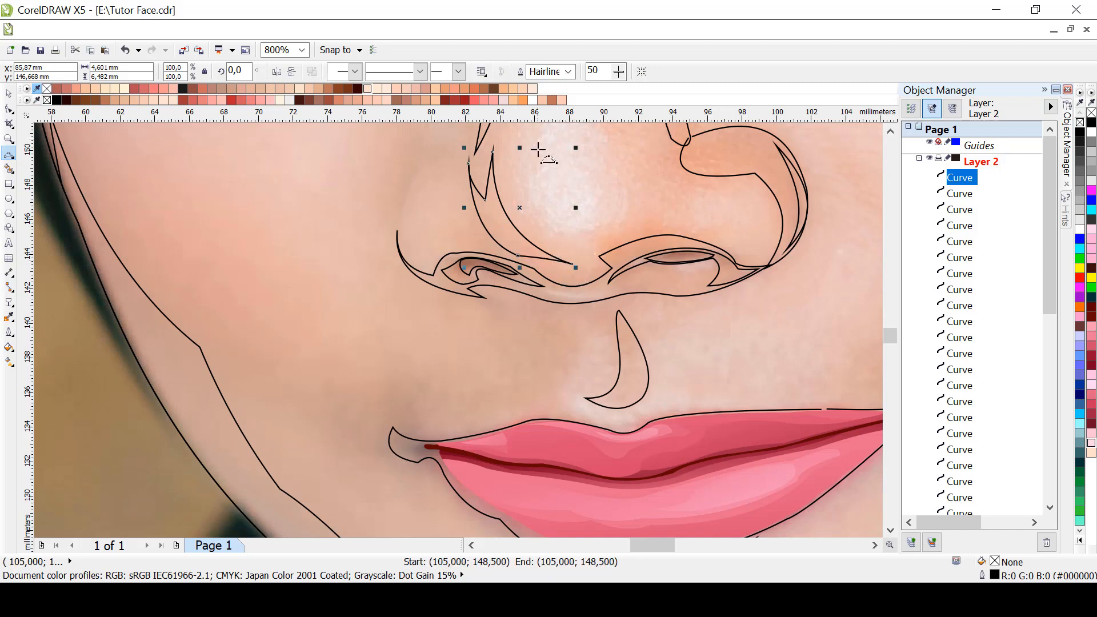
Draw a thin closed 3-point curve crescent about 4.5 mm tall along the outer edge of the left-hand nostril wing
scroll(728, 264, down, 2)
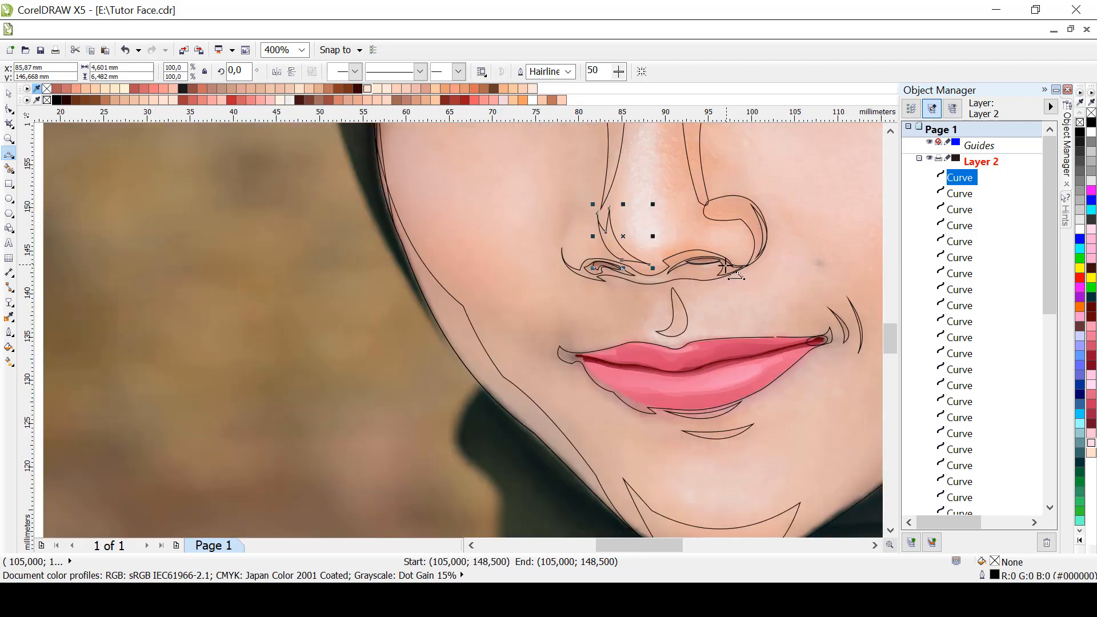
scroll(701, 267, down, 1)
scroll(661, 258, up, 1)
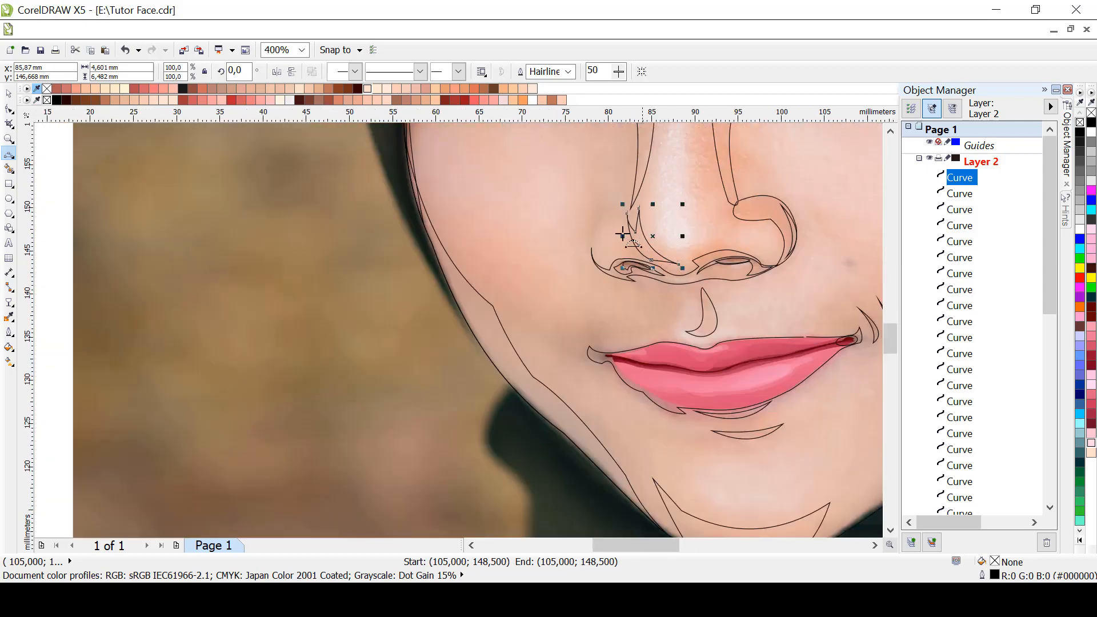
scroll(602, 236, up, 1)
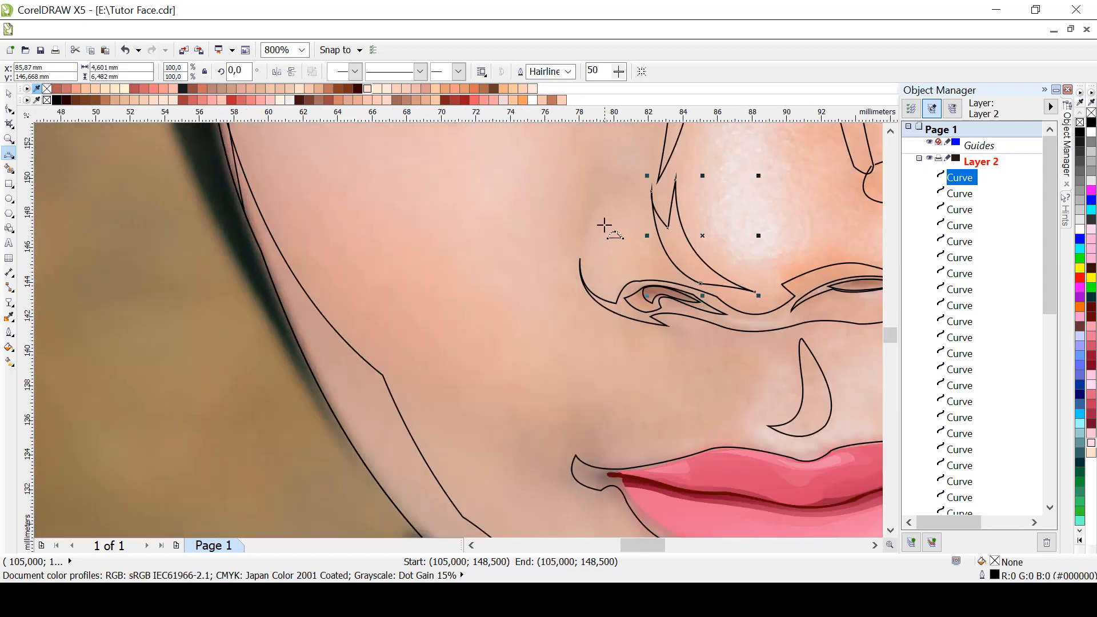
click(581, 259)
mouse_move(604, 193)
mouse_down()
mouse_move(605, 177)
mouse_move(582, 256)
mouse_up()
click(587, 225)
click(603, 186)
click(581, 214)
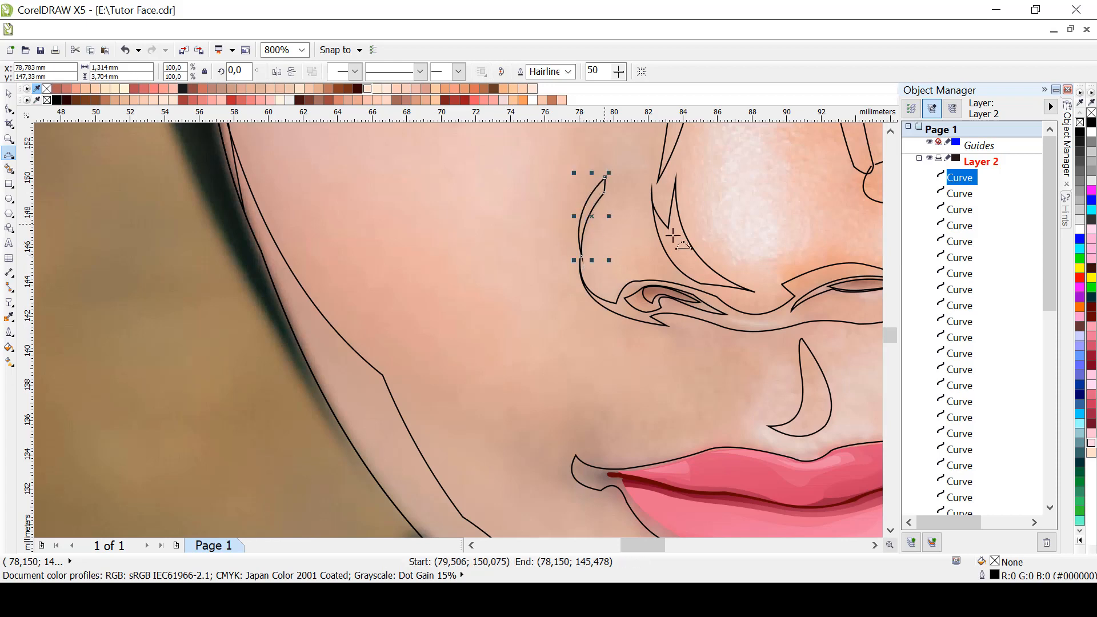
Draw a forehead contour of 3-point curves from the right-hand temple across below the hairline, over the left-hand eyebrow and down beside the nose bridge
scroll(729, 265, down, 1)
scroll(812, 281, down, 1)
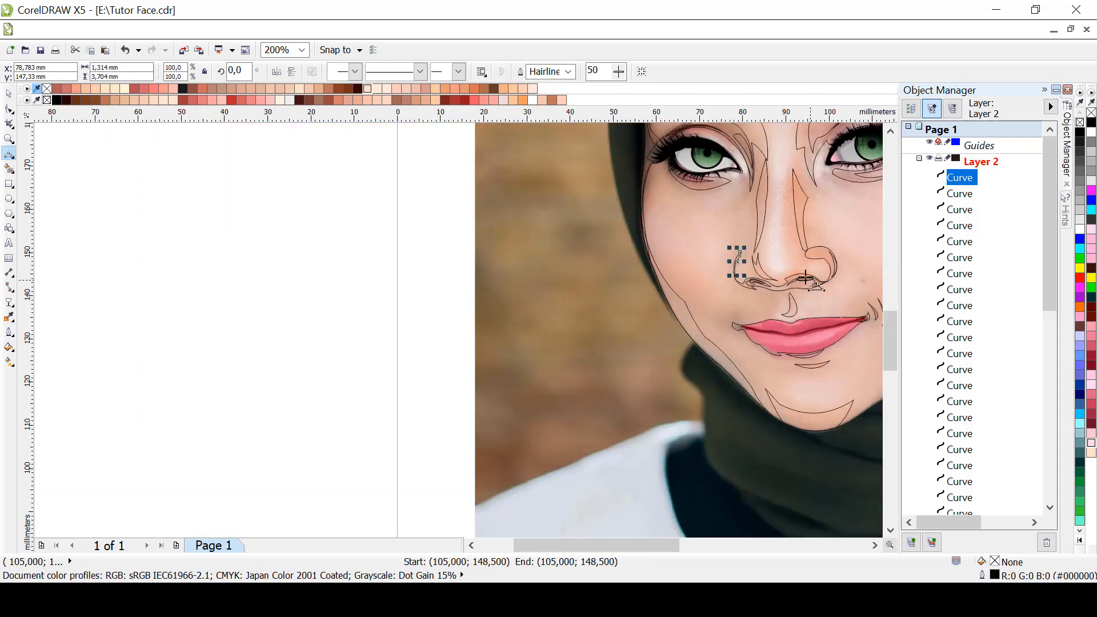
scroll(789, 255, down, 1)
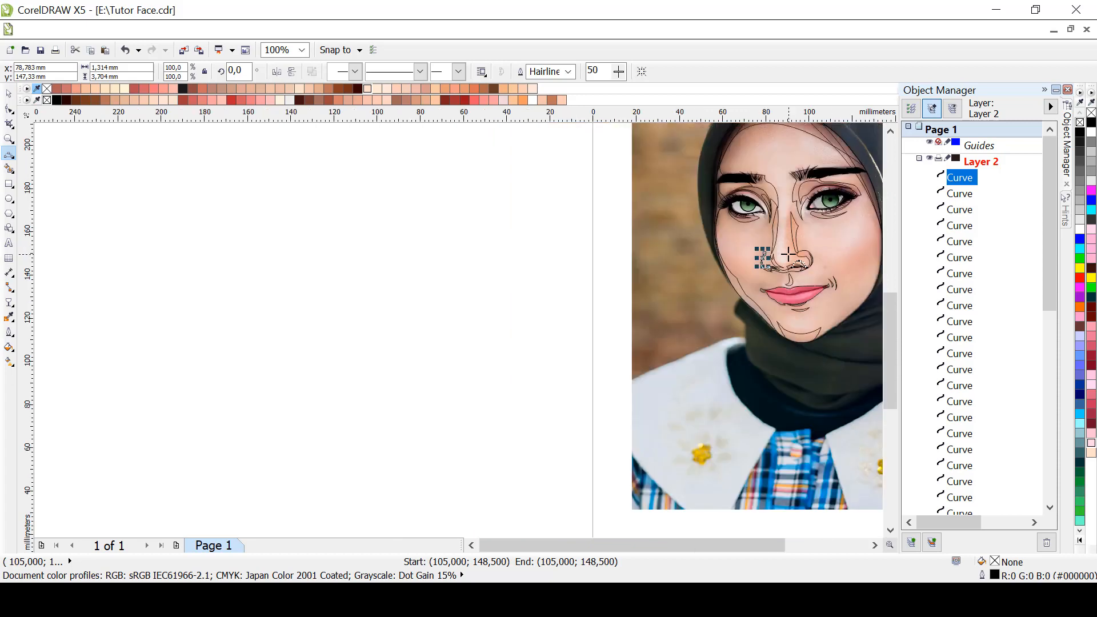
scroll(788, 255, up, 1)
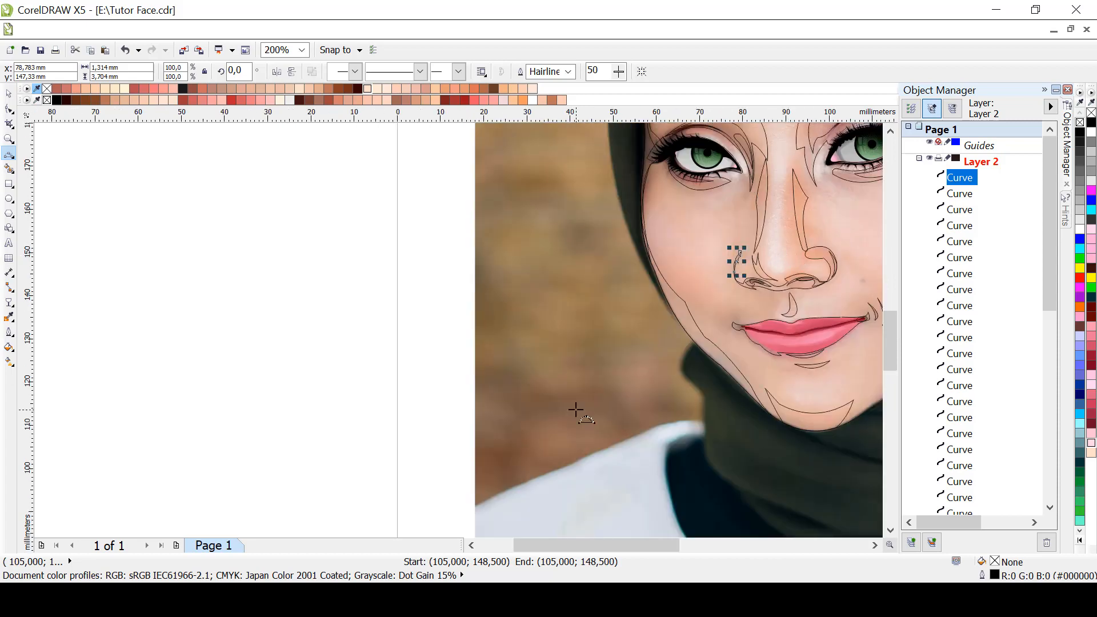
drag(599, 546, 671, 547)
drag(894, 365, 894, 352)
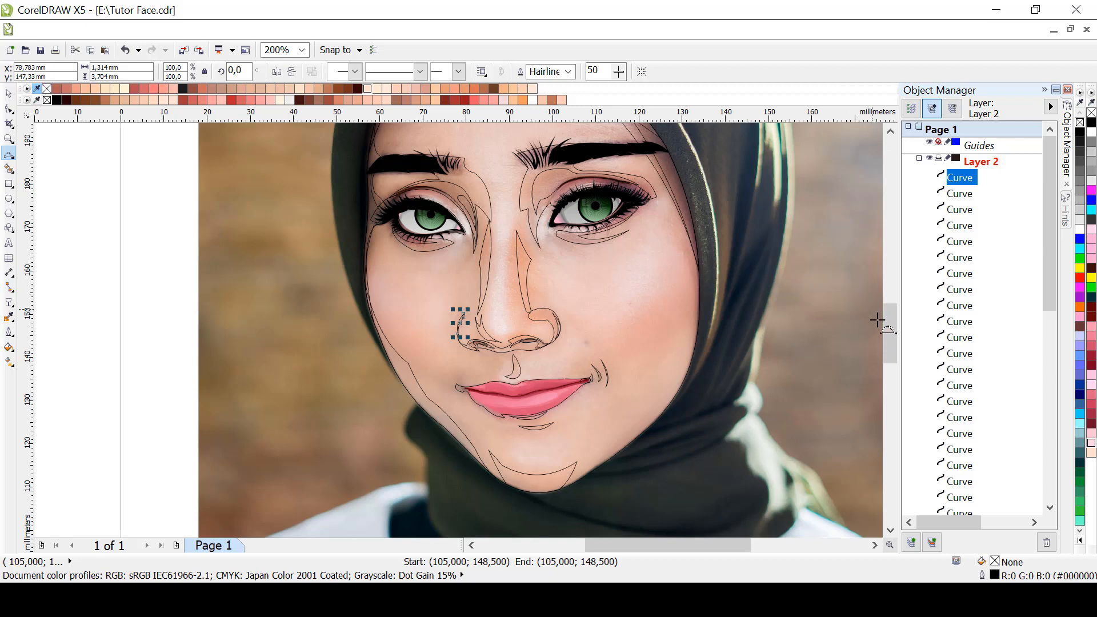
drag(892, 334, 893, 324)
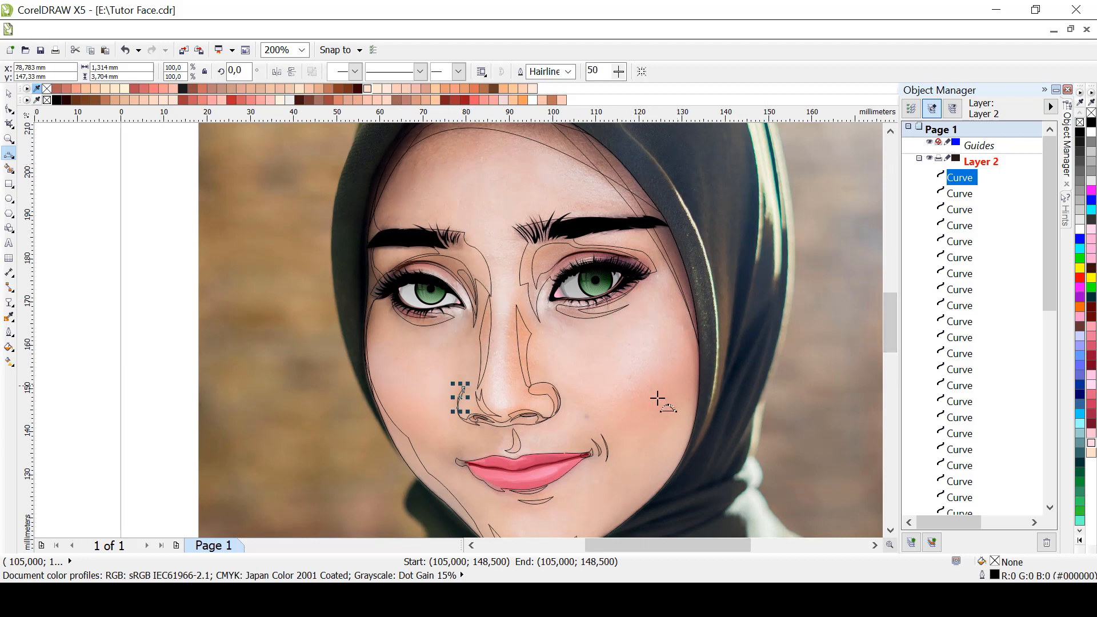
scroll(586, 178, up, 1)
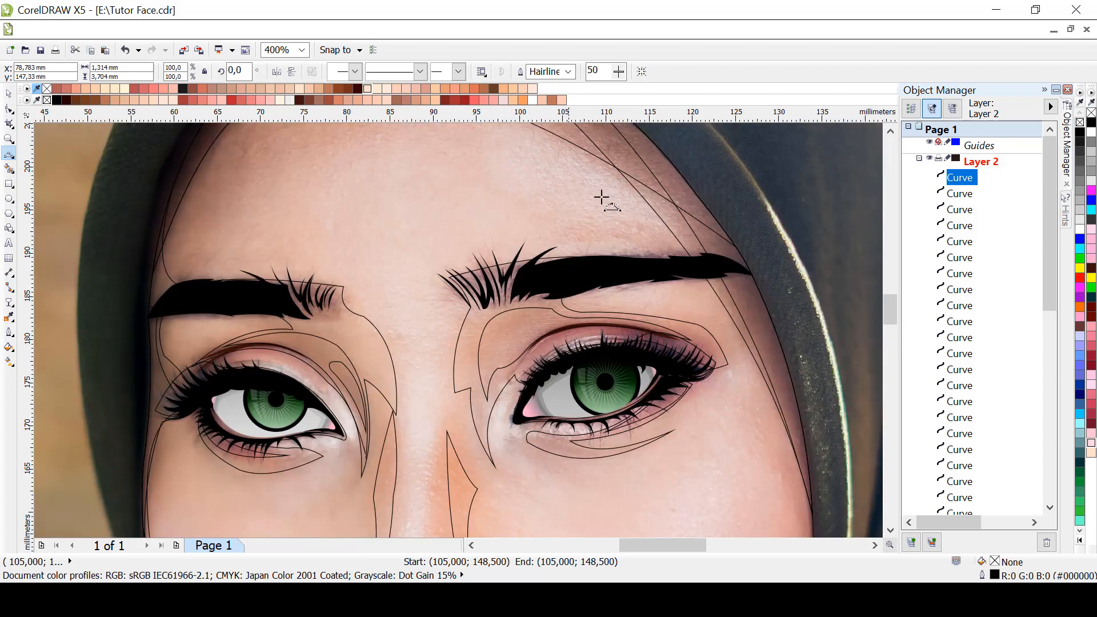
click(890, 131)
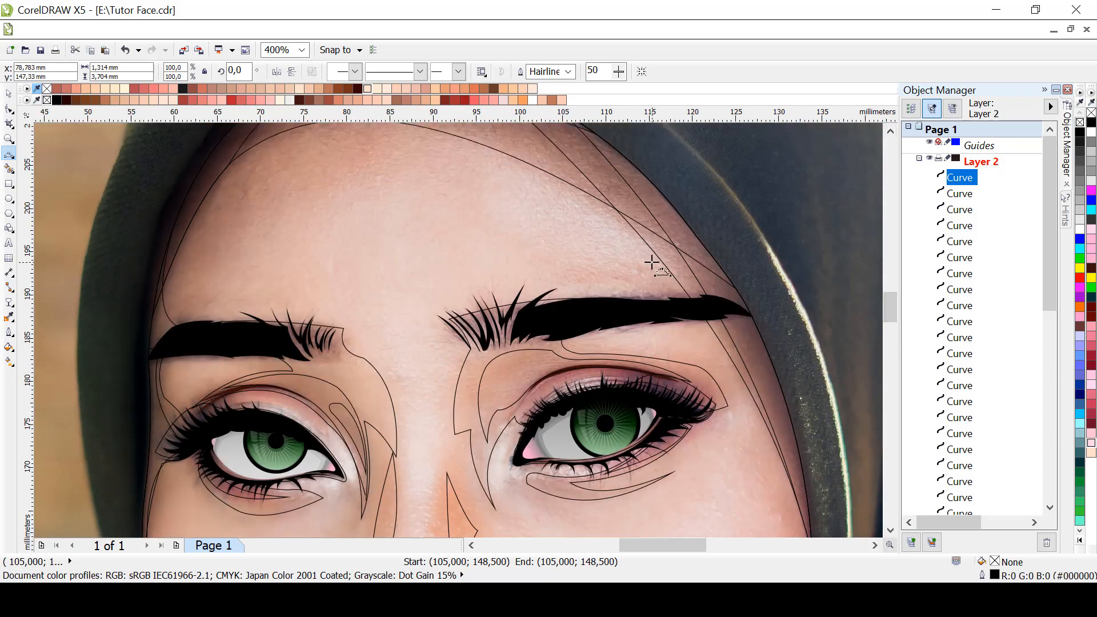
click(653, 263)
mouse_move(421, 139)
mouse_down()
mouse_move(514, 171)
mouse_move(521, 164)
mouse_move(441, 146)
mouse_up()
click(393, 153)
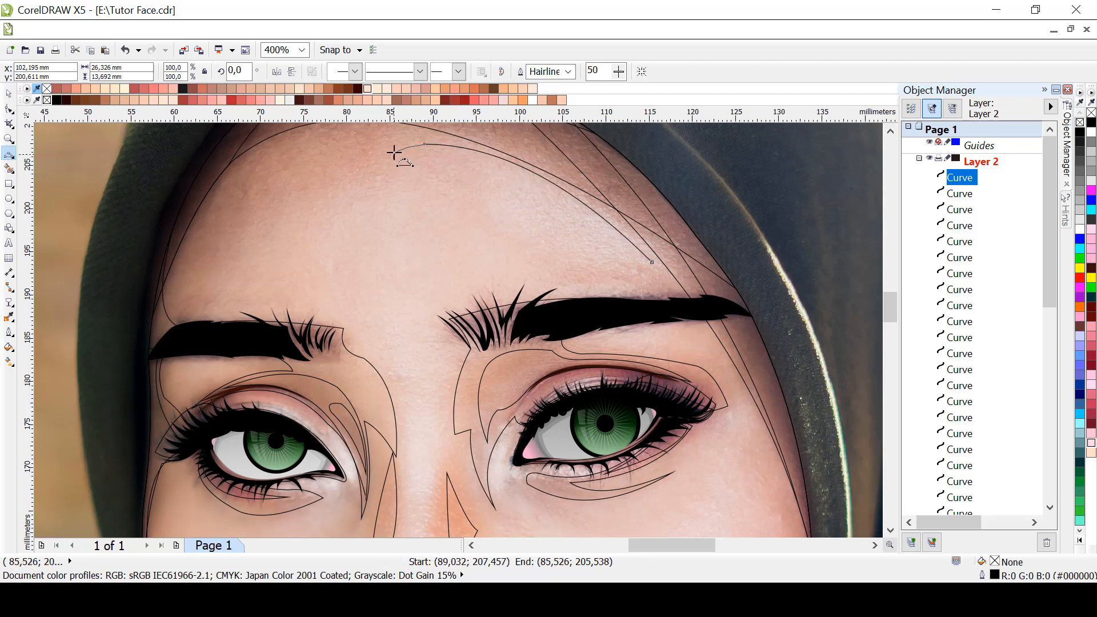
click(390, 162)
drag(392, 161, 454, 351)
click(284, 182)
click(251, 309)
click(443, 370)
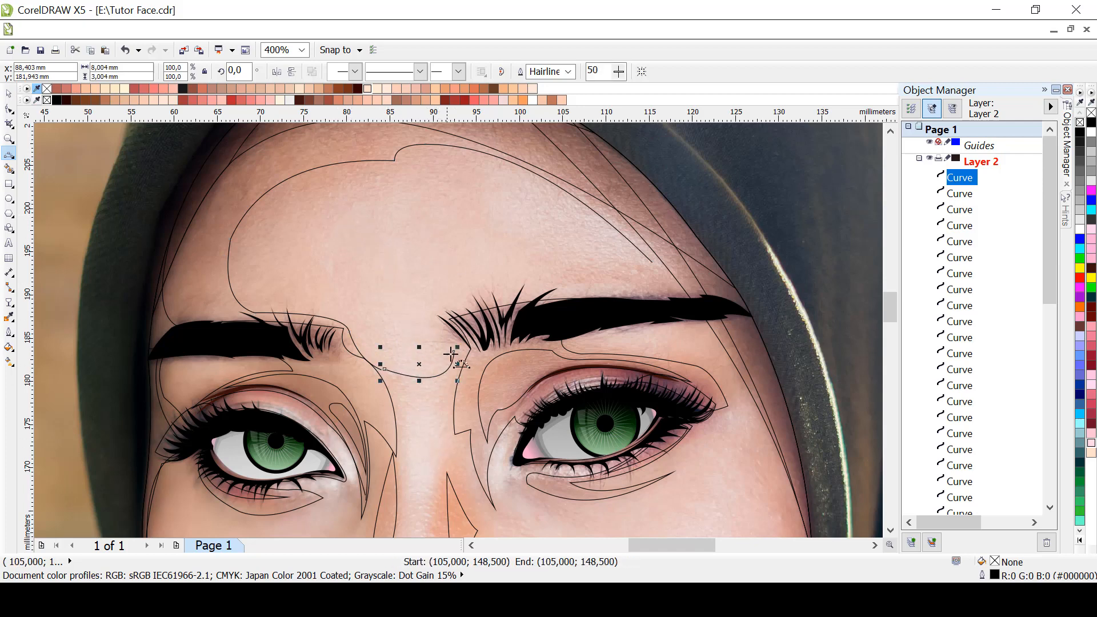
drag(453, 351, 588, 289)
click(441, 318)
key(Delete)
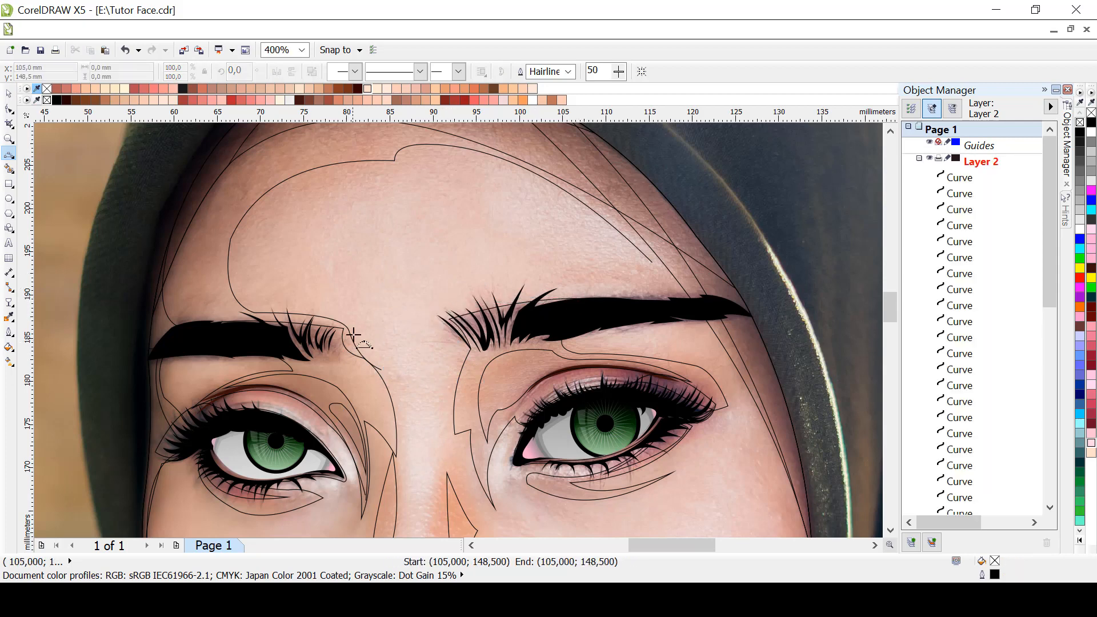
Close the forehead contour with 3-point curves running between the eyebrows and over the right-hand eyebrow to the temple
click(352, 335)
drag(381, 370, 414, 350)
click(447, 361)
click(448, 316)
Draw a second closed 3-point curve contour about 37 mm wide inside the forehead shape, reaching down between the eyebrows
click(638, 256)
click(468, 173)
click(434, 196)
click(325, 221)
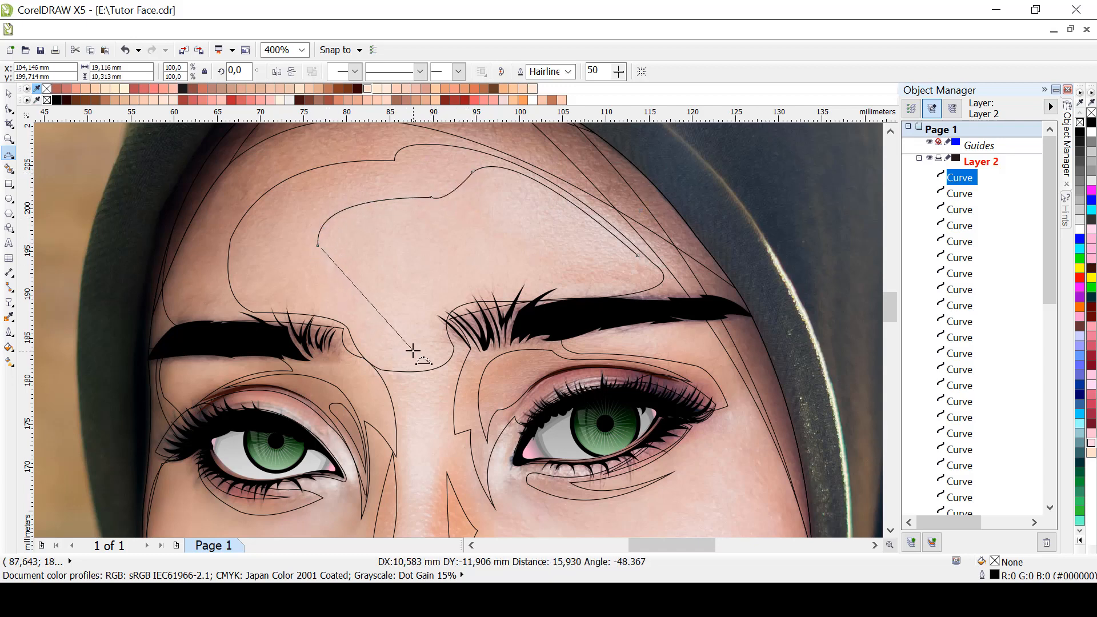
click(350, 318)
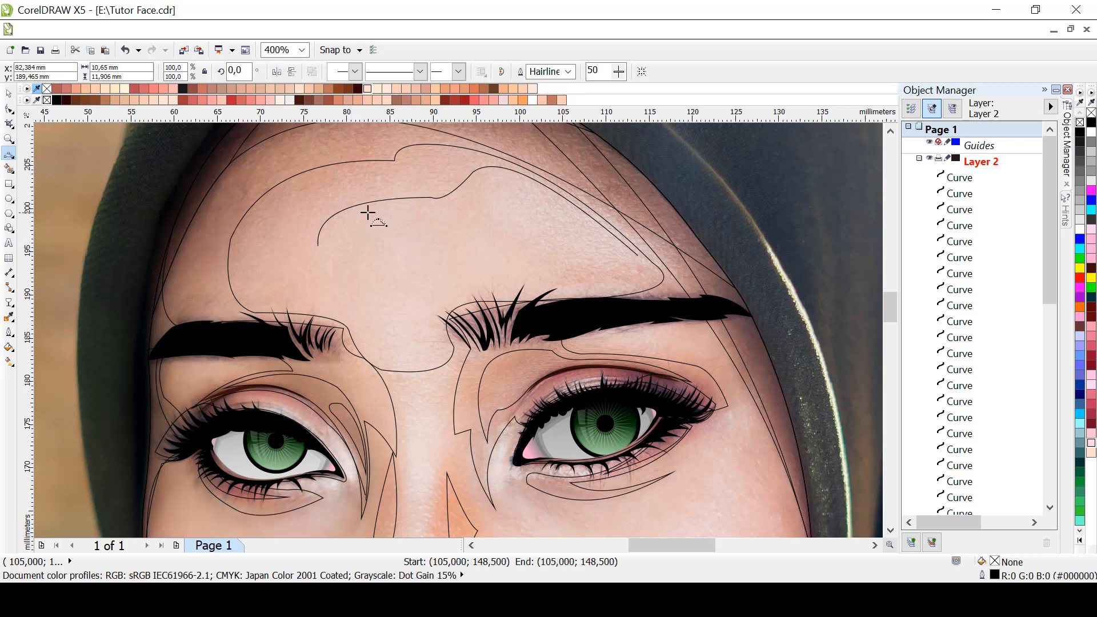
key(ctrl+z)
mouse_move(318, 247)
mouse_down()
mouse_move(409, 318)
mouse_move(422, 353)
mouse_move(443, 310)
mouse_move(639, 254)
mouse_up()
click(370, 343)
click(437, 308)
click(468, 291)
click(642, 276)
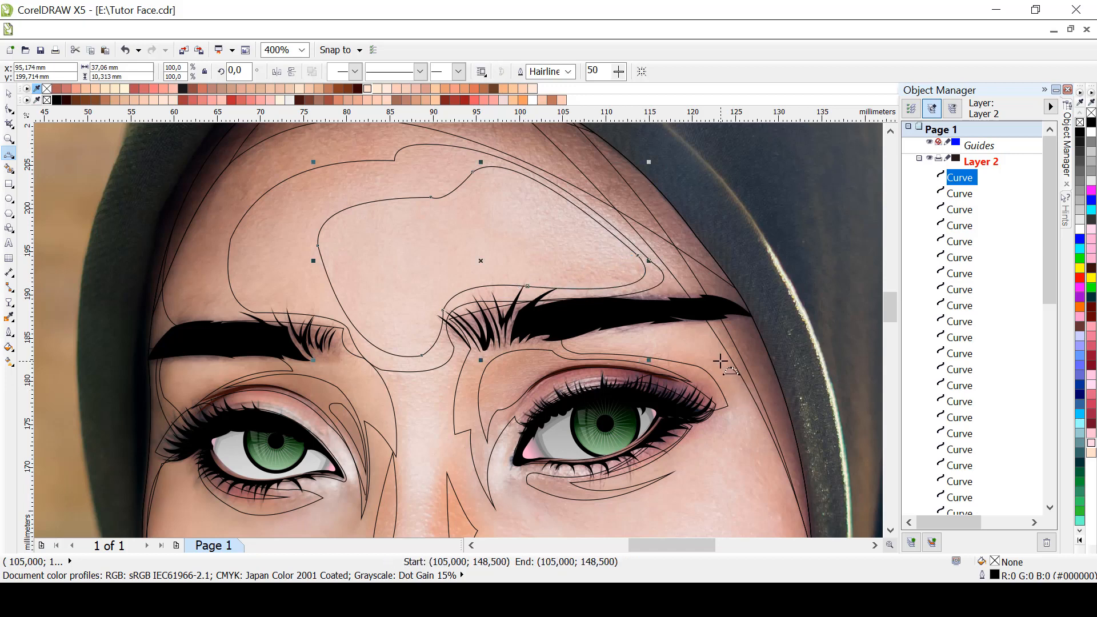
Draw a closed 3-point curve shape about 16 mm wide on the brow bone just under the right-hand eyebrow
mouse_move(703, 366)
mouse_down()
mouse_move(684, 326)
mouse_move(564, 342)
mouse_move(591, 335)
mouse_move(703, 367)
mouse_up()
click(702, 340)
click(581, 338)
click(581, 351)
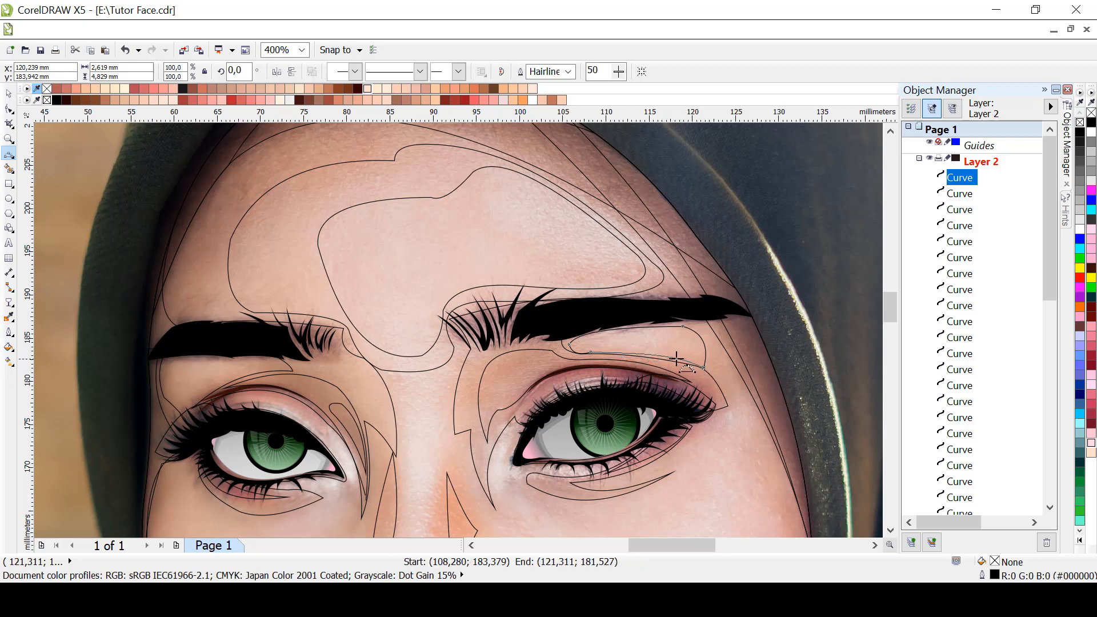
click(668, 357)
Draw a thin closed crescent of two 3-point curves about 12 mm wide on the right-hand upper eyelid, along the lashes
scroll(668, 360, up, 2)
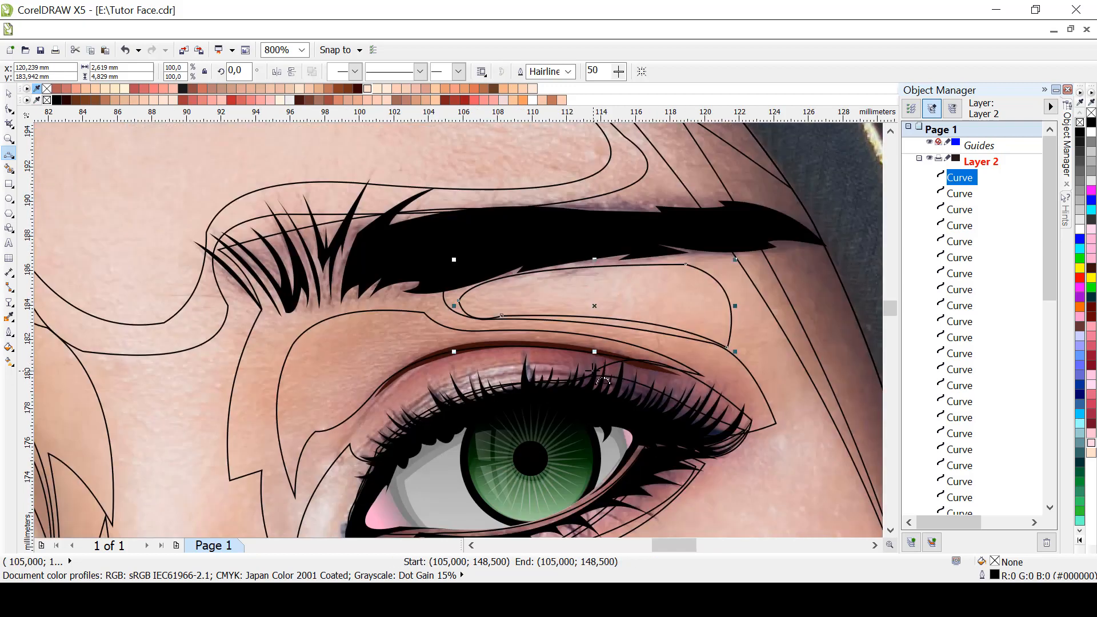
mouse_move(593, 370)
mouse_down()
mouse_move(408, 399)
mouse_move(377, 437)
mouse_move(536, 378)
mouse_move(592, 371)
mouse_up()
click(482, 364)
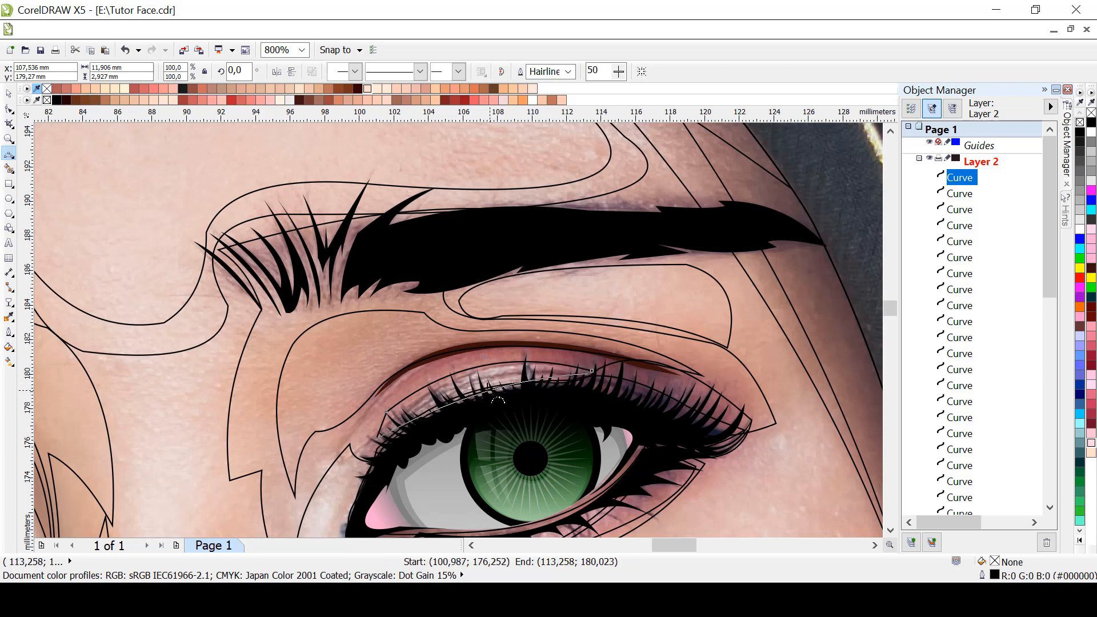
click(493, 384)
Draw a 3-point curve shape about 13 mm wide between the left-hand eyebrow and the eyelid crease
scroll(685, 391, down, 2)
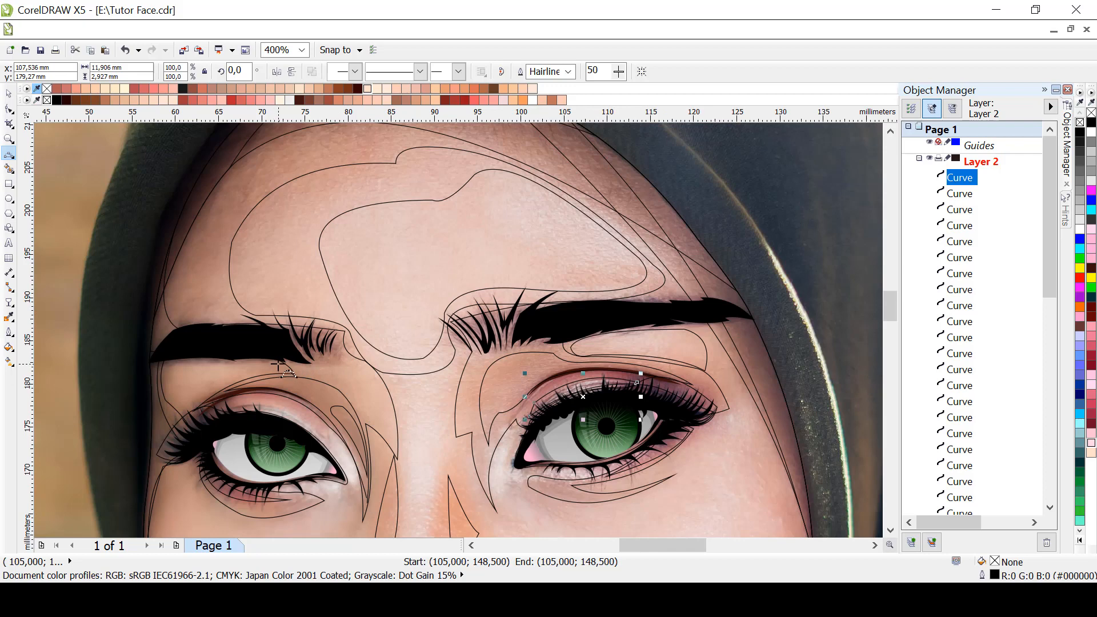
mouse_move(280, 365)
mouse_down()
mouse_move(165, 383)
mouse_move(192, 406)
mouse_up()
click(167, 381)
click(281, 366)
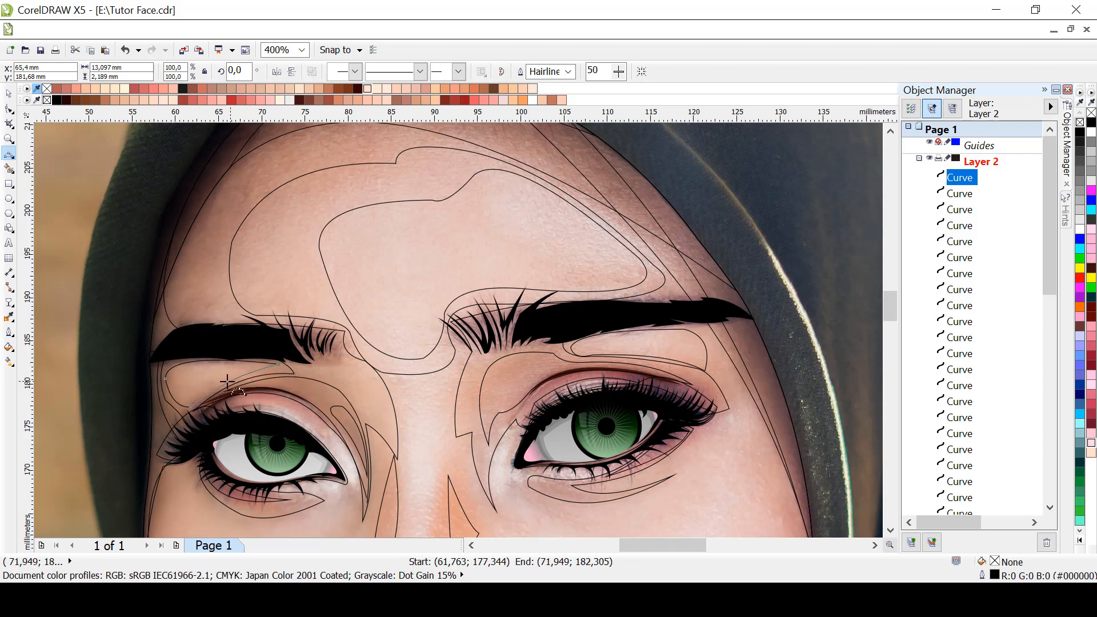
Draw a closed 3-point curve shape about 14 mm wide along the left-hand upper eyelid, reaching down around the inner eye corner
scroll(341, 452, up, 1)
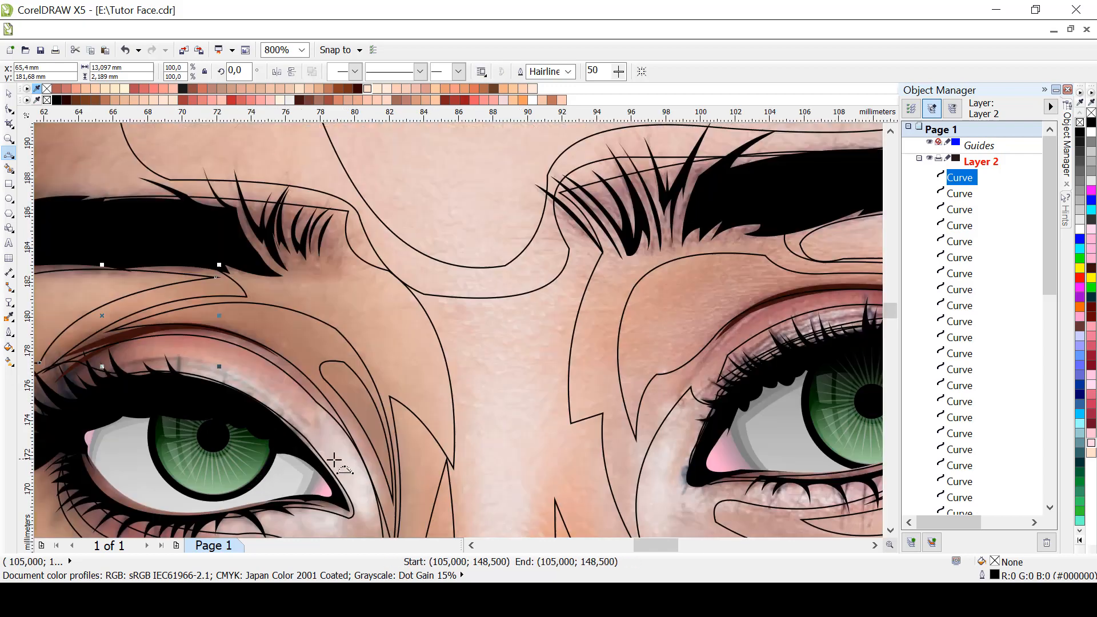
drag(181, 363, 307, 409)
click(151, 351)
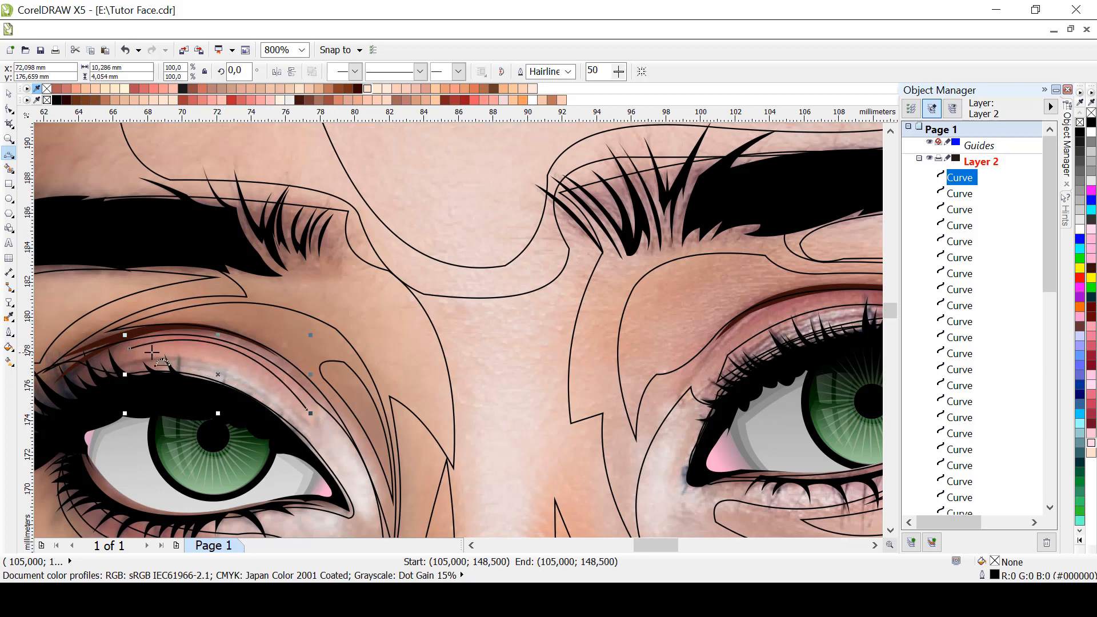
drag(126, 348, 308, 365)
click(265, 357)
click(366, 453)
click(495, 400)
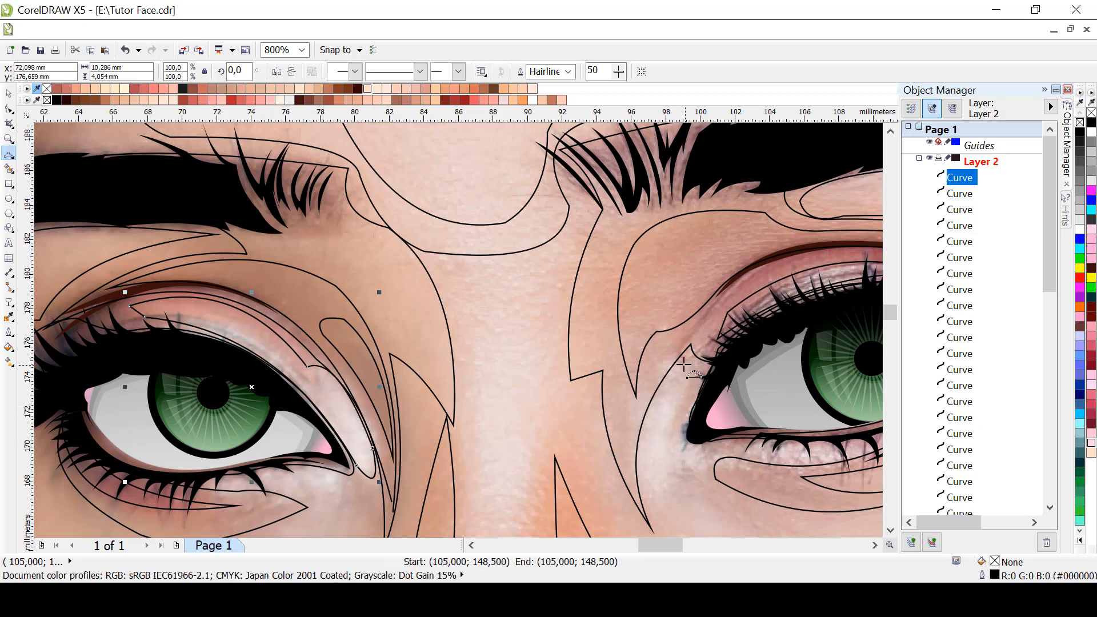
Draw a narrow closed 3-point curve shape about 9 mm tall beside the inner corner of the right-hand eye
mouse_move(683, 364)
mouse_down()
mouse_move(648, 468)
mouse_move(679, 429)
mouse_move(699, 353)
mouse_move(682, 318)
mouse_up()
click(652, 460)
click(669, 457)
click(676, 394)
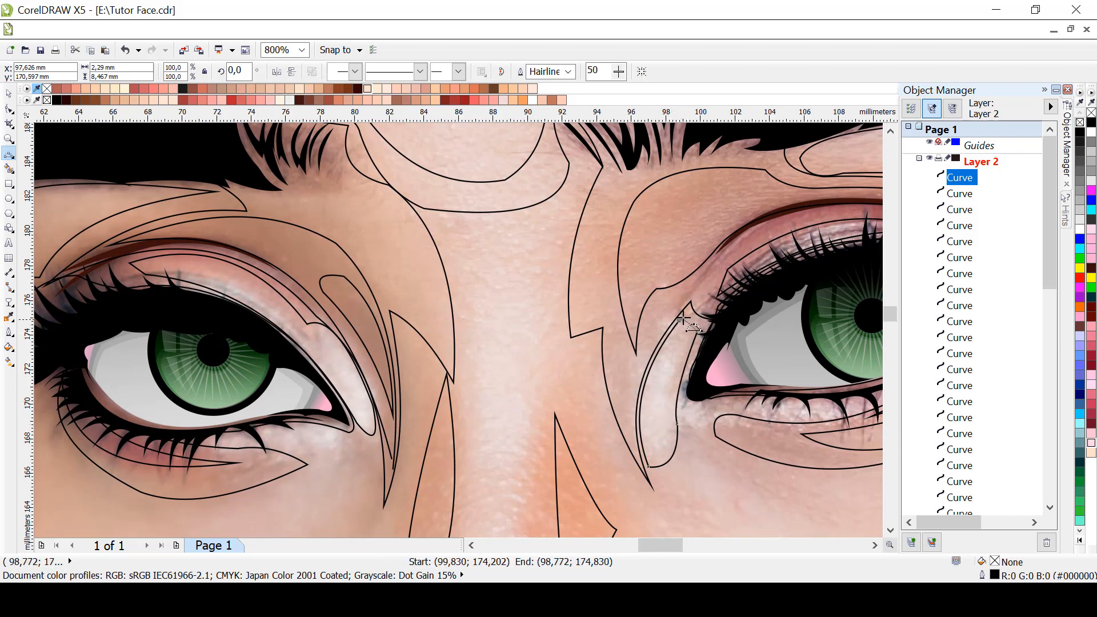
click(690, 316)
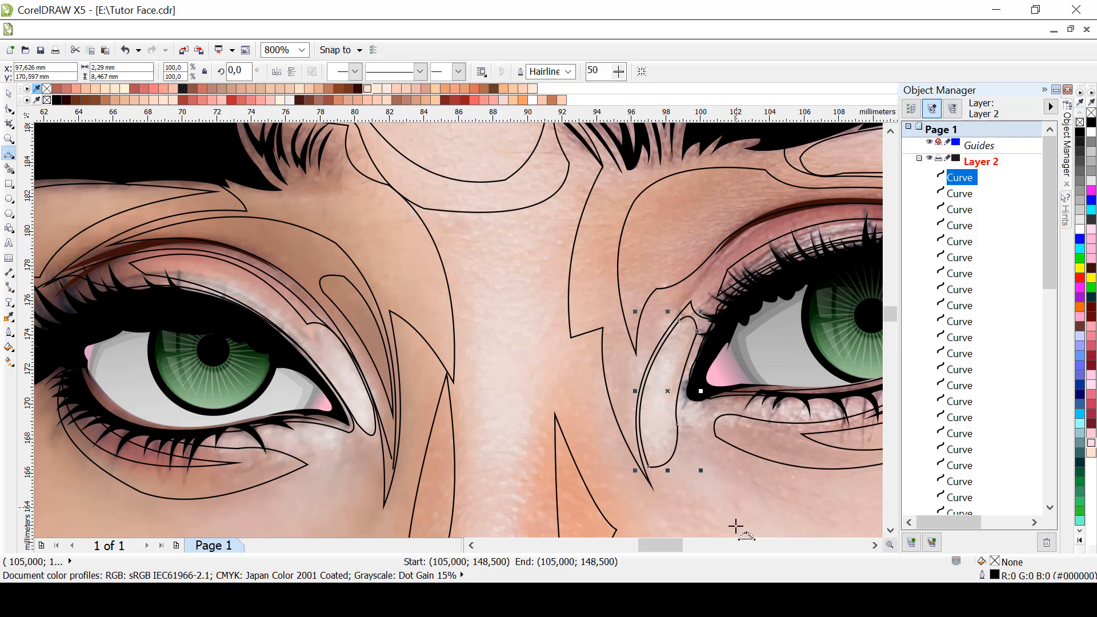
Draw a thin 3-point curve crescent about 13 mm wide just under the lower lashes of the right-hand eye
click(875, 546)
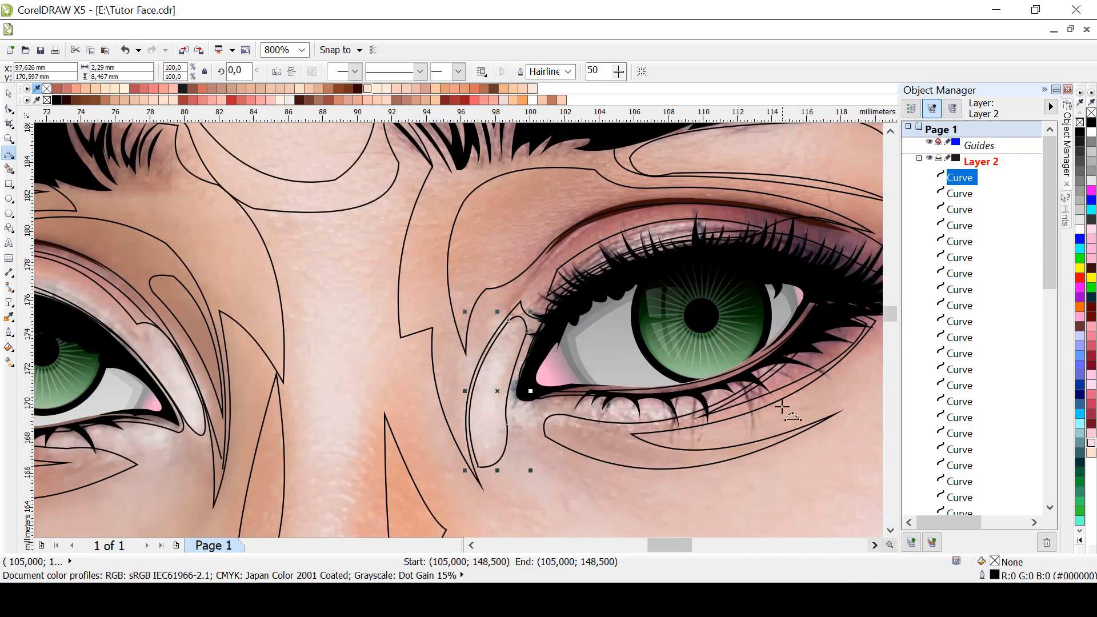
drag(775, 363, 609, 411)
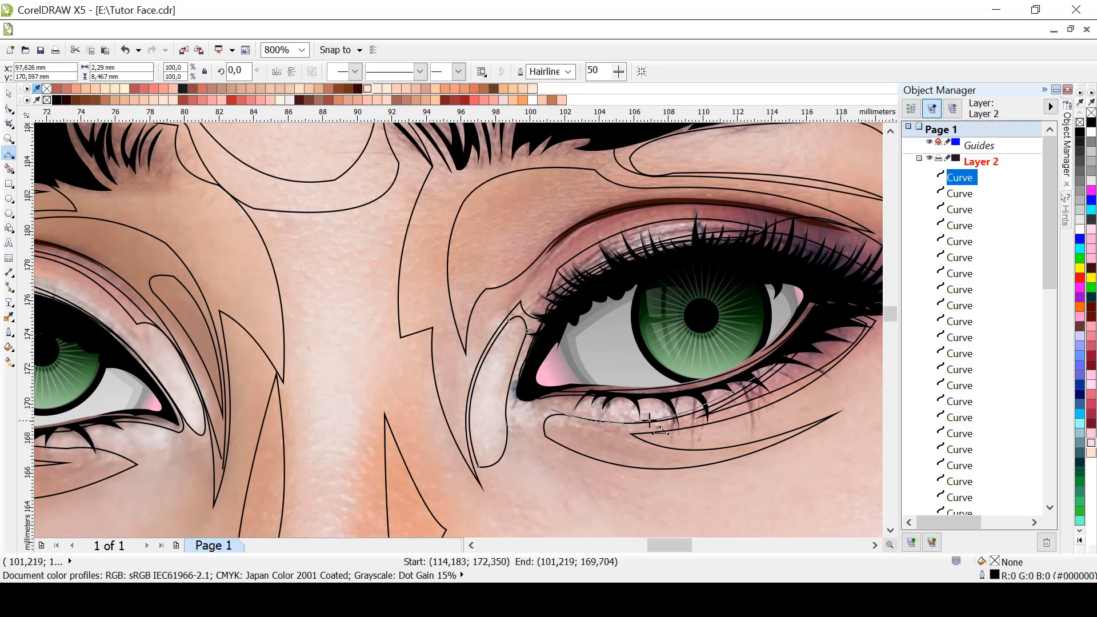
click(597, 424)
drag(552, 409, 774, 363)
click(560, 400)
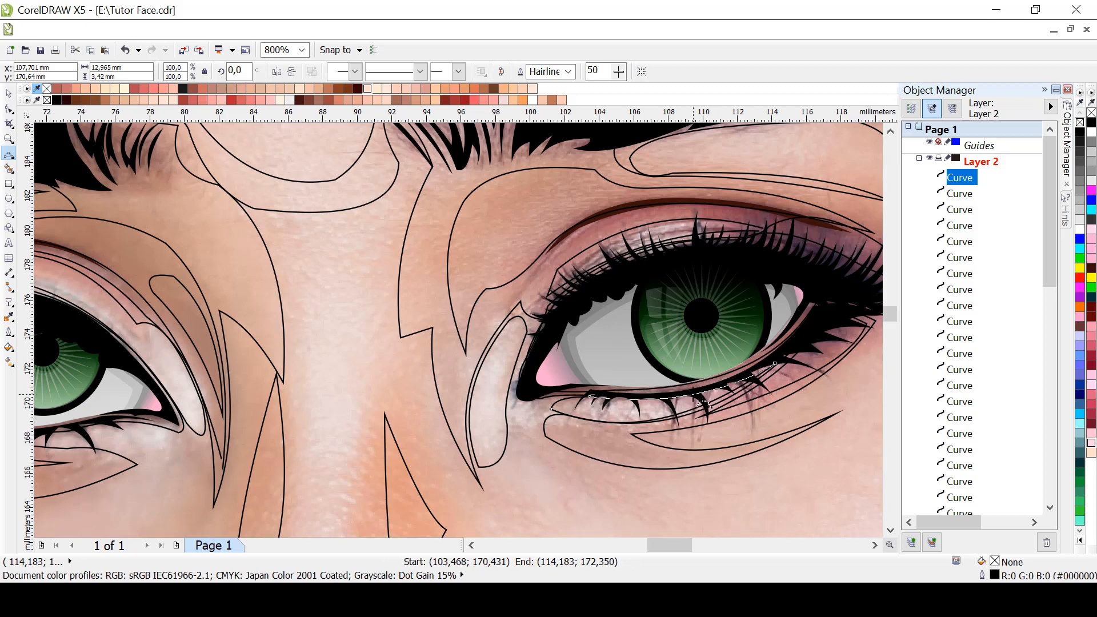
click(703, 401)
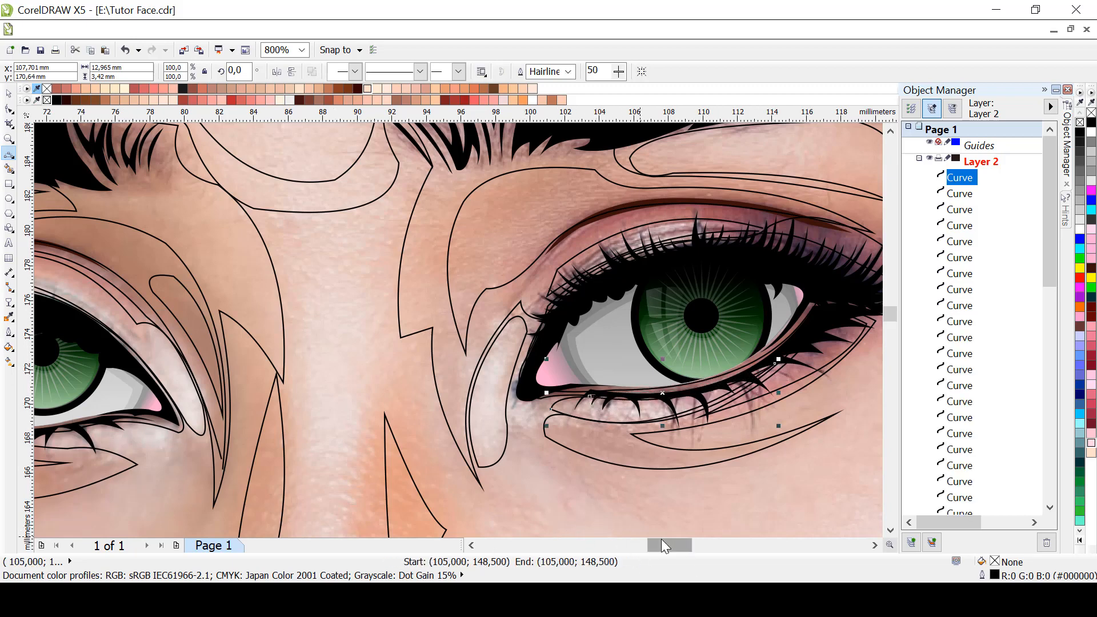
Draw a thin 3-point curve shape about 9 mm wide under the lower lashes of the left-hand eye, starting near its inner corner
drag(663, 546, 654, 545)
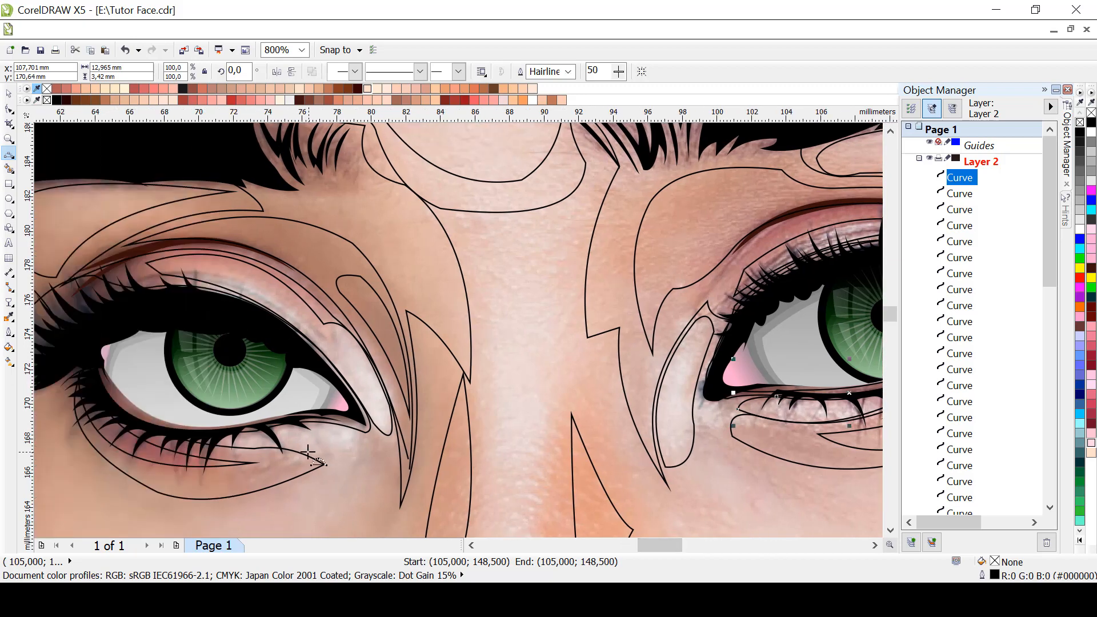
drag(307, 452, 263, 432)
click(324, 451)
click(349, 439)
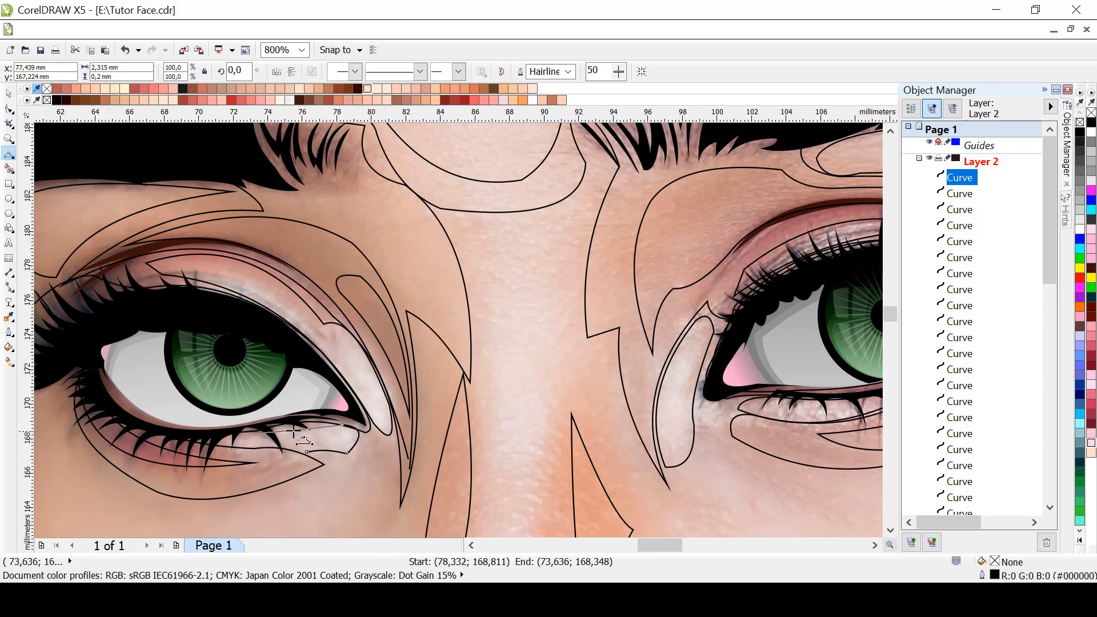
click(284, 438)
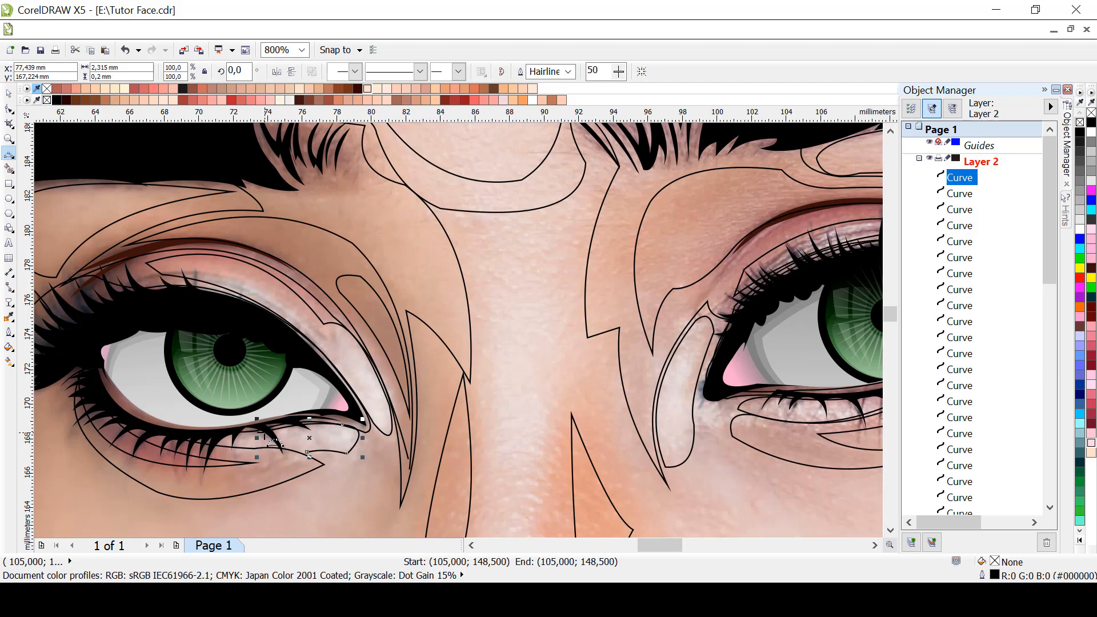
drag(305, 452, 252, 435)
click(195, 439)
click(250, 436)
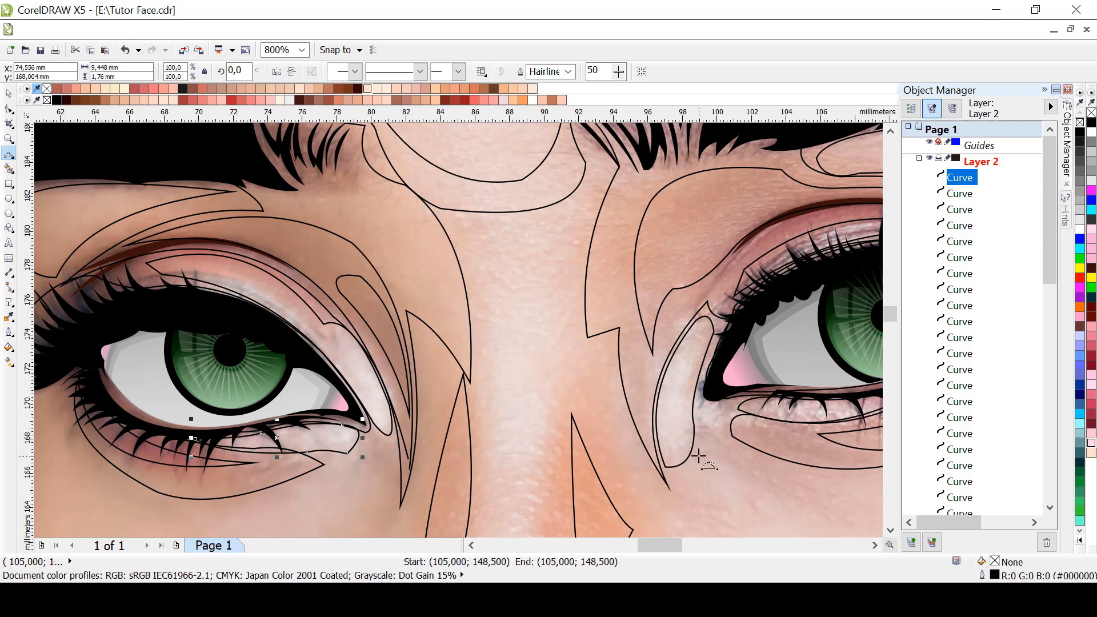
Start a large right-hand cheek contour with 3-point curves running about 29 mm from under the inner eye corner to the temple
key(F3)
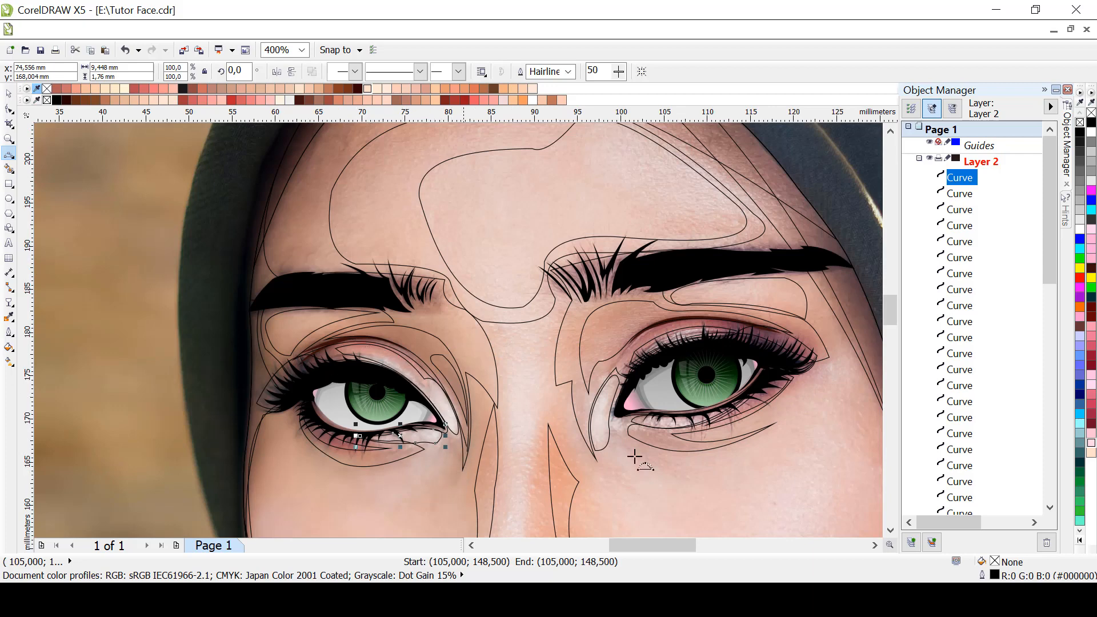
scroll(754, 420, down, 2)
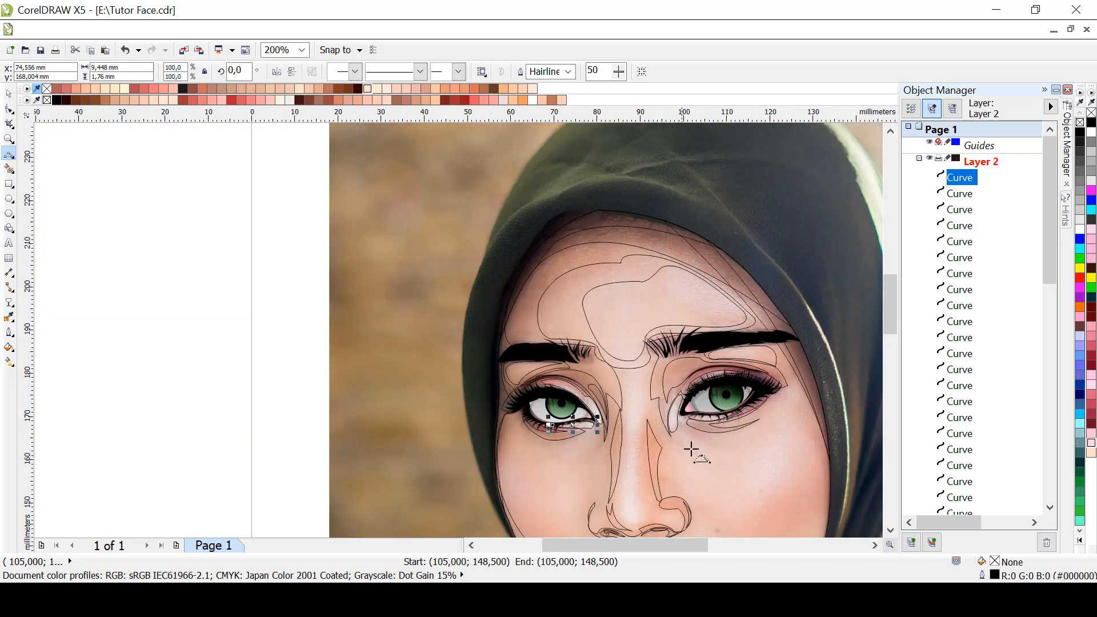
scroll(692, 476, up, 1)
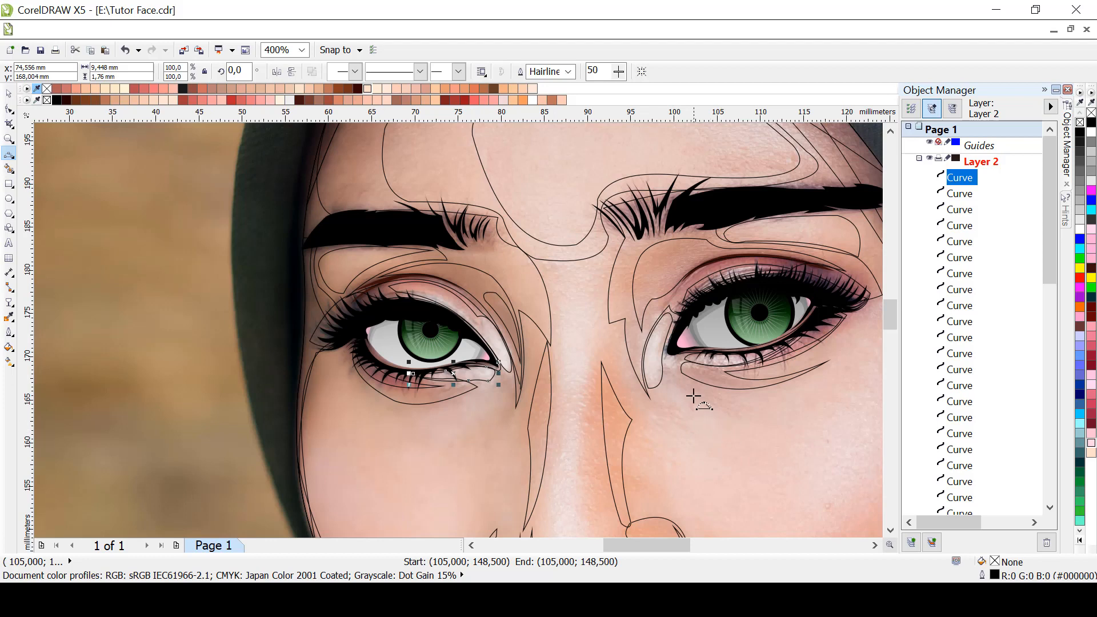
click(672, 384)
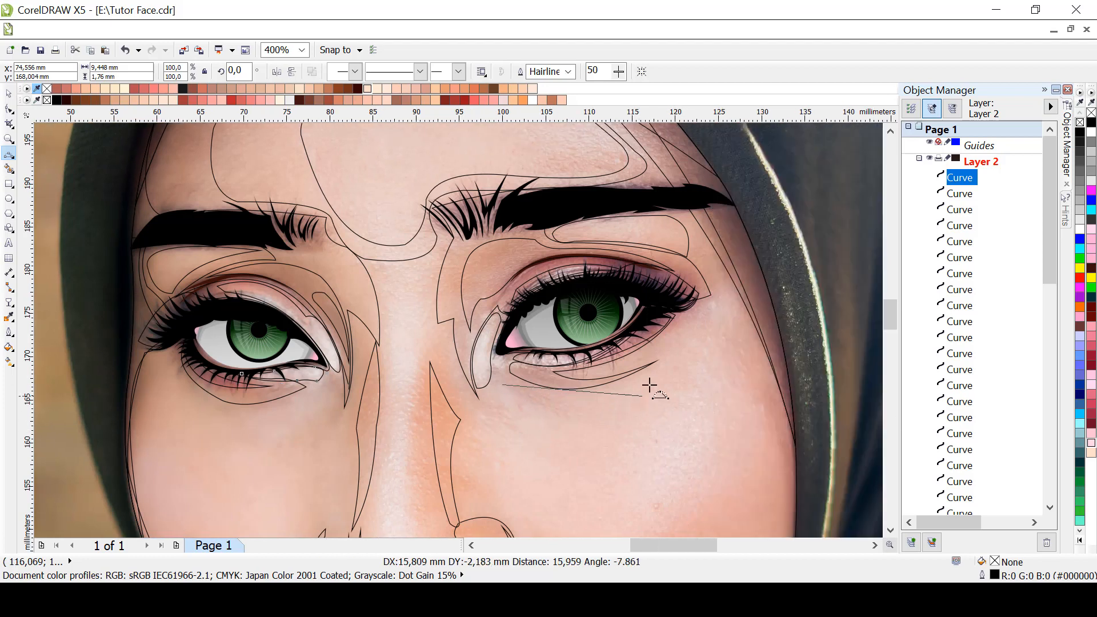
drag(689, 344, 748, 340)
click(635, 387)
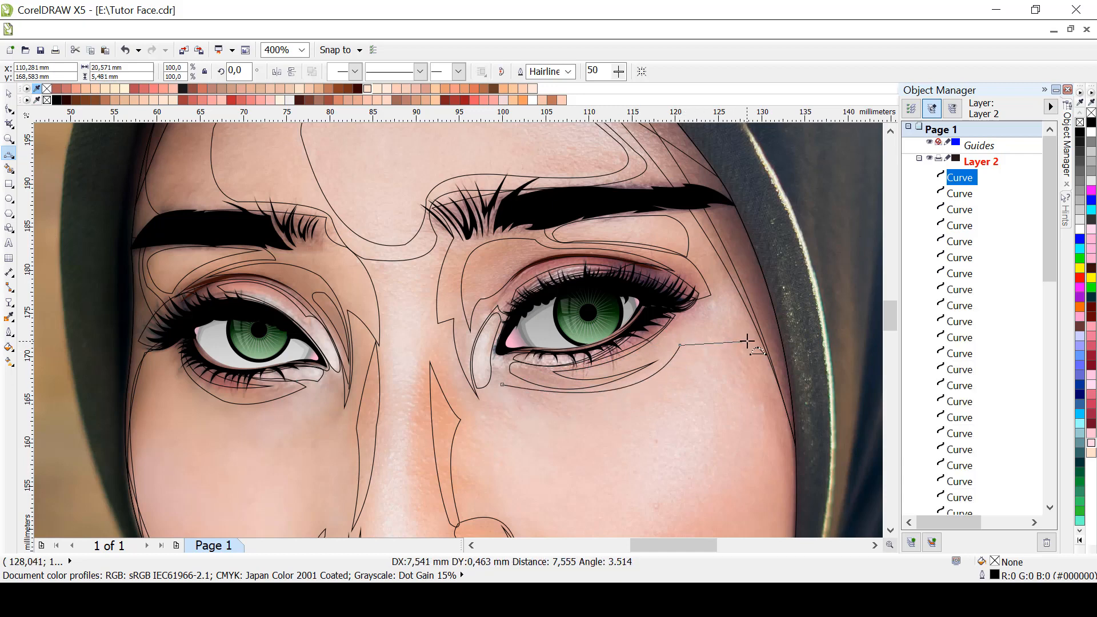
click(713, 353)
drag(884, 317, 886, 331)
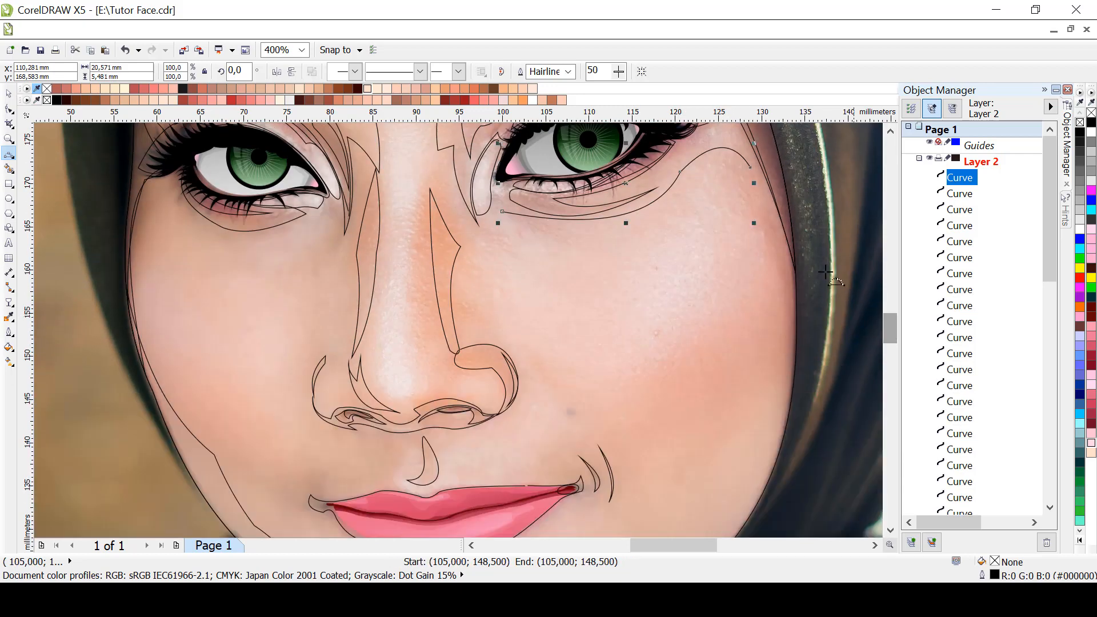
drag(751, 166, 780, 322)
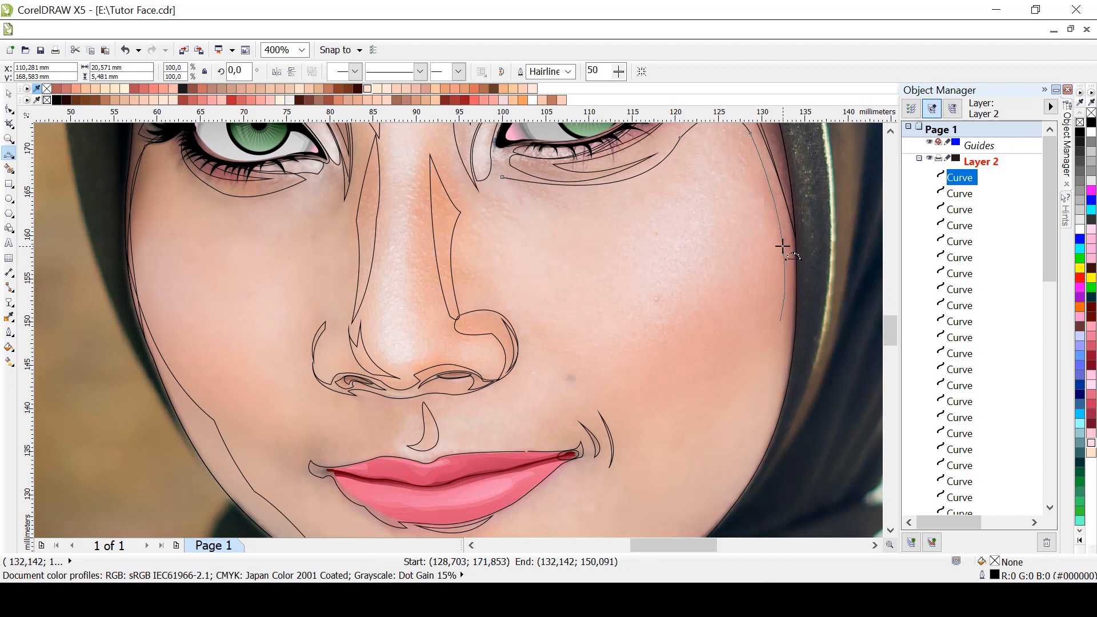
click(795, 181)
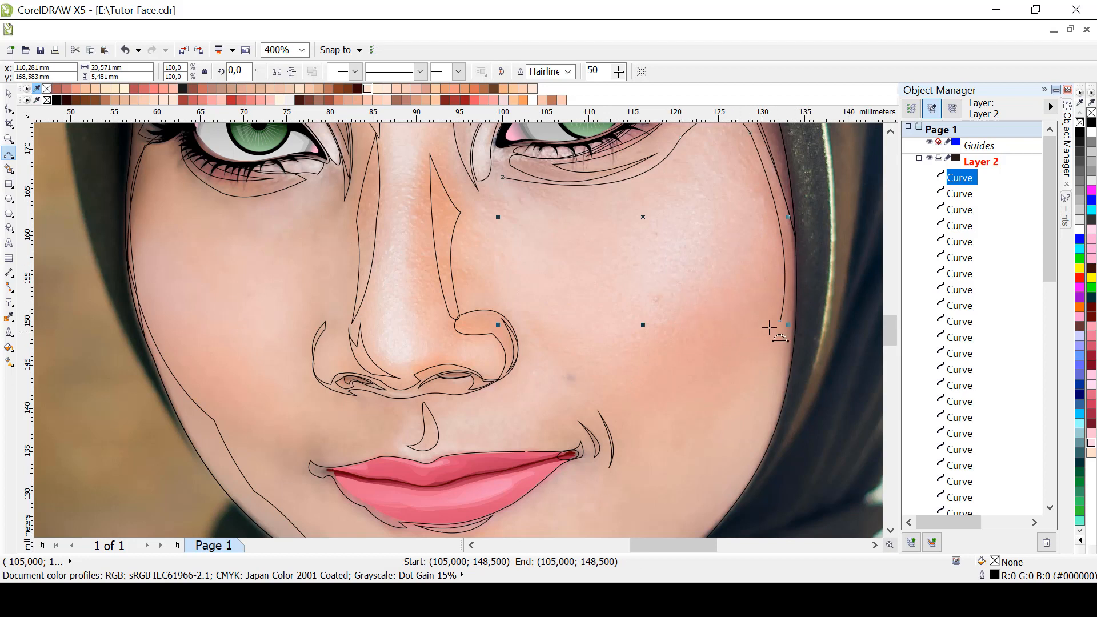
drag(775, 330, 582, 384)
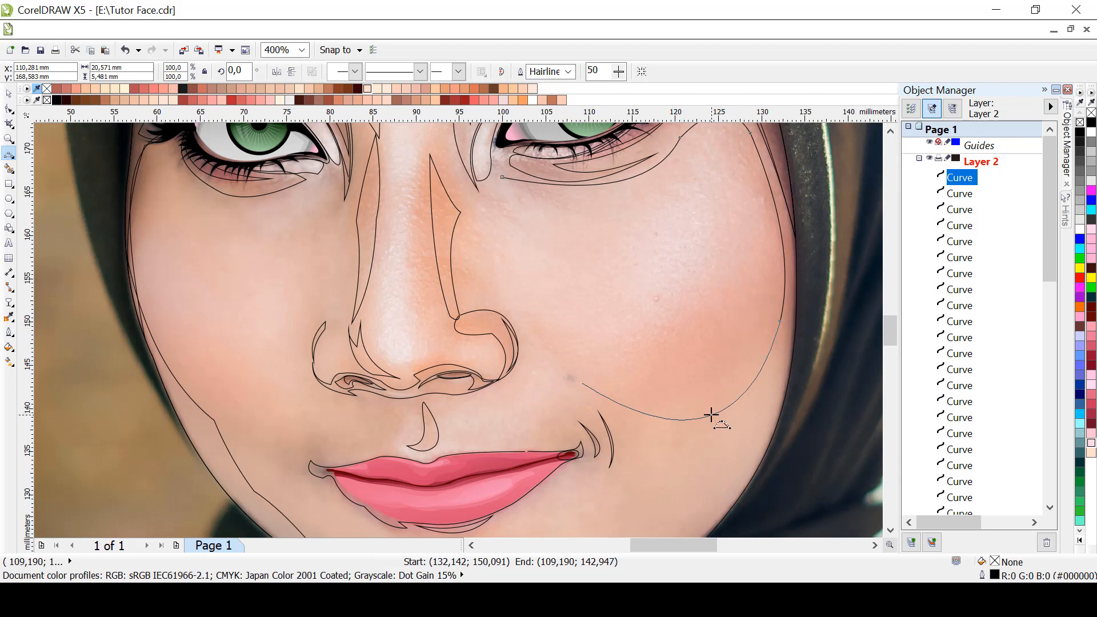
click(712, 415)
key(ctrl+z)
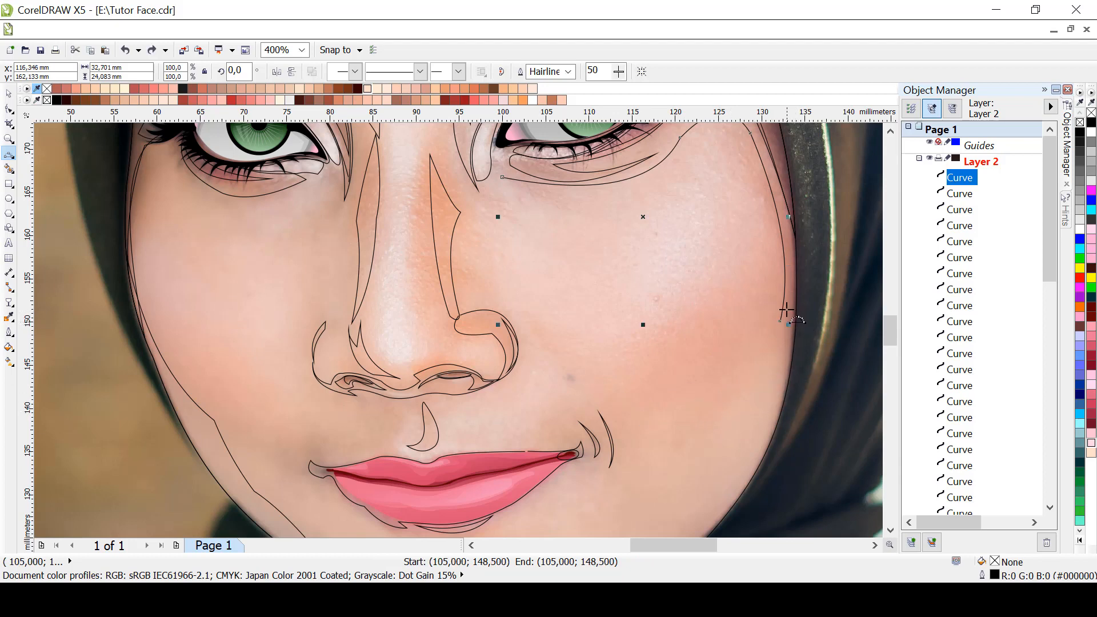
key(ctrl+z)
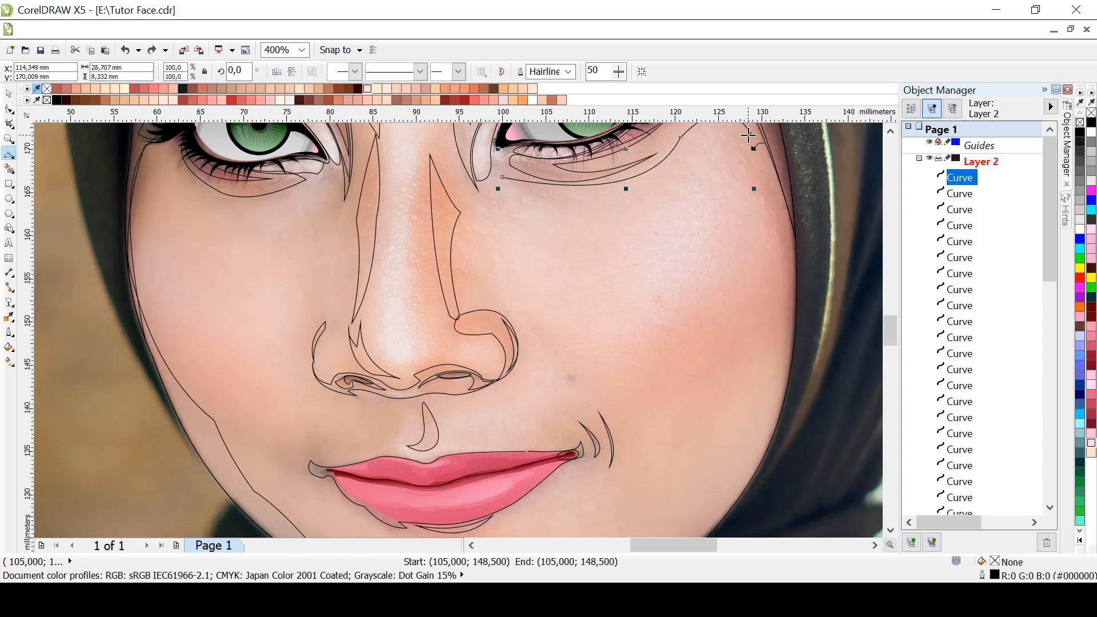
Continue the cheek contour with 3-point curves down the right-hand face edge to the jaw and back up past the mouth corner
scroll(737, 458, down, 1)
drag(750, 353, 631, 503)
scroll(690, 498, down, 1)
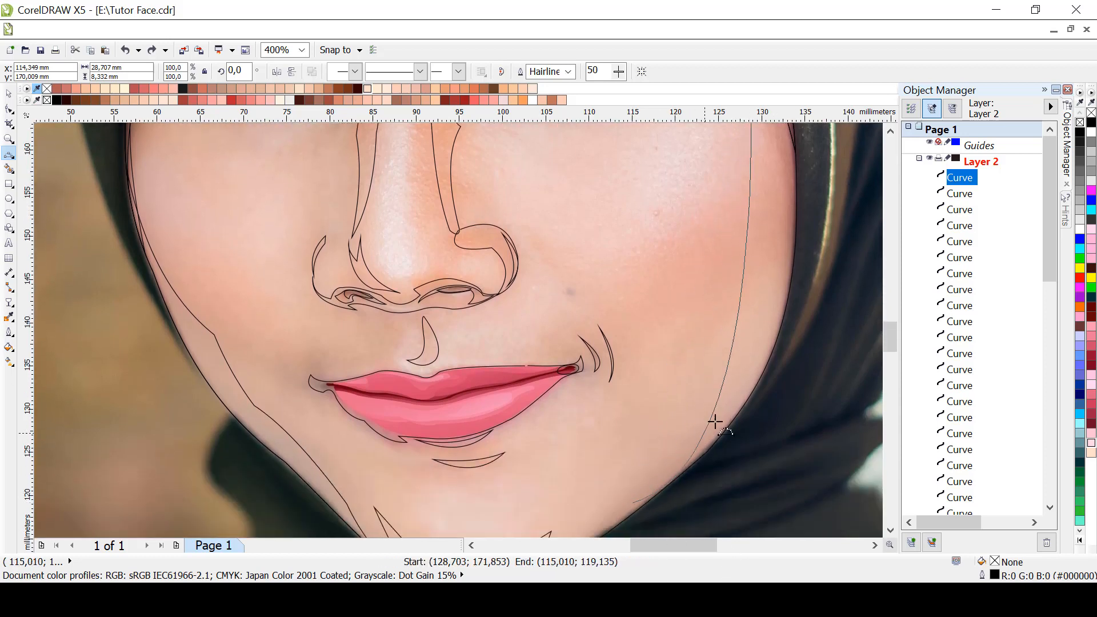
click(772, 338)
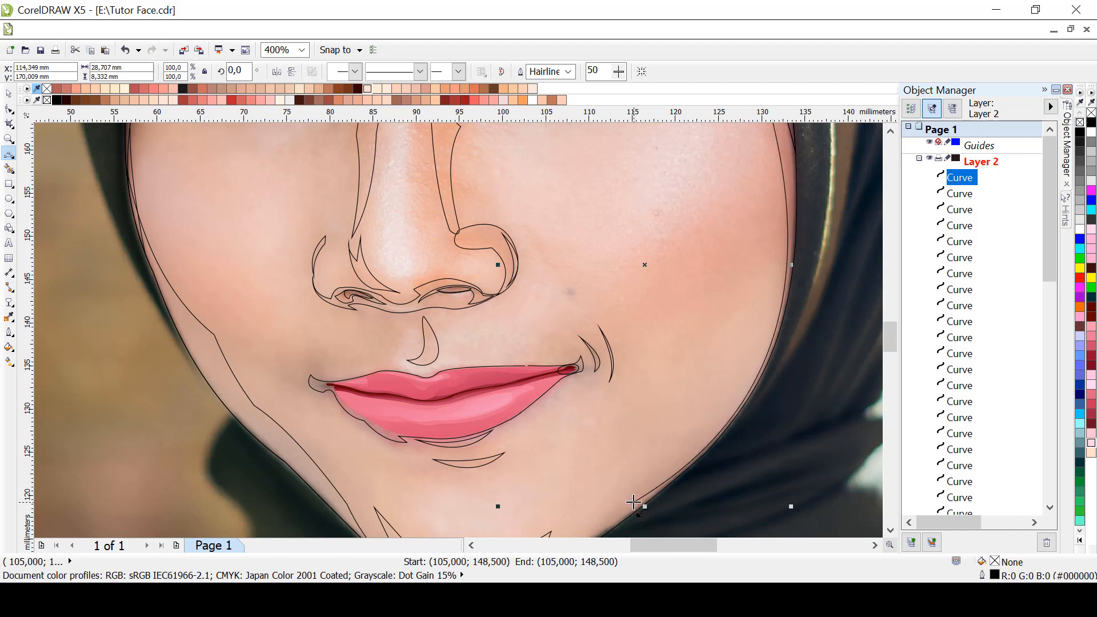
drag(634, 502, 600, 298)
click(604, 492)
click(614, 337)
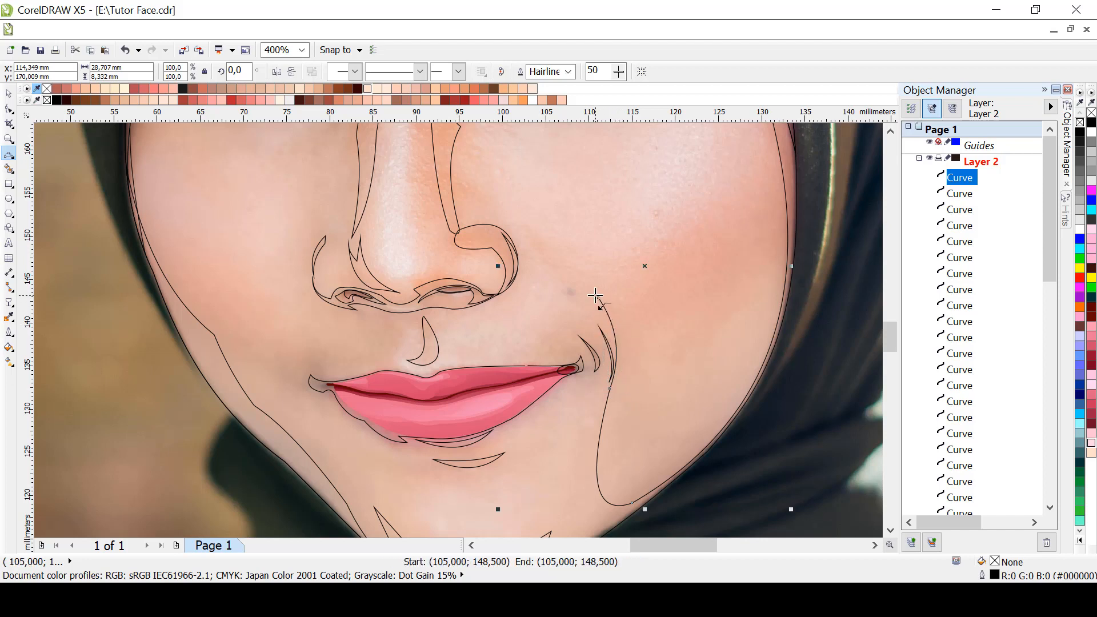
Close the large cheek contour with 3-point curves running up beside the nose to its starting point under the right-hand eye
drag(587, 243, 490, 182)
click(560, 347)
click(485, 245)
click(482, 204)
click(514, 224)
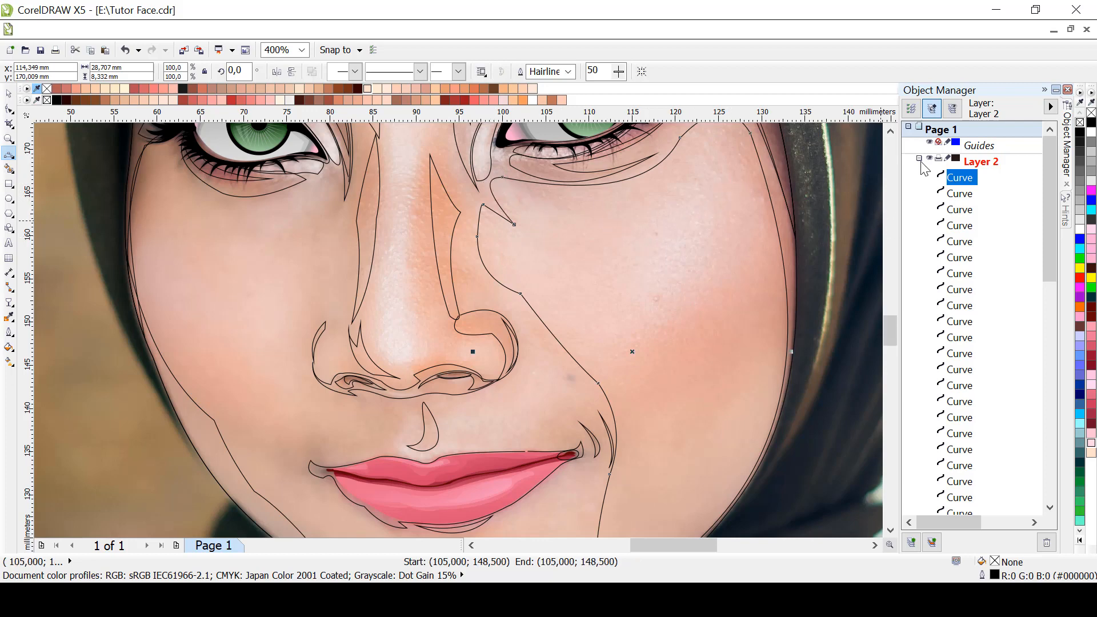
Draw a second closed 3-point curve contour about 34 mm wide on the right-hand cheek, inside the large cheek shape
click(890, 131)
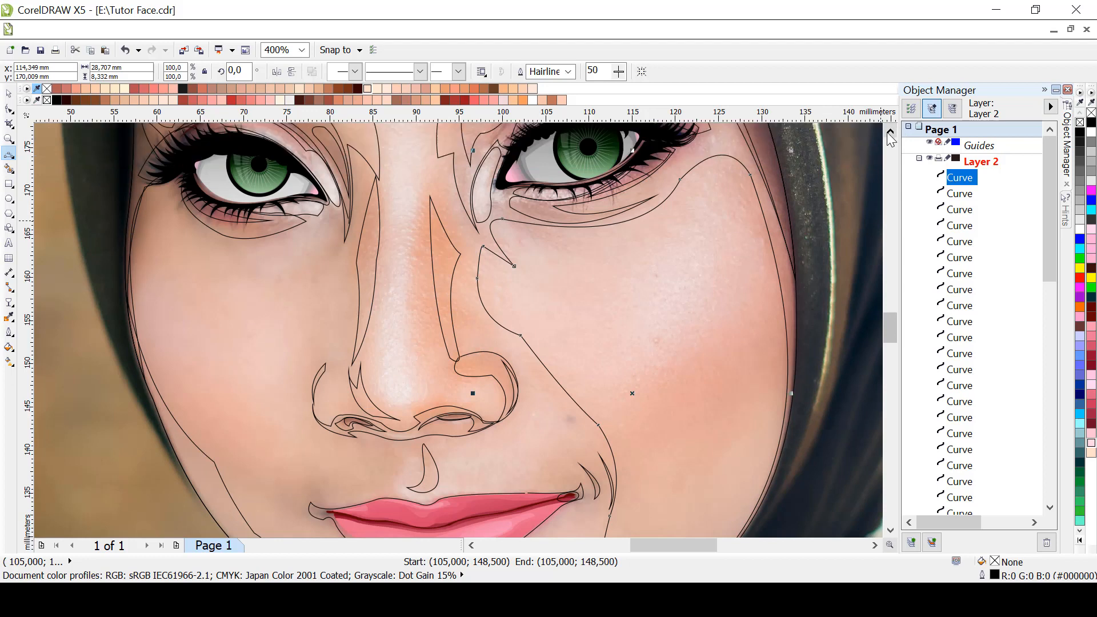
click(730, 172)
drag(748, 384, 776, 334)
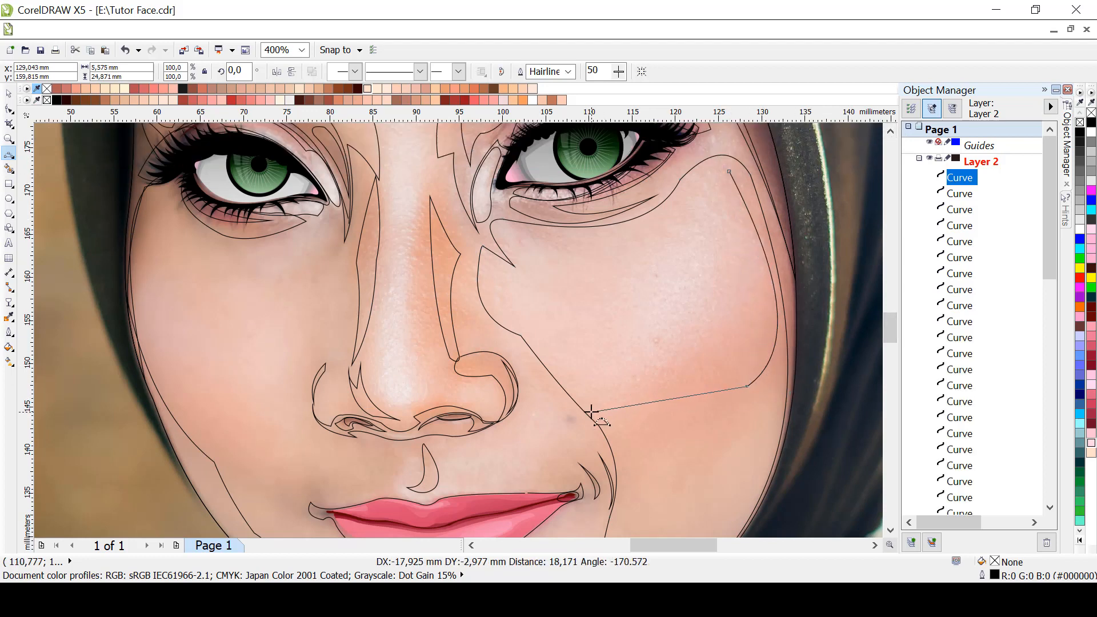
drag(591, 413, 629, 426)
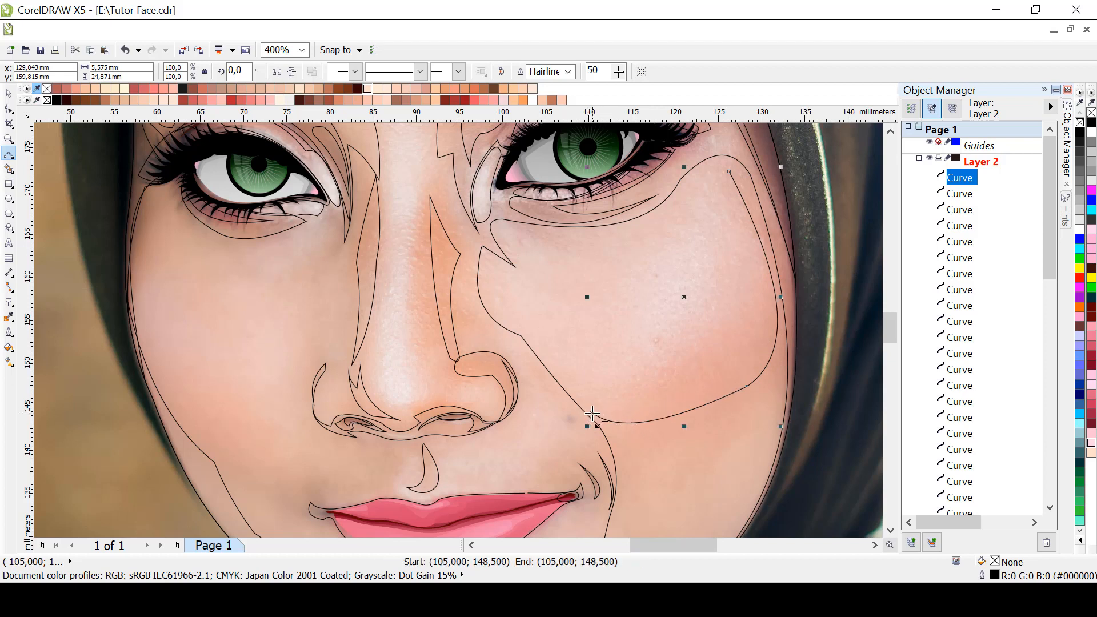
click(520, 325)
drag(518, 324, 730, 171)
click(485, 287)
click(524, 274)
click(514, 226)
click(649, 223)
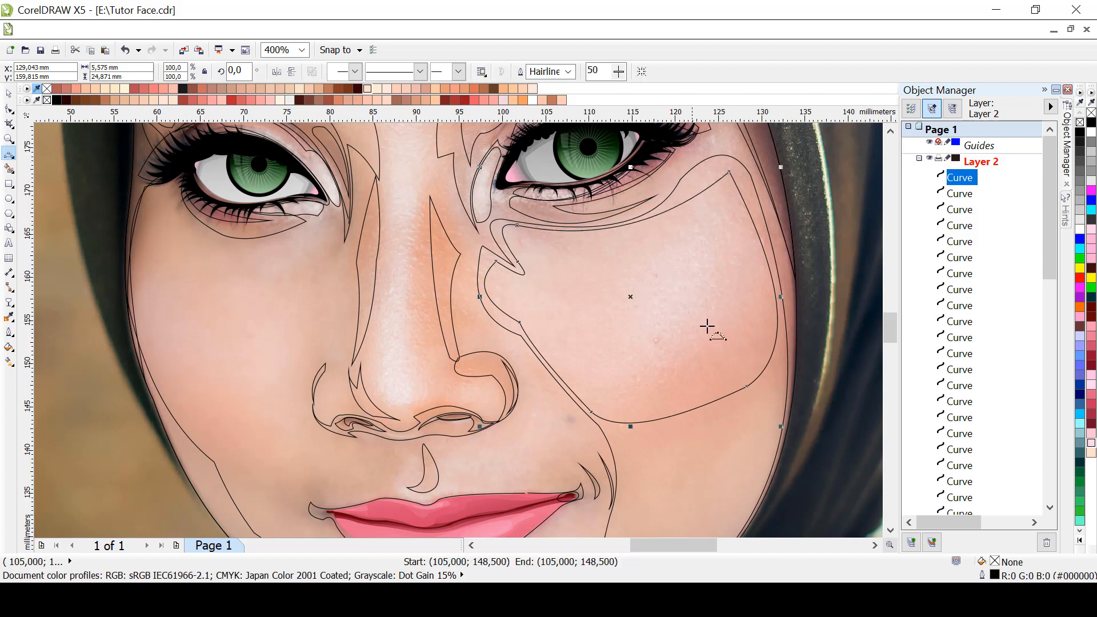
Draw a third closed 3-point curve contour about 25 mm wide inside the second right-hand cheek shape, dipping along its upper edge
drag(740, 295, 521, 292)
click(691, 373)
click(555, 346)
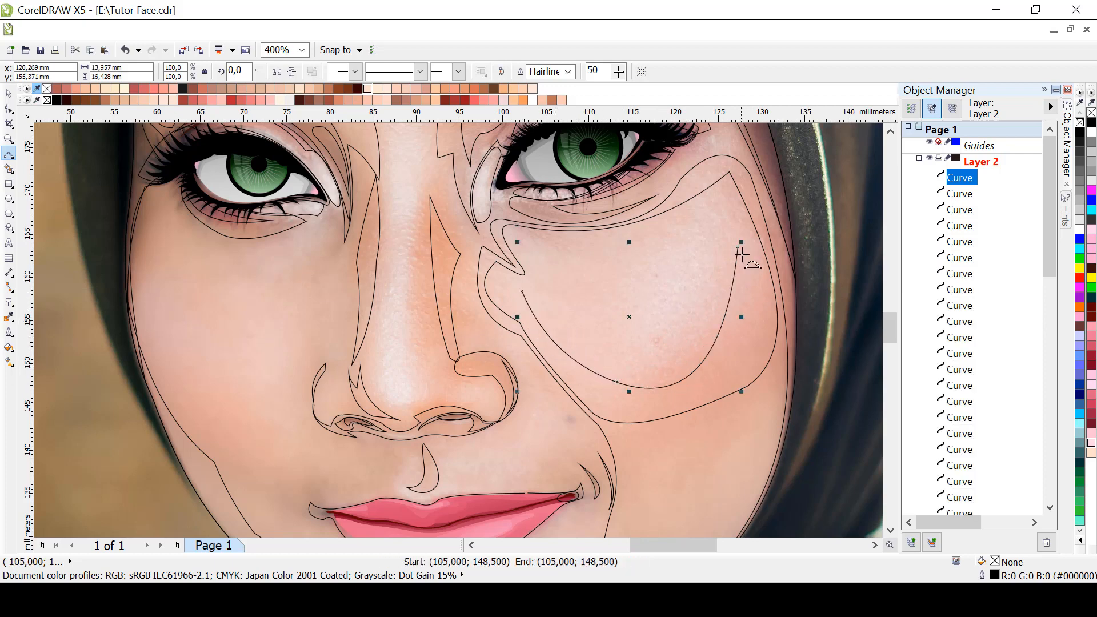
mouse_move(737, 246)
mouse_down()
mouse_move(649, 247)
mouse_move(588, 274)
mouse_move(588, 291)
mouse_move(521, 291)
mouse_up()
click(662, 239)
click(581, 282)
click(629, 282)
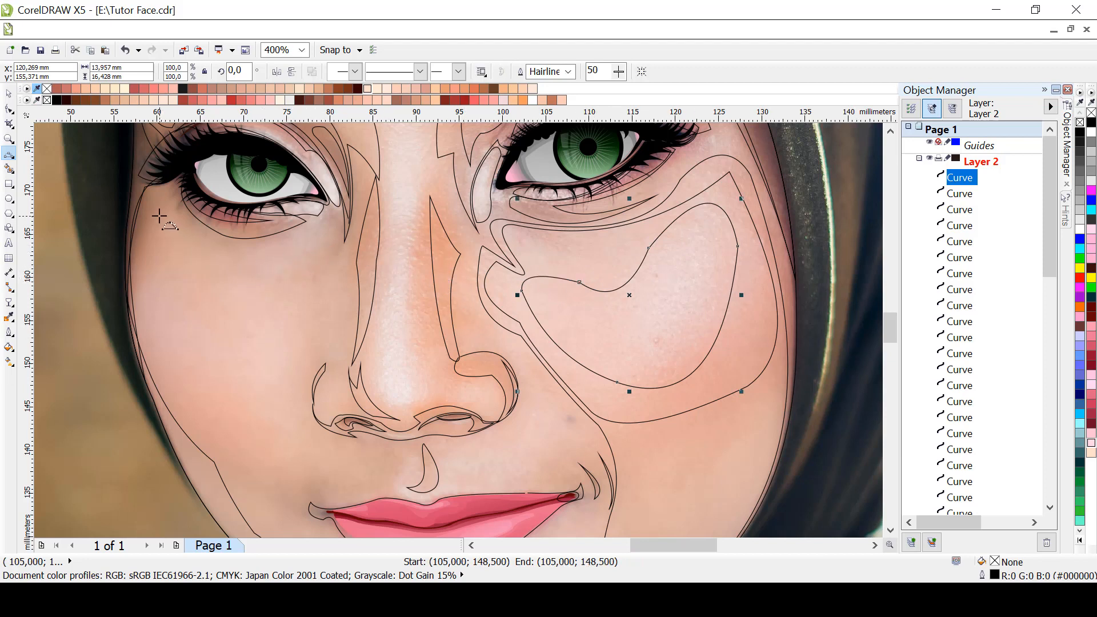
Draw the left-hand cheek contour with 3-point curves from under the outer eye corner down the face edge, around below the nose wing and up beside the nose
drag(160, 216, 212, 395)
click(143, 277)
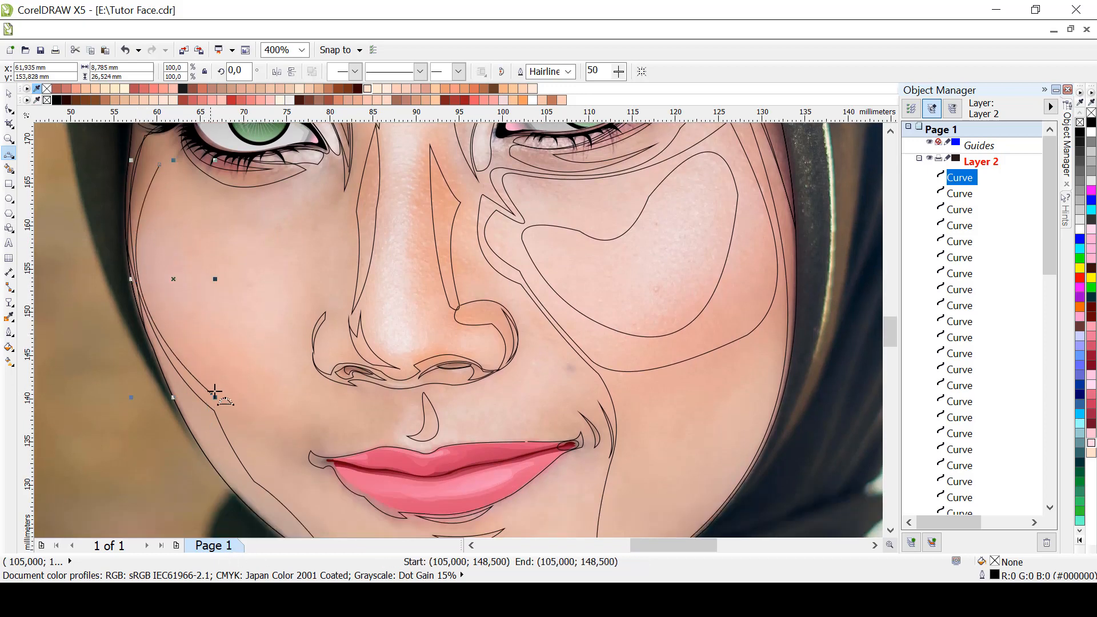
drag(259, 406, 320, 222)
click(294, 422)
click(306, 366)
click(304, 328)
click(343, 277)
click(347, 199)
click(320, 223)
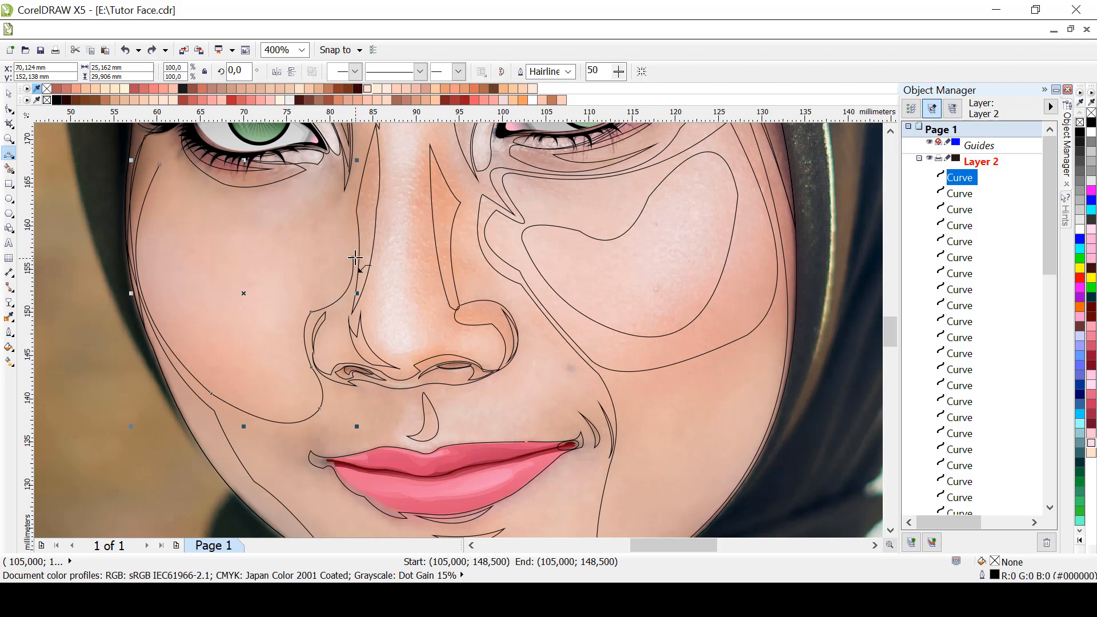
Add a short notch near the inner eye corner and close the left-hand cheek contour with 3-point curves running beneath the eye
click(346, 200)
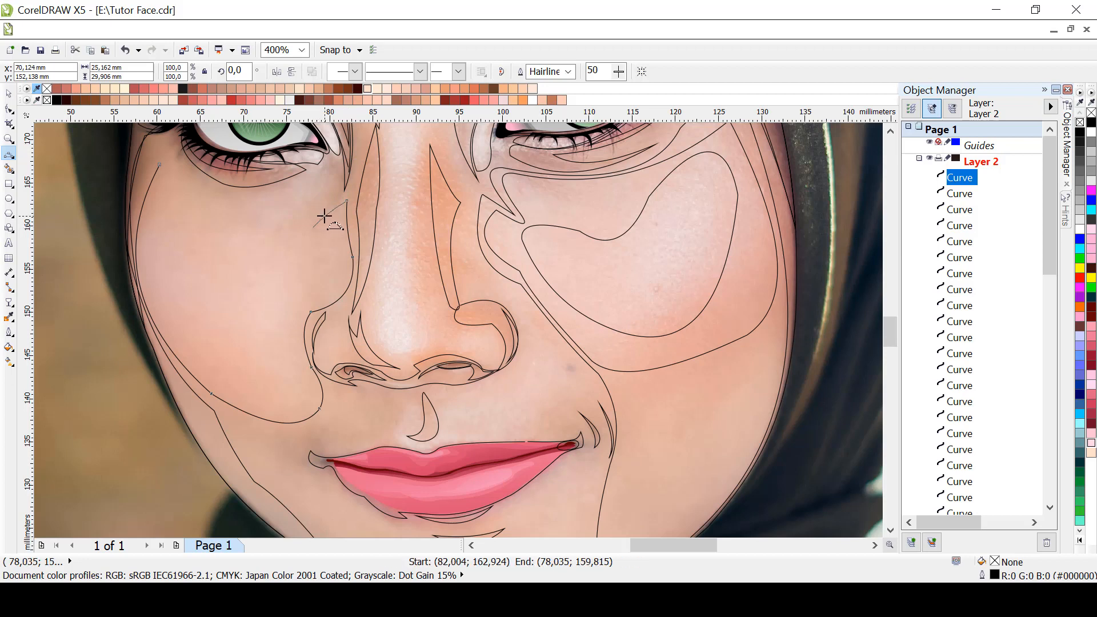
double_click(315, 227)
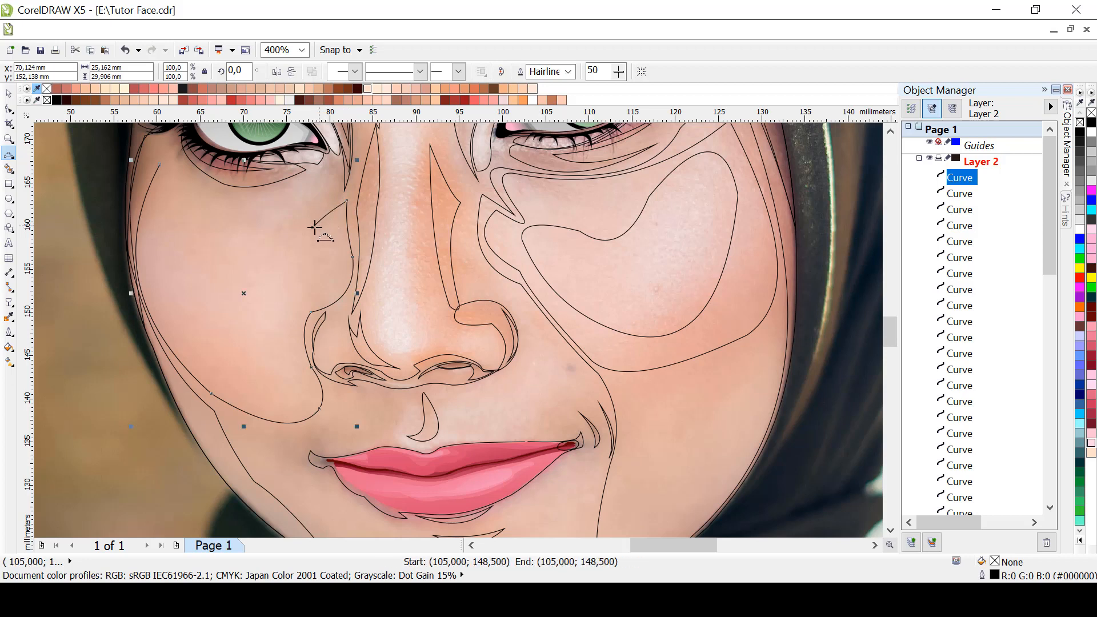
click(323, 168)
drag(326, 170, 159, 165)
click(245, 196)
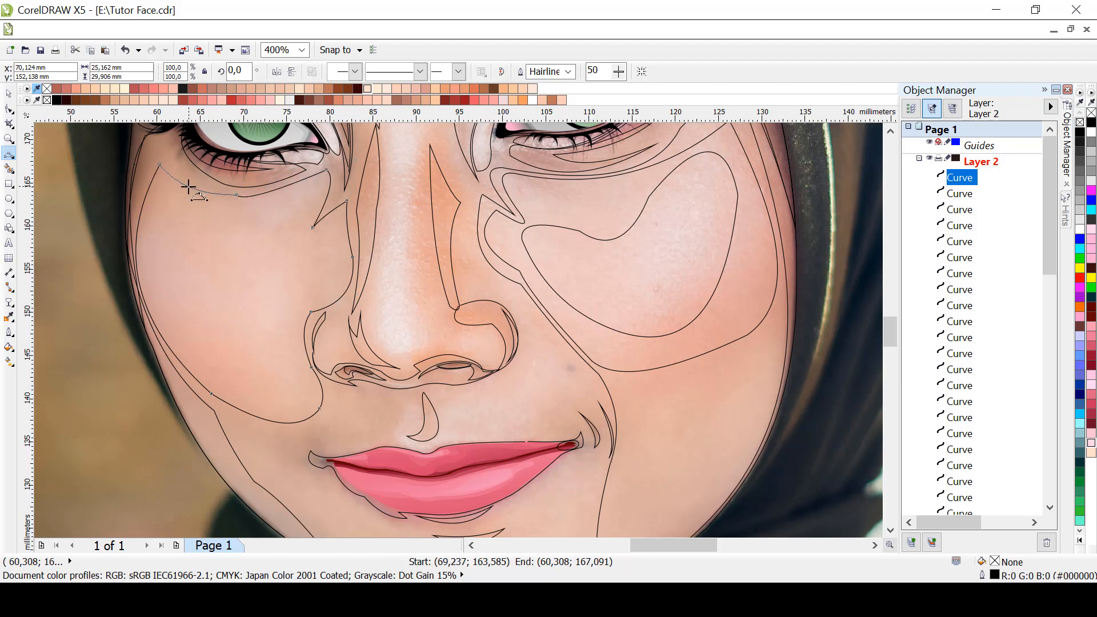
click(189, 186)
Draw a second closed 3-point curve contour about 19 mm wide inside the left-hand cheek shape
mouse_move(301, 357)
mouse_down()
mouse_move(298, 237)
mouse_move(282, 191)
mouse_move(197, 218)
mouse_move(146, 292)
mouse_move(224, 372)
mouse_move(335, 359)
mouse_move(300, 358)
mouse_up()
click(290, 299)
click(279, 195)
click(197, 220)
click(160, 231)
click(217, 359)
click(303, 395)
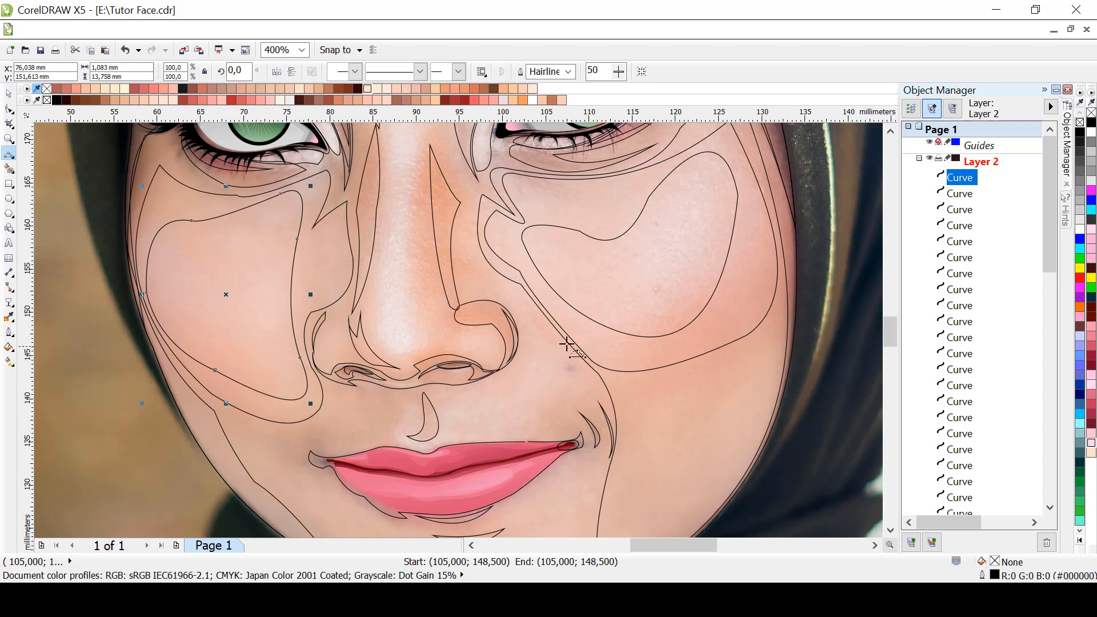
Draw a nose highlight contour with 3-point curves down one side of the bridge, across its top and down the other side toward the right-hand nose wing
scroll(879, 132, up, 4)
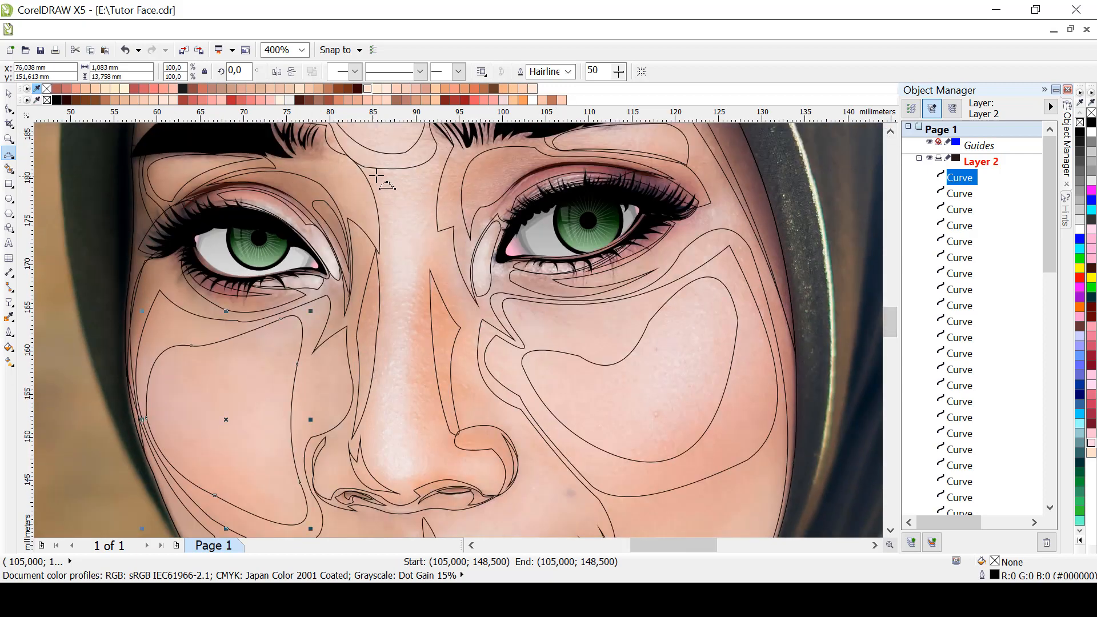
drag(371, 170, 374, 388)
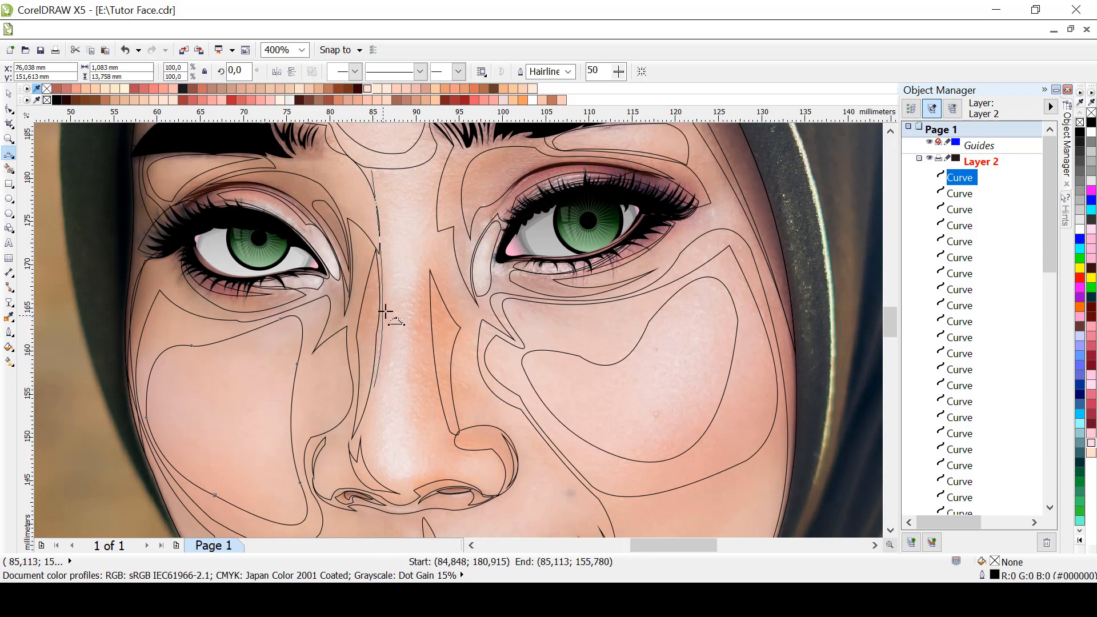
click(384, 306)
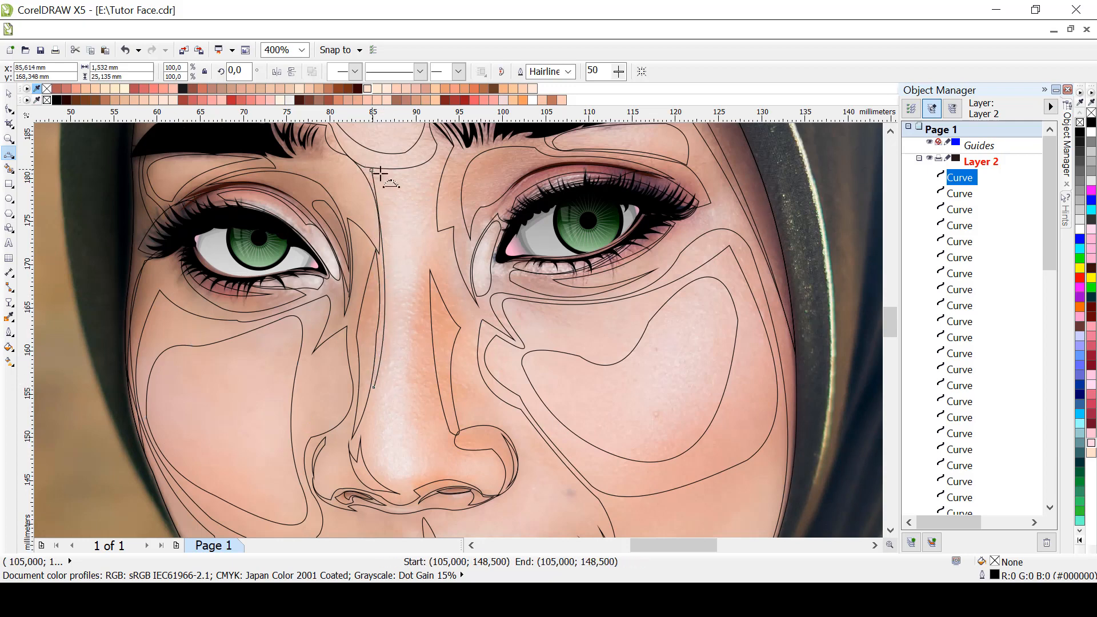
mouse_move(371, 170)
mouse_down()
mouse_move(433, 236)
mouse_move(432, 421)
mouse_move(444, 456)
mouse_move(480, 454)
mouse_move(503, 477)
mouse_move(414, 481)
mouse_move(372, 455)
mouse_move(373, 388)
mouse_up()
click(415, 184)
click(417, 375)
click(443, 453)
click(461, 456)
Close the nose highlight contour with 3-point curves around the right-hand nose wing, above the nostrils and under the tip, back up to its start
click(498, 459)
click(493, 487)
click(414, 481)
click(367, 454)
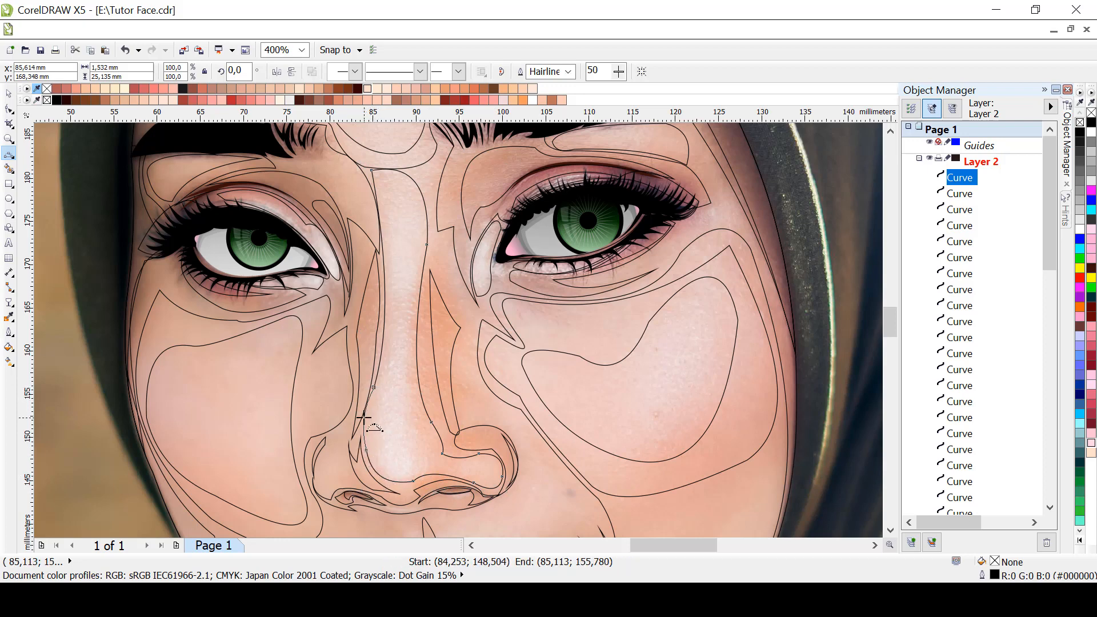
click(364, 418)
Draw a narrower closed 3-point curve contour inside the nose highlight, rounding the tip and running up and down the bridge
drag(422, 468, 371, 439)
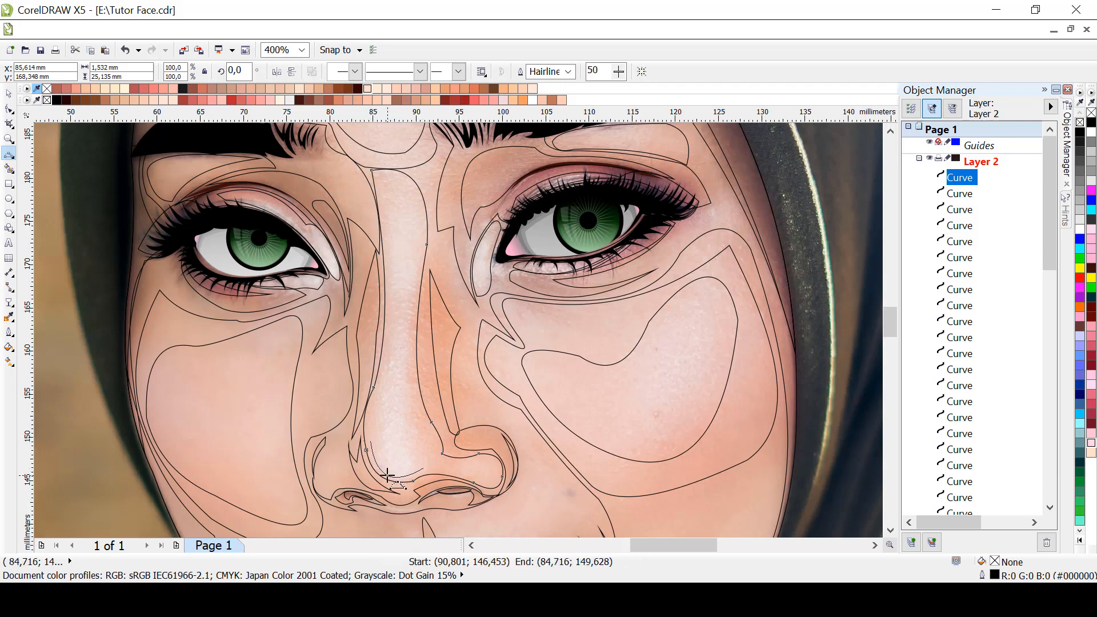
click(387, 475)
mouse_move(371, 439)
mouse_down()
mouse_move(382, 197)
mouse_move(425, 252)
mouse_move(423, 467)
mouse_move(481, 458)
mouse_move(498, 483)
mouse_move(451, 467)
mouse_up()
click(371, 412)
click(389, 280)
click(408, 200)
click(415, 409)
Draw a small closed 3-point curve shape about 7 mm wide on the right-hand nose wing, inside the nose highlight contour
click(456, 455)
click(481, 459)
click(500, 468)
click(466, 478)
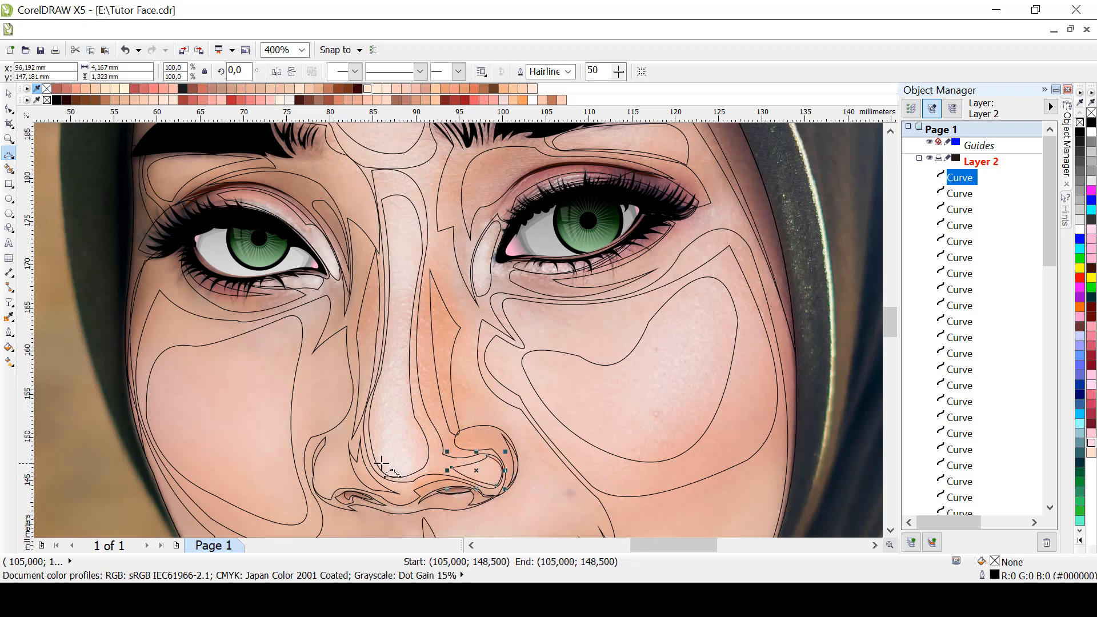
Draw a closed 3-point curve shape about 6 mm wide on the left-hand nose wing, ending above the nostril
mouse_move(358, 486)
mouse_down()
mouse_move(348, 439)
mouse_move(315, 474)
mouse_up()
click(360, 456)
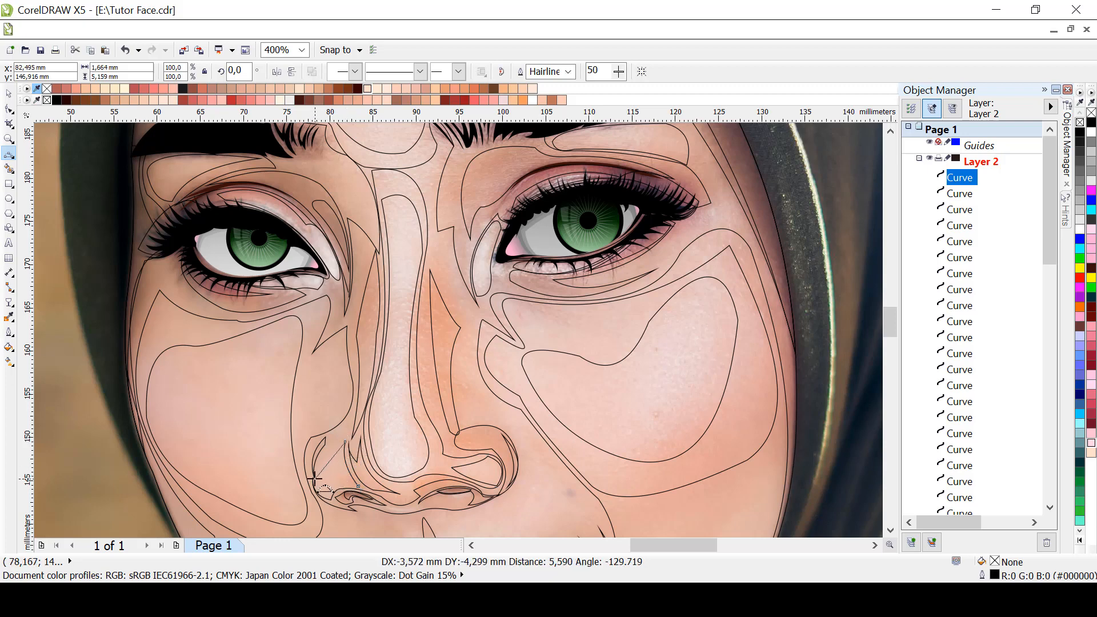
click(317, 459)
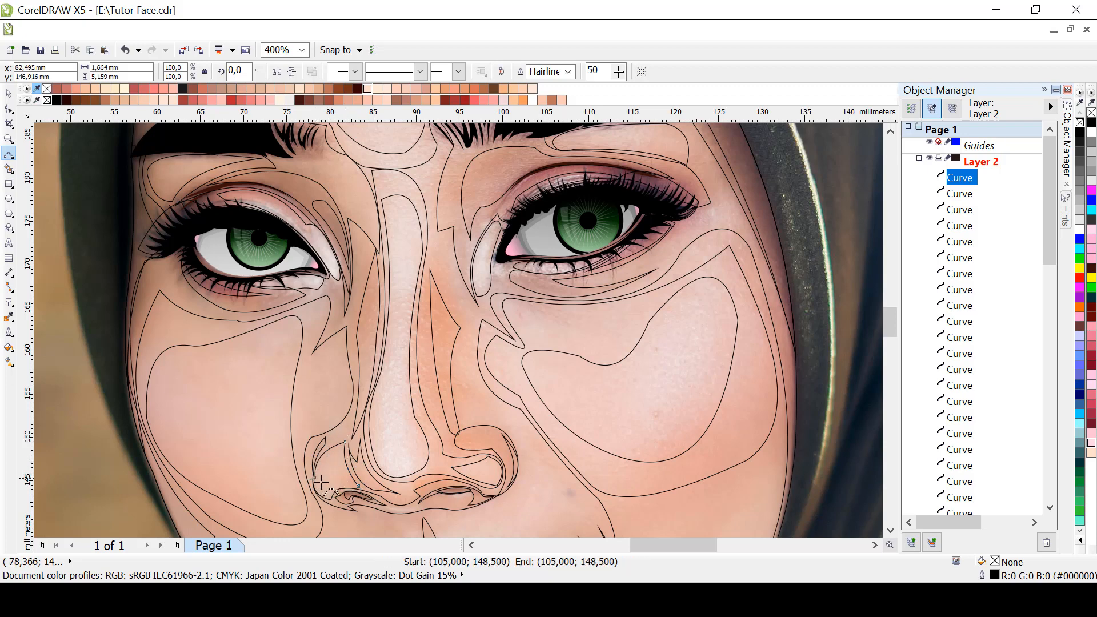
drag(314, 476, 358, 486)
click(336, 485)
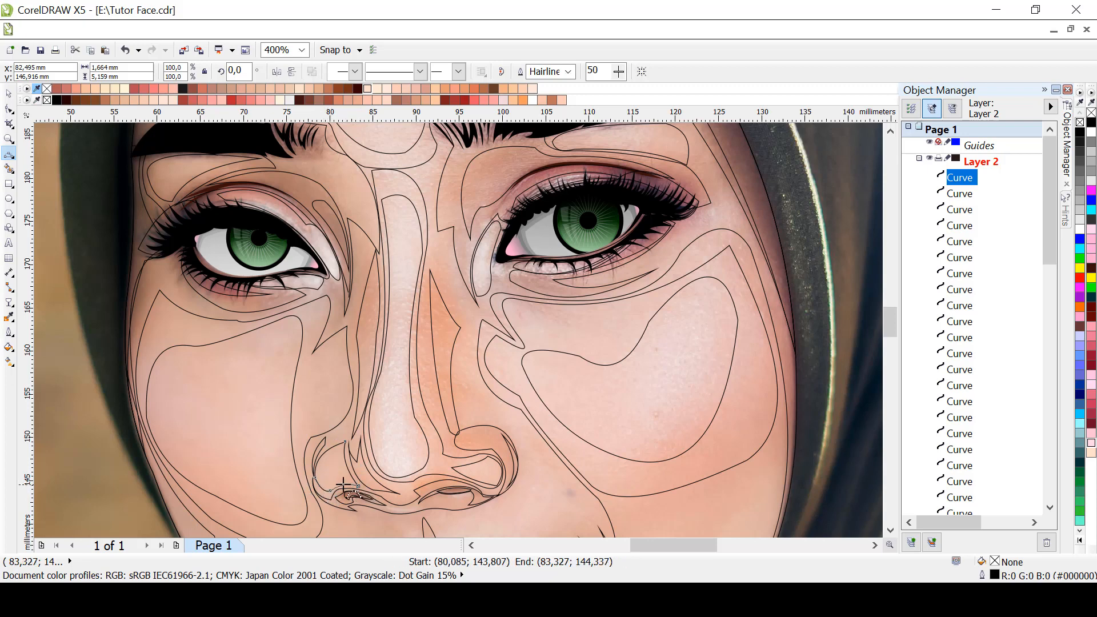
click(353, 483)
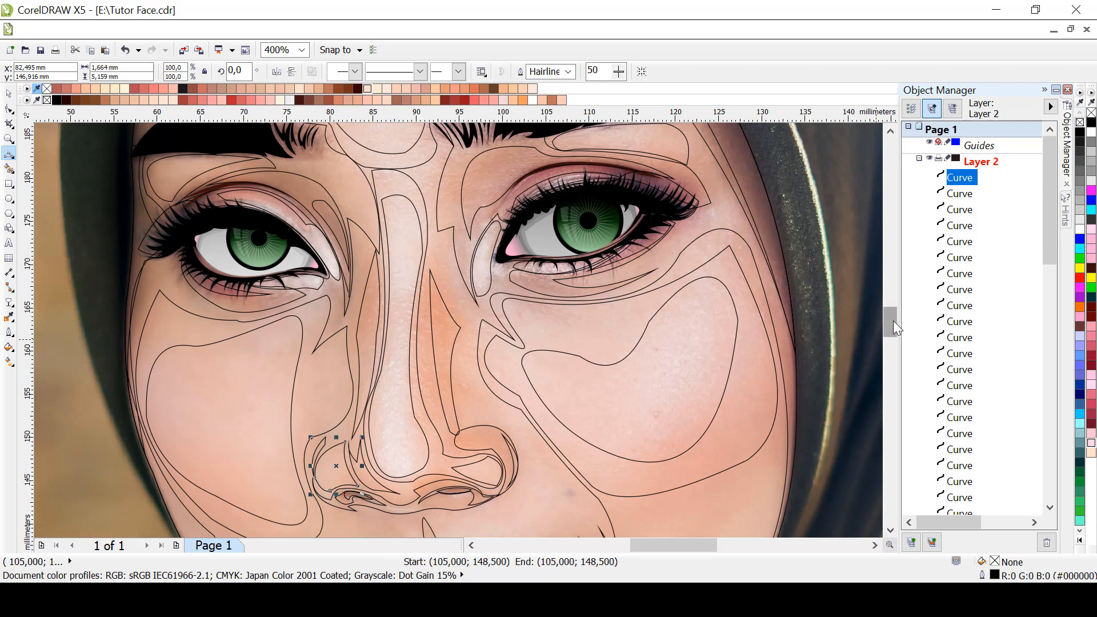
Start the upper-lip skin contour with 3-point curves running under the nose, up past the right-hand nostril and down toward the mouth corner
scroll(893, 319, down, 5)
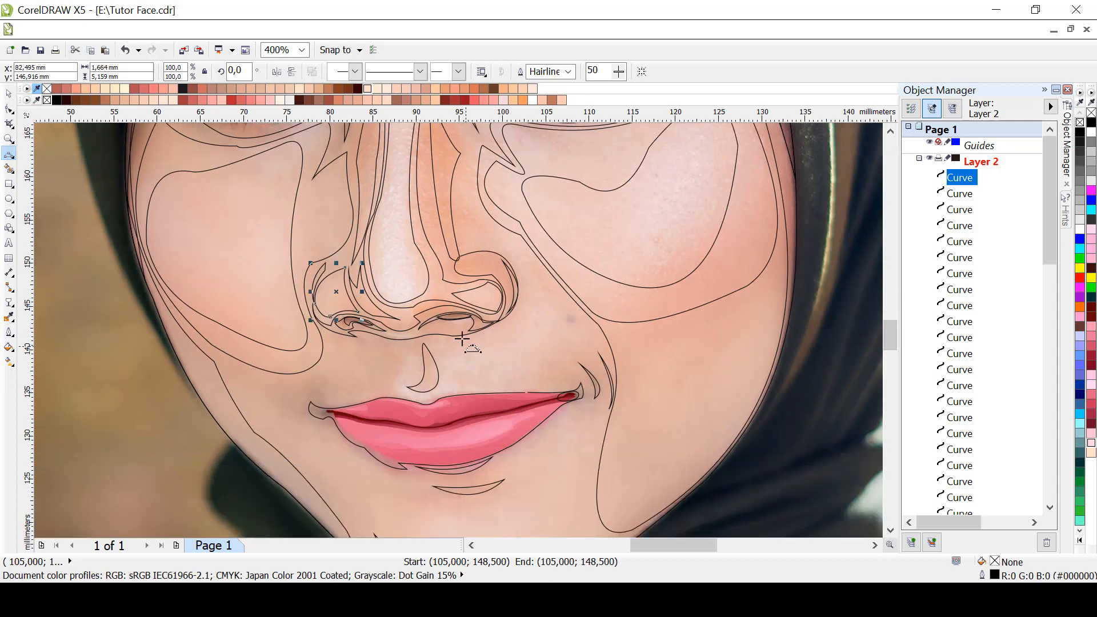
drag(455, 344, 468, 339)
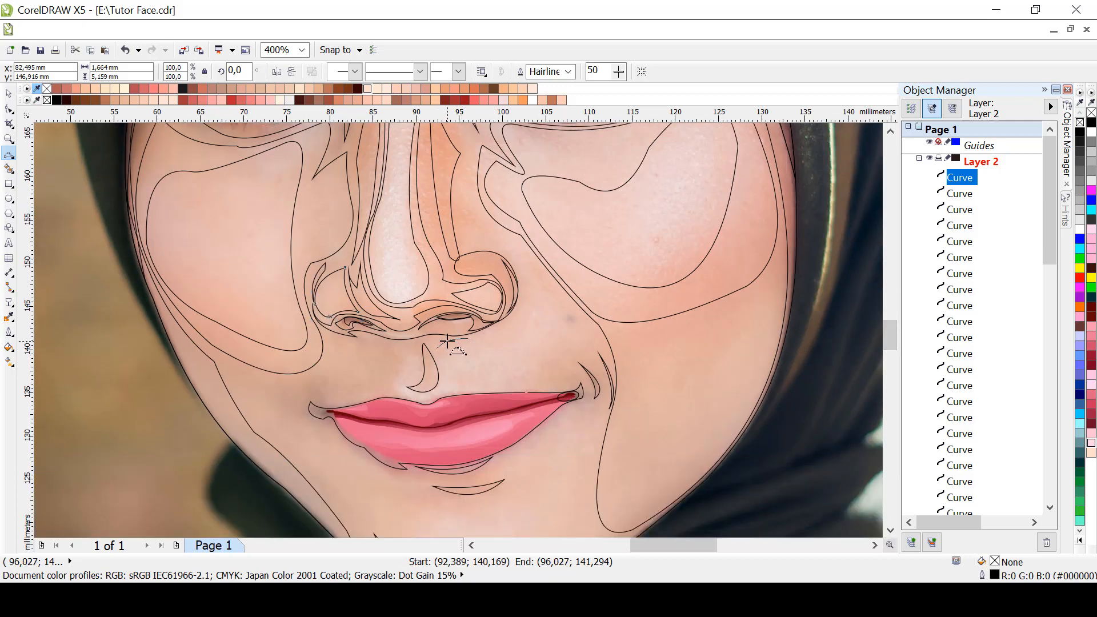
click(447, 340)
click(472, 337)
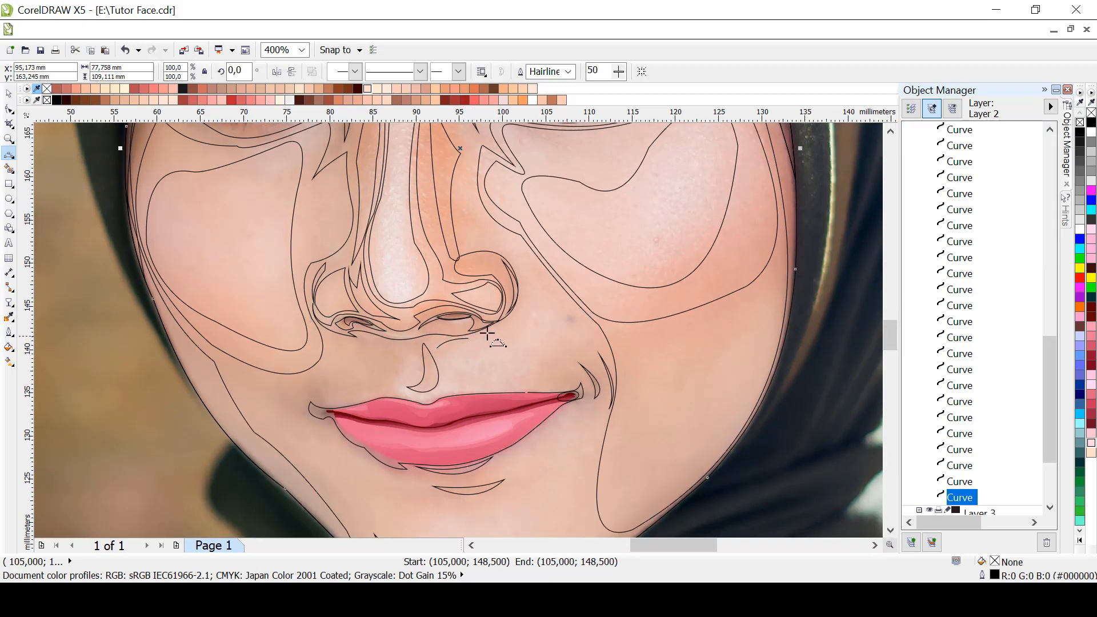
click(464, 339)
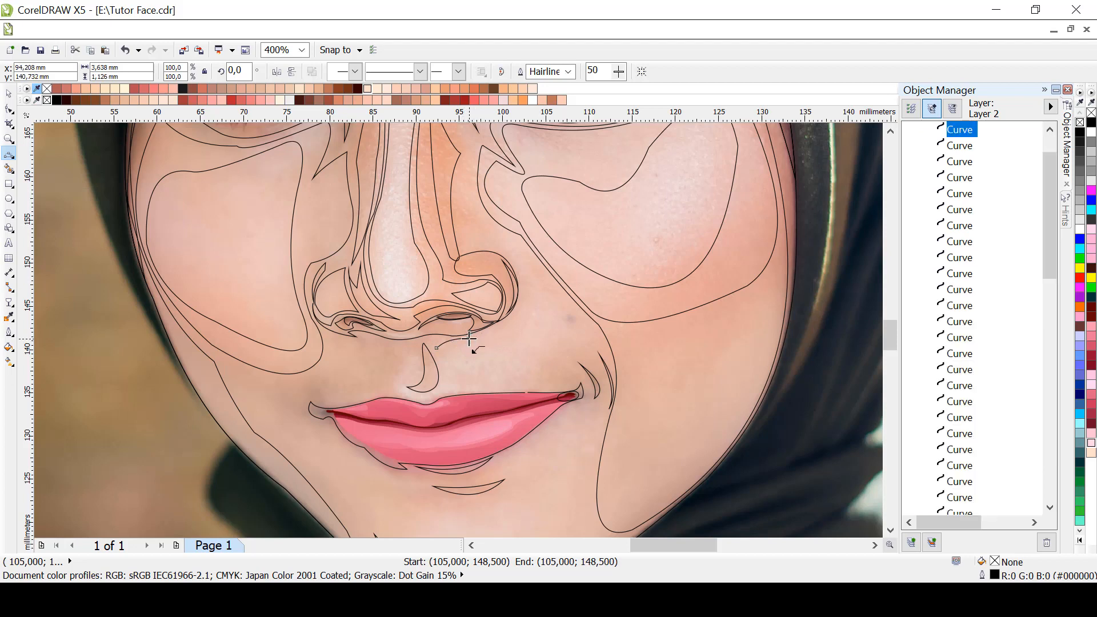
drag(468, 339, 441, 396)
click(520, 304)
click(550, 322)
Try to continue the contour with a rounded notch above the right-hand mouth corner and a curve along the upper lip edge
click(548, 360)
click(556, 377)
click(545, 390)
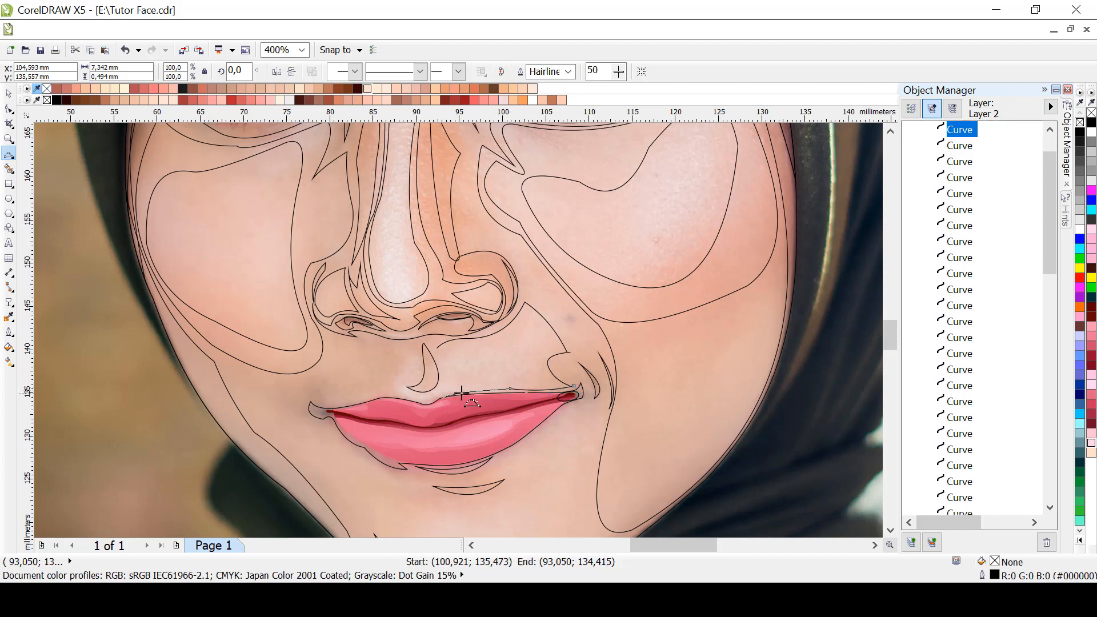
click(454, 394)
Delete the notch curve above the right-hand mouth corner and the curve along the upper lip edge
scroll(489, 382, up, 1)
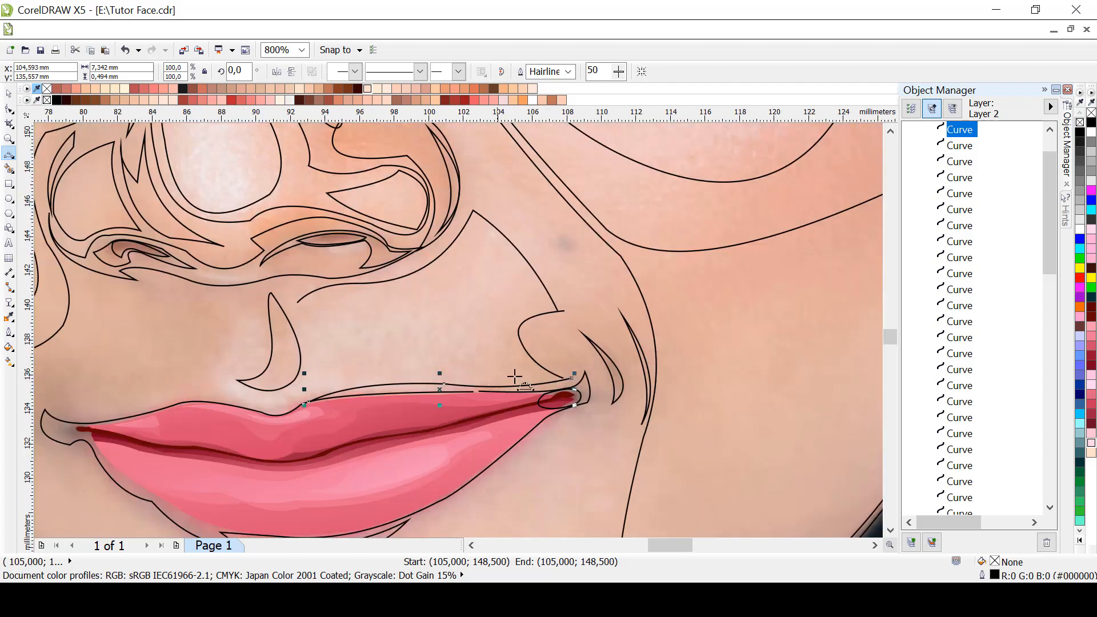
click(523, 321)
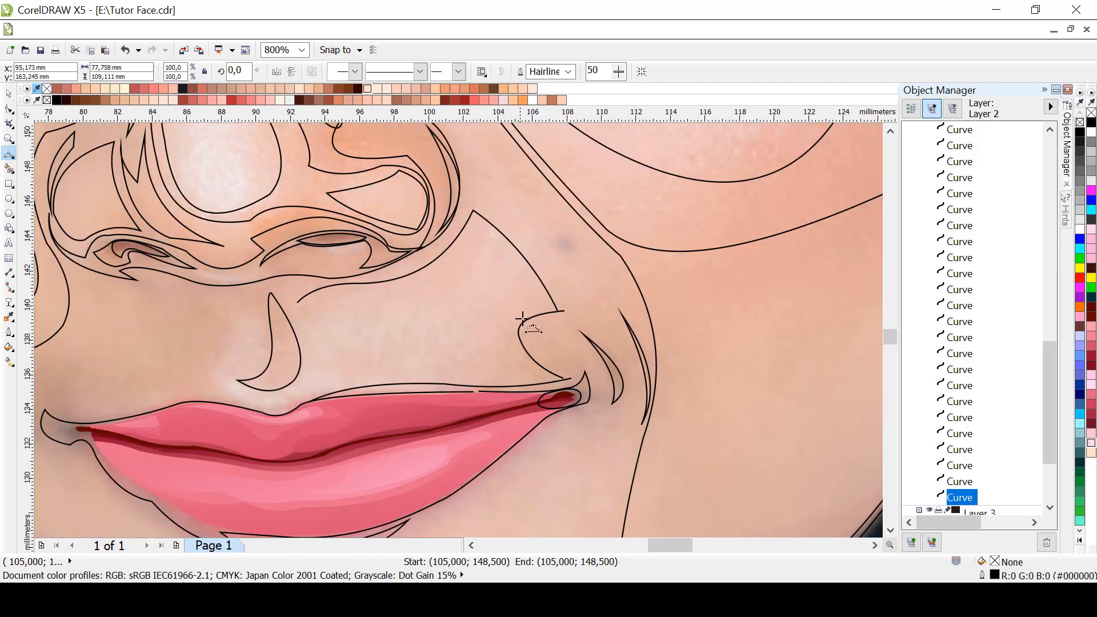
key(Delete)
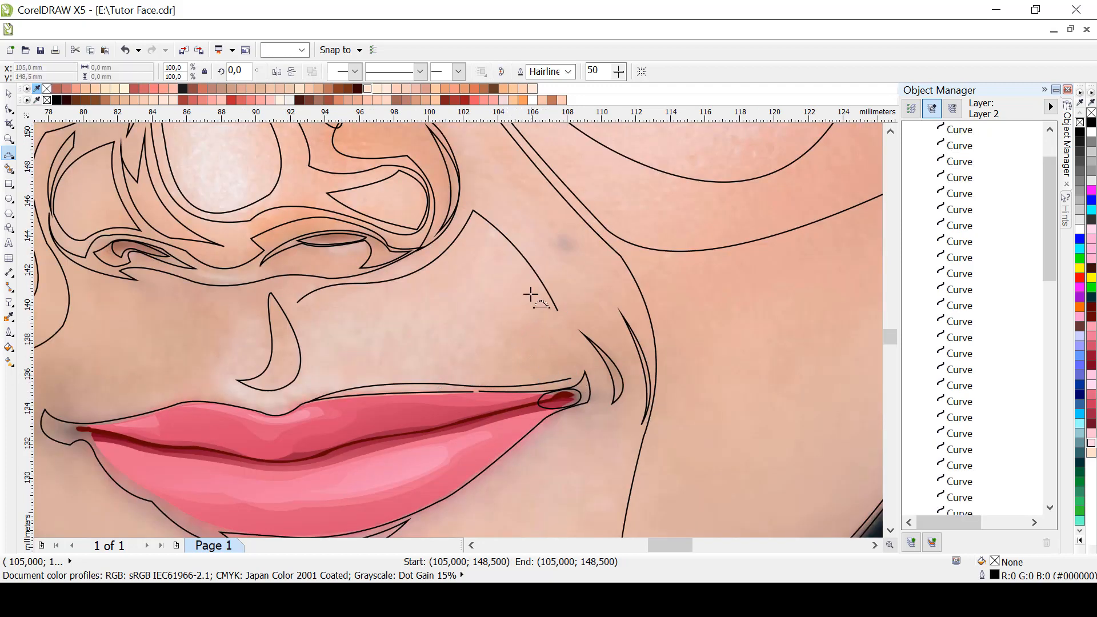
click(544, 384)
key(Delete)
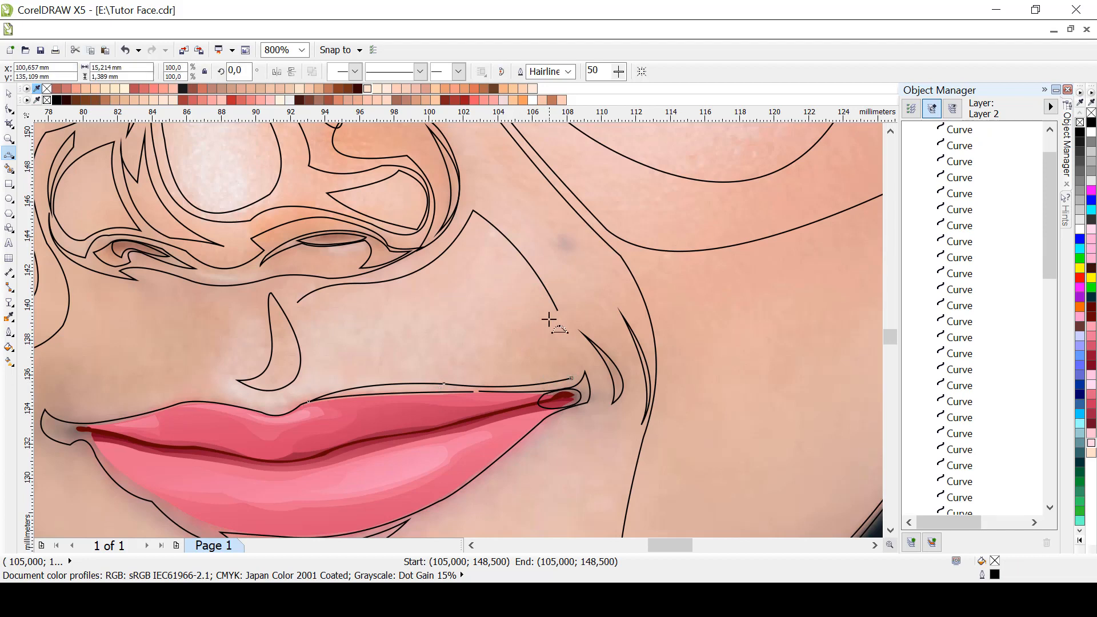
Extend the upper-lip skin contour with 3-point curves down to the right-hand mouth corner and back along the upper lip edge to the lip's centre dip
click(553, 303)
click(562, 312)
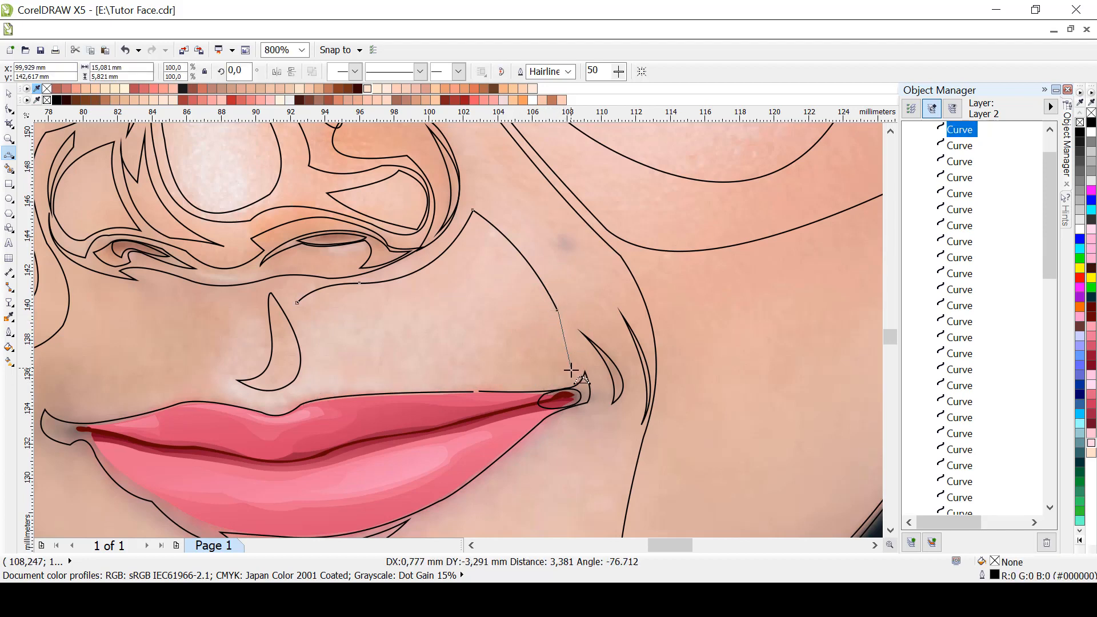
click(575, 380)
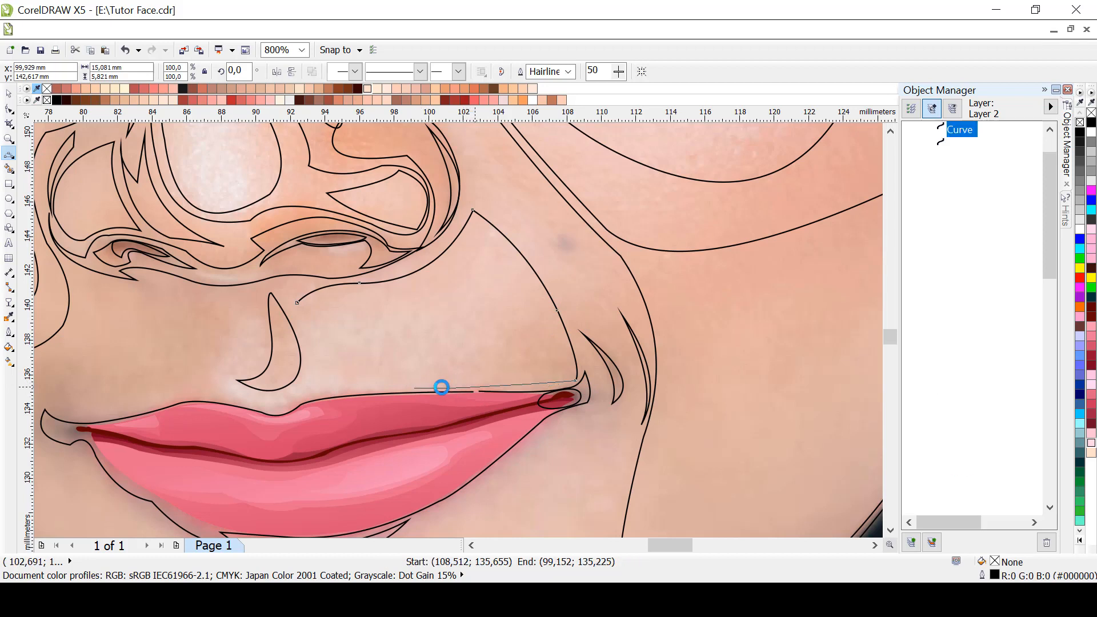
click(413, 388)
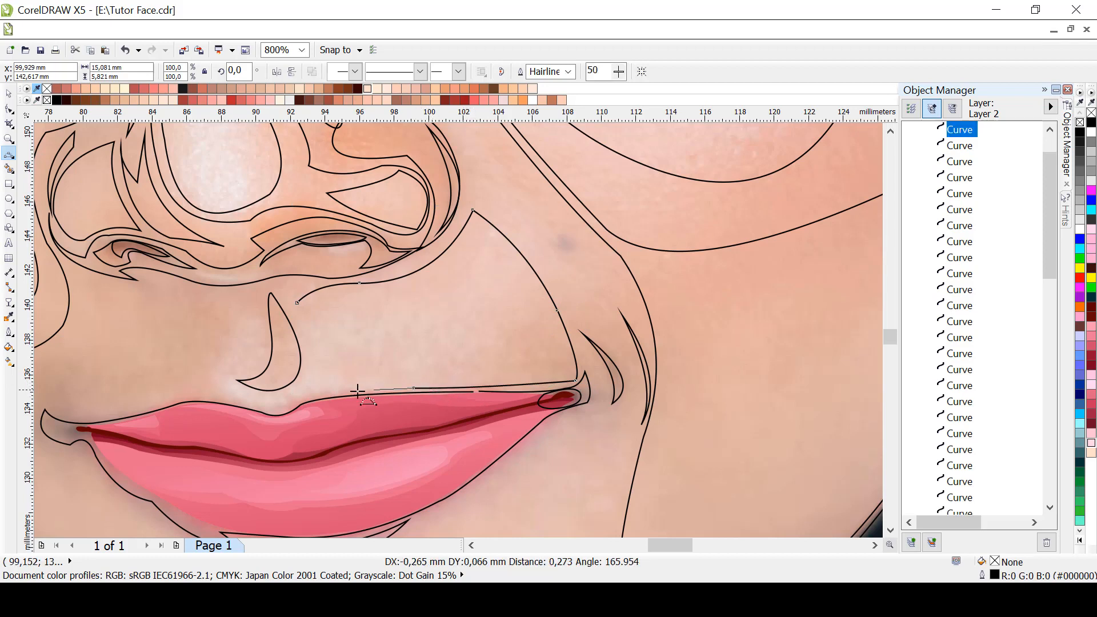
click(302, 392)
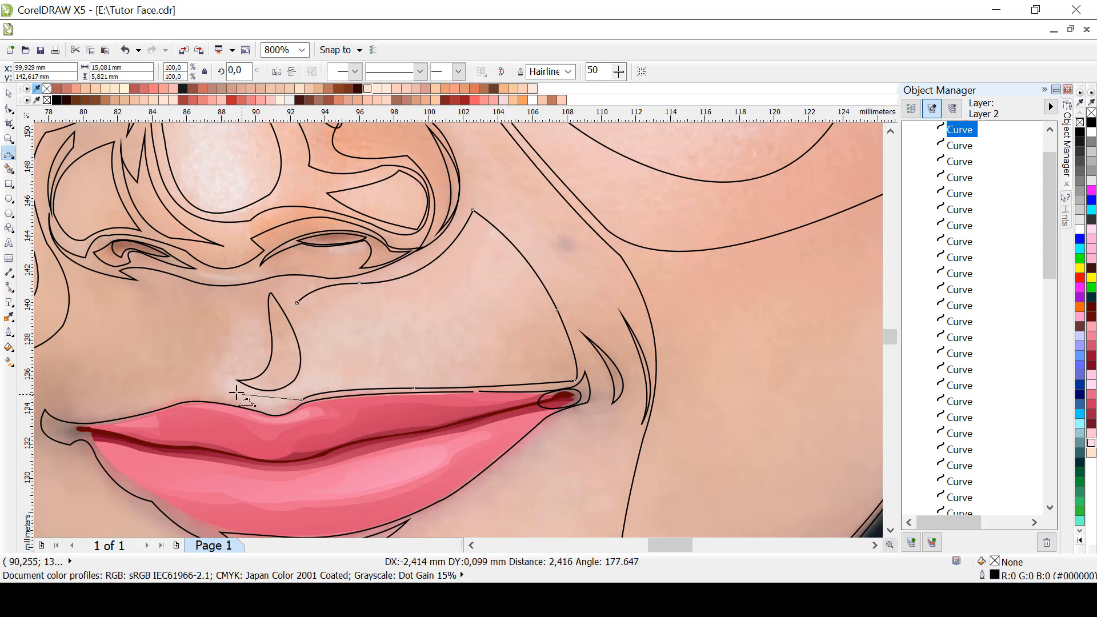
Close the upper-lip skin contour with 3-point curves around the philtrum shadow and up to its starting point under the nose, redrawing the last segment
mouse_move(218, 386)
mouse_down()
mouse_move(252, 401)
mouse_move(241, 384)
mouse_move(308, 379)
mouse_move(308, 307)
mouse_move(297, 302)
mouse_up()
click(252, 405)
click(230, 381)
click(361, 344)
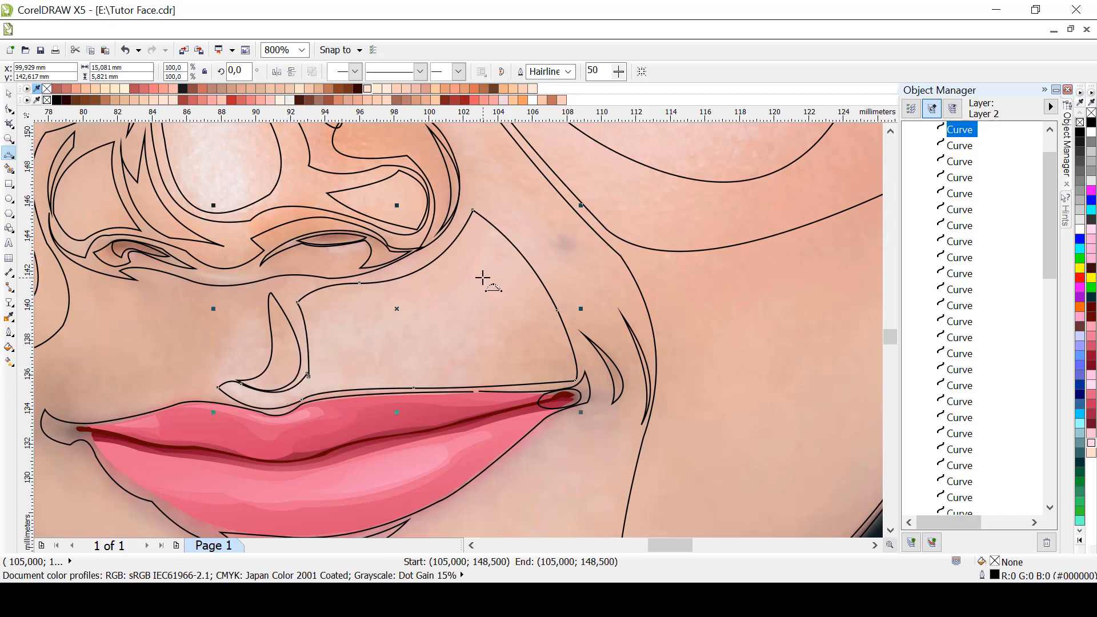
key(ctrl+z)
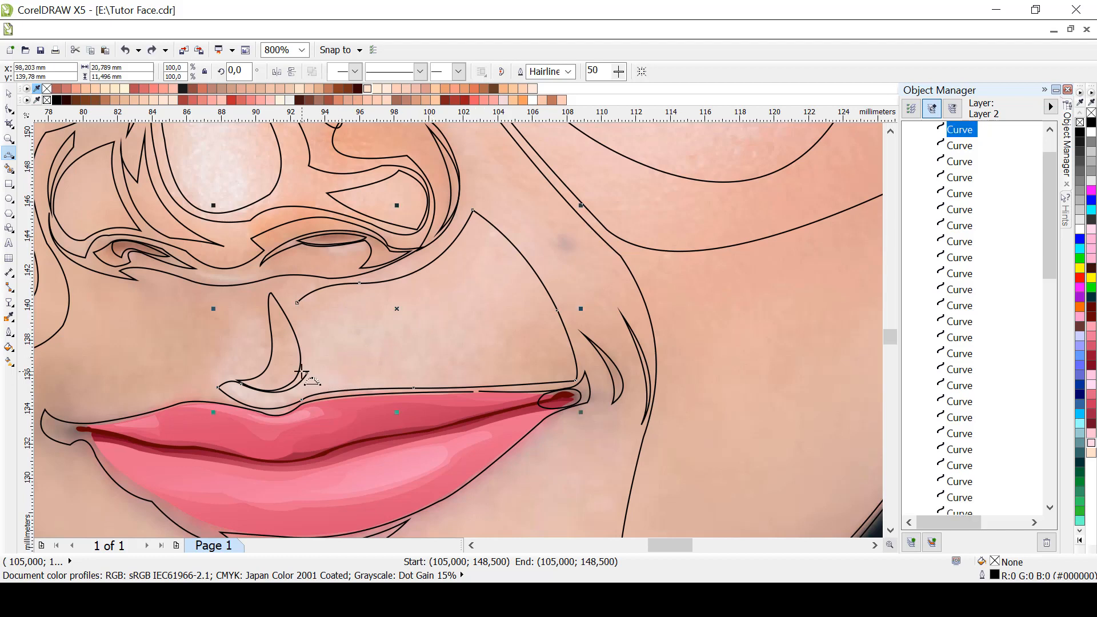
drag(309, 372, 298, 304)
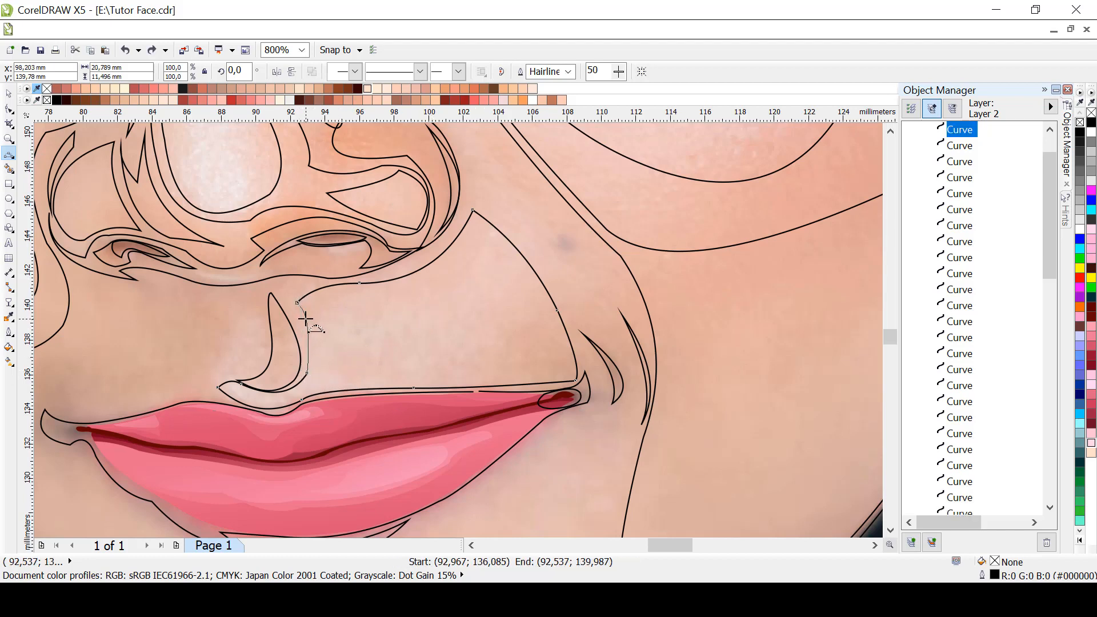
click(308, 337)
Draw a second closed 3-point curve contour about 18 mm wide inside the upper-lip skin shape, following its edges
key(ctrl+z)
mouse_move(307, 373)
mouse_down()
mouse_move(297, 302)
mouse_move(384, 294)
mouse_move(500, 246)
mouse_move(489, 245)
mouse_move(524, 375)
mouse_move(230, 386)
mouse_move(311, 380)
mouse_move(312, 317)
mouse_up()
click(309, 341)
click(329, 301)
click(458, 276)
click(531, 334)
click(333, 386)
click(260, 404)
click(314, 338)
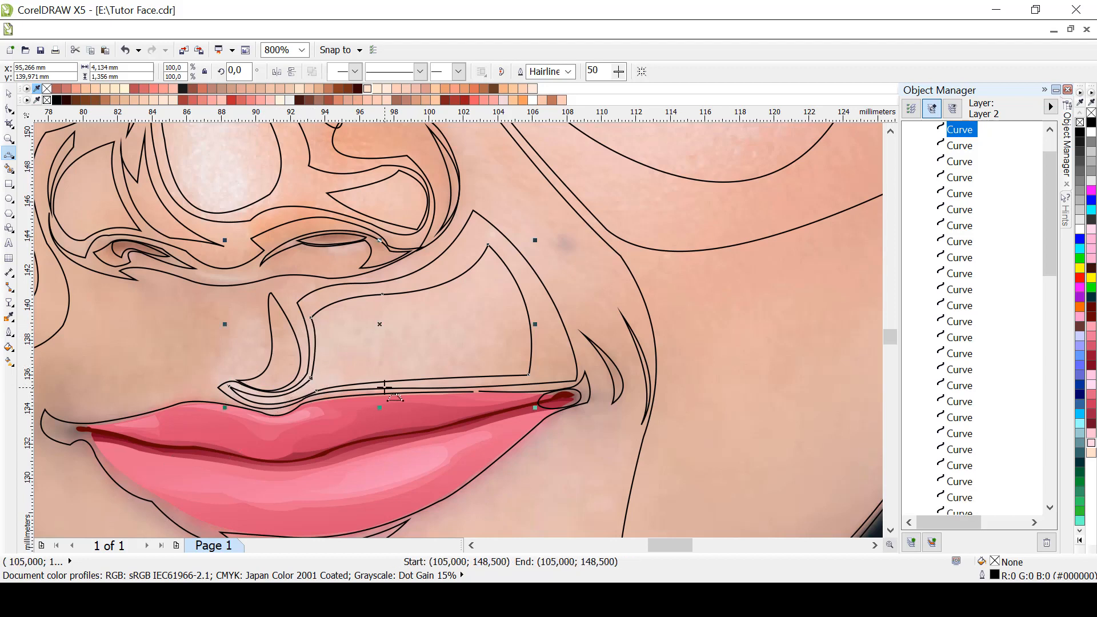
Select the open outline around the lips and auto-close the curve
click(429, 388)
click(487, 392)
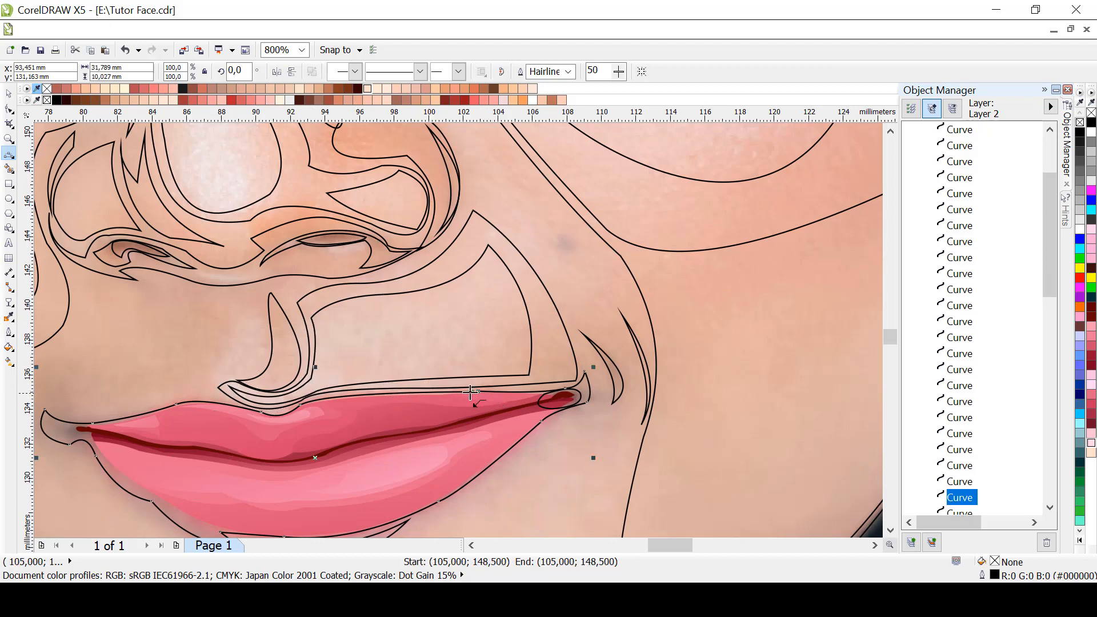
click(501, 72)
click(471, 546)
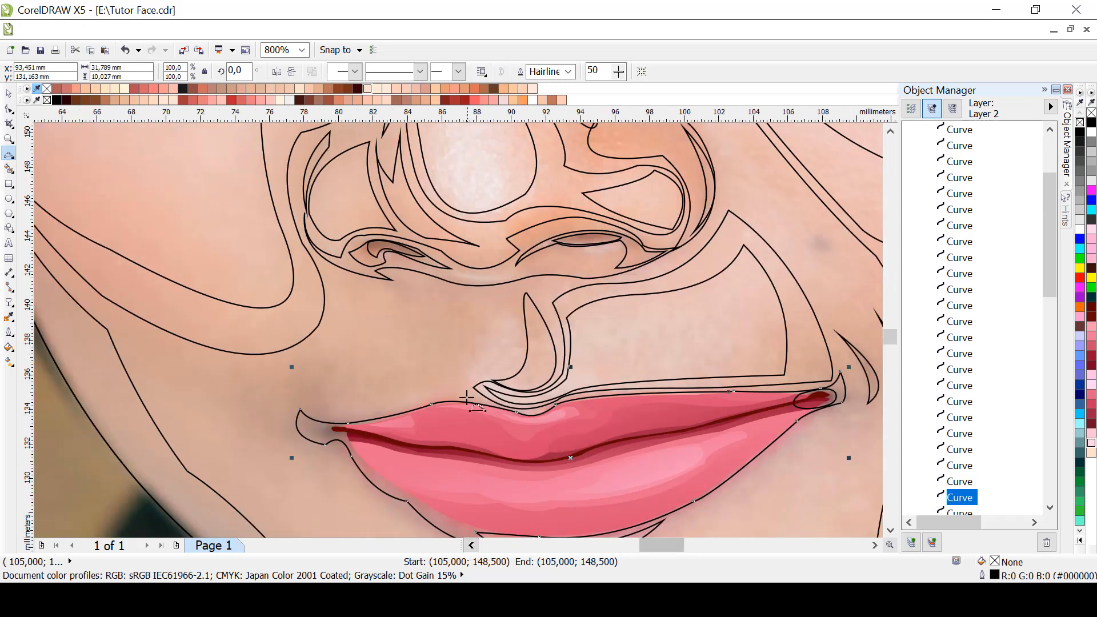
Draw a closed 3-point curve contour on the left-hand upper-lip skin, from under the nostril to the mouth corner and around the philtrum edge
click(355, 299)
drag(343, 420, 342, 434)
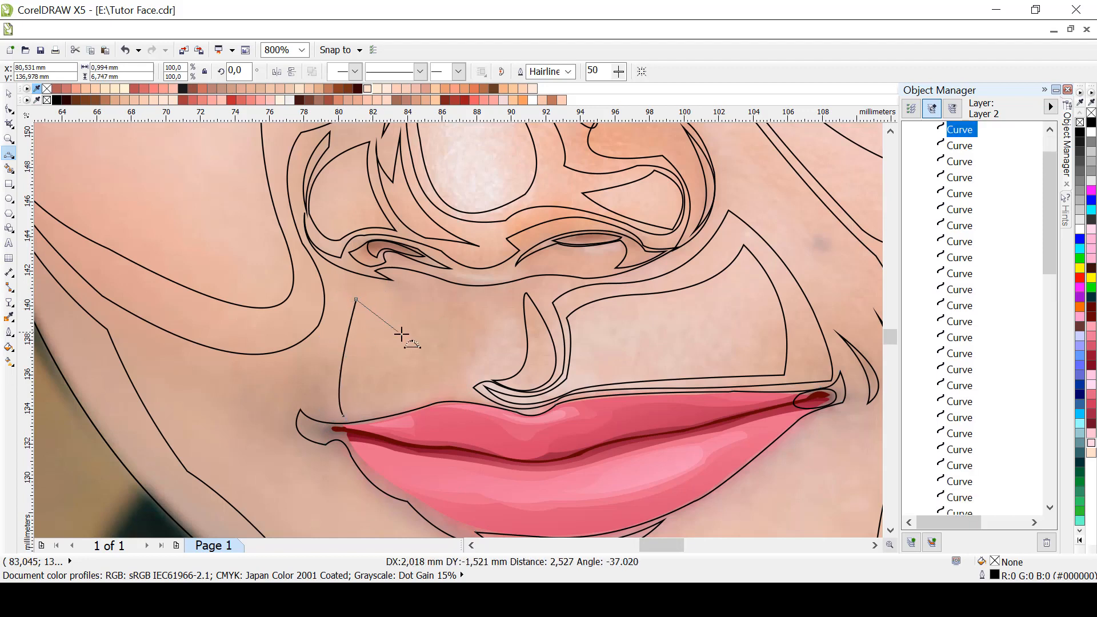
drag(409, 335, 487, 379)
click(396, 381)
click(457, 373)
click(487, 312)
click(516, 343)
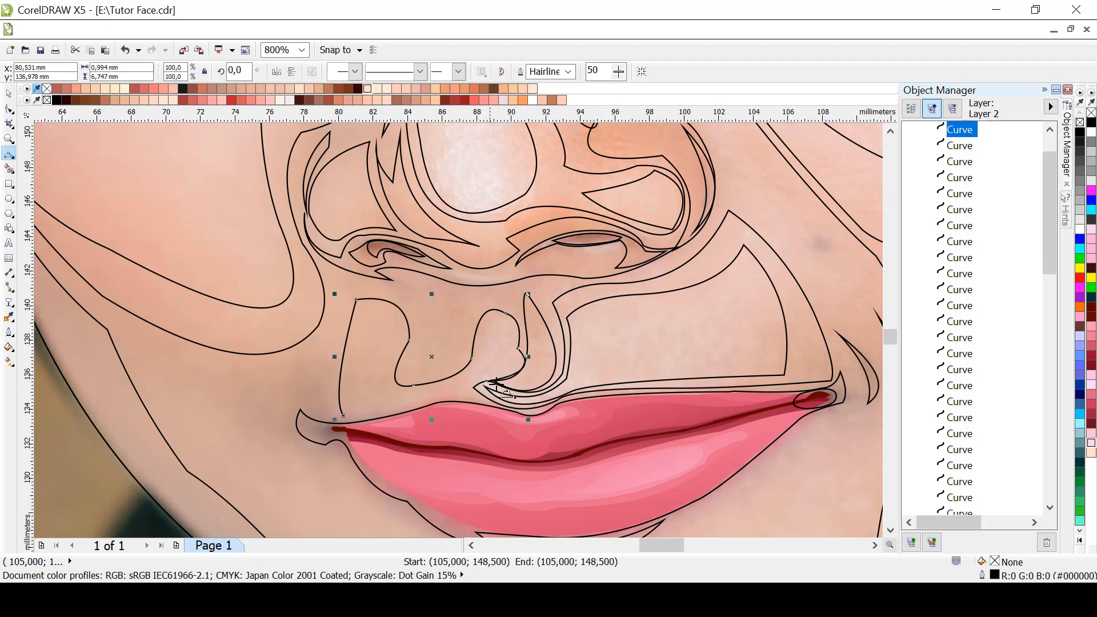
drag(486, 380, 343, 416)
click(474, 388)
click(429, 402)
click(354, 420)
Draw a small closed 3-point curve highlight shape inside the philtrum, just above the lip's centre dip
mouse_move(473, 380)
mouse_down()
mouse_move(506, 313)
mouse_move(513, 354)
mouse_move(472, 381)
mouse_up()
click(504, 321)
click(518, 356)
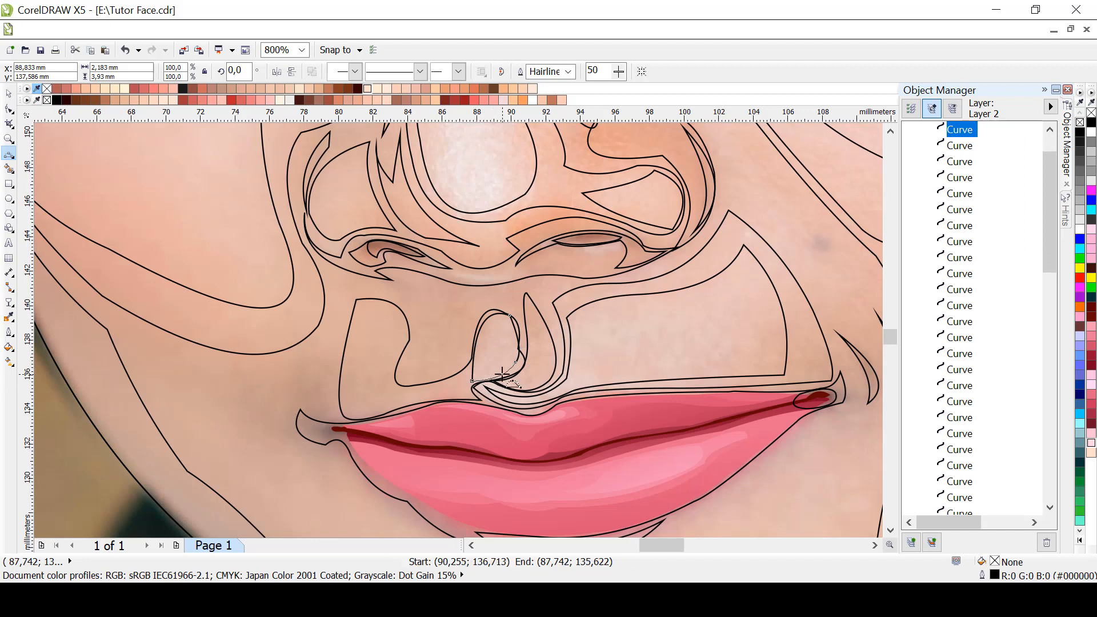
click(501, 374)
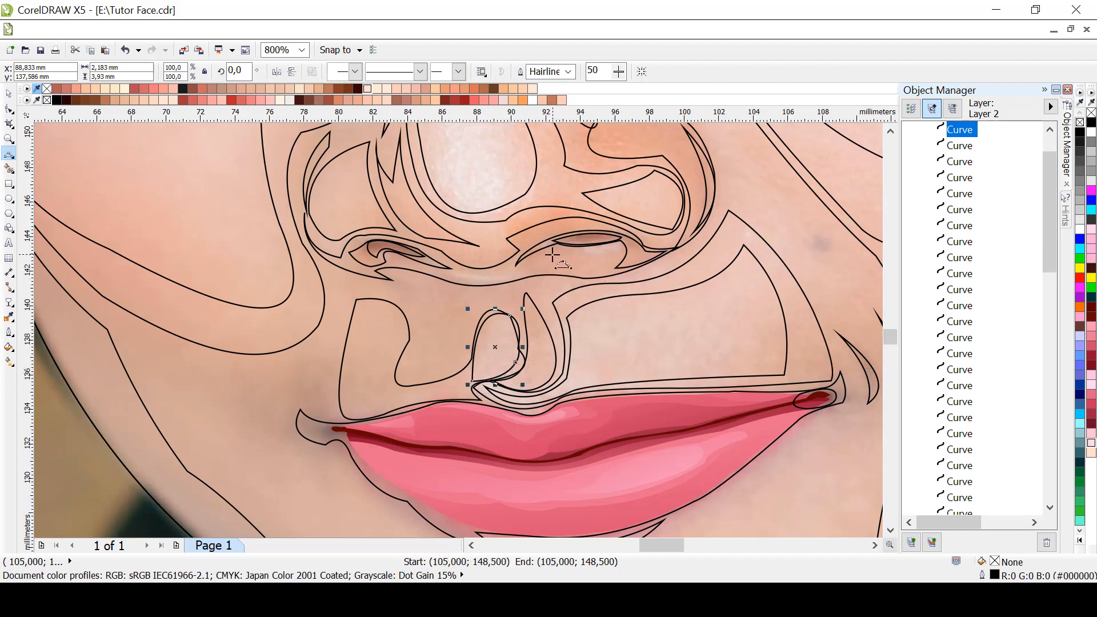
Draw a narrow 3-point curve shape inside the right-hand nostril and a thin crescent about 5 mm wide along the nose base between the nostrils
drag(554, 255, 512, 267)
click(615, 247)
click(562, 254)
click(445, 270)
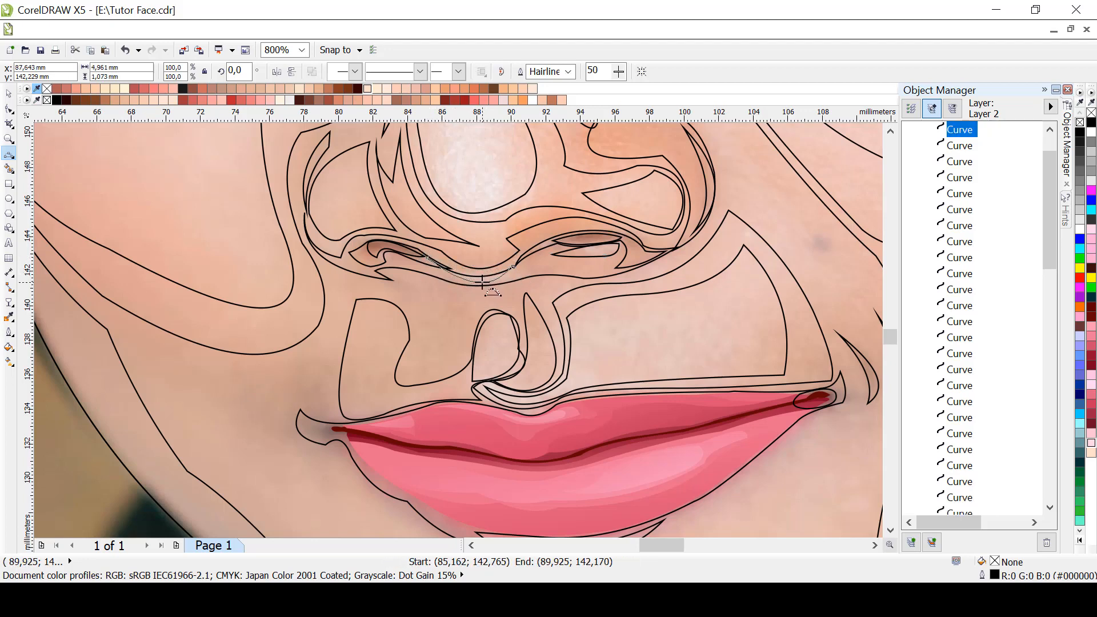
click(483, 282)
Draw a 3-point curve about 10 mm wide and 12 mm high along the left-hand jaw, just inside the existing jaw shading
key(F3)
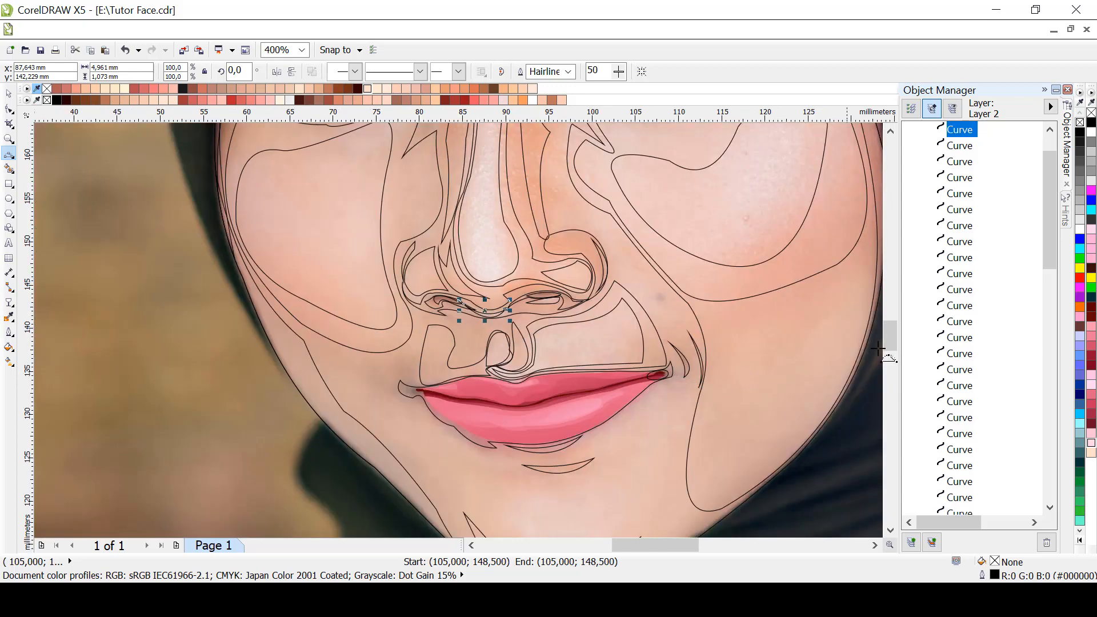
drag(889, 331, 891, 341)
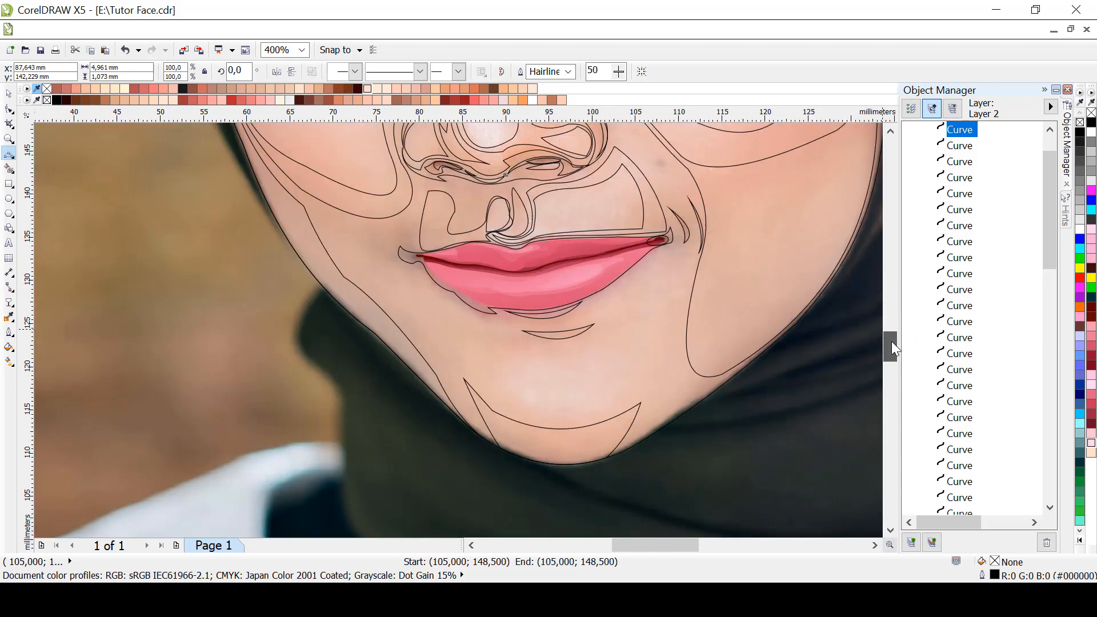
drag(337, 250, 426, 348)
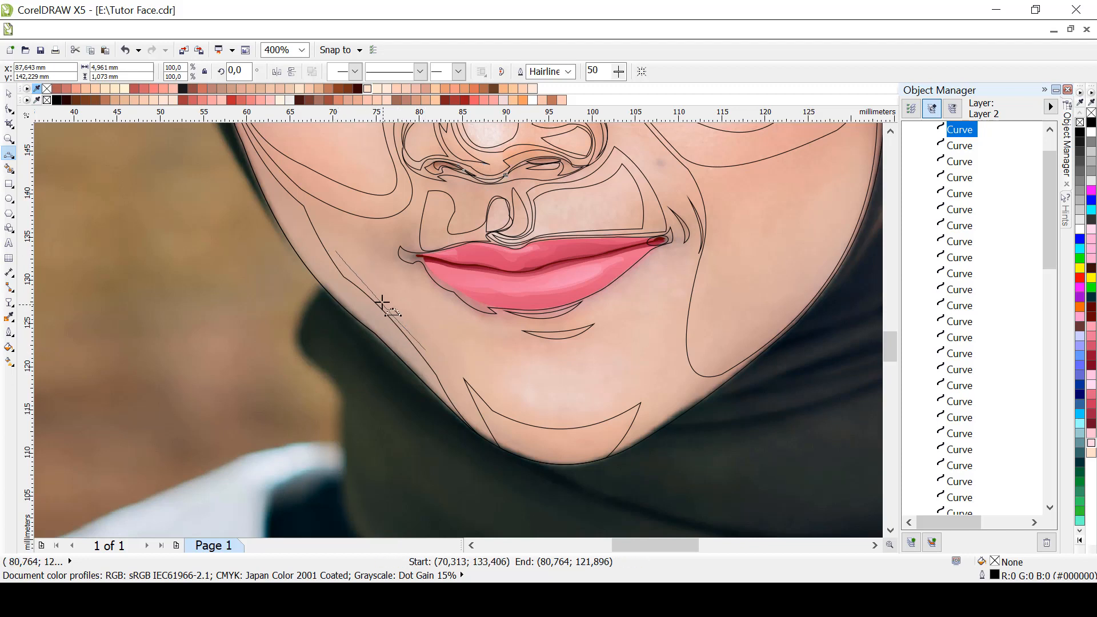
click(345, 251)
drag(337, 251, 461, 356)
click(390, 275)
click(462, 357)
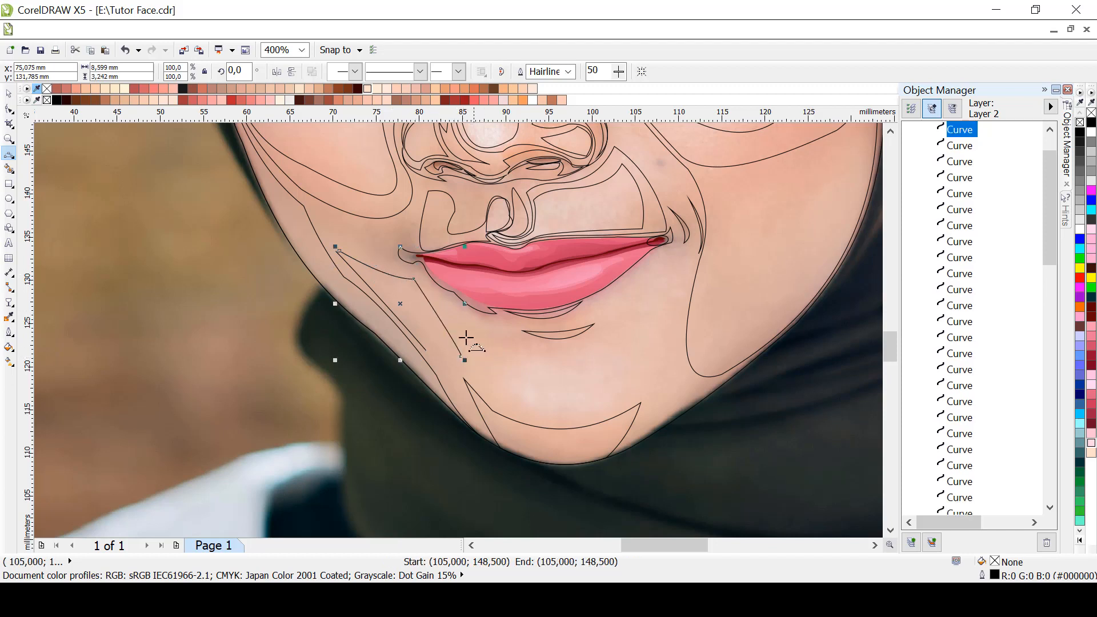
key(Escape)
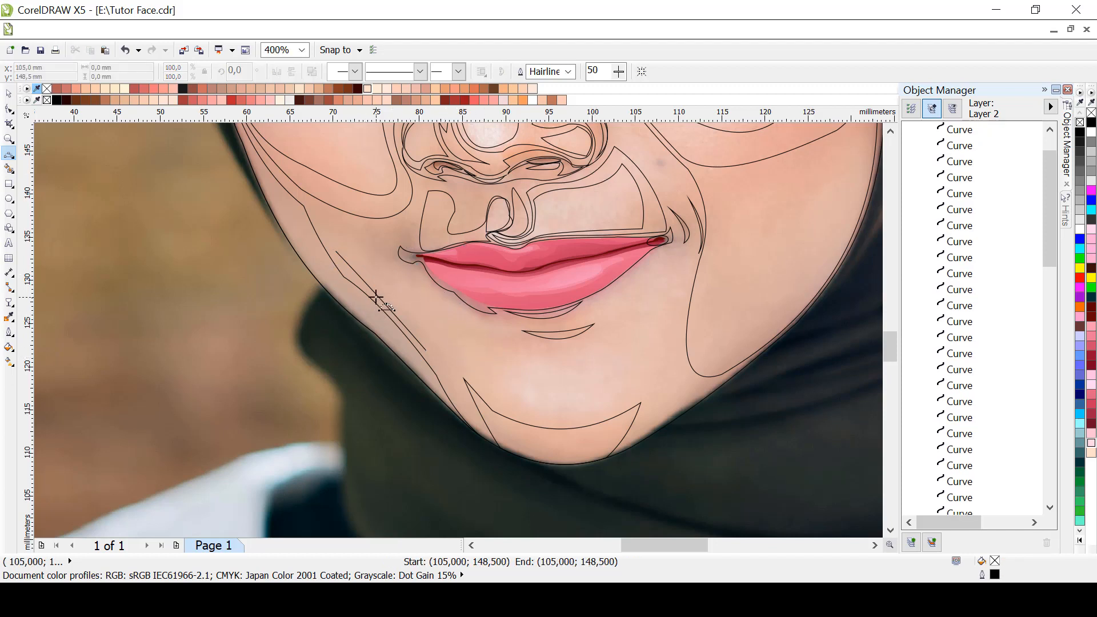
click(376, 297)
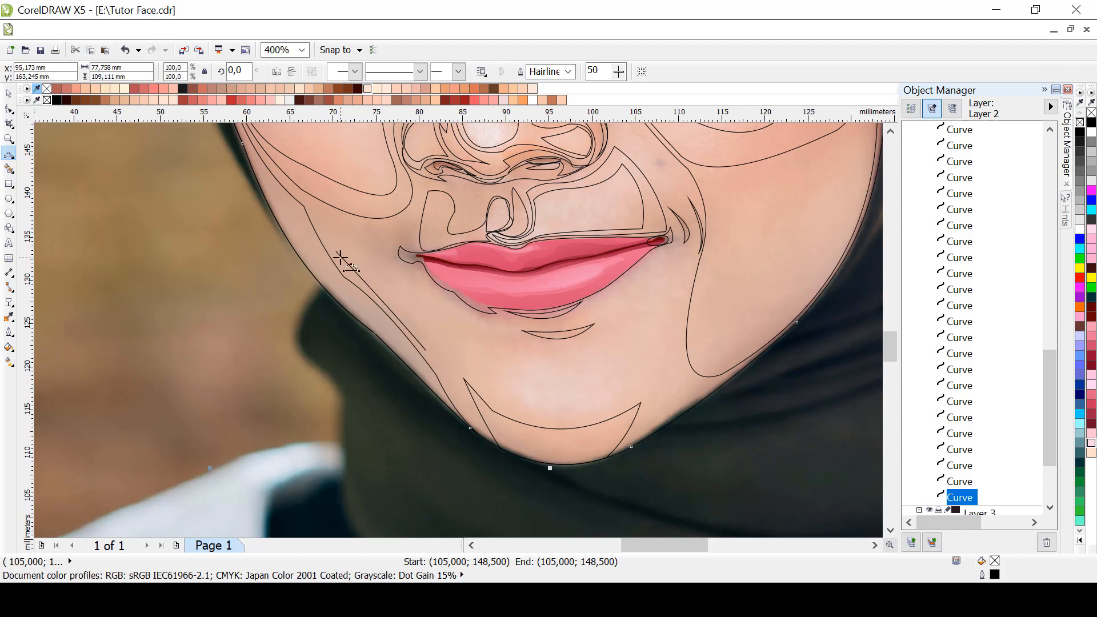
click(337, 255)
click(336, 252)
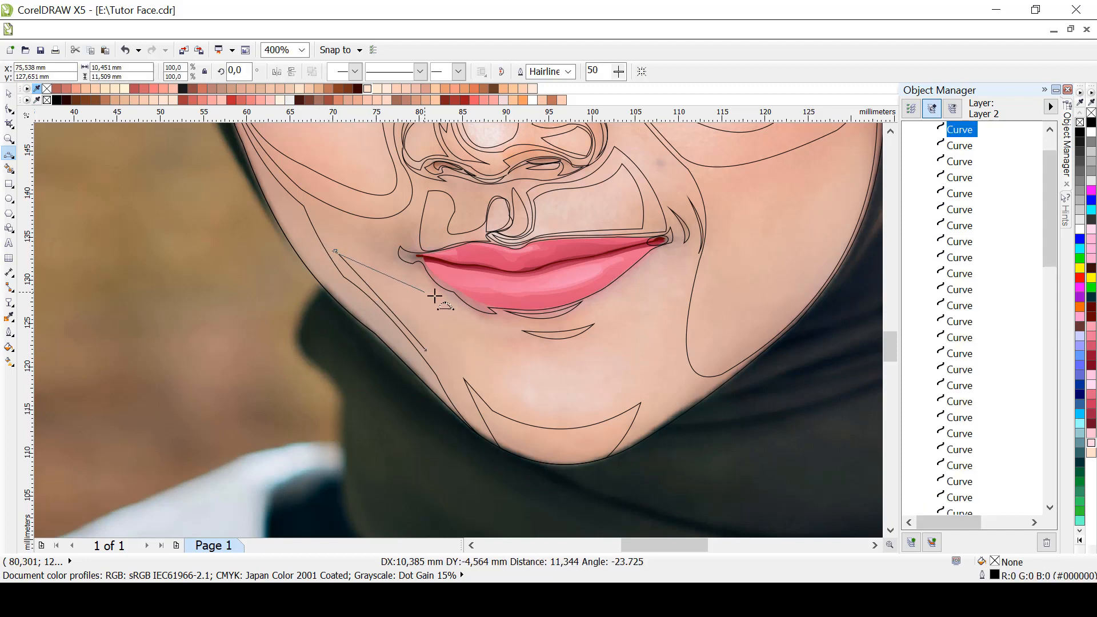
click(436, 296)
key(Delete)
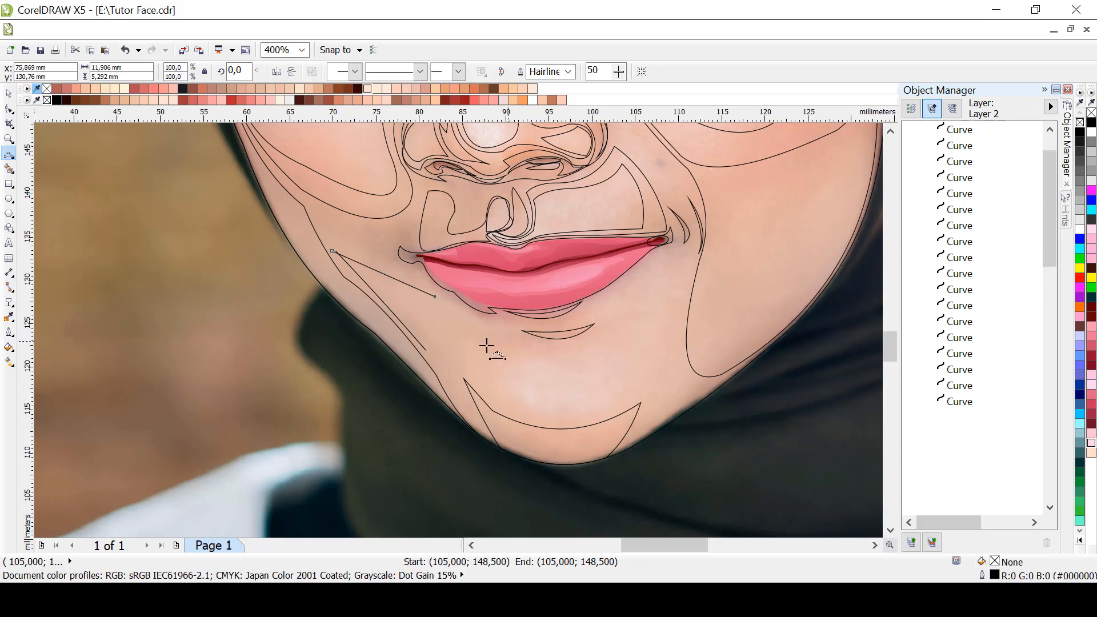
Extend the left-hand jaw curve with 3-point curves below the mouth corner towards the chin and back, closing a shape about 19 mm wide
scroll(503, 338, up, 1)
click(144, 160)
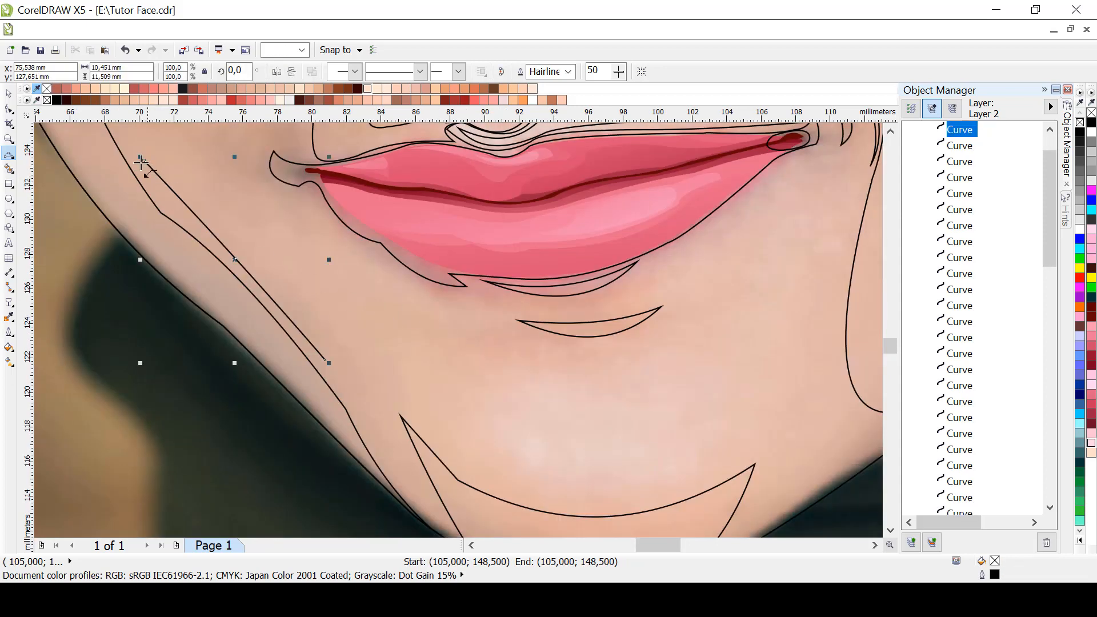
drag(372, 267, 433, 350)
click(240, 189)
click(431, 346)
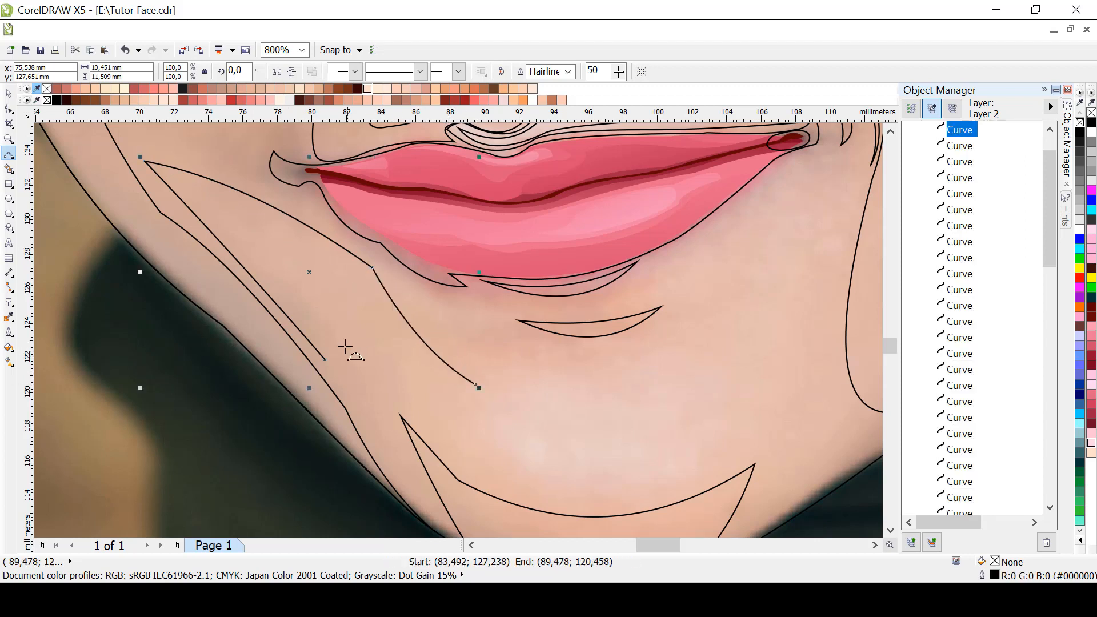
drag(325, 359, 328, 358)
click(342, 353)
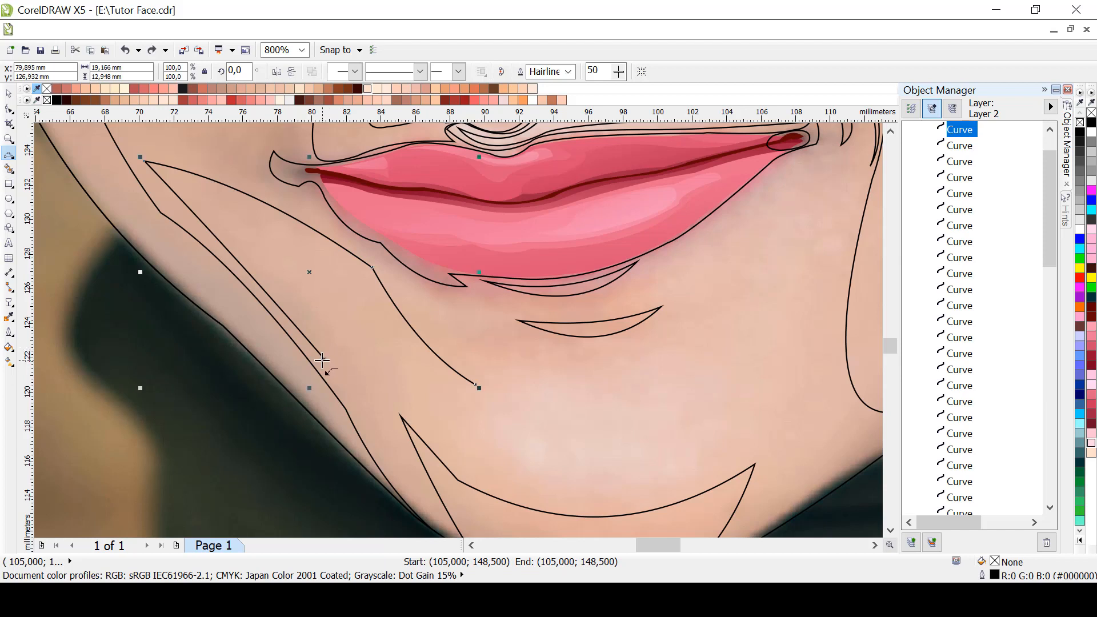
drag(323, 359, 475, 384)
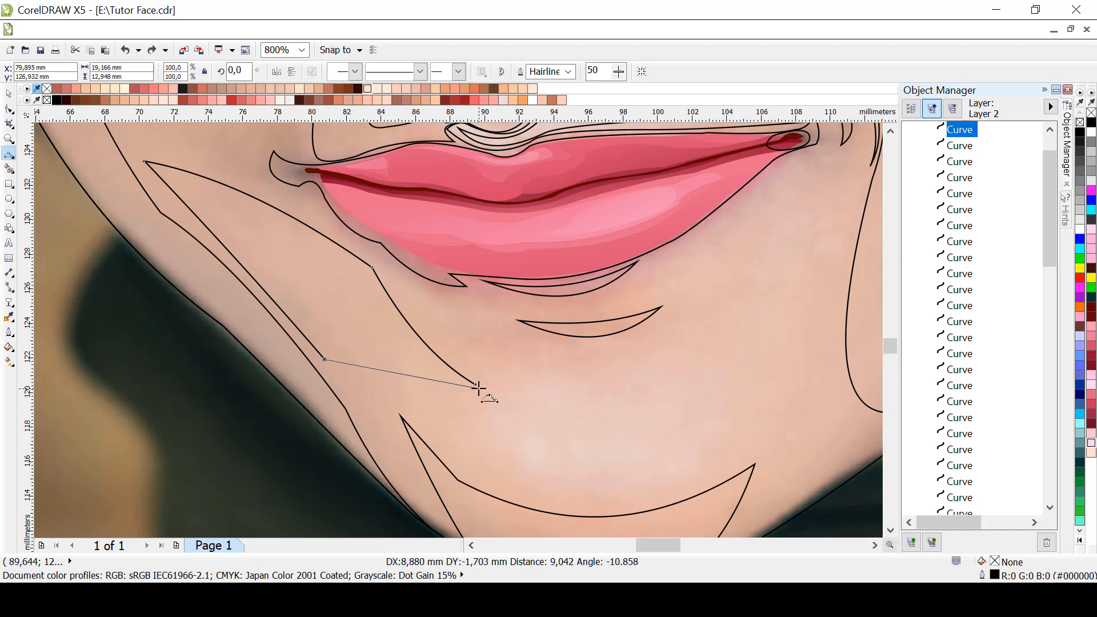
click(432, 395)
Draw a closed 3-point curve crescent about 7.5 mm wide below the left-hand side of the lower lip
drag(386, 262, 516, 325)
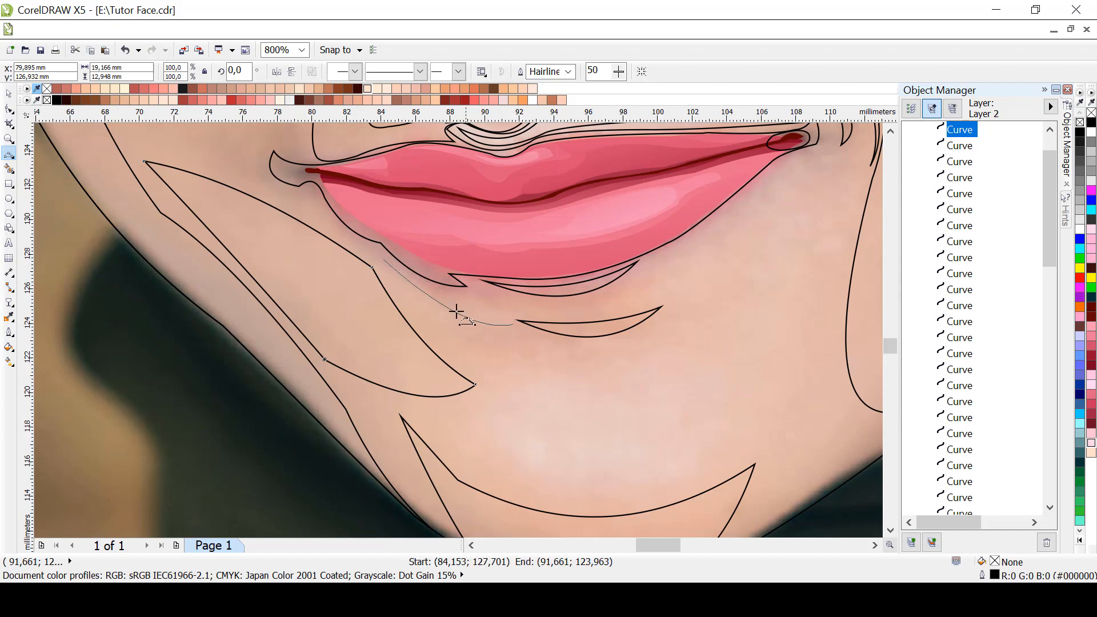
click(382, 258)
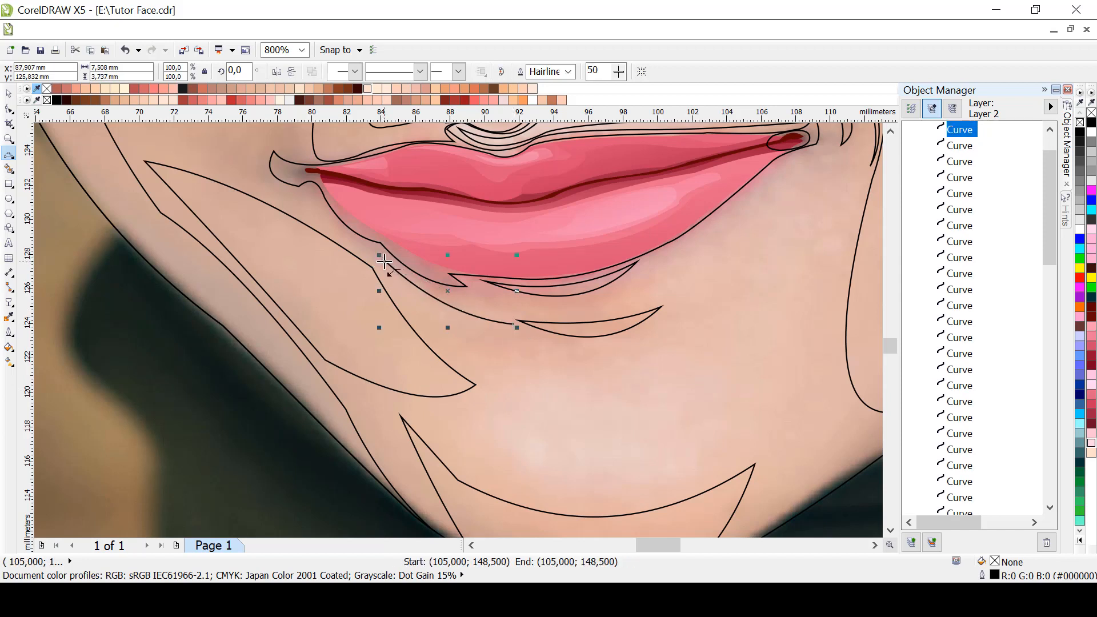
drag(382, 260, 514, 327)
click(391, 290)
click(489, 330)
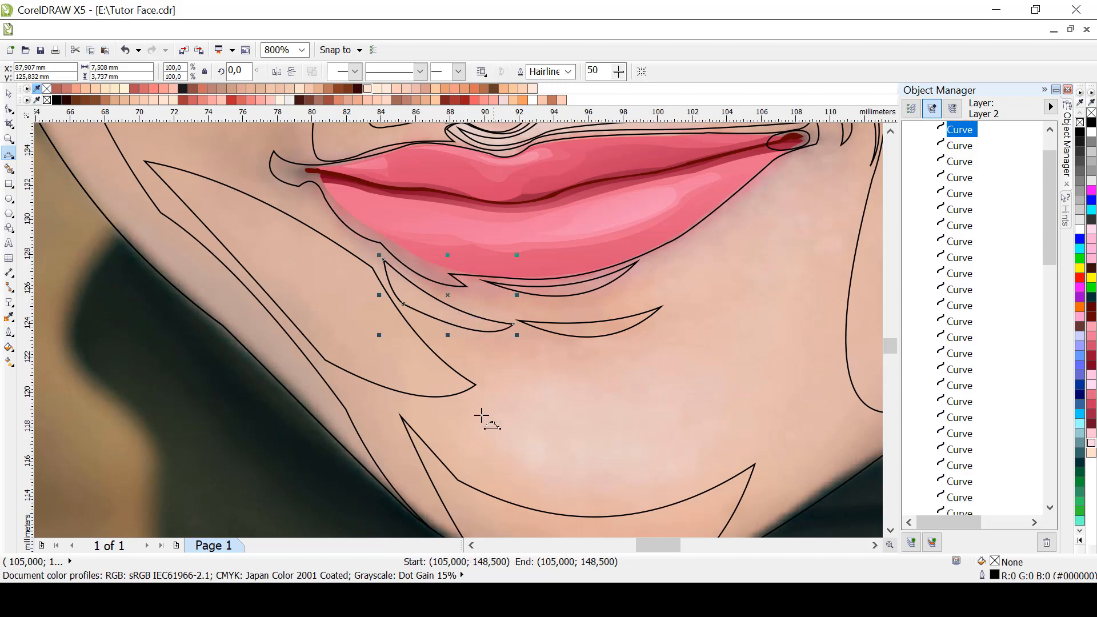
Draw a closed 3-point curve shape below the right-hand side of the lower lip, following the lip edge up to near the mouth corner
scroll(549, 424, down, 2)
scroll(651, 386, up, 2)
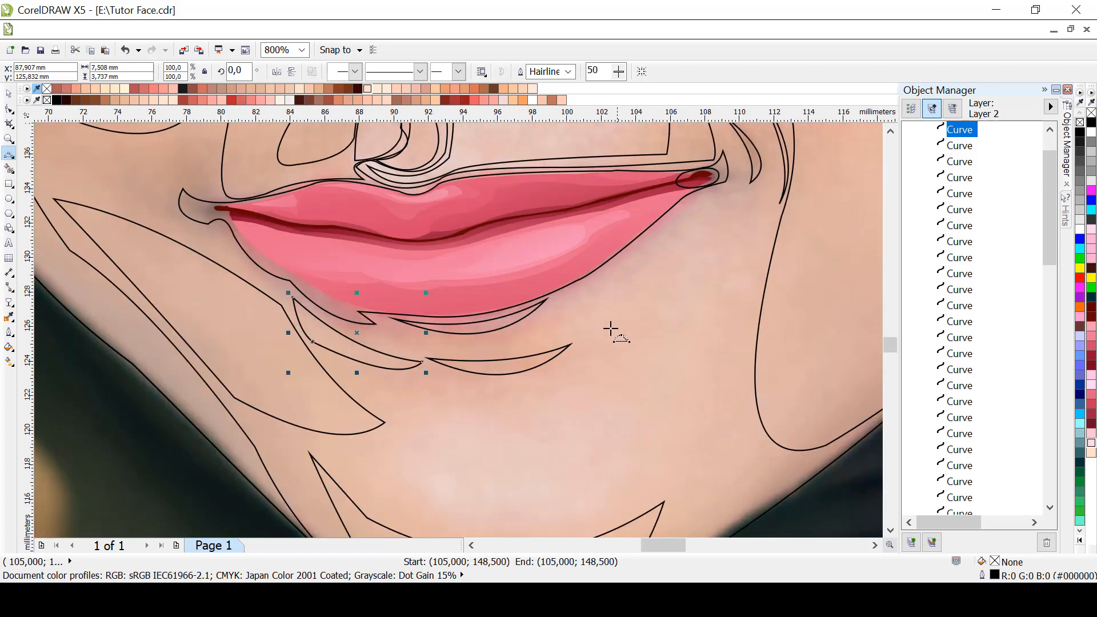
drag(557, 303, 688, 201)
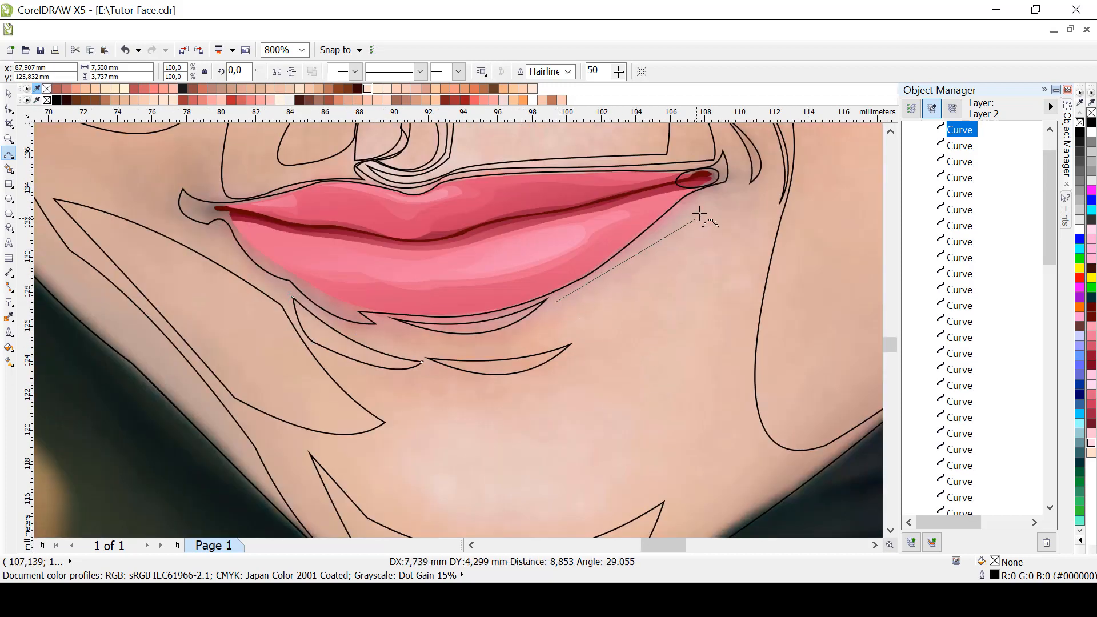
click(560, 299)
drag(556, 302, 688, 204)
click(577, 333)
click(714, 242)
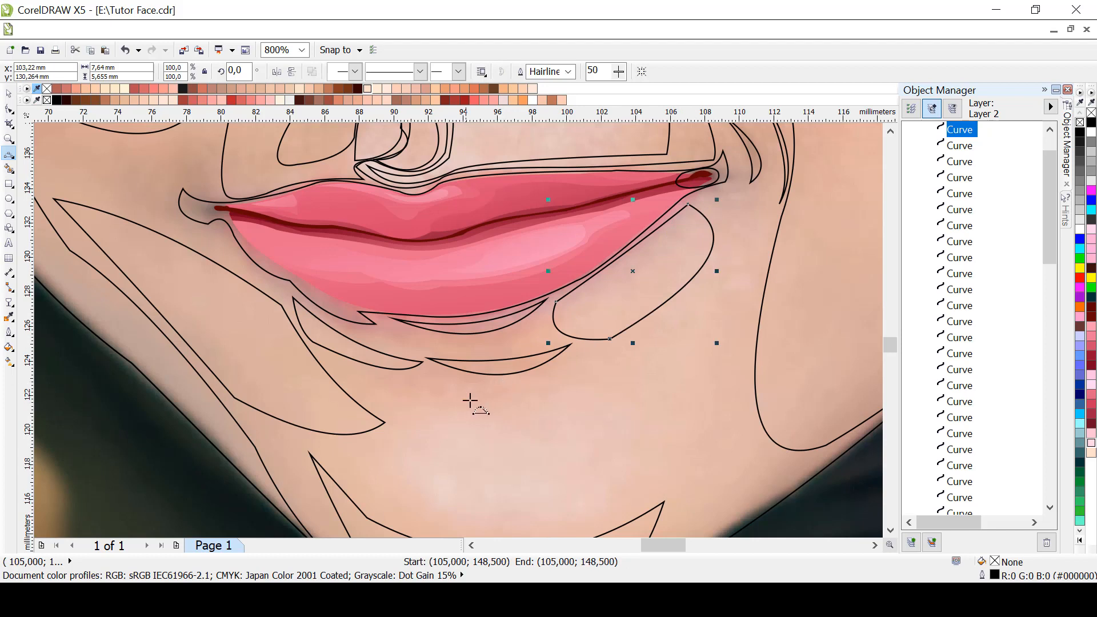
Draw a large closed oval-like contour around the chin highlight with 3-point curves, between the lower-lip shadow and the chin-bottom shading
drag(476, 385, 659, 278)
click(374, 418)
click(529, 496)
click(745, 371)
click(680, 267)
Draw a second closed 3-point curve contour inside the chin outline, following the bright highlight area
mouse_move(585, 334)
mouse_down()
mouse_move(476, 342)
mouse_move(435, 478)
mouse_move(716, 400)
mouse_move(702, 294)
mouse_move(693, 289)
mouse_move(483, 367)
mouse_move(475, 360)
mouse_up()
click(539, 336)
click(431, 468)
click(573, 480)
click(717, 294)
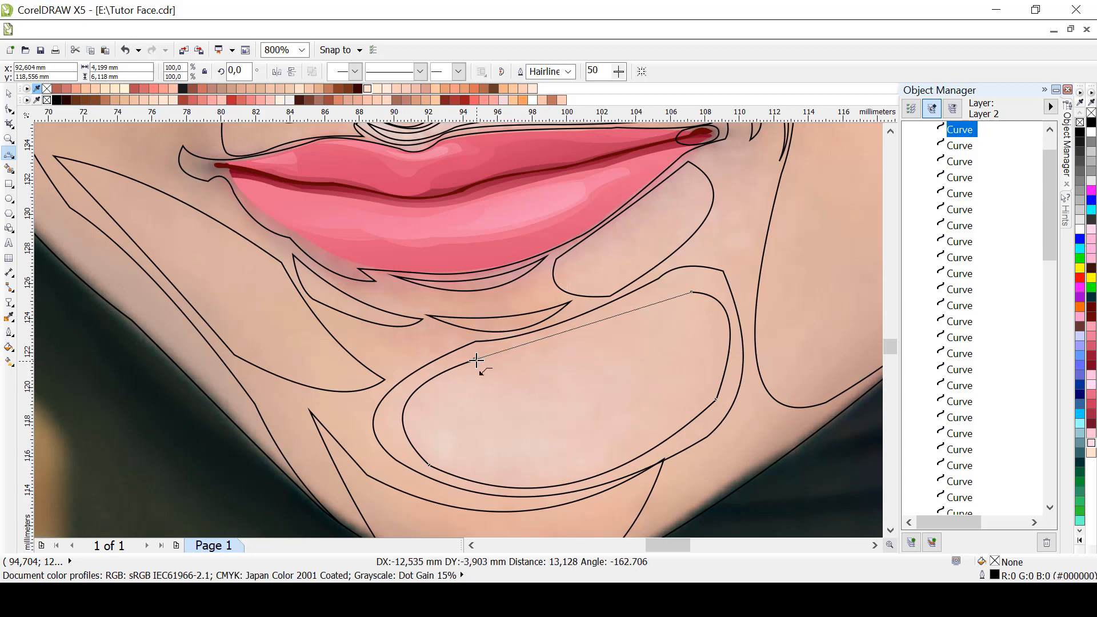
click(574, 378)
Reshape the narrow orange shading curve beside the nose bridge by shifting its lower end node, raising its top node and adjusting its side
scroll(753, 451, down, 1)
scroll(731, 431, down, 1)
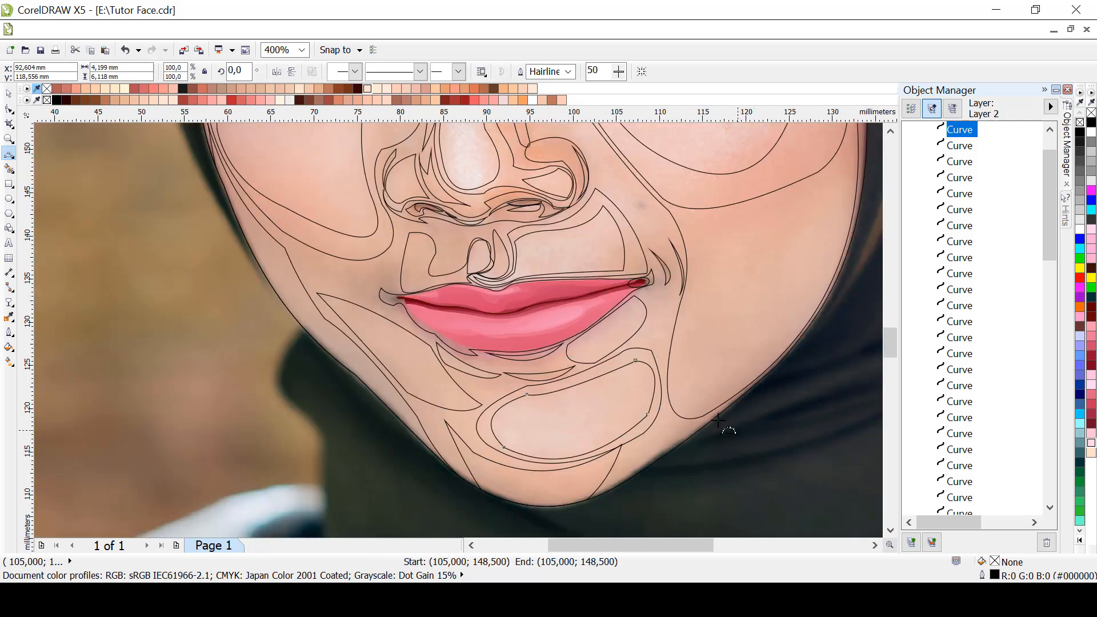
scroll(697, 388, down, 1)
scroll(689, 379, up, 1)
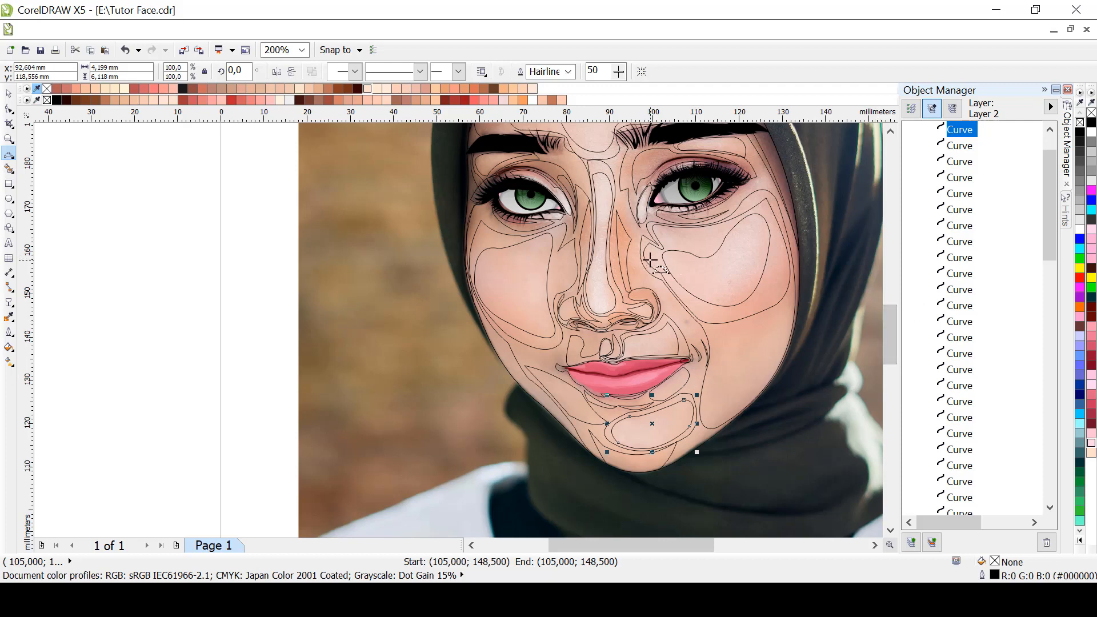
scroll(669, 273, up, 1)
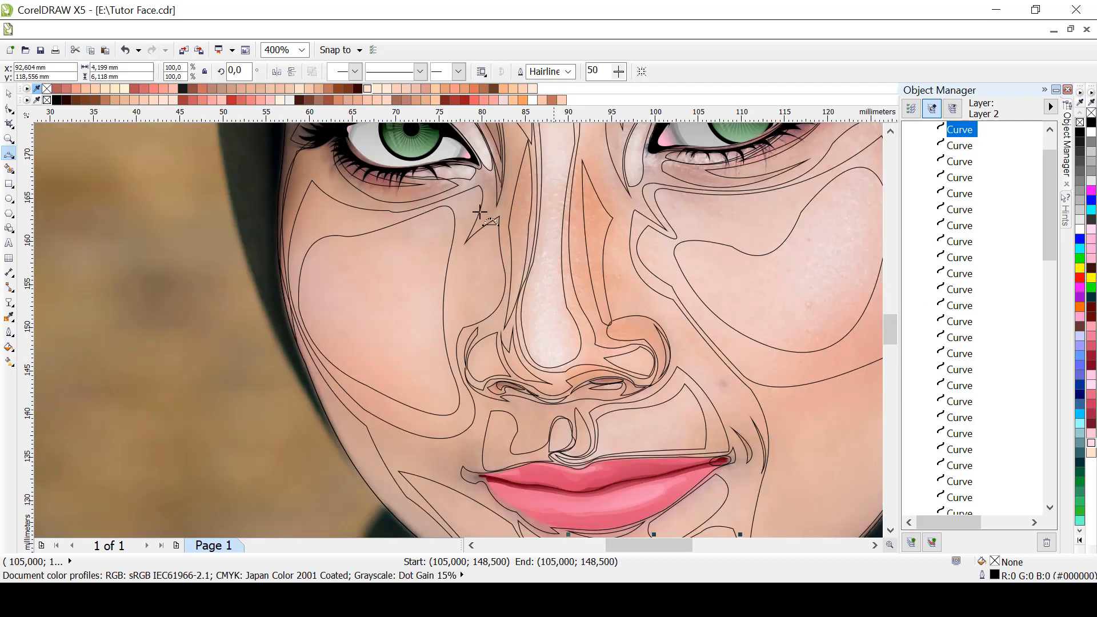
click(8, 109)
click(605, 231)
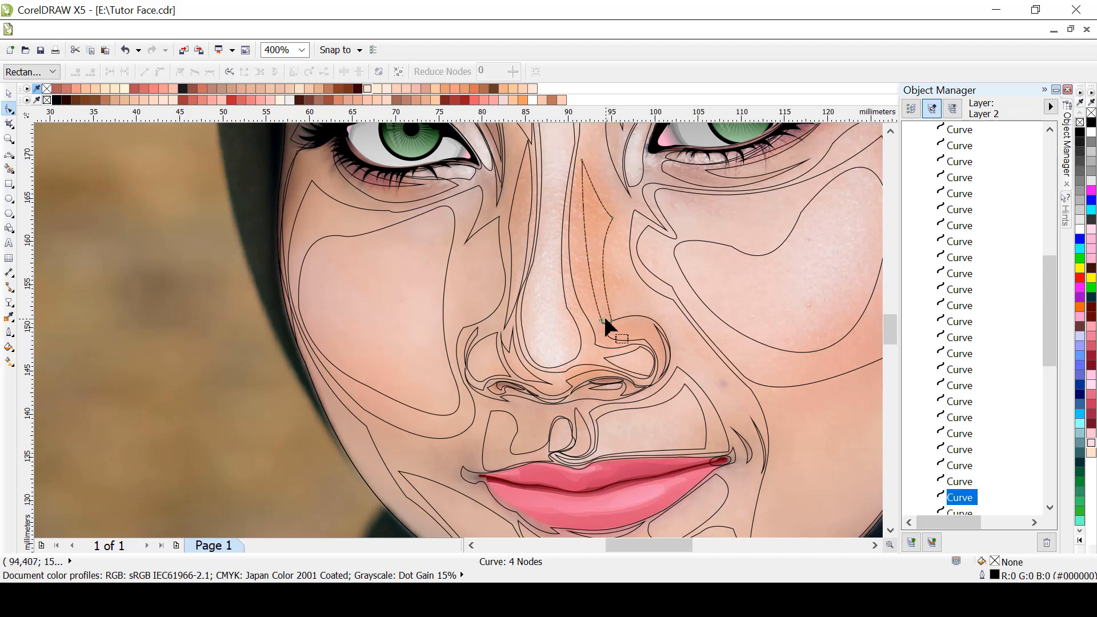
drag(601, 322, 592, 320)
drag(582, 161, 583, 148)
drag(581, 219, 611, 222)
scroll(660, 268, down, 2)
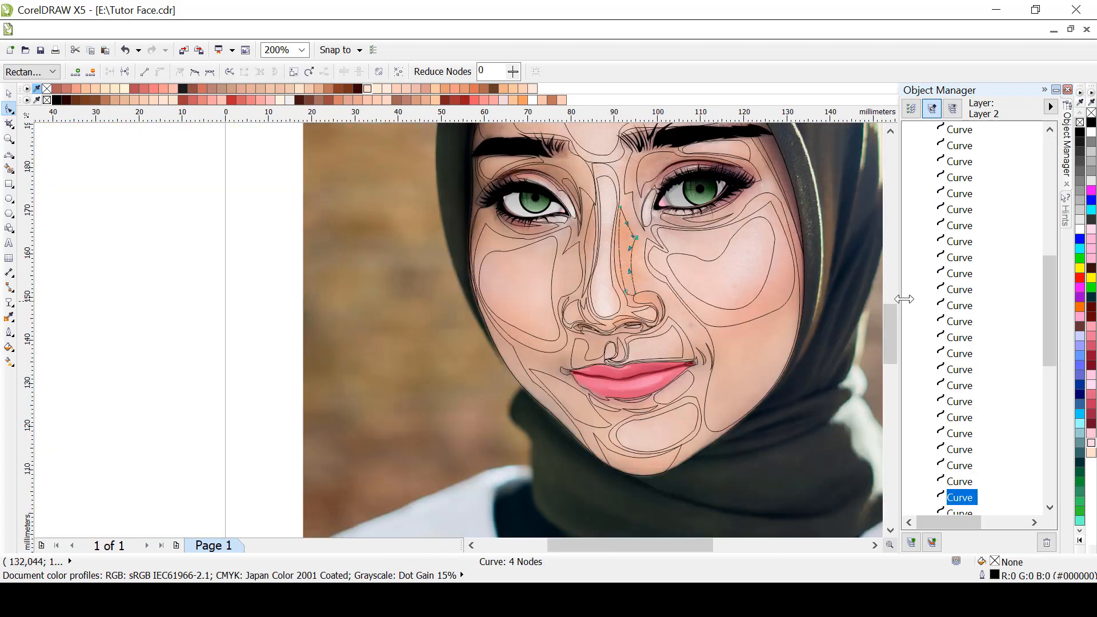
Select the crescent-shaped shading curve at the bottom of the chin and fill it with reddish brown R179 G94 B89
drag(1045, 293, 1043, 410)
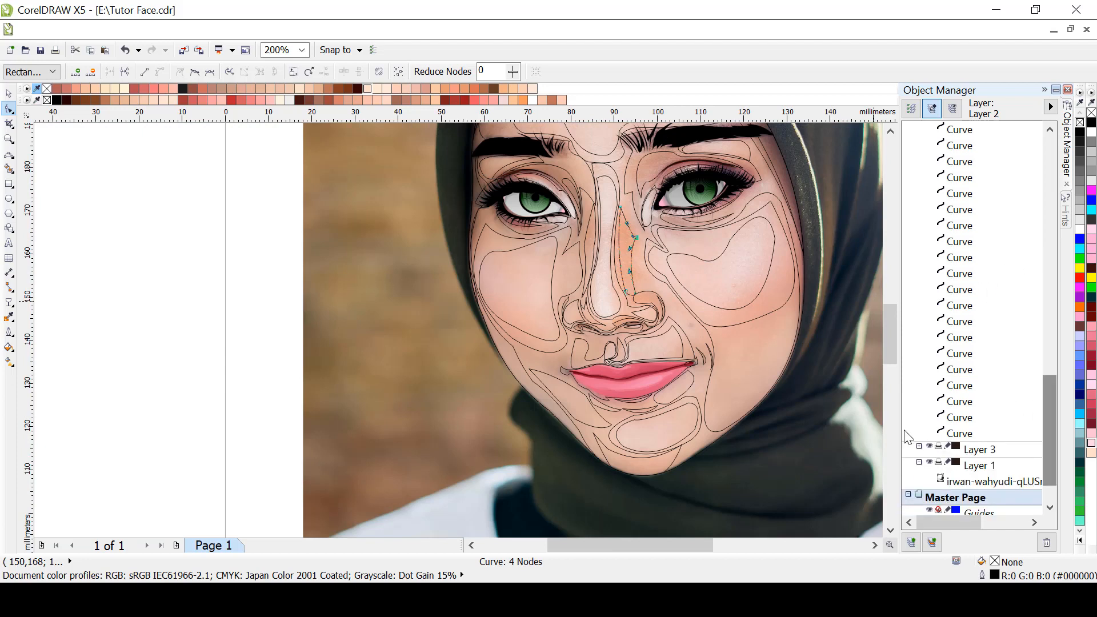
click(959, 434)
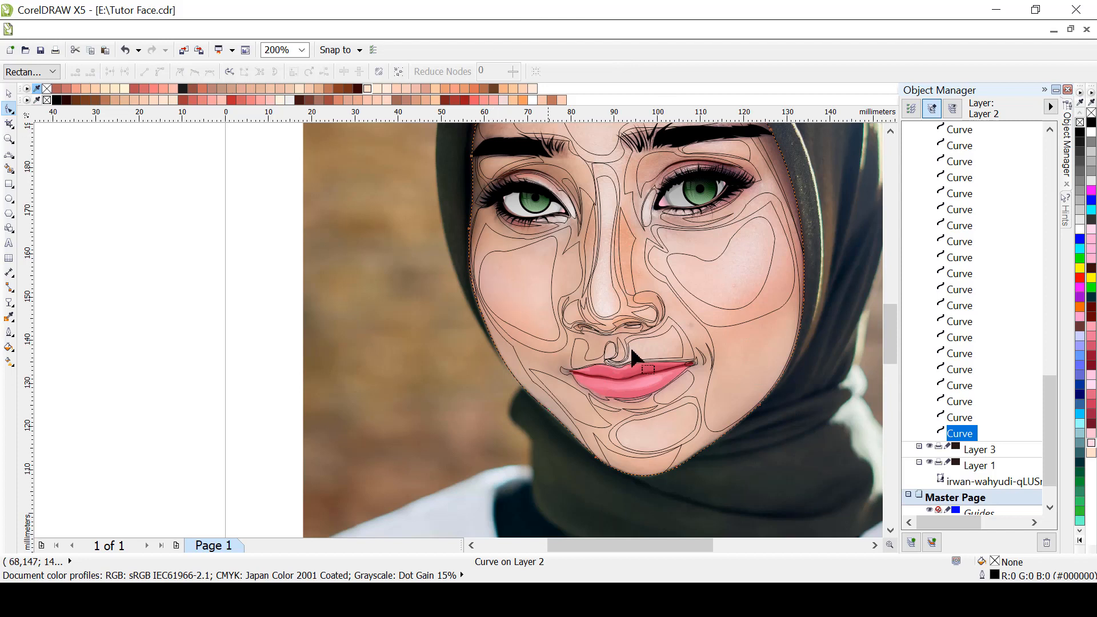
scroll(890, 331, up, 1)
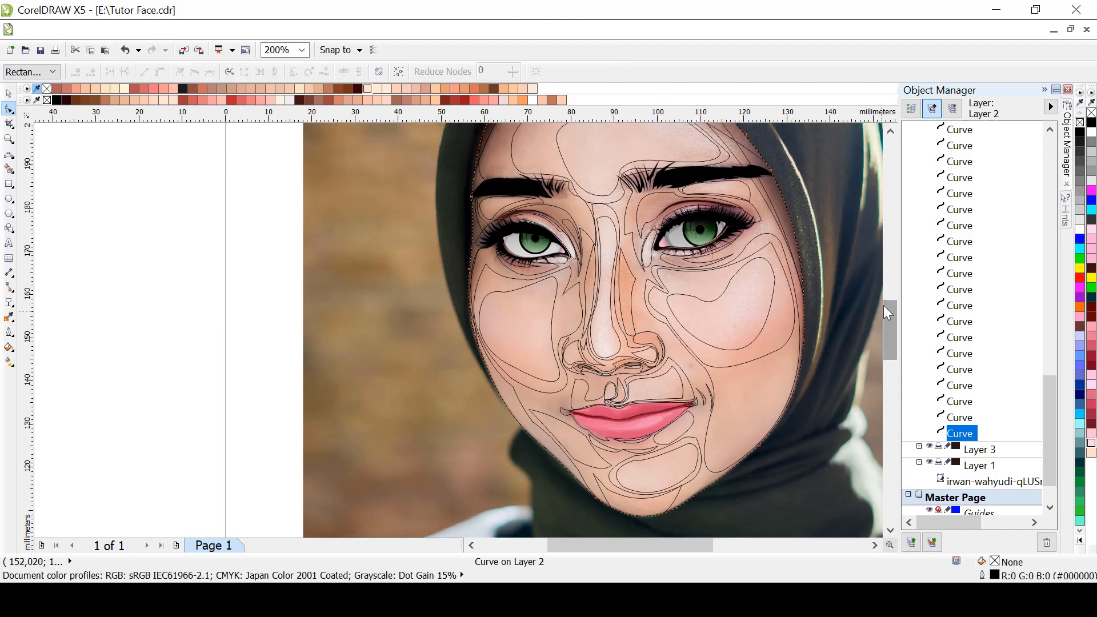
click(965, 419)
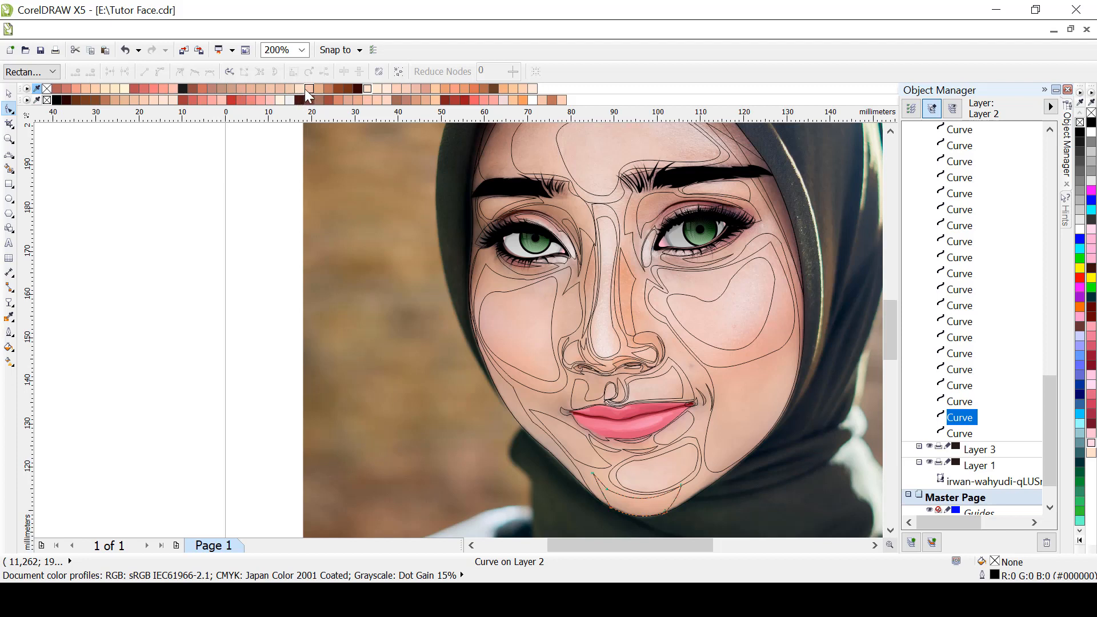
click(57, 89)
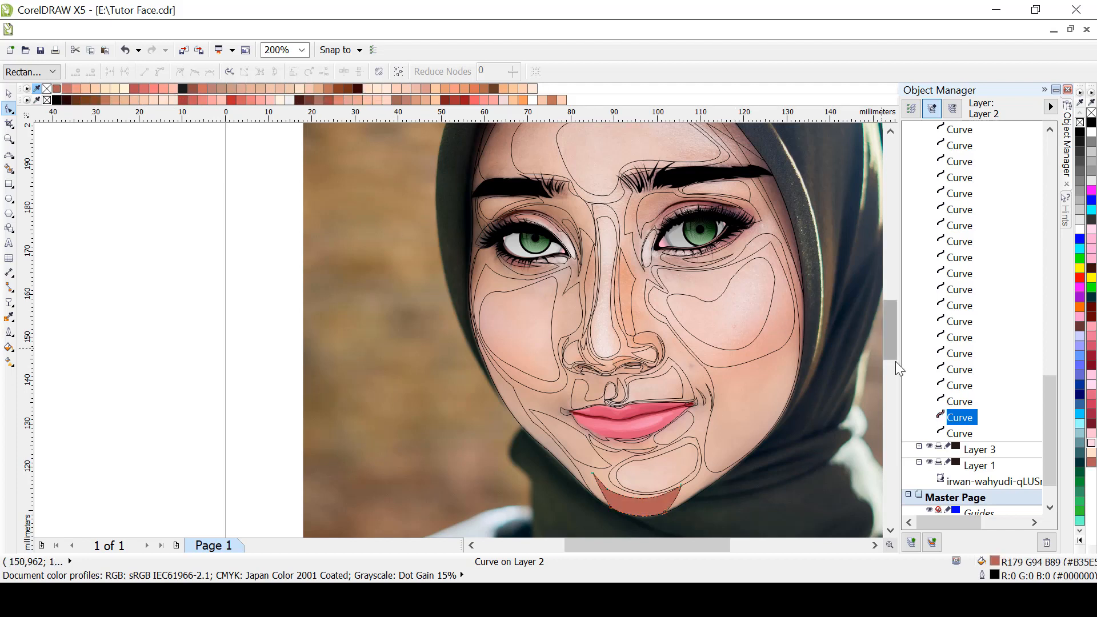
Fill the narrow shadow shape along the left jawline with light brown R180 G115 B87
click(953, 401)
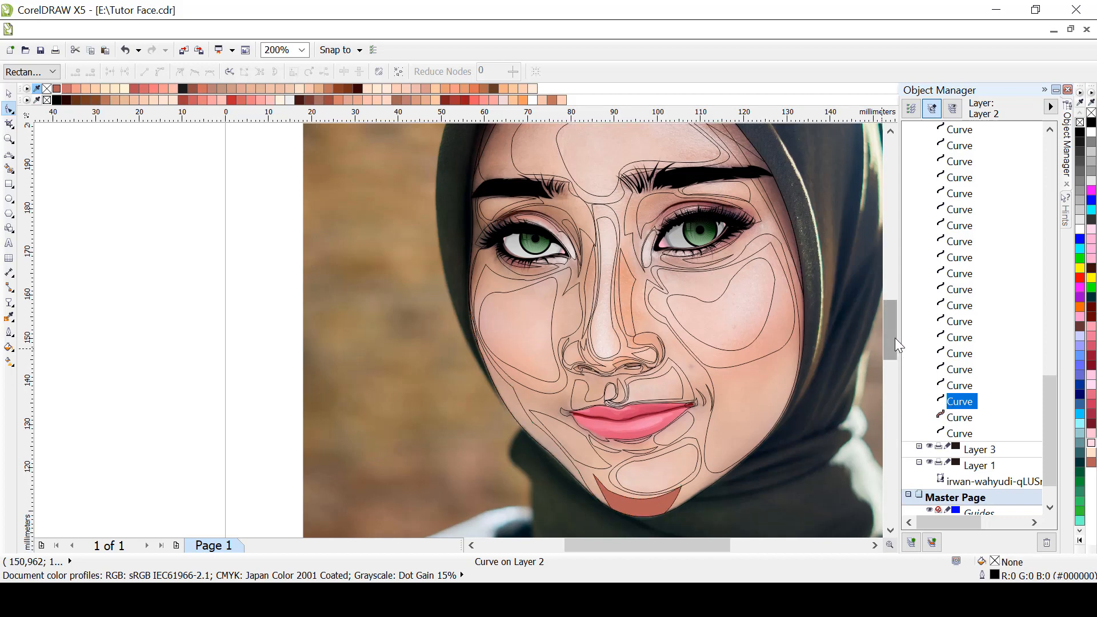
mouse_move(896, 339)
mouse_down()
mouse_move(891, 322)
mouse_move(899, 347)
mouse_up()
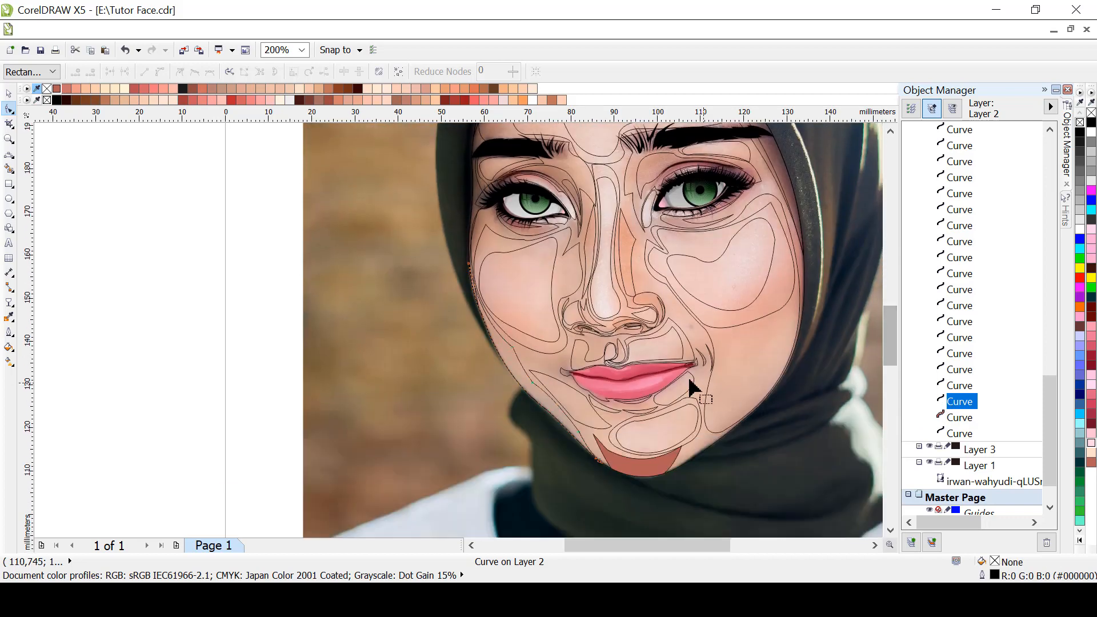
click(99, 101)
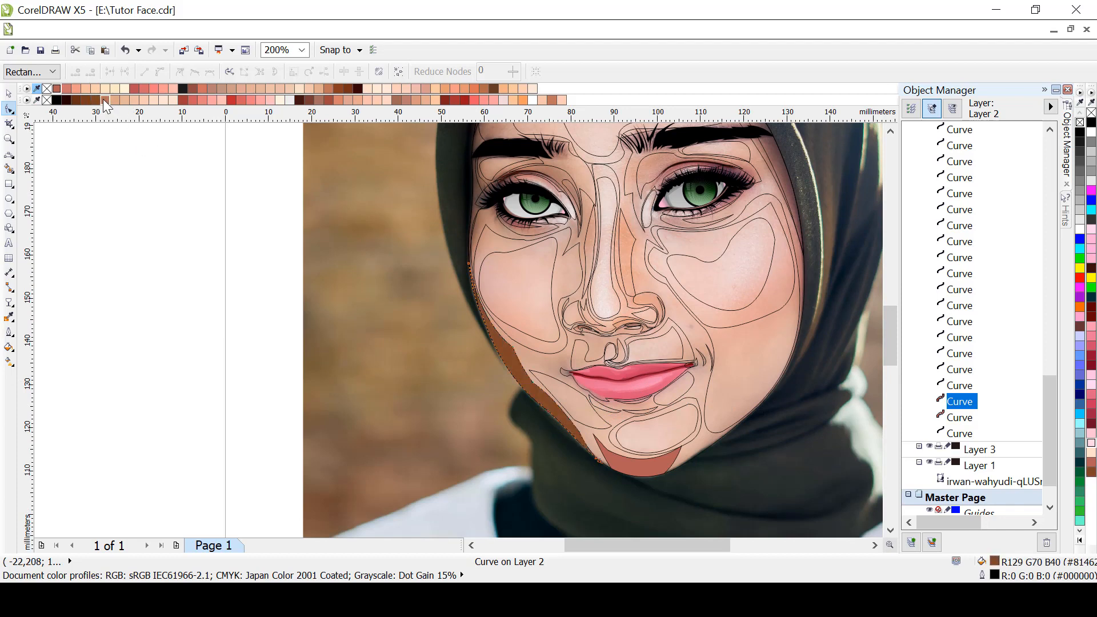
click(106, 100)
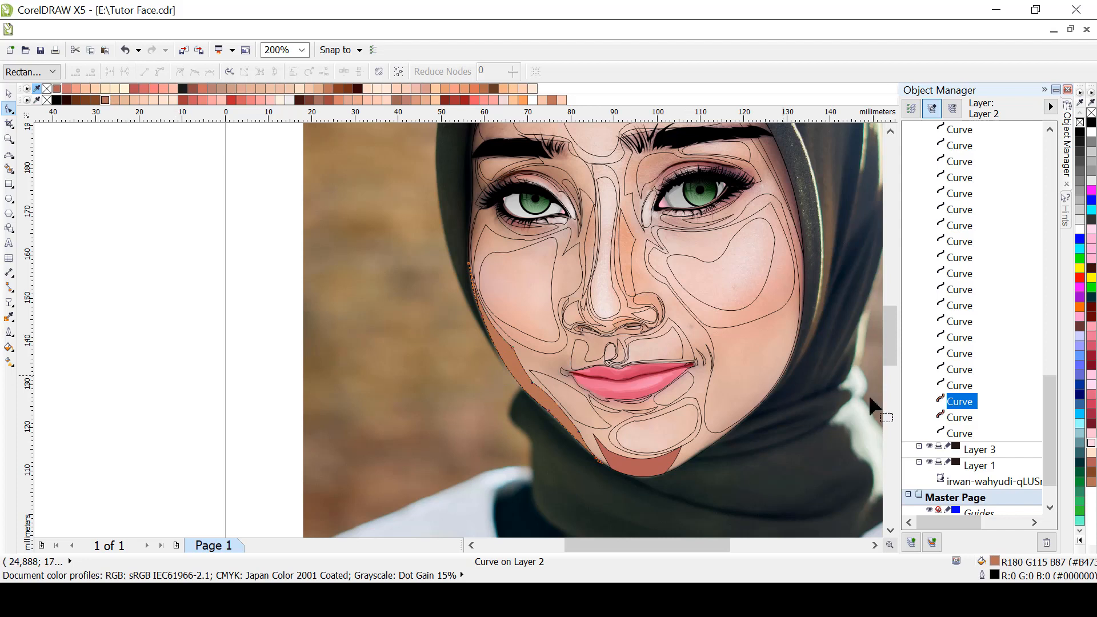
Fill the larger left temple shape with R102 G48 B20 and the smaller one, stacked above it, with R38 G2 B2
click(955, 387)
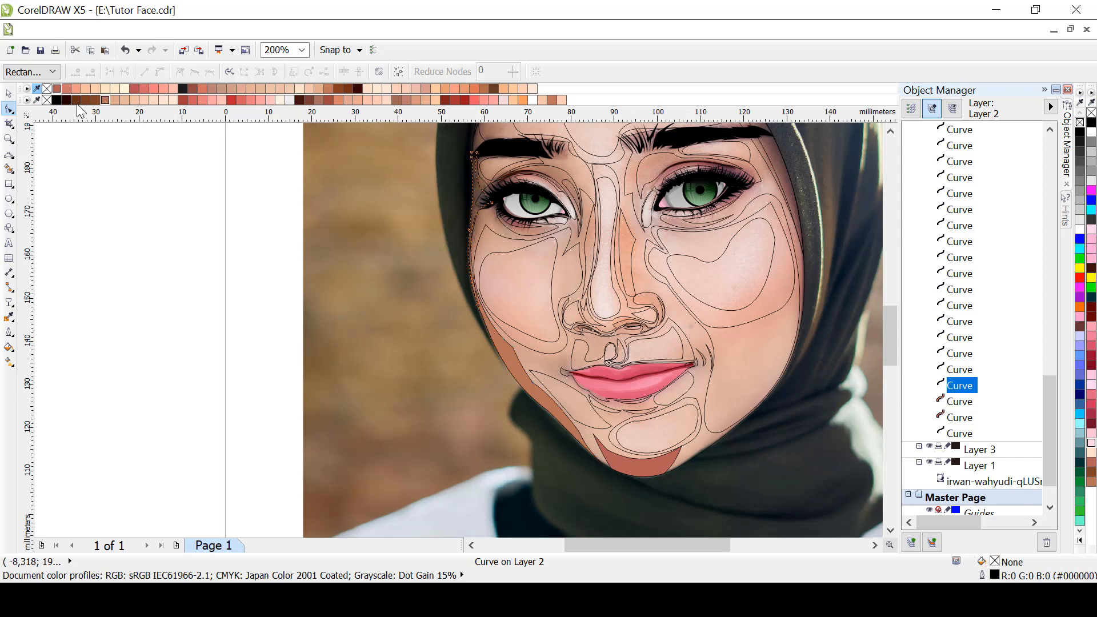
click(139, 100)
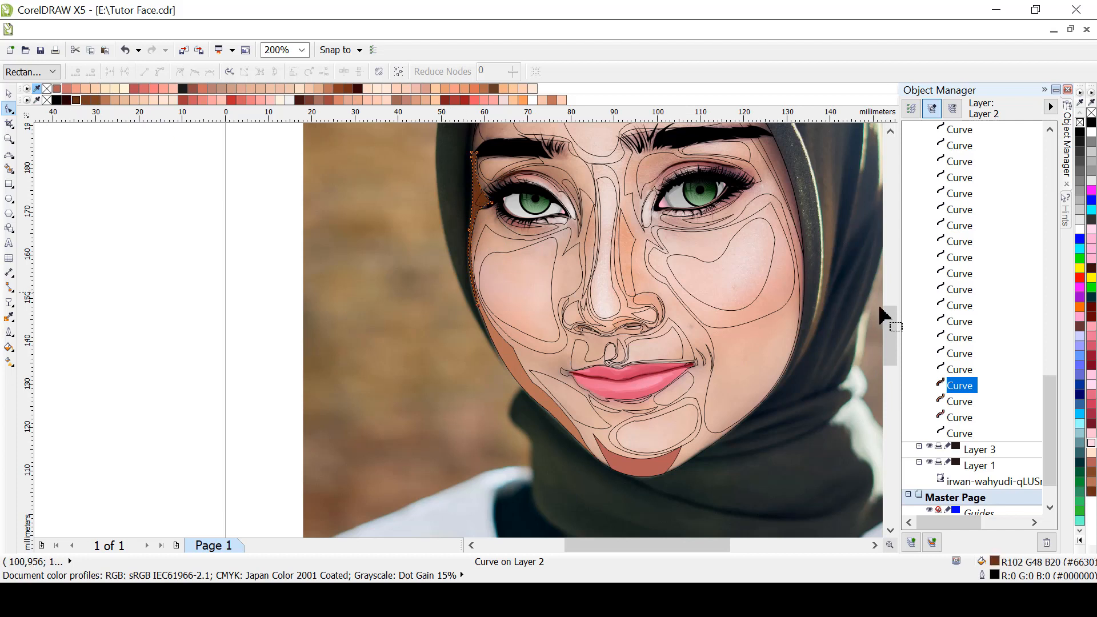
click(958, 370)
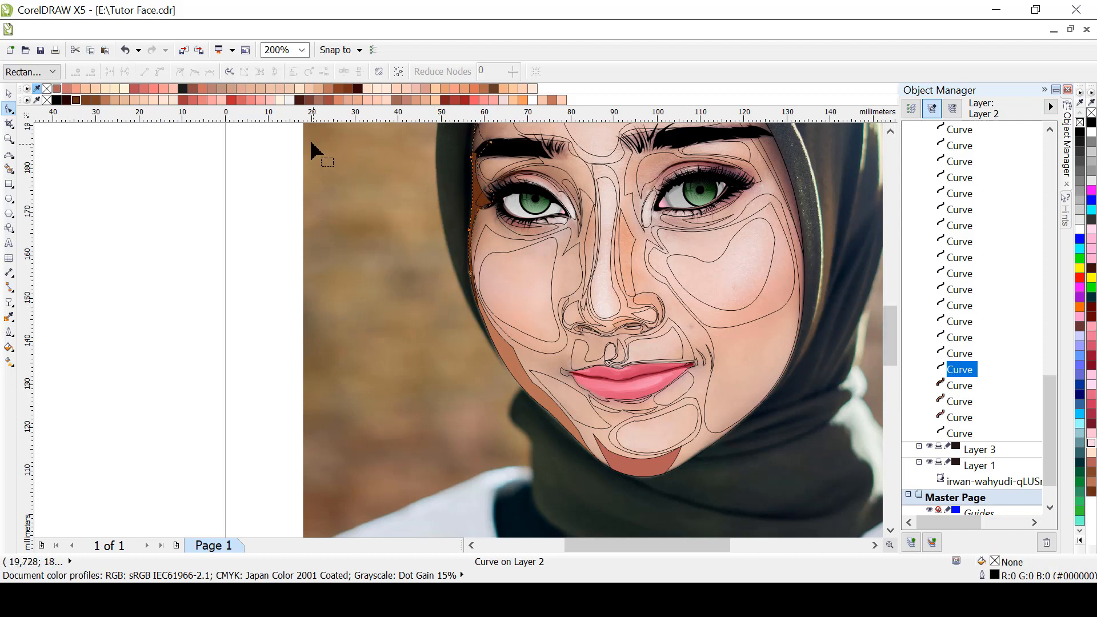
click(76, 100)
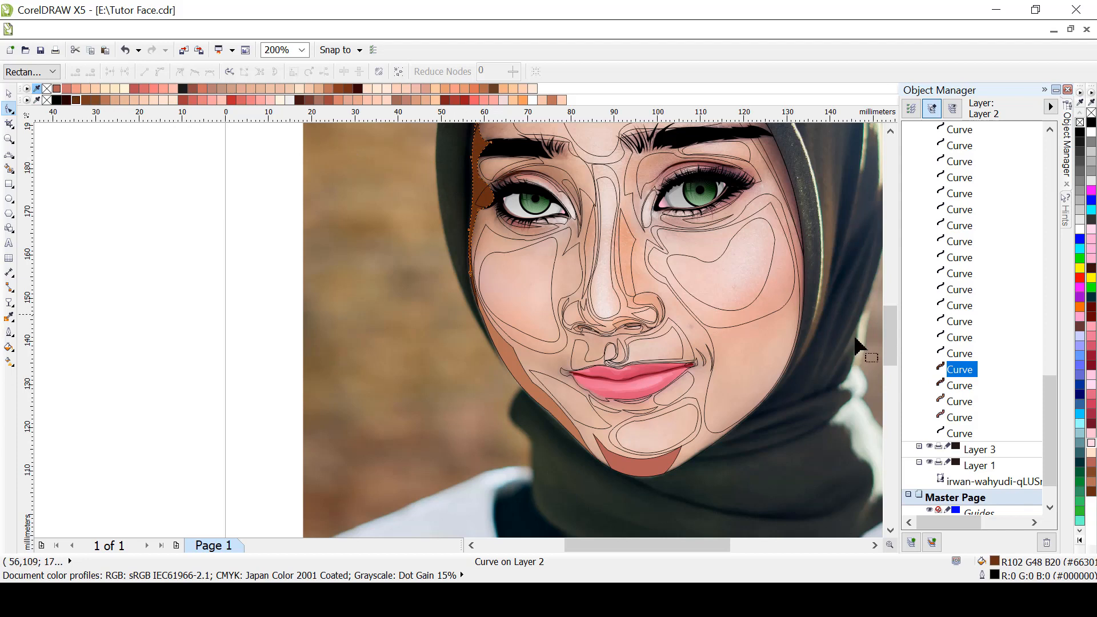
drag(967, 400, 966, 396)
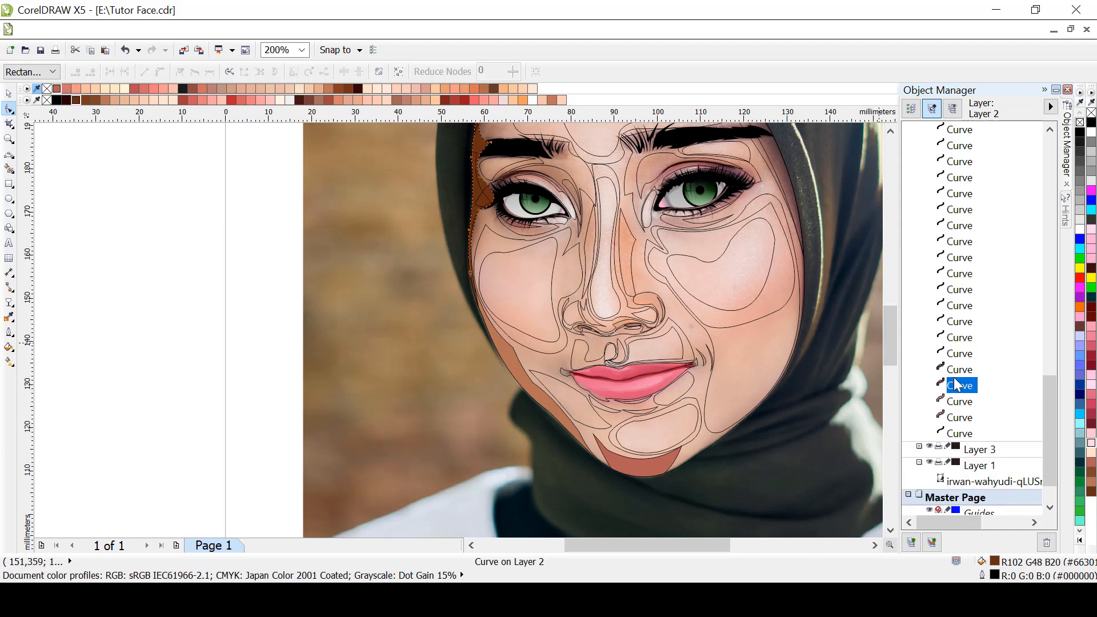
click(954, 370)
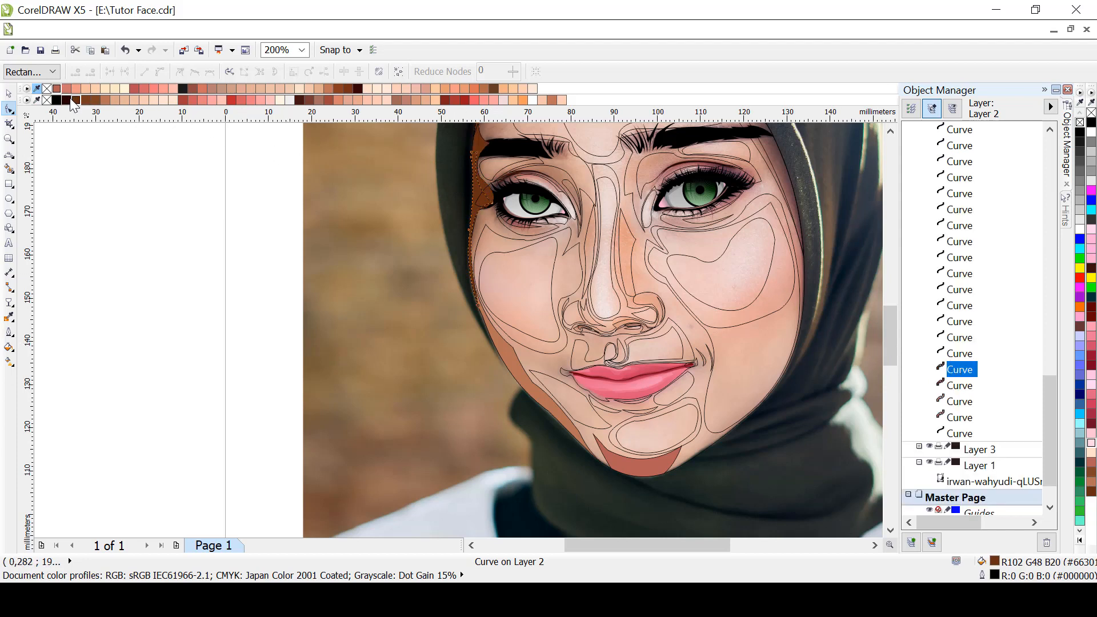
Fill the wide shadow band across the upper forehead with R120 G62 B32 and the thin band along its edge with R38 G2 B2
click(1050, 131)
click(1049, 131)
click(1049, 130)
click(1049, 130)
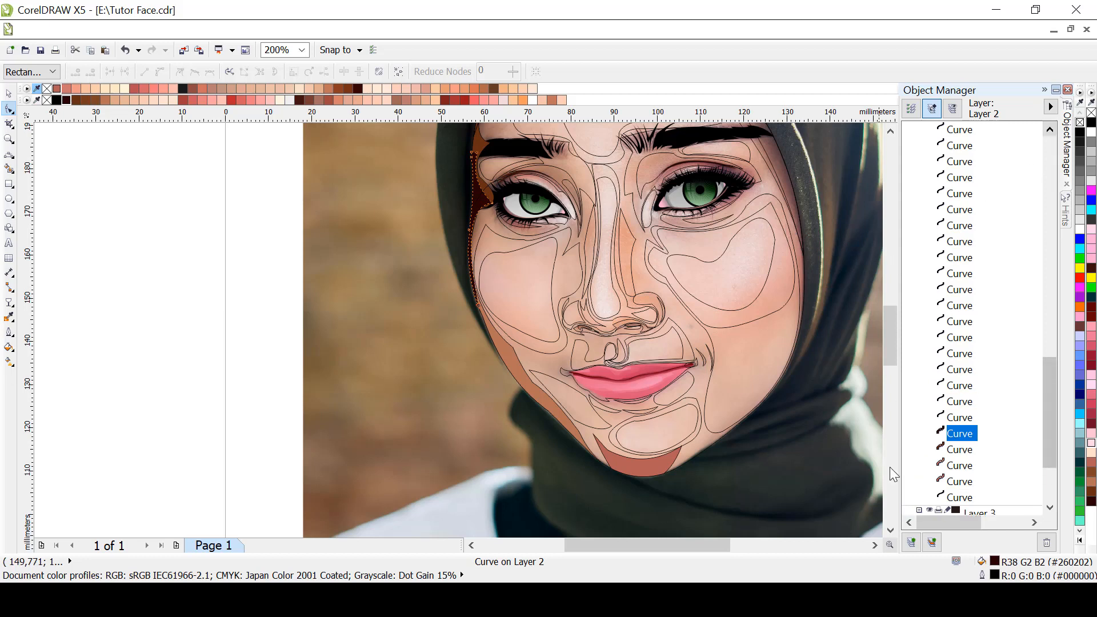
click(952, 419)
drag(896, 359, 895, 338)
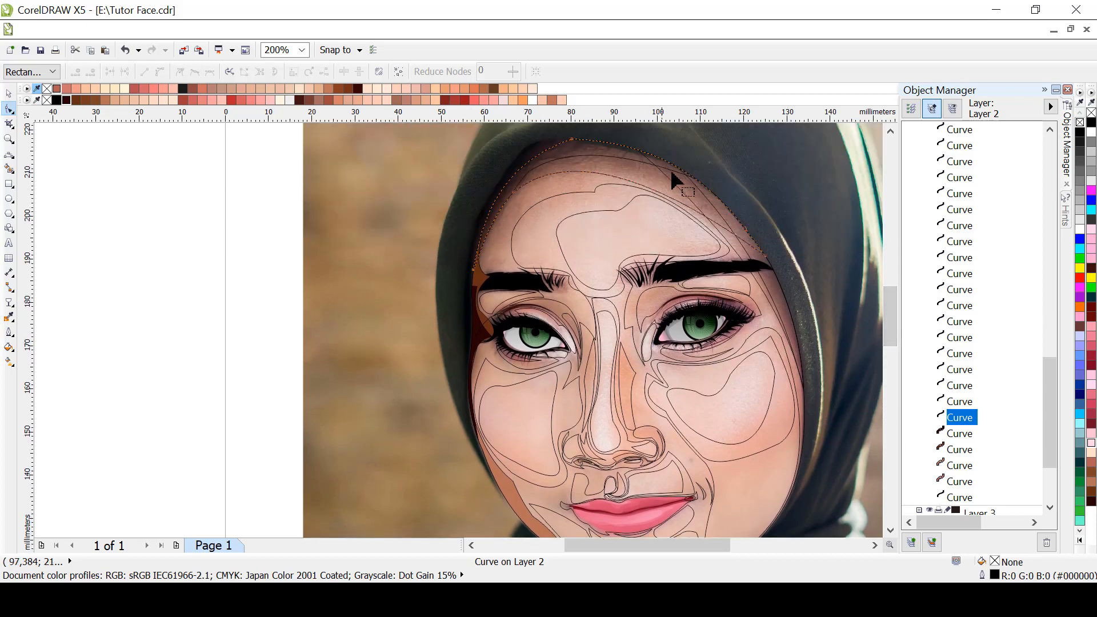
click(81, 100)
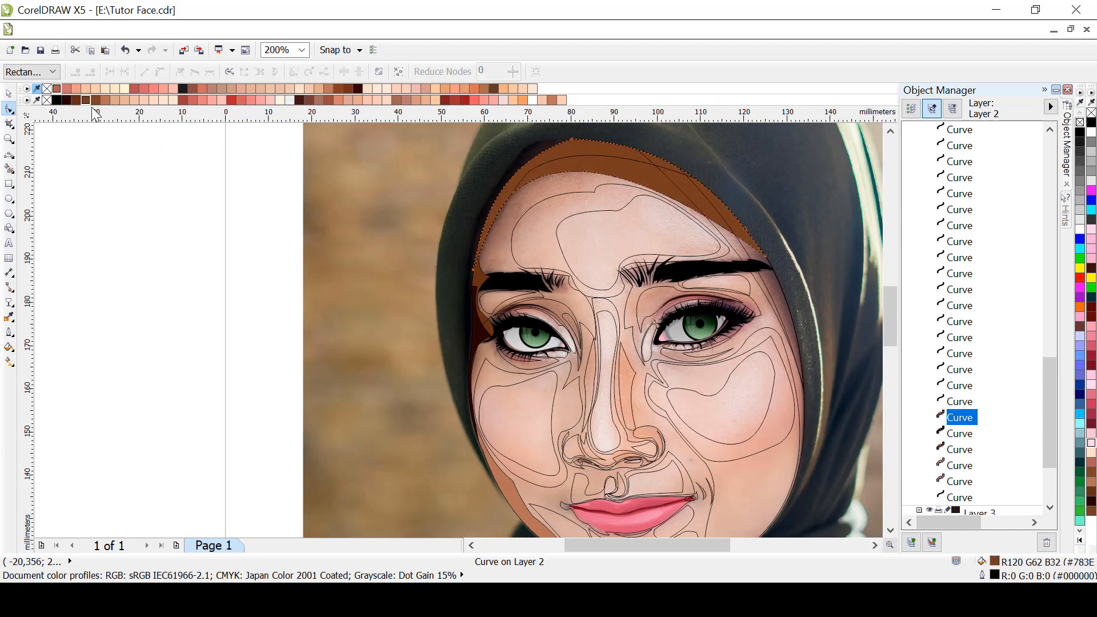
click(953, 403)
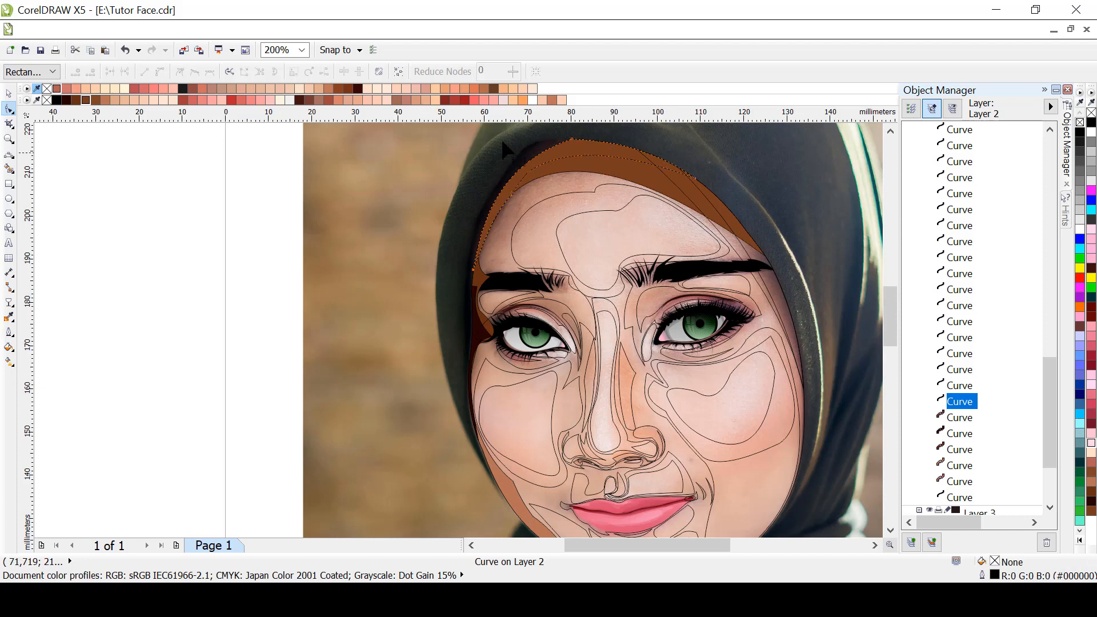
click(67, 101)
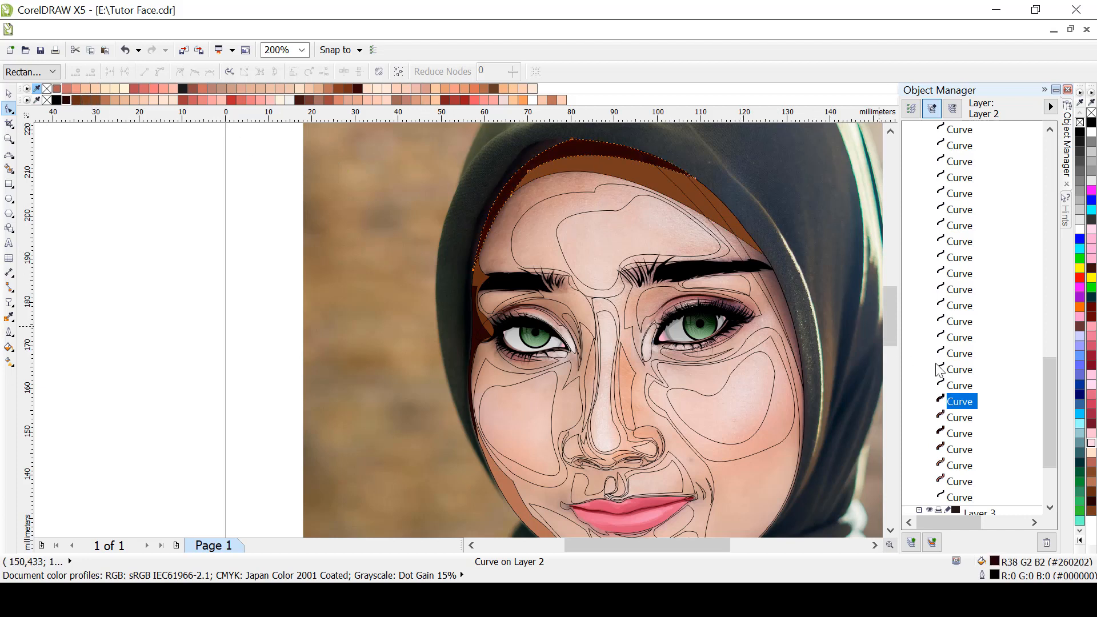
Fill the shadow band down the right side of the face with R120 G62 B32 and its outer edge shape with R38 G2 B2
click(959, 387)
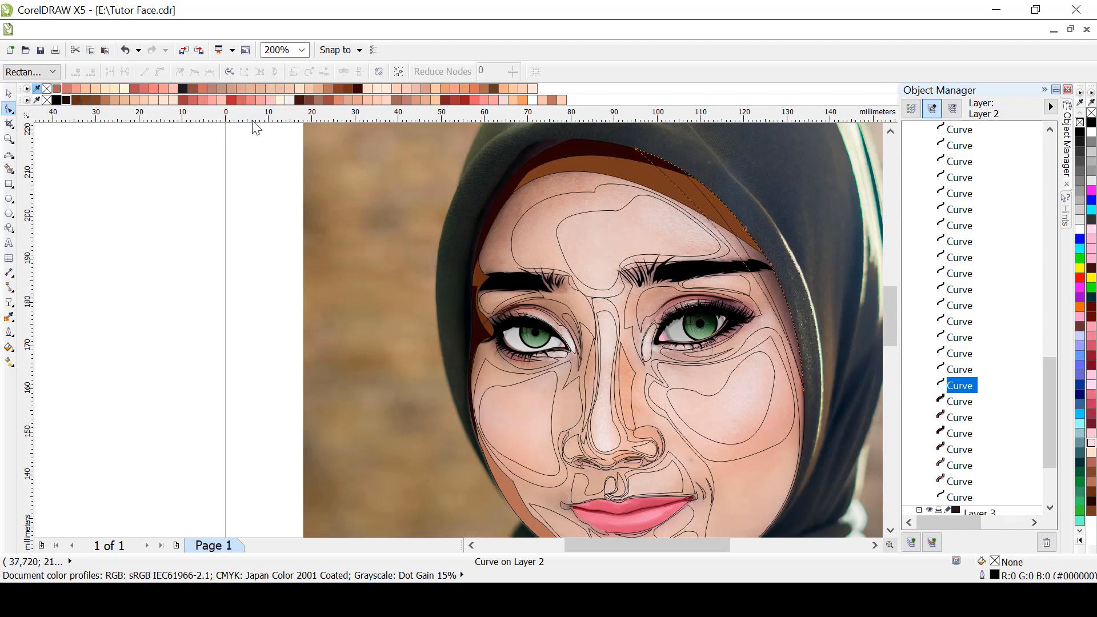
click(85, 100)
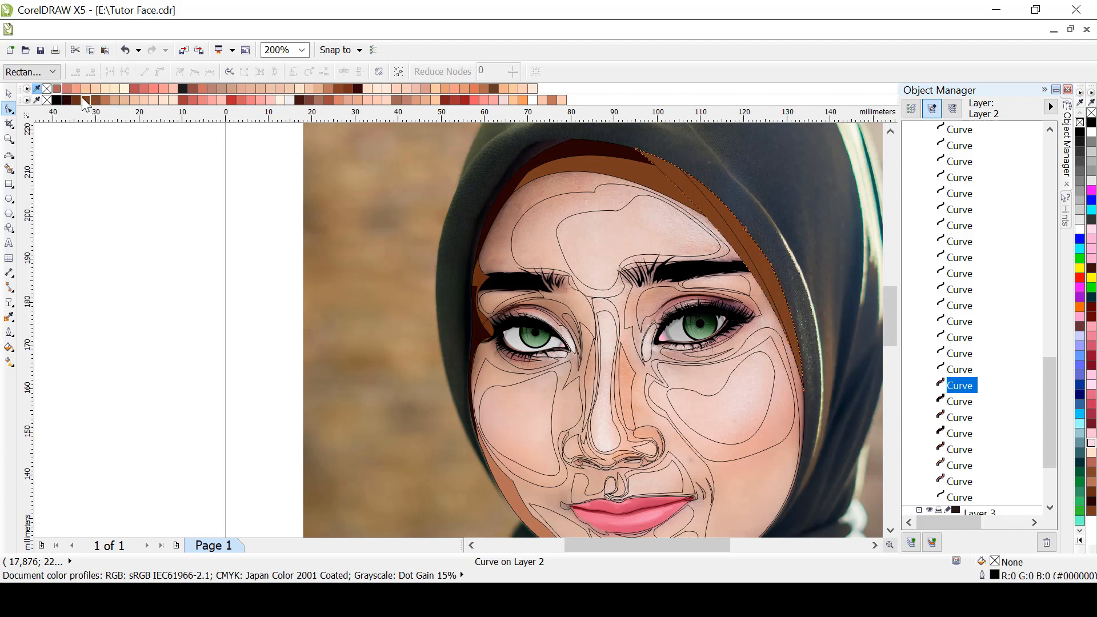
click(953, 370)
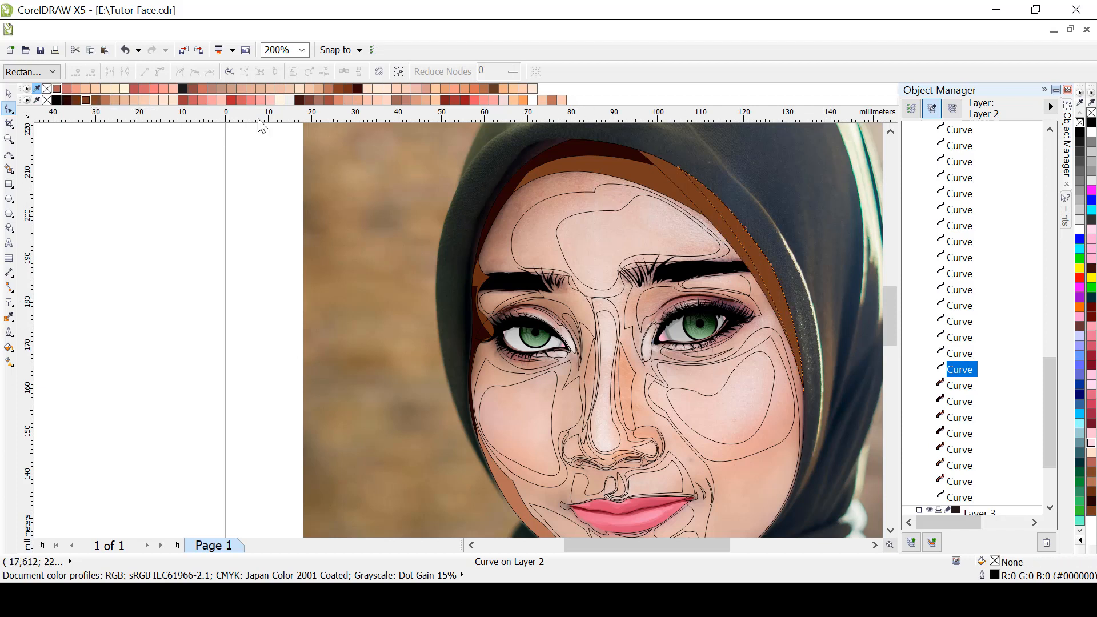
click(73, 102)
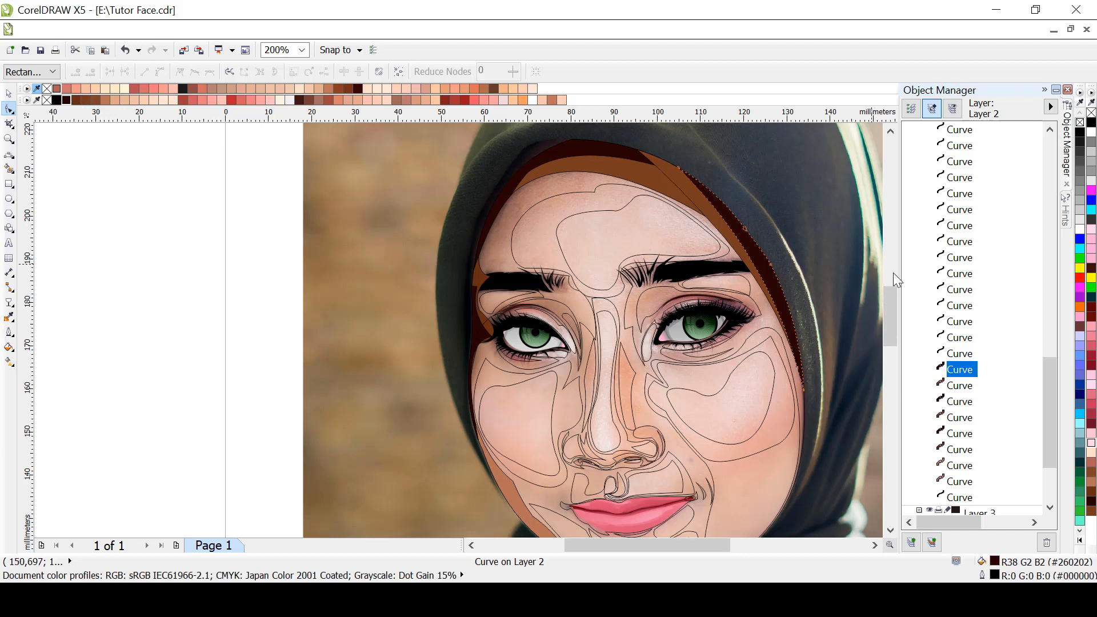
Fill the large shape around the right eye socket with reddish brown R179 G94 B89
click(965, 354)
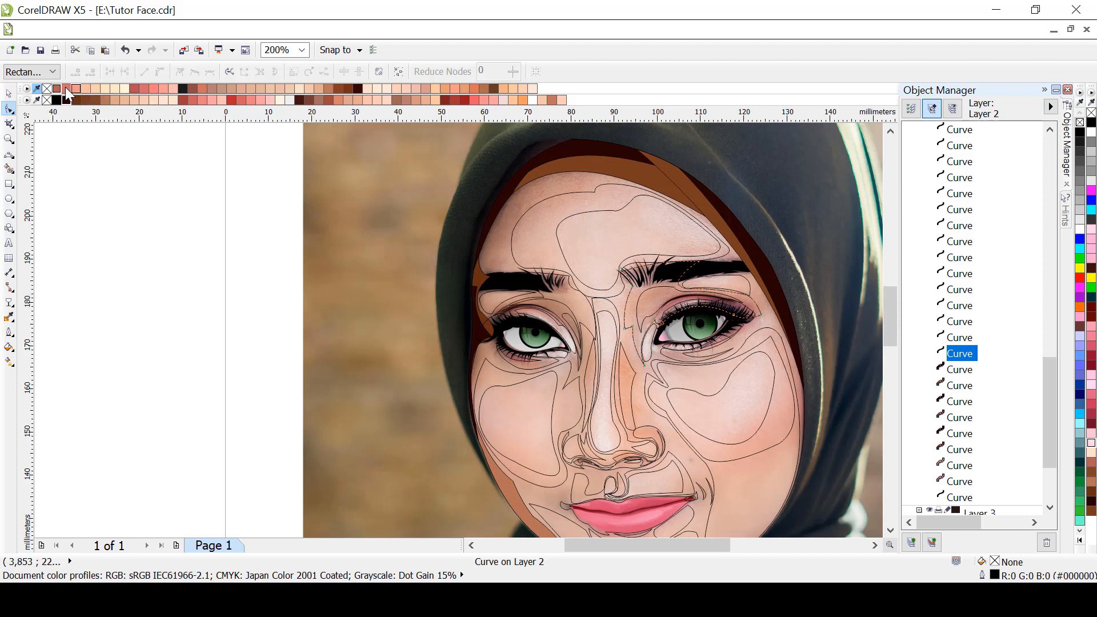
click(58, 90)
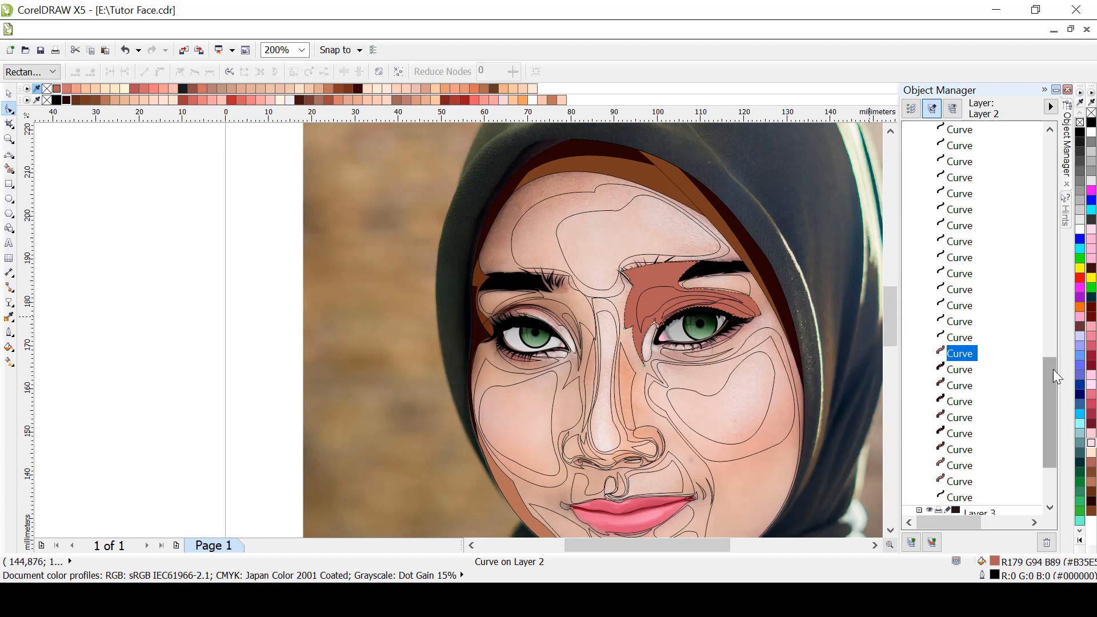
Reorder the layers so that Layer 2 sits beneath Layer 3
drag(1053, 369, 1046, 142)
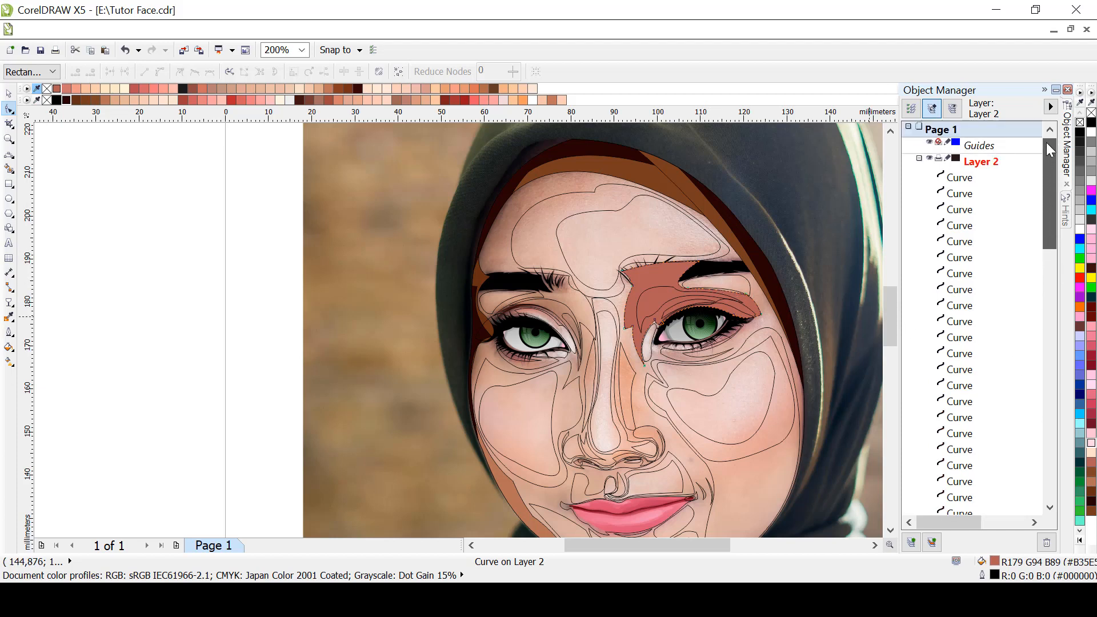
click(919, 159)
drag(984, 165, 991, 194)
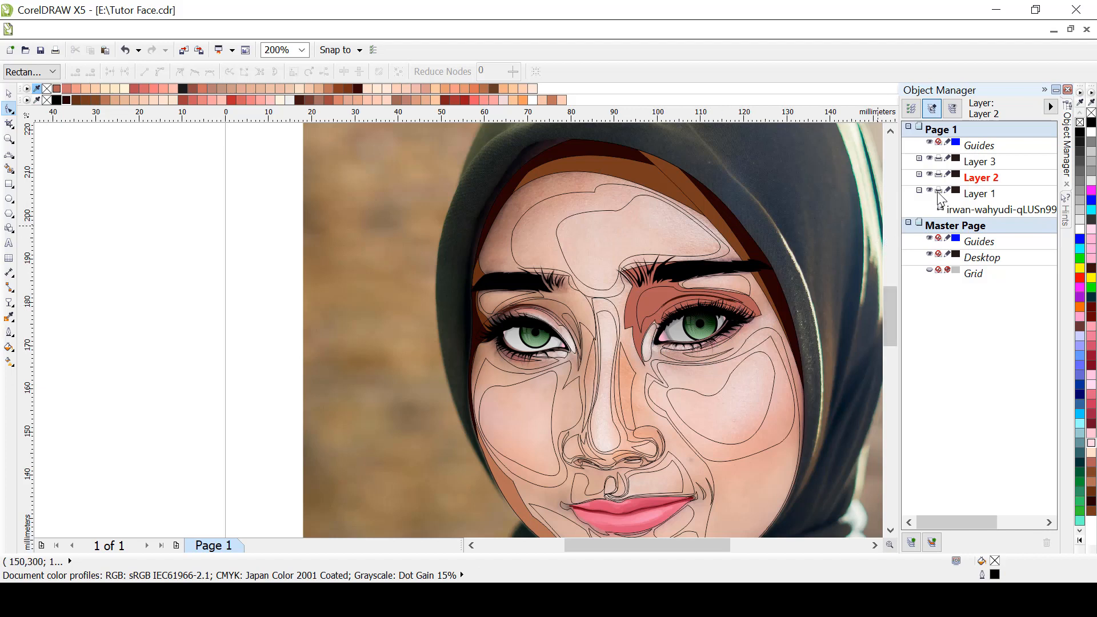
Fill the inner shadow shape above the right eye on Layer 2 with dark brown R102 G48 B20
click(919, 174)
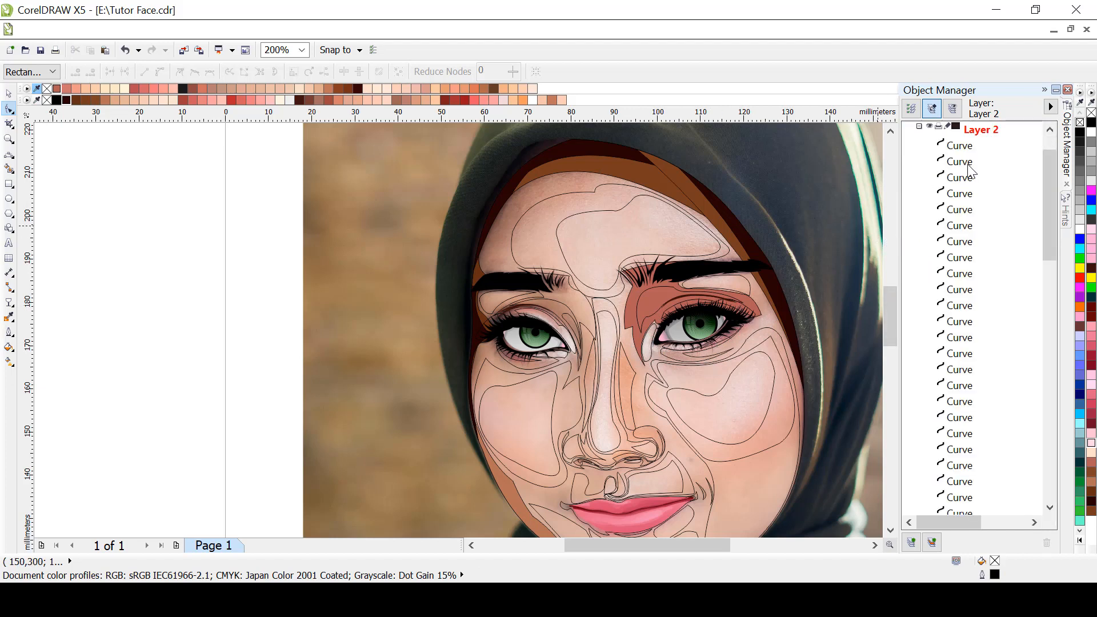
drag(1053, 180, 1054, 403)
click(948, 322)
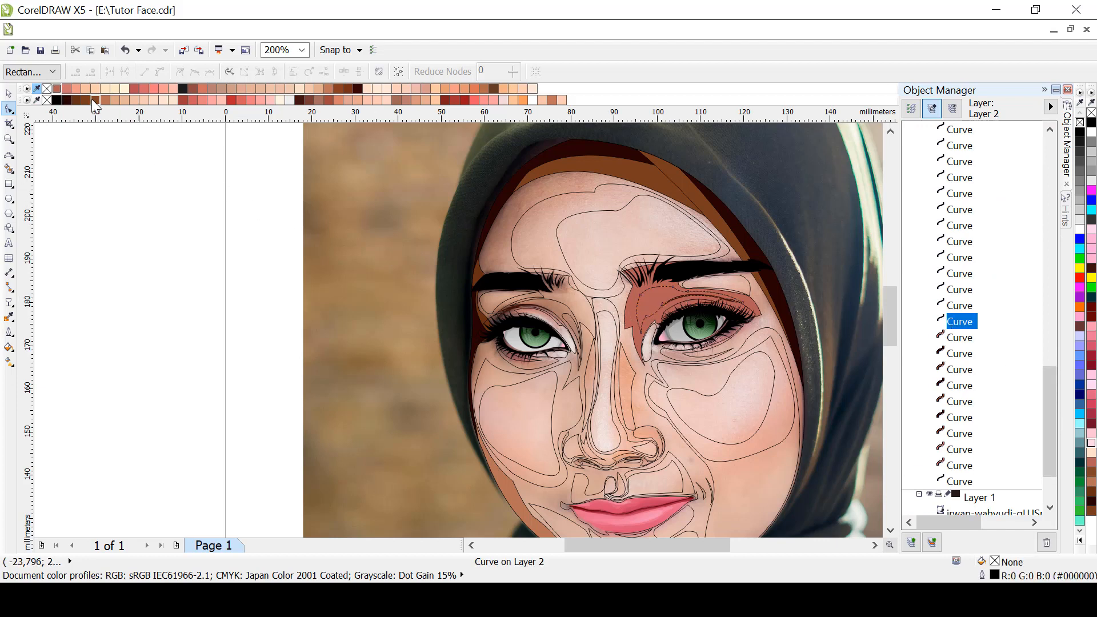
click(94, 101)
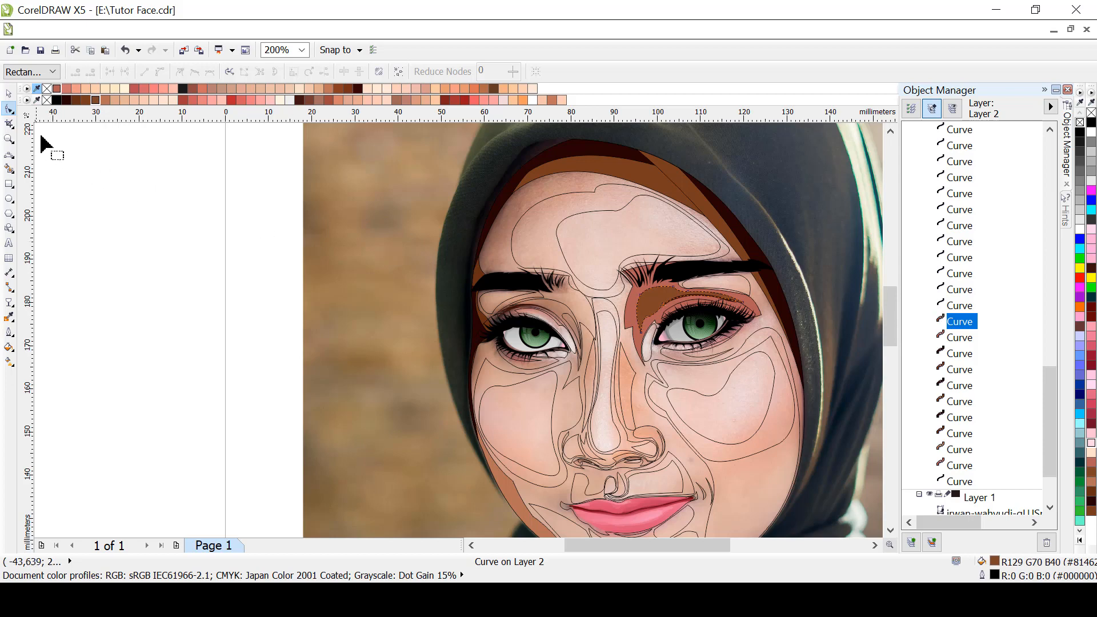
click(86, 100)
Fill the curved shadow shape under the right eye with R179 G94 B89
click(948, 310)
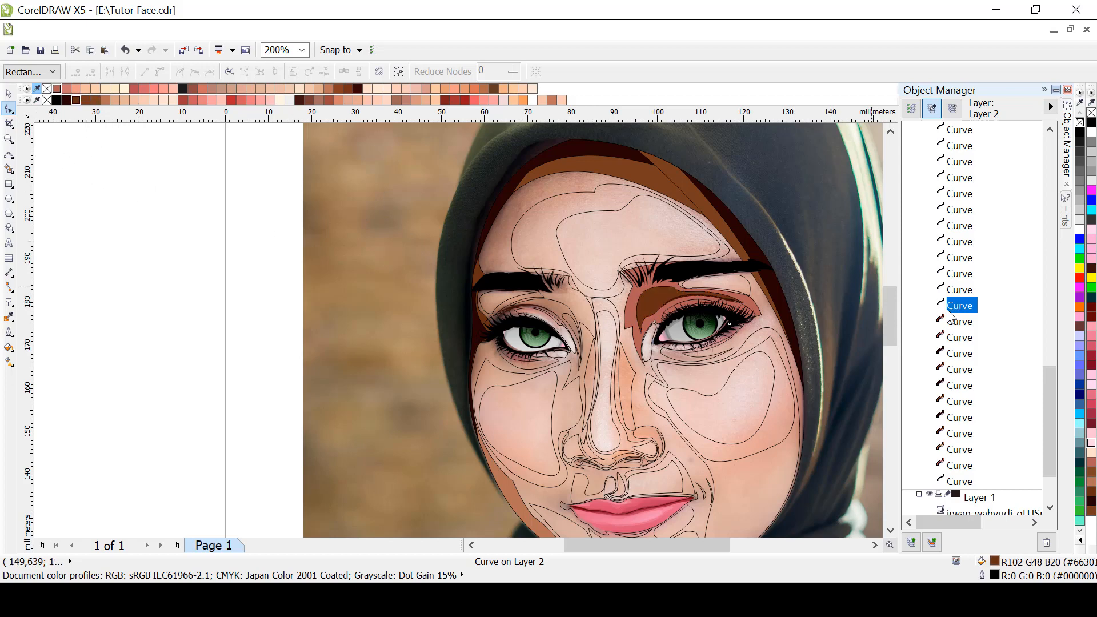
scroll(727, 361, up, 2)
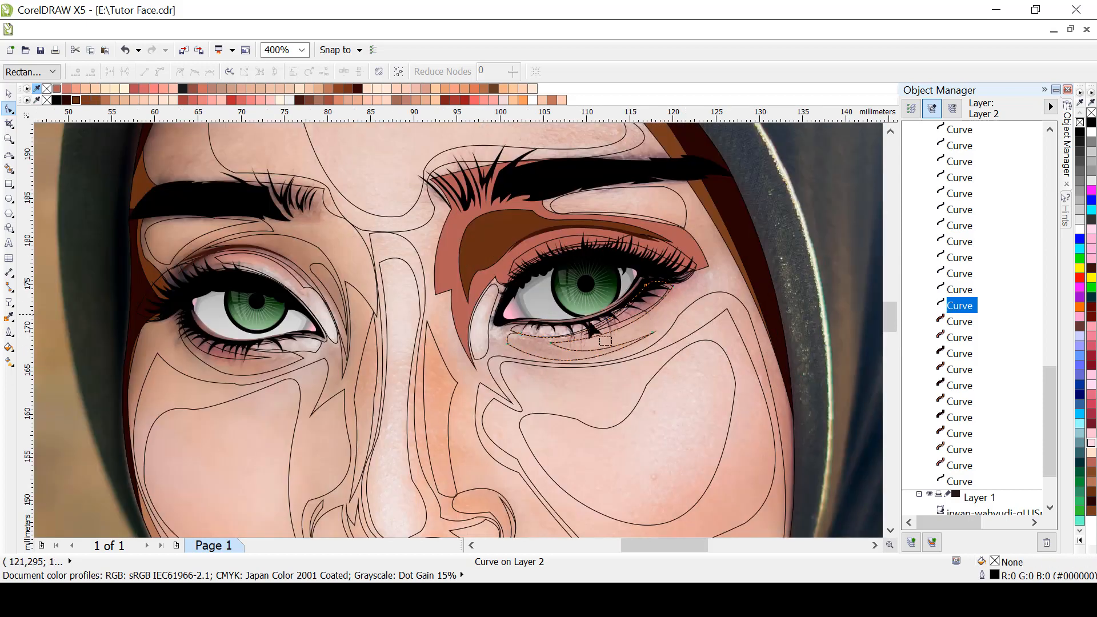
click(64, 90)
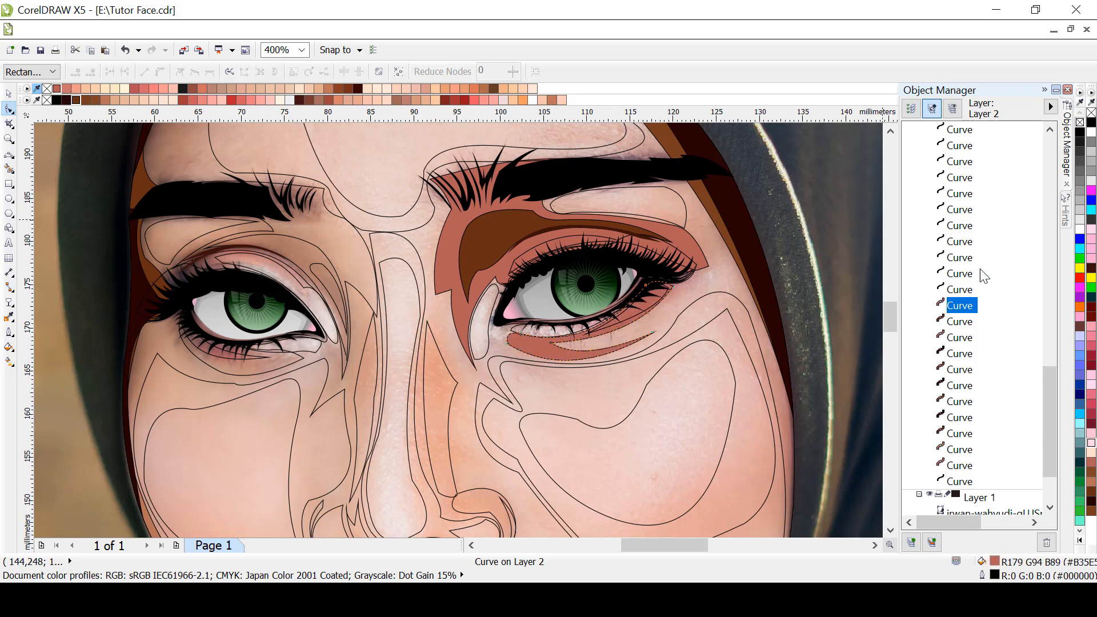
Fill the shape below the right eye's outer lower lashes with R129 G70 B40 and the lash-line shape around the eye with R102 G48 B20
click(966, 290)
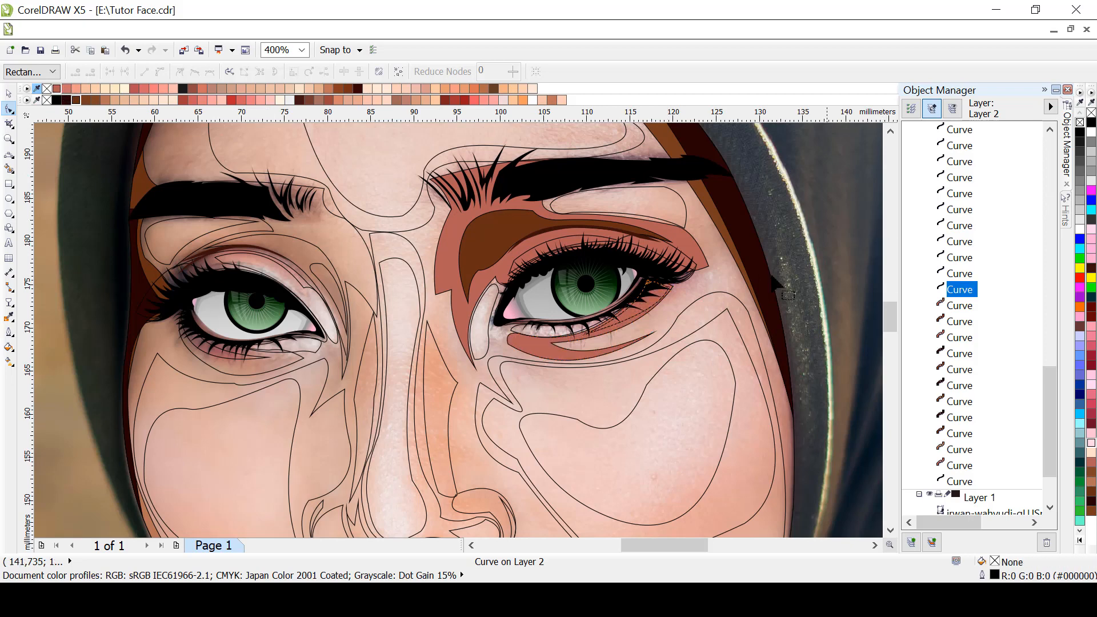
click(95, 100)
click(960, 274)
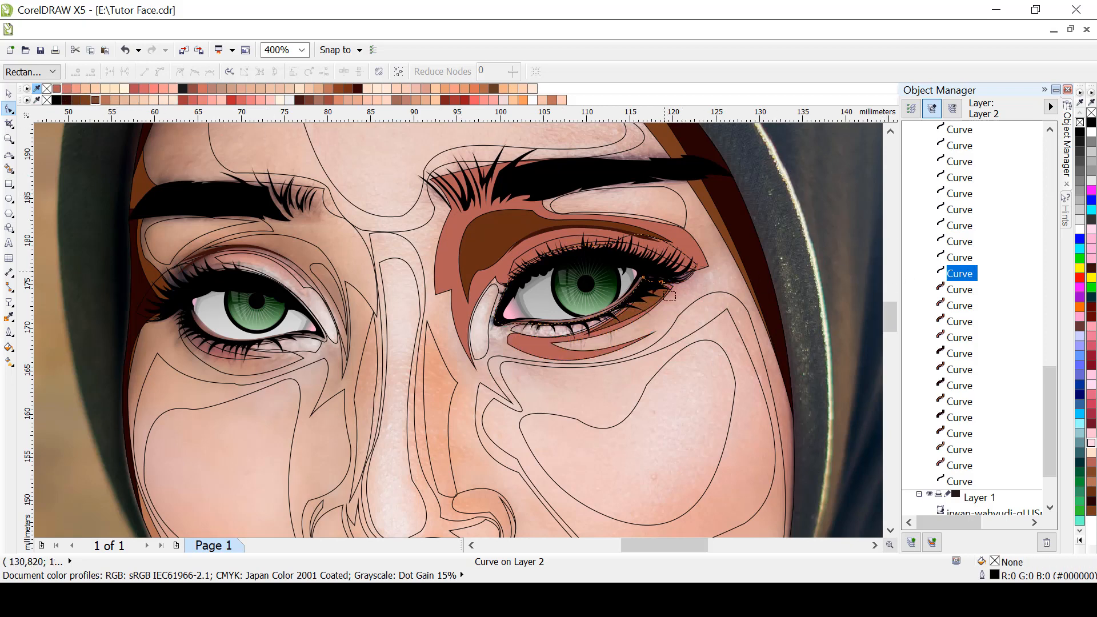
click(80, 100)
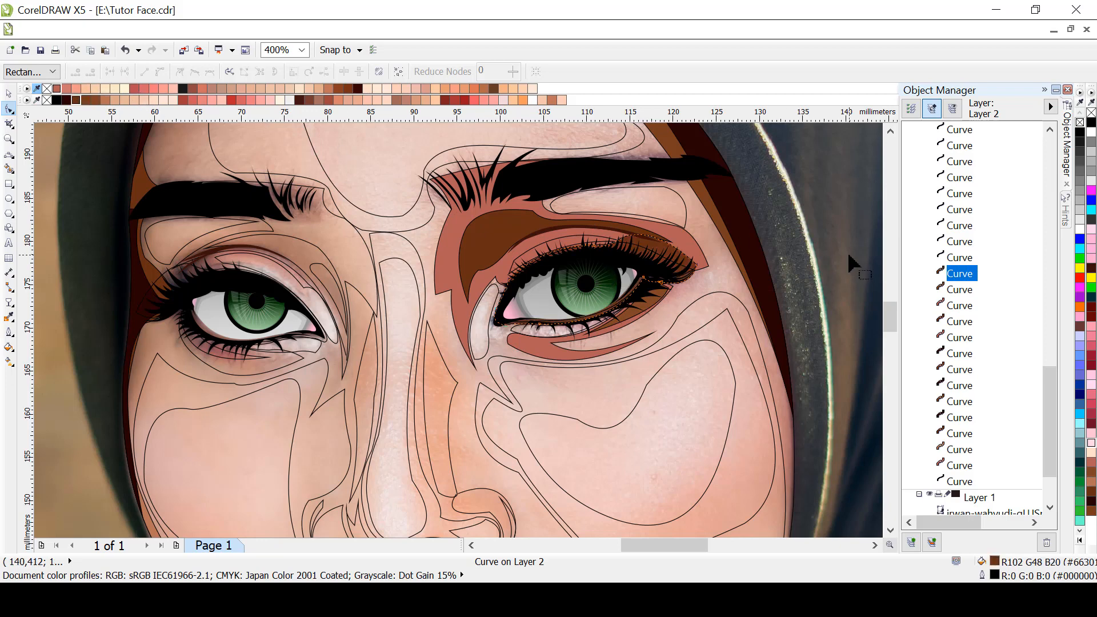
Fill the small shape at the right eye's outer corner with R38 G2 B2 and close its open curve
click(959, 258)
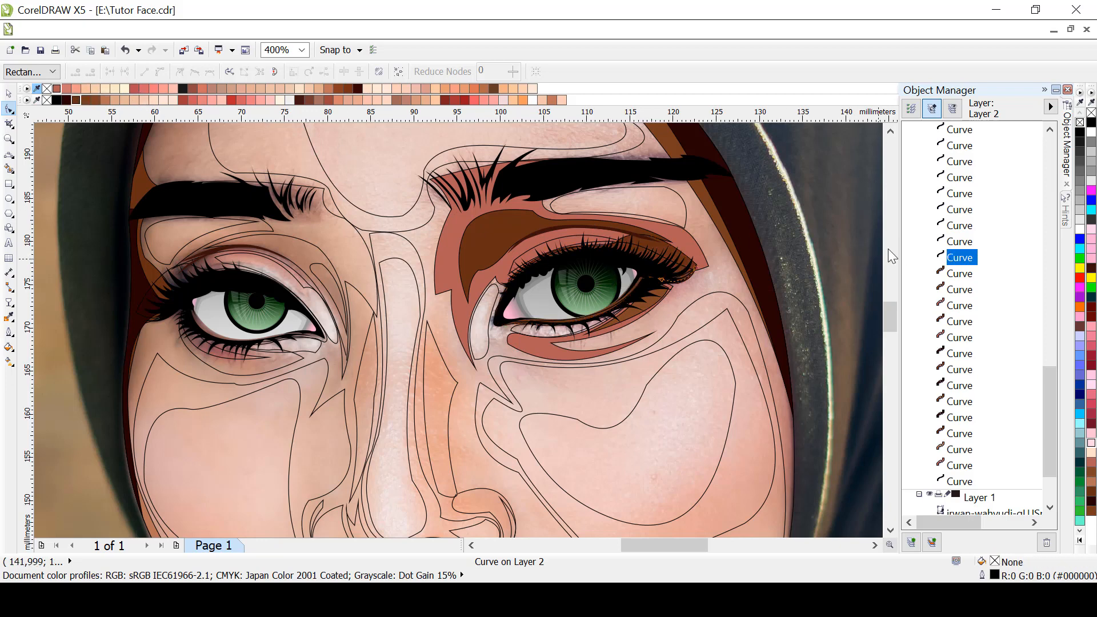
click(67, 101)
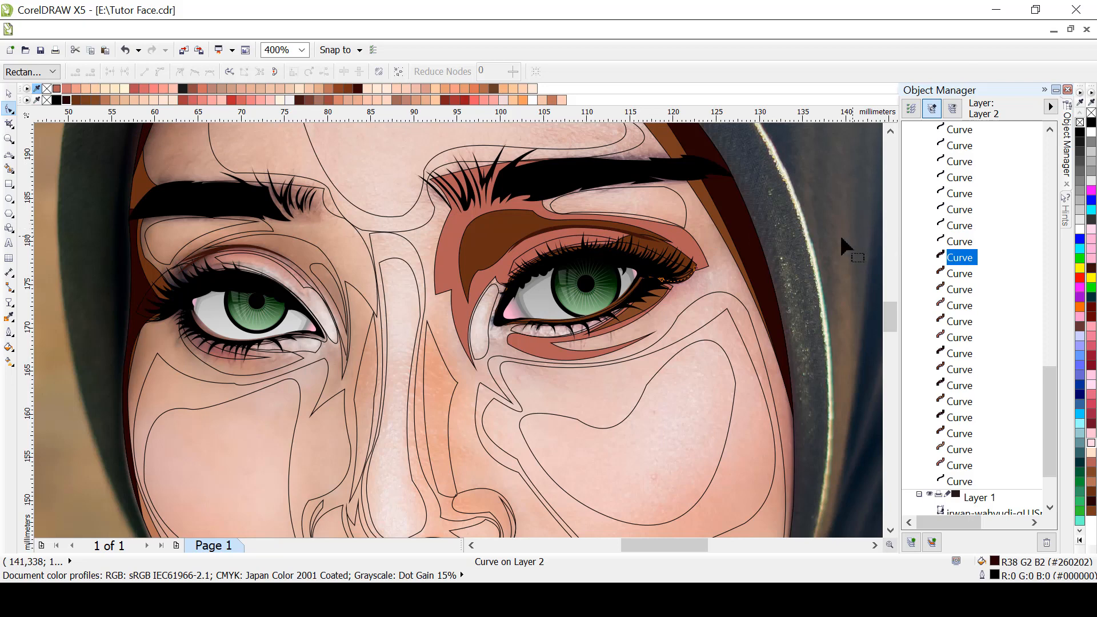
click(276, 73)
scroll(695, 286, up, 2)
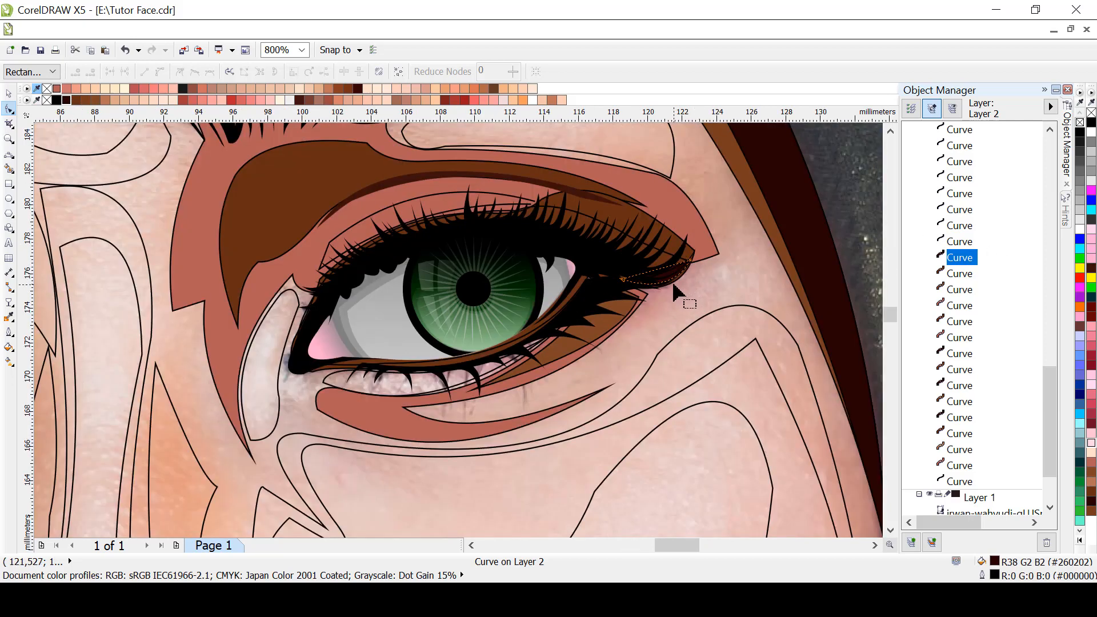
Delete the small dark shape at the right eye's outer corner
click(10, 93)
key(Delete)
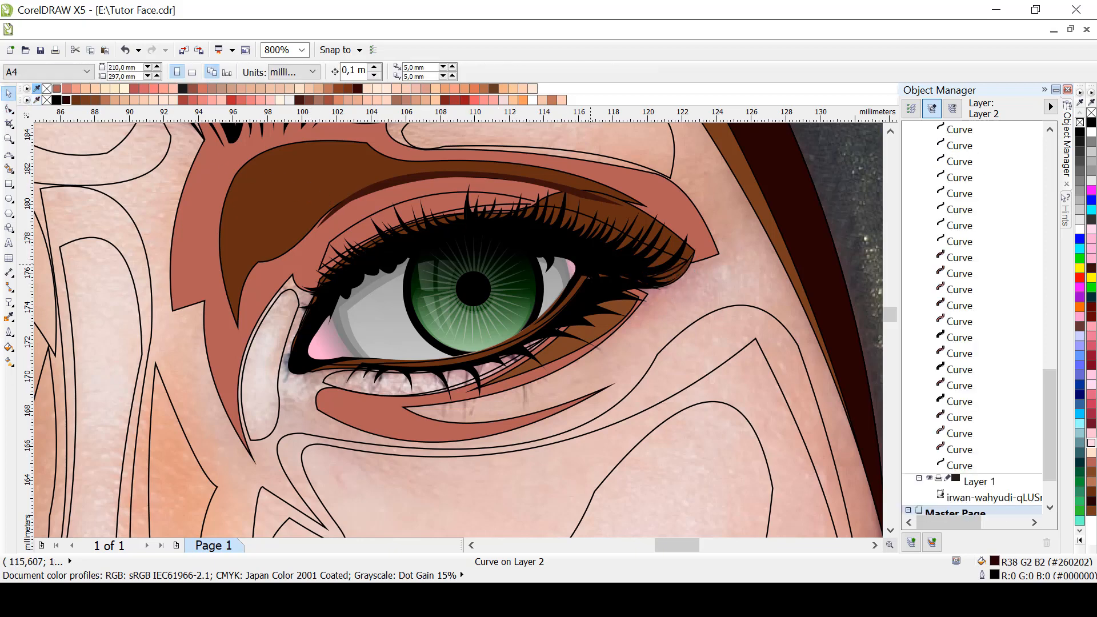
key(ctrl+z)
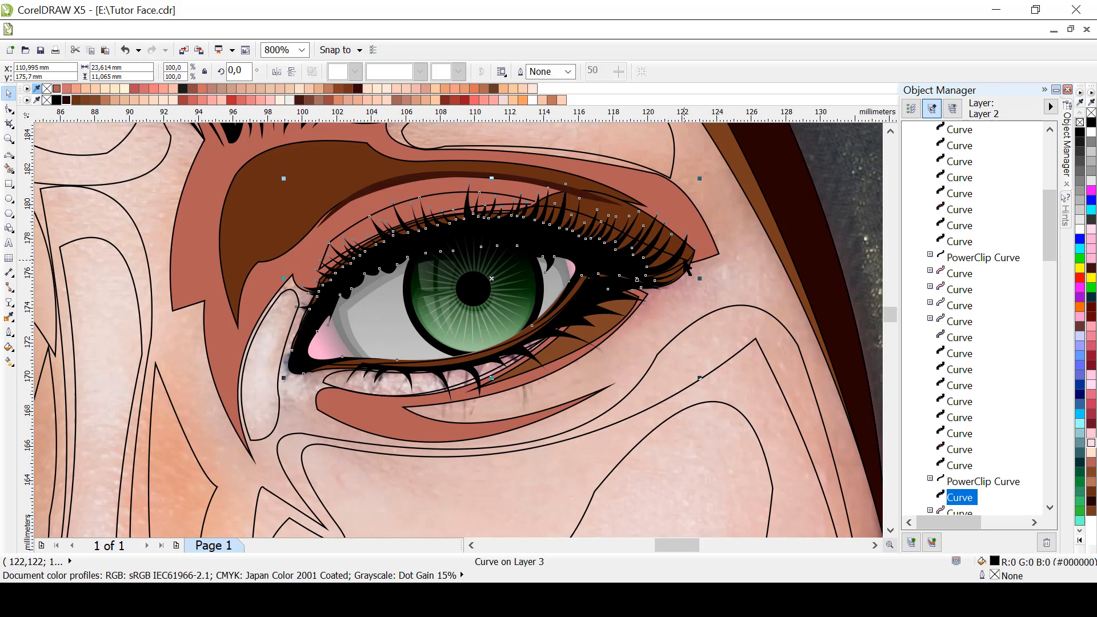
click(459, 199)
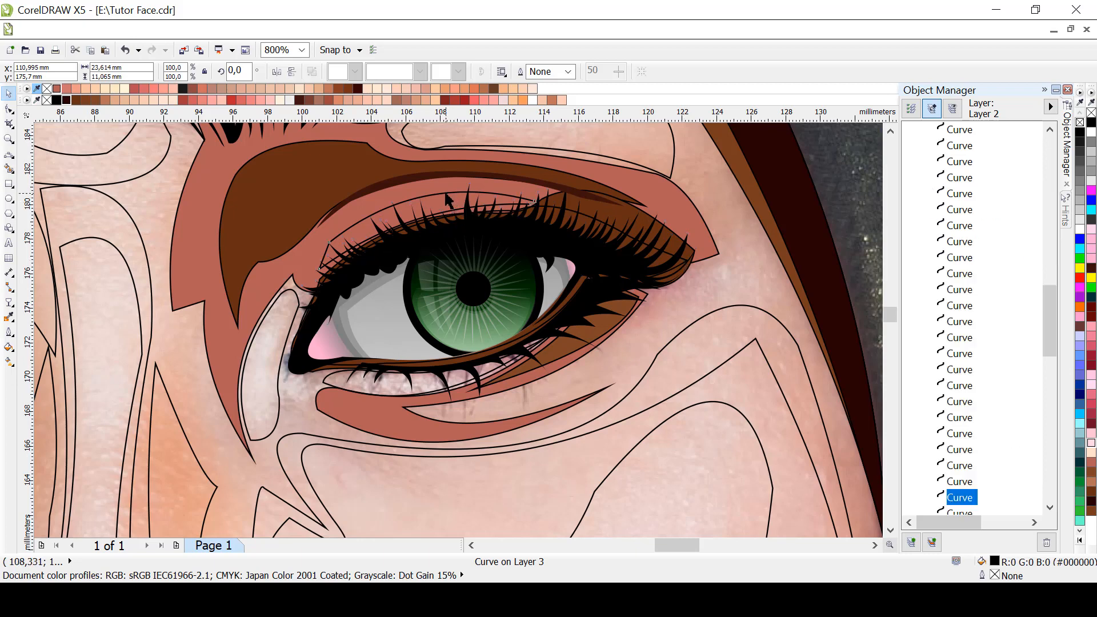
Fill the unfilled outline shape around the right eye on Layer 2 with R38 G2 B2
drag(1050, 304, 981, 411)
click(948, 369)
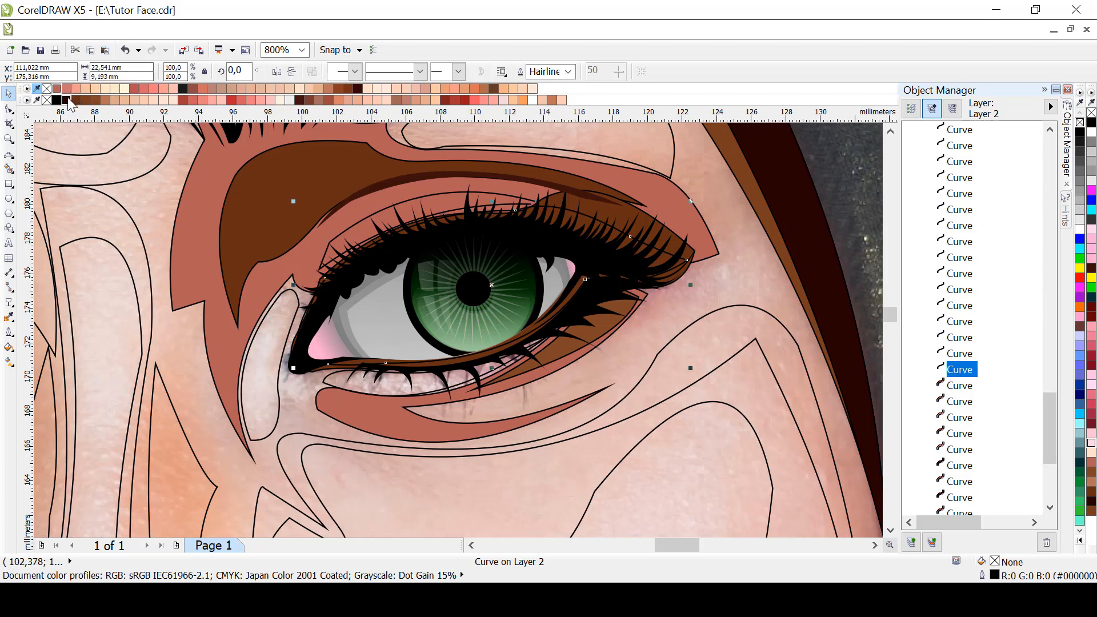
click(68, 100)
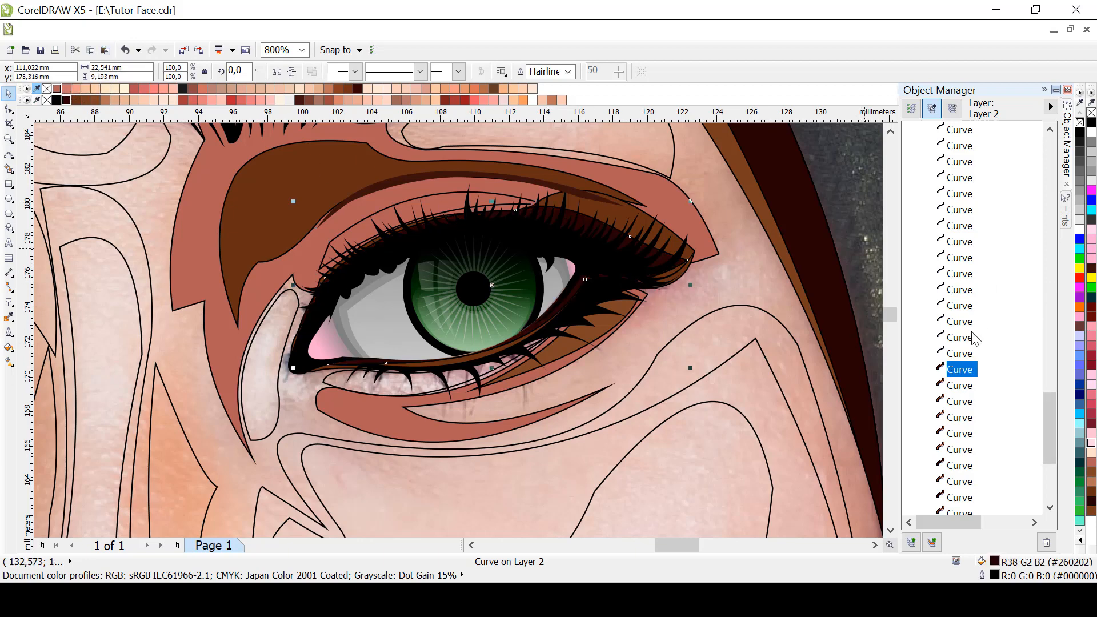
Fill the large shadow shape between the left eyebrow, left eye and nose bridge with R179 G94 B89
click(960, 353)
key(F3)
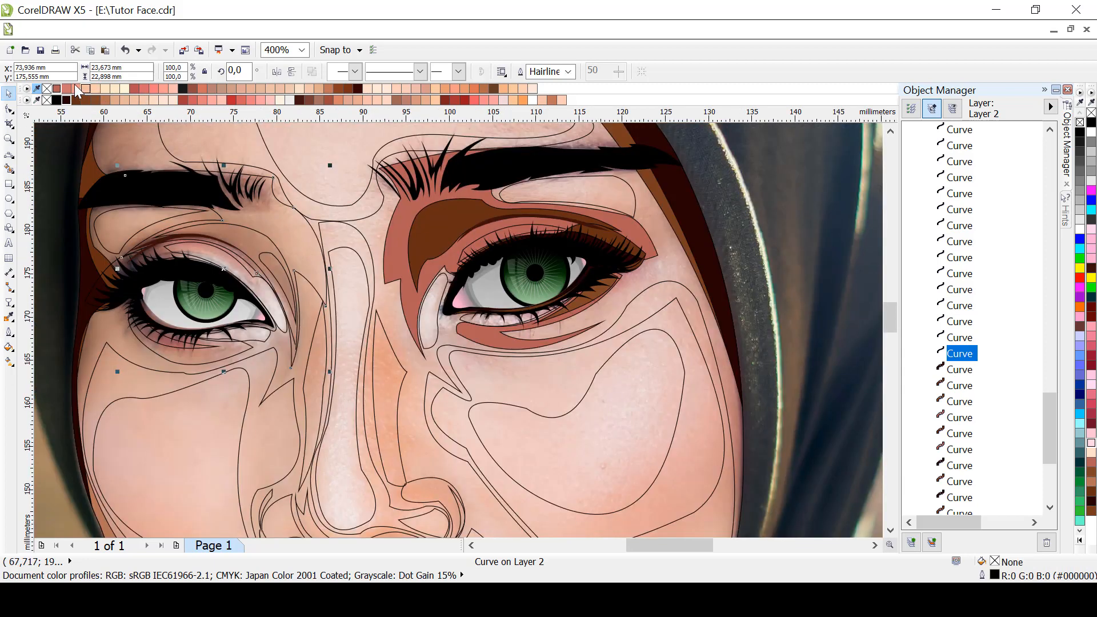
click(56, 89)
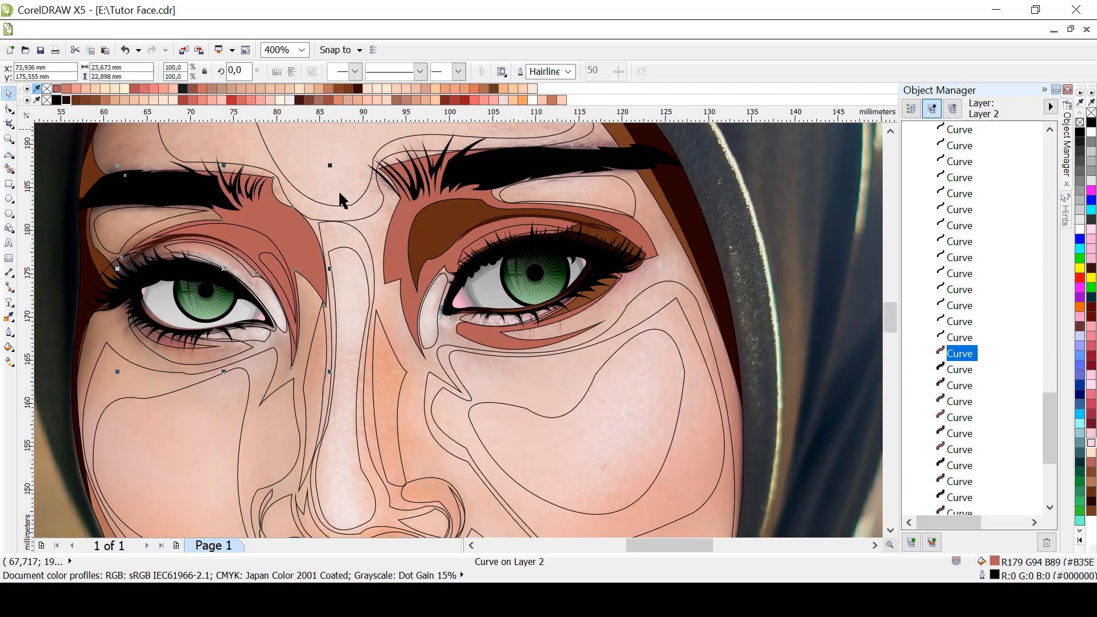
Fill and close the crease shape above the left eye using R120 G62 B32, and fill the small shape near its inner corner with R38 G2 B2
click(959, 338)
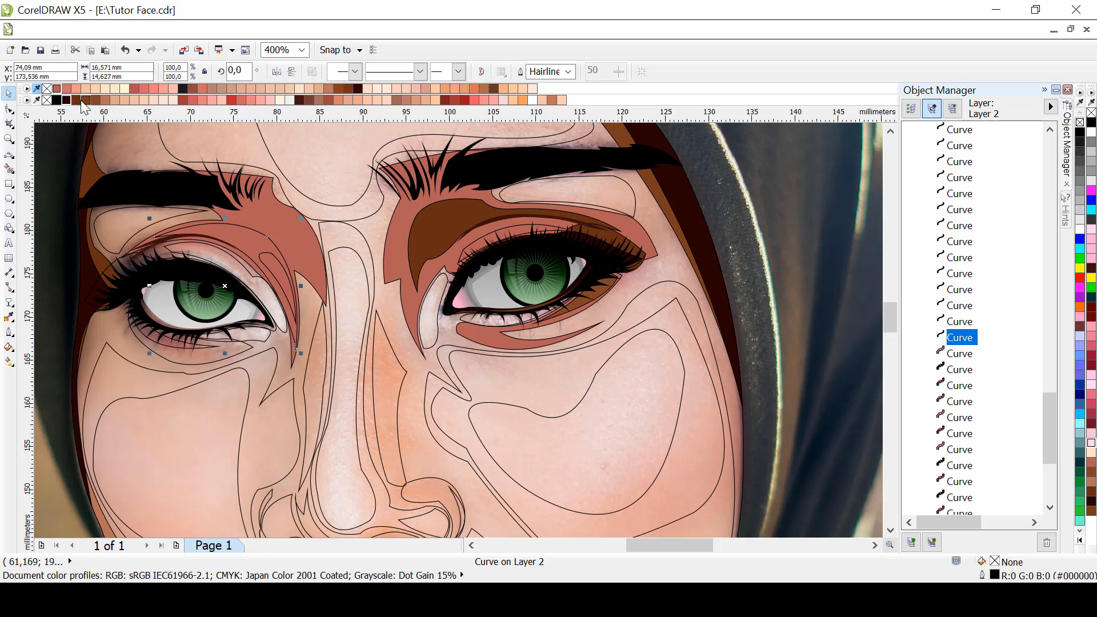
click(84, 100)
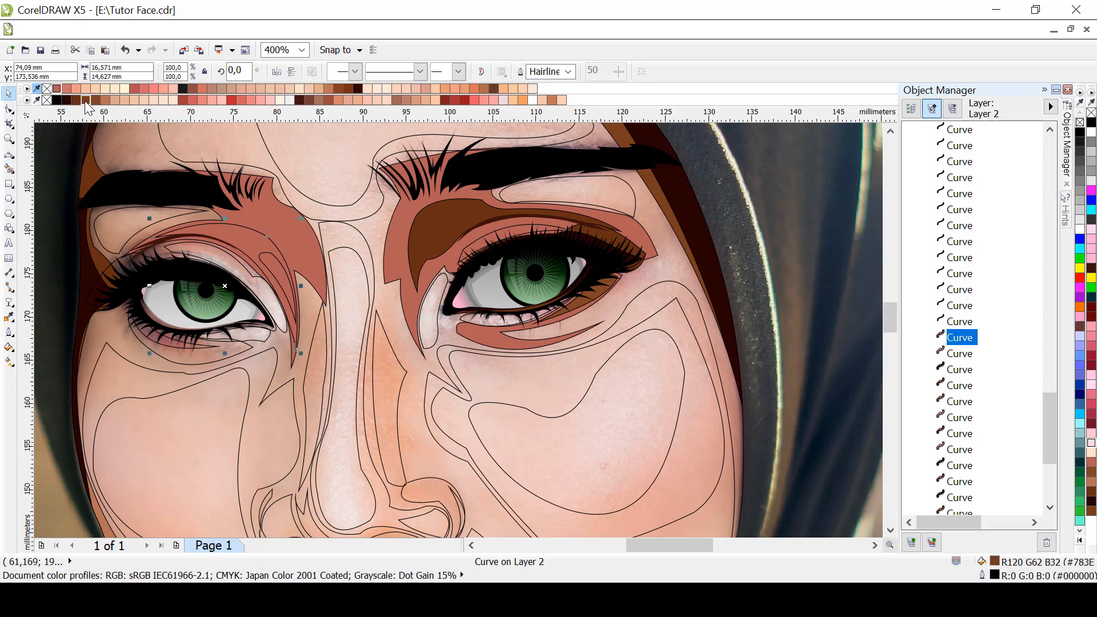
click(481, 72)
click(961, 322)
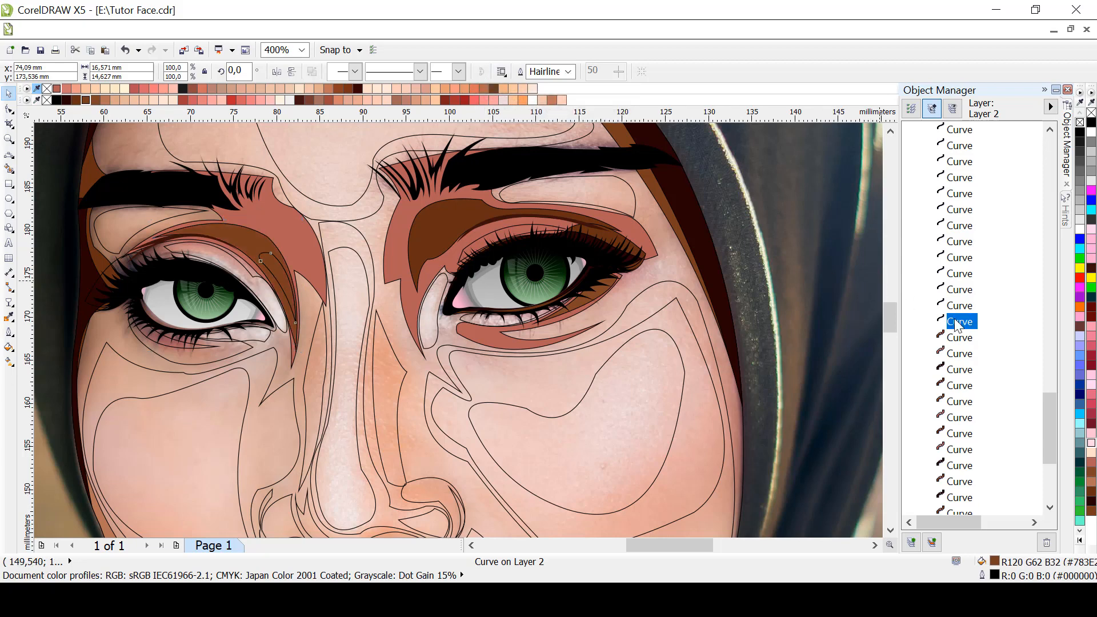
click(67, 101)
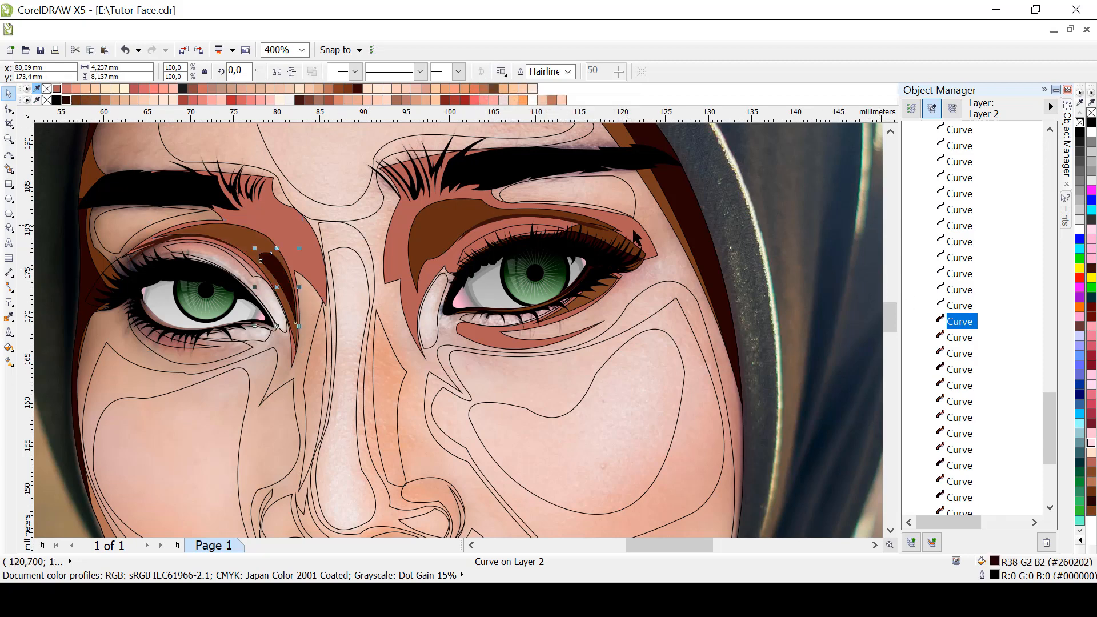
Fill the curved shadow shape under the left eye with R179 G94 B89 and the smaller shape inside it with R120 G62 B32
click(957, 305)
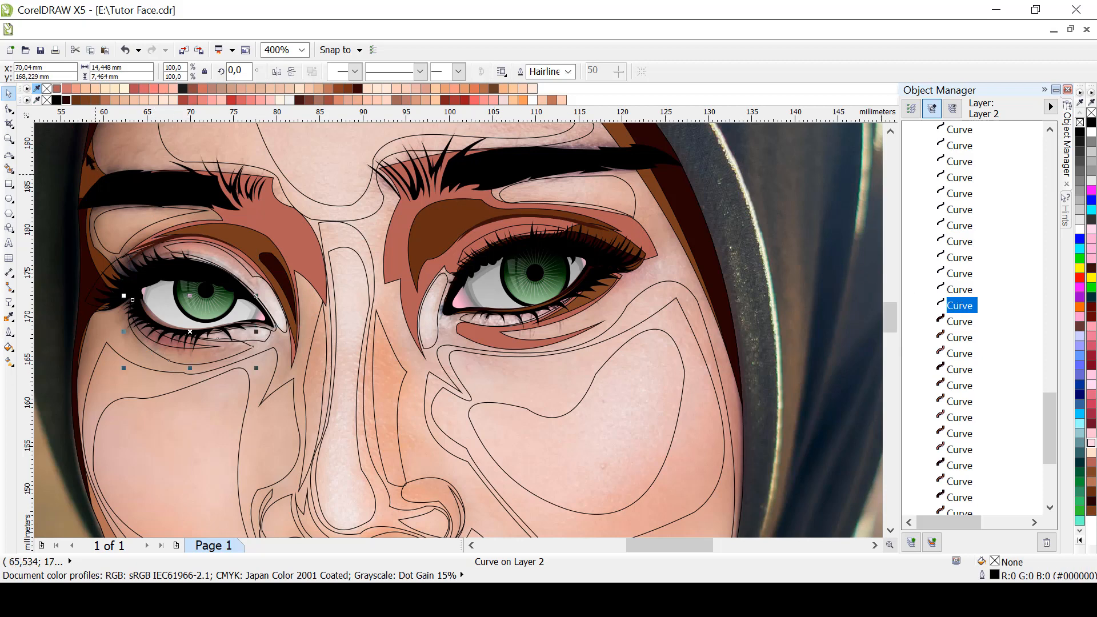
click(57, 91)
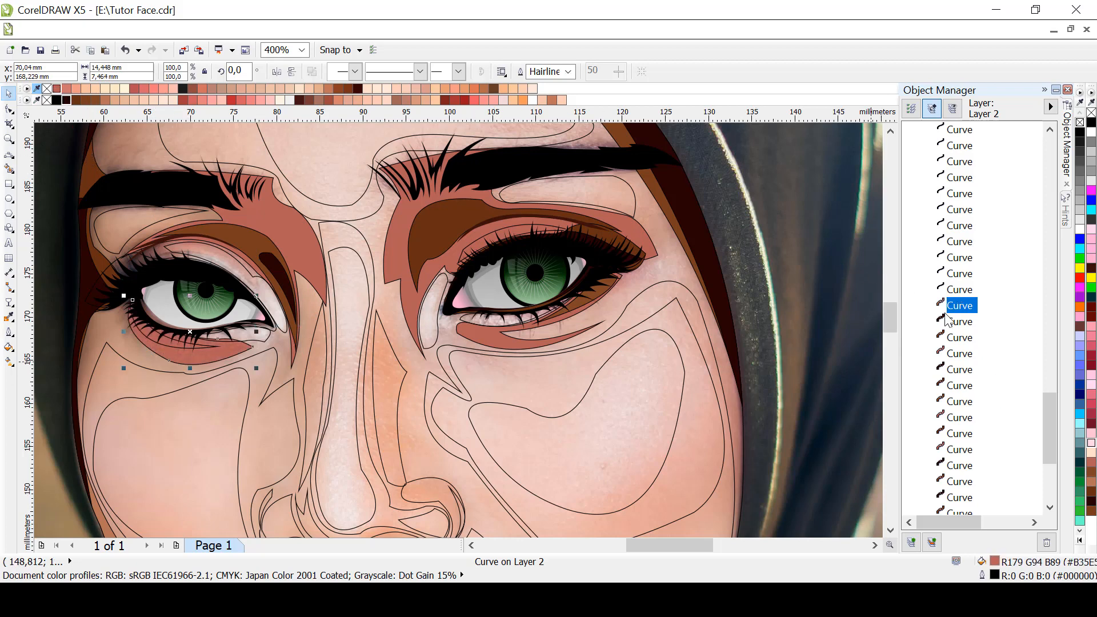
click(958, 290)
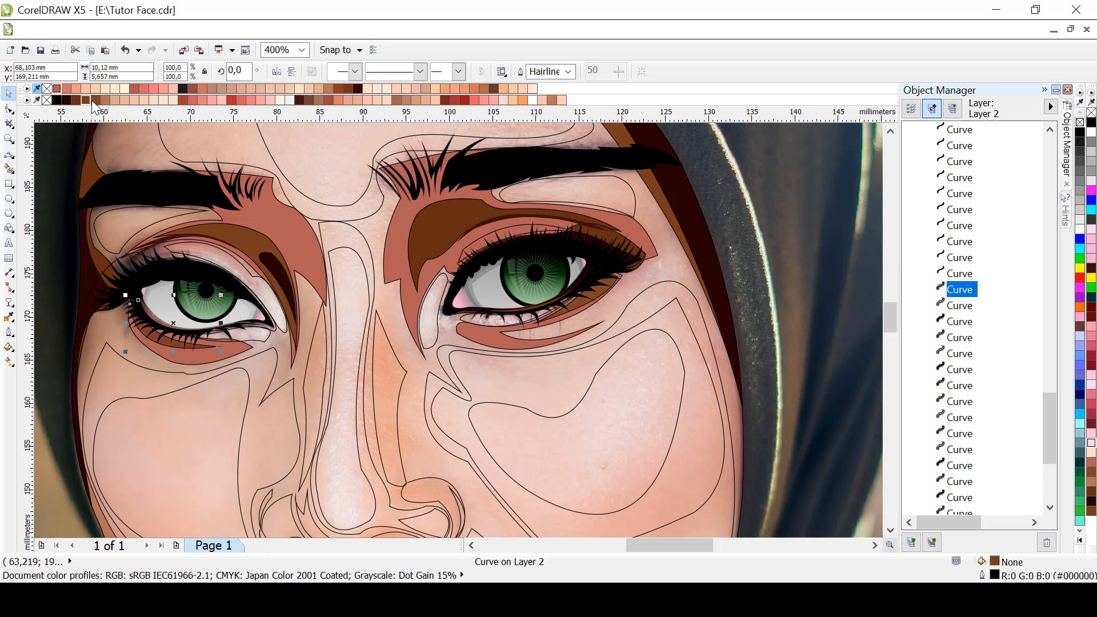
click(87, 100)
Fill the lash-line shape around the left eye with R38 G2 B2
click(952, 275)
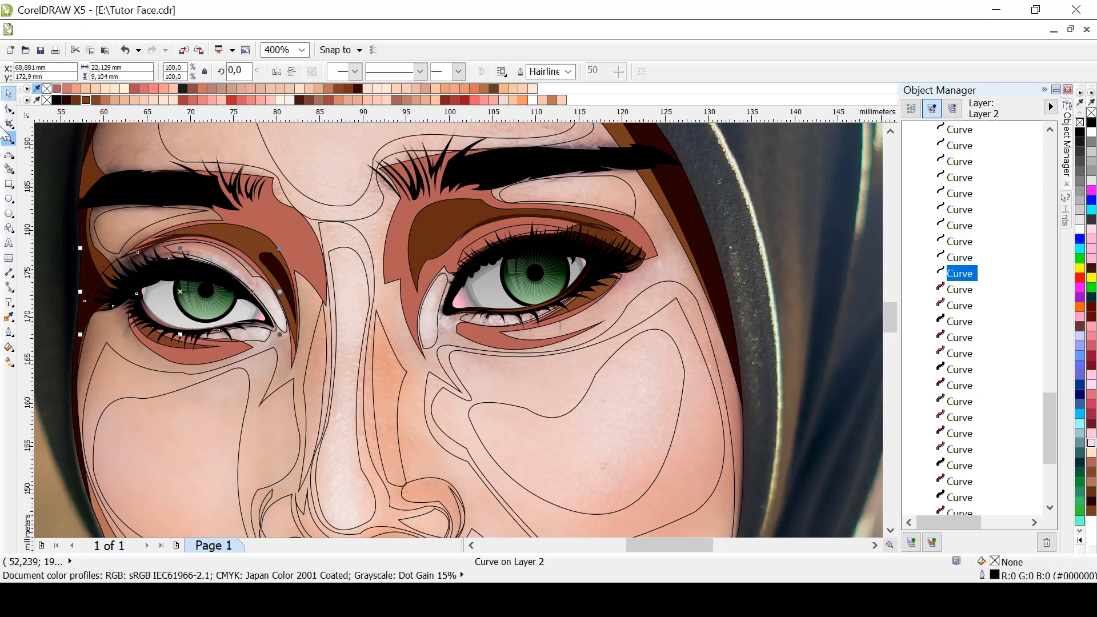
click(80, 101)
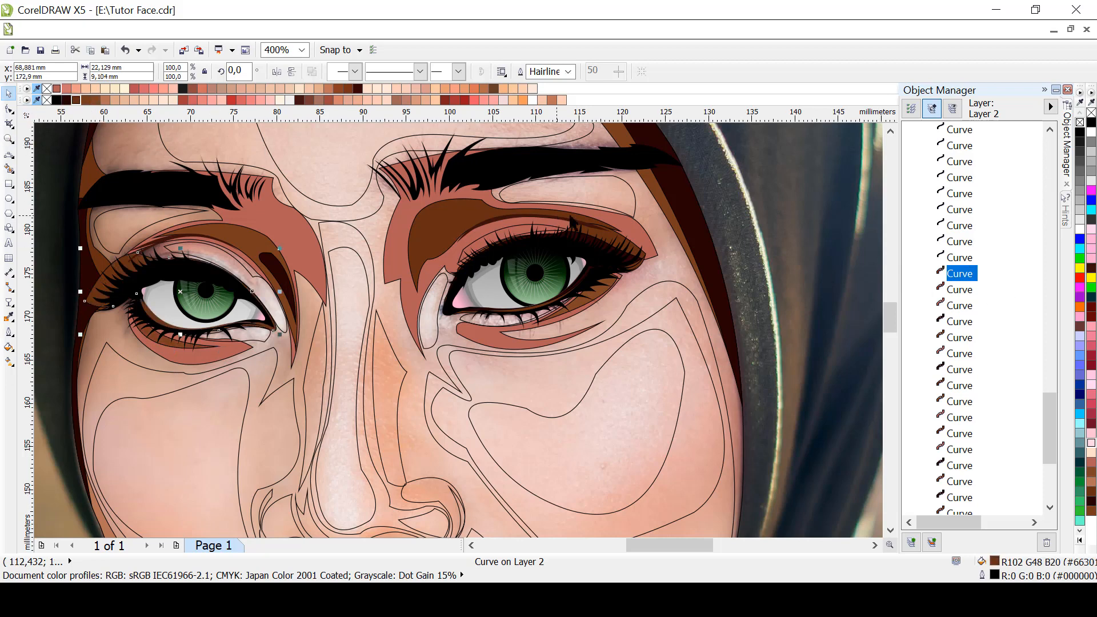
click(940, 258)
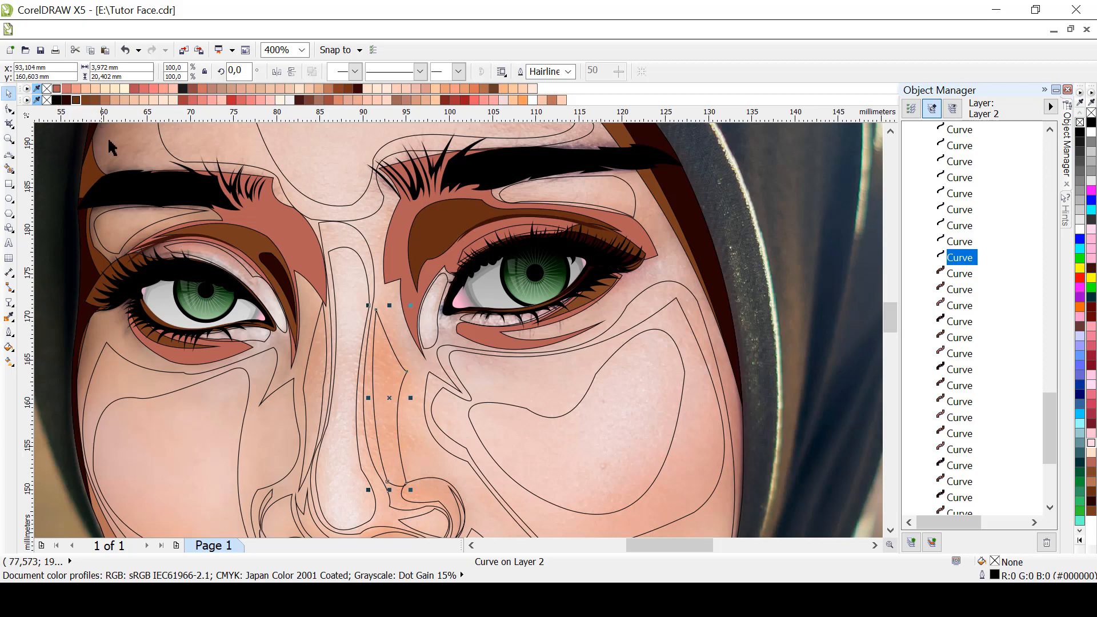
click(128, 256)
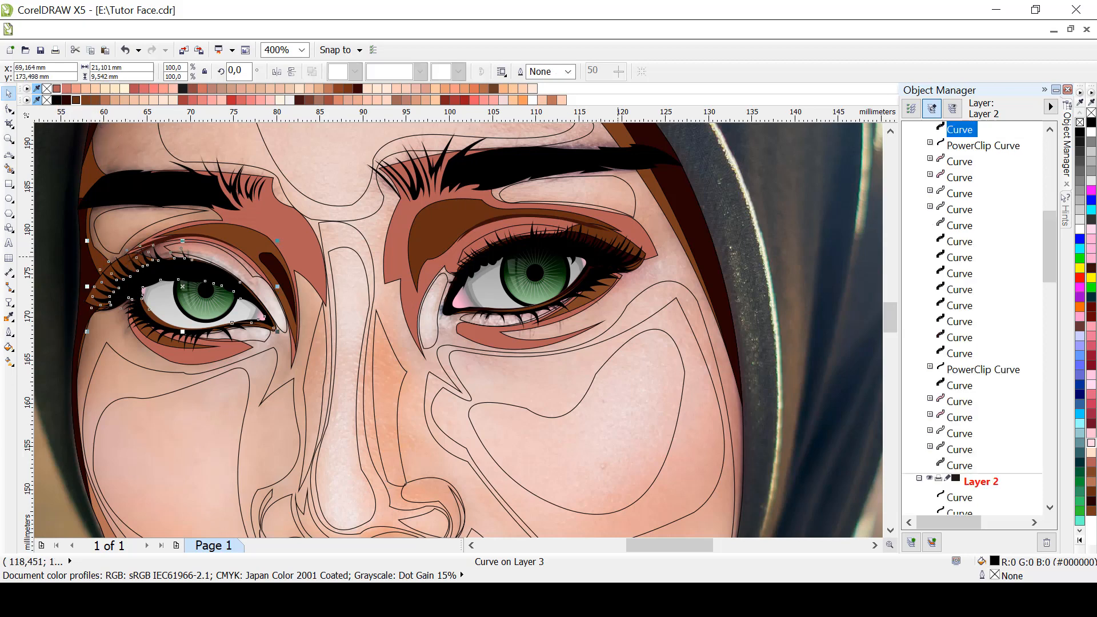
click(169, 350)
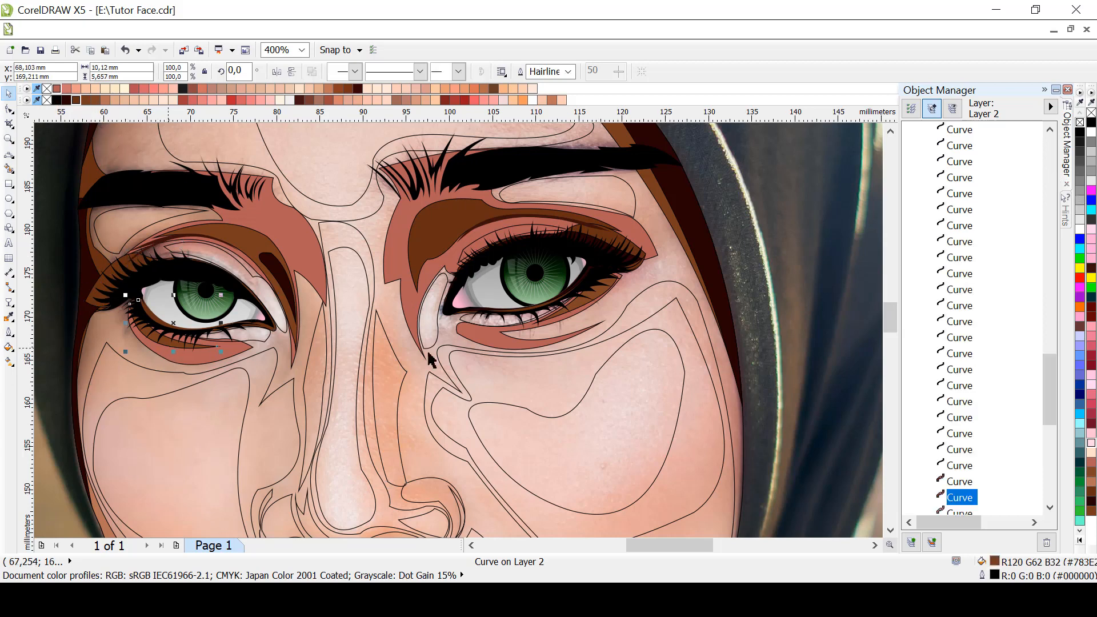
click(960, 481)
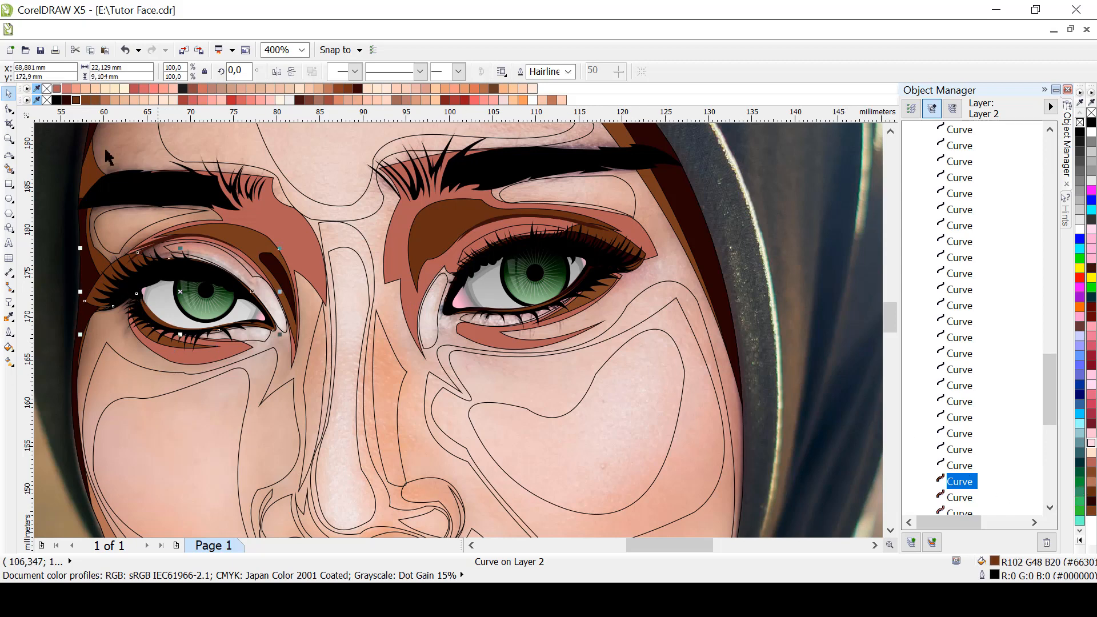
click(66, 101)
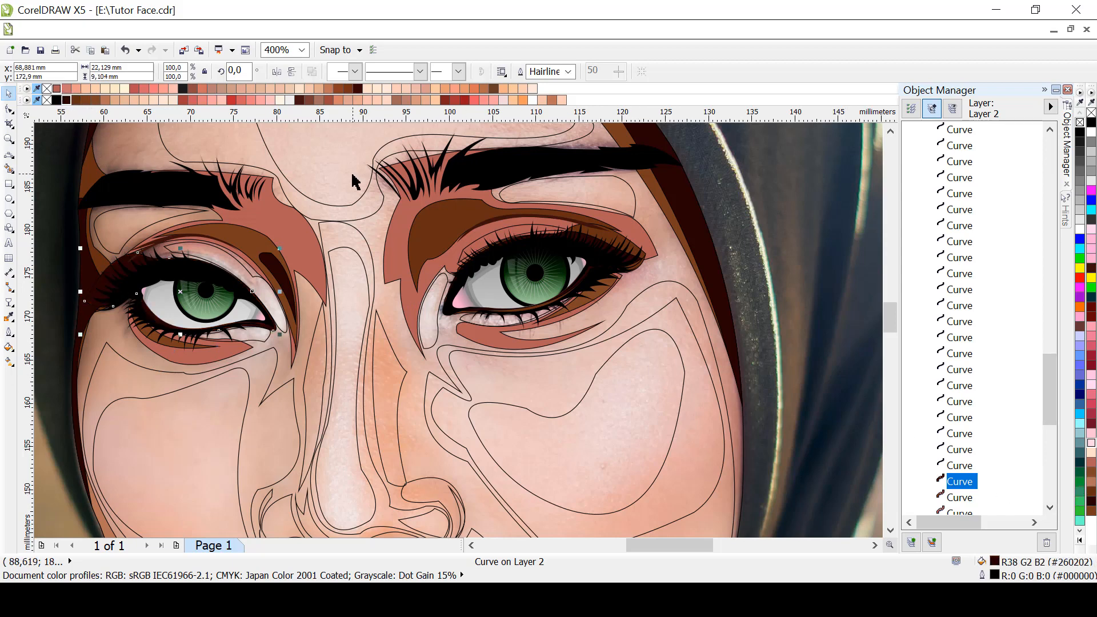
Fill the long shadow shape along the right side of the nose with R129 G70 B40
click(969, 466)
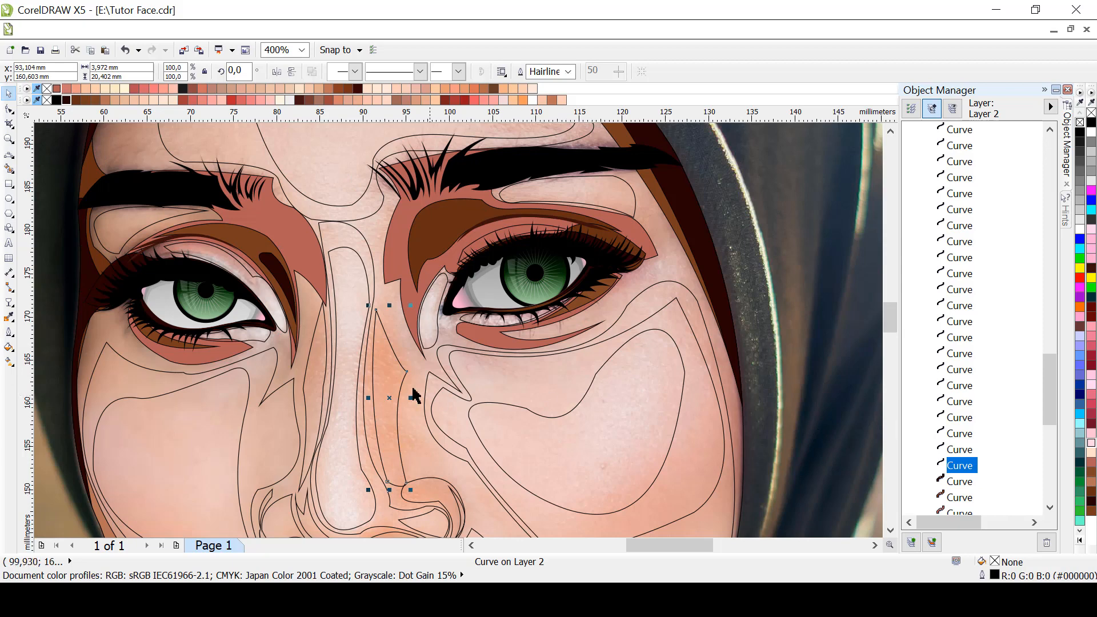
drag(890, 321, 890, 328)
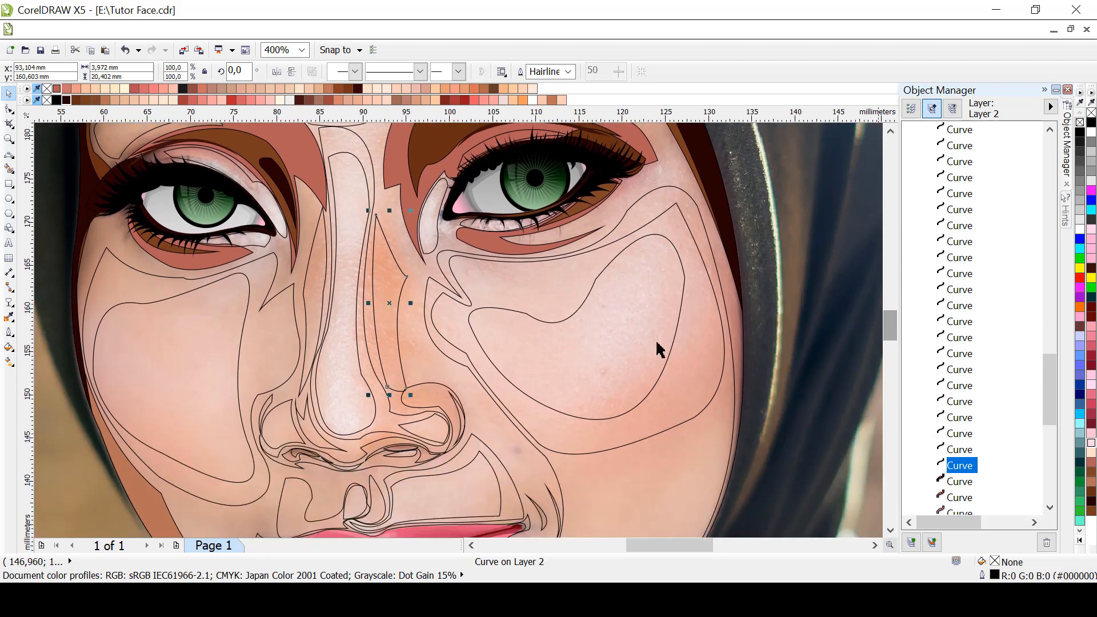
click(96, 101)
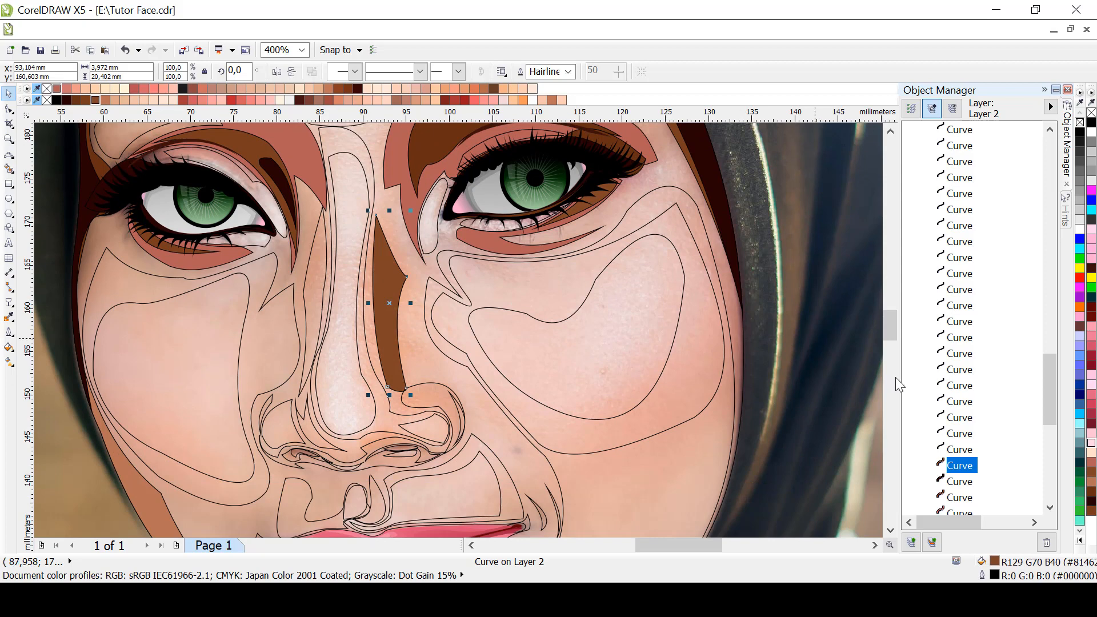
Fill and close the shape around the right nostril wing using R129 G70 B40, and fill the thin shape at its outer edge with R38 G2 B2
click(951, 450)
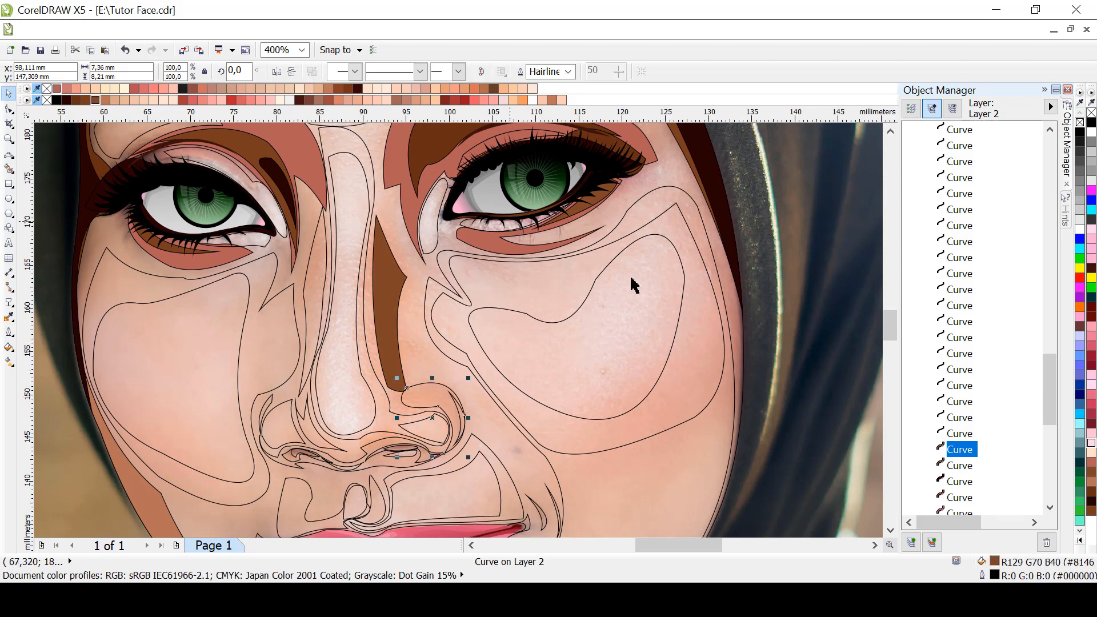
click(480, 74)
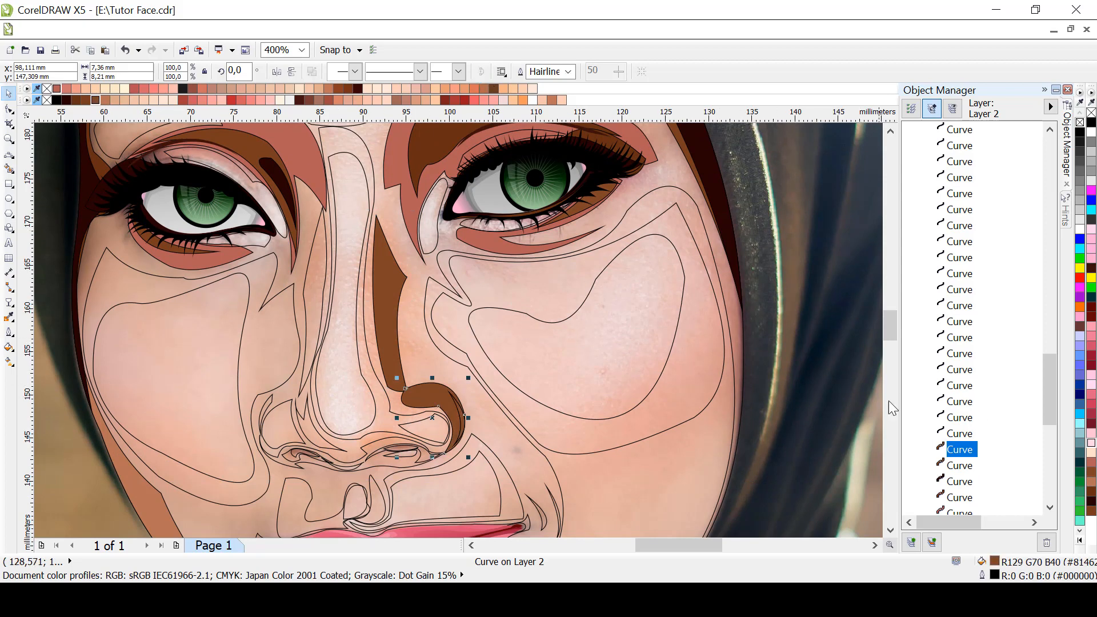
click(942, 435)
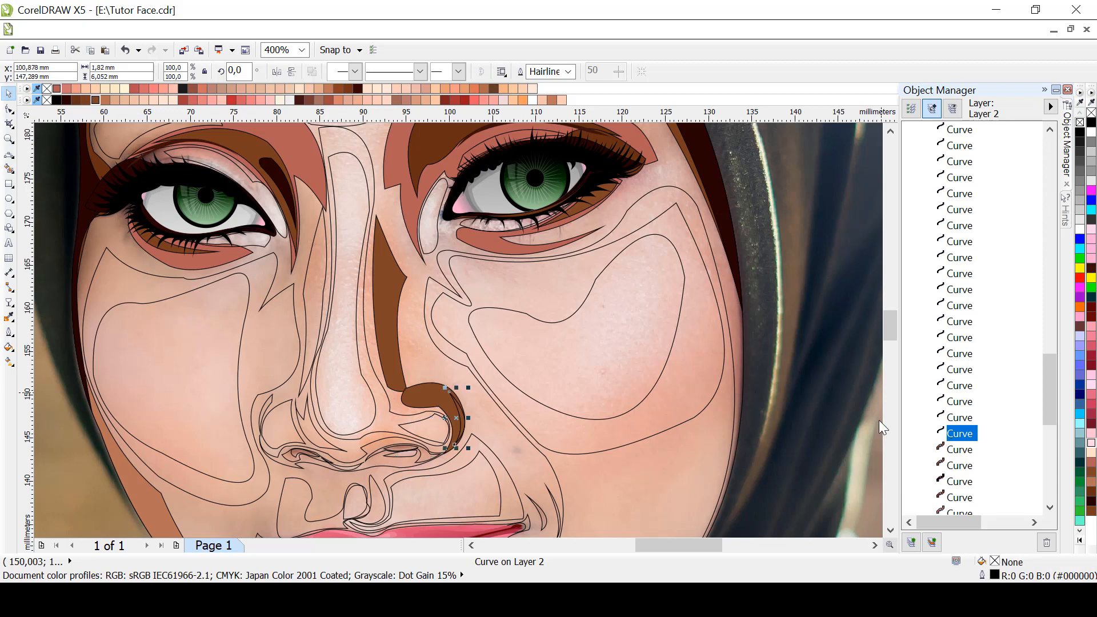
click(69, 100)
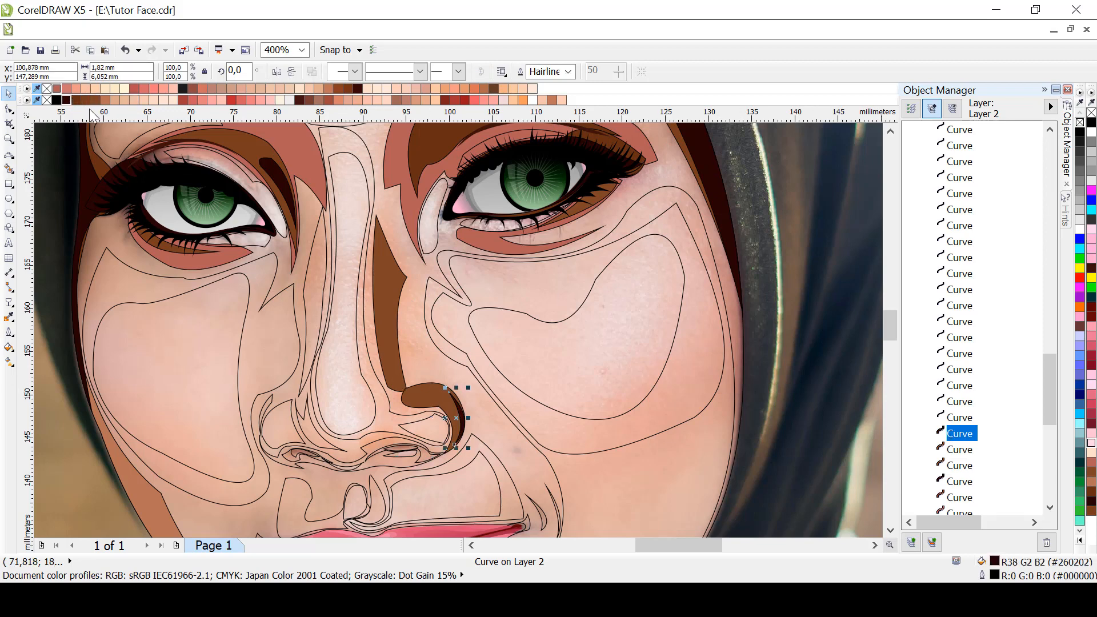
Fill the narrow shape along the nose's left side with R129 G70 B40 and the shape across the nose's underside with R201 G116 B111
click(953, 418)
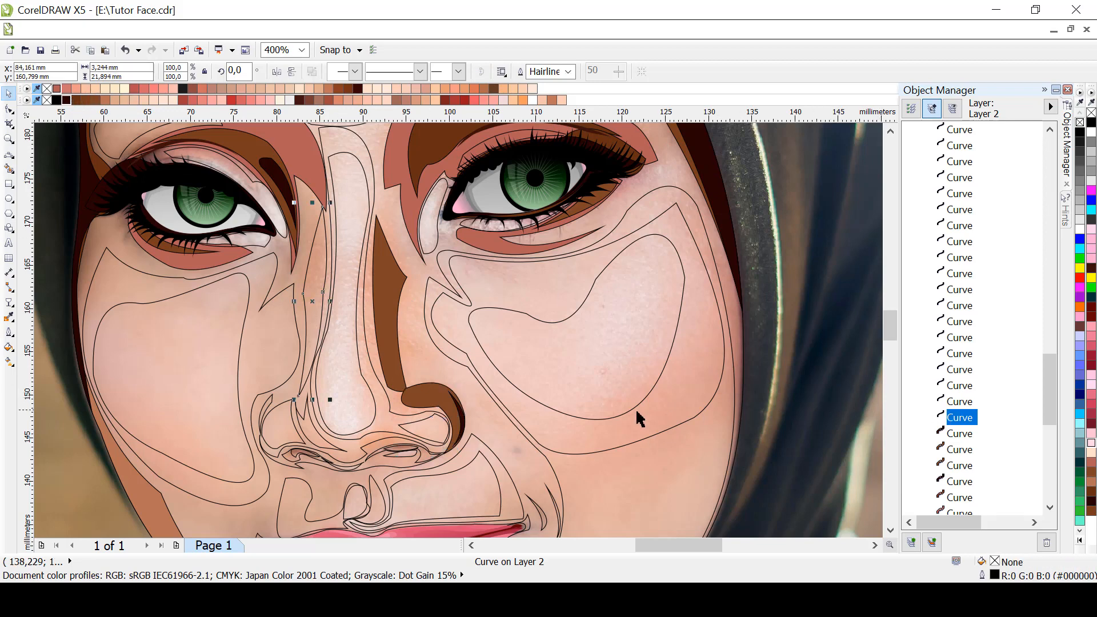
click(95, 100)
click(962, 402)
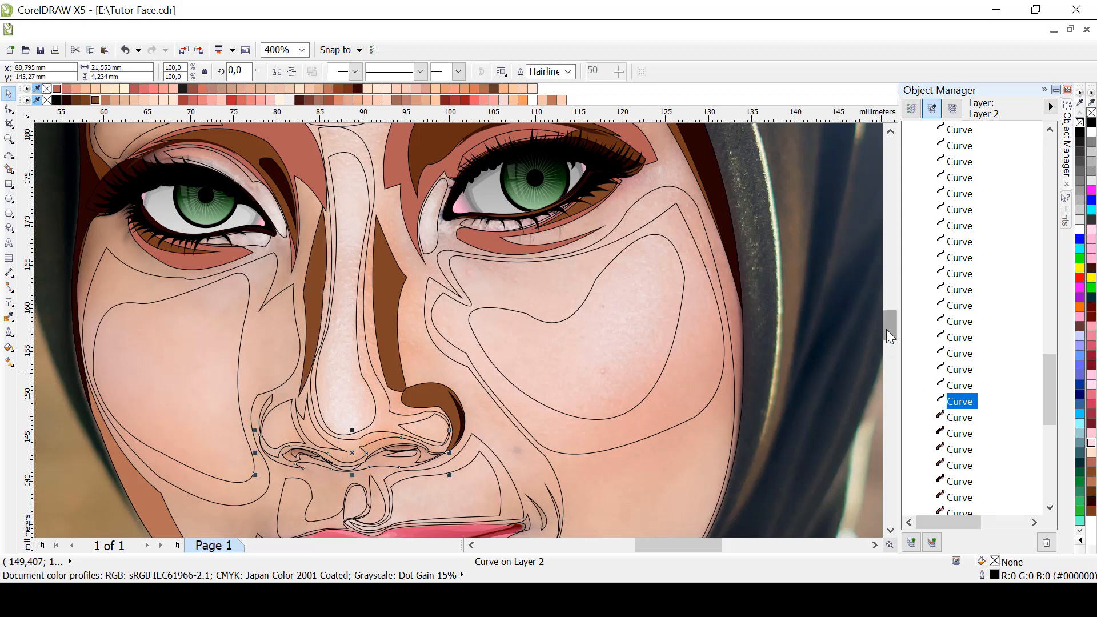
scroll(891, 339, down, 3)
scroll(892, 340, down, 2)
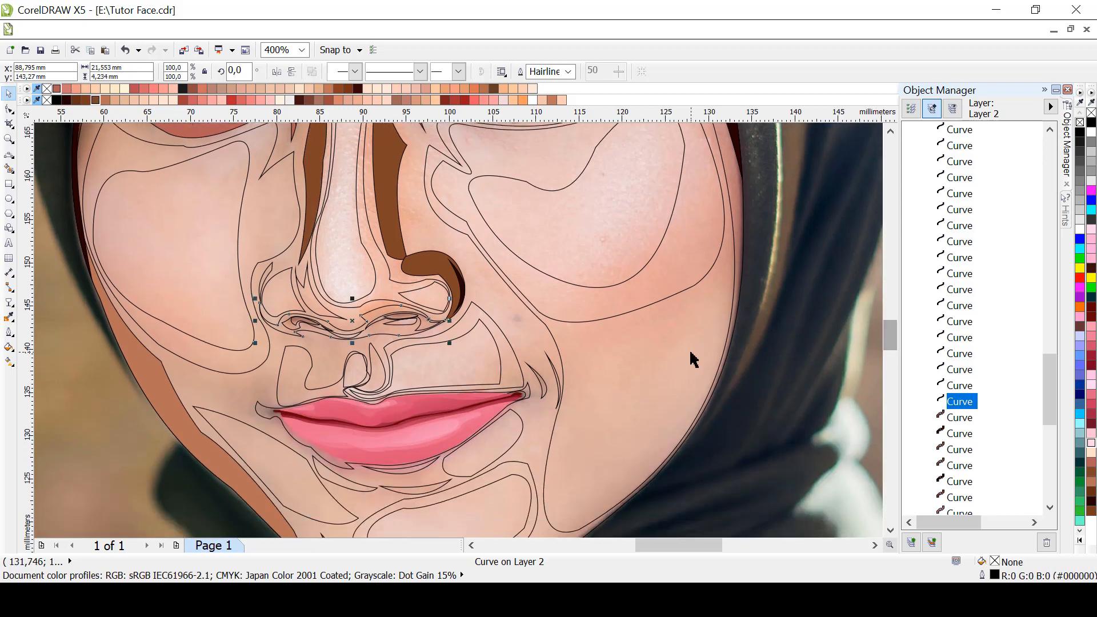
click(65, 89)
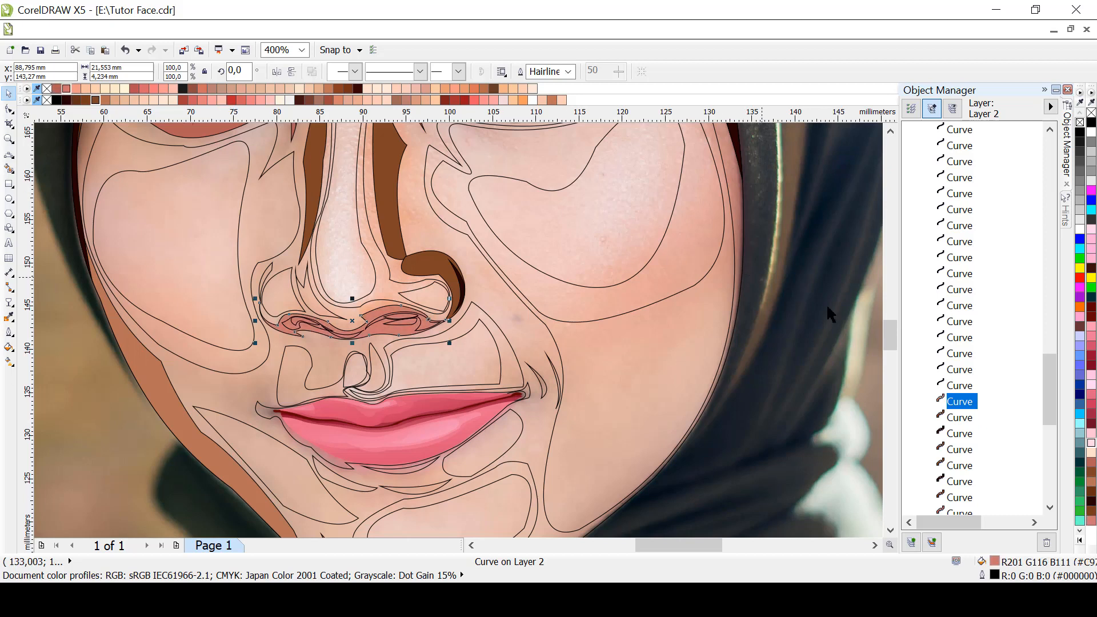
Fill the shadow shape around the right nostril with dark brown and the nostril opening with black
click(953, 387)
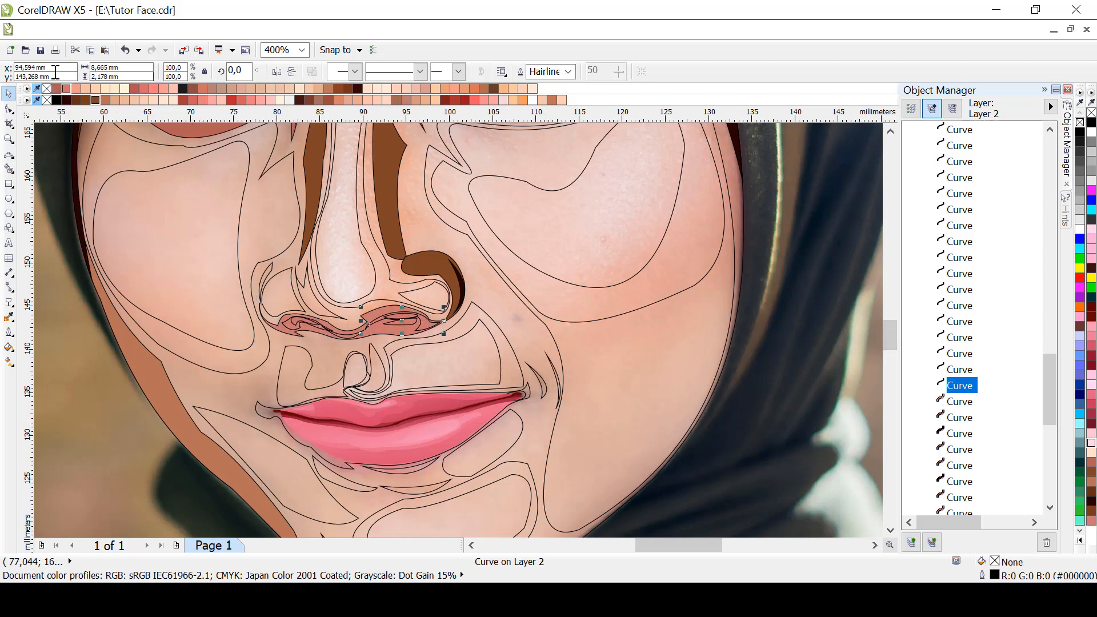
click(960, 370)
click(57, 100)
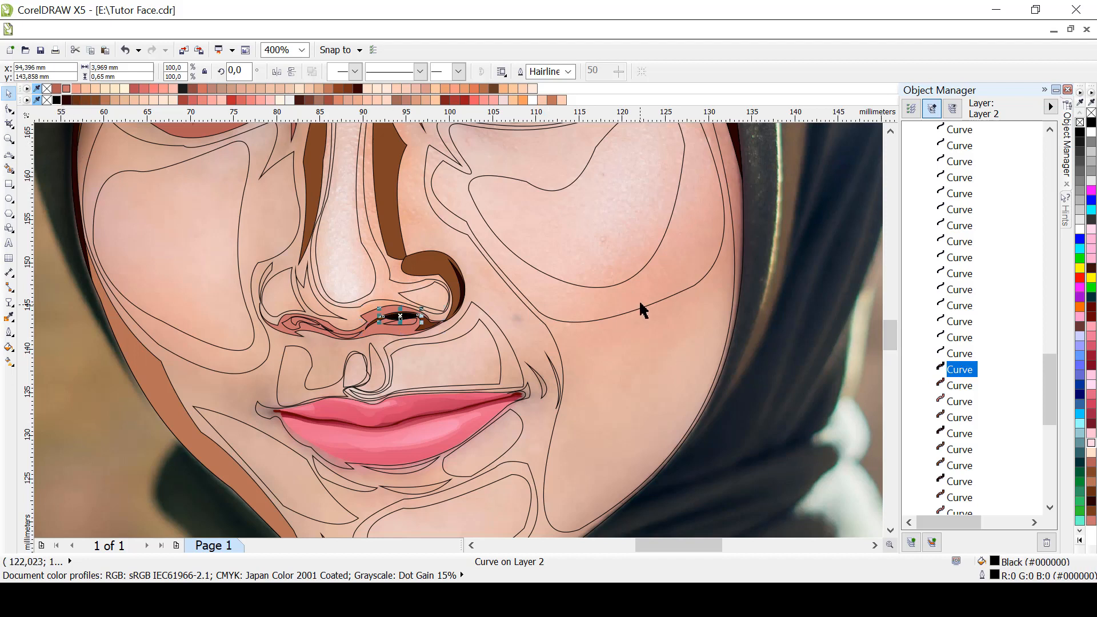
Fill the shadow shape around the left nostril with R102 G48 B20 and the nostril opening with black
click(948, 354)
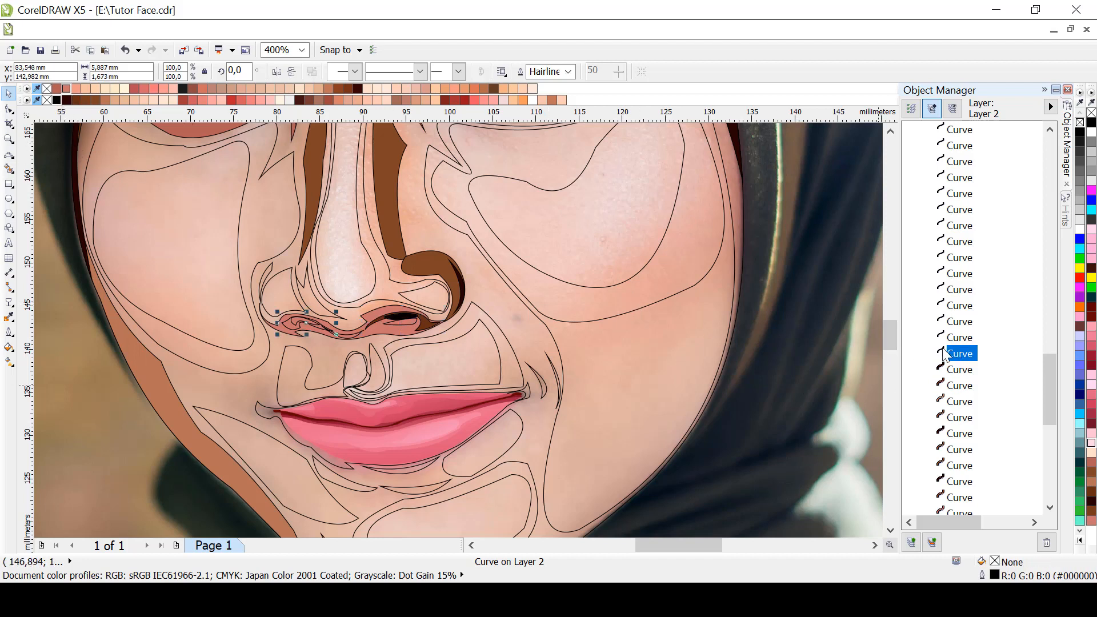
click(76, 100)
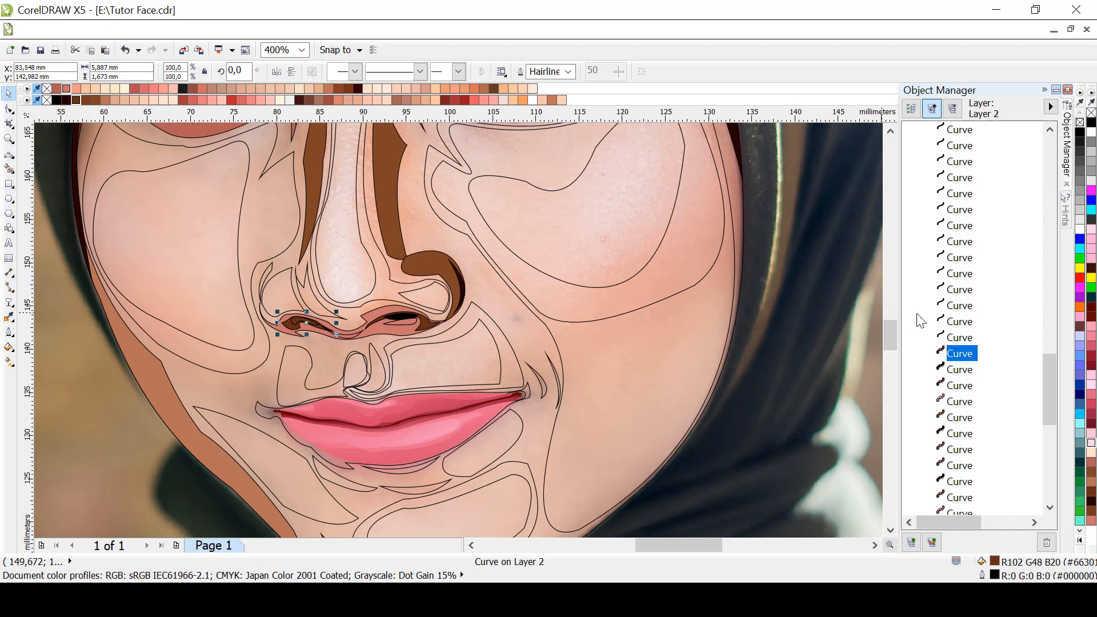
click(955, 338)
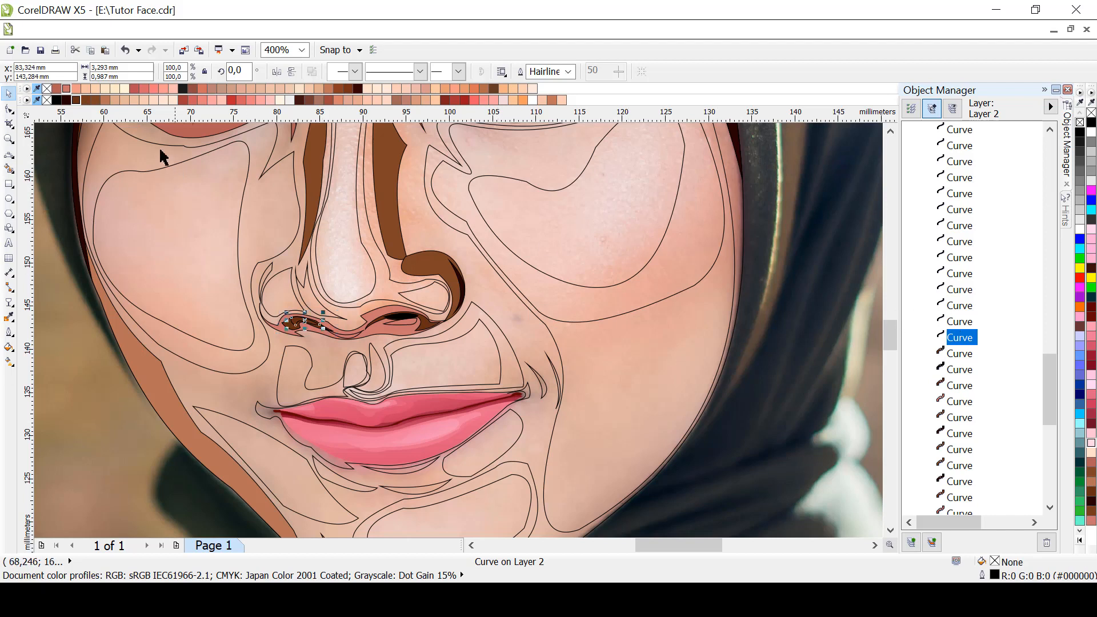
click(58, 100)
Fill the groove shape above the upper lip with R129 G70 B40 and the shadow shape around the lips with R102 G48 B20
click(949, 321)
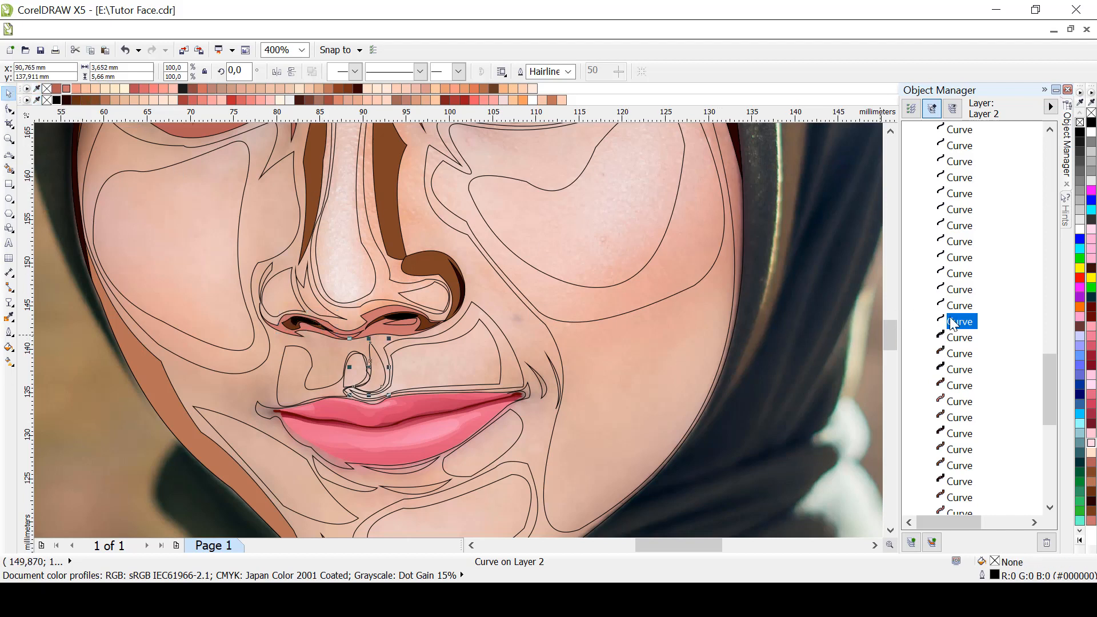
click(98, 101)
click(955, 306)
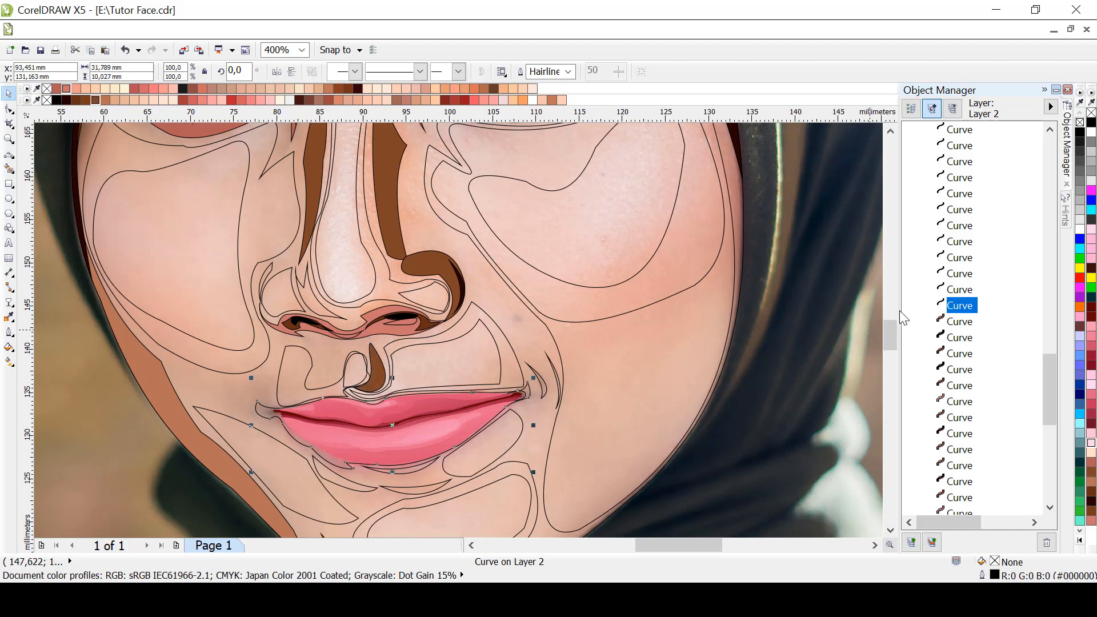
click(76, 101)
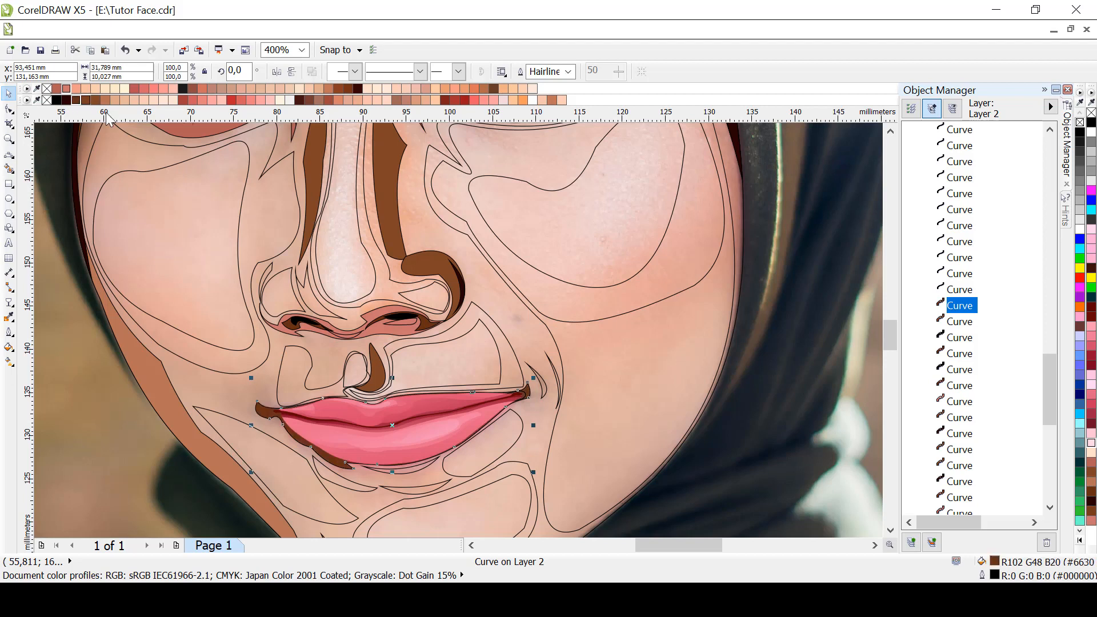
Fill the right mouth corner with very dark brown, and the inner and outer creases beside it with R102 G48 B20 and R120 G62 B32
click(966, 291)
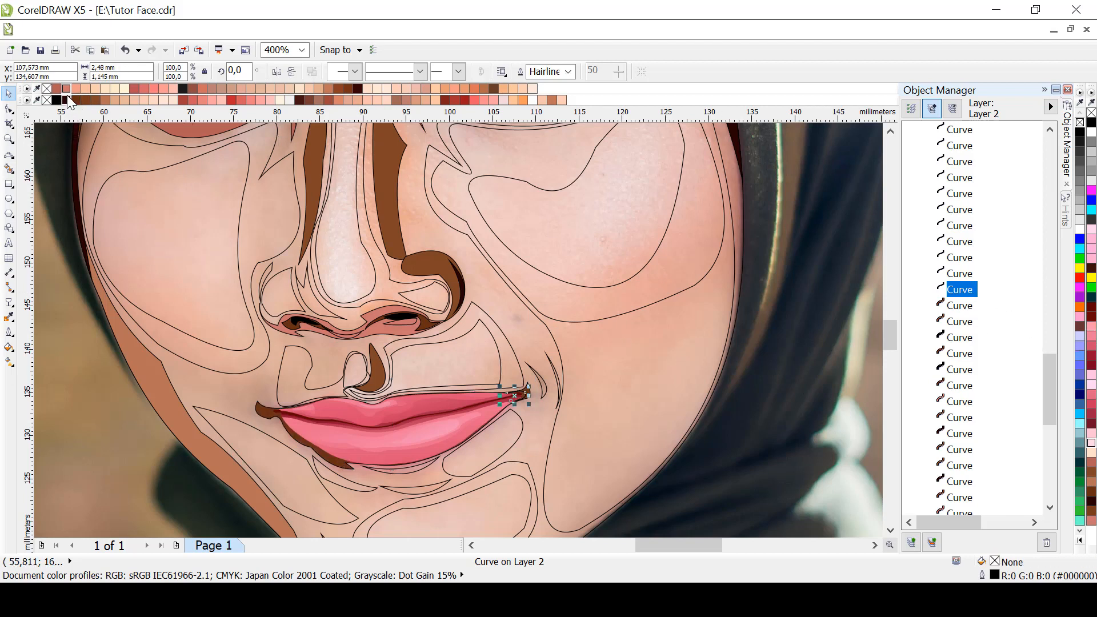
click(67, 100)
click(966, 275)
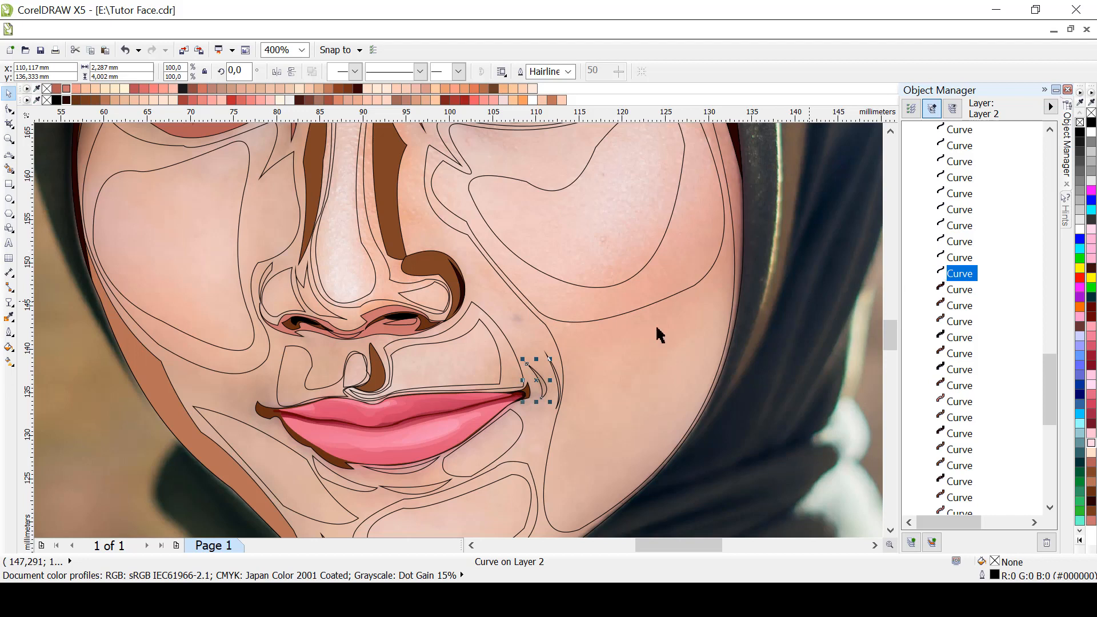
click(77, 100)
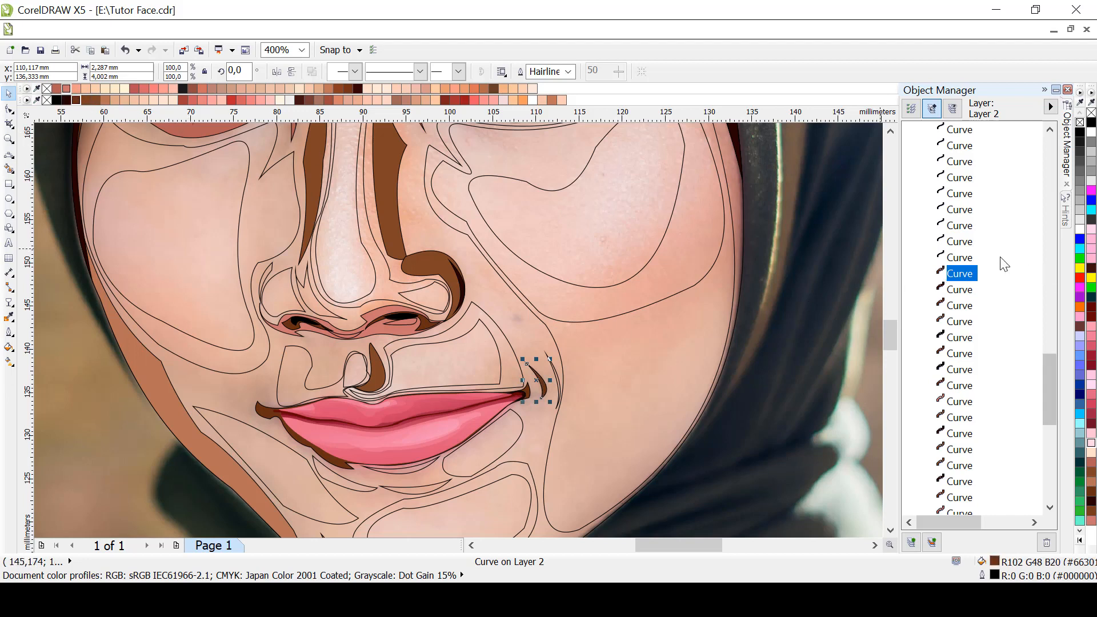
click(965, 258)
click(85, 100)
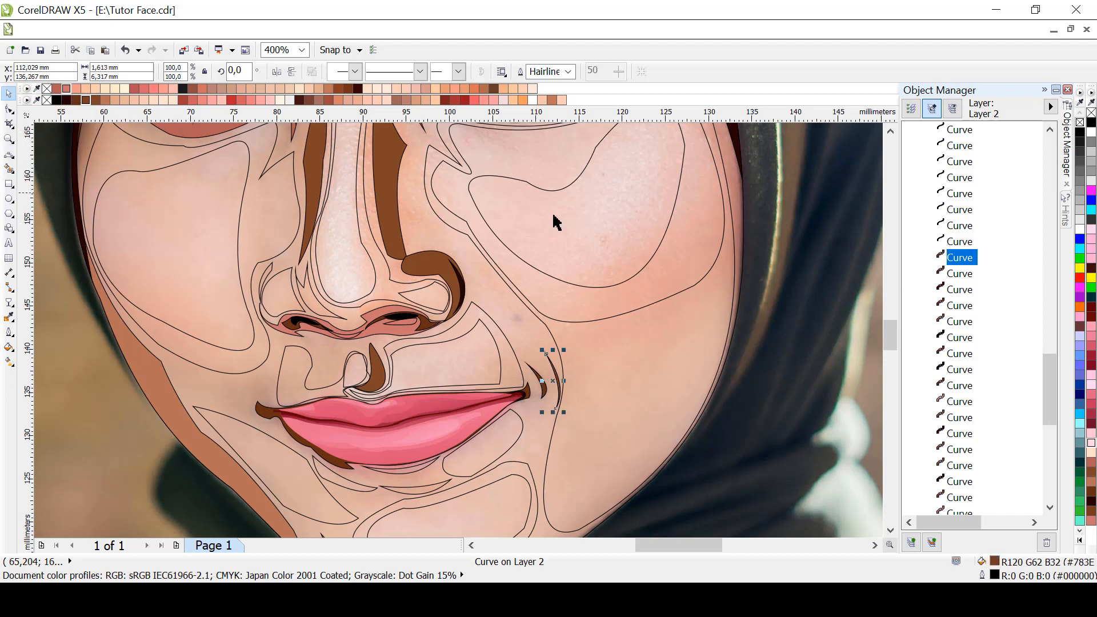
Fill the two thin curved shadow shapes below the lower lip with R129 G70 B40
click(965, 242)
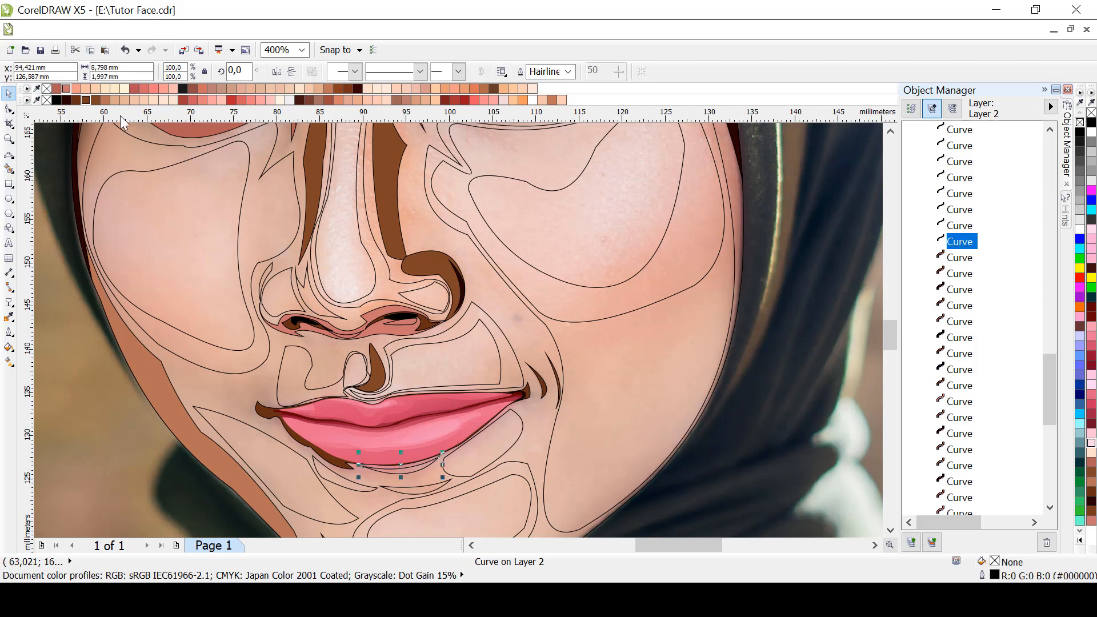
click(96, 100)
click(960, 226)
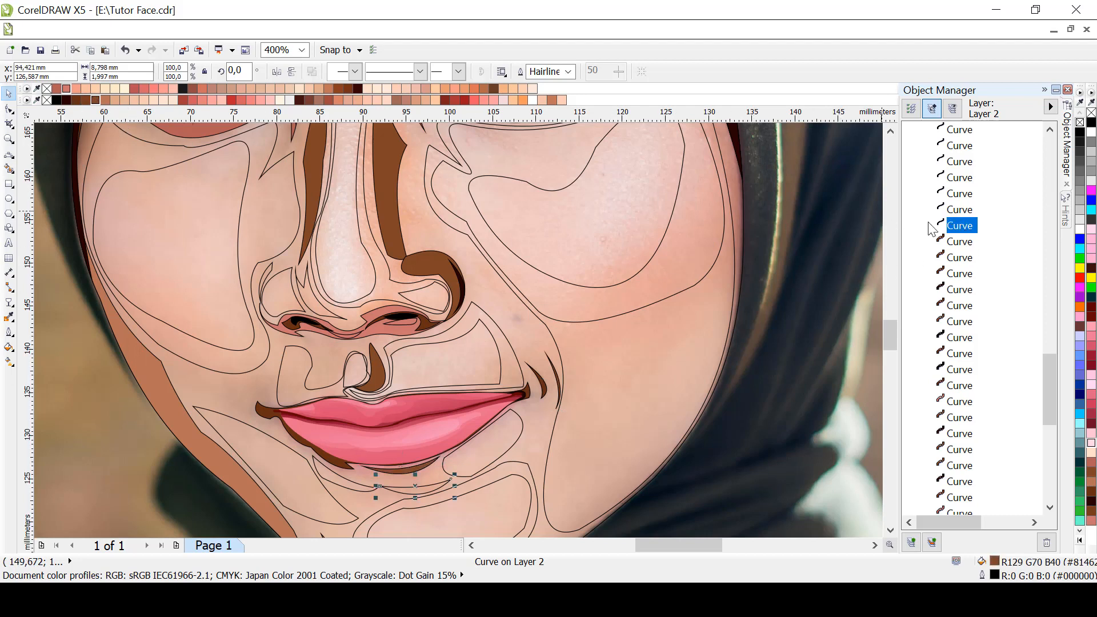
click(105, 101)
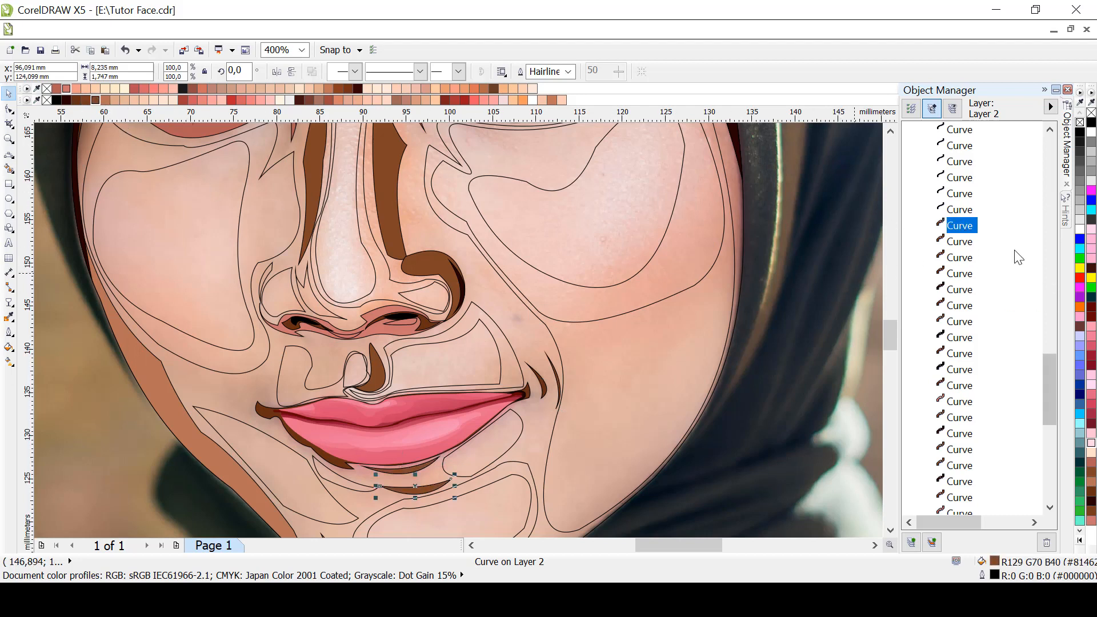
Fill the inner shadow shape of the left nostril wing and the thin shape along its outer edge with brown
click(959, 210)
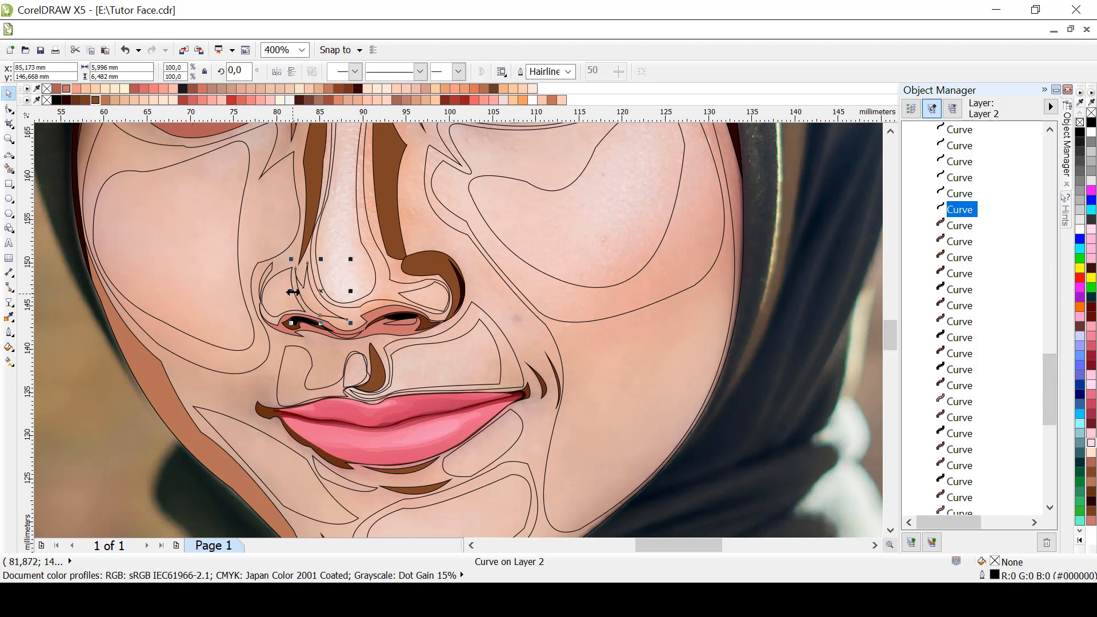
click(95, 101)
click(958, 194)
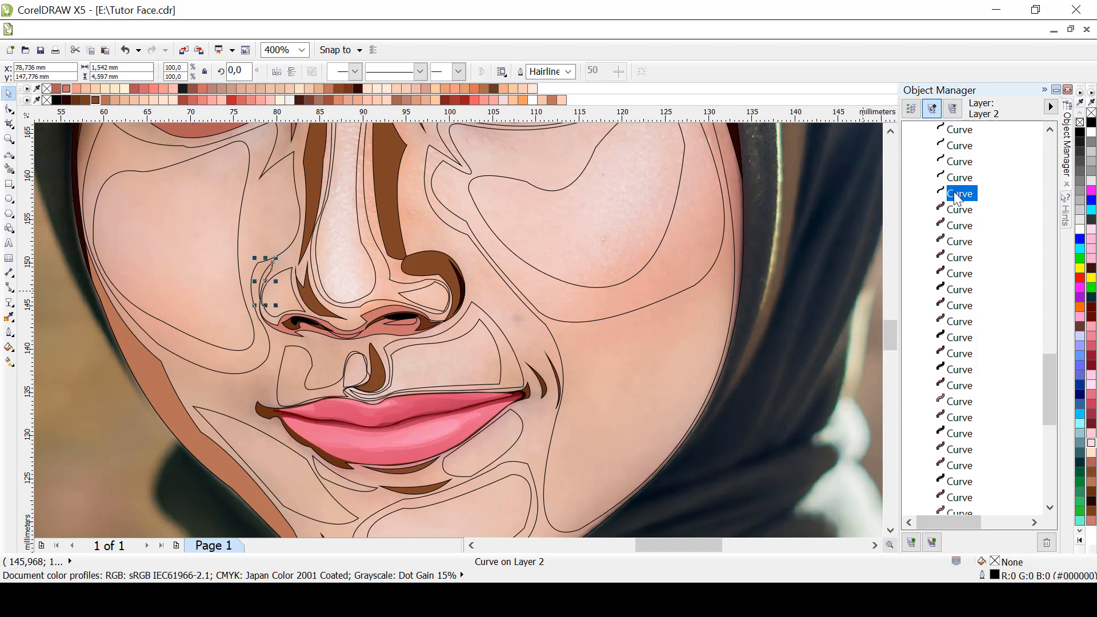
click(92, 100)
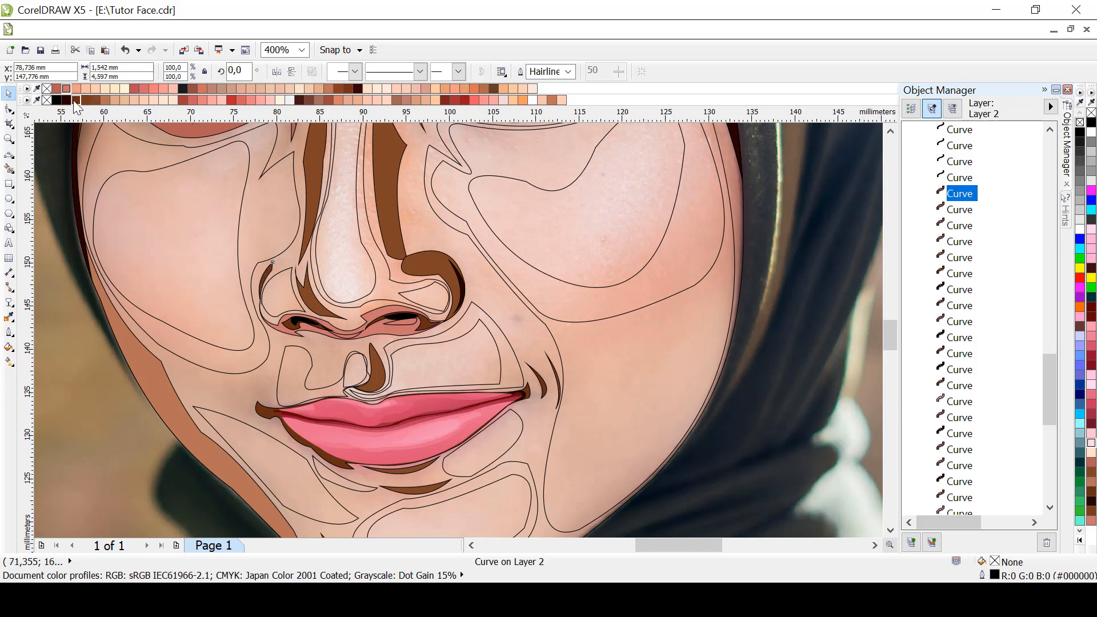
Fill the large forehead highlight shape with R254 G228 B215 and the smaller shape inside it with R250 G229 B210
click(967, 177)
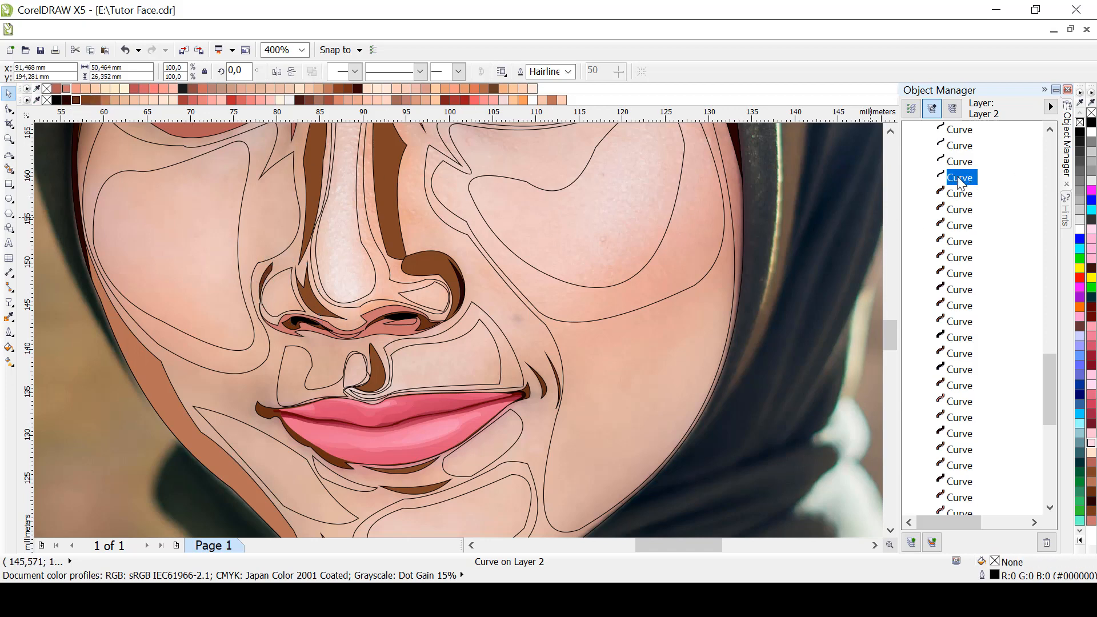
scroll(628, 288, down, 4)
scroll(582, 260, up, 2)
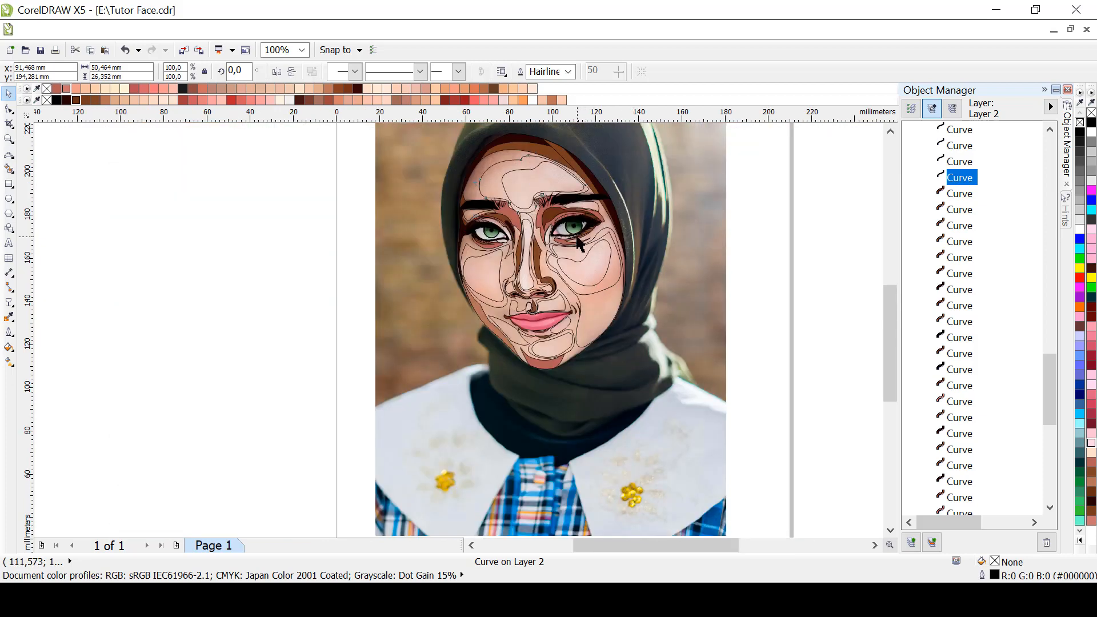
drag(893, 312, 892, 309)
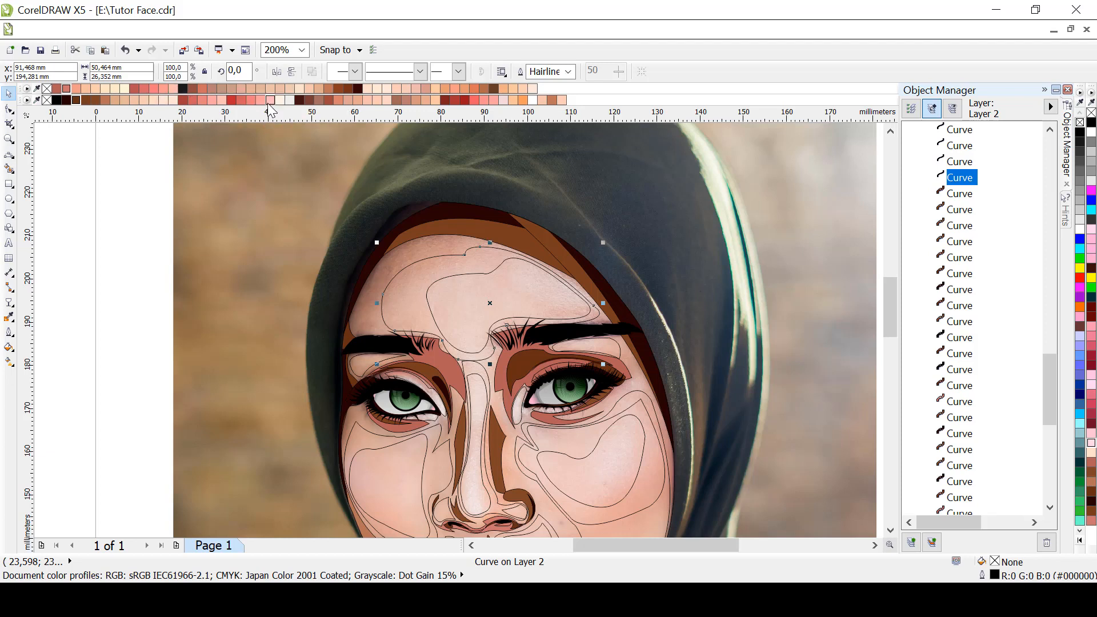
click(154, 100)
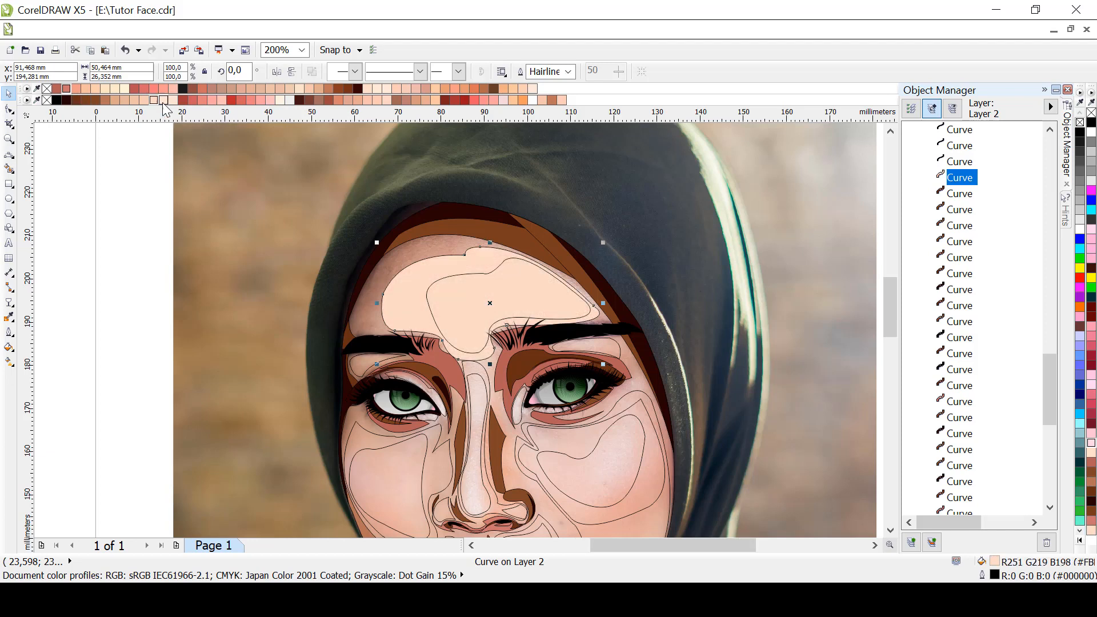
click(163, 100)
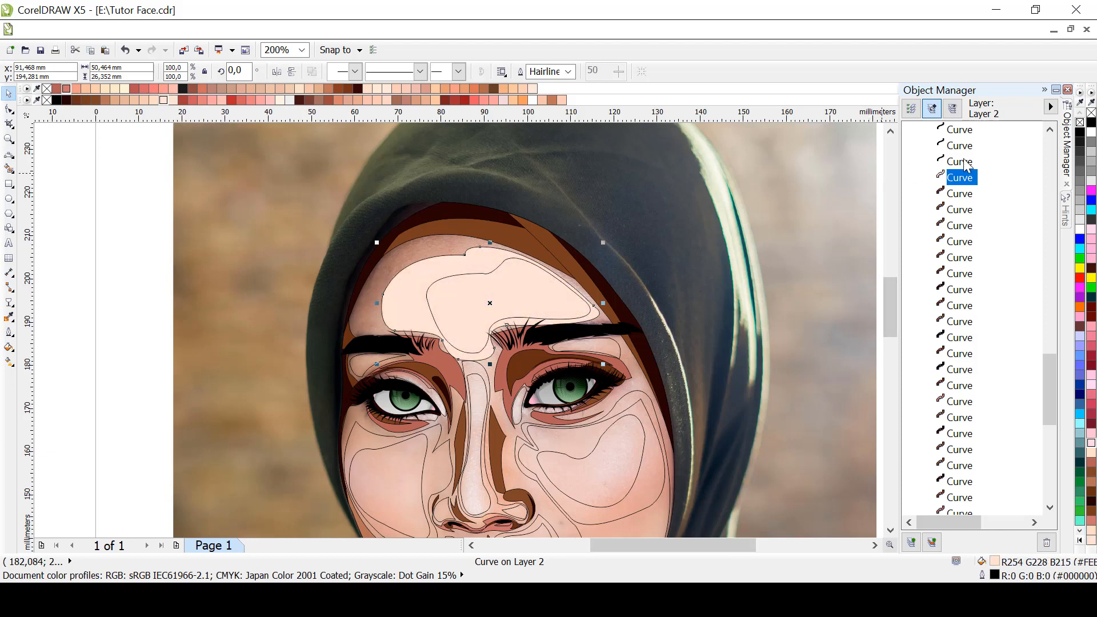
click(964, 162)
click(174, 100)
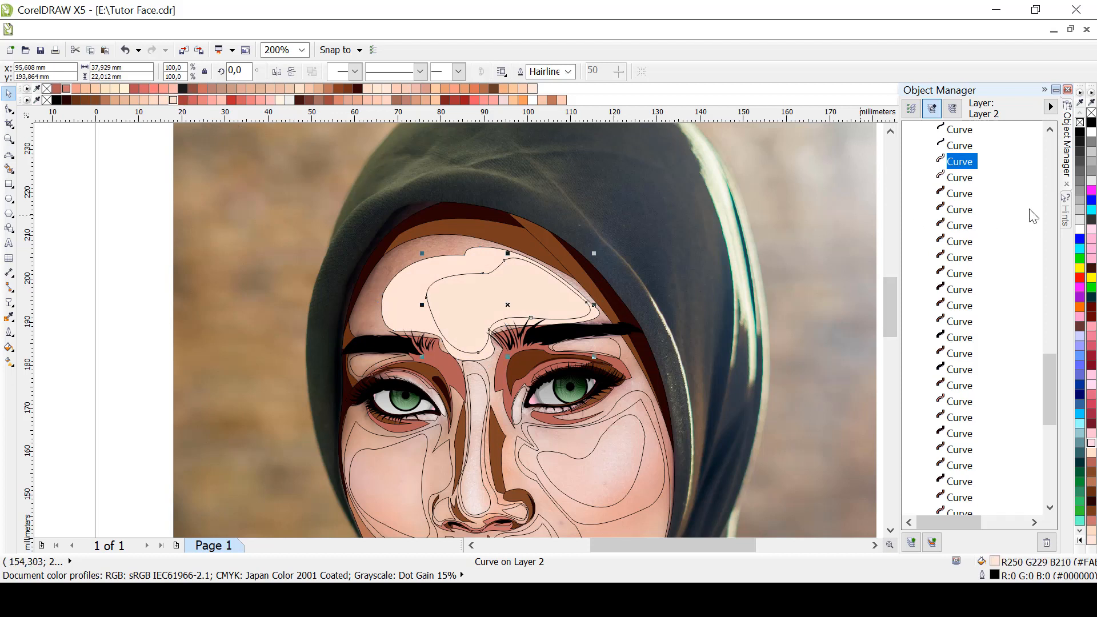
Fill the highlight shape under the right eyebrow and the right upper eyelid shape with R250 G229 B210, closing the open eyelid curve
click(960, 146)
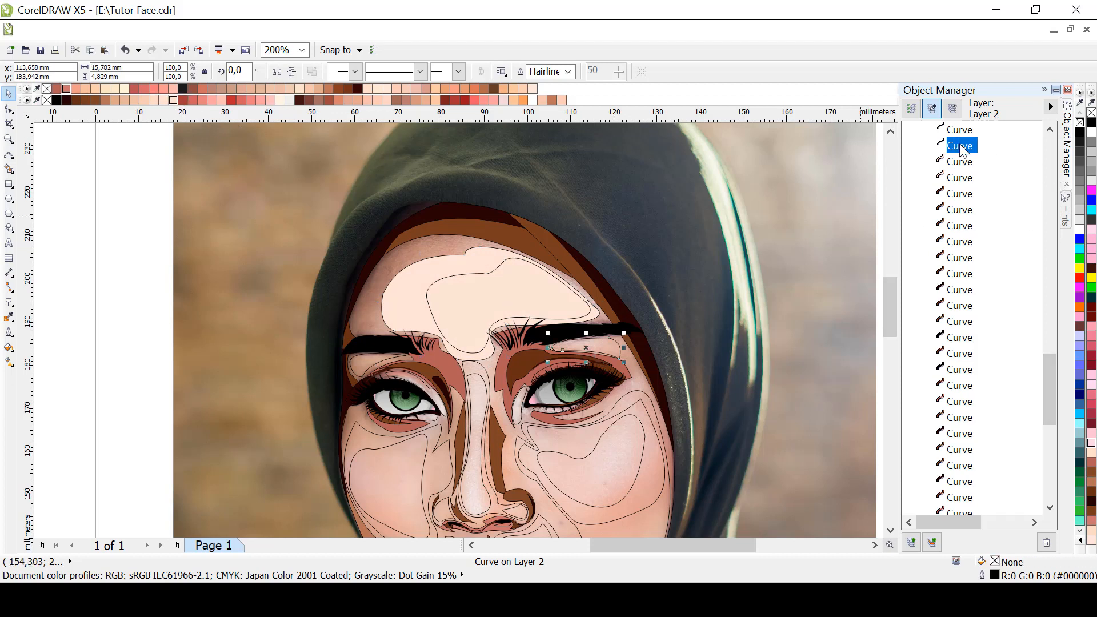
click(175, 101)
click(958, 131)
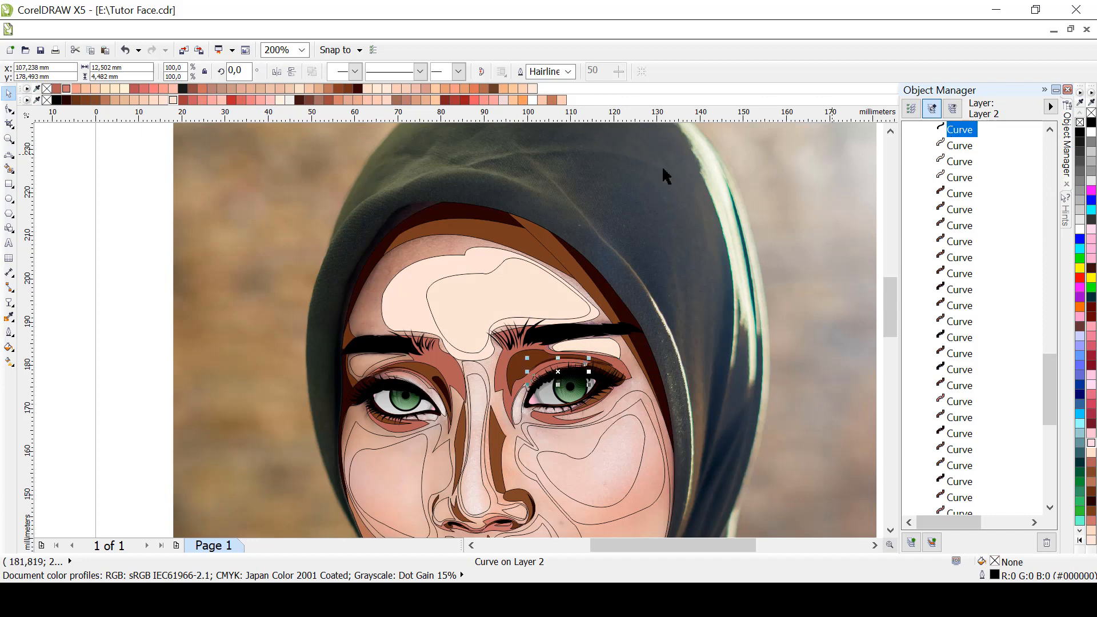
click(173, 101)
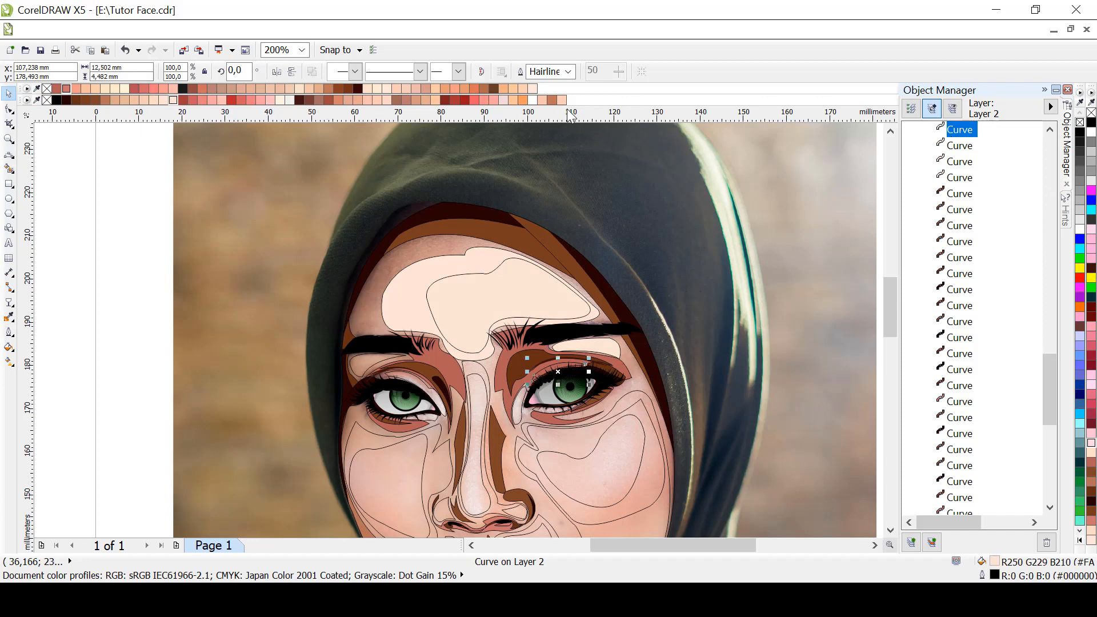
click(482, 72)
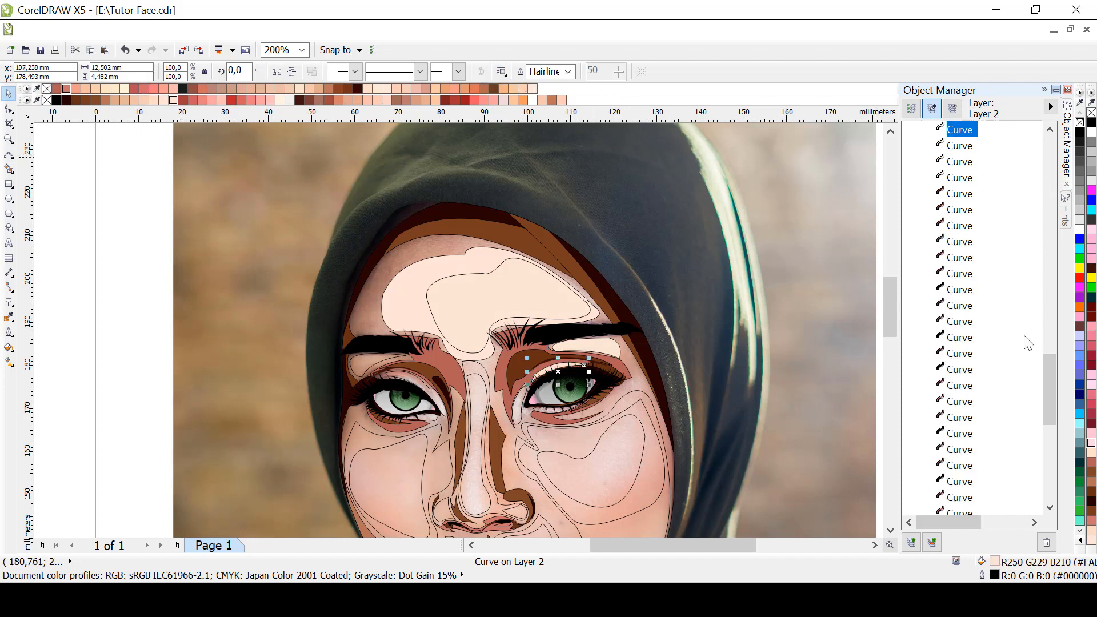
Fill the highlight shape under the left eyebrow and the left upper eyelid shape with light cream skin tones
drag(1053, 385, 1050, 346)
click(959, 324)
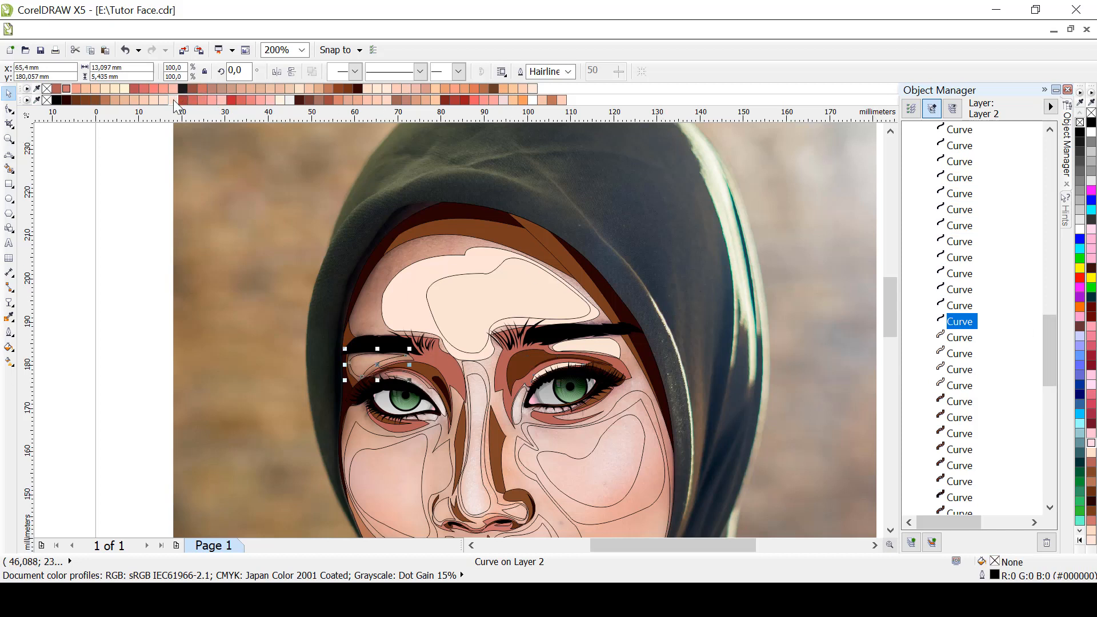
click(959, 306)
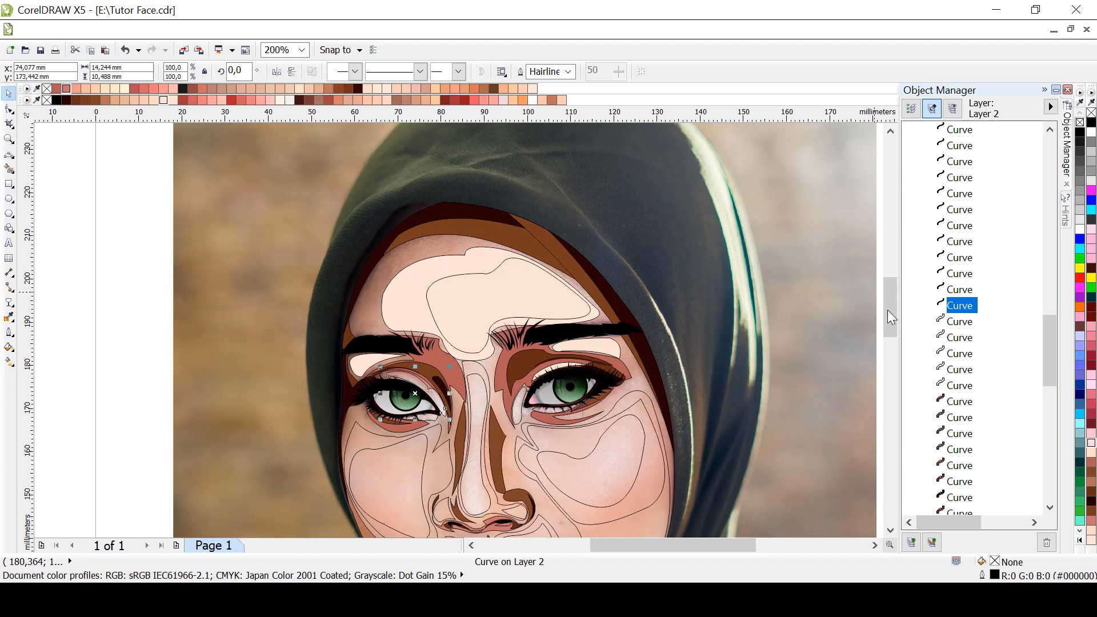
click(170, 101)
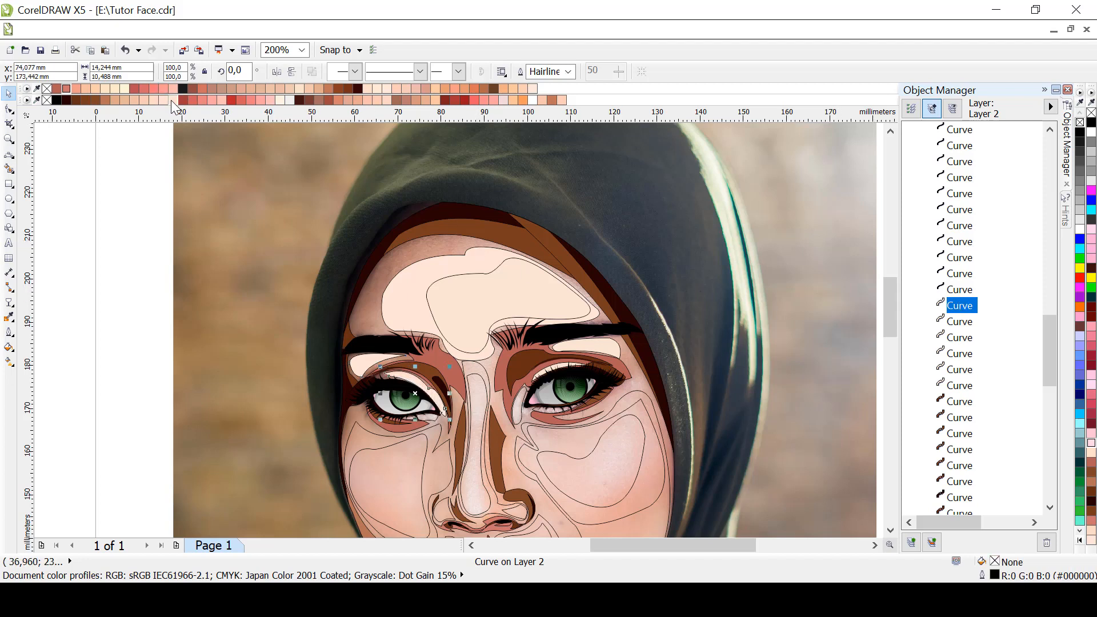
Fill the shape at the right eye's inner corner and the thin shapes beneath both eyes with R250 G229 B210
click(966, 289)
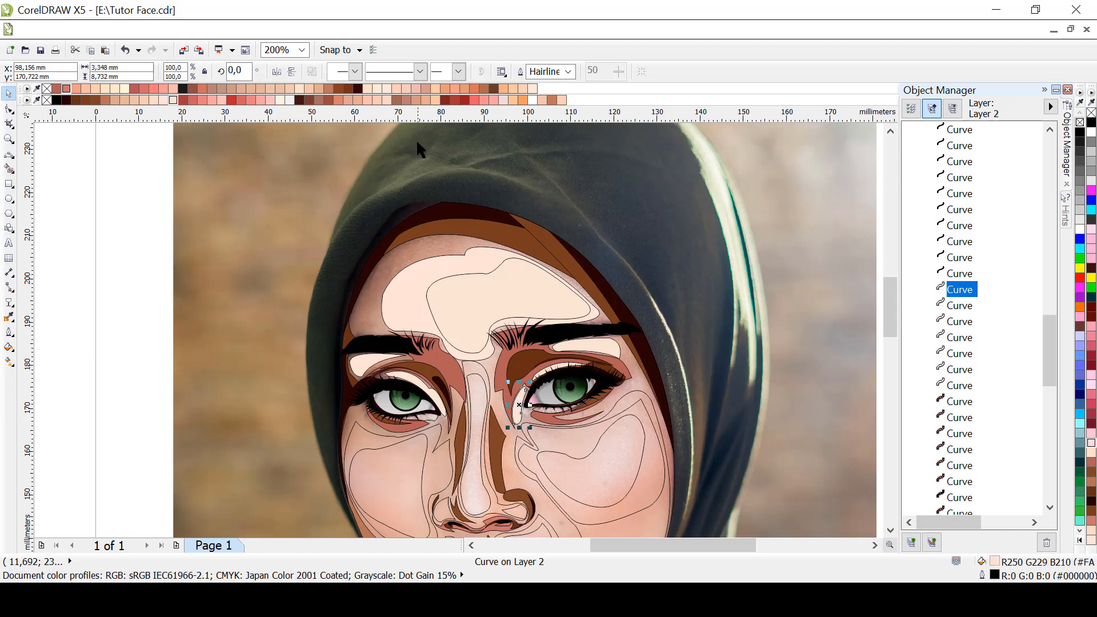
click(958, 274)
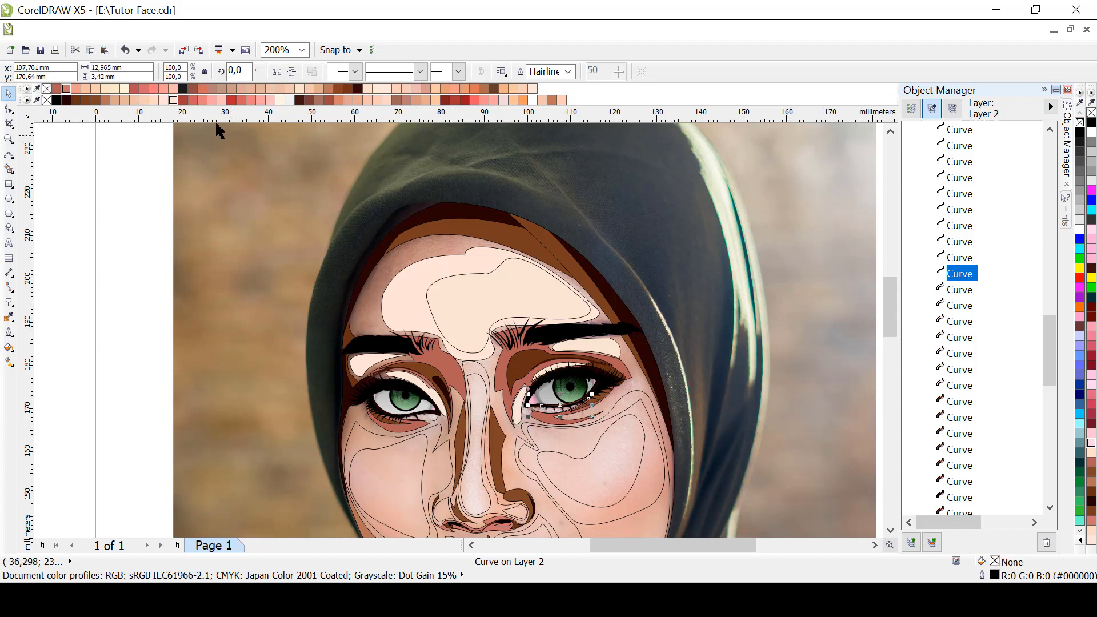
click(174, 100)
click(965, 258)
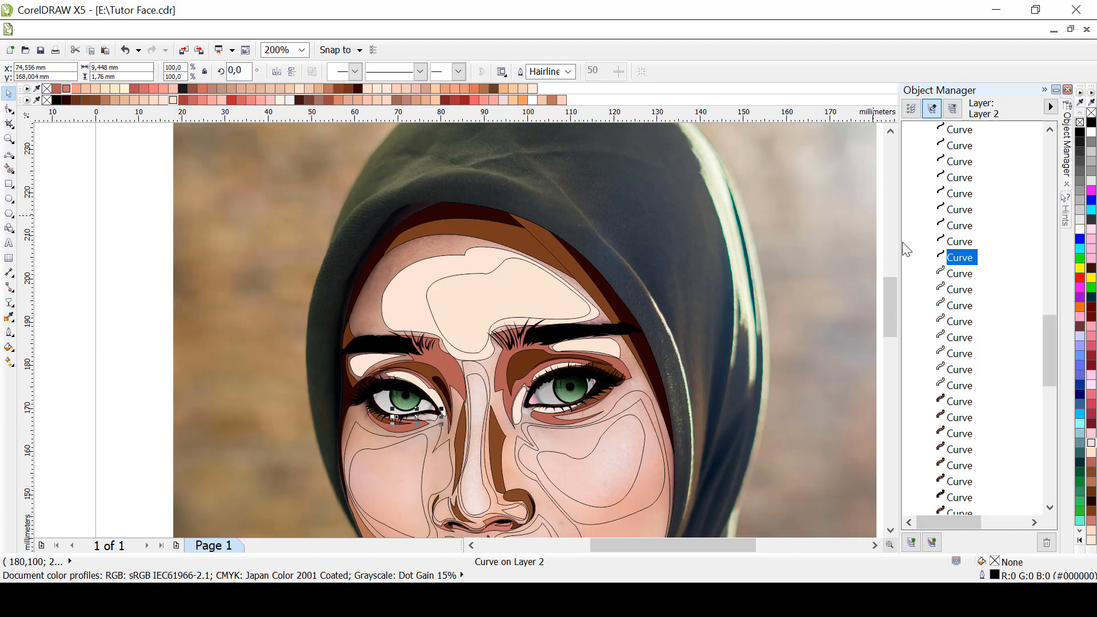
click(183, 101)
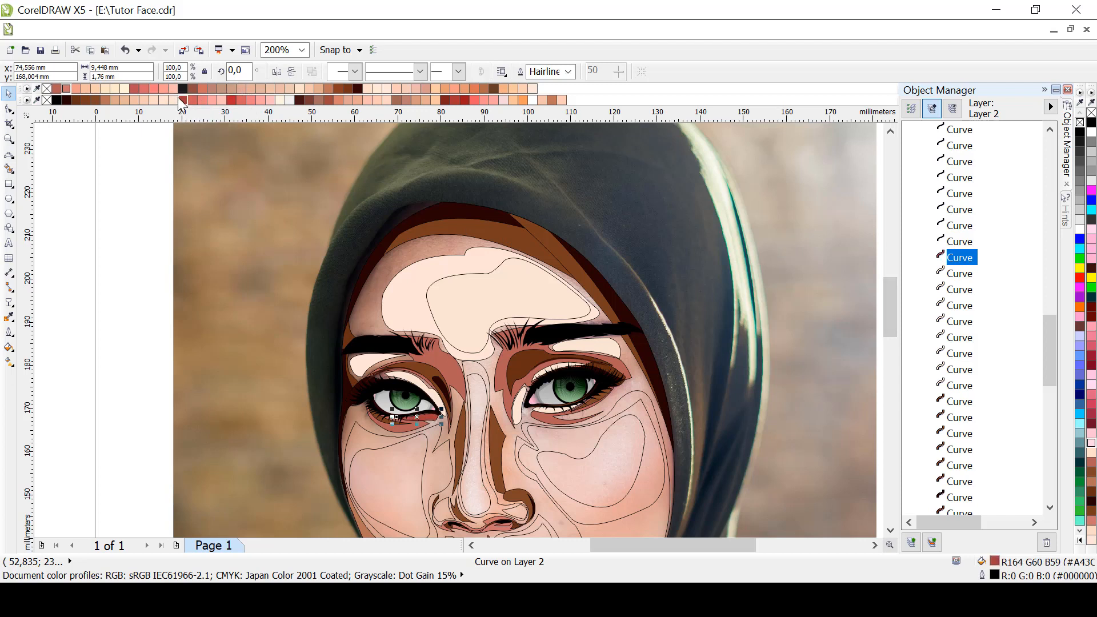
click(174, 99)
Fill the large right cheek shape light peach, the shape inside it with R254 G228 B215 and the innermost one with a cream skin tone
key(shift+Tab)
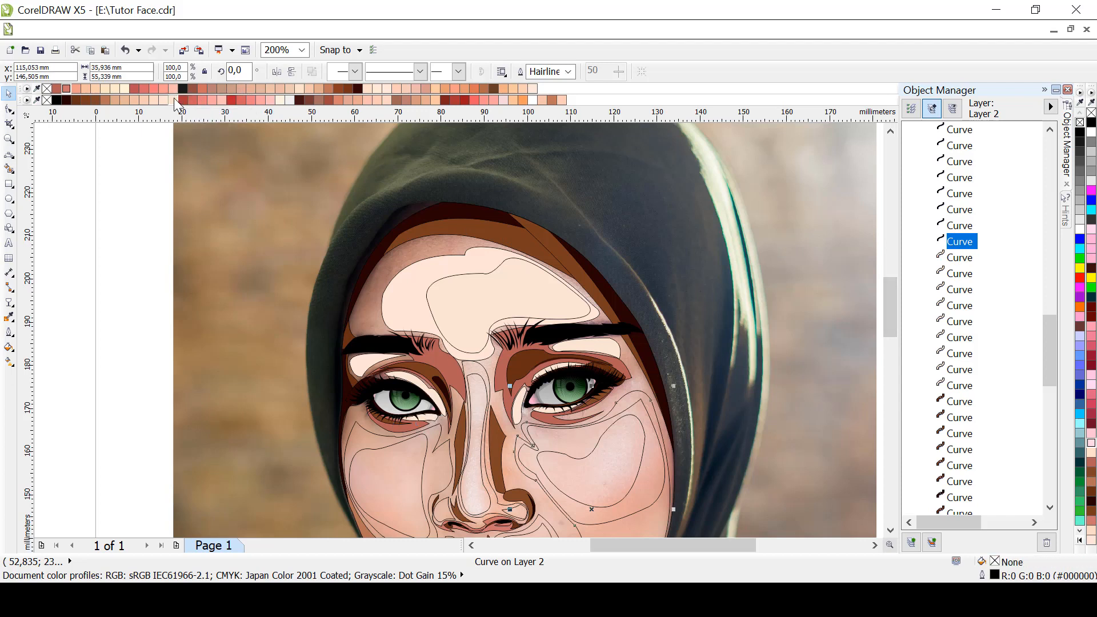
click(155, 101)
key(shift+Tab)
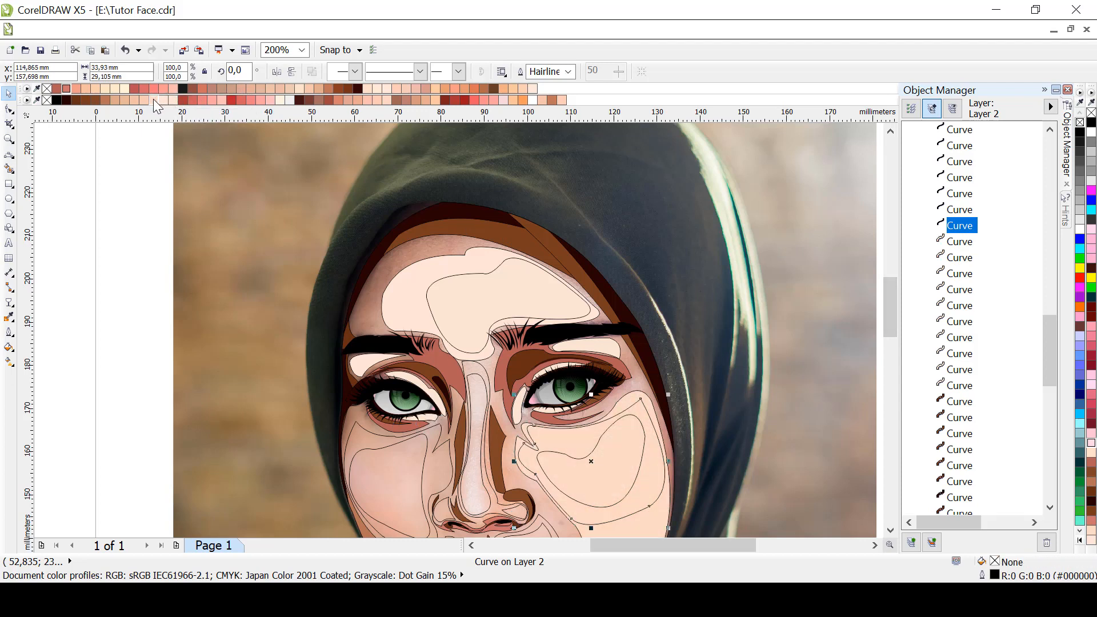
click(164, 103)
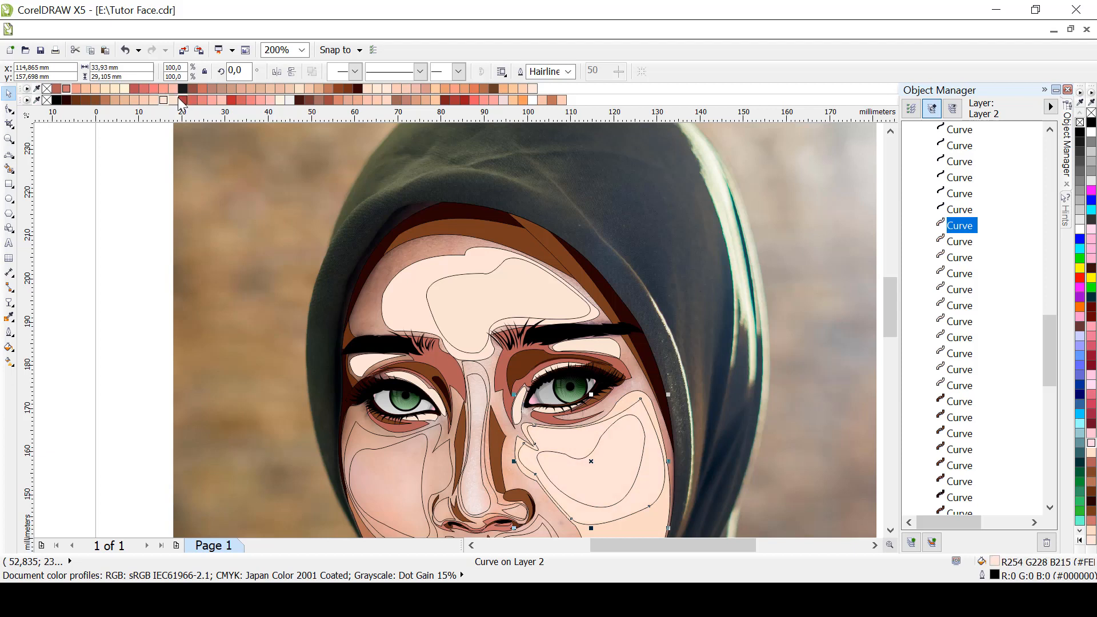
key(shift+Tab)
click(177, 97)
Fill the large left cheek shape light peach and the smaller shape inside it with R254 G228 B215
key(shift+Tab)
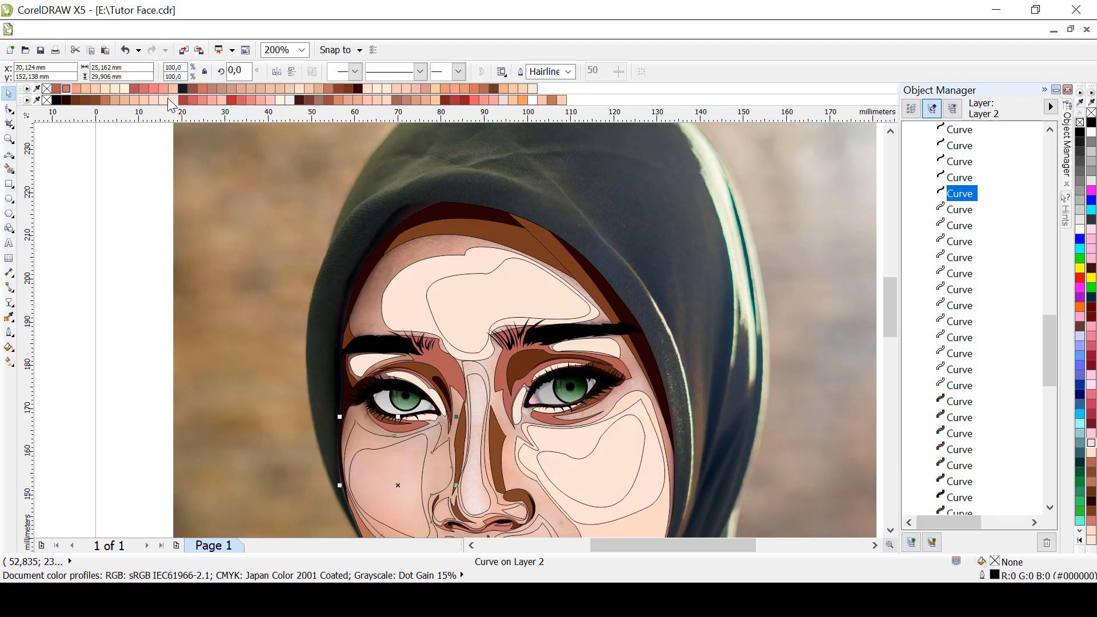
click(163, 101)
key(shift+Tab)
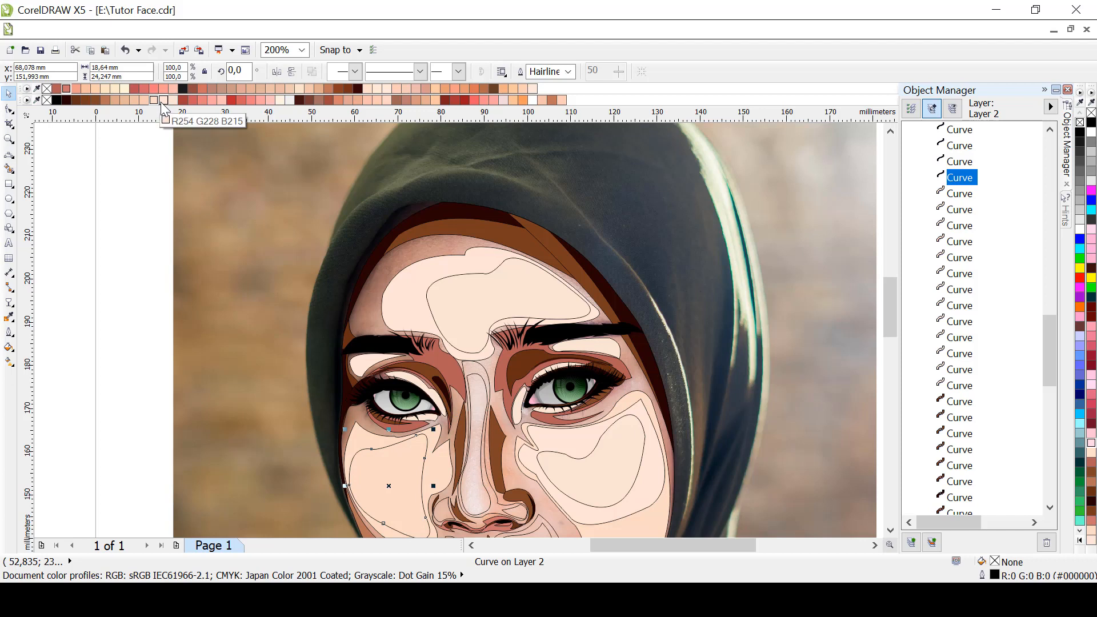
click(163, 101)
Fill the wide nose shape with R254 G228 B215, the narrow nose ridge with R250 G229 B210 and the left nostril wing with a cream tone
key(shift+Tab)
click(164, 101)
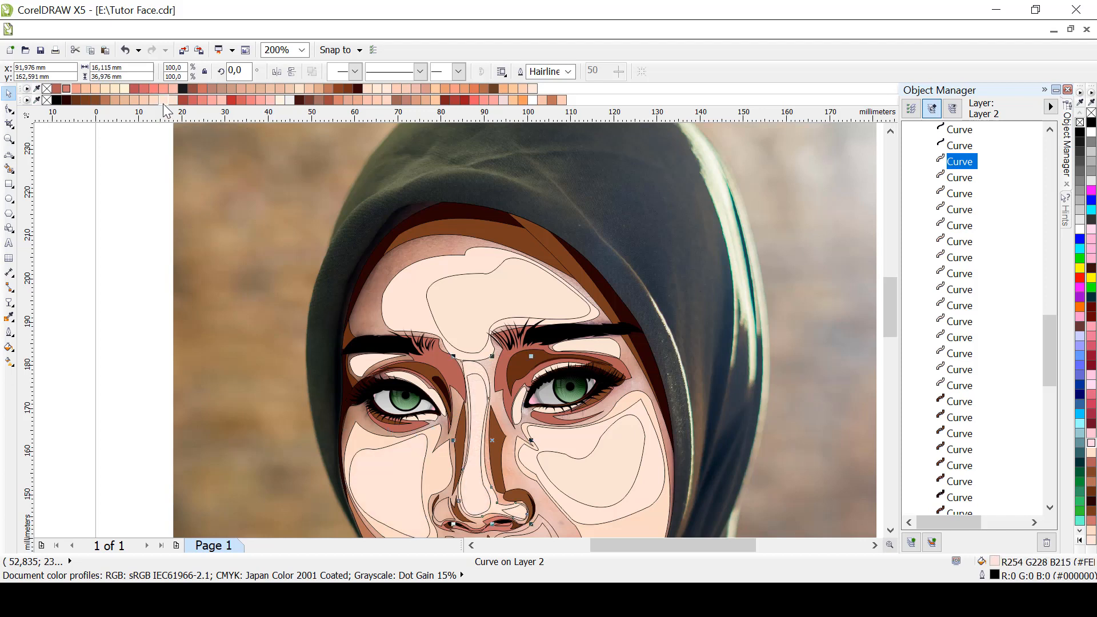
key(shift+Tab)
click(173, 101)
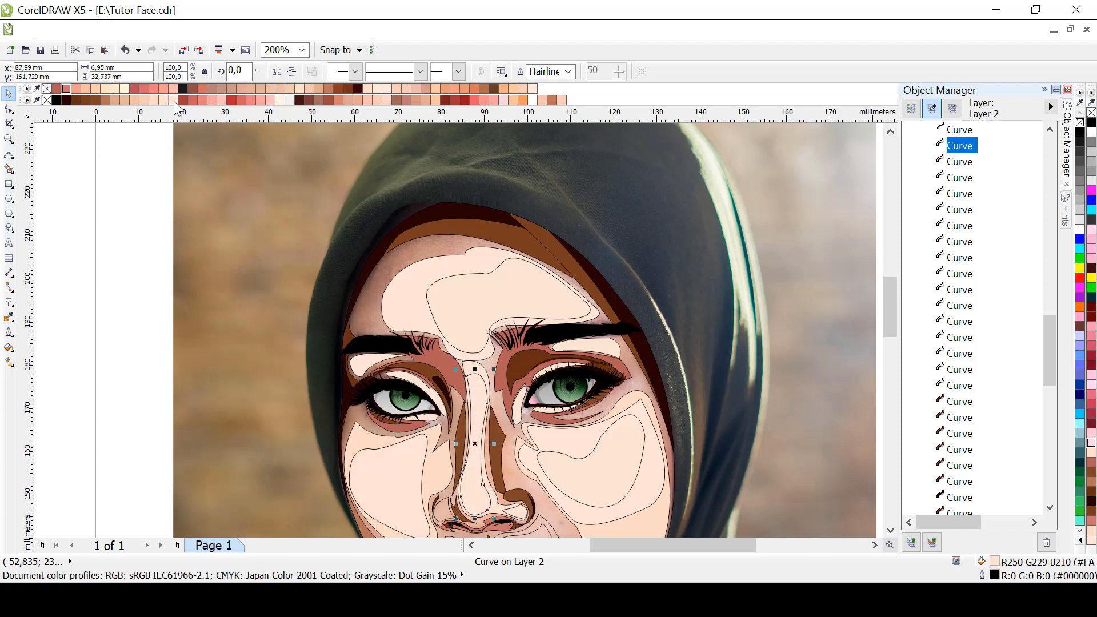
key(shift+Tab)
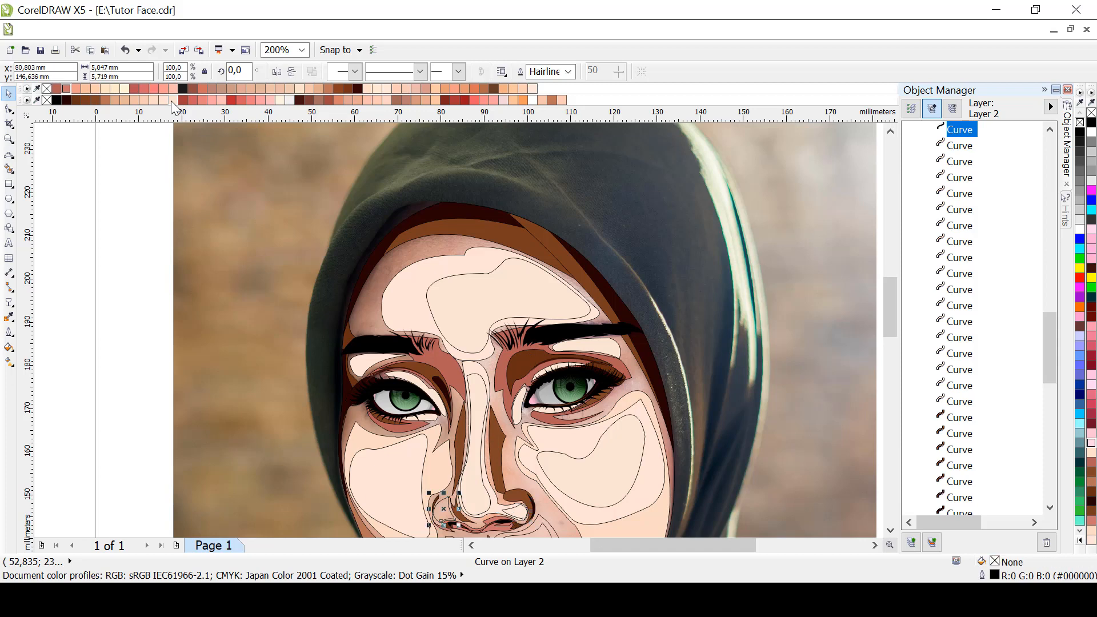
click(166, 102)
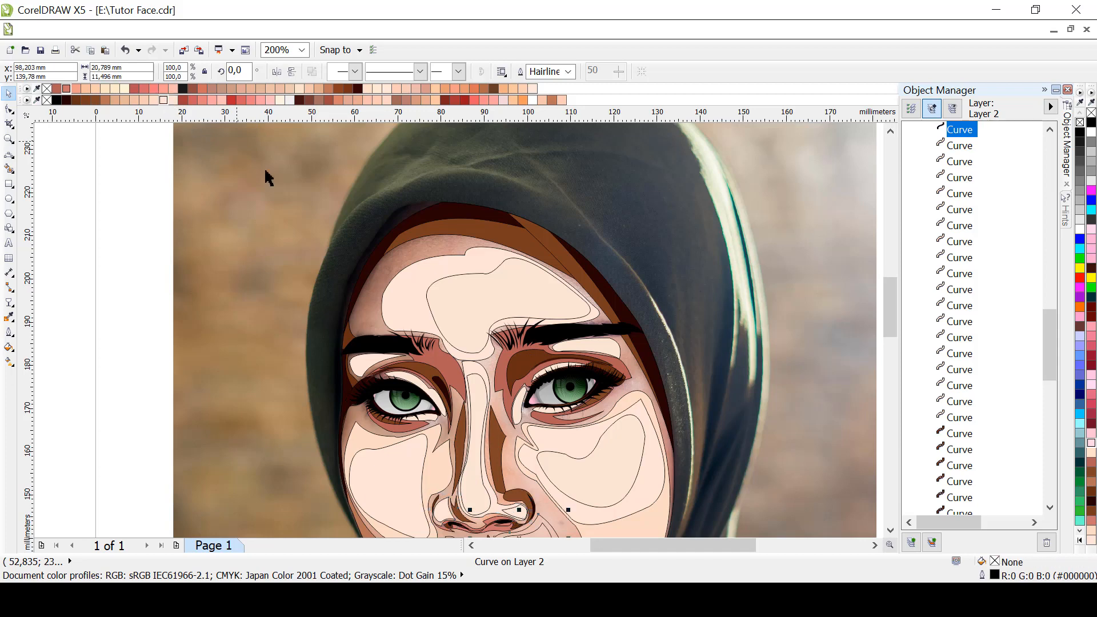
Fill the highlight shapes between the nose and the upper lip with light cream skin tones
drag(884, 298, 889, 325)
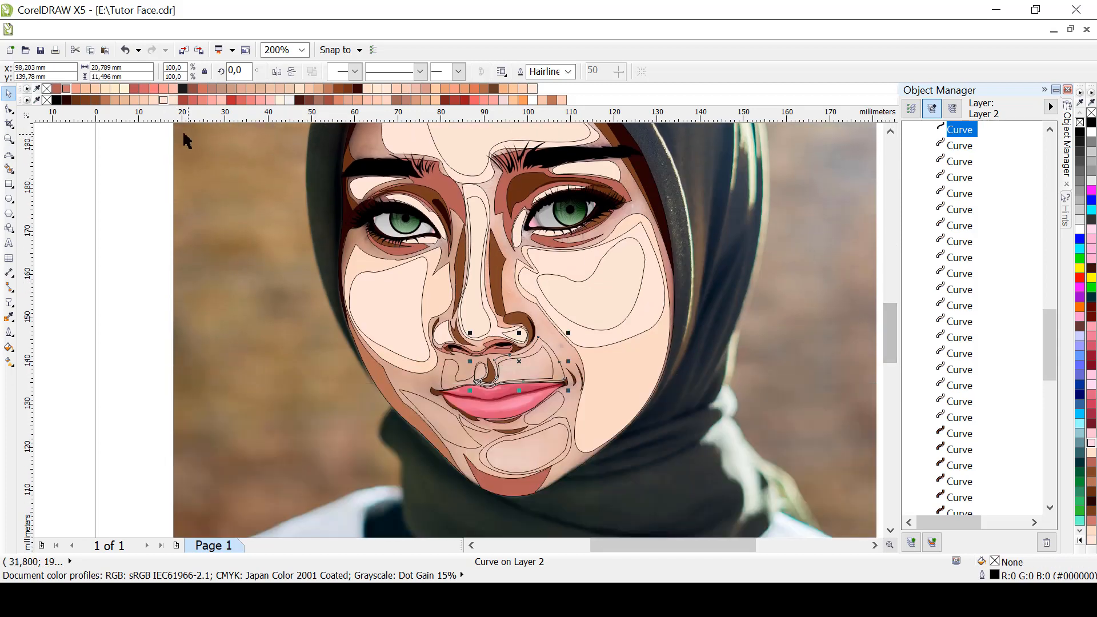
click(165, 100)
key(shift+Tab)
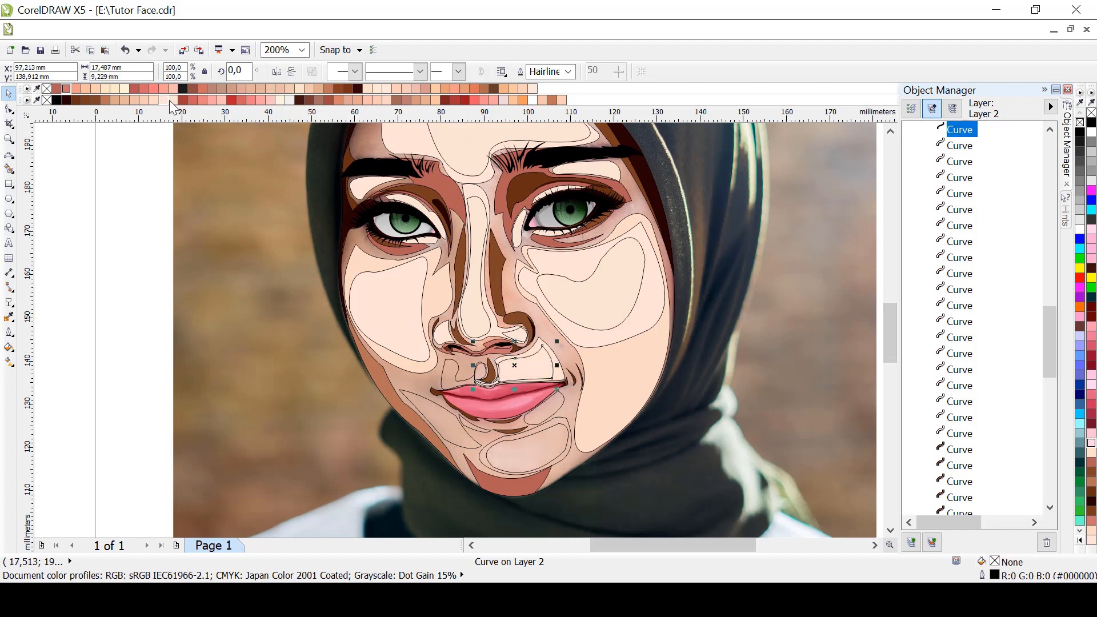
key(shift+Tab)
click(160, 99)
Fill the small shapes beneath both nostrils with R254 G228 B215, closing the open curve beneath the nose
key(shift+Tab)
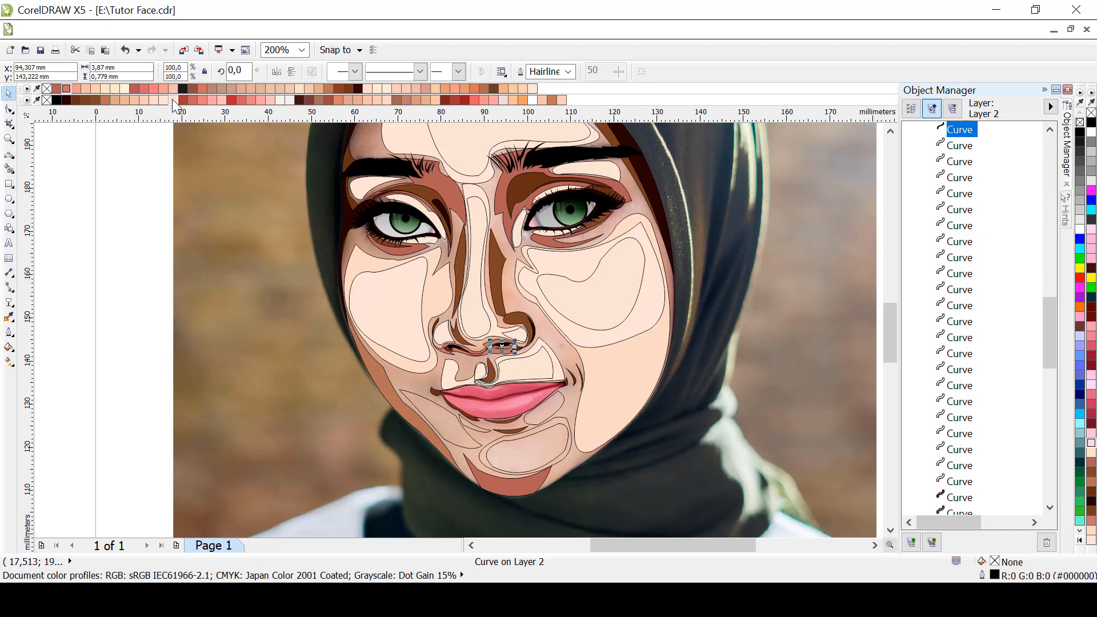
click(164, 101)
key(shift+Tab)
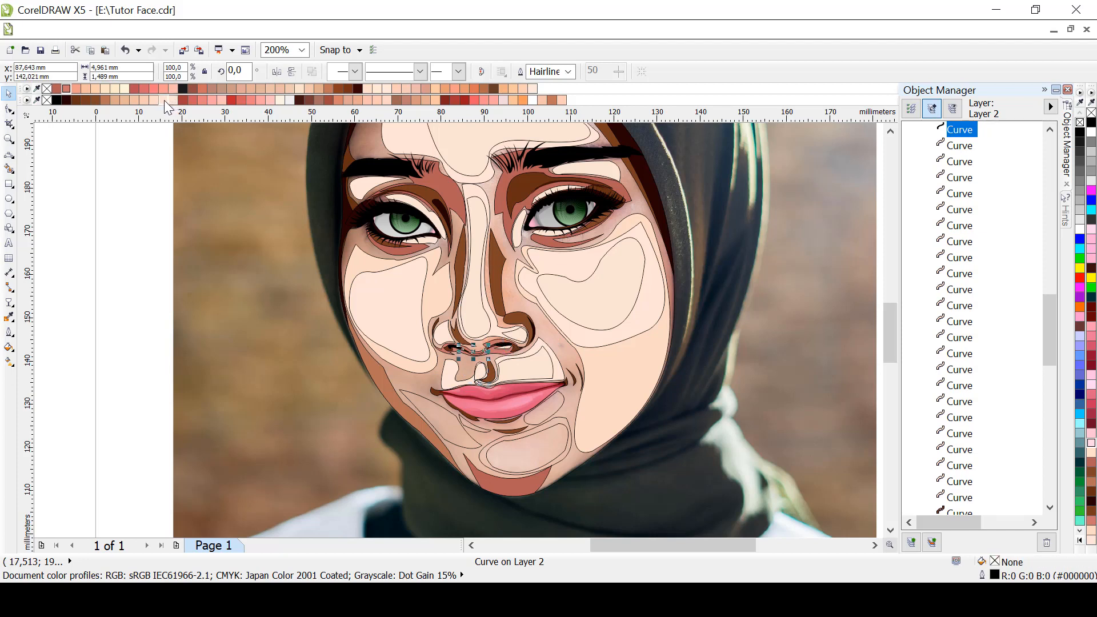
click(166, 100)
key(shift+Tab)
key(Tab)
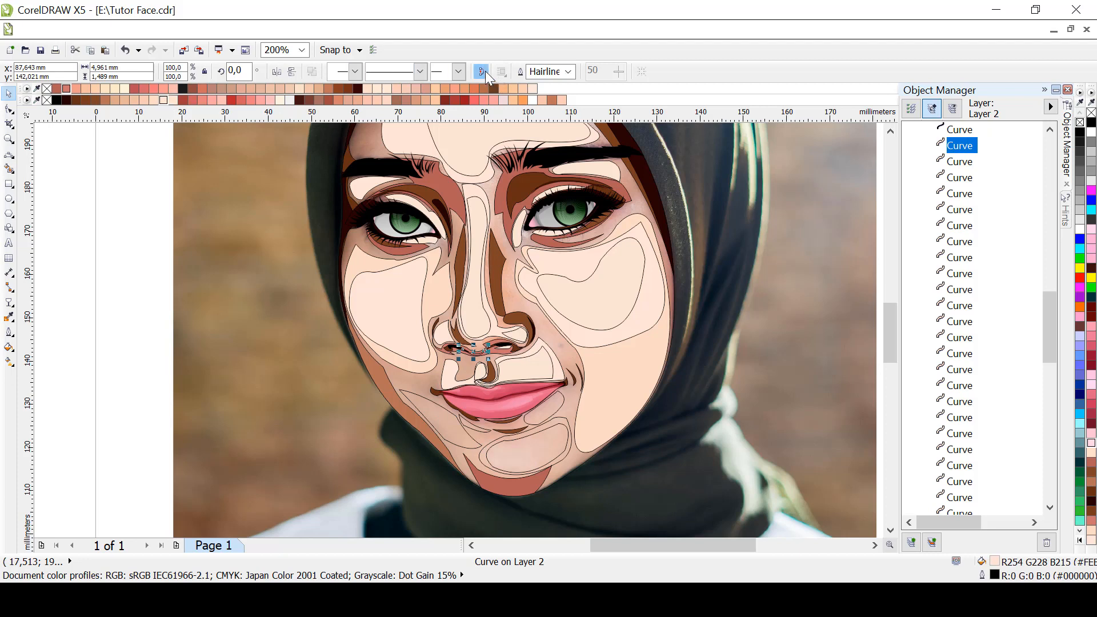
Fill the highlight shapes on either side below the mouth with R254 G228 B215 and the inner chin shape with R250 G229 B210
click(959, 130)
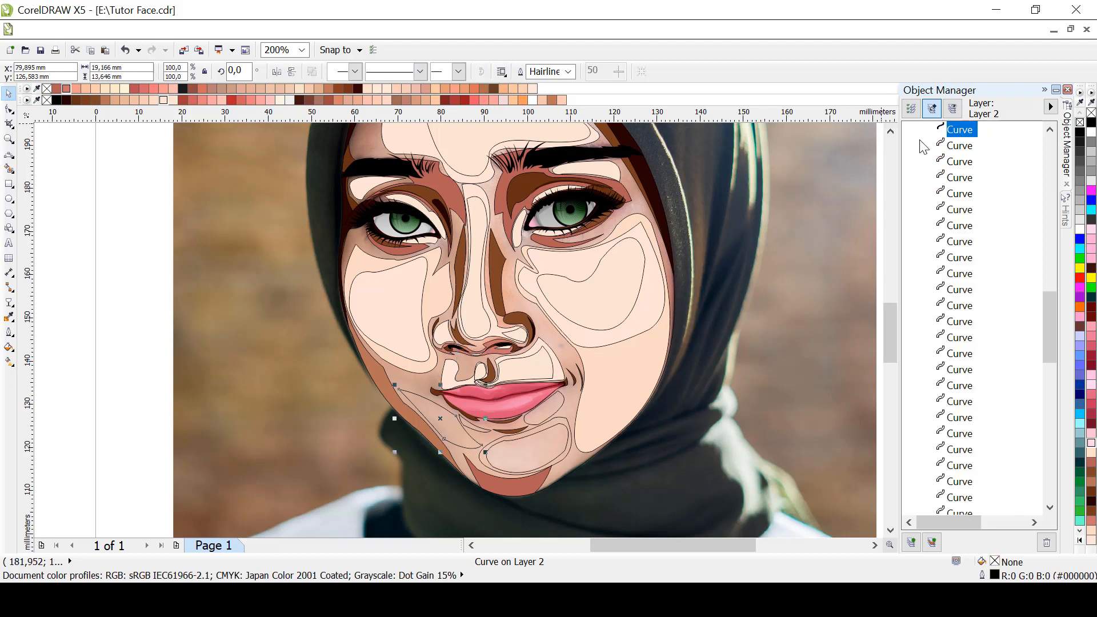
click(161, 101)
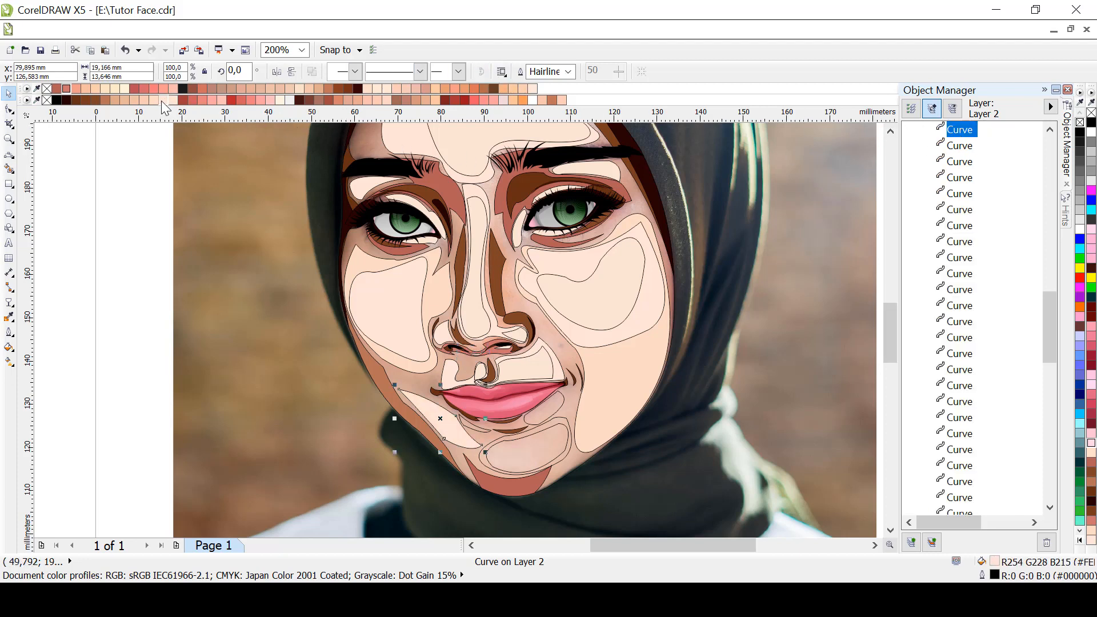
key(Tab)
click(161, 101)
key(Tab)
click(161, 101)
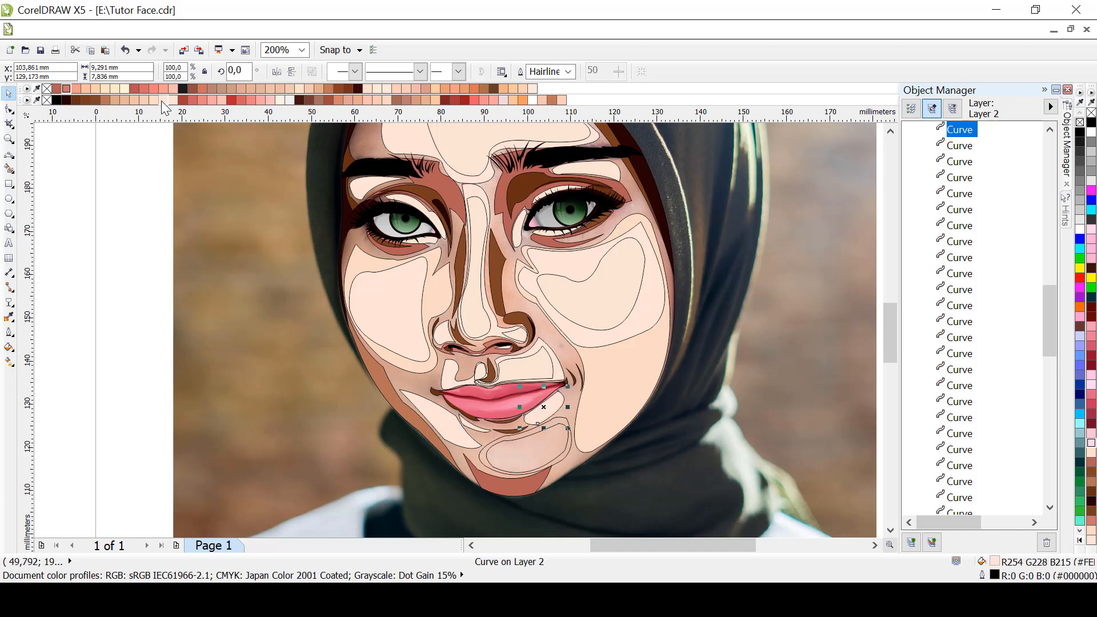
key(Tab)
click(169, 99)
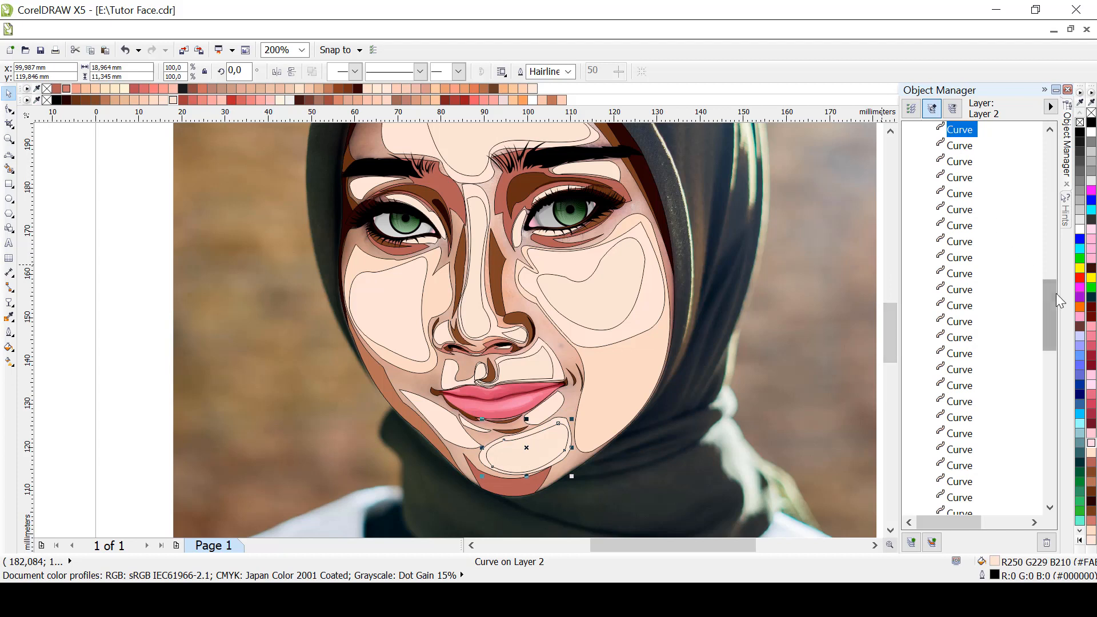
Give the base face curve a linear fountain fill from the upper-left forehead to below the chin in light peach tones, including R255 G207 B186
drag(1053, 294, 1042, 436)
click(961, 466)
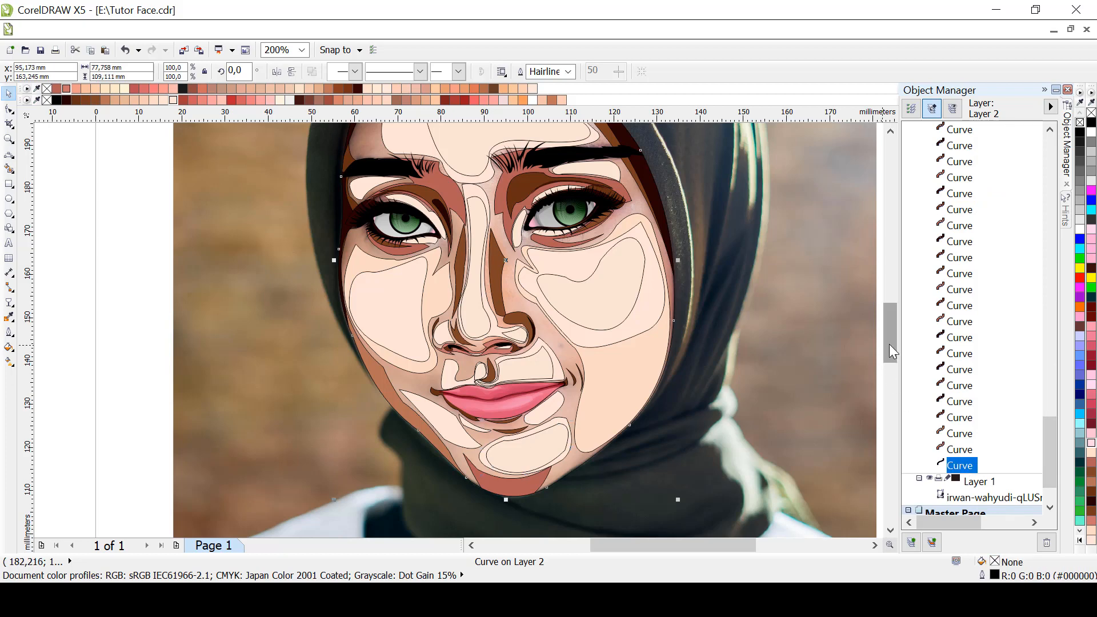
drag(890, 345, 890, 339)
scroll(482, 235, down, 1)
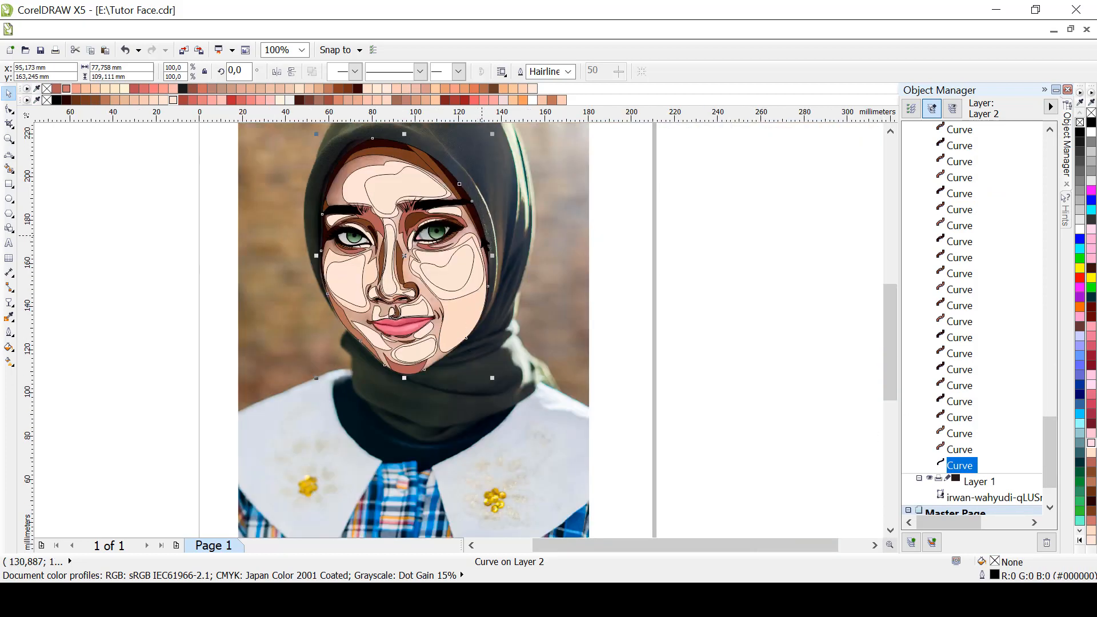
click(9, 363)
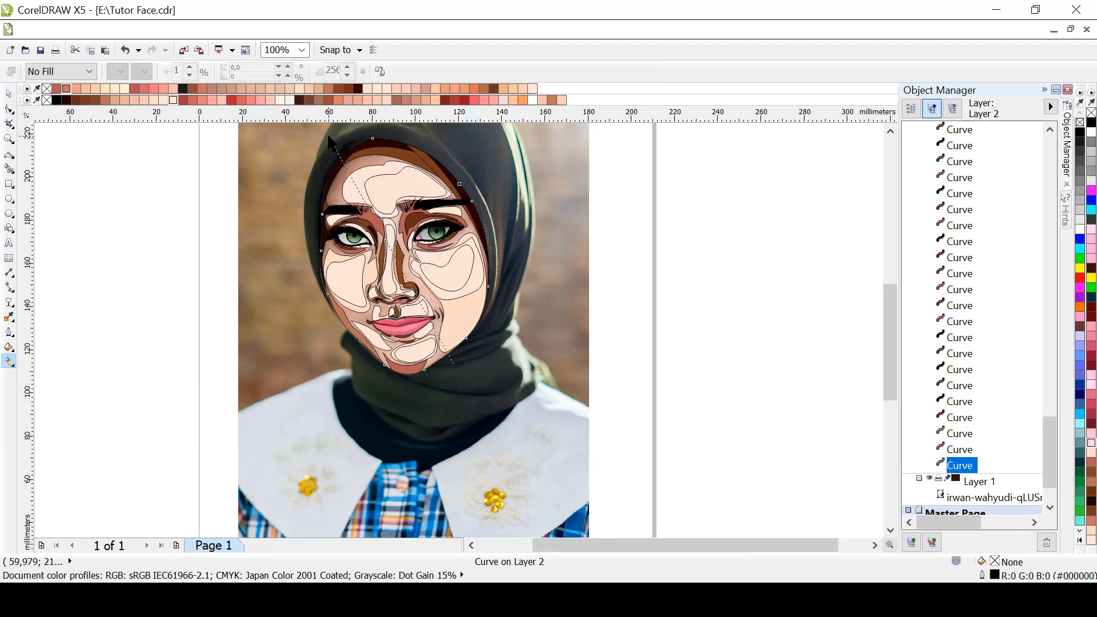
drag(328, 135, 453, 362)
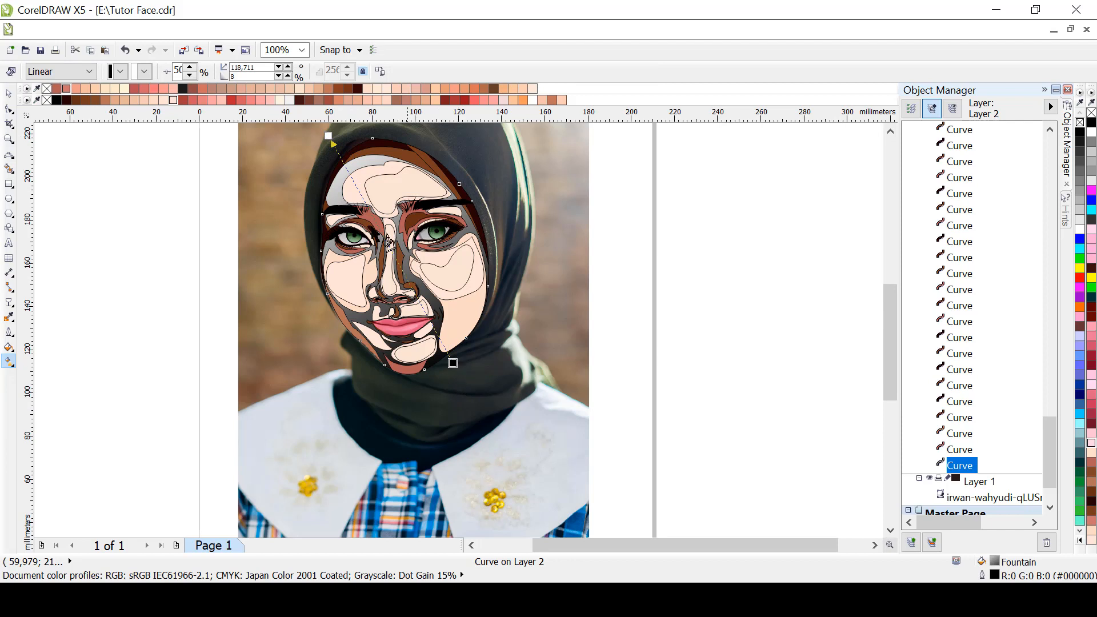
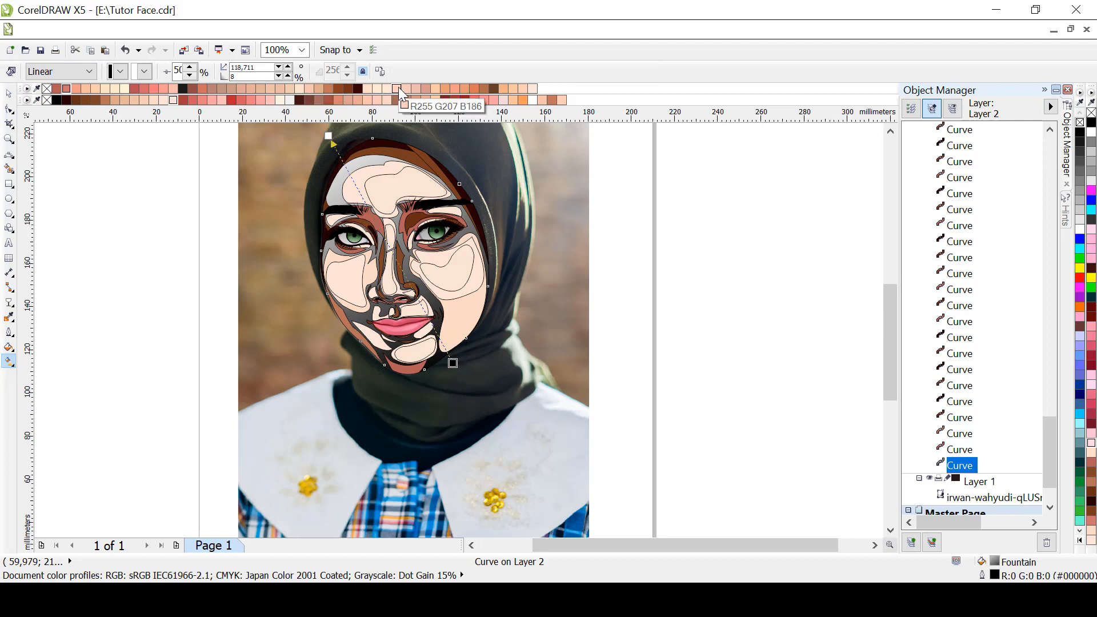
click(311, 99)
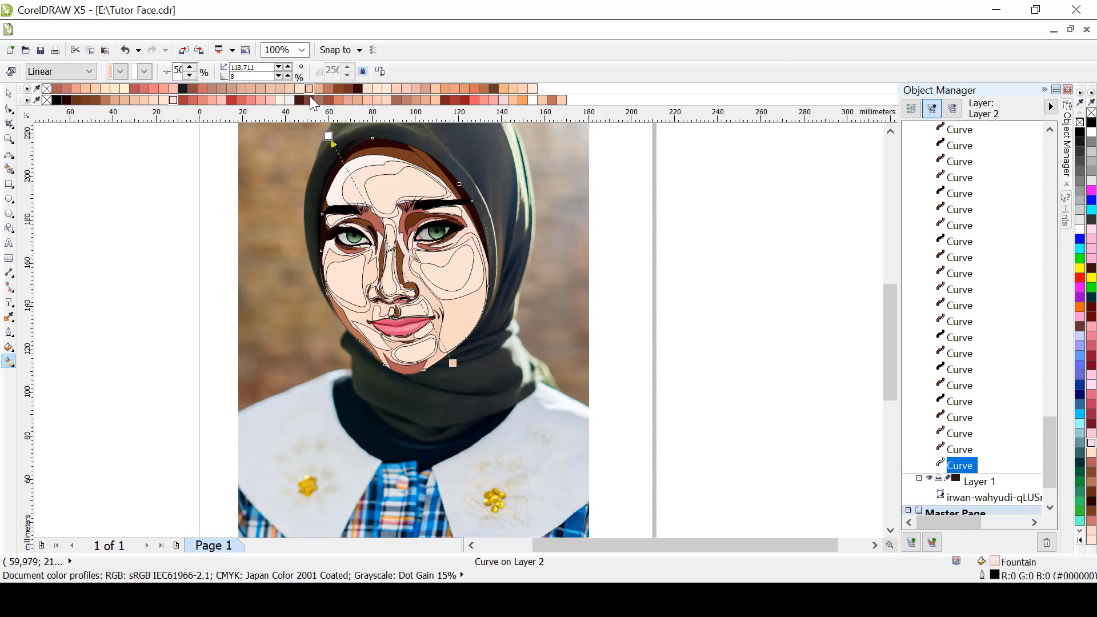
click(395, 90)
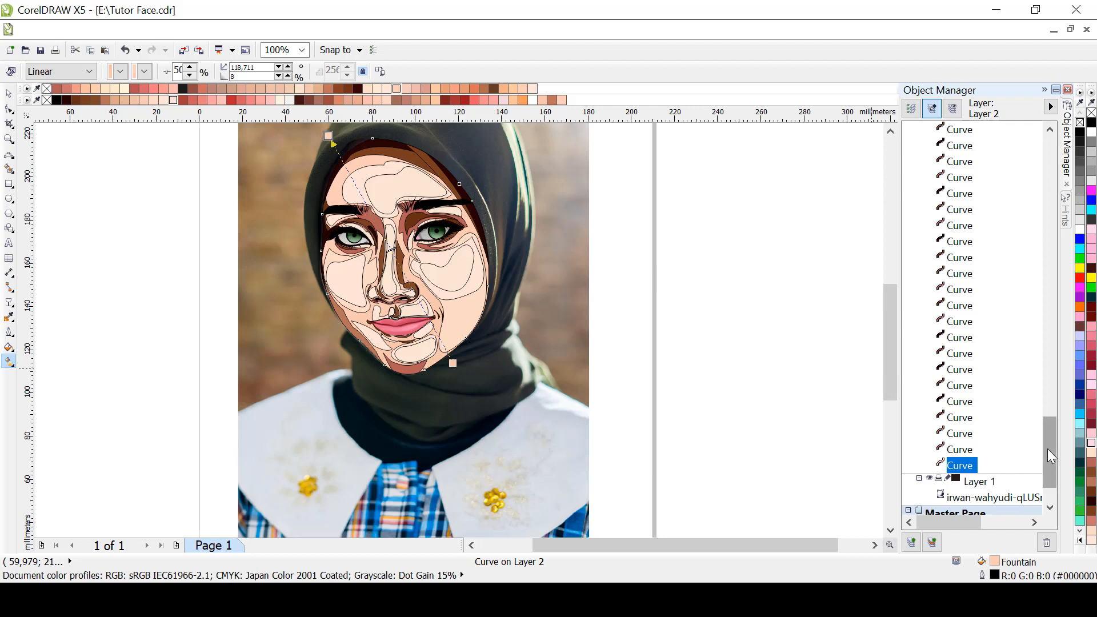
Select all face curves on Layer 2 and remove their outlines
drag(1050, 457, 1050, 297)
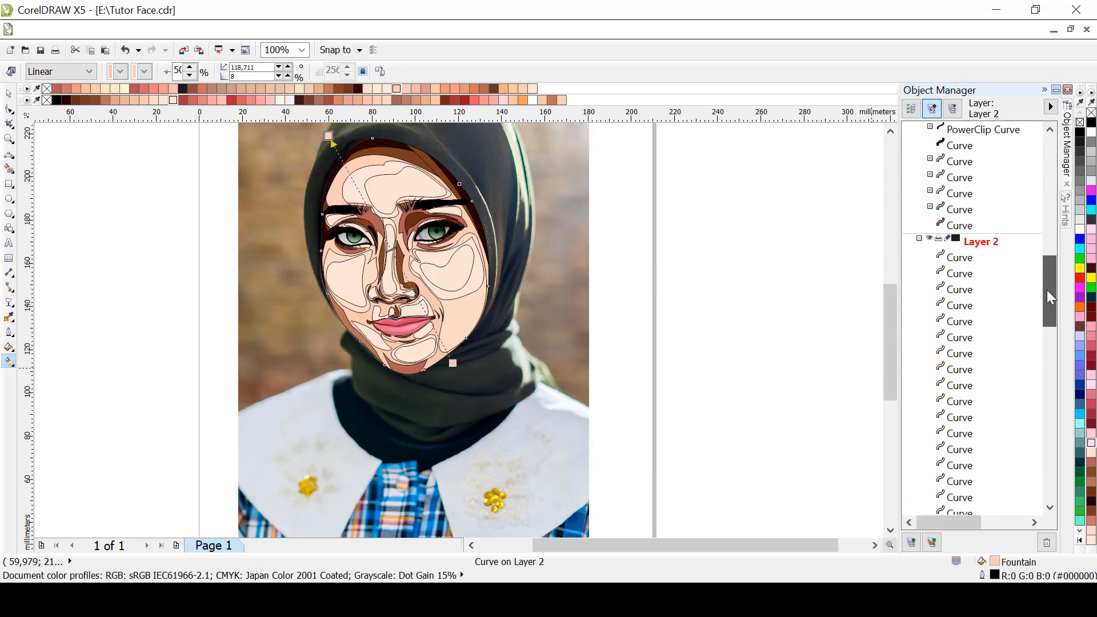
shift+click(961, 255)
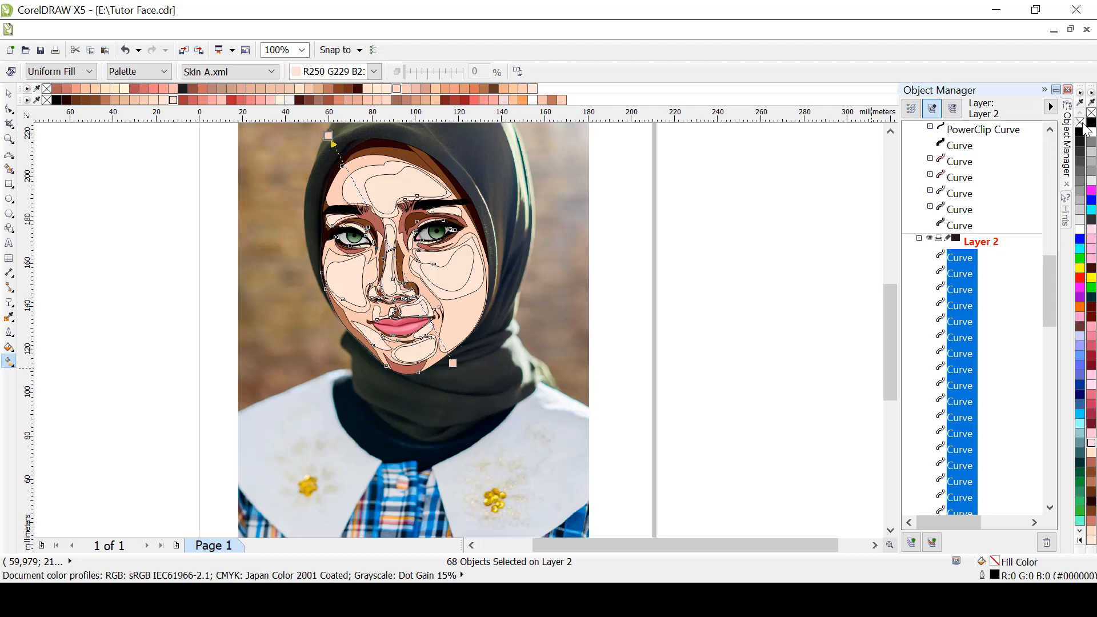
right_click(1081, 124)
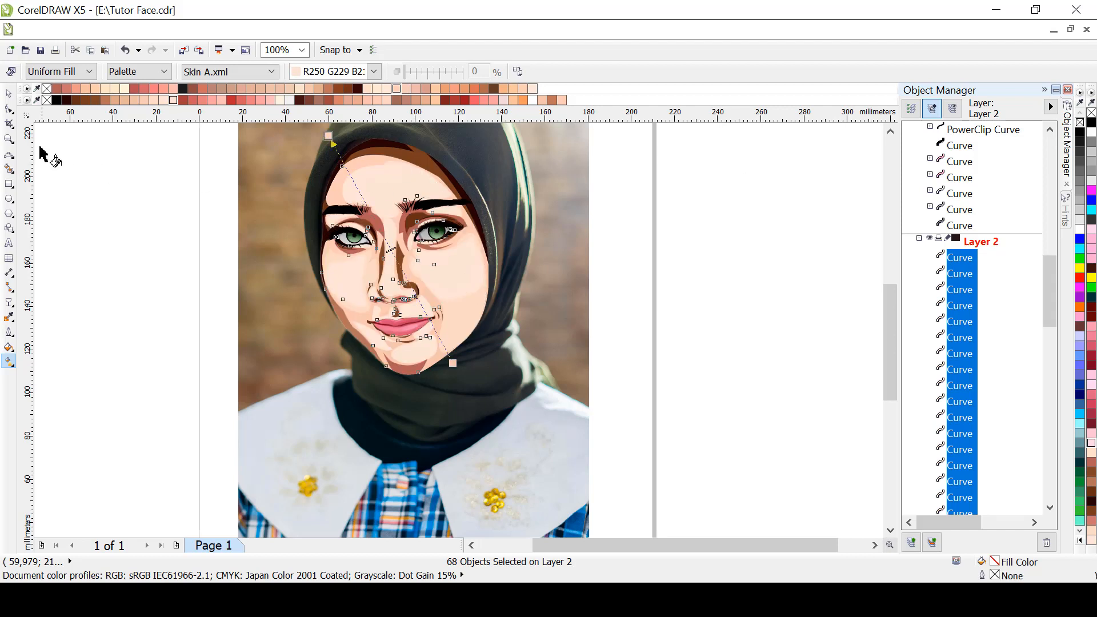
click(10, 93)
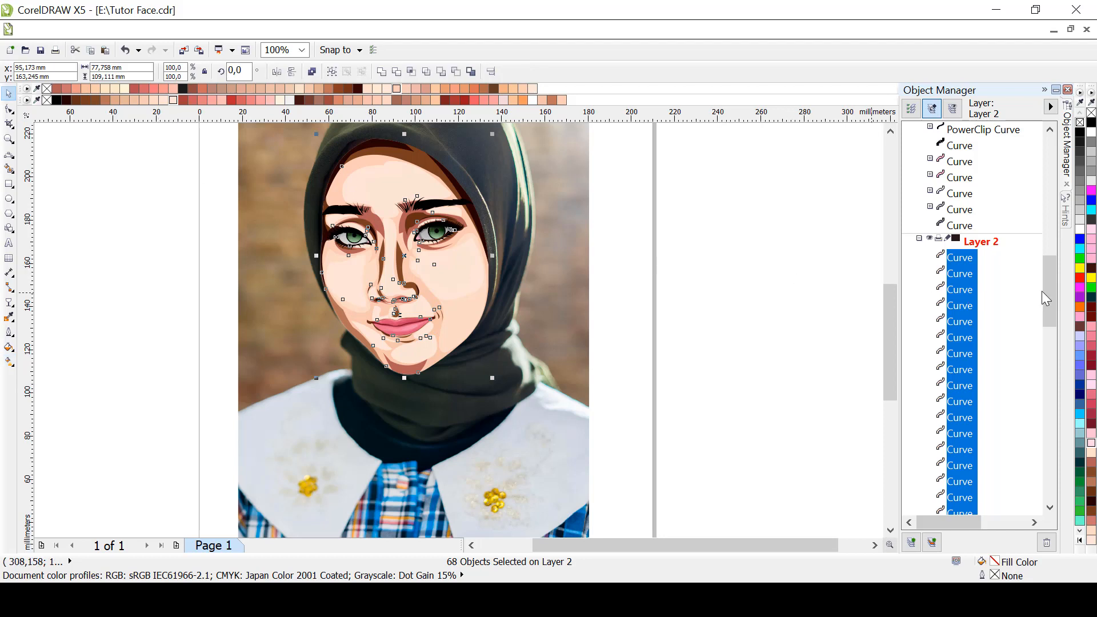
Apply a linear transparency to the reddish-brown chin shadow curve, running upward from below the neck to the chin
drag(1058, 292, 1060, 298)
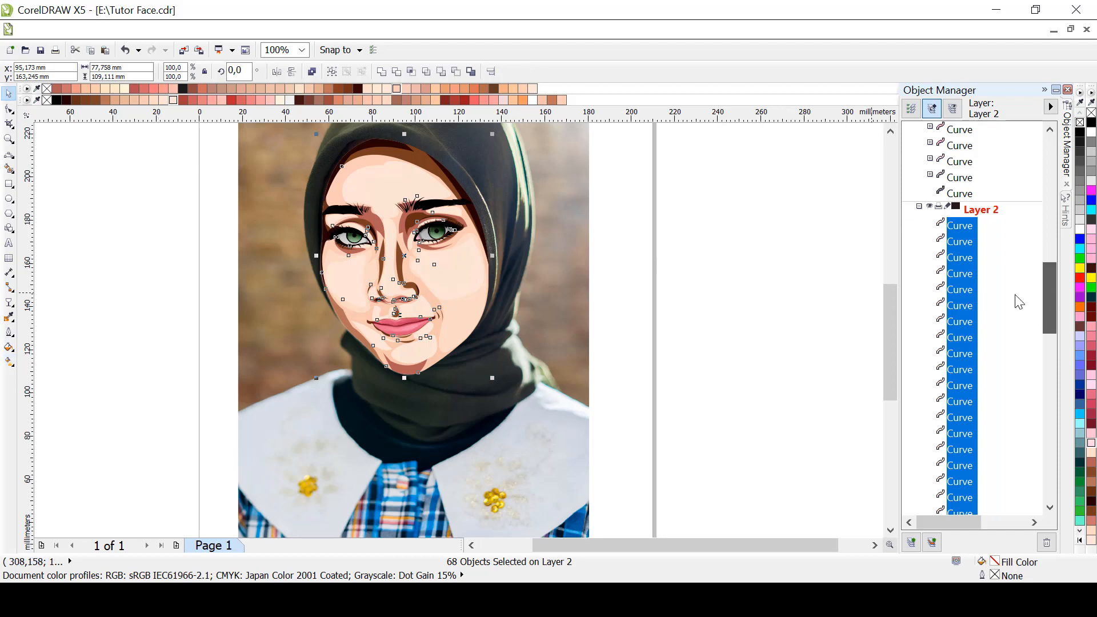
drag(891, 318, 891, 311)
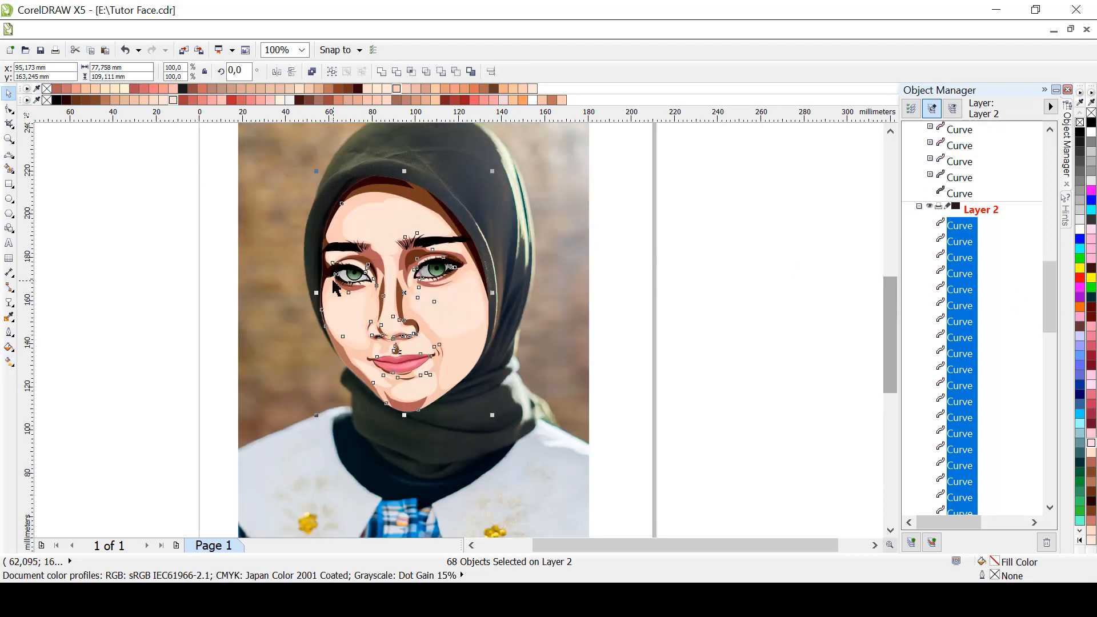
click(10, 302)
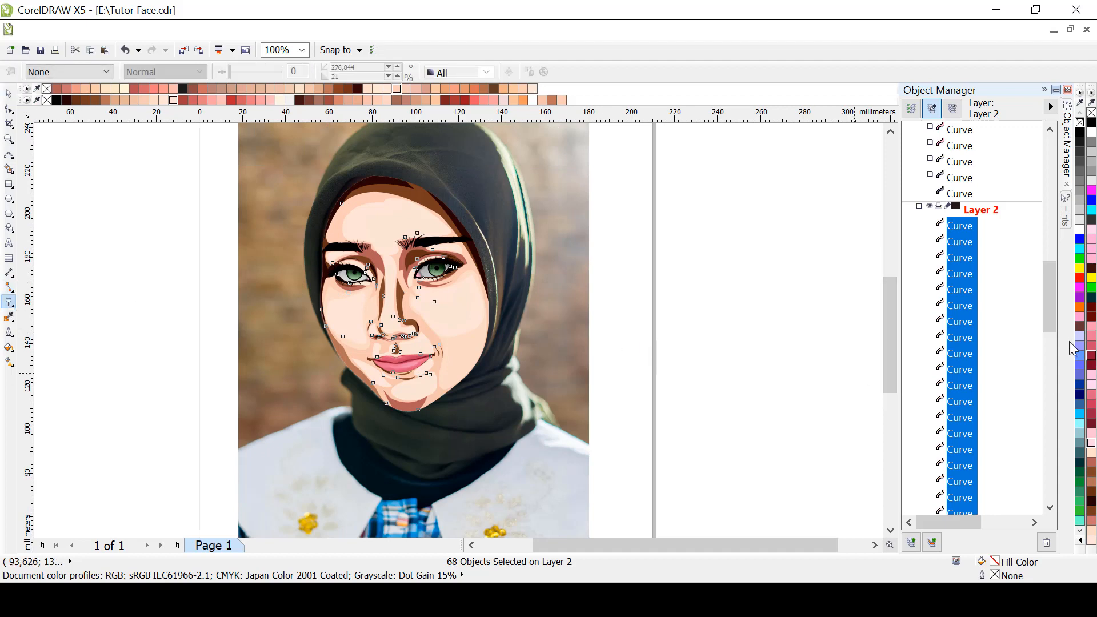
drag(1057, 325, 1058, 488)
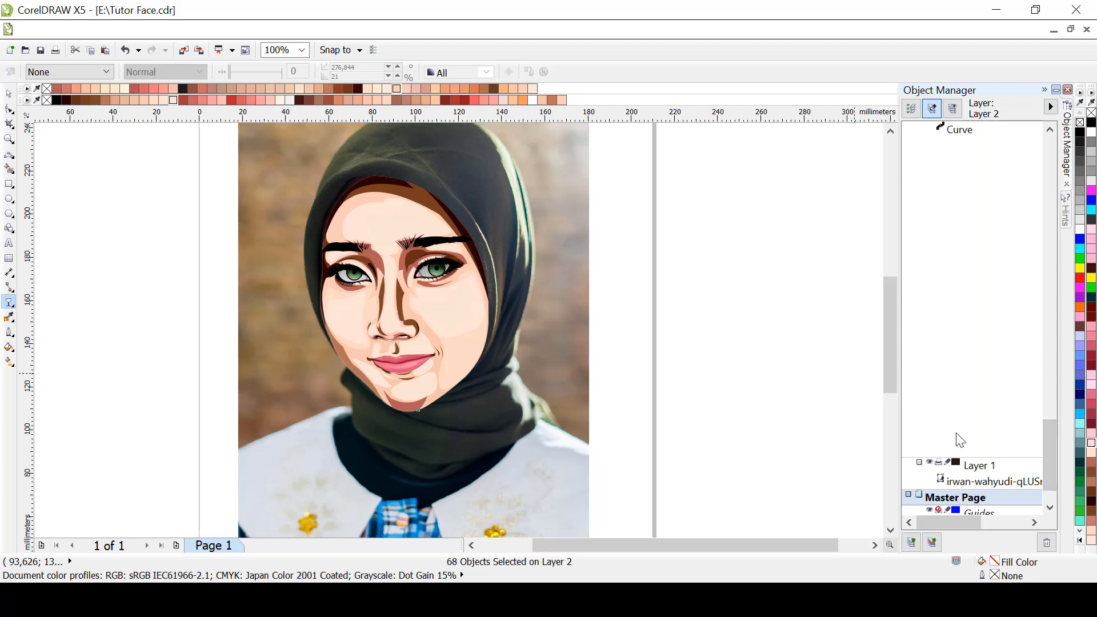
click(956, 433)
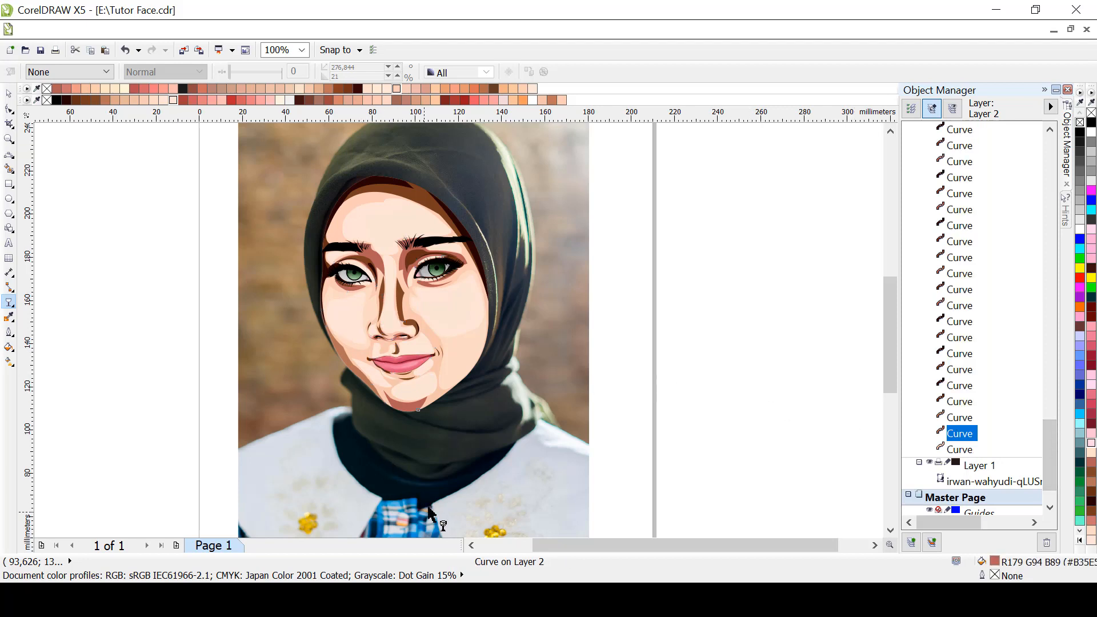
drag(428, 508, 407, 384)
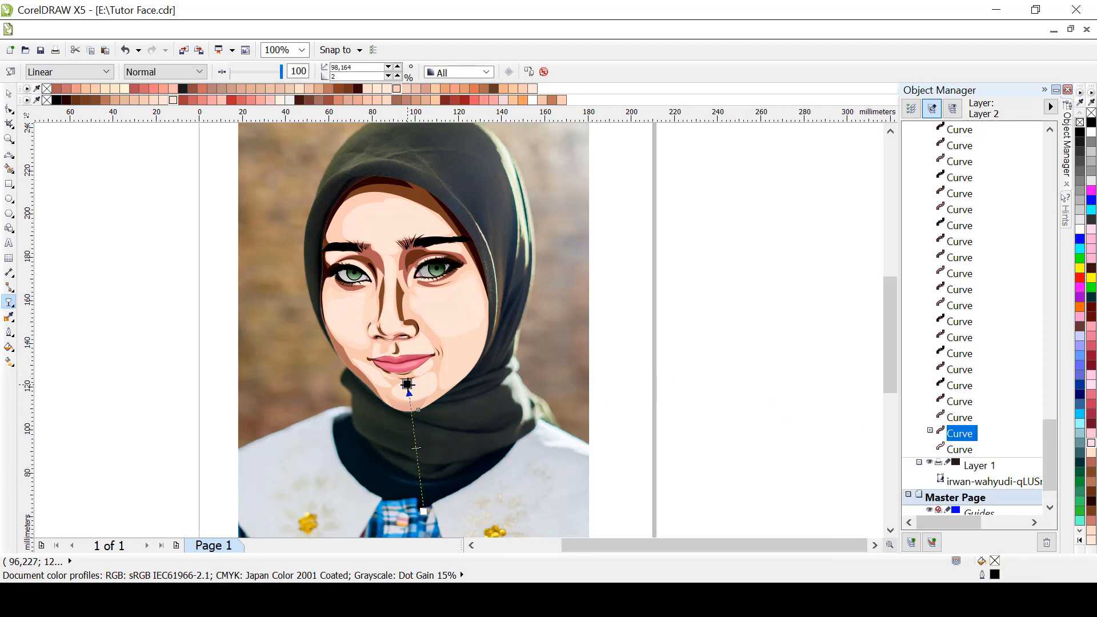
Shorten the chin shadow's linear transparency from the neck to the chin, and fade the left jaw shadow from outside the jaw toward the mouth
drag(417, 487, 423, 467)
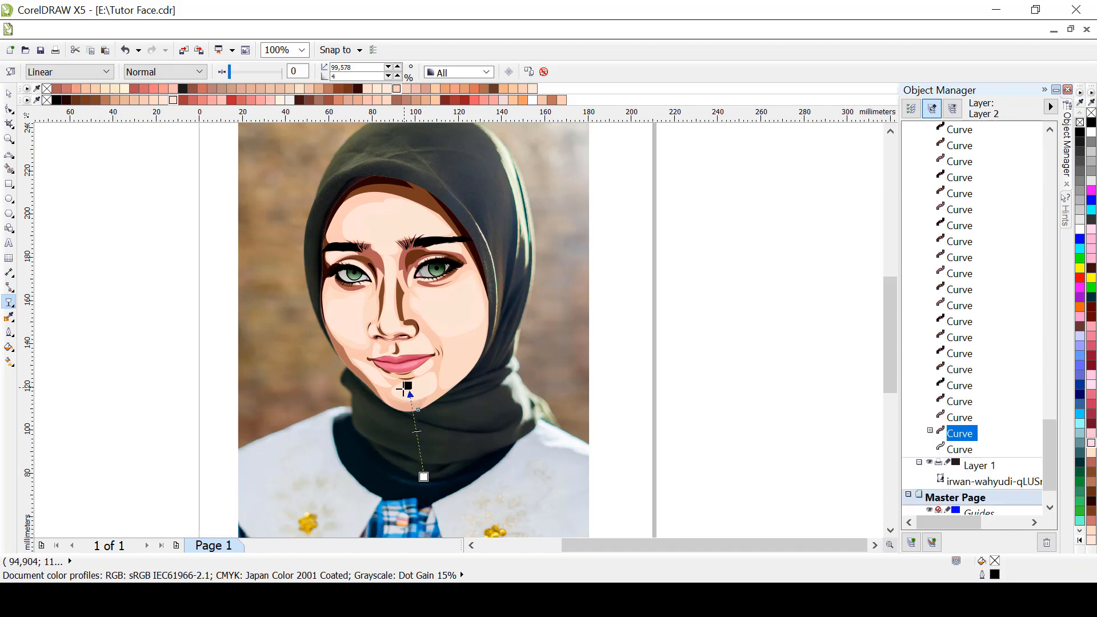
drag(408, 386, 402, 390)
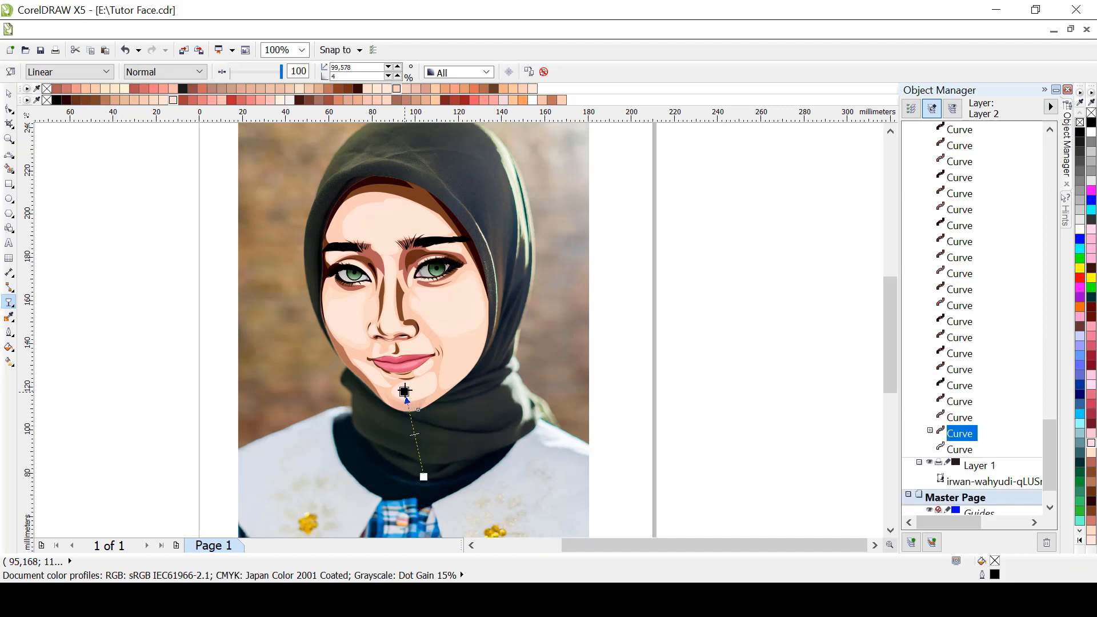
click(942, 418)
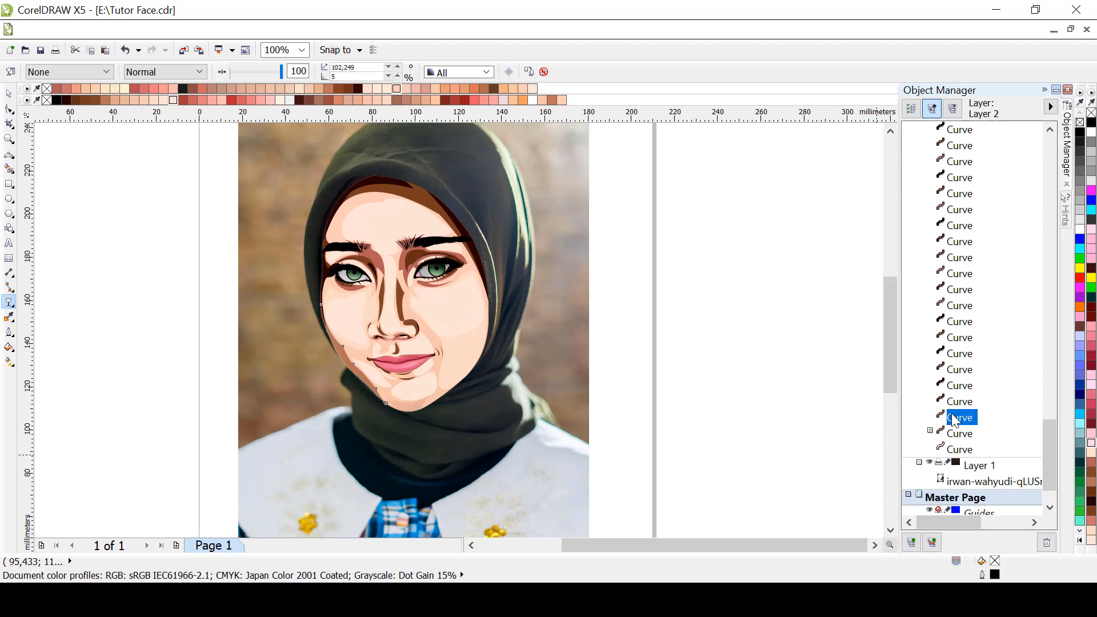
drag(318, 405, 375, 344)
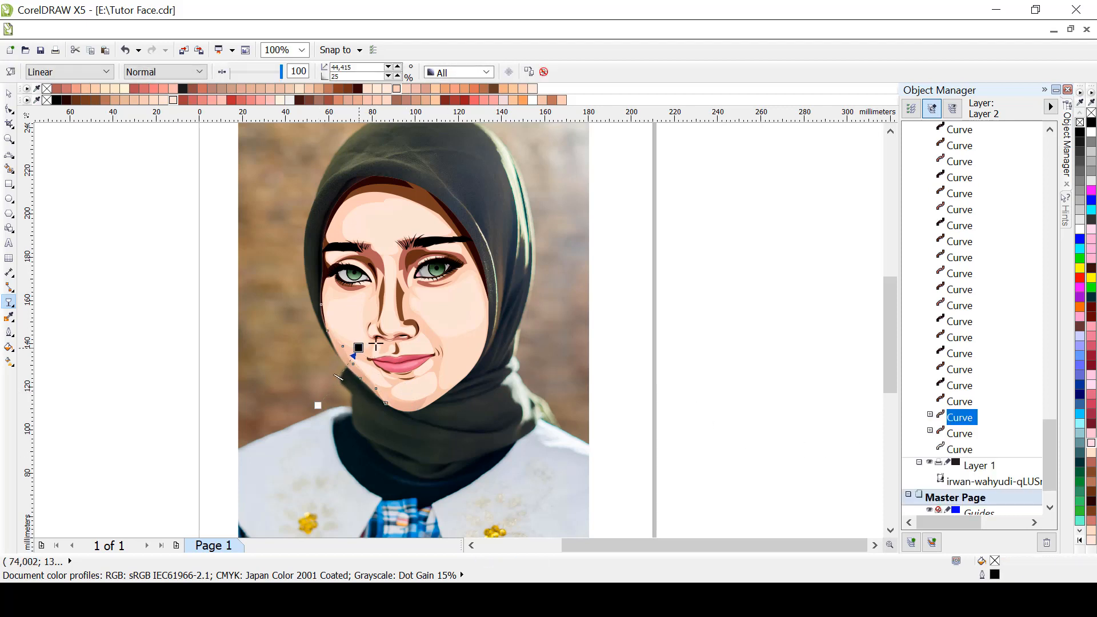
Apply linear transparencies to the two narrow shadow curves along the left edge of the face, including the dark R38 G2 B2 one
click(953, 401)
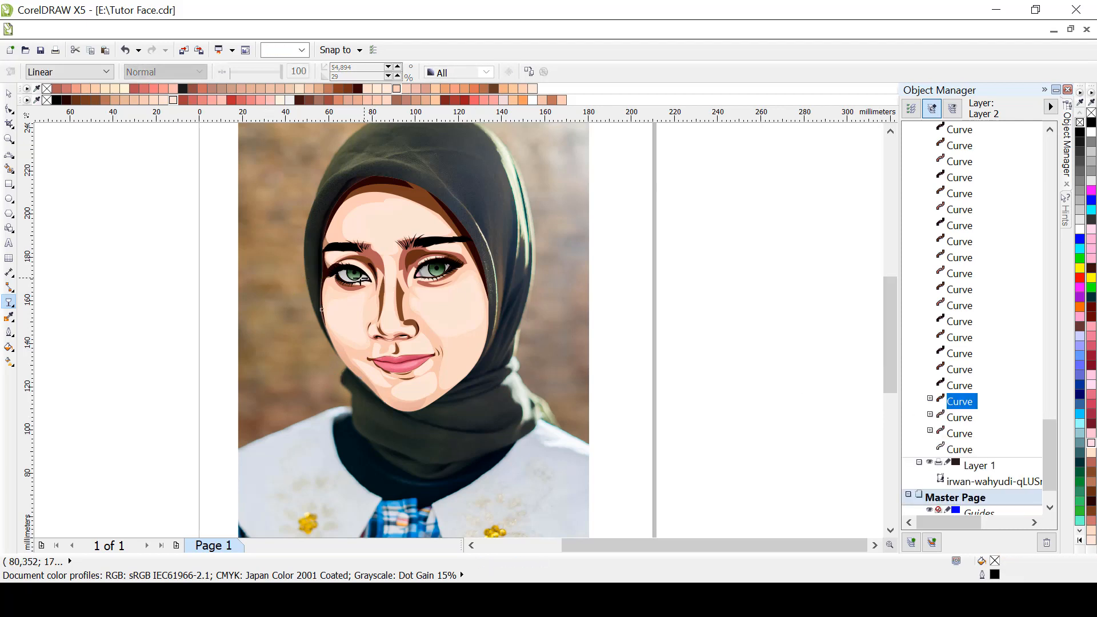
click(962, 386)
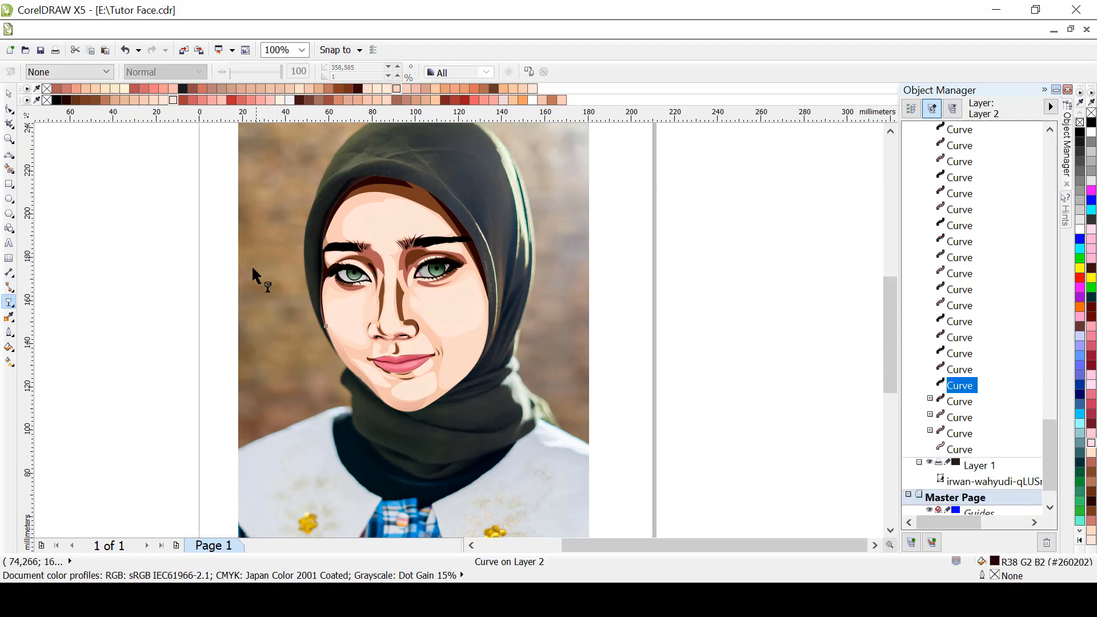
drag(363, 282, 346, 278)
Fade the R120 G62 B32 forehead shadow and the darker curve along the hijab edge with linear transparencies running down toward the left brow
click(957, 370)
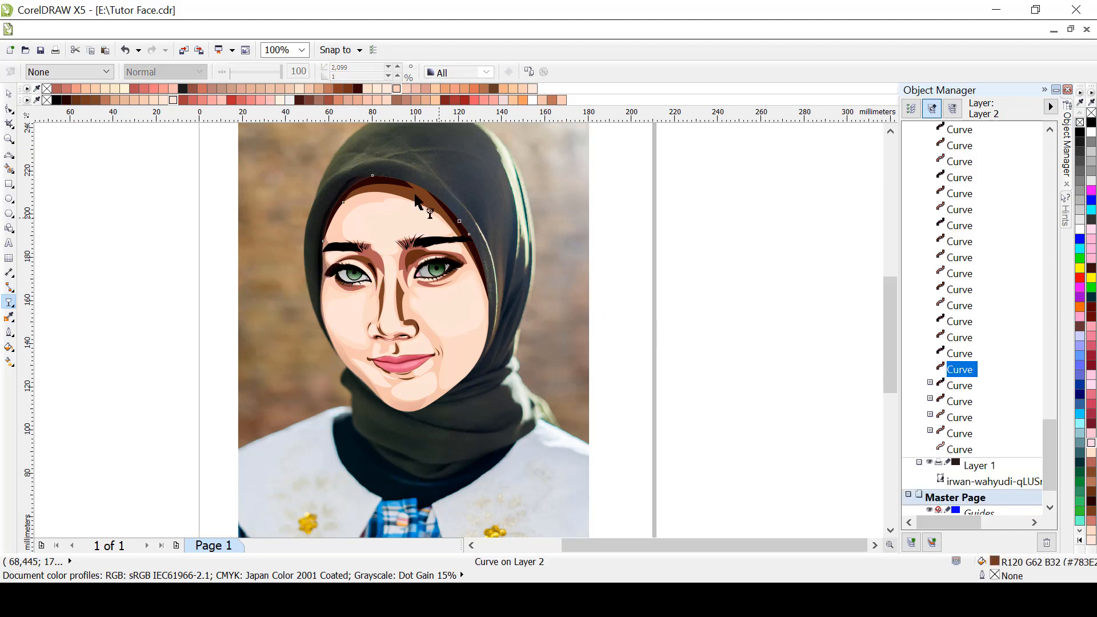
drag(351, 139, 363, 234)
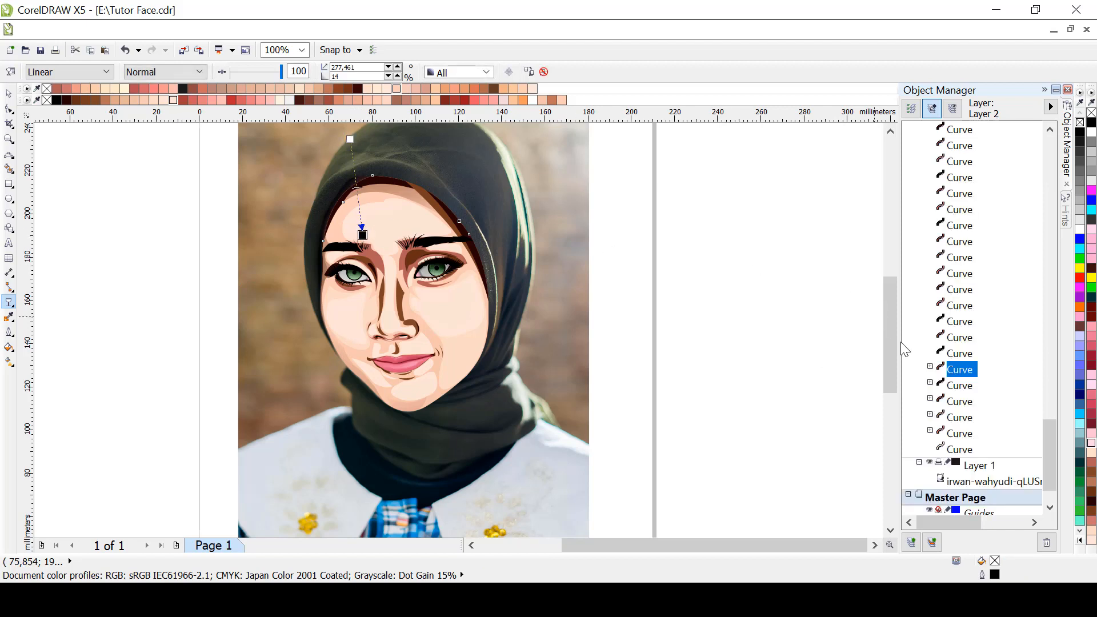
click(959, 354)
drag(253, 171, 379, 228)
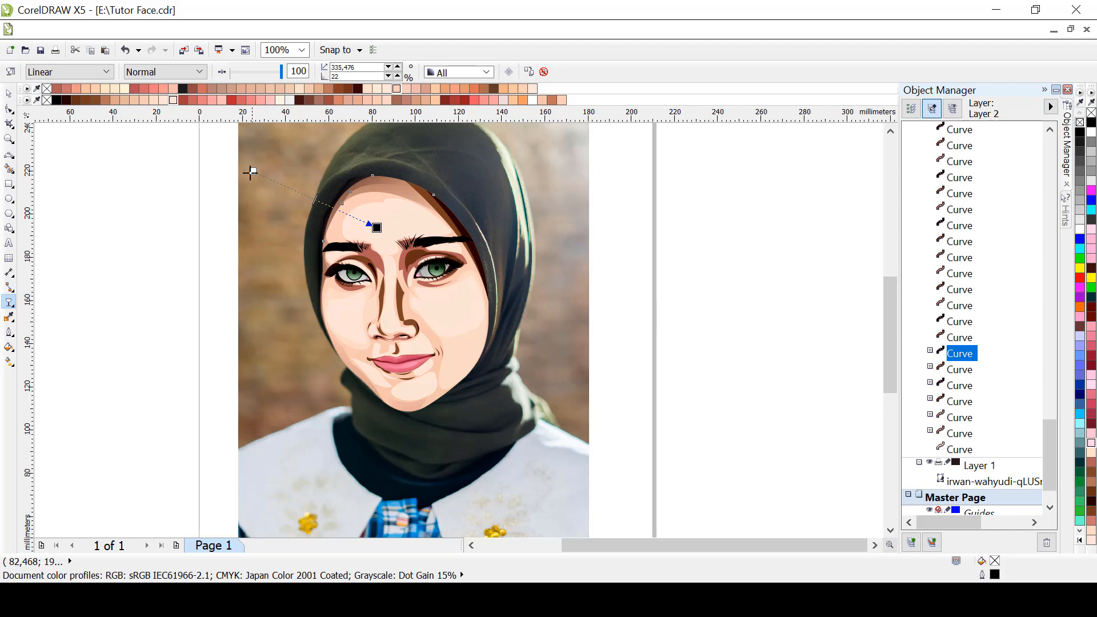
drag(250, 171, 281, 157)
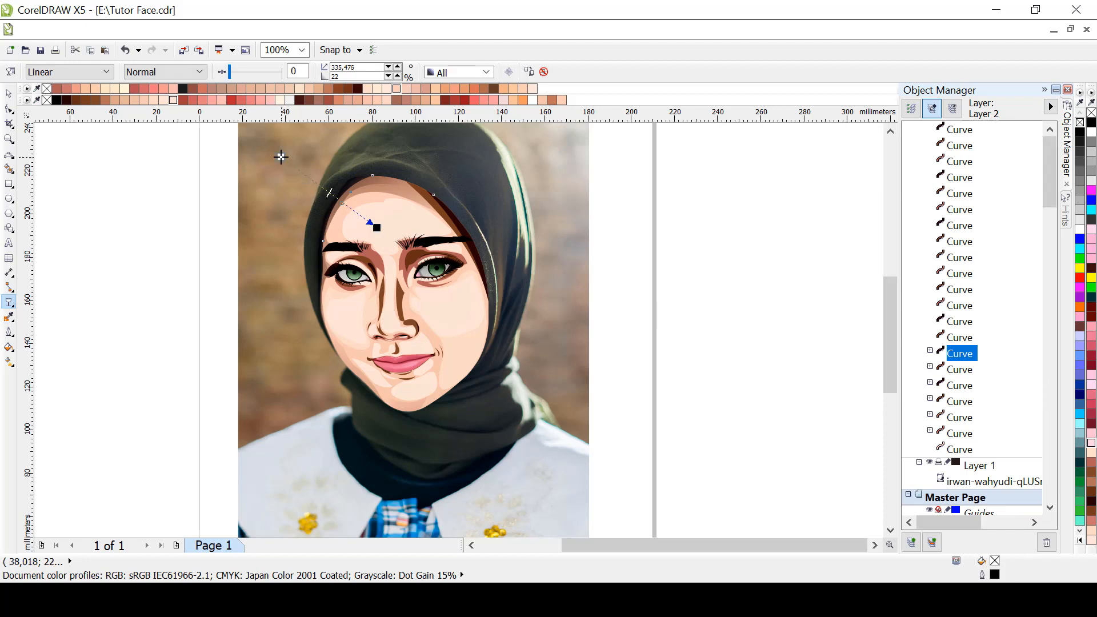
Soften the two shadow curves along the right temple with linear transparencies running from outside the face inward toward the brow area
click(960, 338)
drag(592, 201, 434, 273)
click(960, 321)
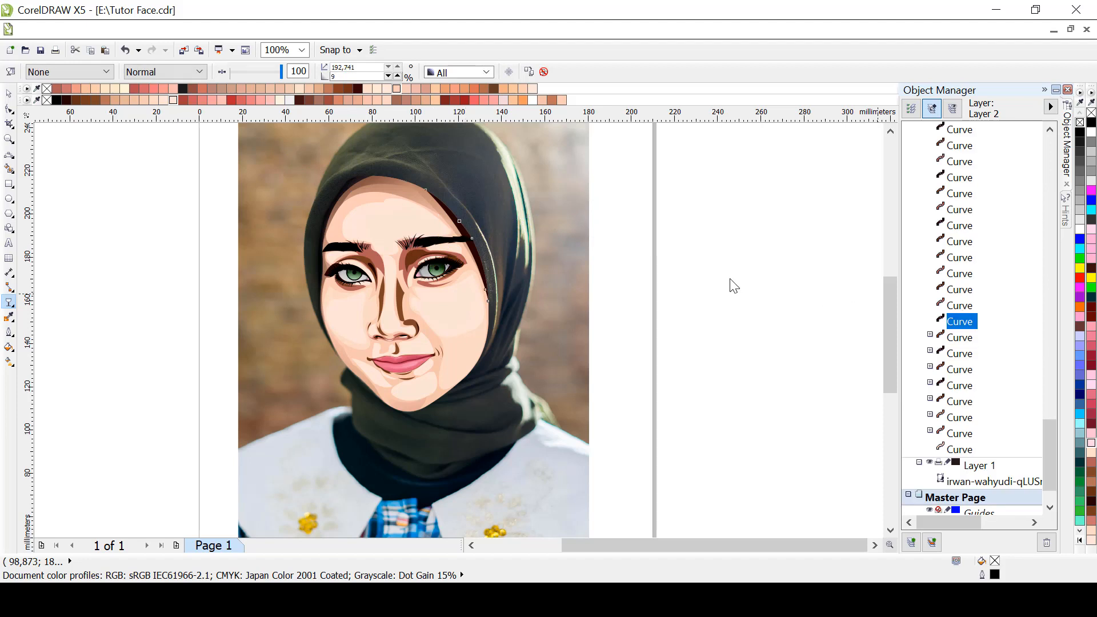
drag(564, 214, 437, 273)
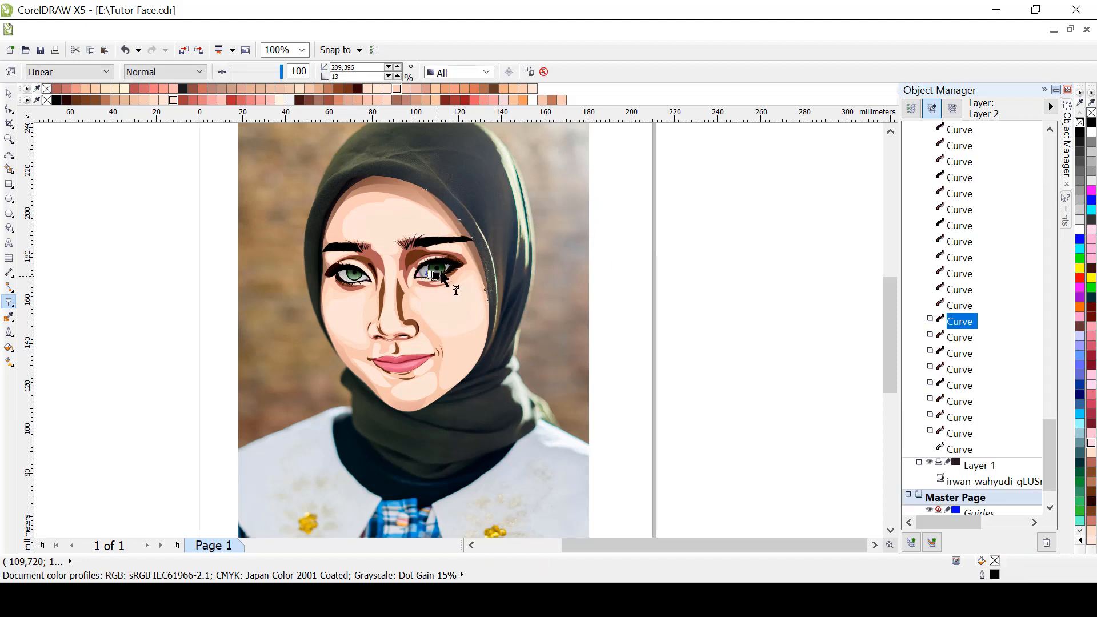
drag(541, 218, 425, 234)
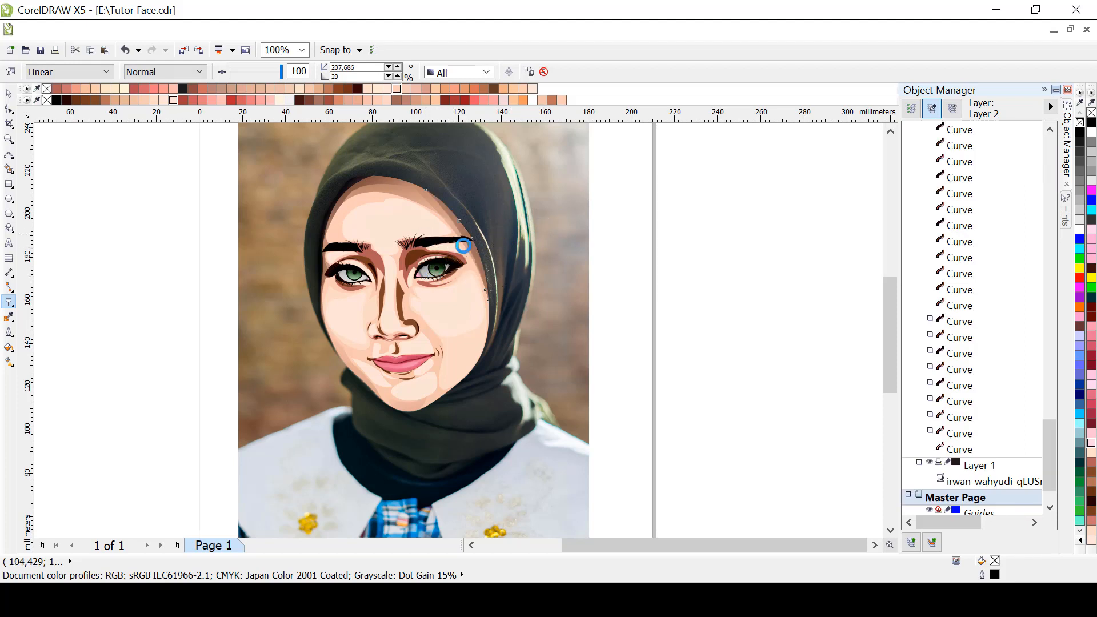
drag(541, 264, 421, 234)
drag(537, 263, 549, 254)
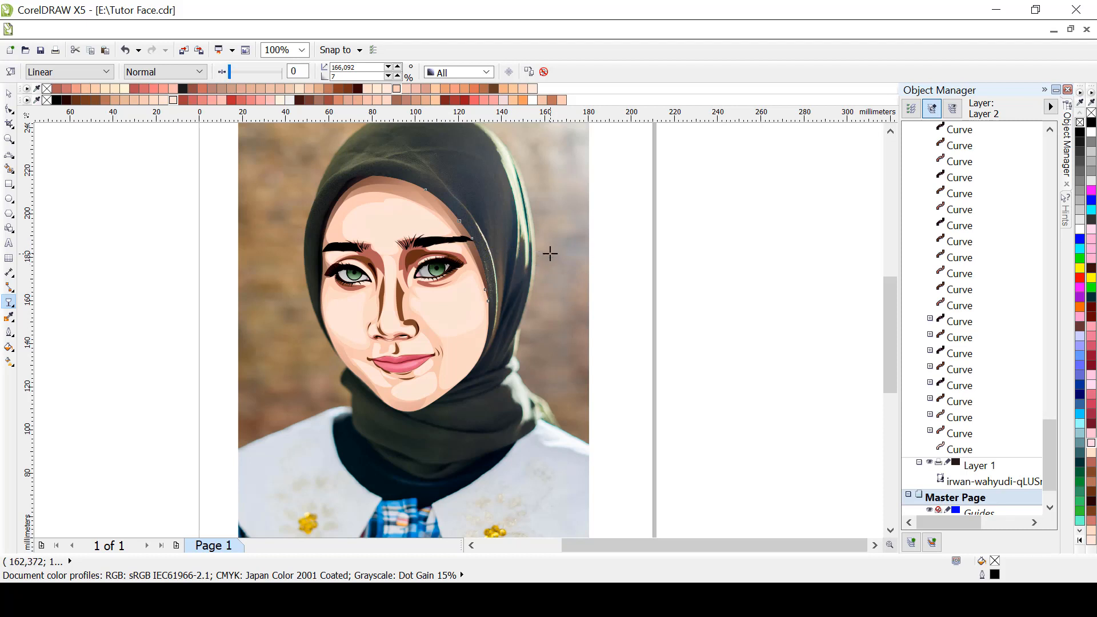
Apply a linear transparency to the R179 G94 B89 shadow around the right-hand eye, running from beside the lower cheek up to the left brow
click(961, 307)
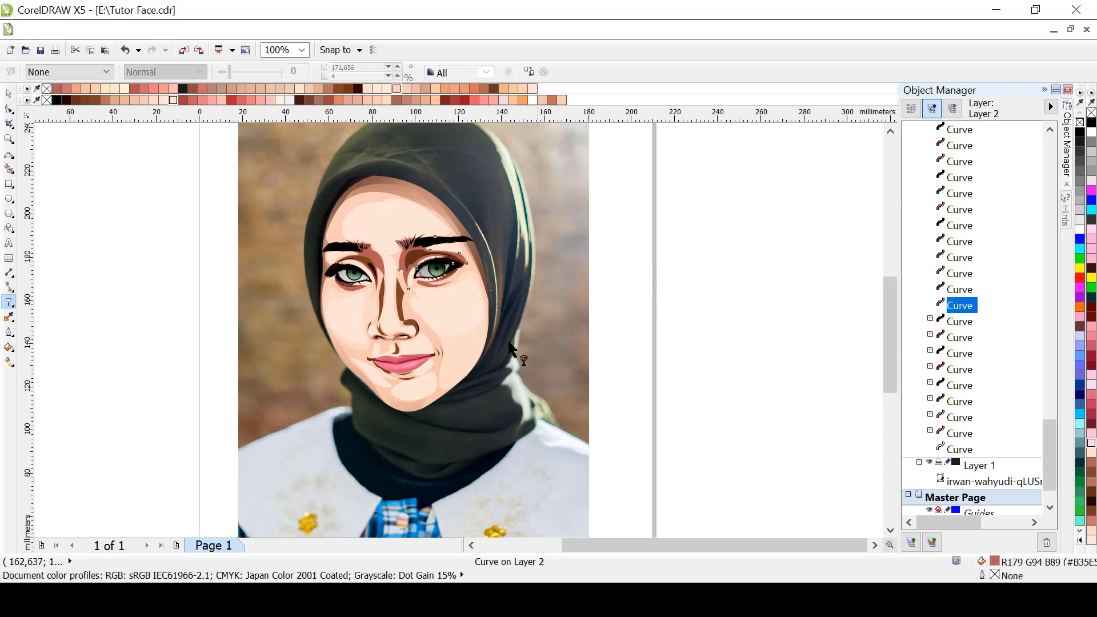
drag(526, 355, 372, 234)
drag(293, 210, 456, 292)
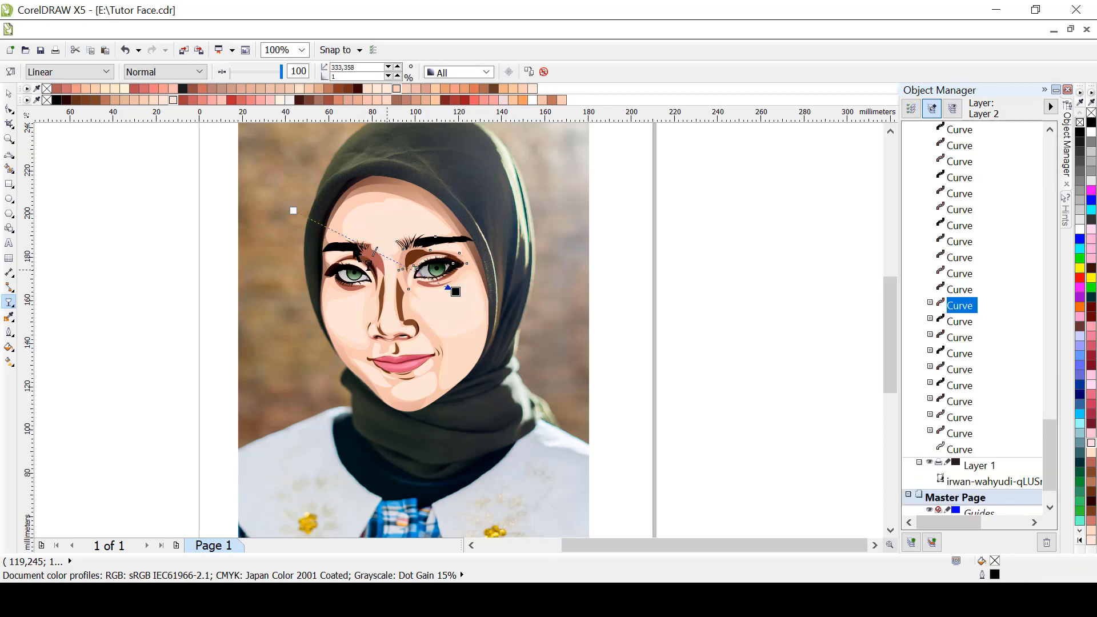
drag(531, 338, 377, 247)
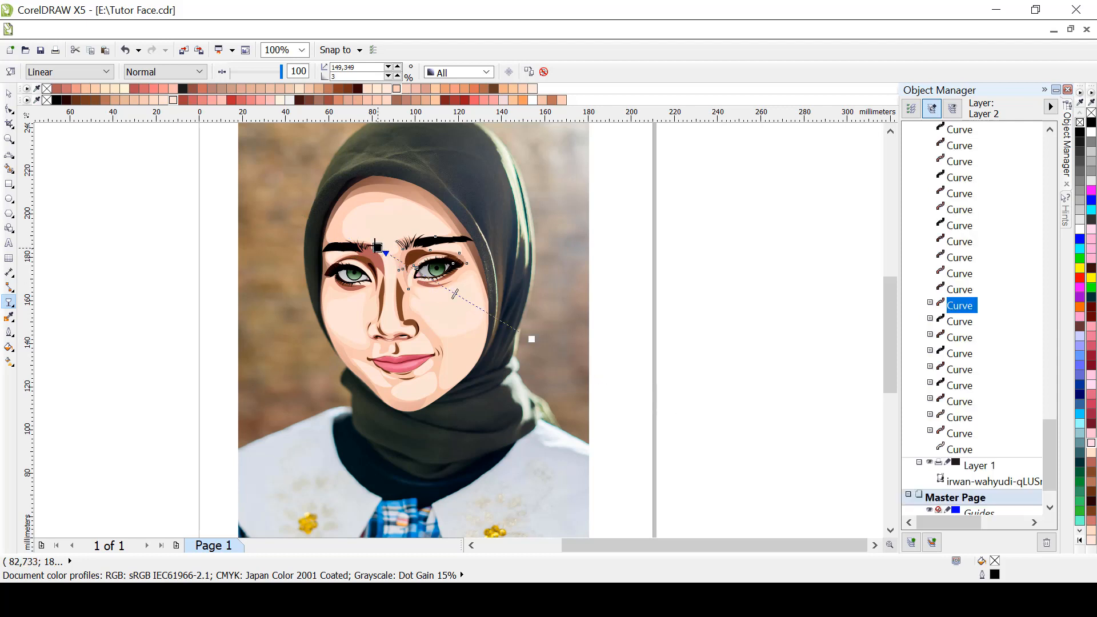
Fade the right-hand eye's R102 G48 B20 shadow from the jaw up past the inner brow, and its R179 G94 B89 shadow from left to right
click(960, 290)
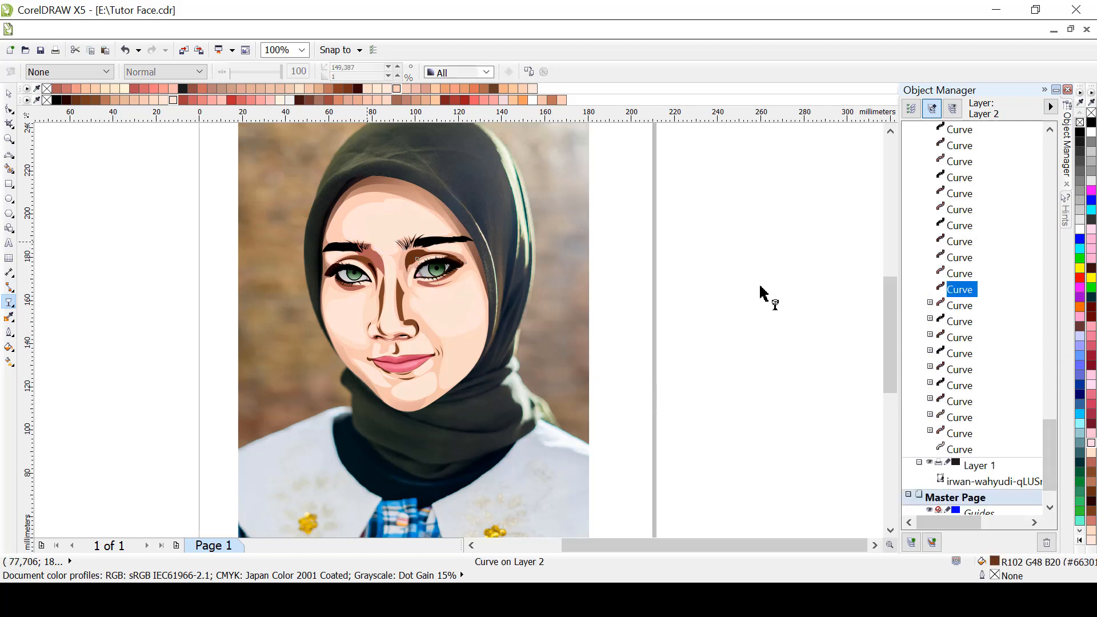
drag(488, 369, 445, 251)
drag(421, 226, 490, 367)
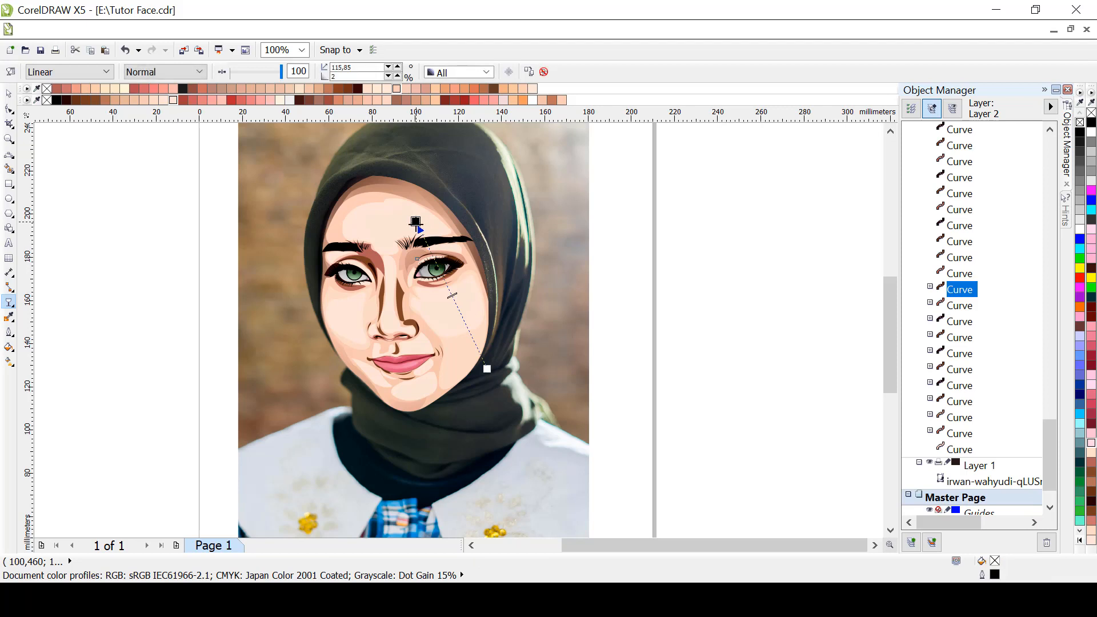
click(958, 274)
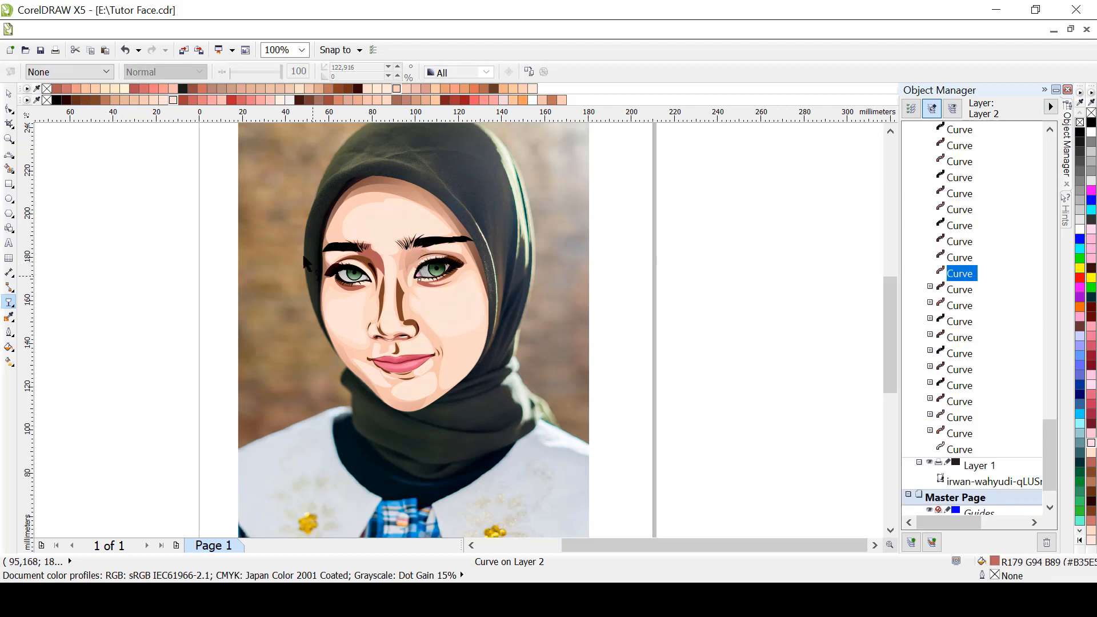
drag(303, 258, 455, 292)
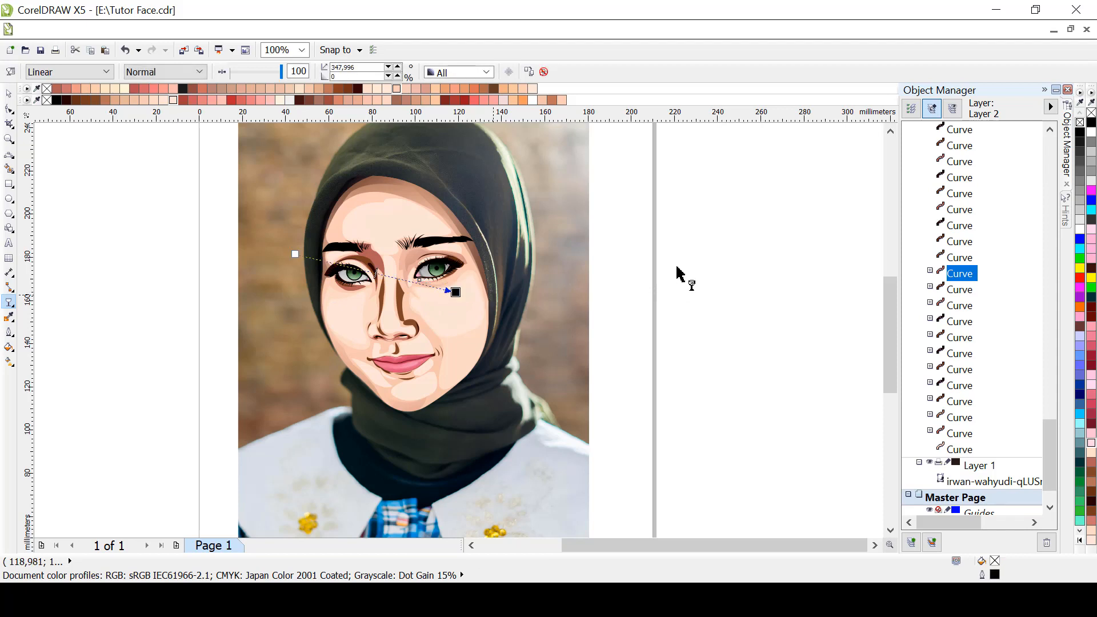
Apply linear transparencies to the remaining brown and dark shadow curves at the right-hand eye, fading the dark ones upward from the cheek
click(955, 258)
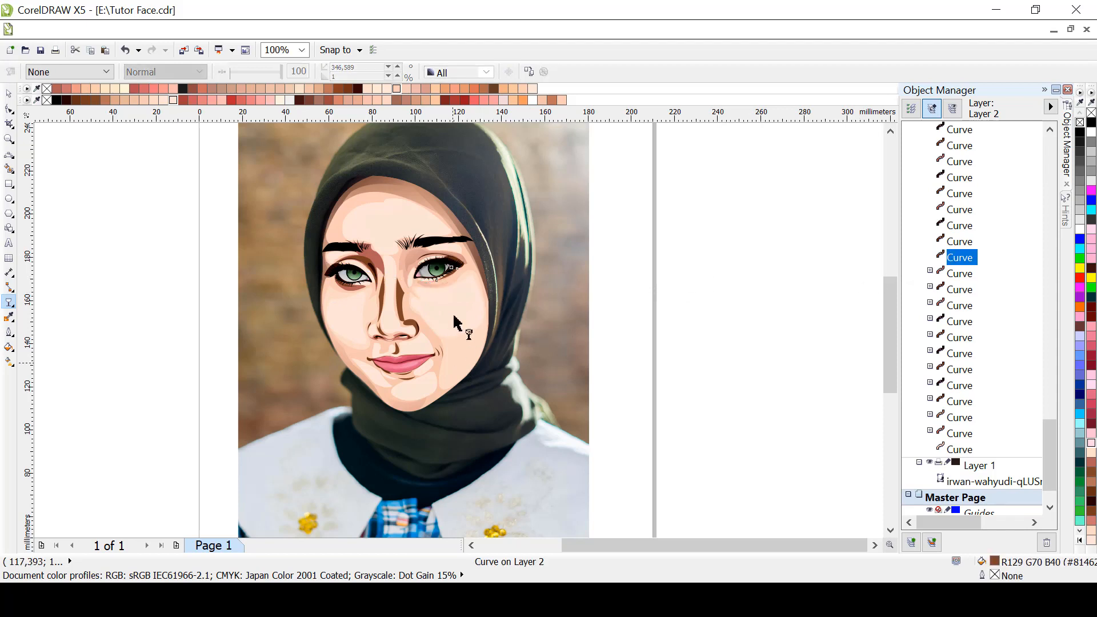
drag(410, 248, 433, 227)
click(958, 241)
drag(456, 383, 437, 244)
click(953, 226)
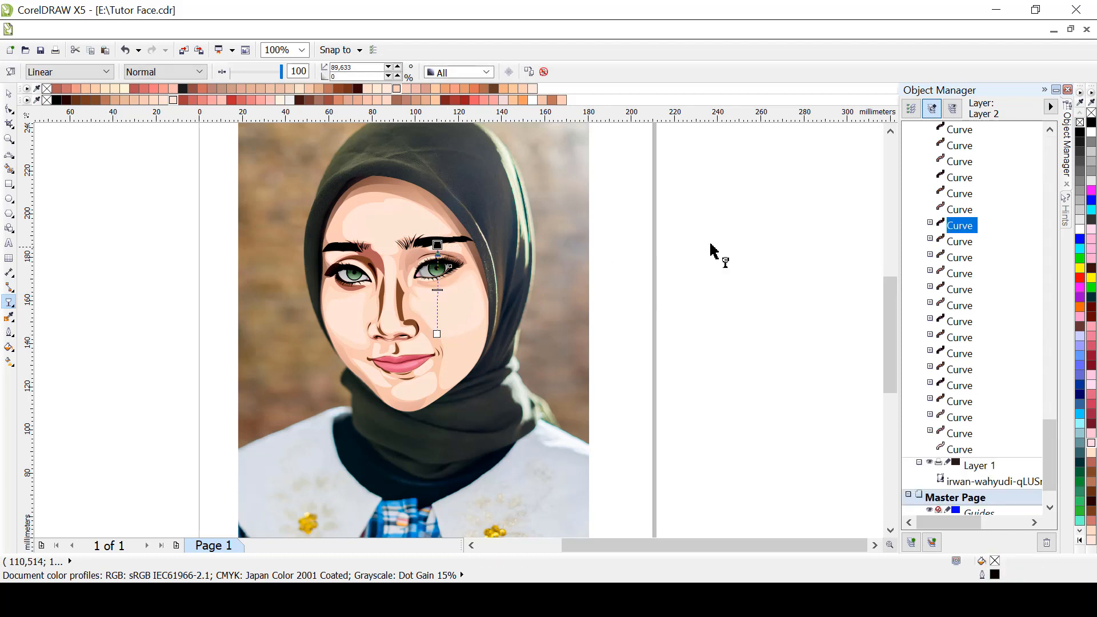
Fade the reddish shadow curves around the left-hand eye with linear transparencies running from outside the cheek up to the inner brow
click(953, 209)
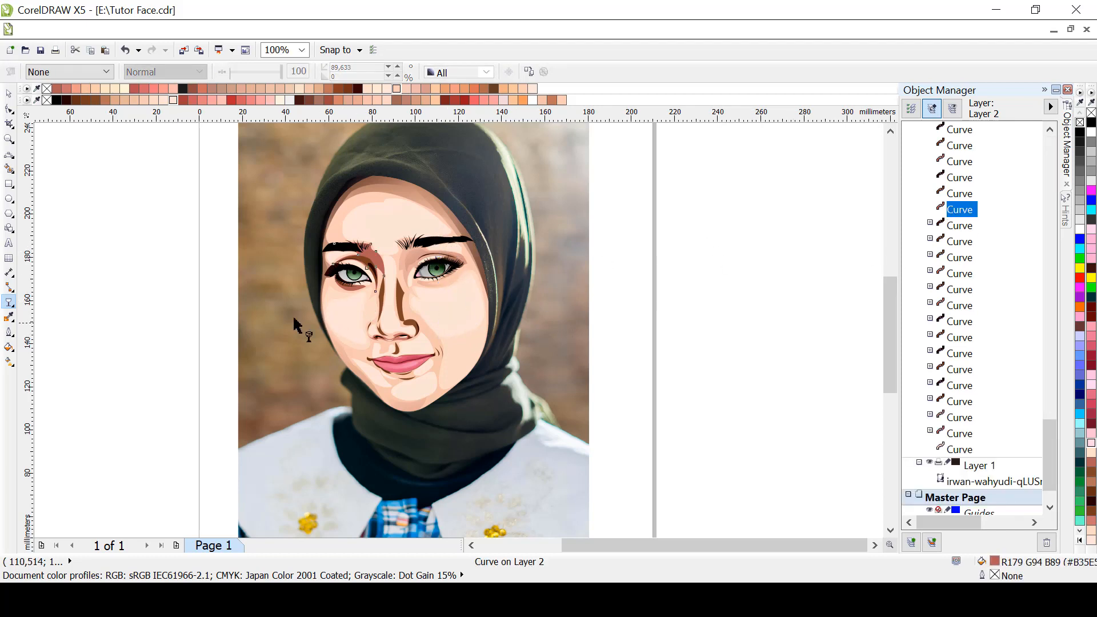
drag(293, 318, 386, 240)
drag(243, 339, 378, 250)
click(962, 194)
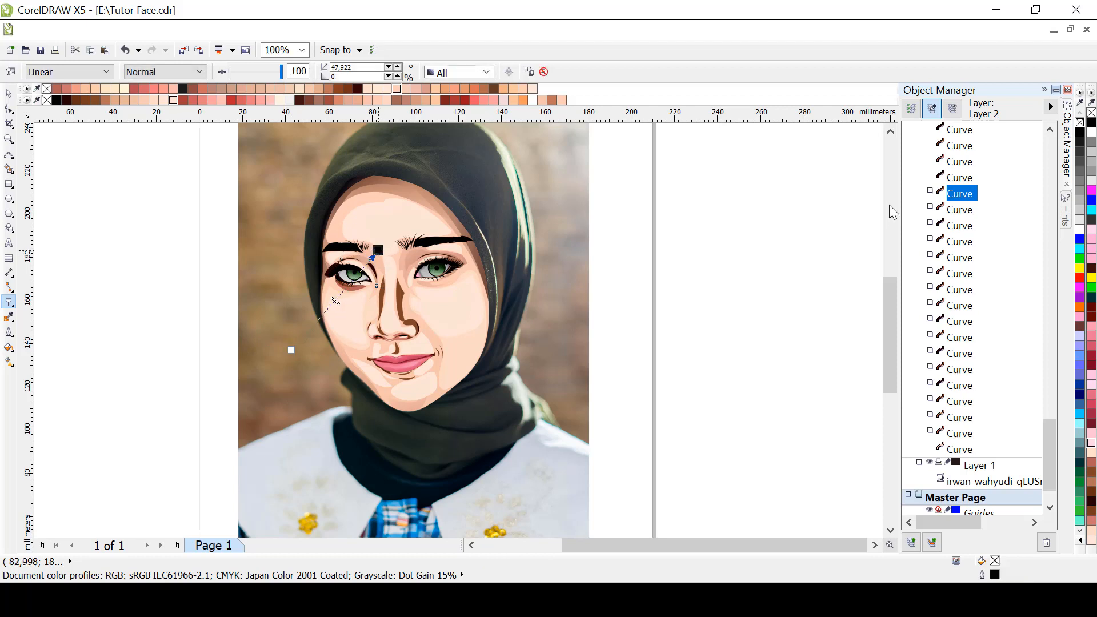
Apply a linear transparency to the dark shadow between the left-hand eye and nose bridge, running from the mouth up to the inner brow
click(960, 178)
drag(325, 350, 384, 252)
drag(409, 376, 370, 251)
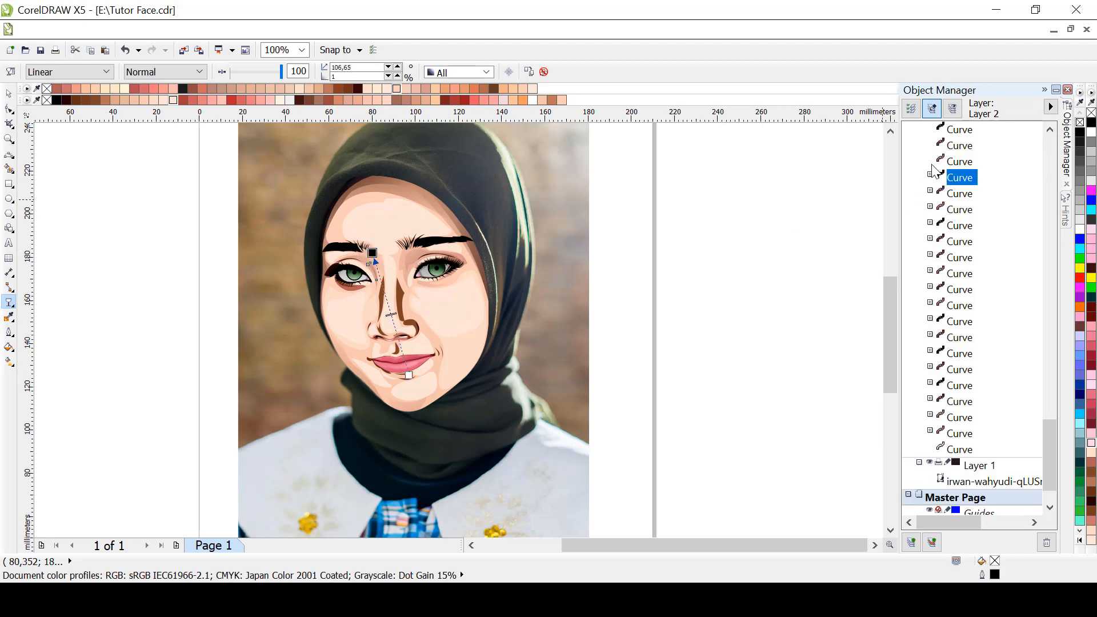
Soften the last three shadow curves around the left-hand eye with linear transparencies, running leftward, rightward and upward from the cheek respectively
click(959, 162)
drag(475, 238, 325, 308)
click(960, 146)
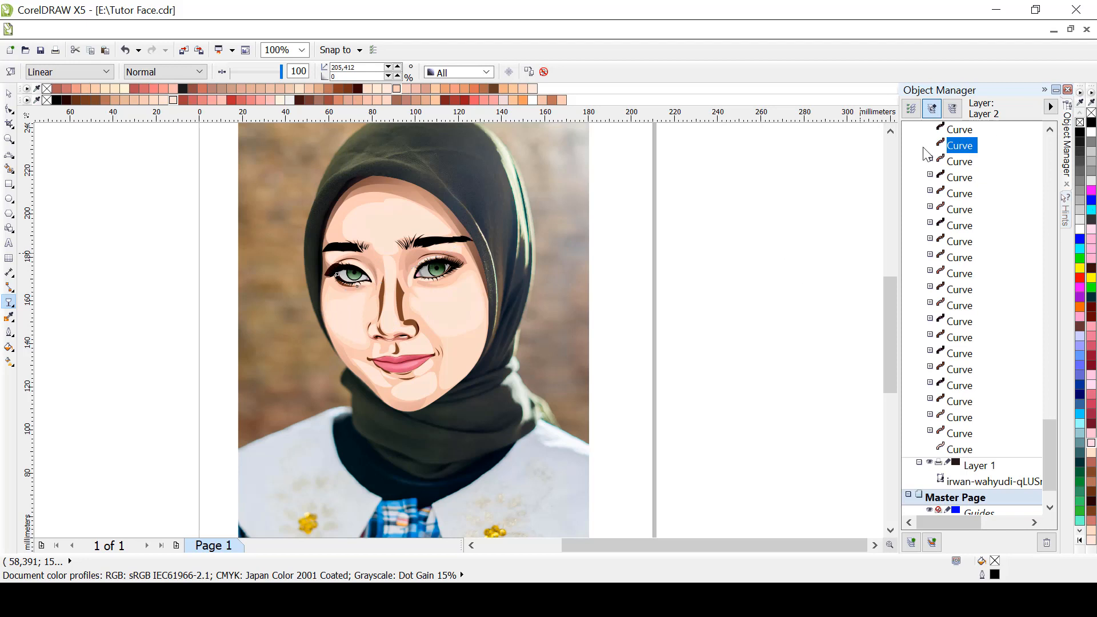
drag(233, 246, 381, 293)
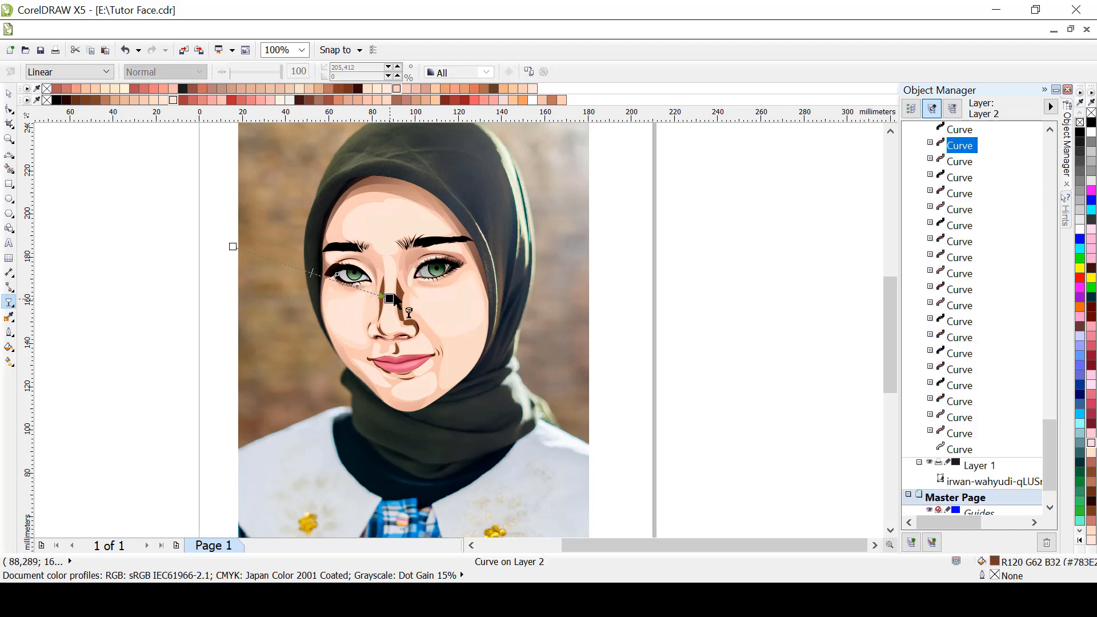
click(960, 131)
drag(359, 345, 331, 247)
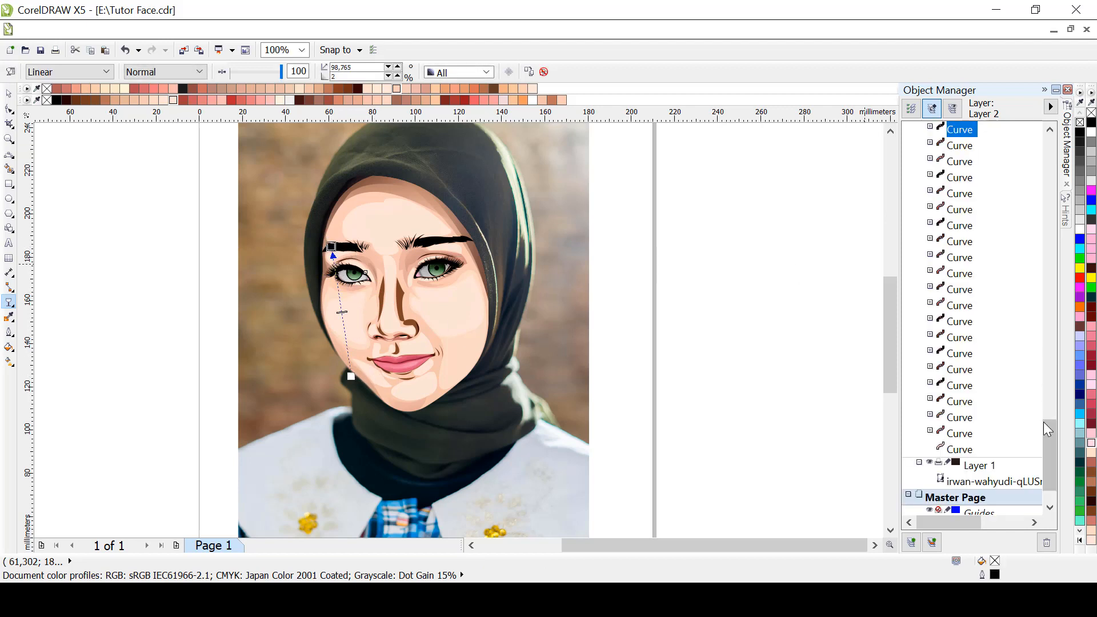
Apply a linear transparency to the R129 G70 B40 shadow on the right side of the nose bridge, running from the lower cheek up to the bridge
drag(1044, 424, 1045, 380)
click(950, 353)
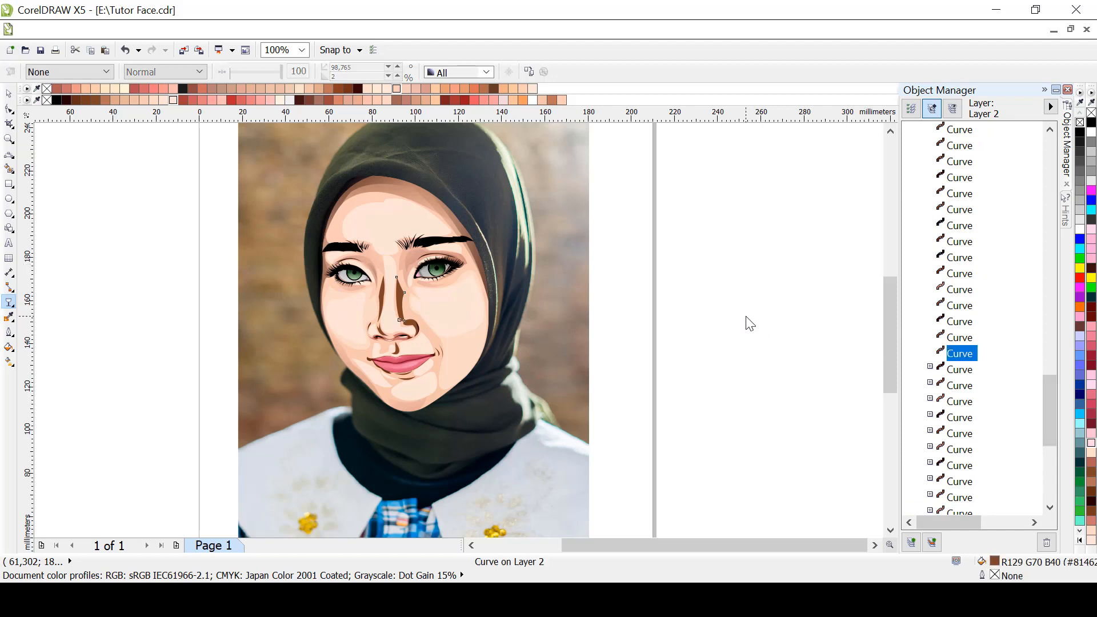
drag(453, 332, 393, 266)
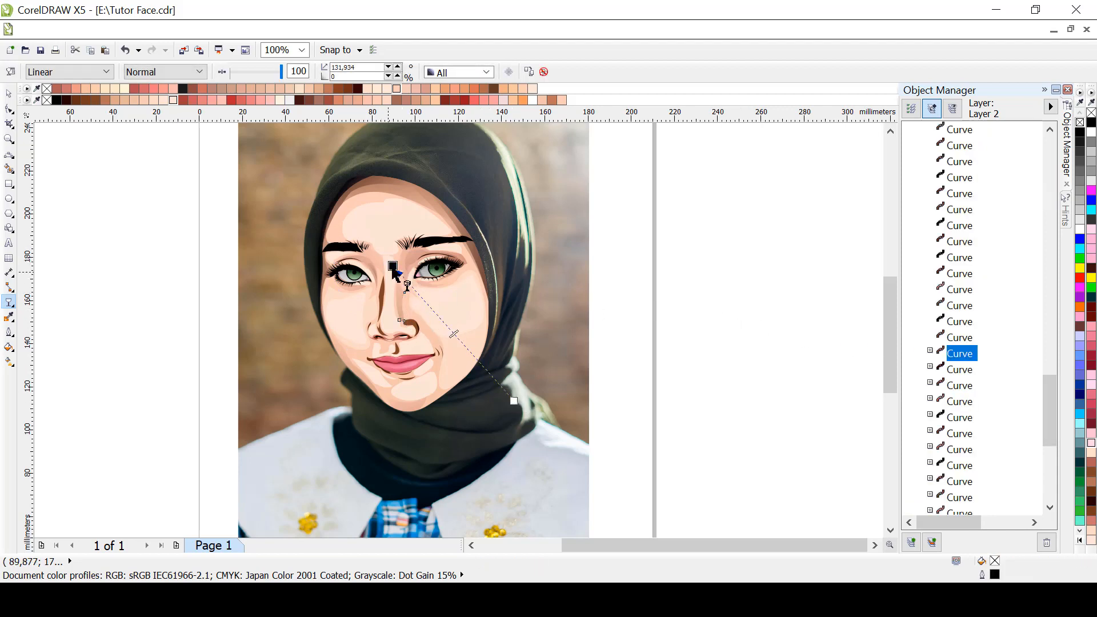
drag(393, 266, 387, 280)
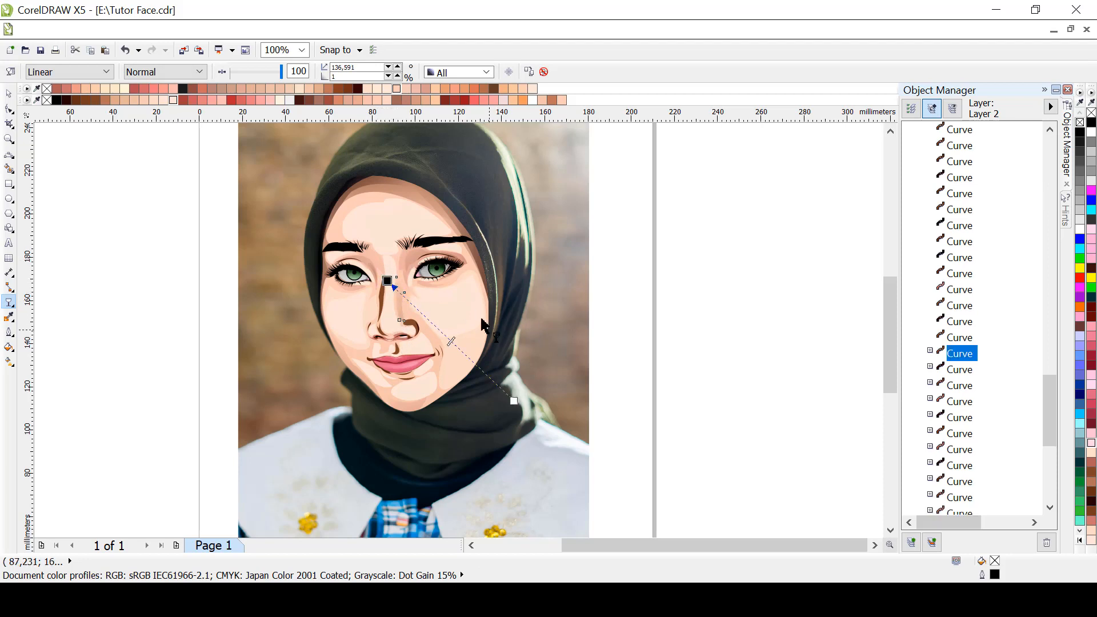
Fade the R129 G70 B40 and R38 G2 B2 curves of the right-hand nostril with linear transparencies, refining the brown one's start and end points
click(958, 338)
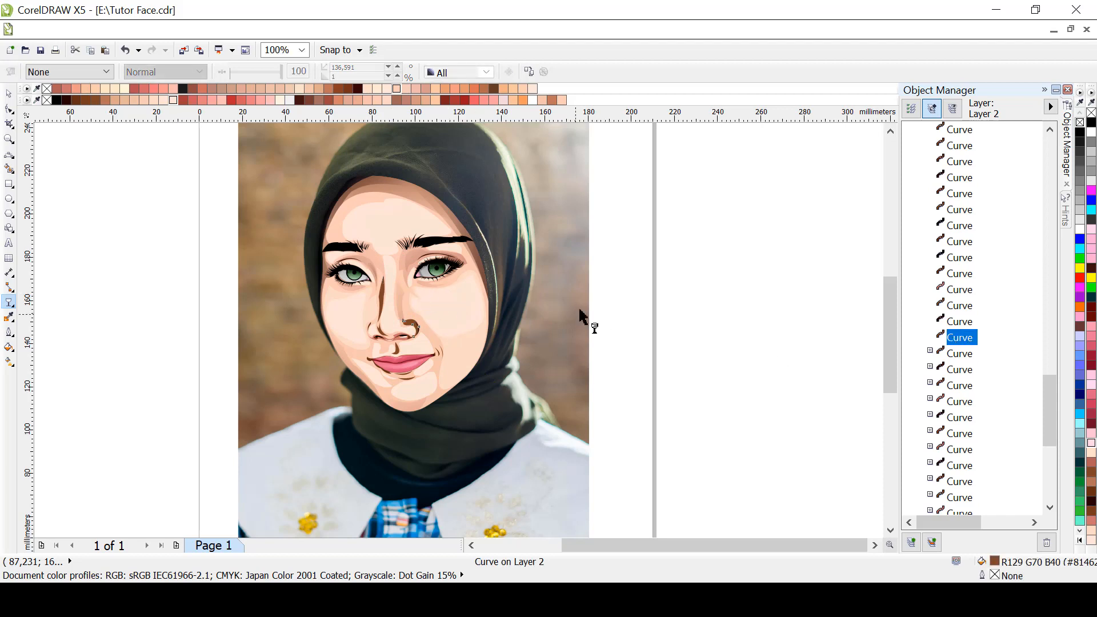
drag(426, 417, 403, 296)
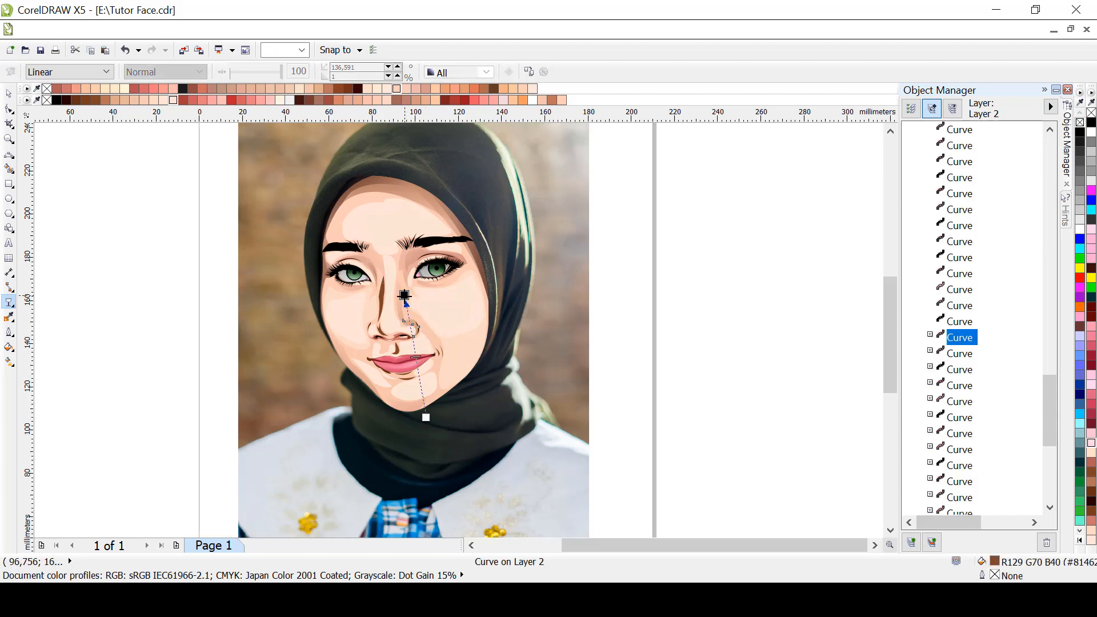
click(959, 321)
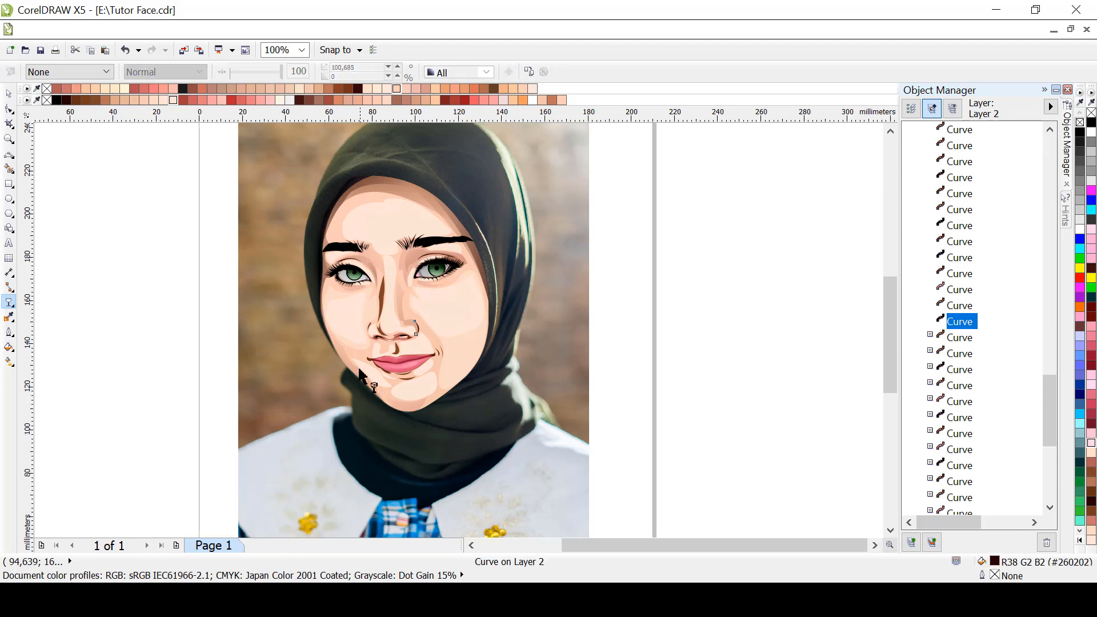
drag(354, 372, 480, 343)
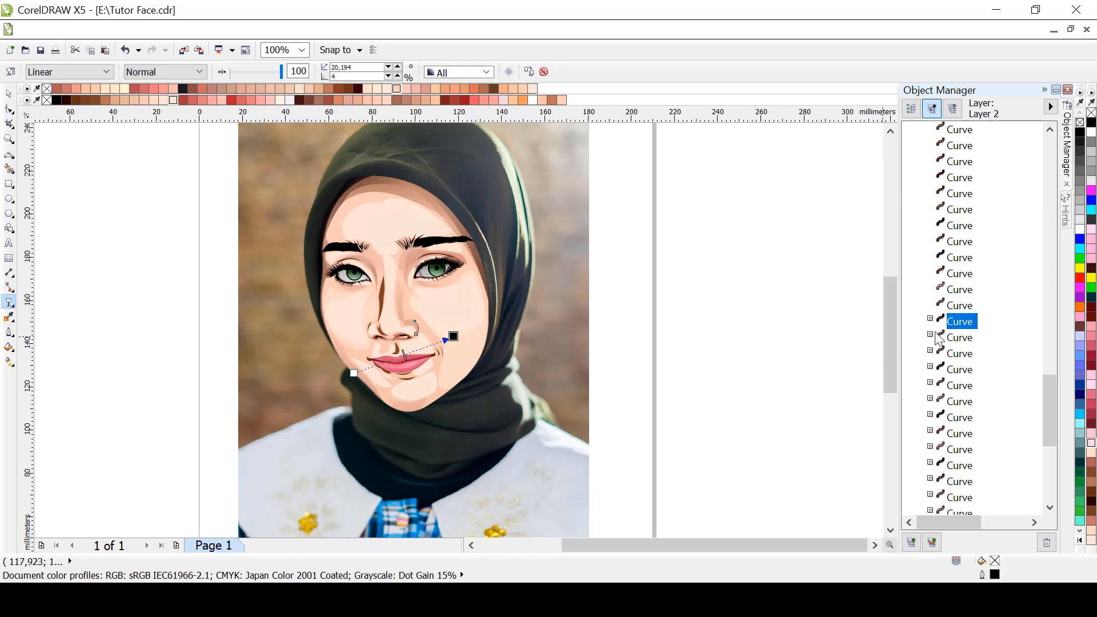
key(Tab)
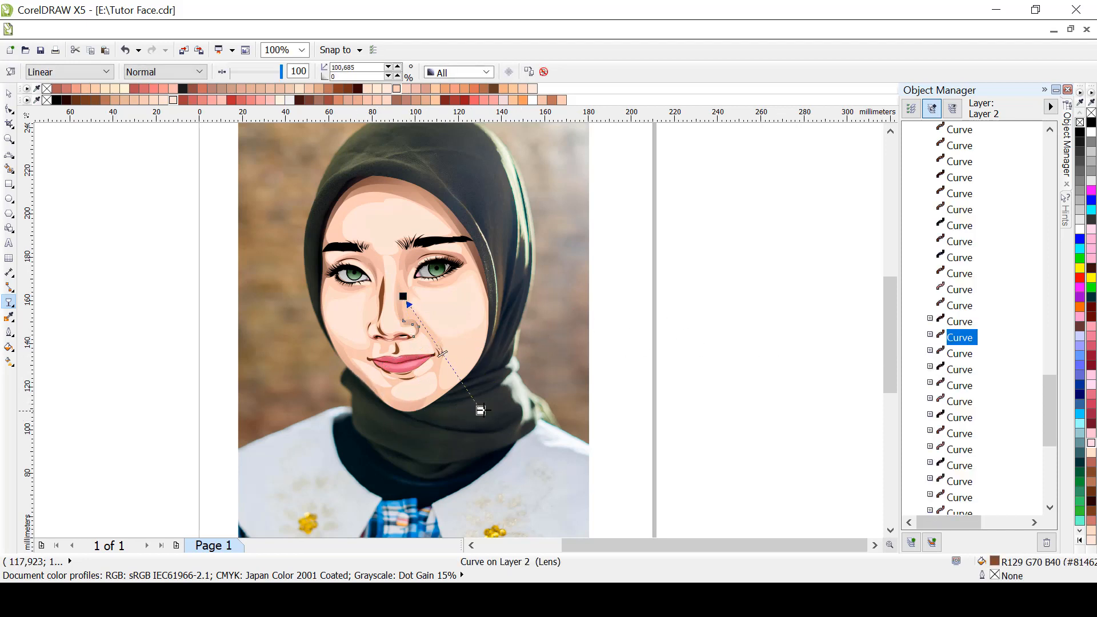
drag(482, 410, 495, 404)
drag(403, 297, 403, 309)
Soften the R129 G70 B40 shadow along the nose's left-hand side and the next curve with linear transparencies running upward from the jaw and chin
click(955, 306)
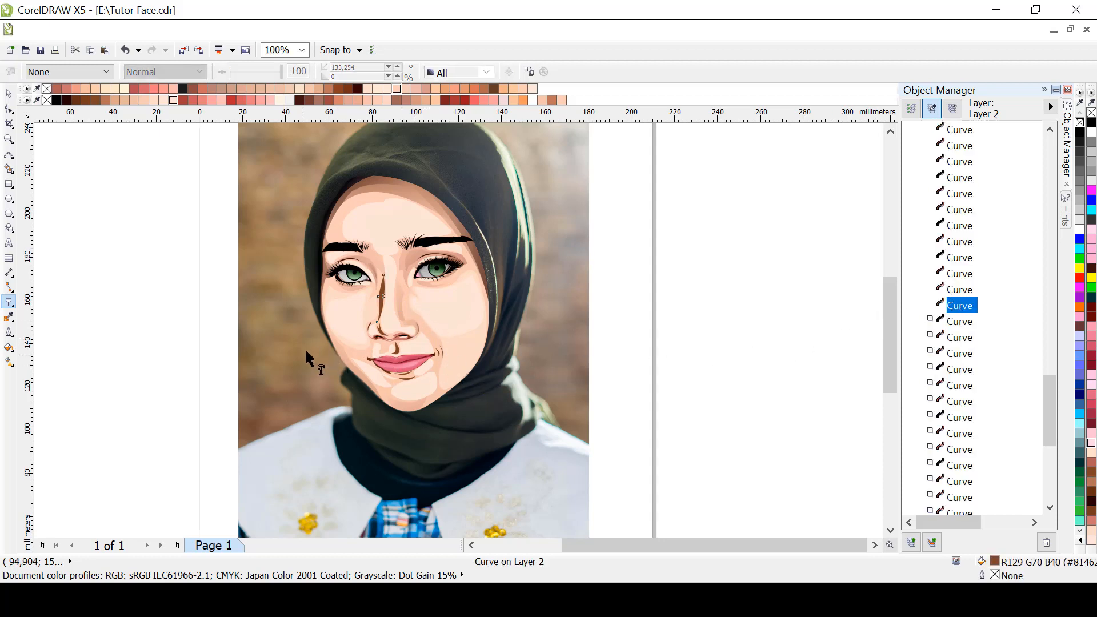
drag(395, 278, 310, 359)
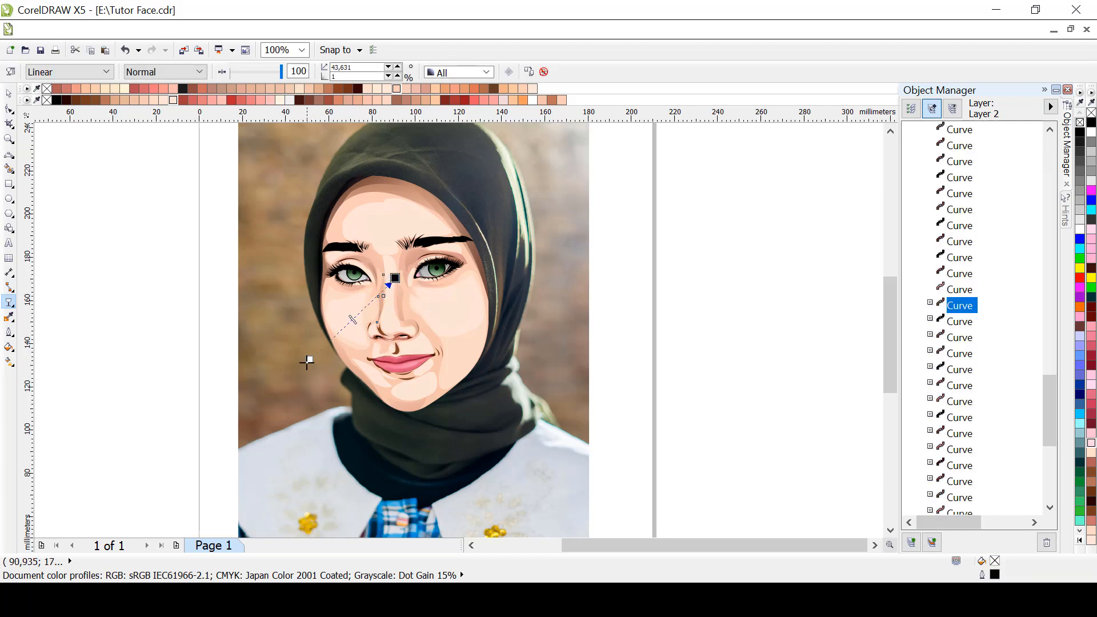
drag(307, 361, 336, 405)
click(962, 289)
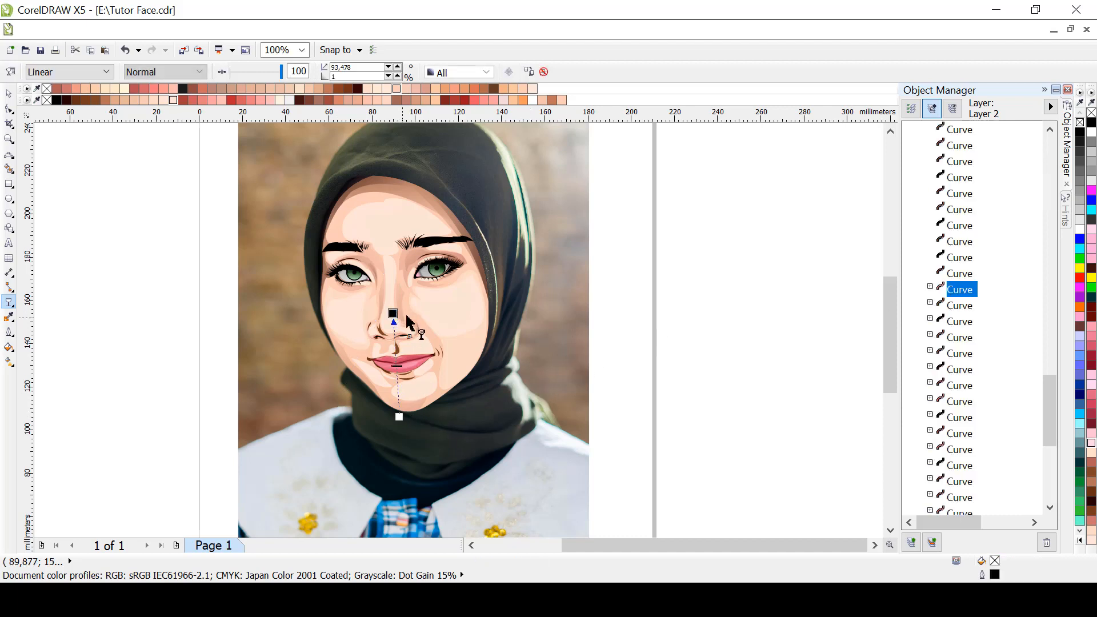
Fade two curves under the nose with linear transparencies, from the left-hand eye to the mouth and from the right-hand cheek to the left mouth corner
click(959, 274)
drag(364, 282, 414, 351)
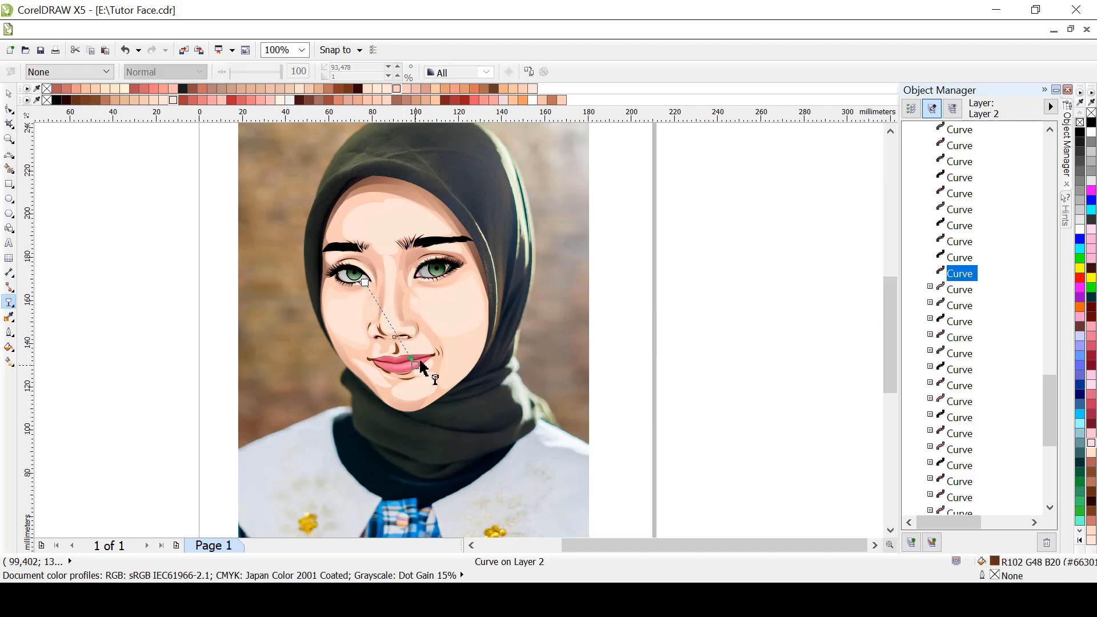
click(957, 242)
drag(427, 297, 378, 364)
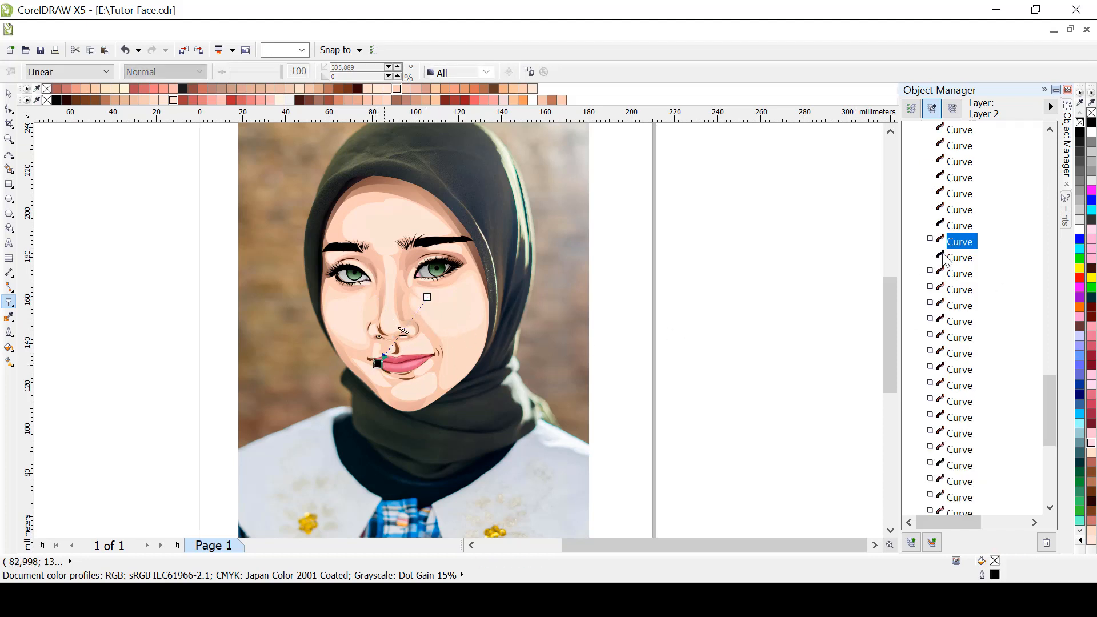
Soften the R129 G70 B40 shadow above the upper lip and the R102 G48 B20 lip line with linear transparencies running upward from the neck
click(957, 210)
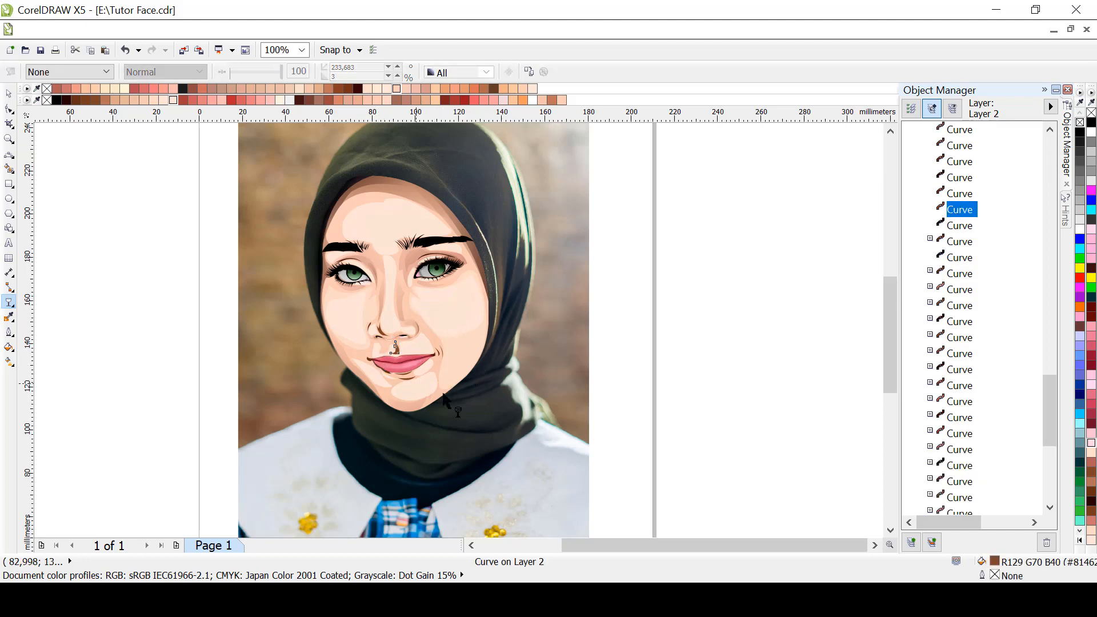
drag(416, 370, 375, 343)
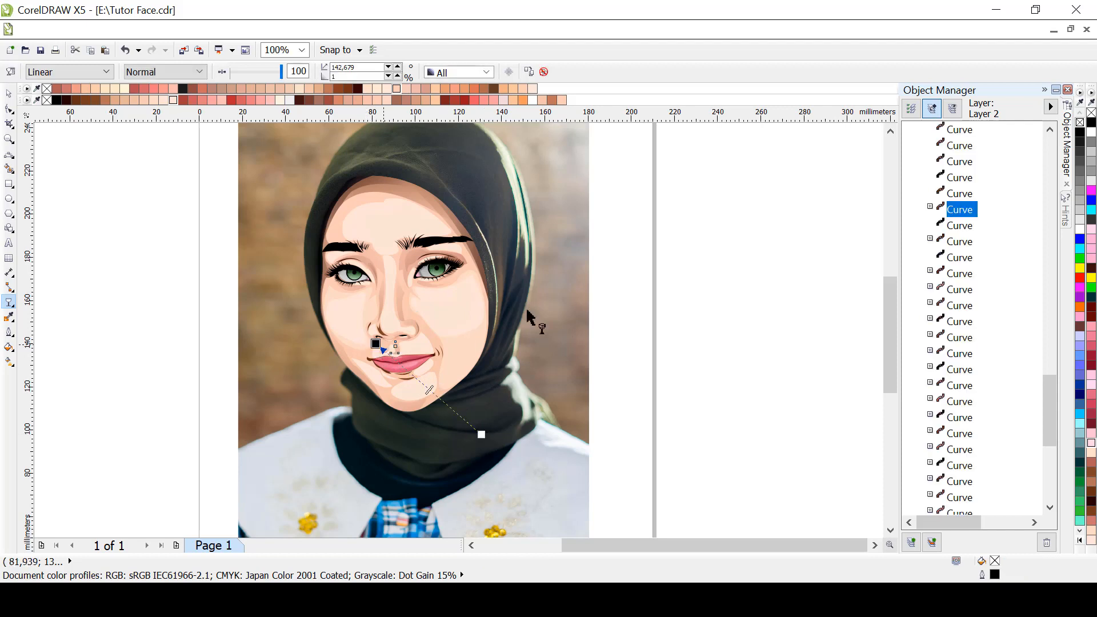
click(943, 194)
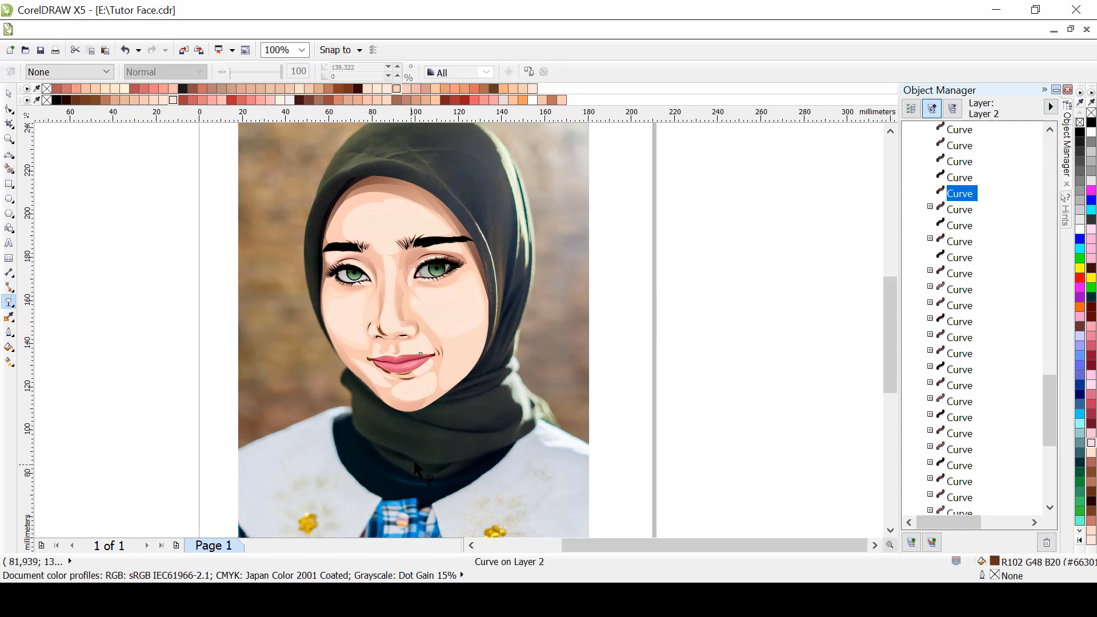
drag(398, 357, 399, 321)
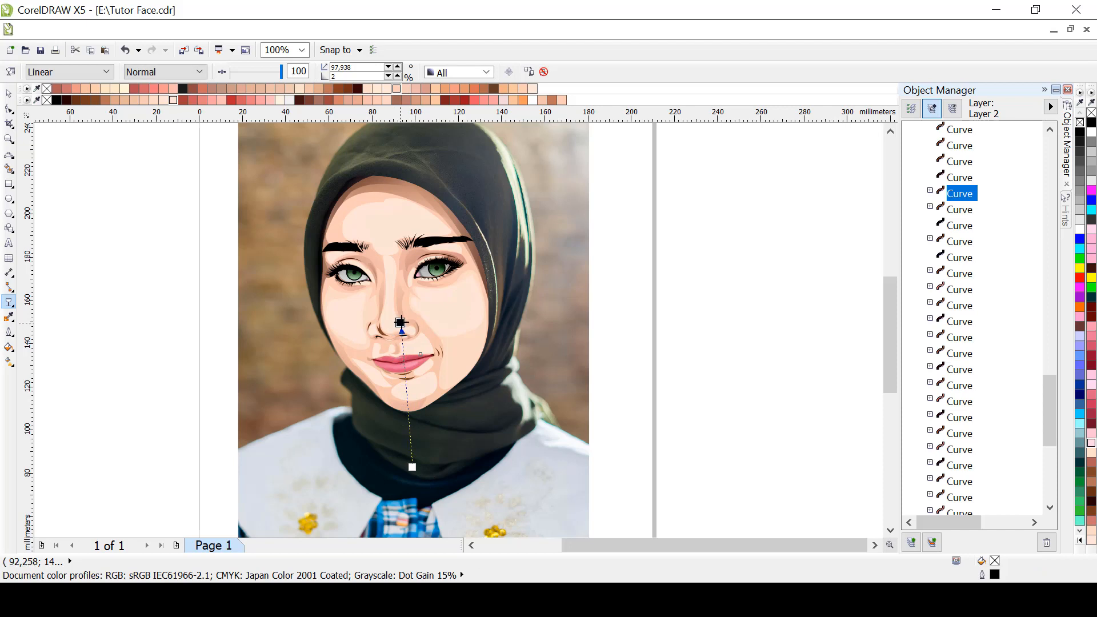
click(945, 178)
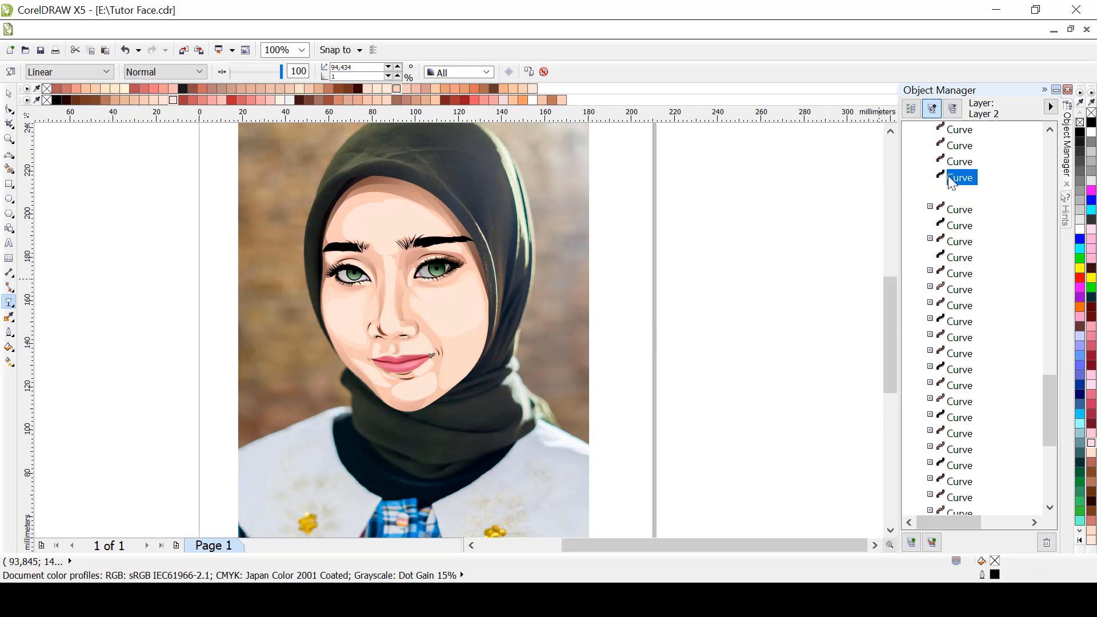
click(958, 194)
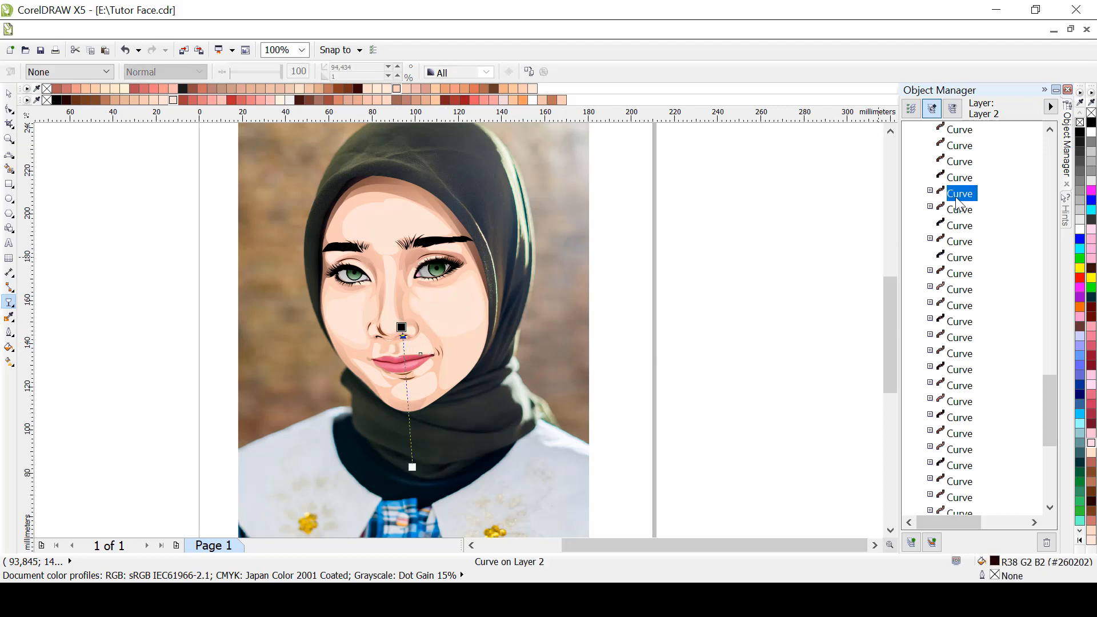
mouse_move(401, 328)
mouse_down()
mouse_move(402, 377)
mouse_move(406, 320)
mouse_move(407, 330)
mouse_up()
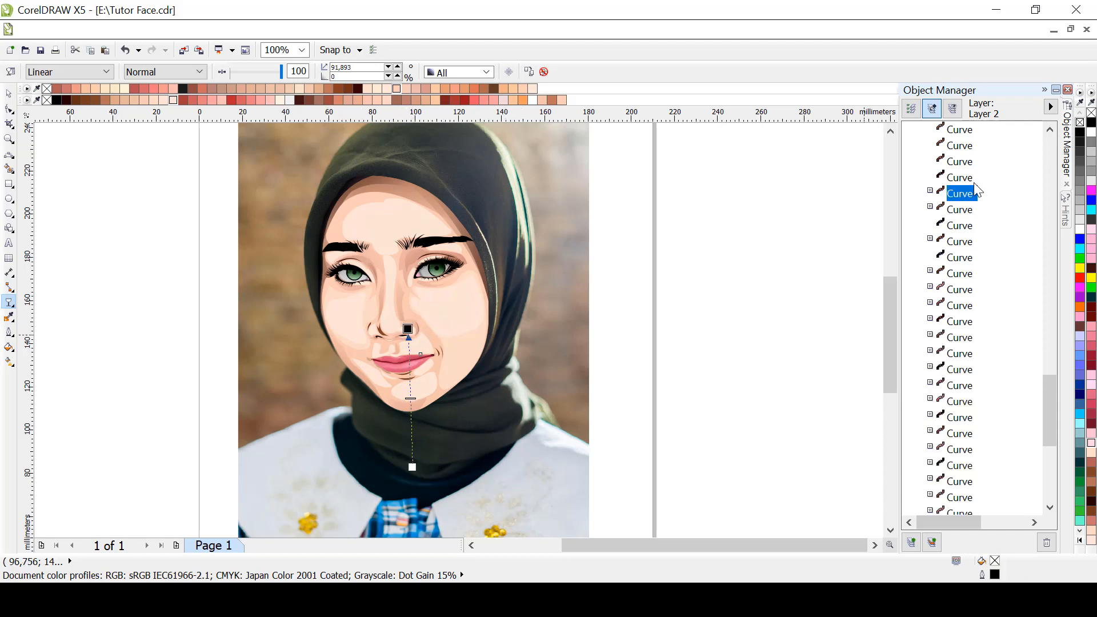
Fade the R38 G2 B2, R102 G48 B20 and R120 G62 B32 curves at the right-hand mouth corner with linear transparencies from chin to cheek
click(959, 178)
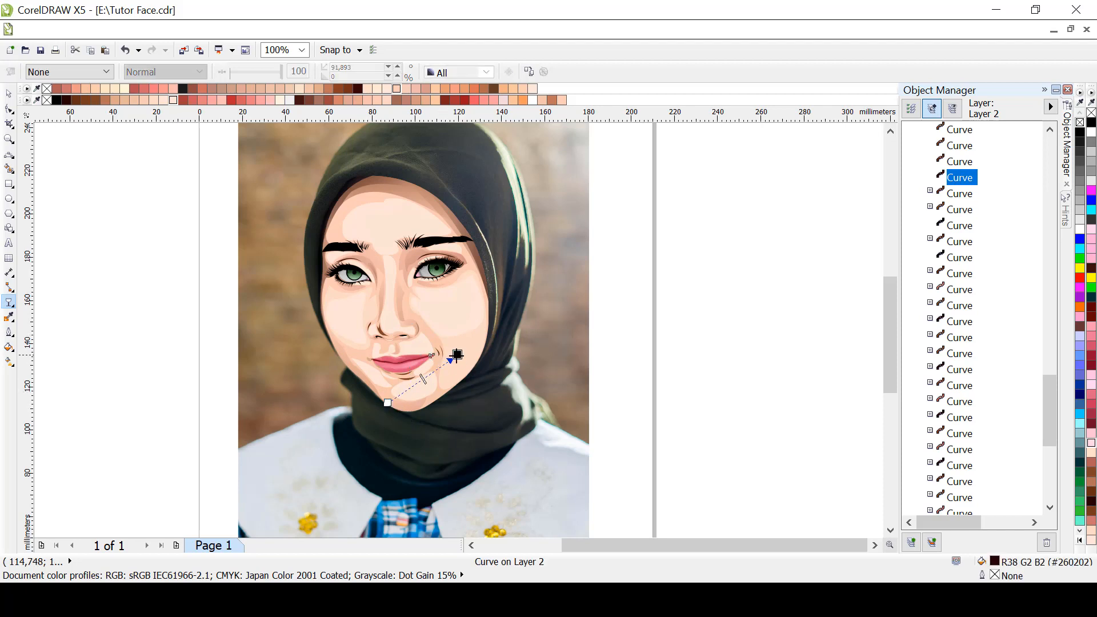
click(951, 161)
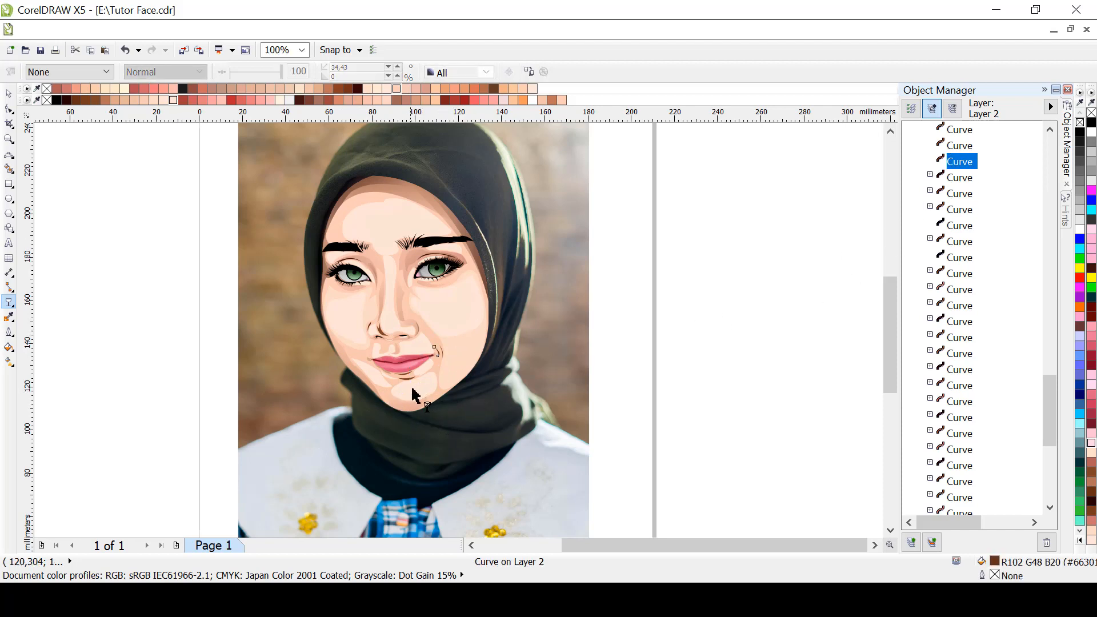
drag(407, 393, 465, 358)
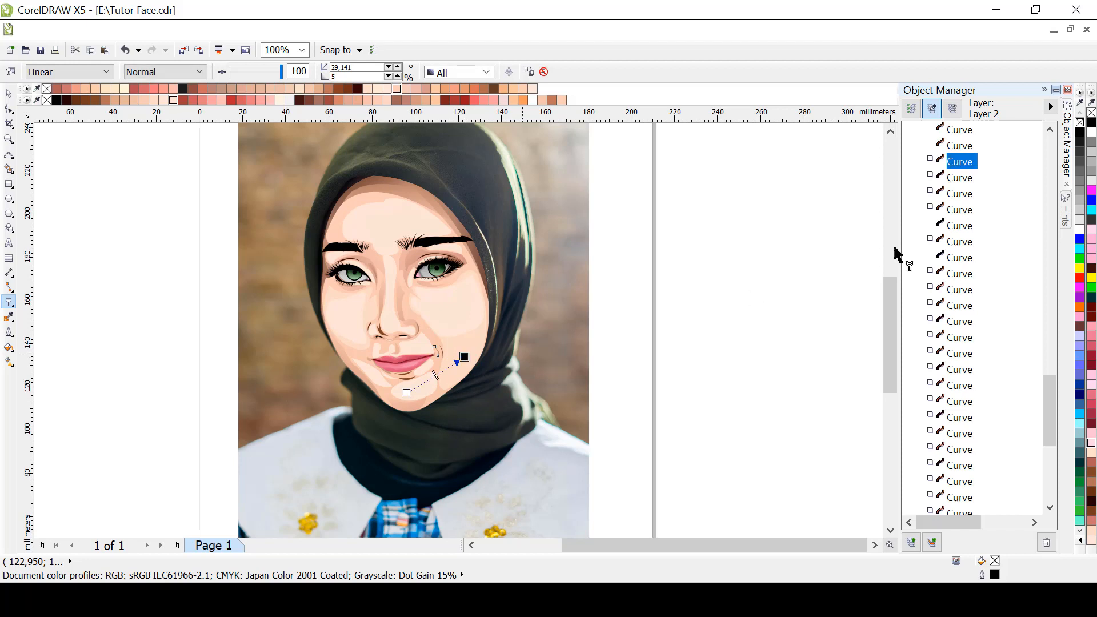
click(962, 147)
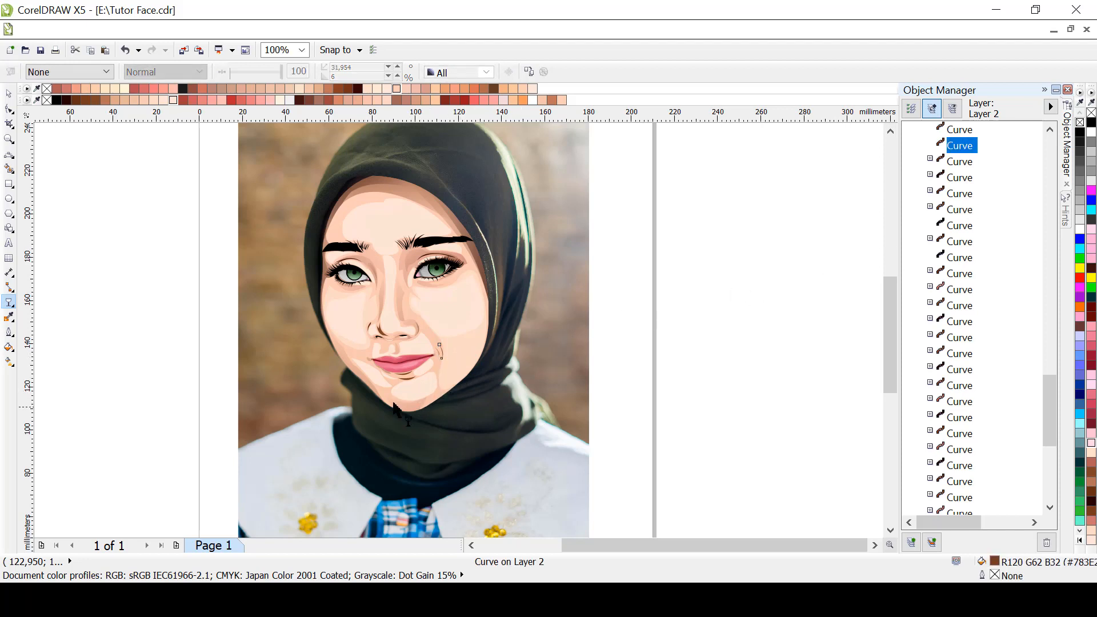
drag(395, 407, 473, 351)
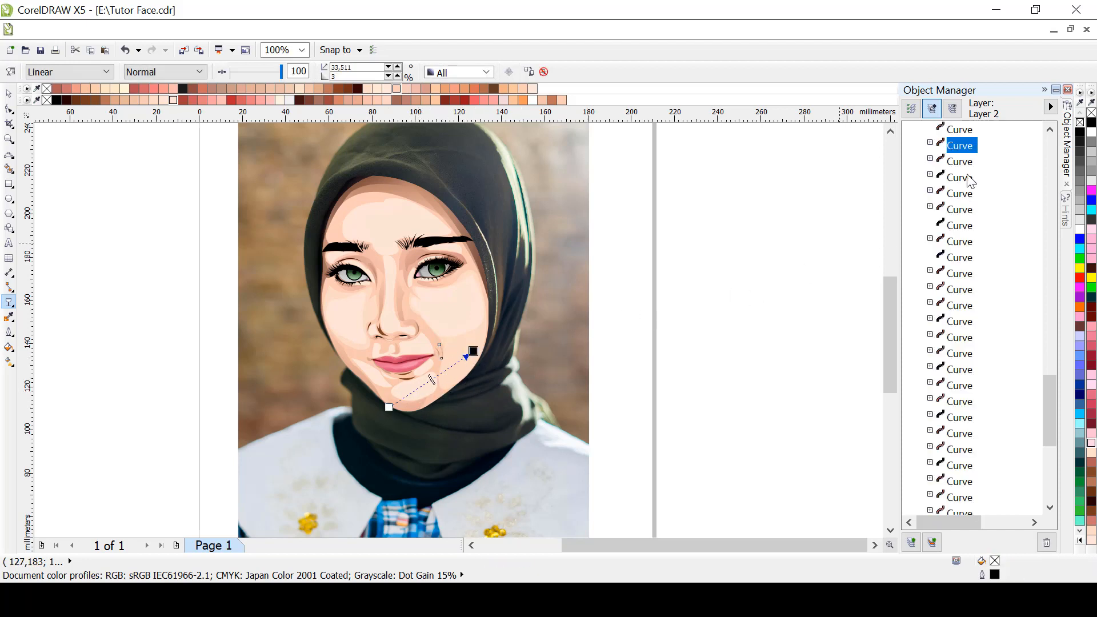
Soften the two shadow curves at and below the lower lip with linear transparencies running from the nose down to the chin
click(962, 131)
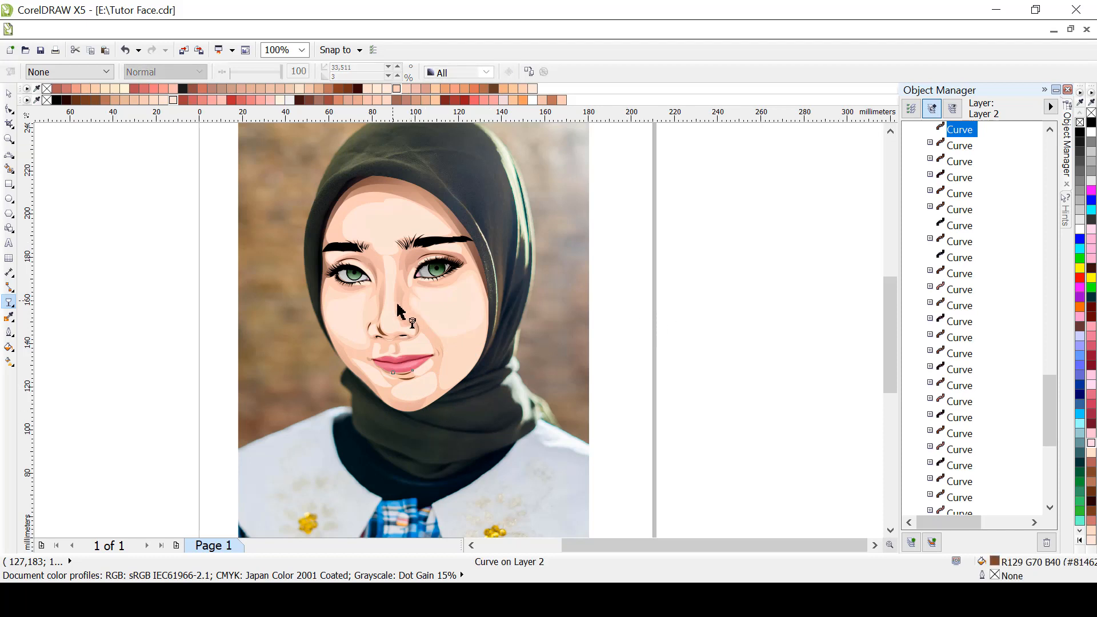
drag(392, 300, 404, 401)
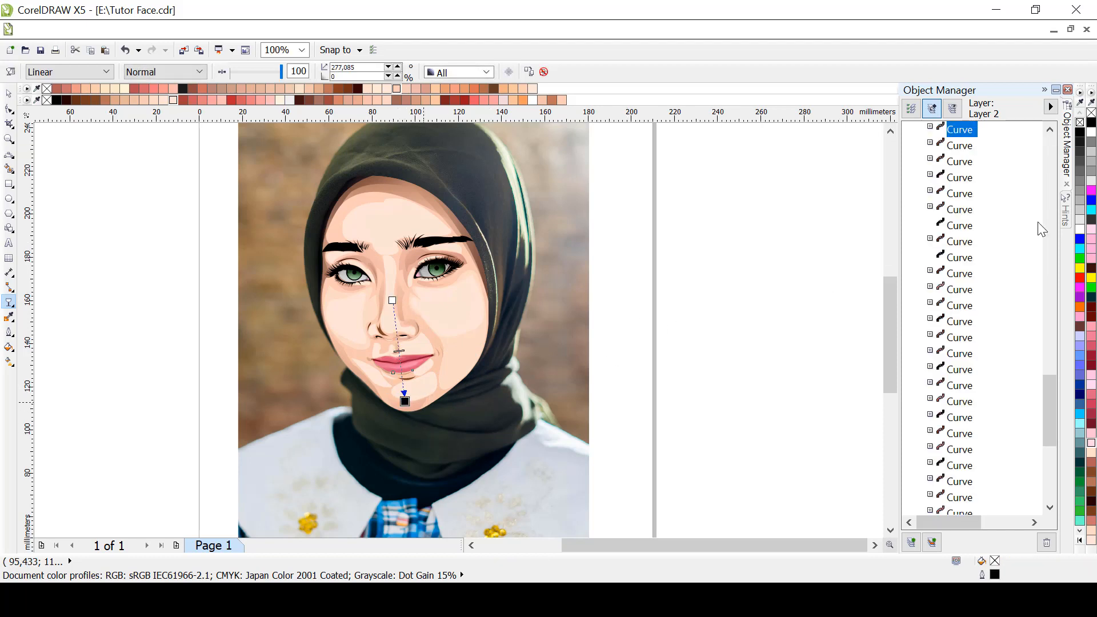
scroll(1042, 229, up, 5)
click(960, 353)
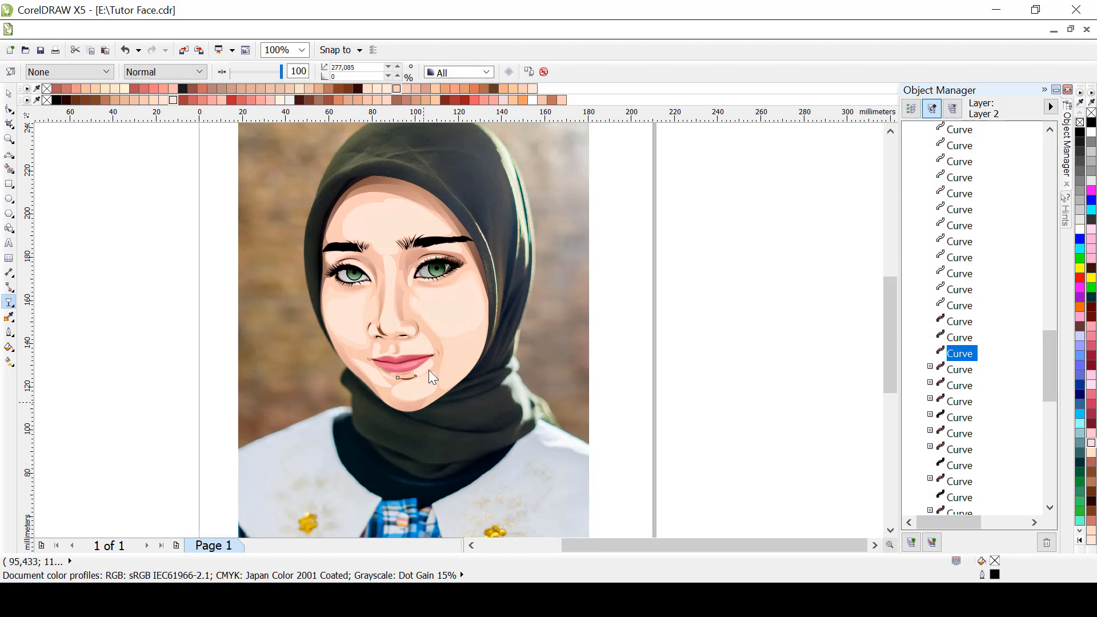
drag(403, 270, 406, 407)
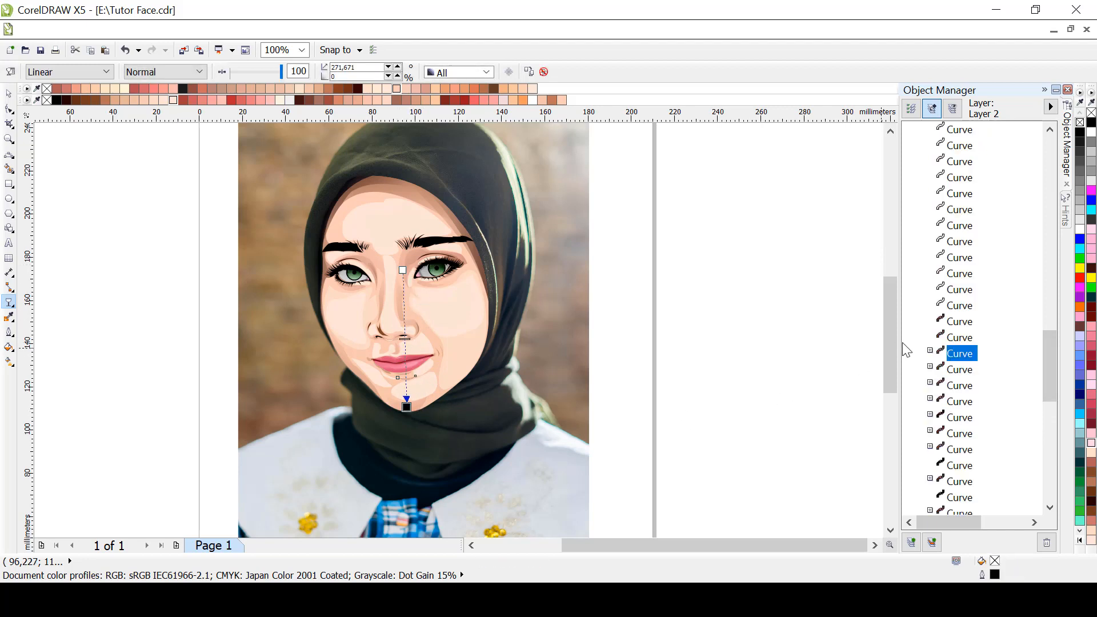
Fade the two dark curves around the left-hand nostril with linear transparencies running leftward from the hijab to the left-hand cheek
click(954, 341)
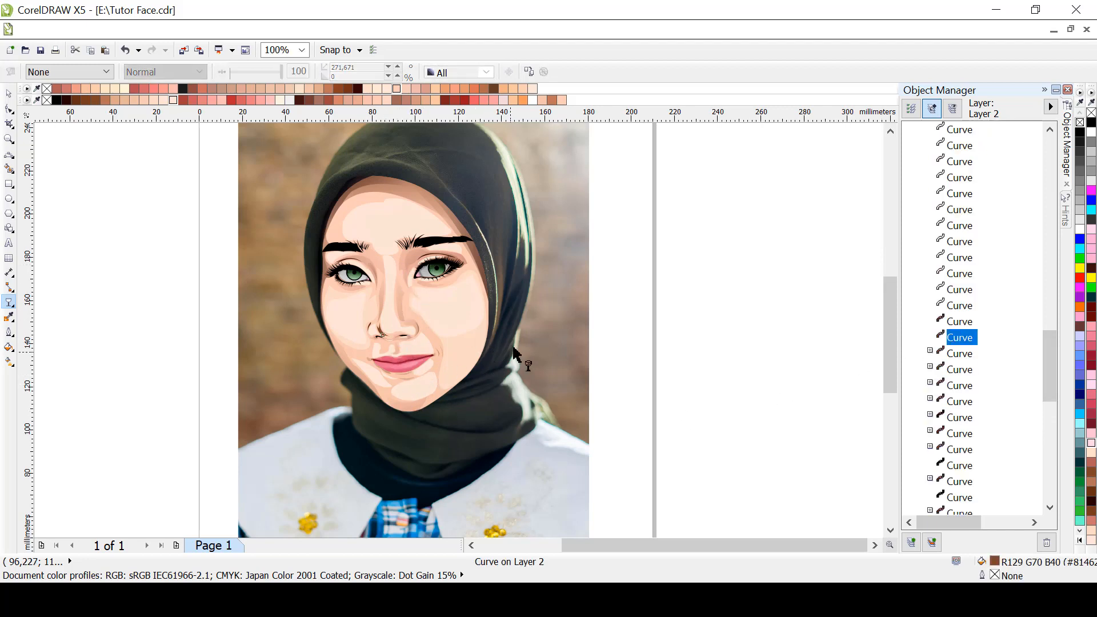
drag(513, 350, 362, 323)
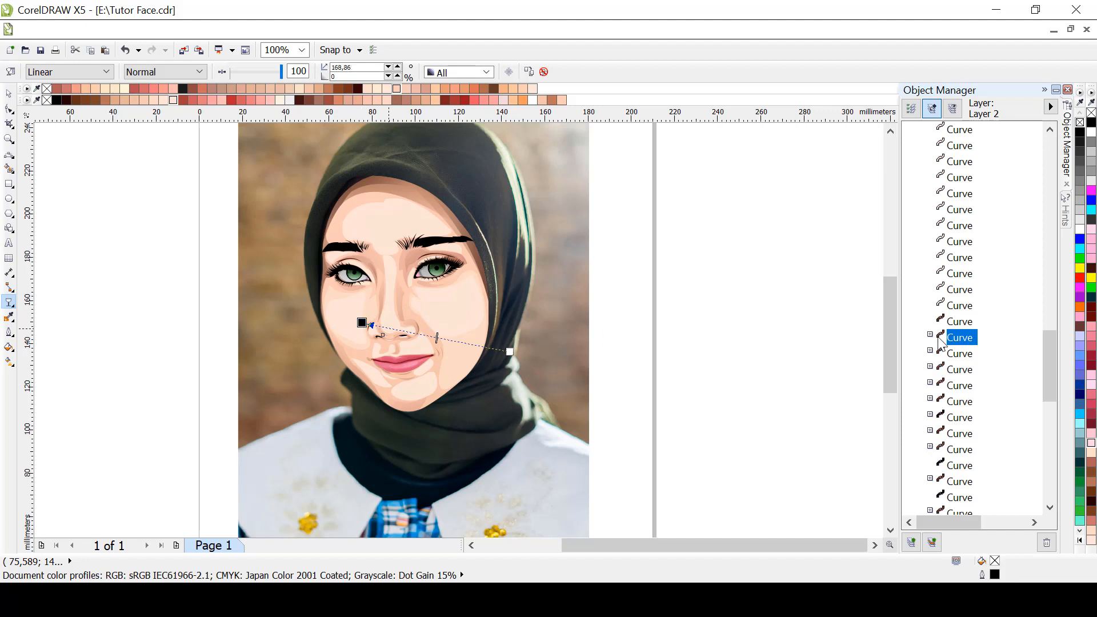
click(955, 321)
drag(503, 408, 353, 324)
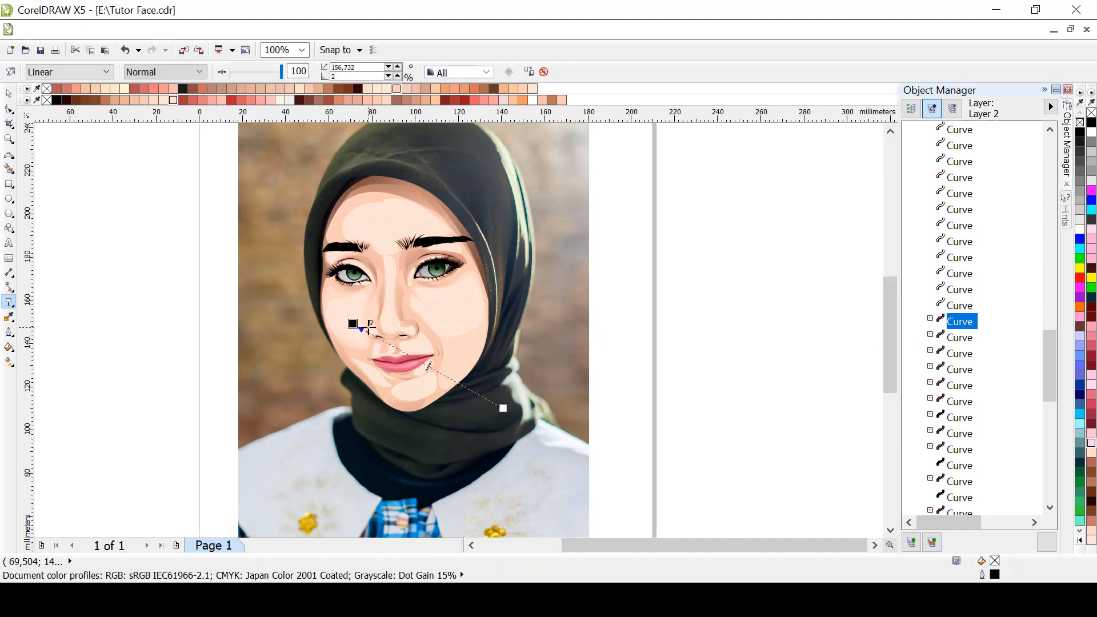
Apply linear transparencies to the R254 G228 B215 and R250 G229 B210 forehead highlights, running from the upper right to the left-hand brow and eye
click(954, 306)
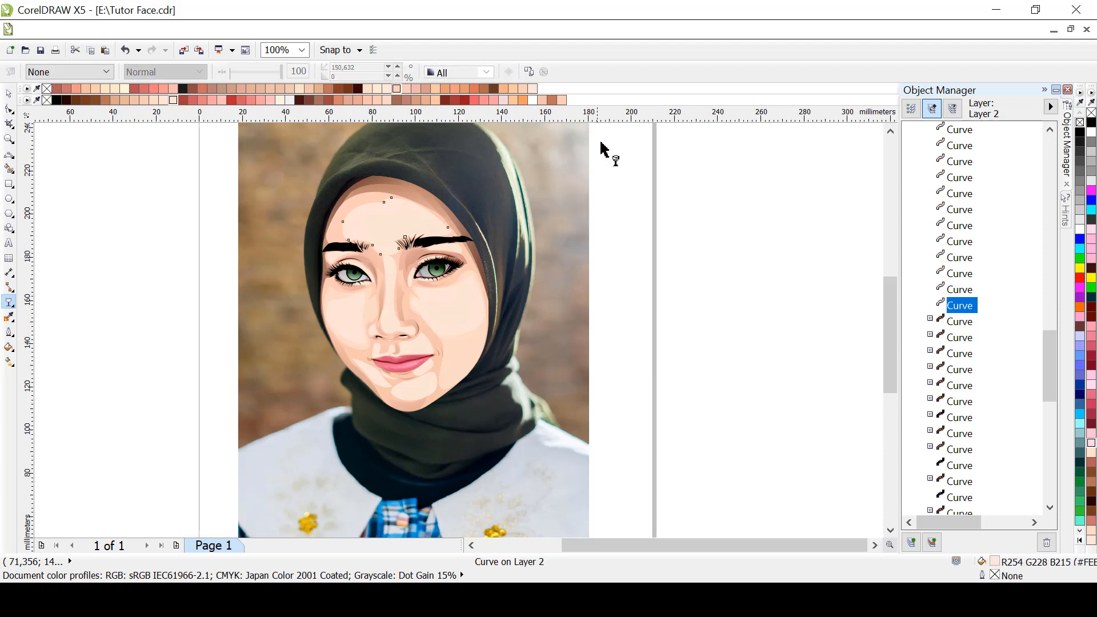
drag(597, 147, 341, 269)
click(957, 289)
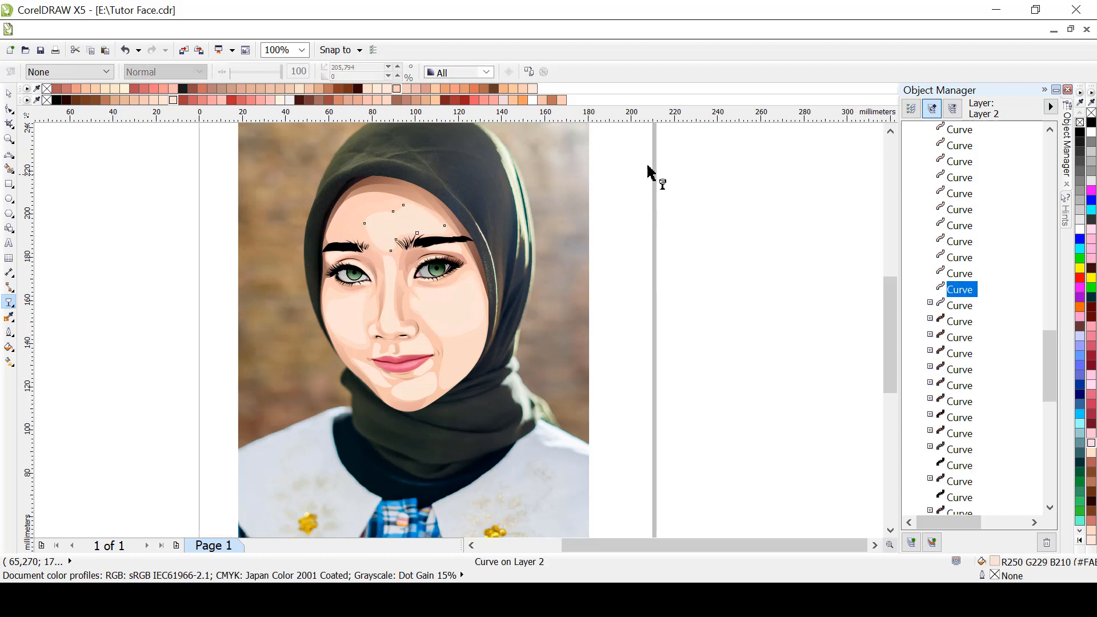
drag(666, 160, 341, 268)
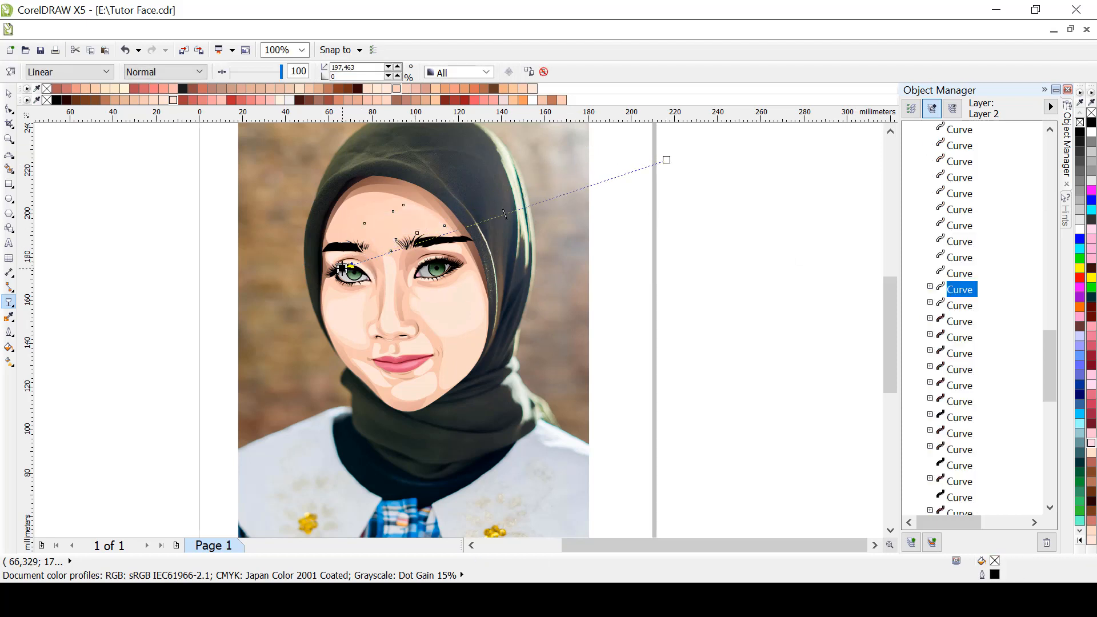
drag(665, 162, 505, 155)
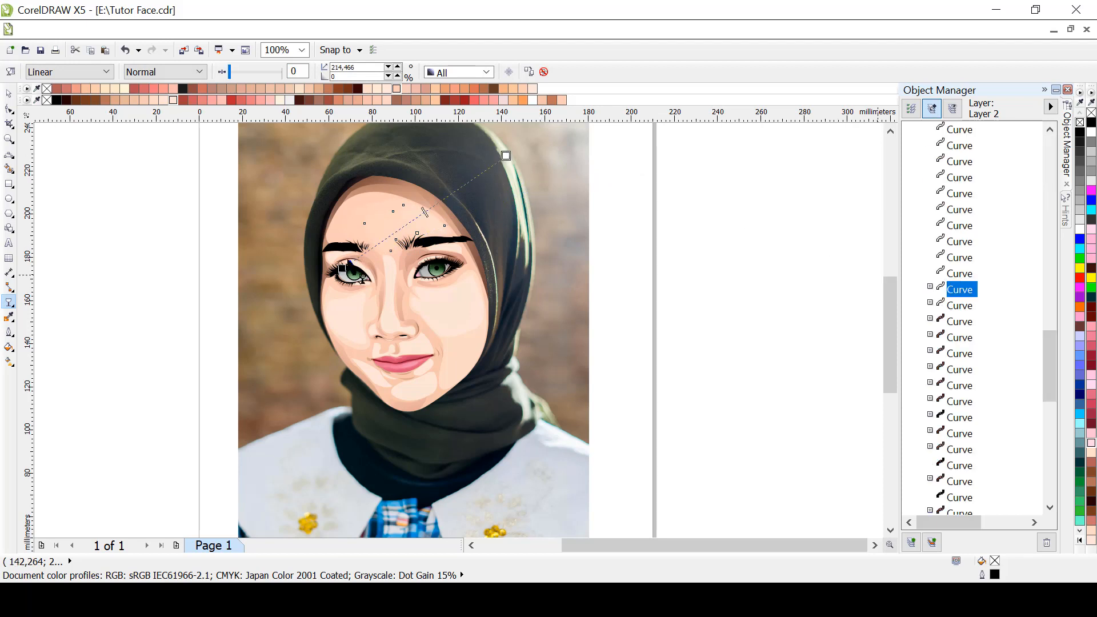
click(924, 306)
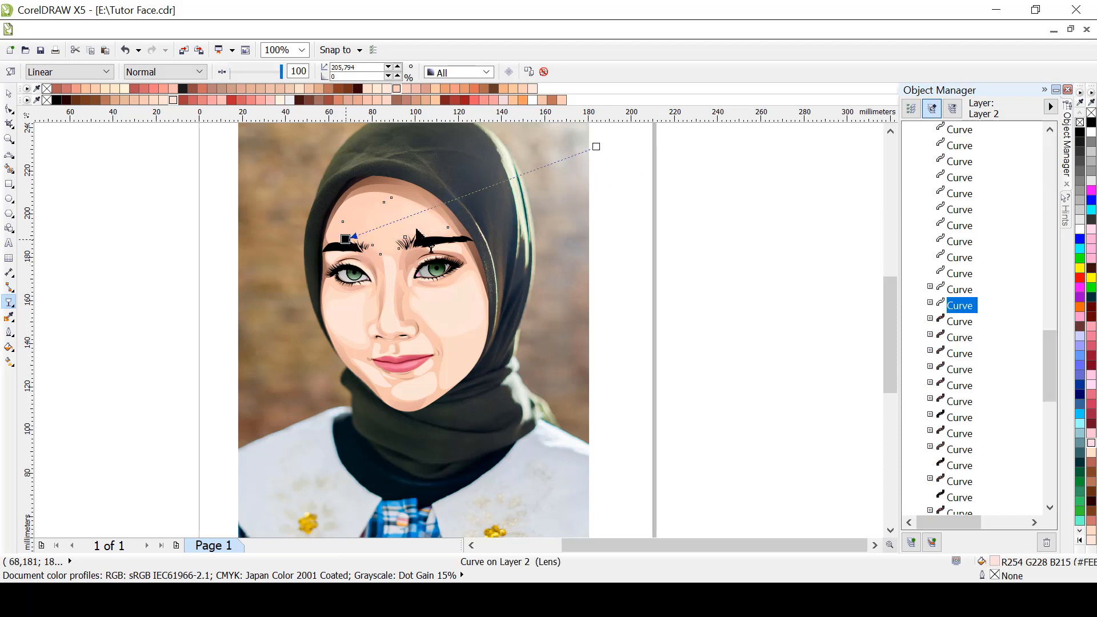
Fade the R250 G229 B210 curve between the right-hand brow and eye rightward, and the next listed curve diagonally down toward the nose, with linear transparencies
click(959, 274)
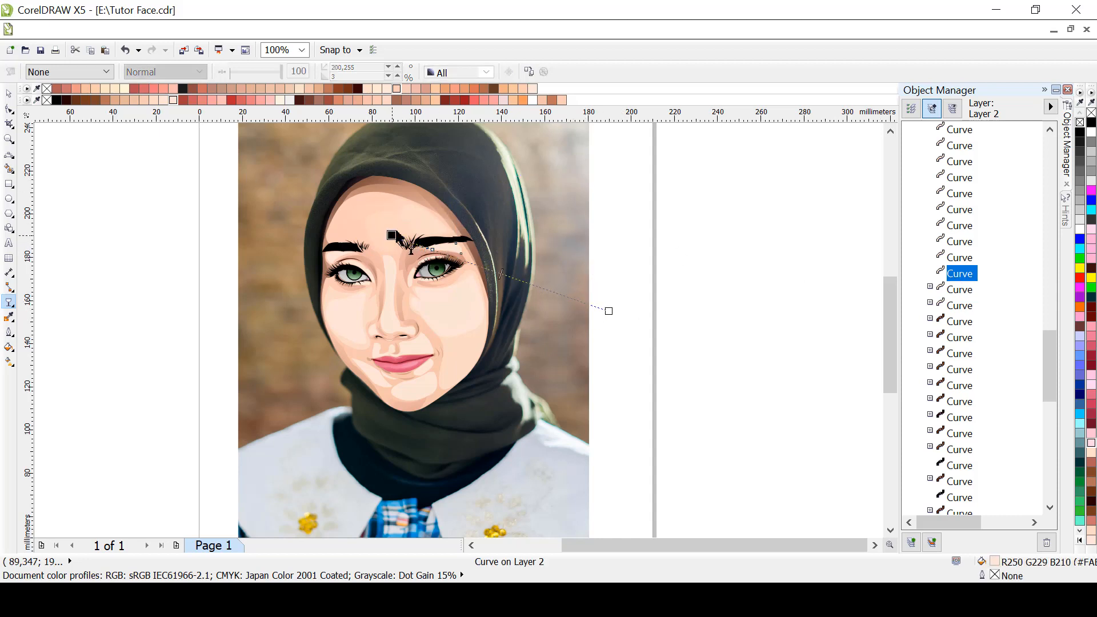
drag(278, 203, 498, 260)
click(951, 257)
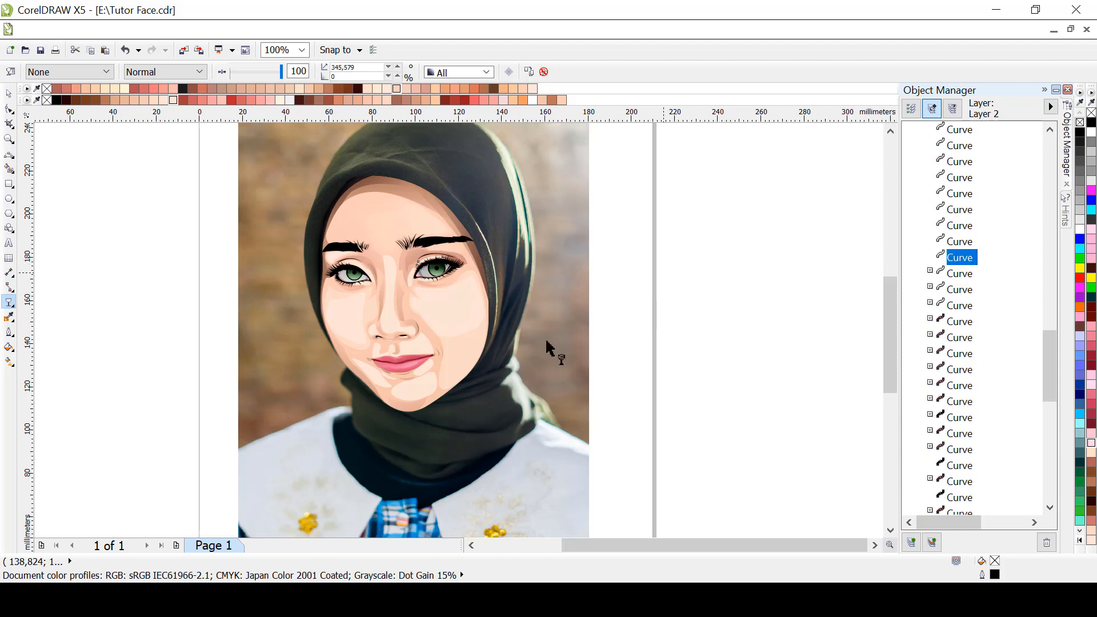
drag(512, 203, 375, 285)
Apply linear transparencies to the R254 G228 B215 and R250 G229 B210 highlights around the left-hand eye, running leftward to the hijab edge
click(950, 242)
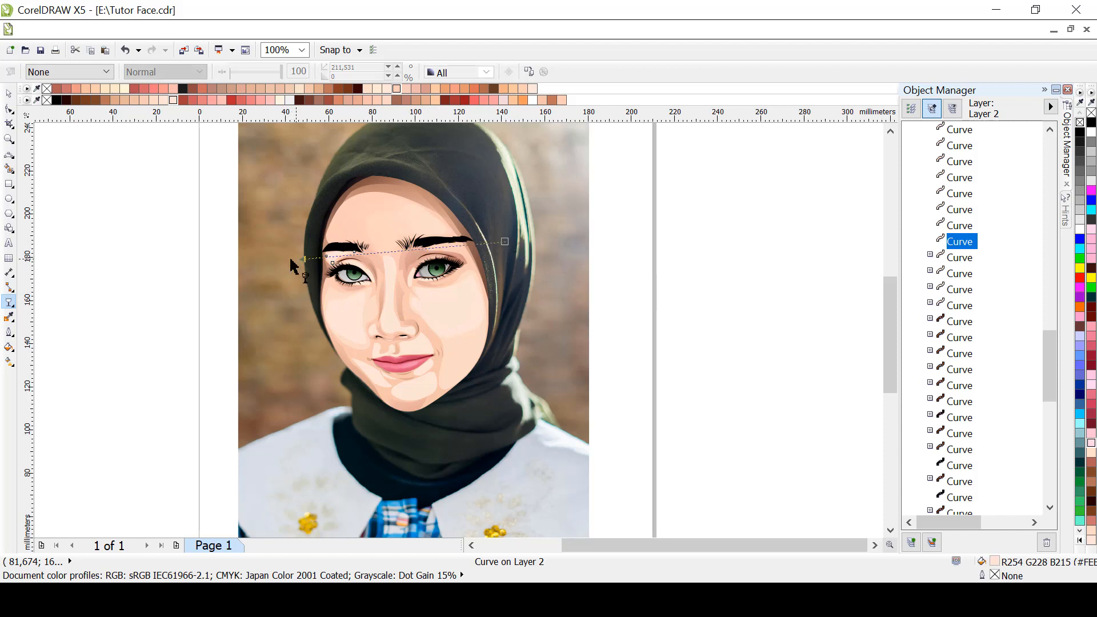
drag(291, 266, 273, 275)
click(960, 227)
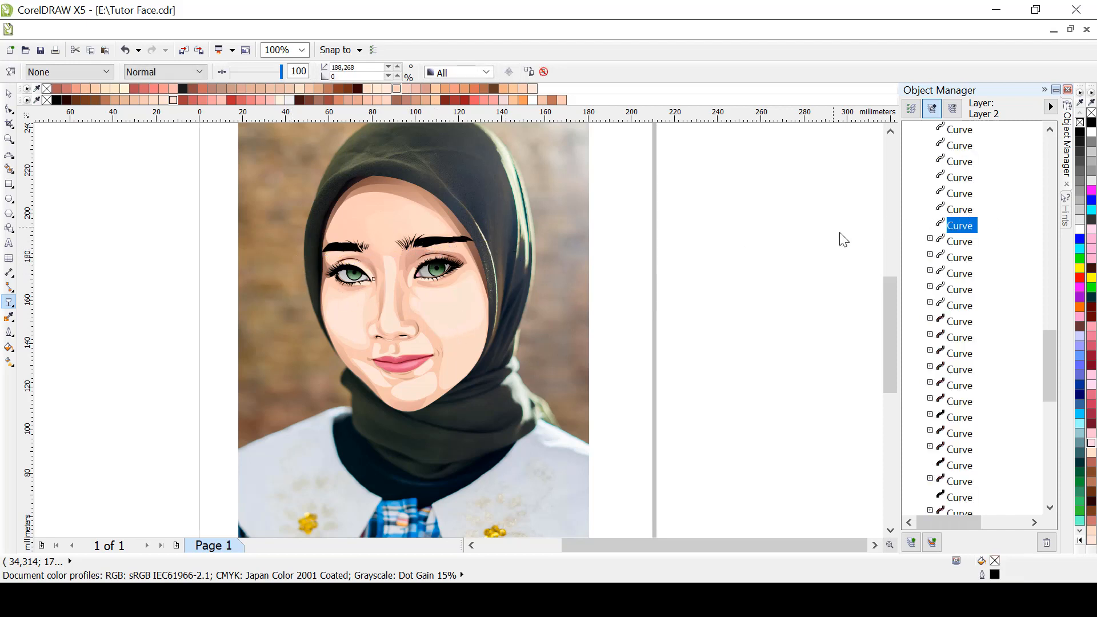
drag(308, 281, 305, 276)
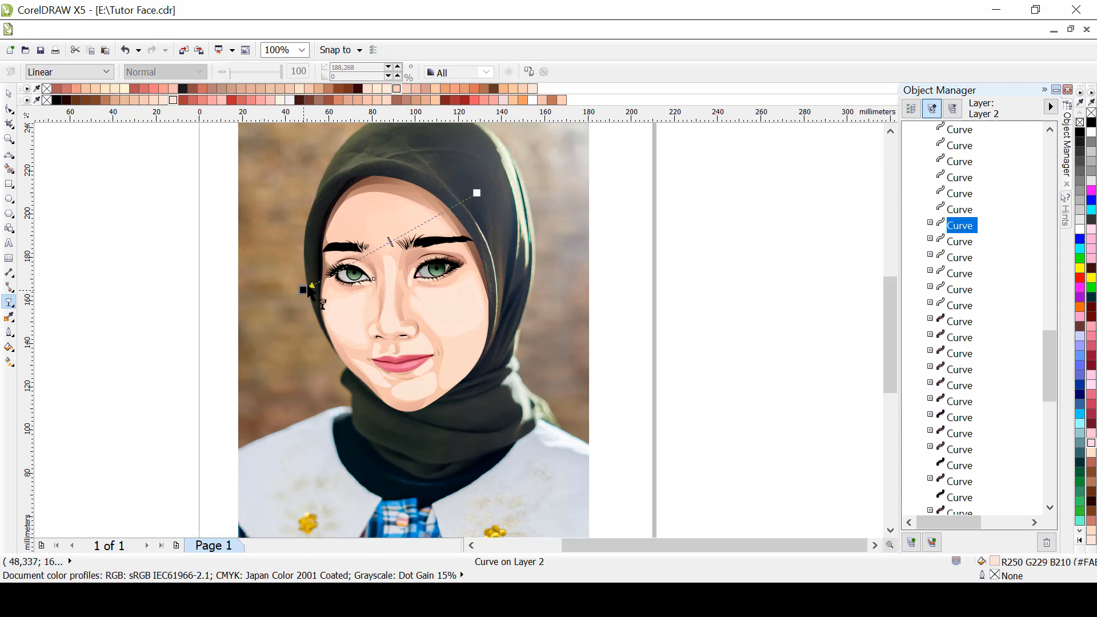
Fade the curve at the right-hand eye's inner corner rightward and the next two curves from the right-hand mouth corner up to each eye
click(962, 210)
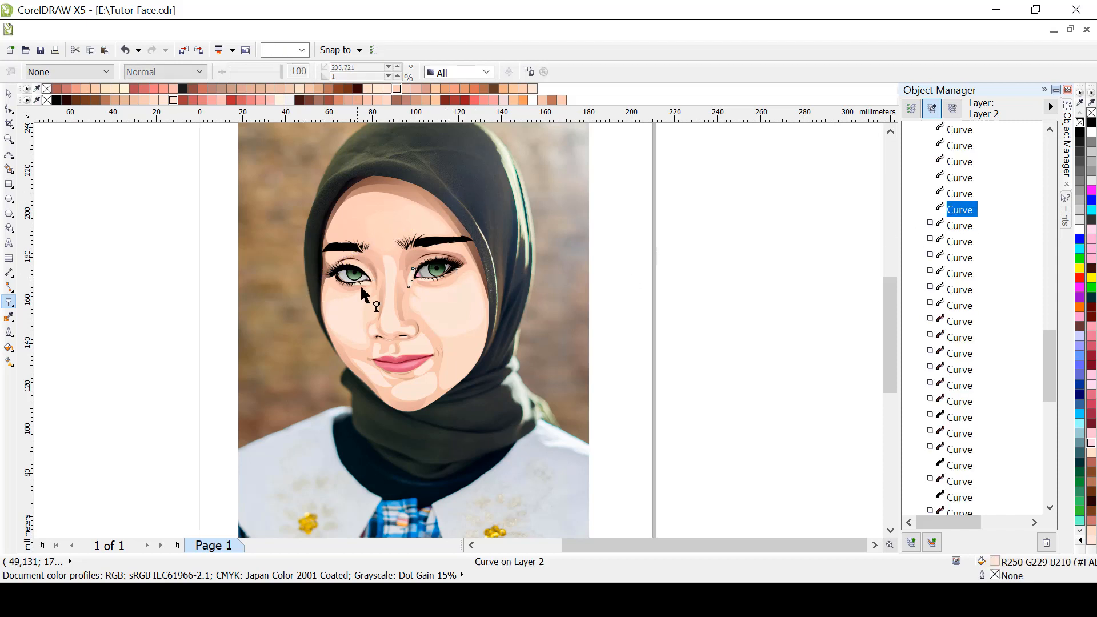
drag(284, 241, 472, 277)
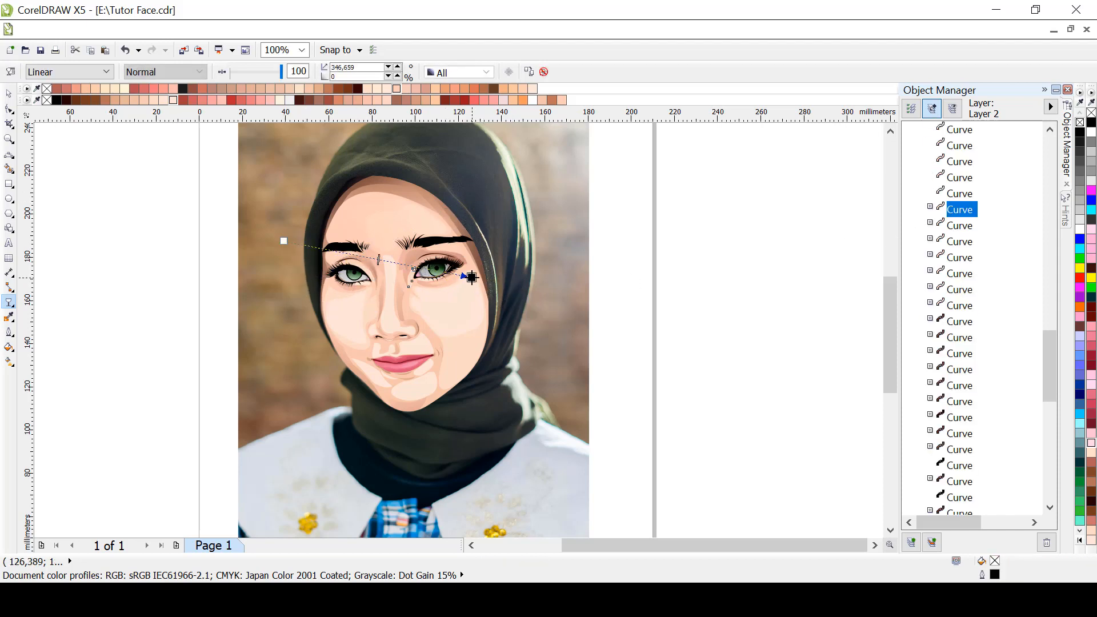
click(949, 195)
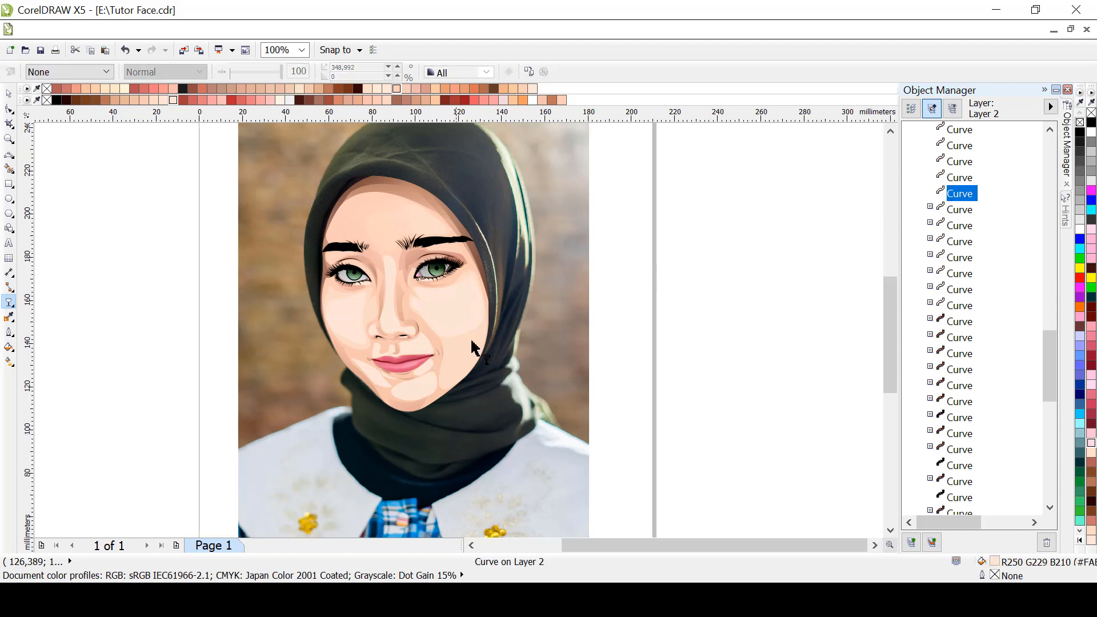
drag(433, 358, 457, 258)
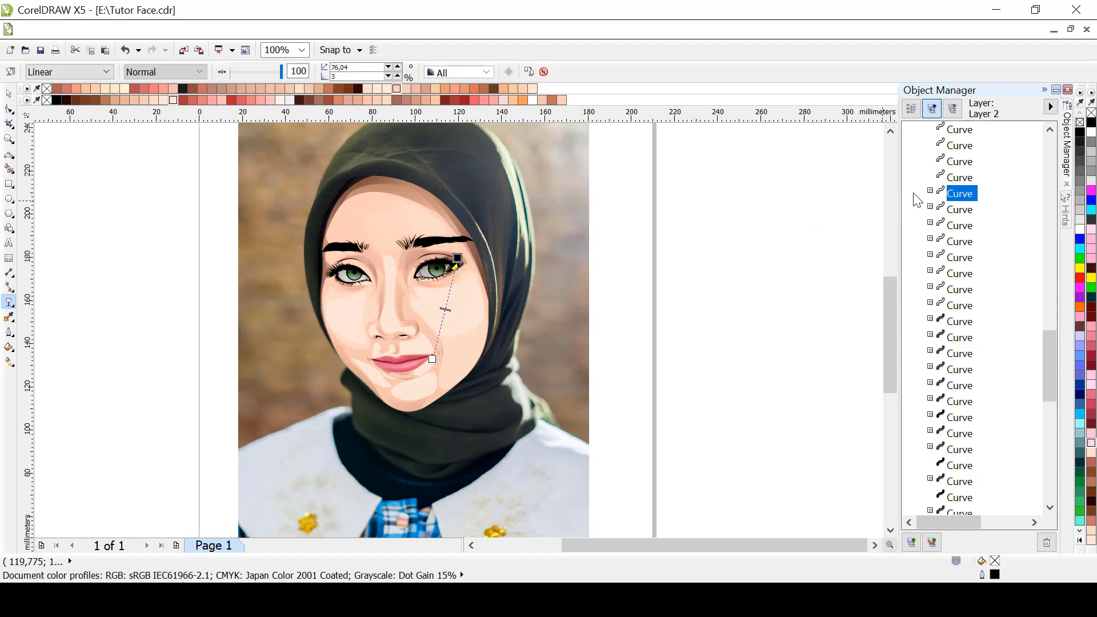
click(960, 178)
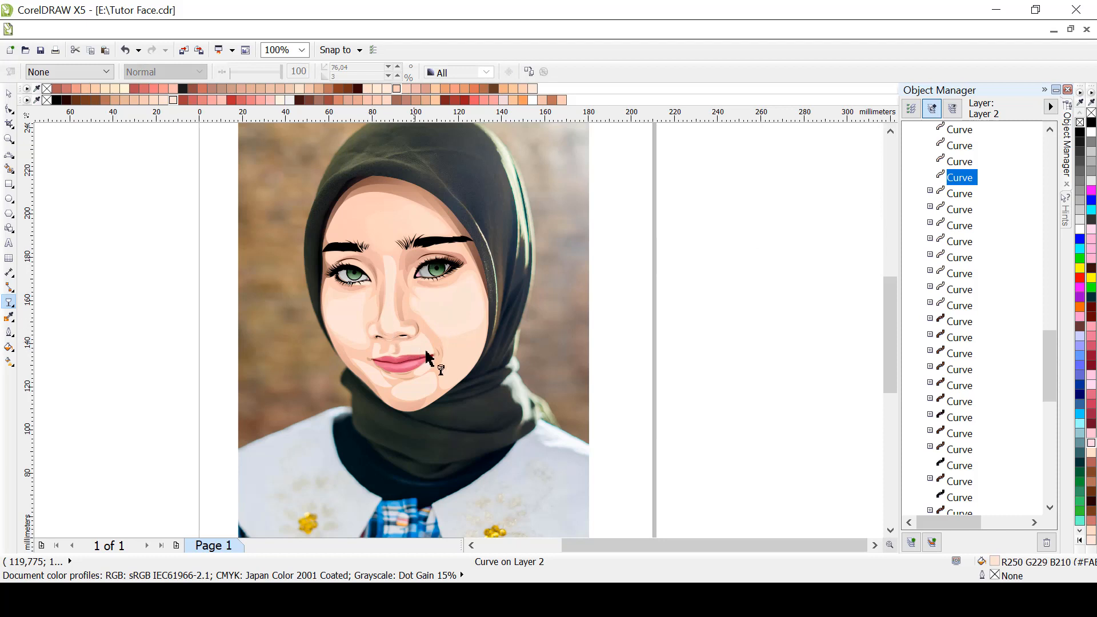
drag(427, 358, 334, 283)
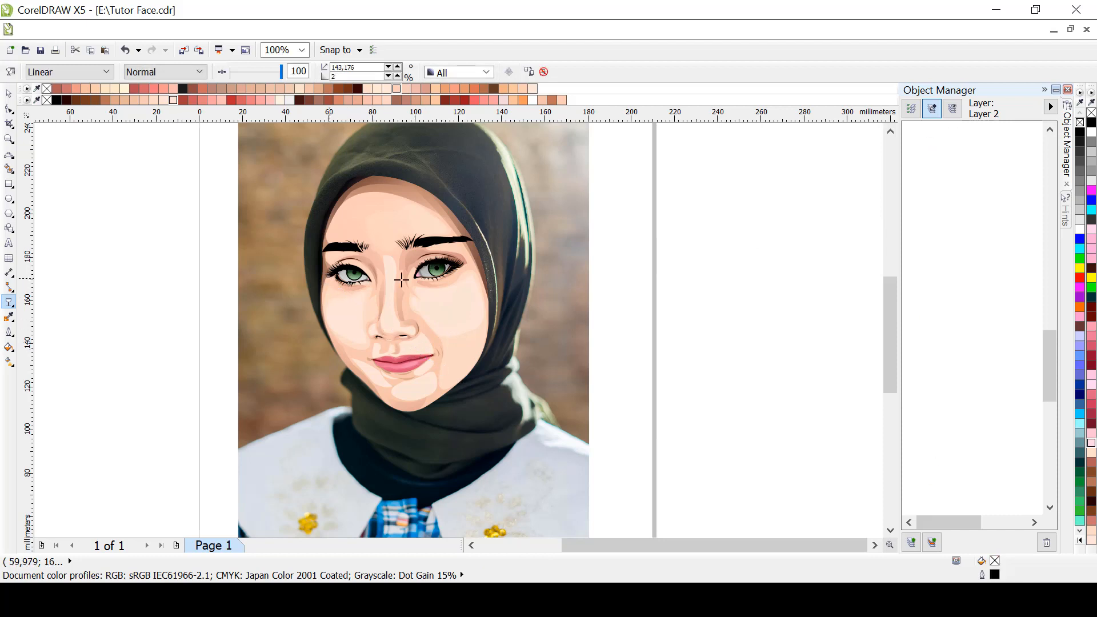
Soften the three overlapping right-hand cheek highlights with linear transparencies running from the background beside the hijab toward the nose
click(960, 161)
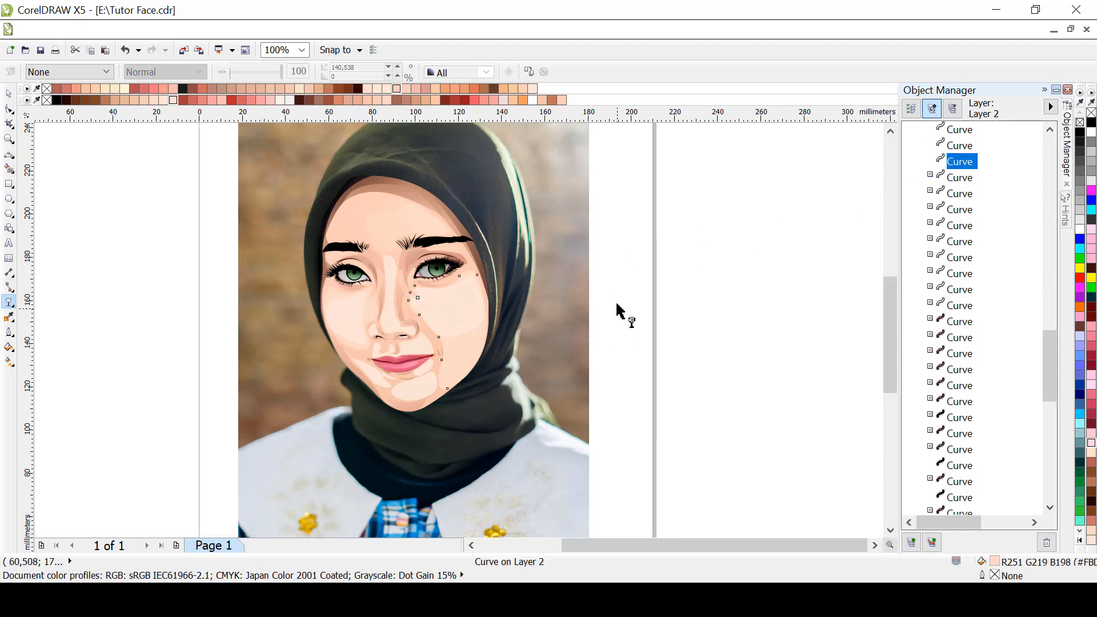
drag(617, 309, 391, 306)
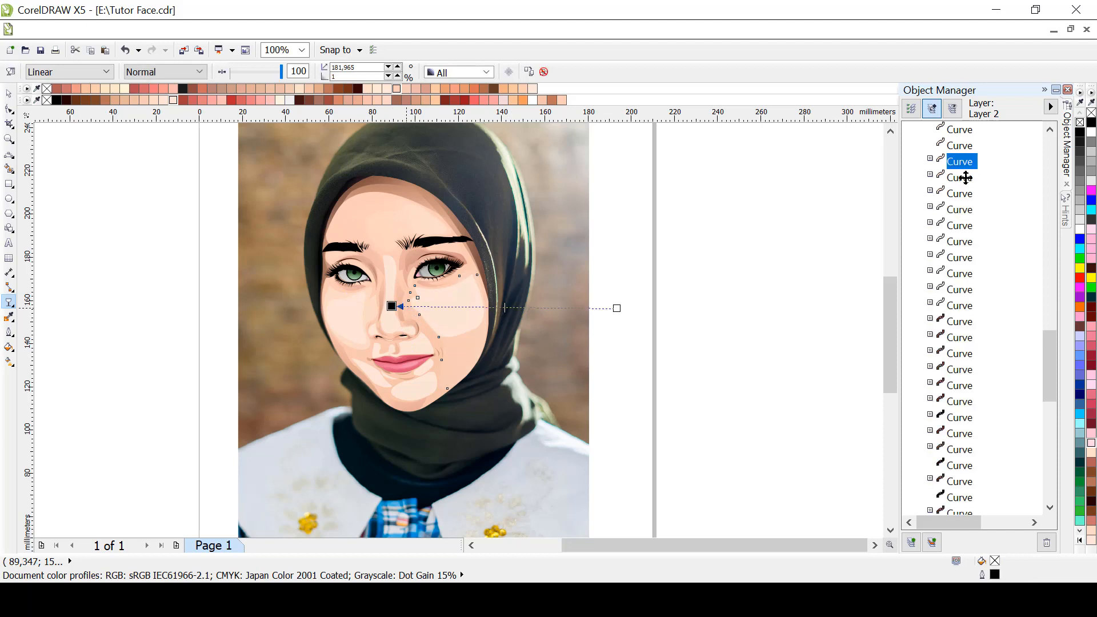
click(967, 147)
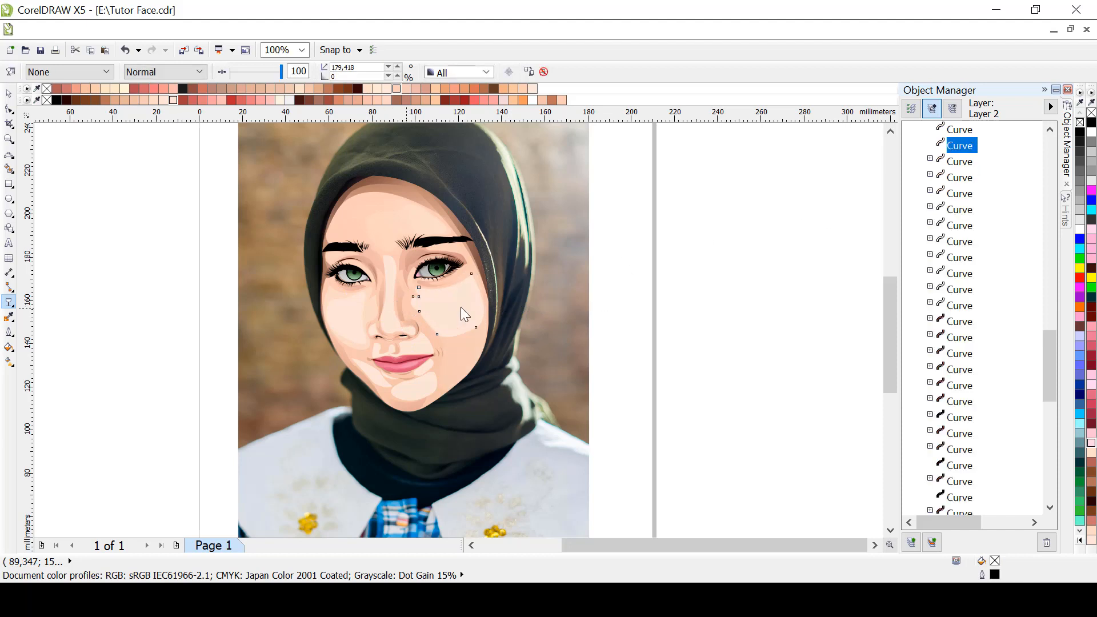
click(376, 336)
click(960, 132)
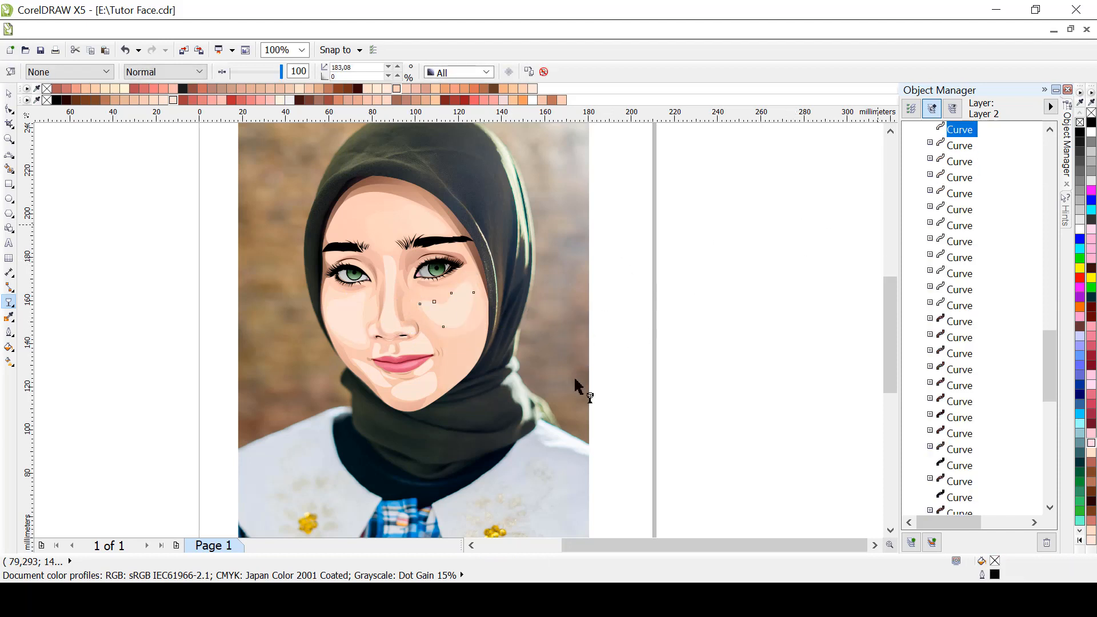
drag(625, 236, 404, 307)
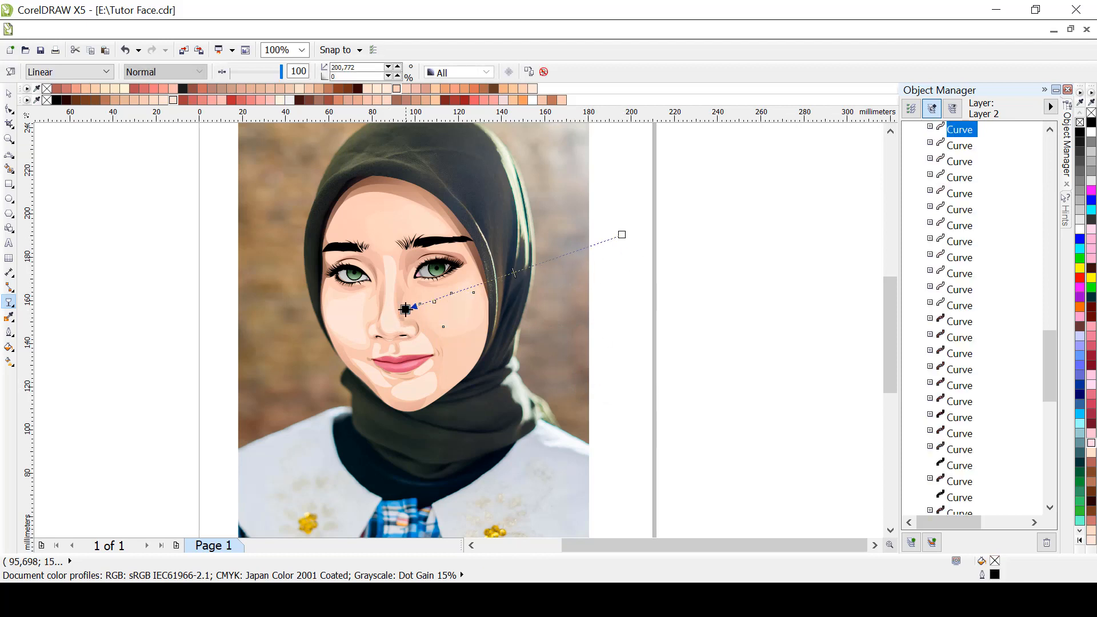
Tilt the transparencies of the two larger right-hand cheek highlights by moving their start points to the upper right of the photo
click(957, 146)
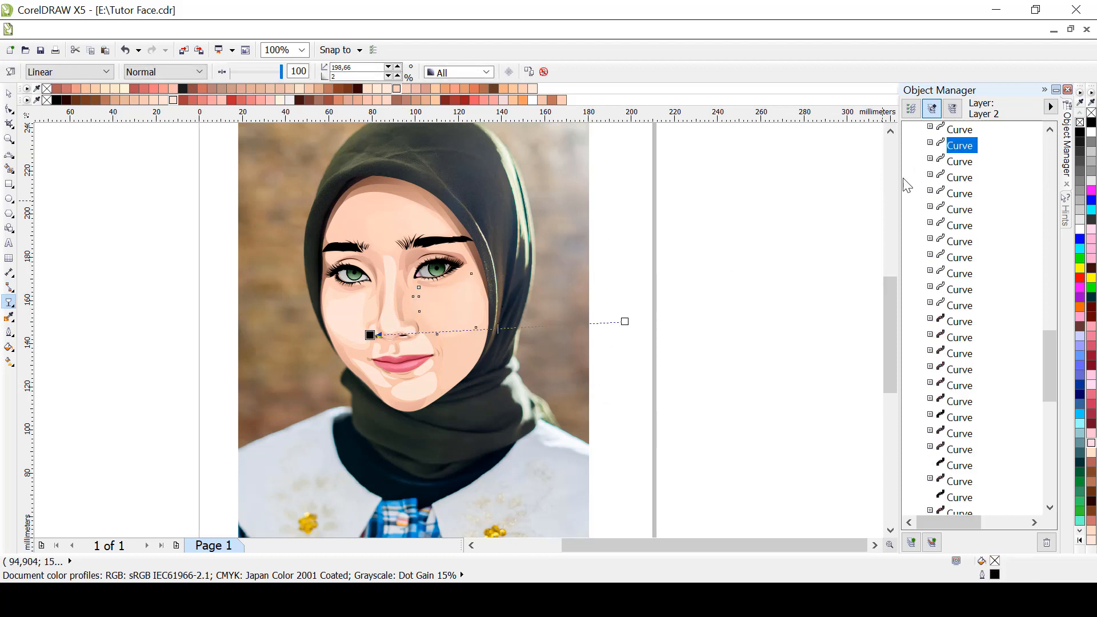
drag(623, 322, 661, 162)
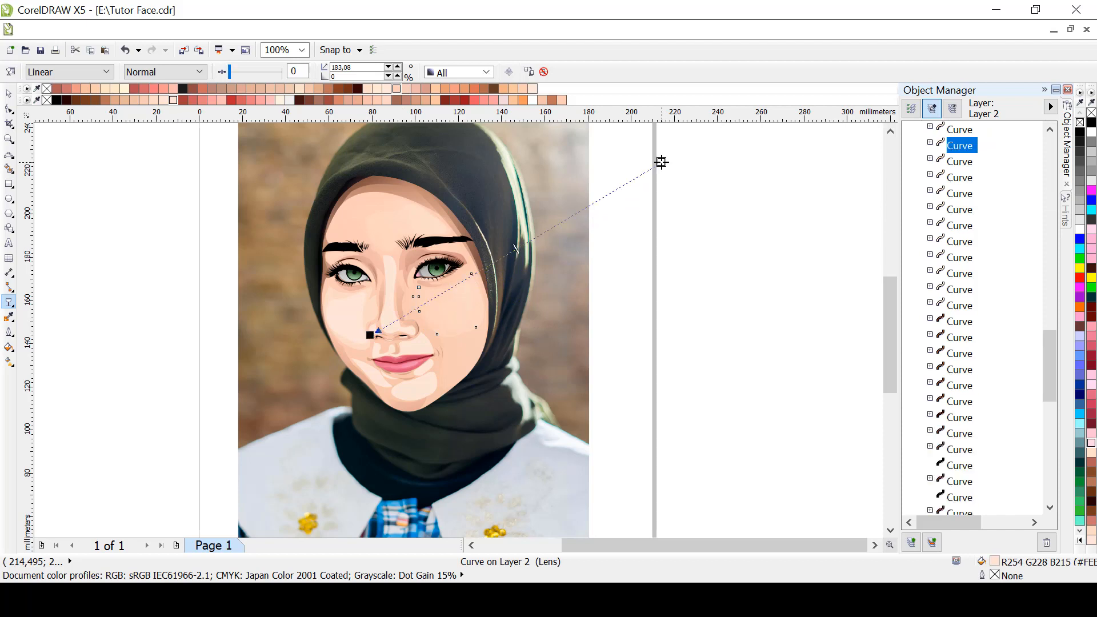
click(960, 163)
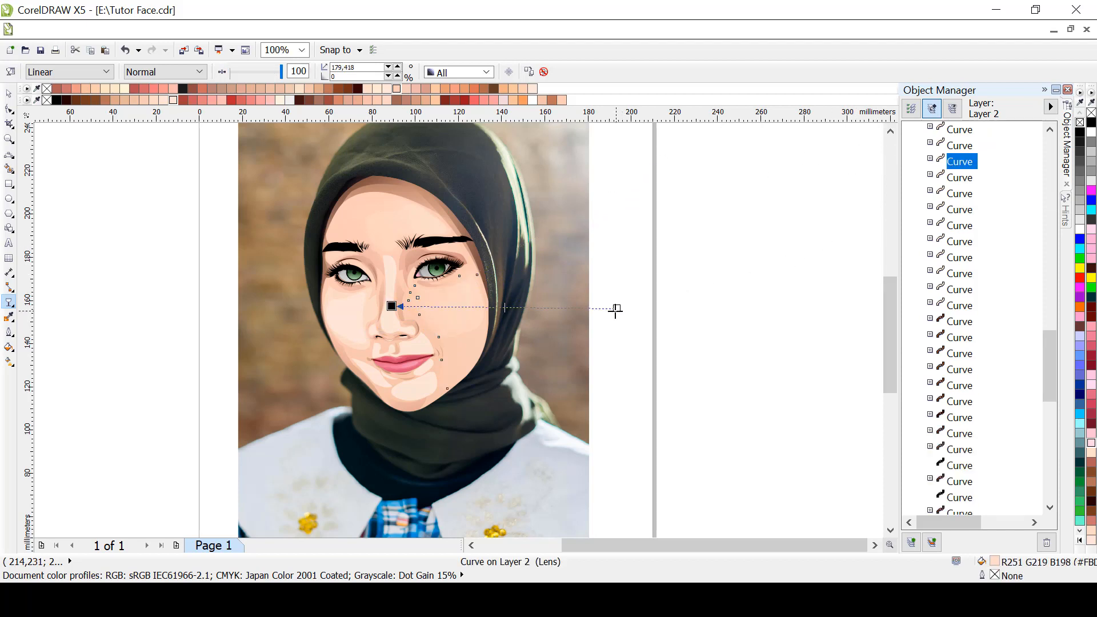
drag(616, 309, 630, 160)
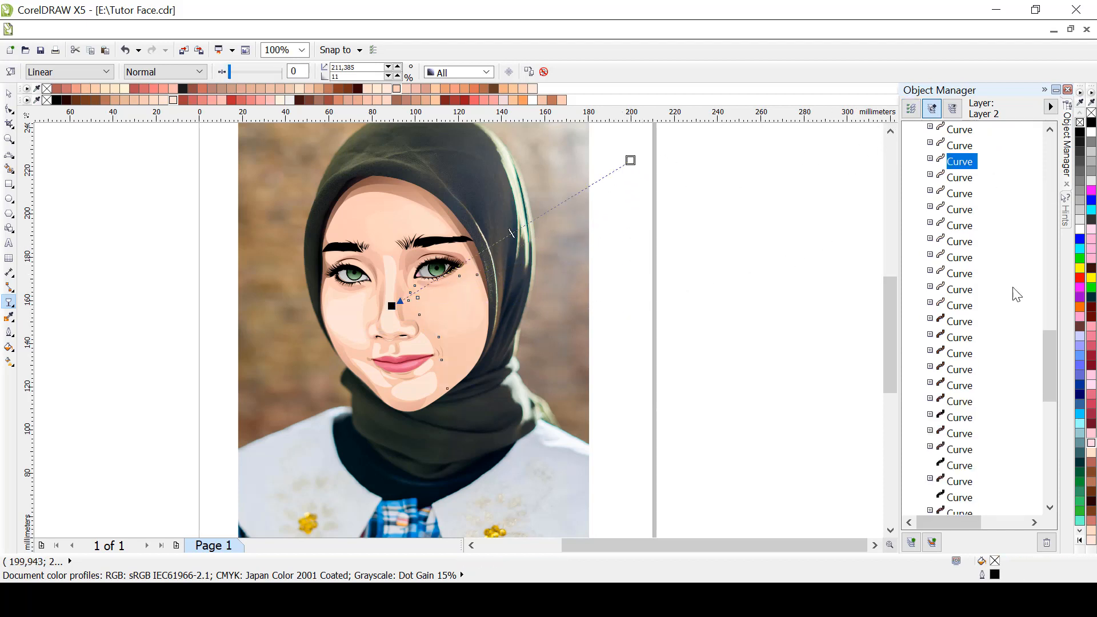
drag(1049, 342, 1029, 301)
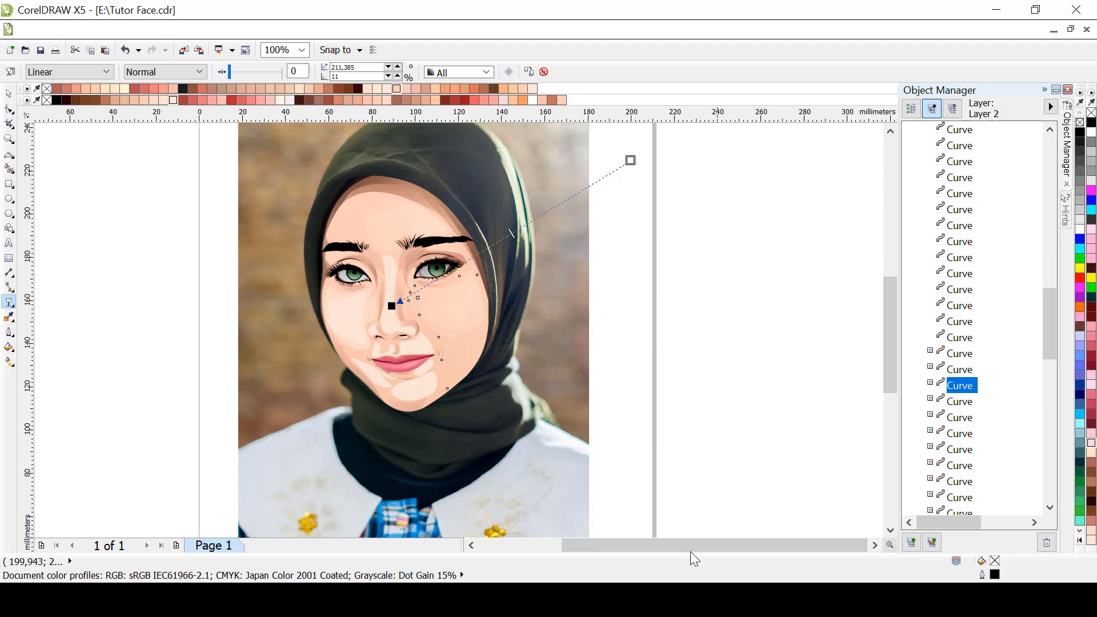
click(662, 599)
click(1034, 543)
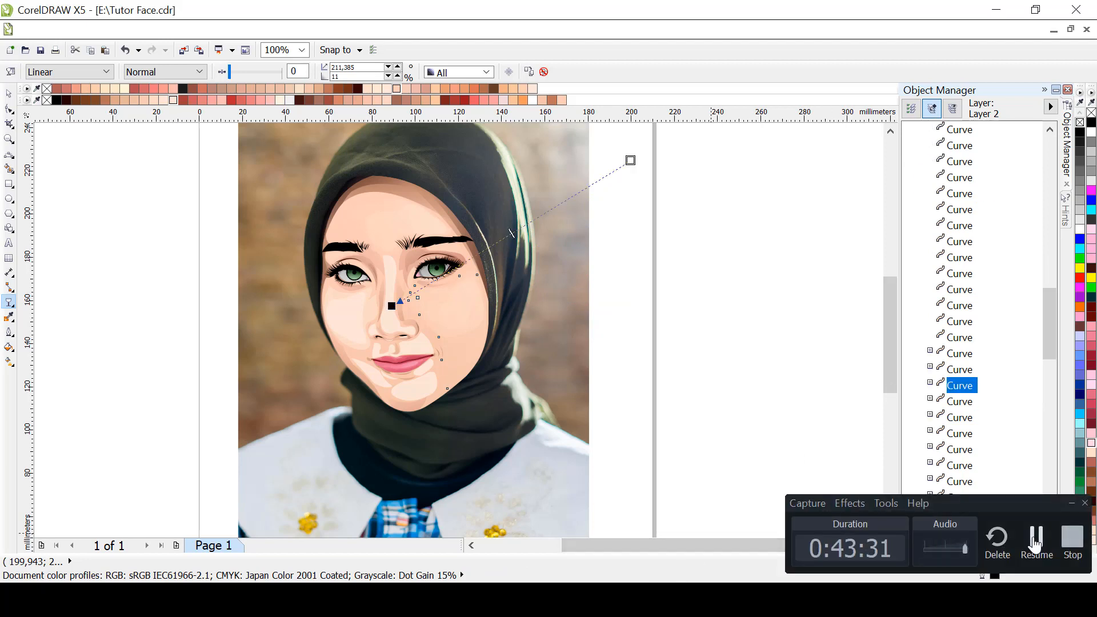
Fade the two left-hand cheek highlights toward the nose with linear transparencies, starting the R254 G228 B215 one from the lower left of the photo
click(949, 337)
drag(197, 239, 402, 336)
click(950, 321)
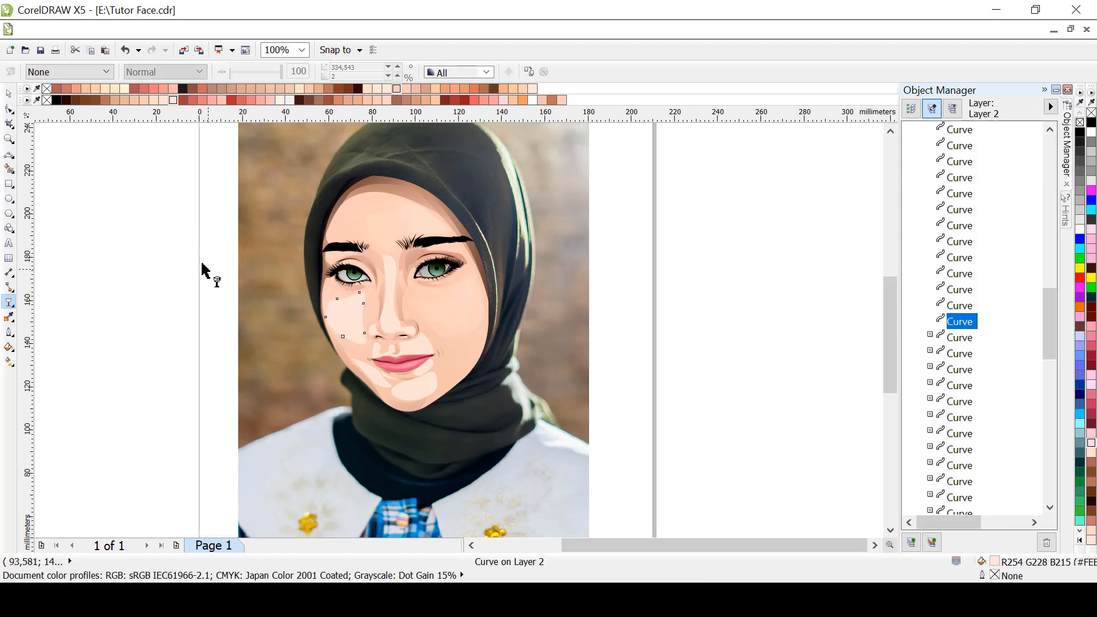
drag(155, 254, 395, 300)
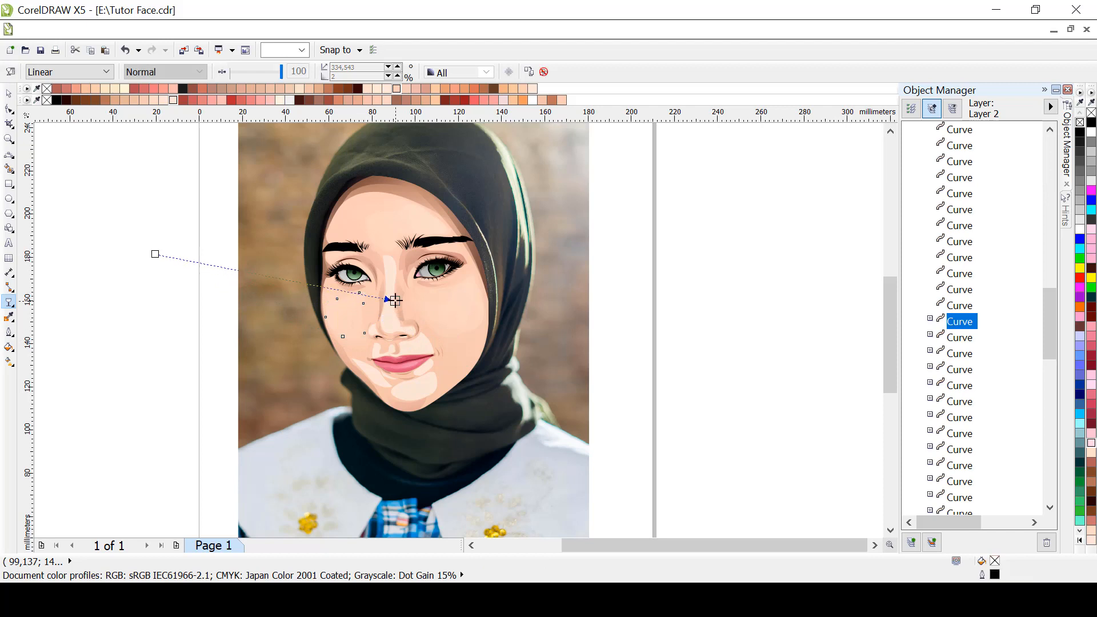
drag(155, 254, 149, 381)
Apply linear transparencies to the two nose-bridge highlights, running from below the chin up to the brow and forehead
click(958, 306)
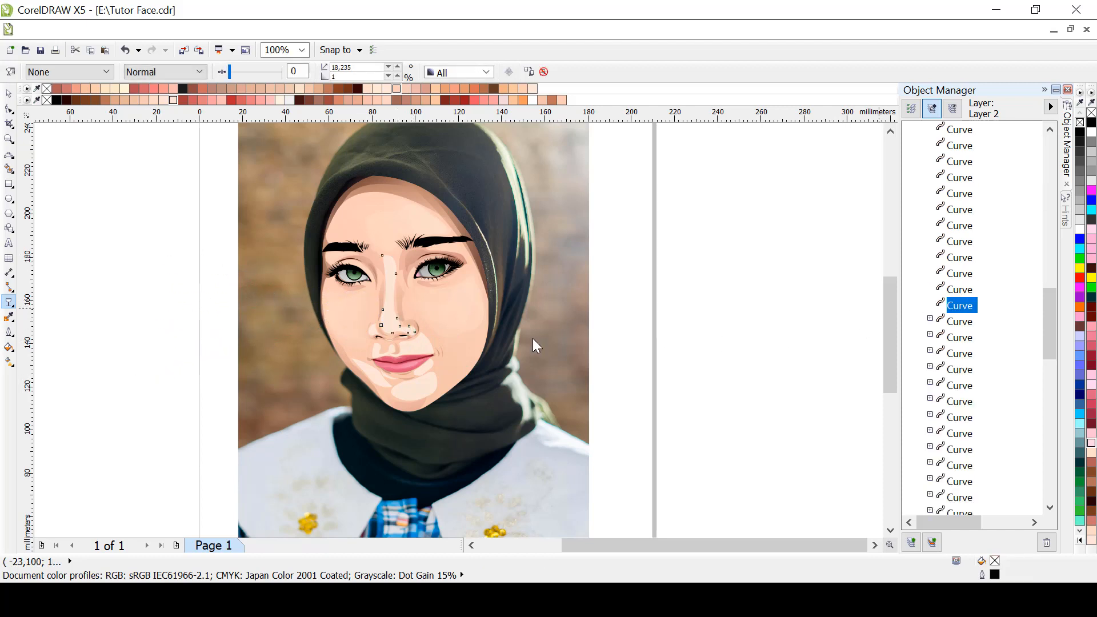
drag(420, 428, 391, 242)
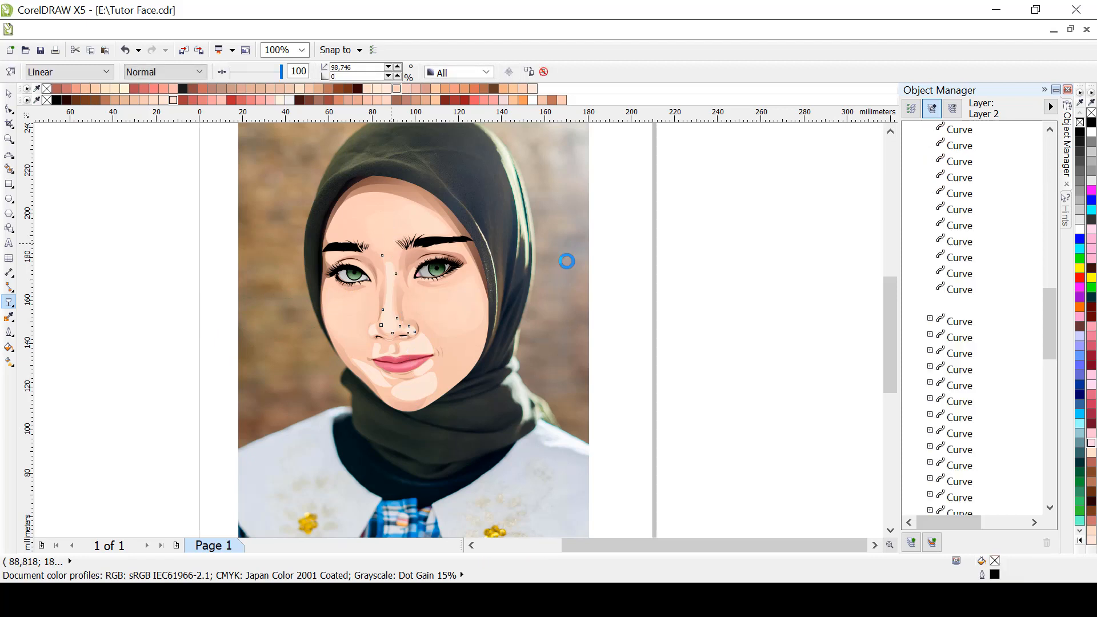
click(955, 291)
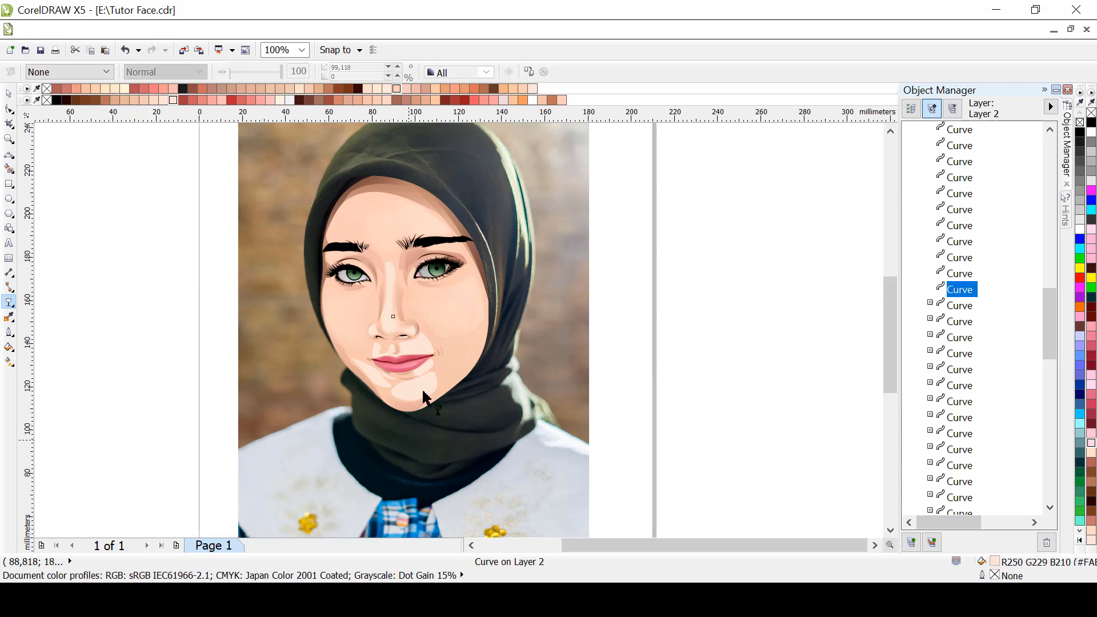
drag(408, 439, 422, 219)
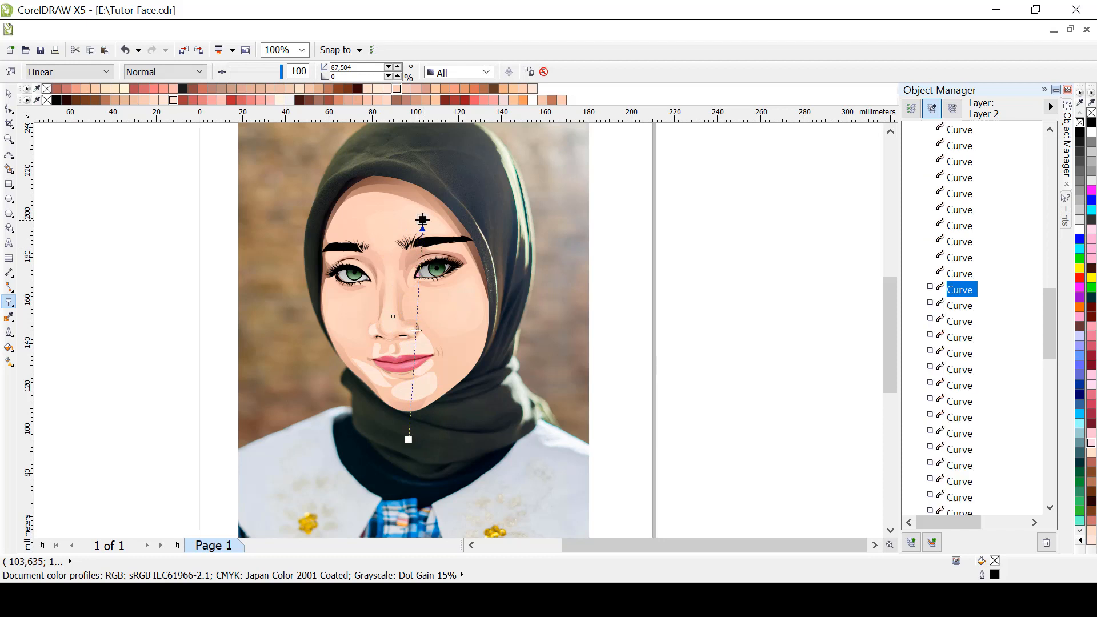
Fade the right-hand nostril highlight leftward and the R254 G228 B215 left-hand nostril highlight rightward across the nose with linear transparencies
click(957, 274)
drag(540, 279, 370, 333)
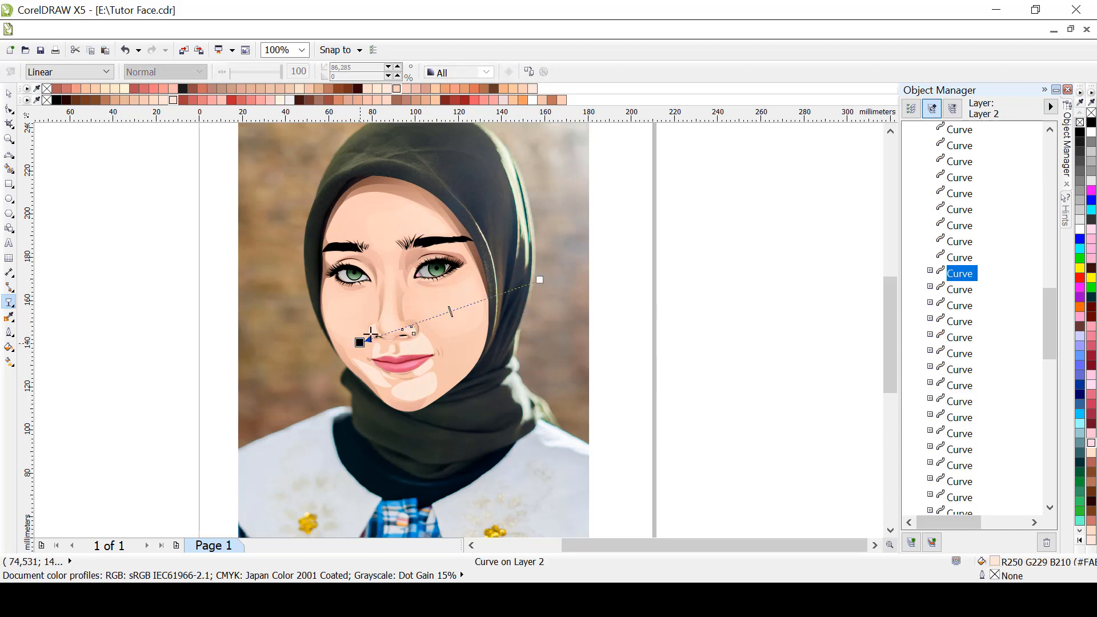
click(958, 258)
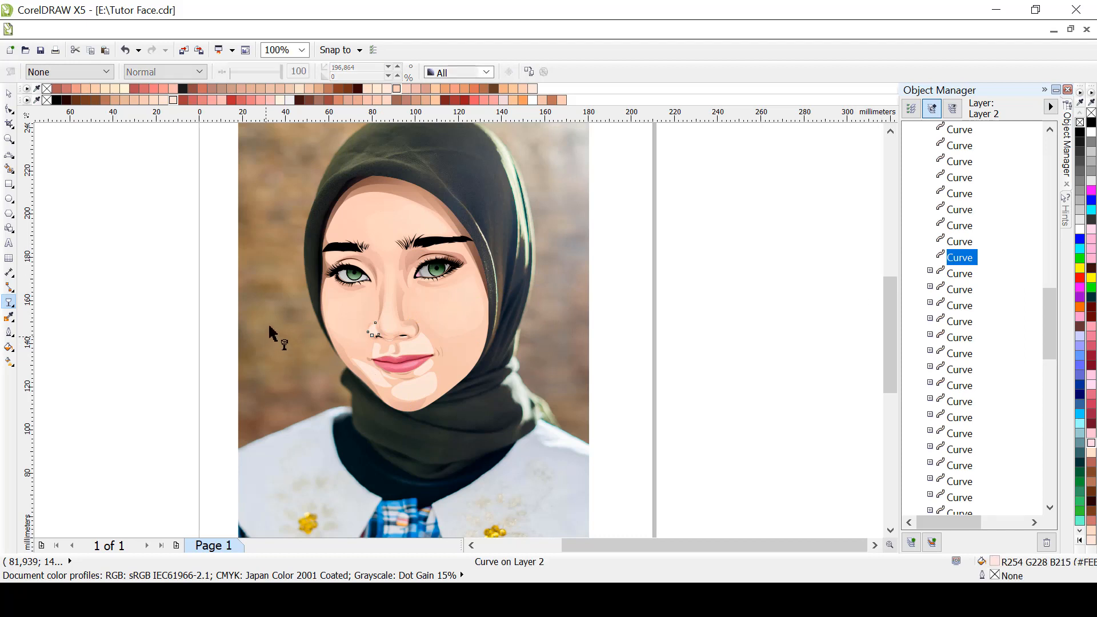
drag(269, 292, 416, 323)
Soften the two highlight curves above the upper lip with linear transparencies running from the right-hand hijab edge down to the lower lip
click(958, 242)
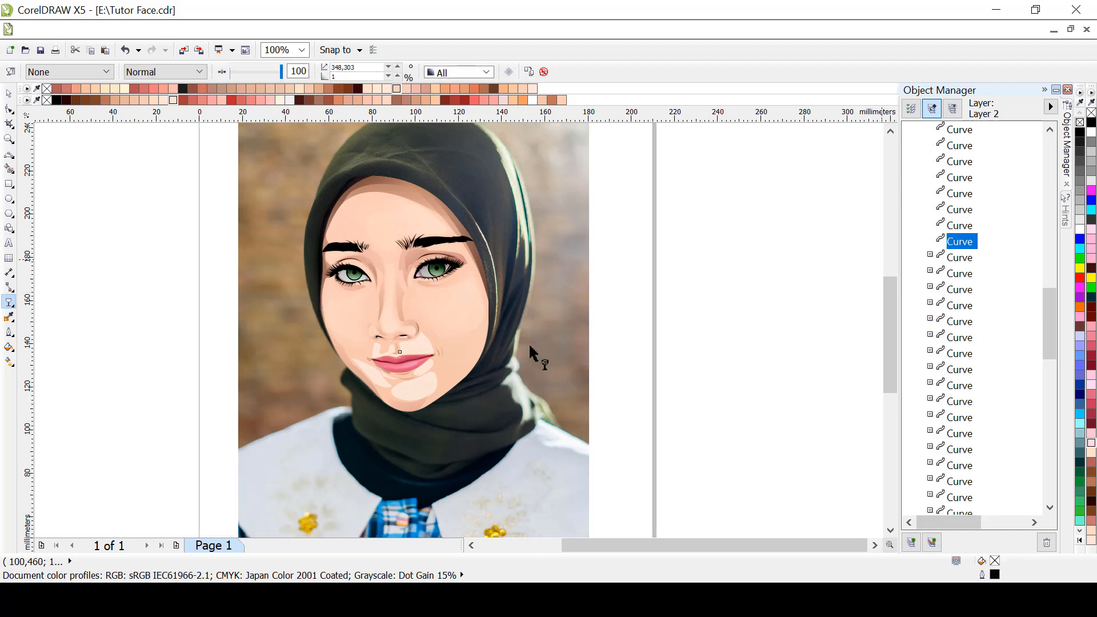
drag(558, 268, 398, 368)
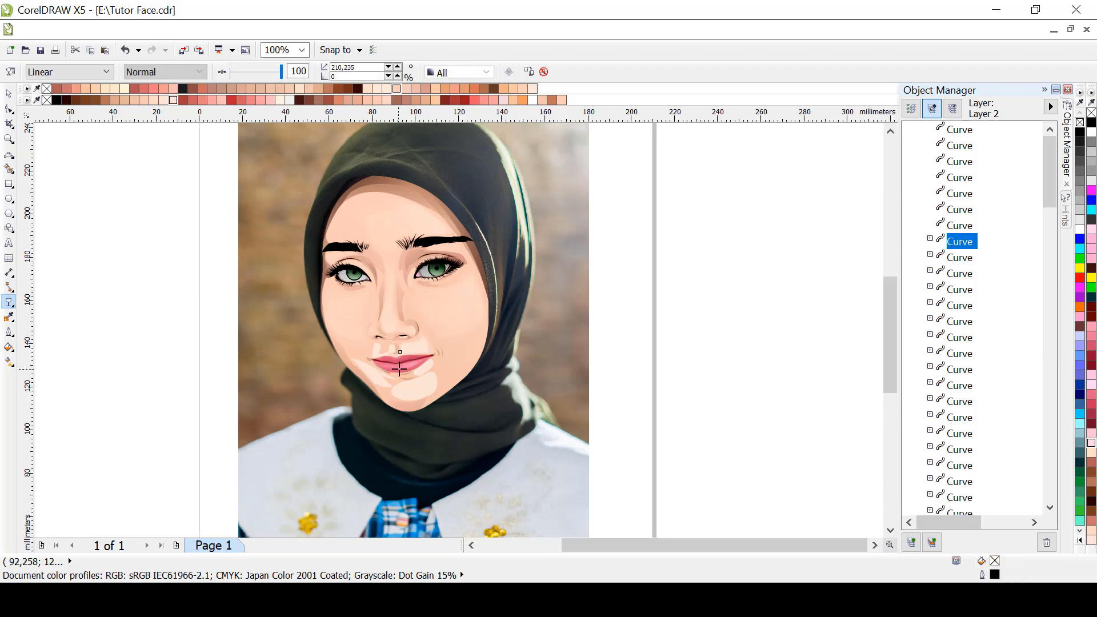
click(960, 226)
drag(574, 261, 387, 375)
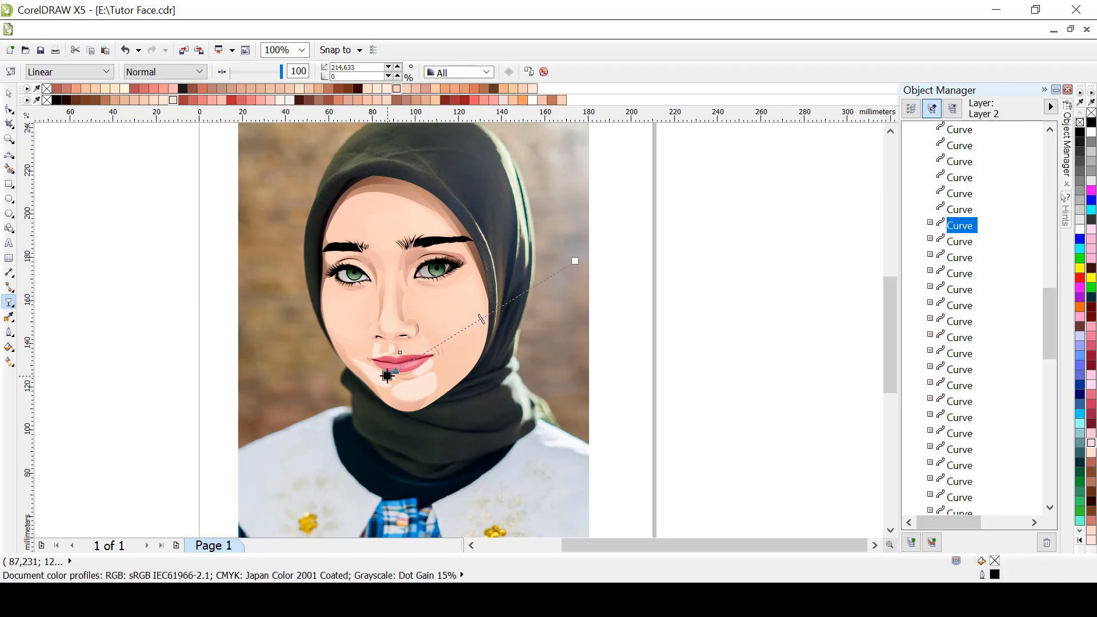
Fade the R254 G228 B215 highlight at the left-hand mouth corner rightward and the R250 G229 B210 philtrum highlight toward the left-hand cheek with linear transparencies
click(960, 210)
drag(246, 314, 403, 369)
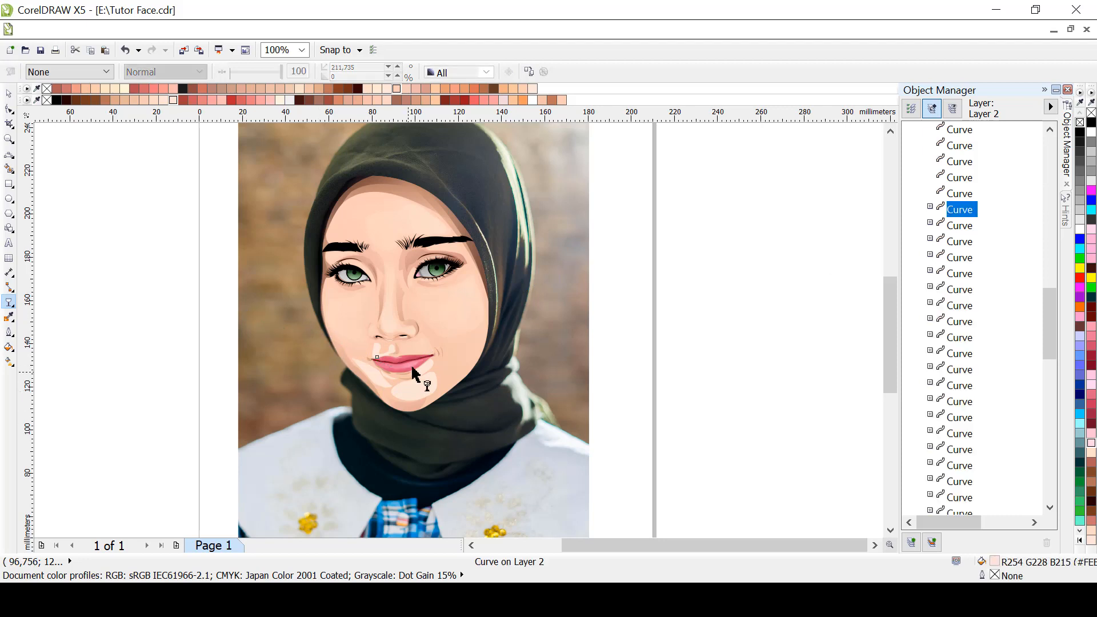
click(962, 196)
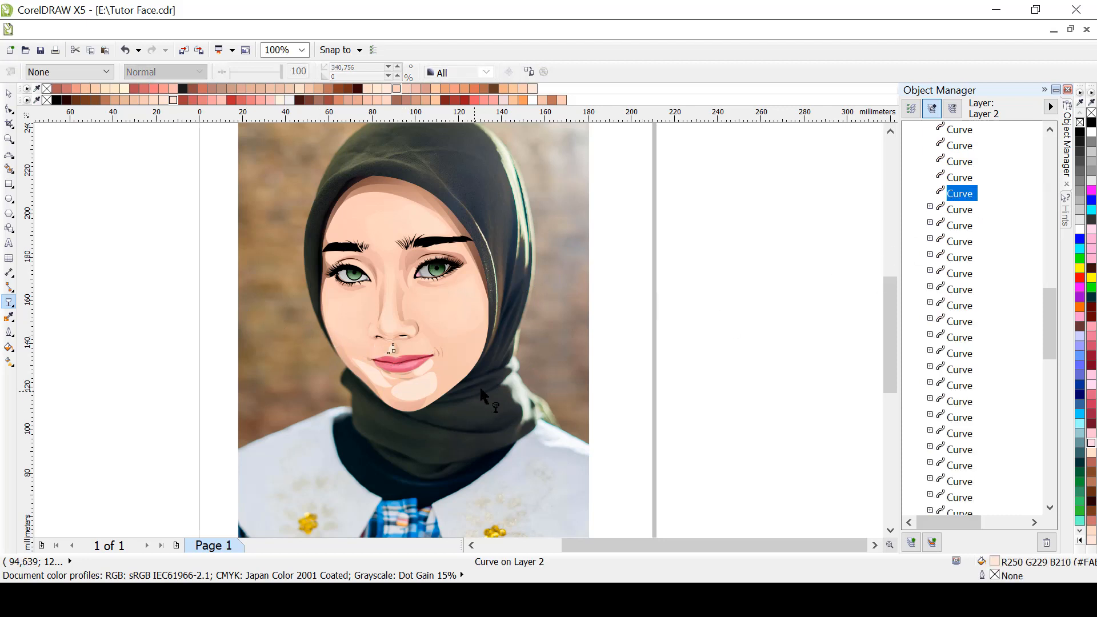
drag(479, 399, 329, 326)
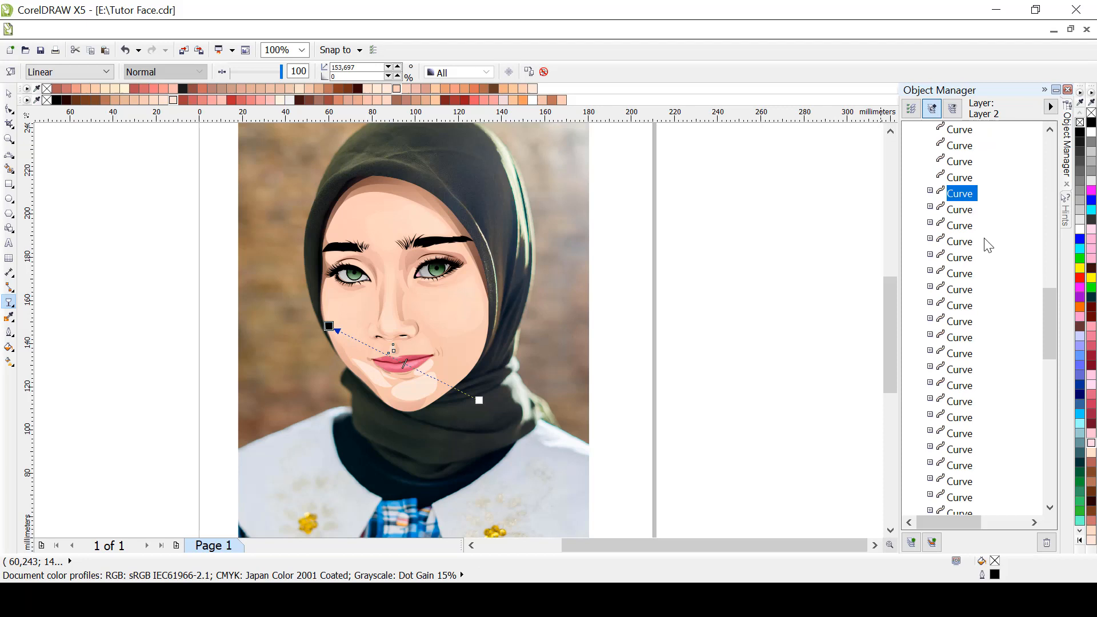
Apply linear transparencies to the two R254 G228 B215 highlights beneath the nose, running from the chin up to the nose bridge
click(964, 177)
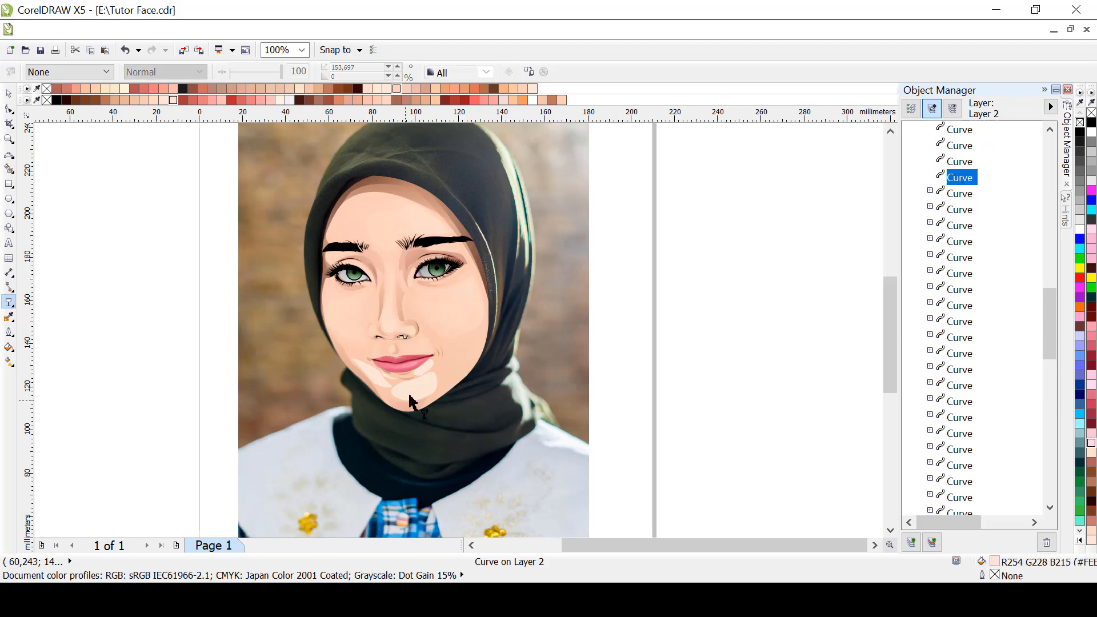
drag(405, 399, 401, 291)
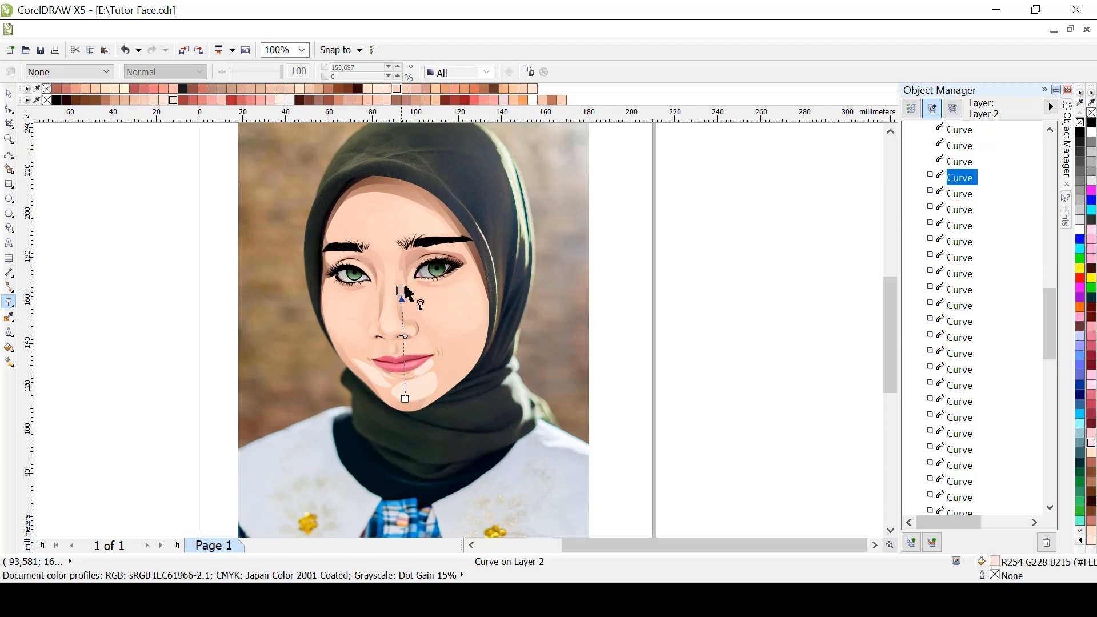
click(959, 162)
drag(383, 416, 398, 291)
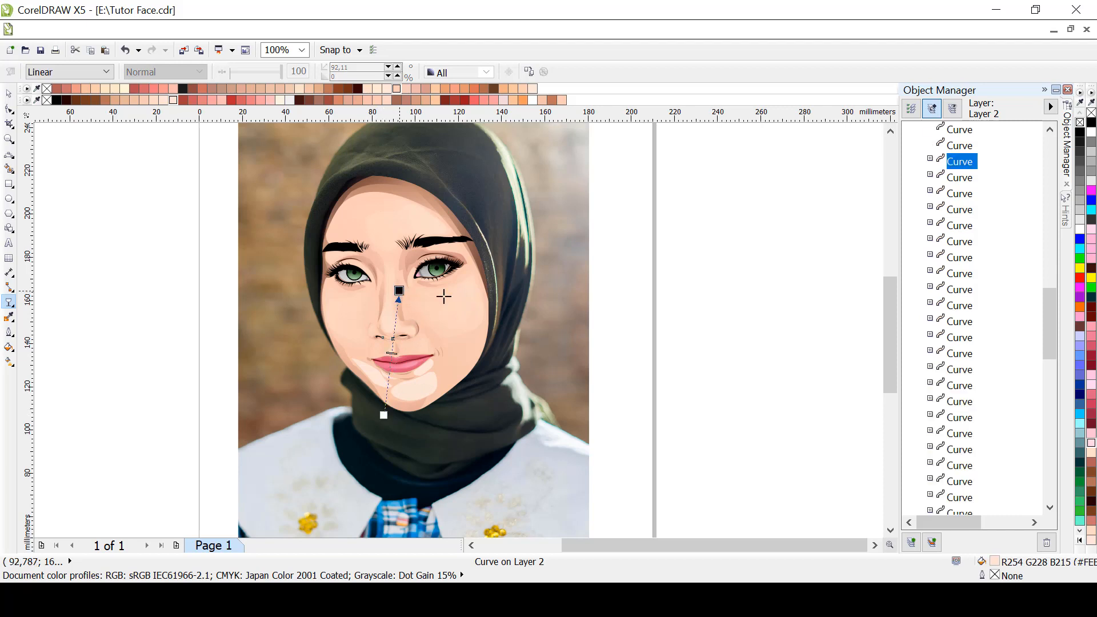
Fade the left-hand jaw highlight from the collar up to the cheek, and the highlight below the lower lip toward the lower-left jaw, with linear transparencies
click(959, 146)
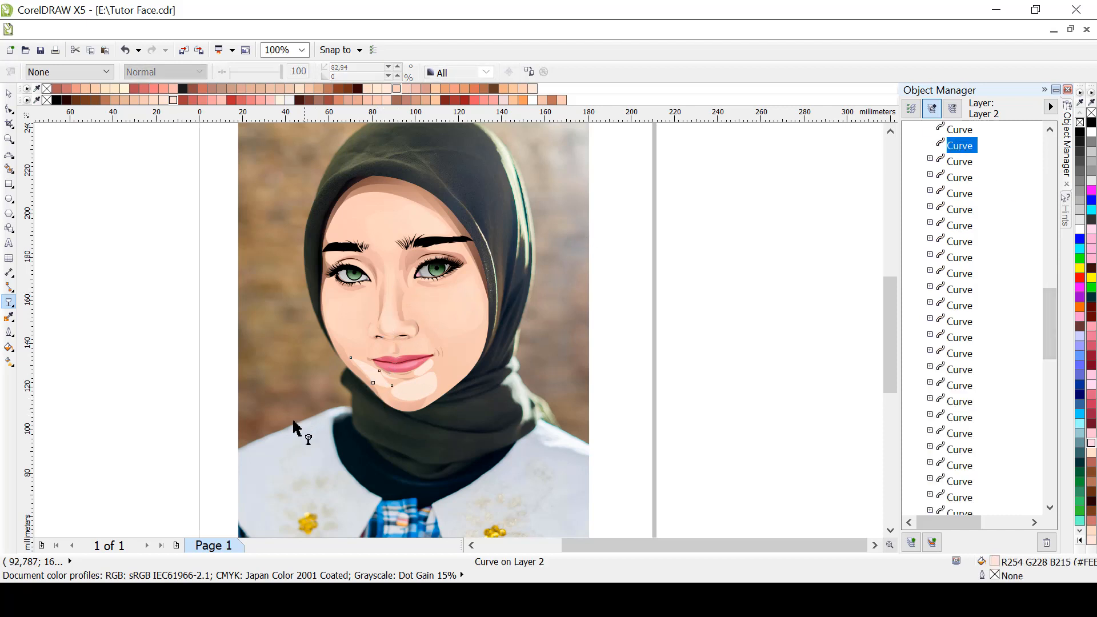
drag(371, 503, 346, 329)
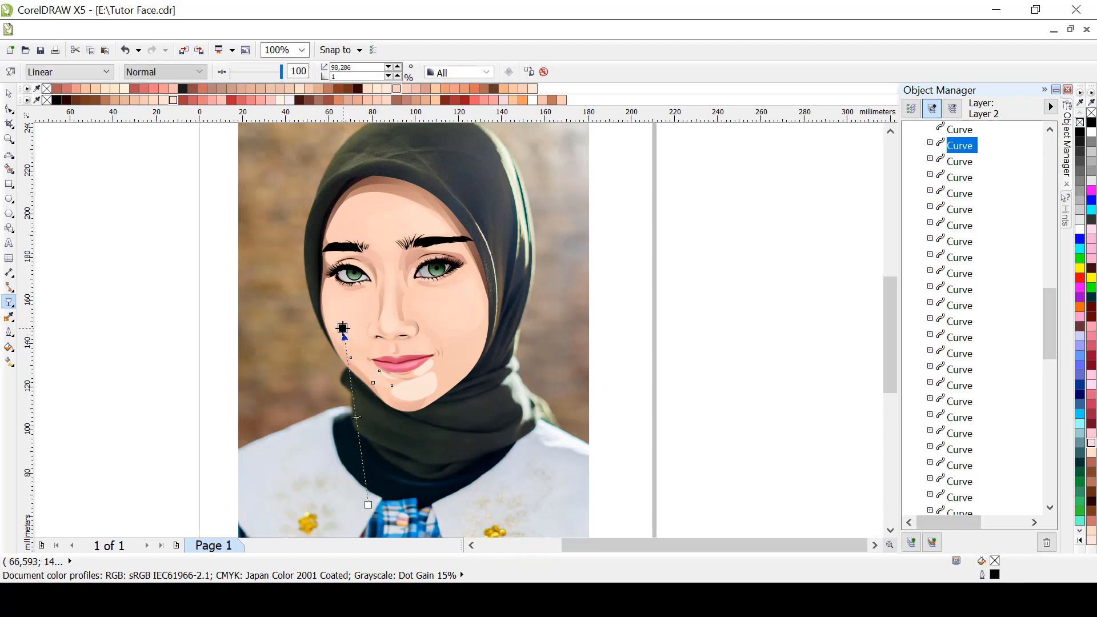
click(955, 130)
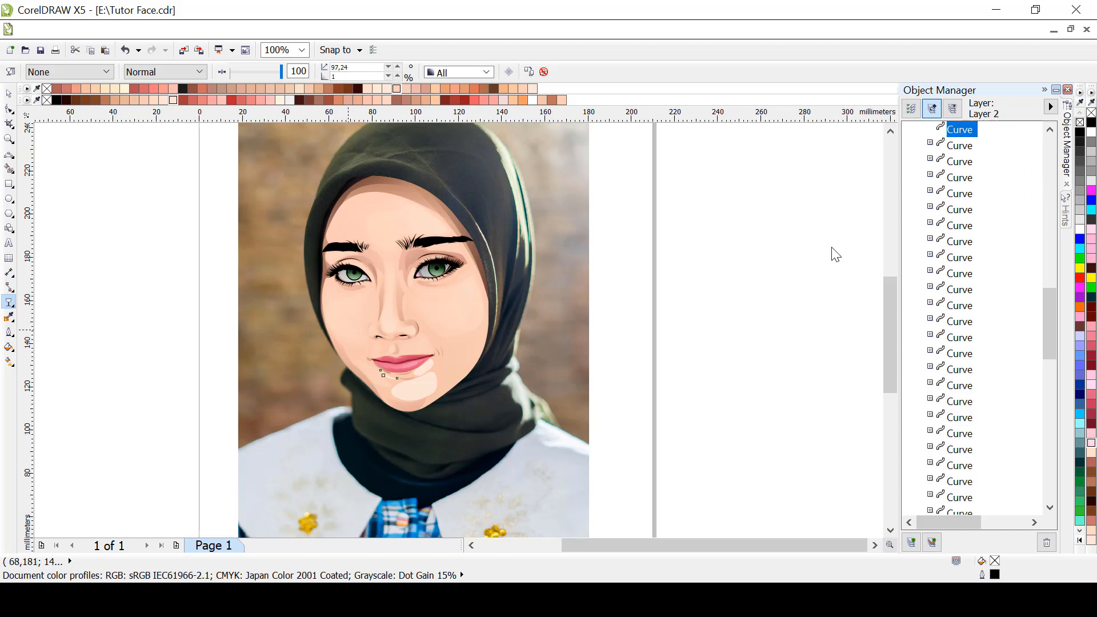
drag(465, 291, 355, 411)
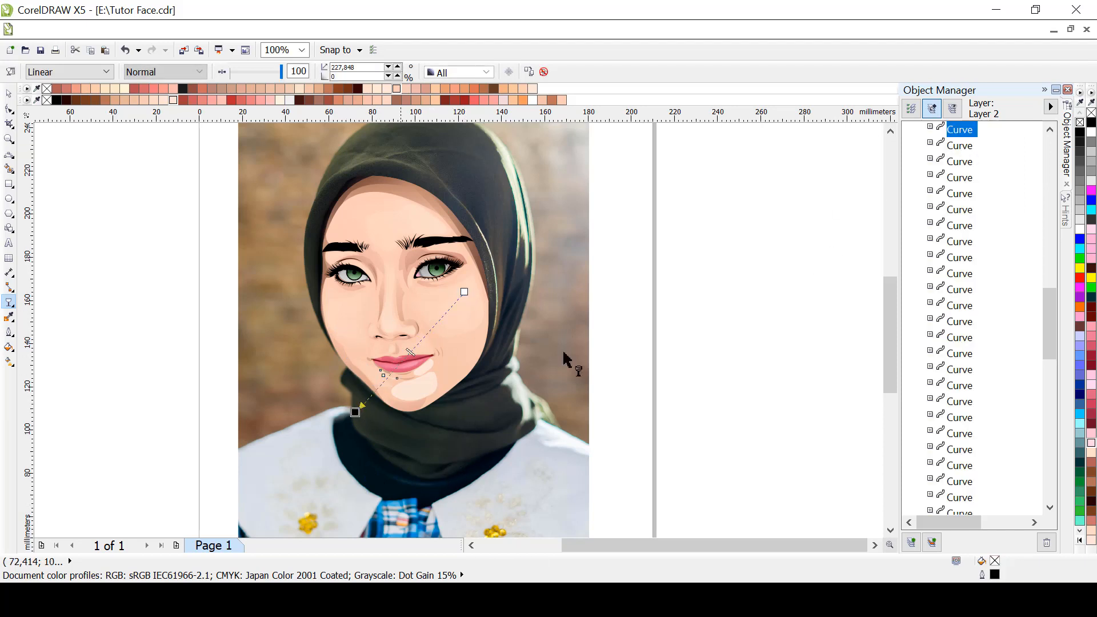
Soften the two outer chin highlights with linear transparencies running from the lower right of the chin up toward the mouth
drag(1050, 301, 1052, 263)
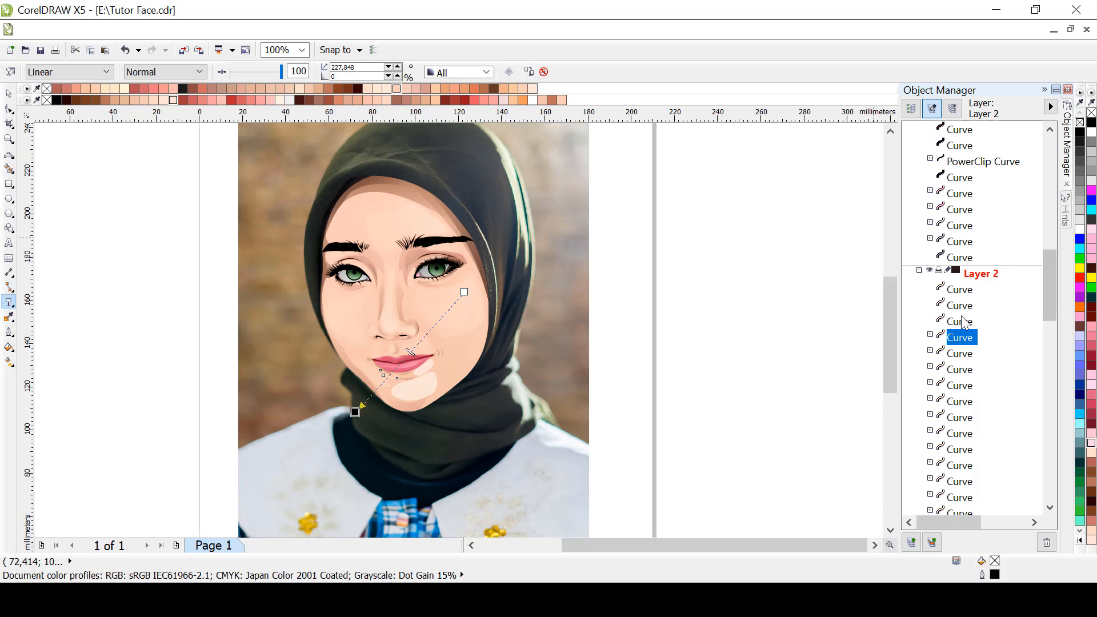
click(959, 321)
drag(511, 445, 411, 335)
click(966, 309)
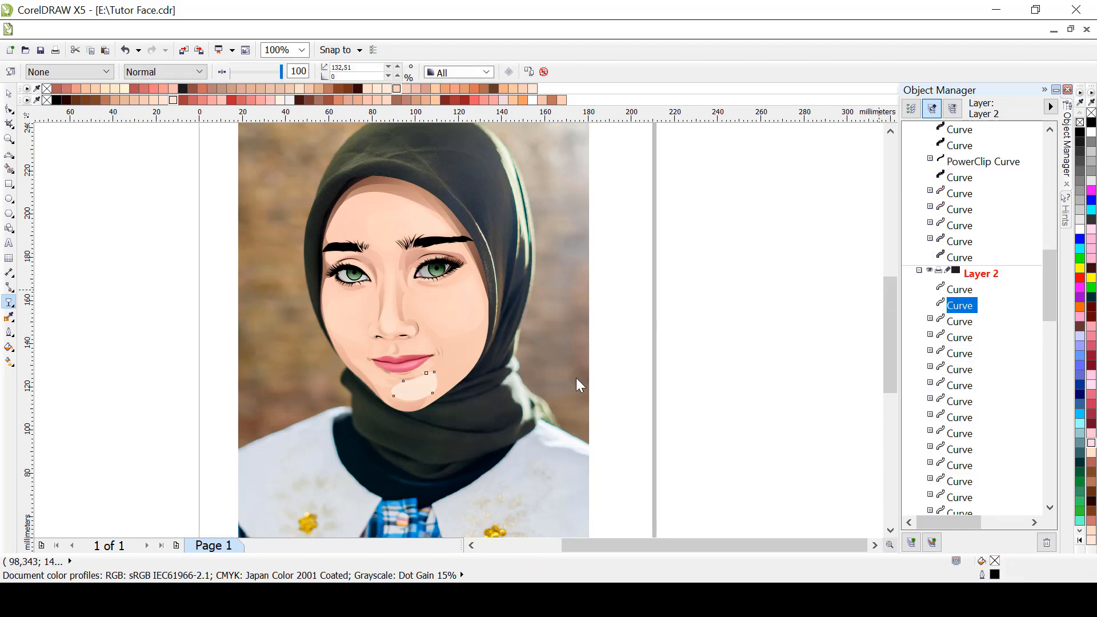
drag(506, 512, 430, 349)
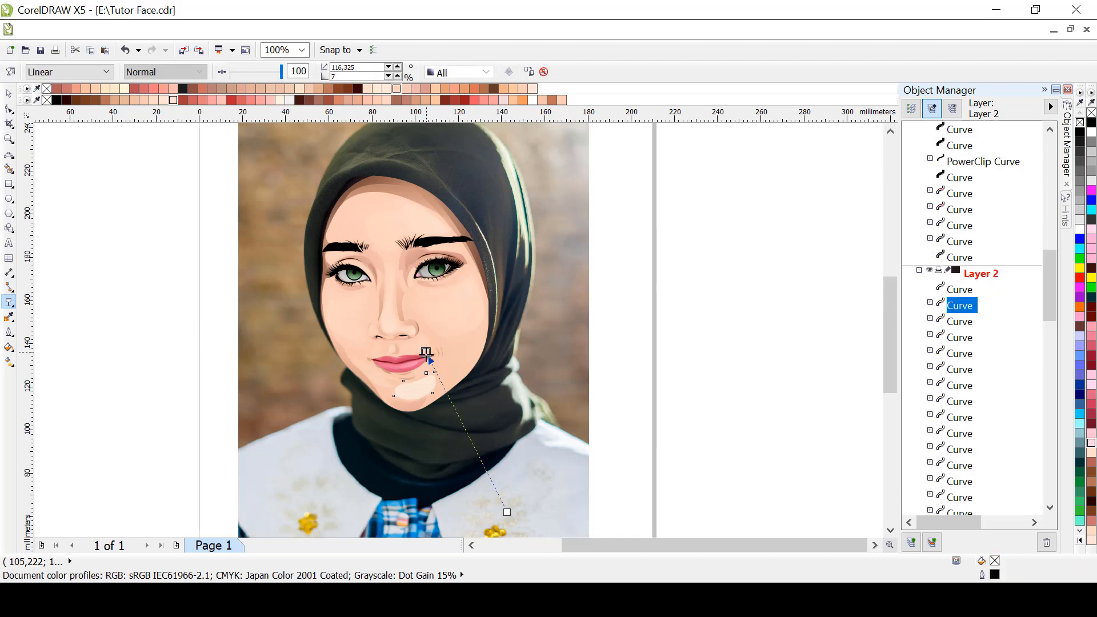
Fade the topmost R250 G229 B210 chin highlight with a linear transparency from the right-hand collar up to the mouth corner, and clear the selection
click(960, 290)
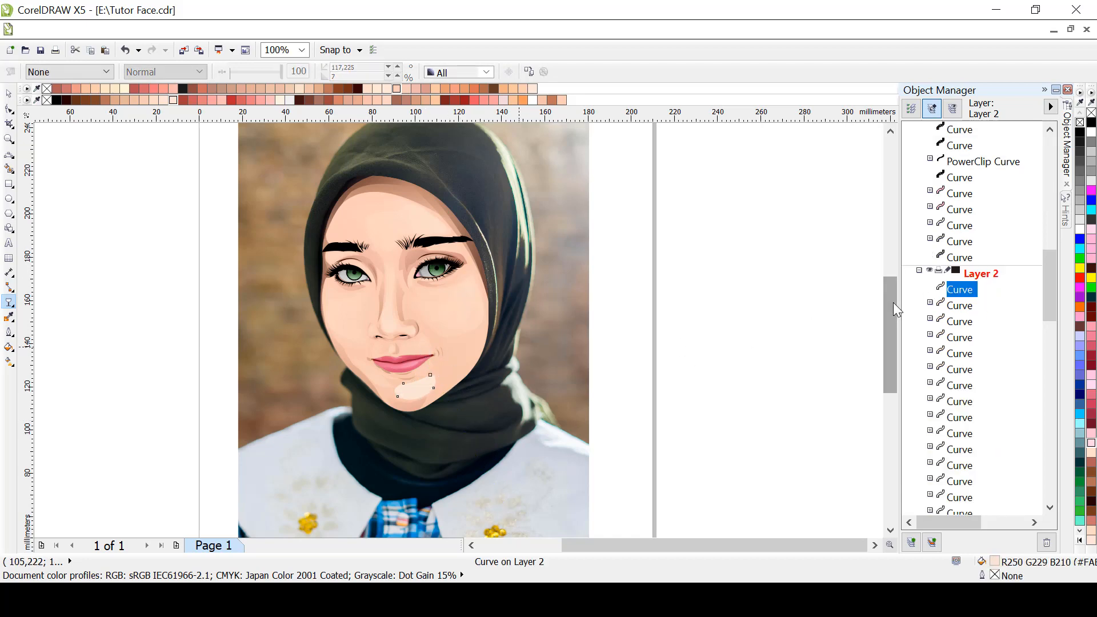
scroll(893, 303, down, 3)
drag(500, 412, 436, 240)
click(691, 303)
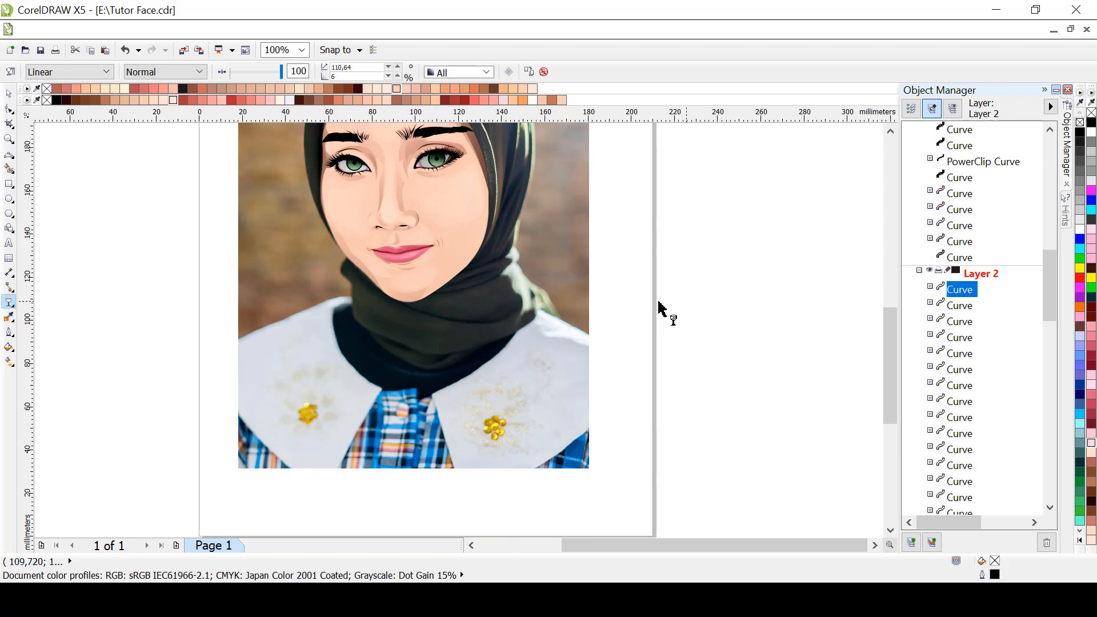
drag(891, 329, 855, 307)
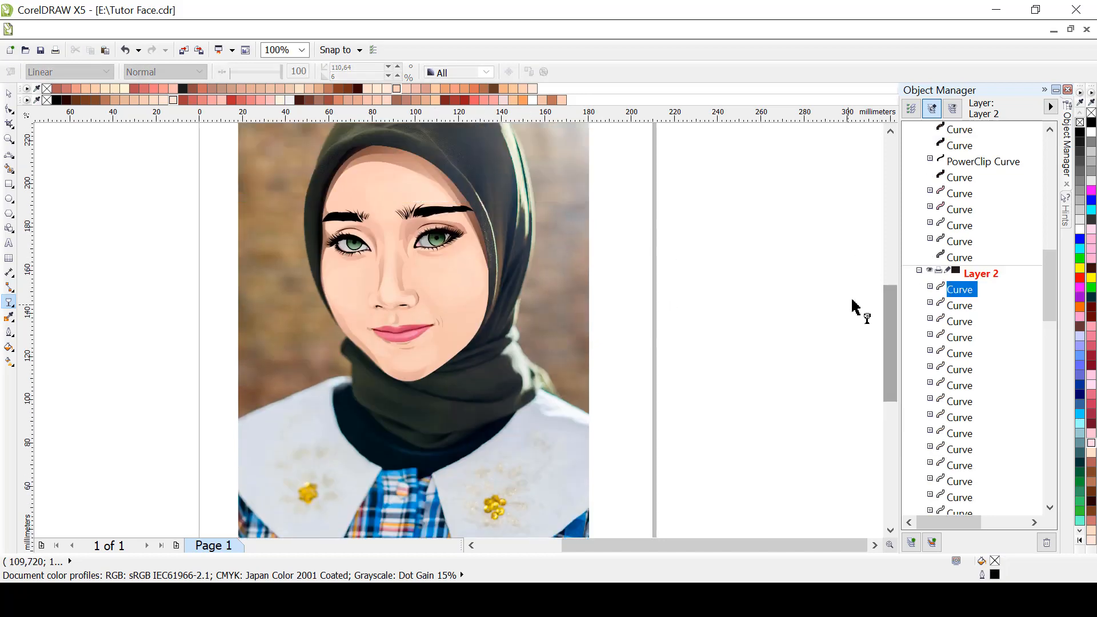
Move the transparency starts of the R179 G94 B89 chin shadow farther down and the R180 G115 B87 left-hand jaw shadow farther to the lower left
click(413, 378)
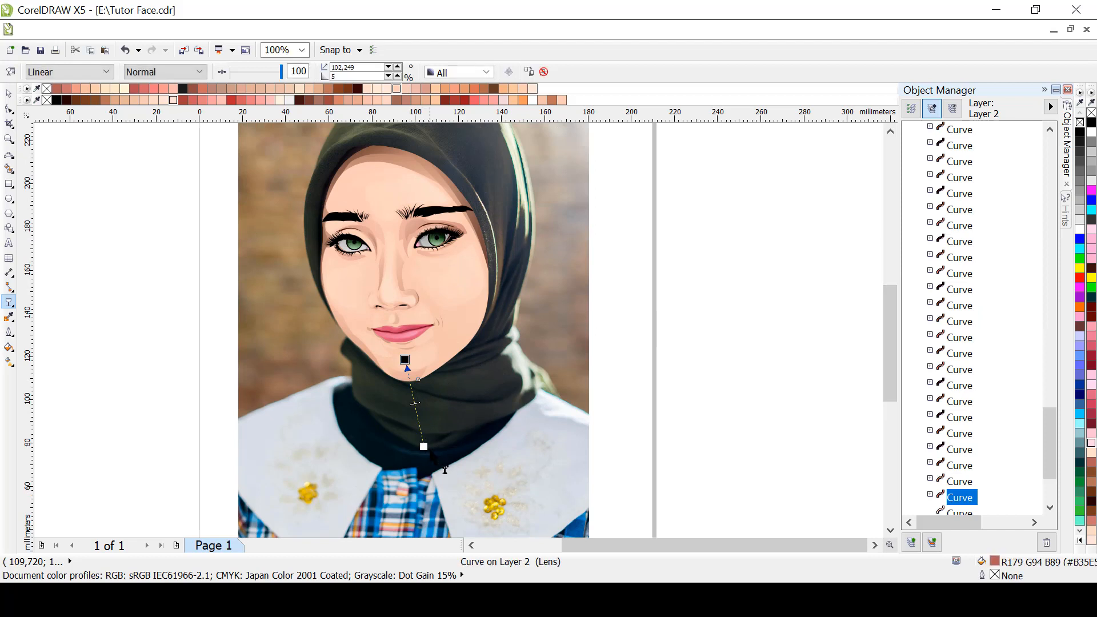
drag(424, 447, 415, 546)
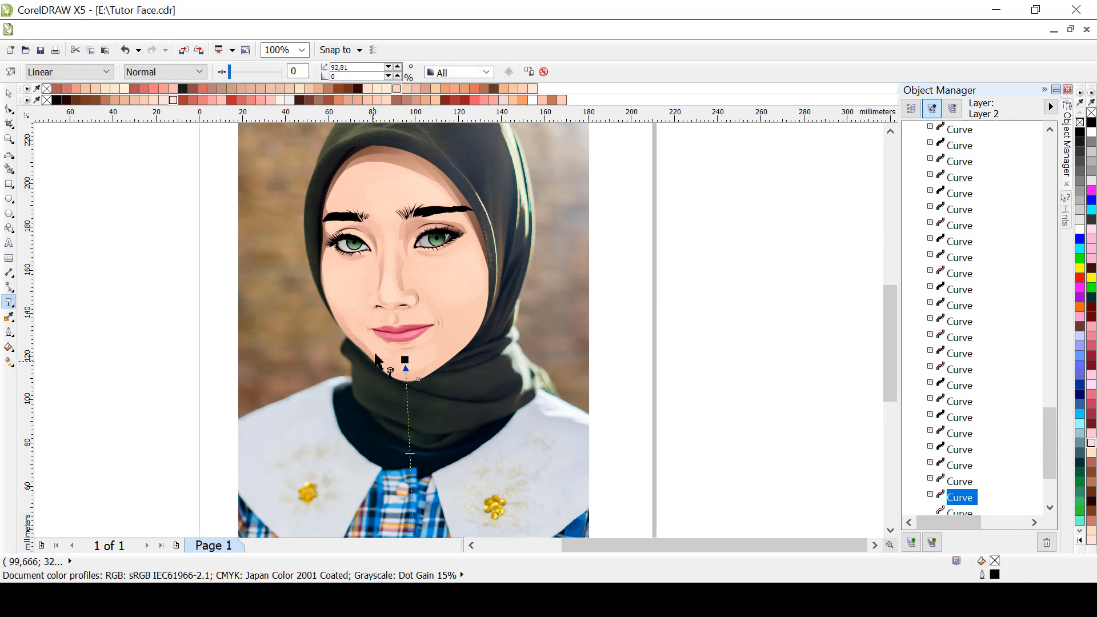
click(353, 339)
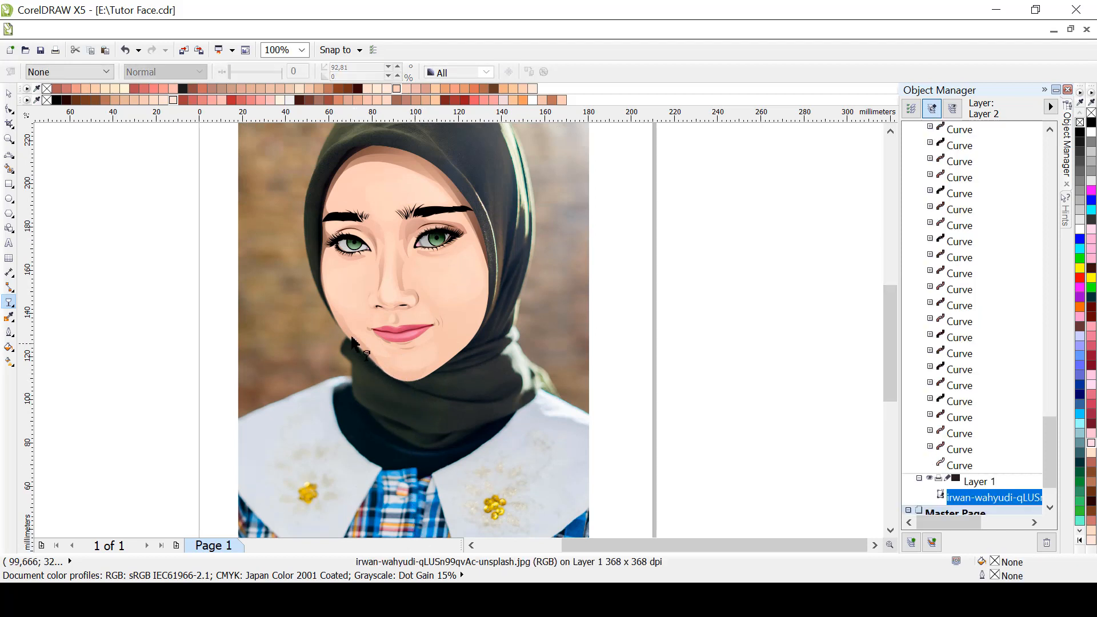
scroll(353, 351, up, 1)
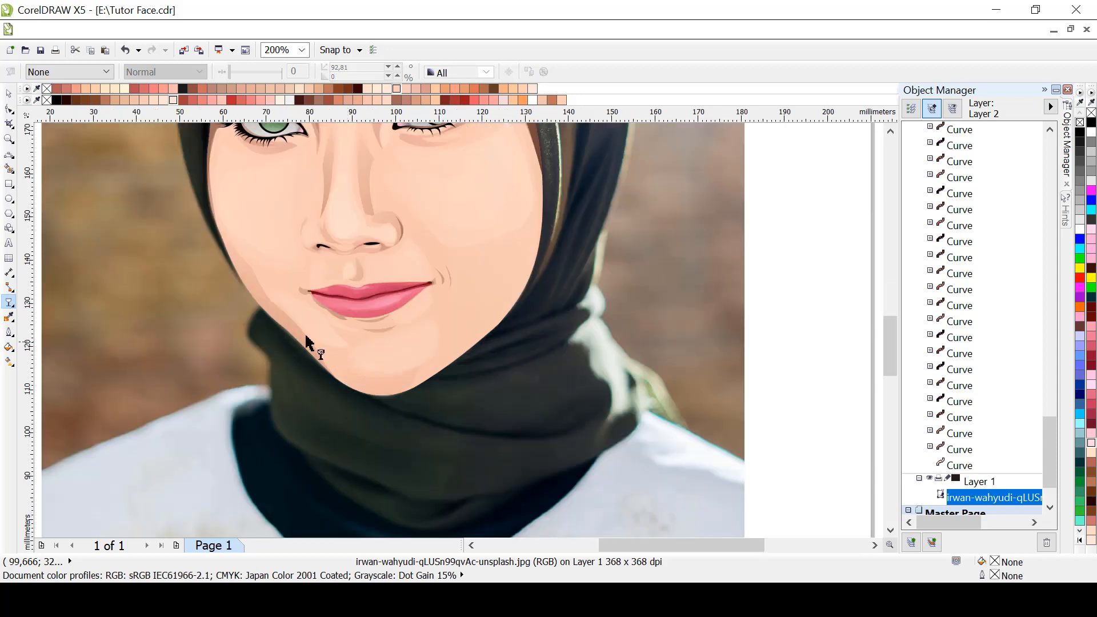
click(289, 321)
scroll(311, 367, down, 1)
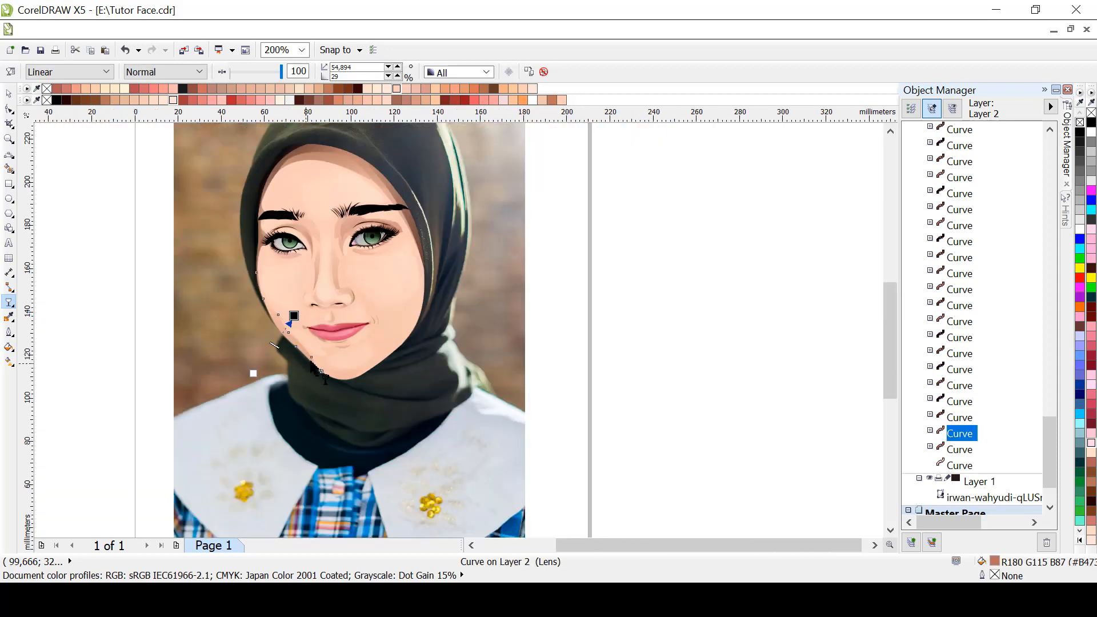
drag(253, 374, 208, 426)
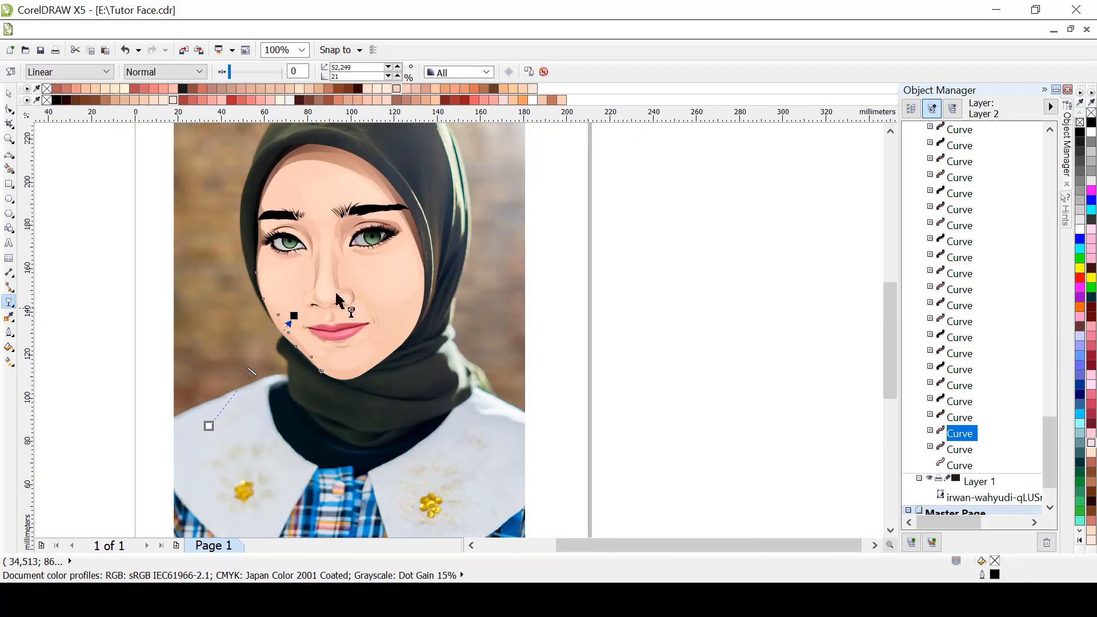
Reposition the R179 G94 B89 right-hand eye shadow's linear transparency, starting beyond the hijab's lower right and ending between the eyebrows
click(353, 252)
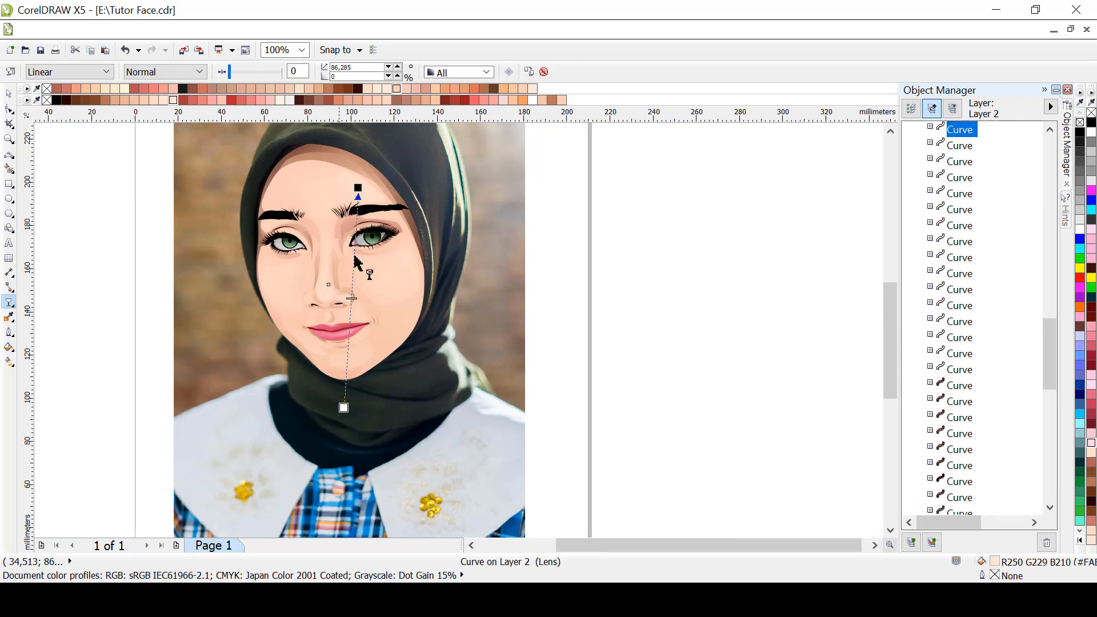
click(335, 230)
scroll(335, 232, up, 1)
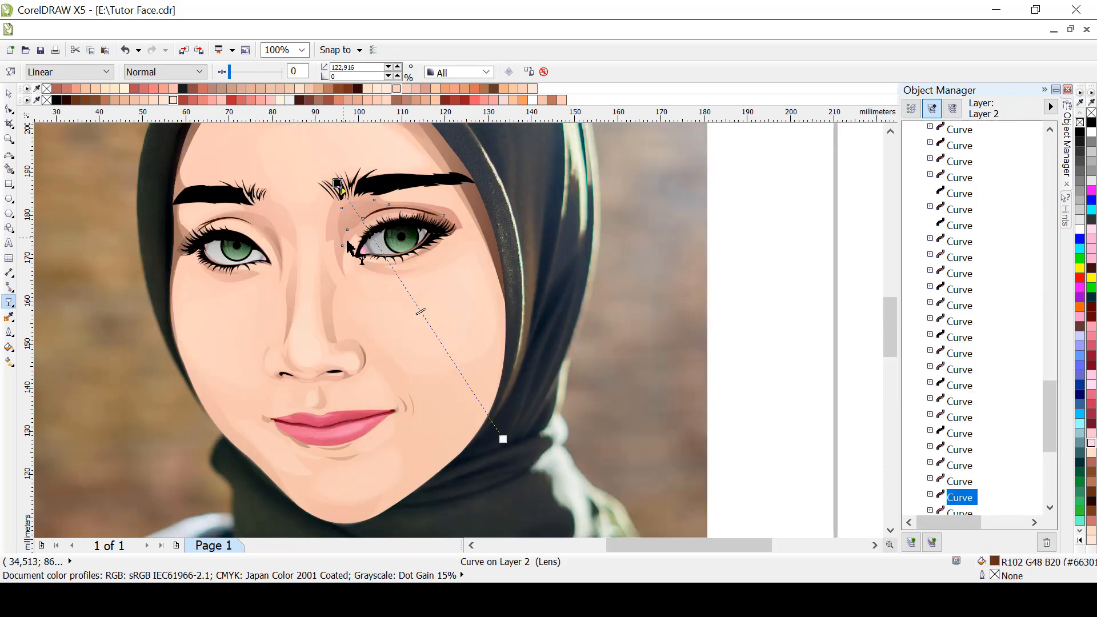
drag(260, 185, 589, 381)
scroll(426, 291, down, 1)
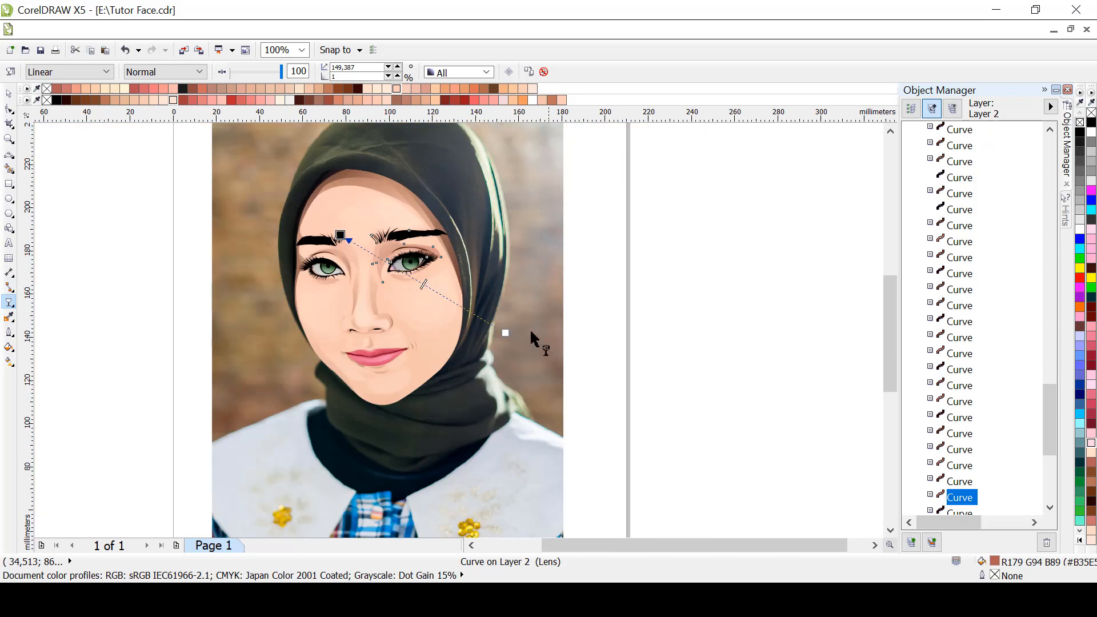
drag(505, 334, 553, 398)
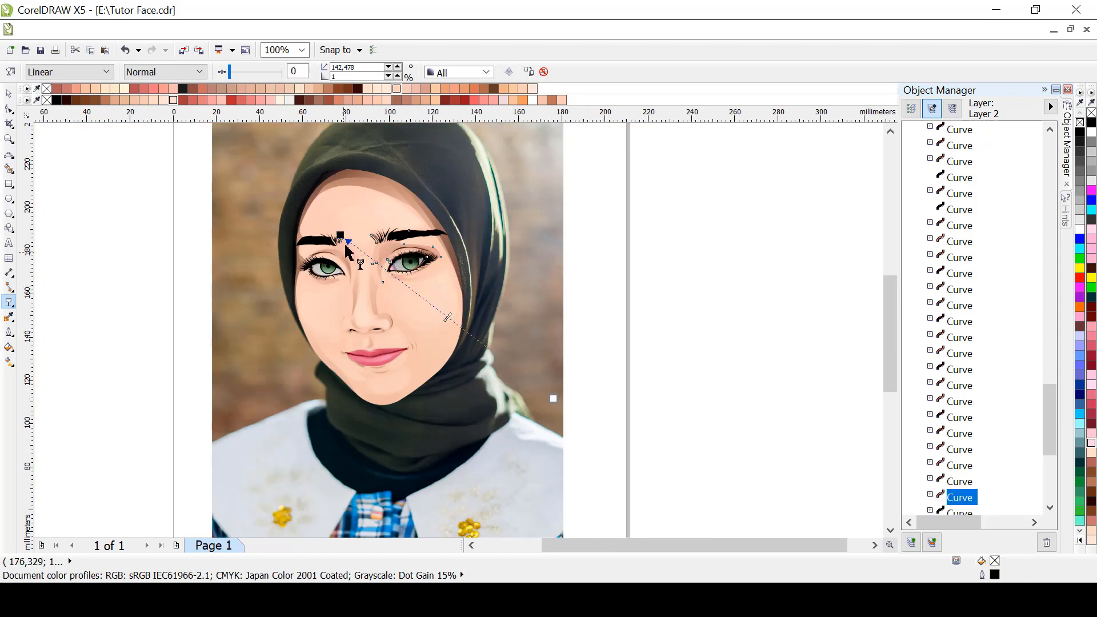
drag(340, 234, 361, 241)
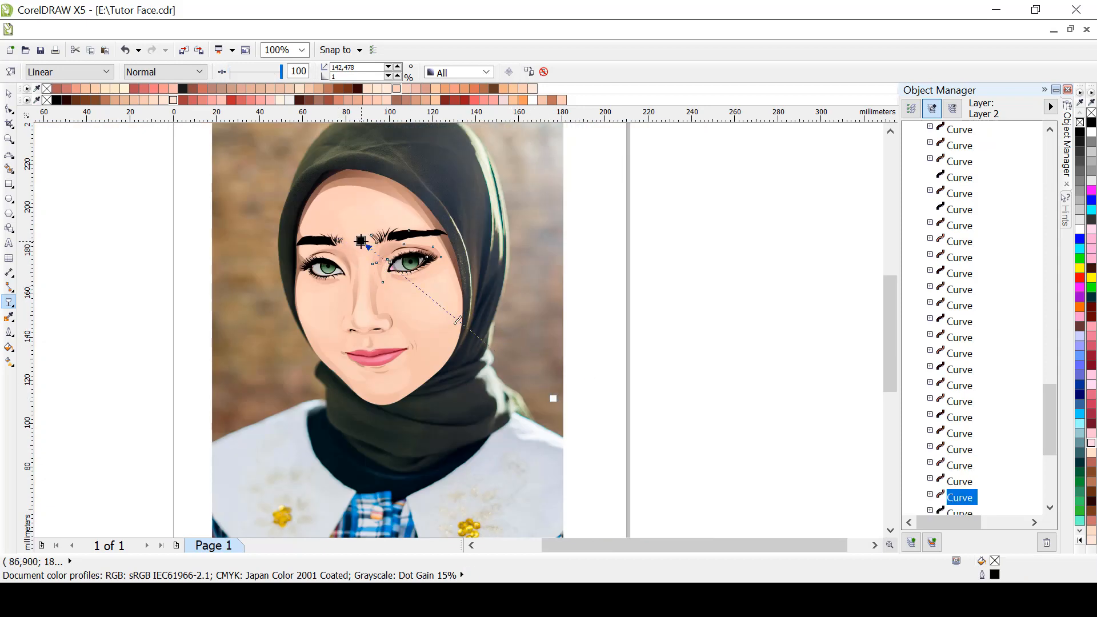
Move the transparency start of the R102 G48 B20 inner-corner shadow at the right-hand eye beyond the hijab's right edge, and deselect it
click(386, 252)
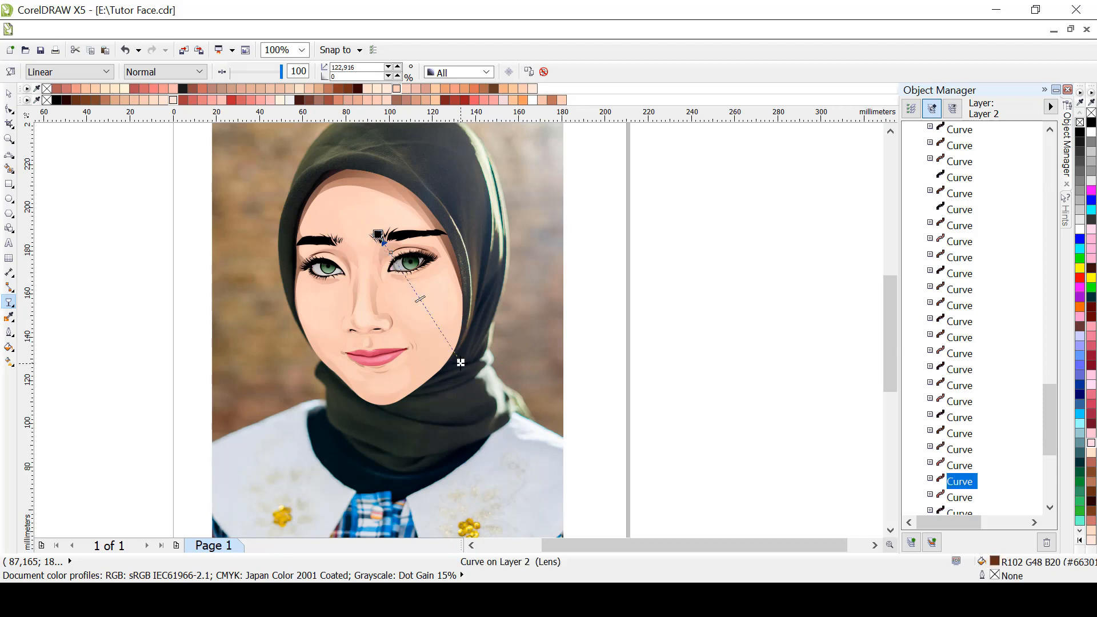
drag(510, 361, 522, 358)
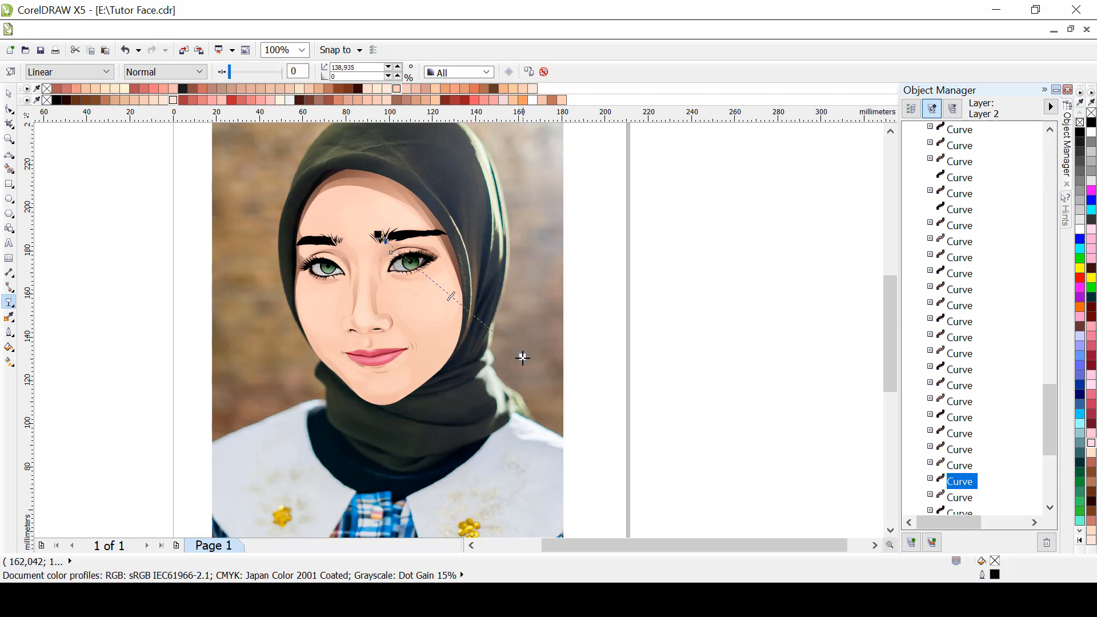
click(491, 312)
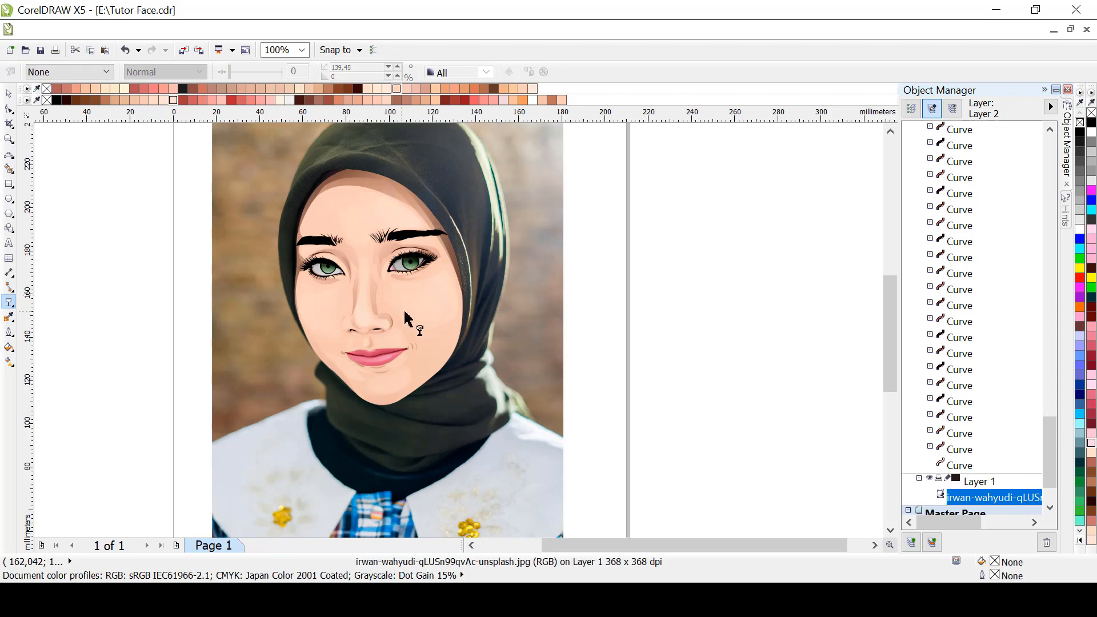
Pull the transparency end of the R179 G94 B89 shadow under the right-hand eye inward, and shift the upper-lid shadow's end toward the right-hand brow
scroll(406, 318, up, 1)
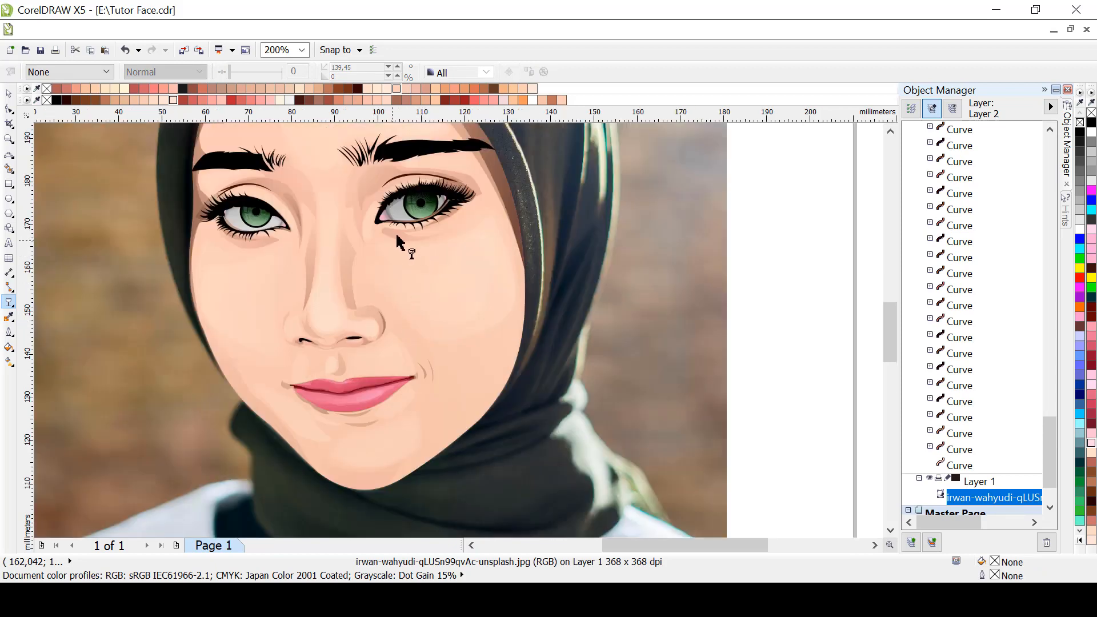
click(398, 236)
click(408, 234)
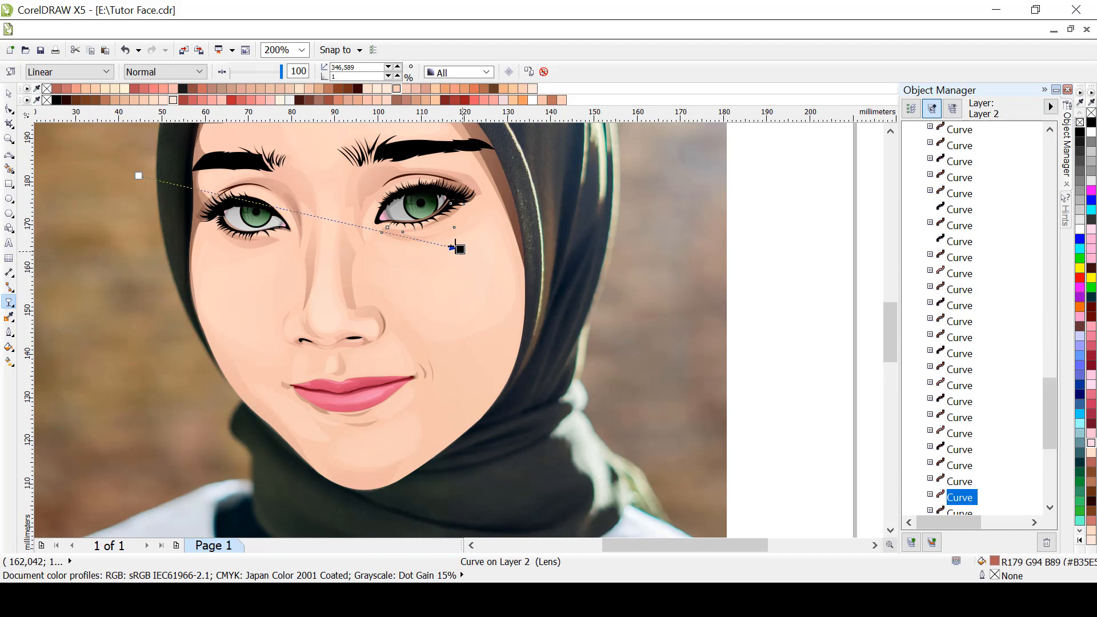
drag(459, 248, 444, 239)
click(473, 180)
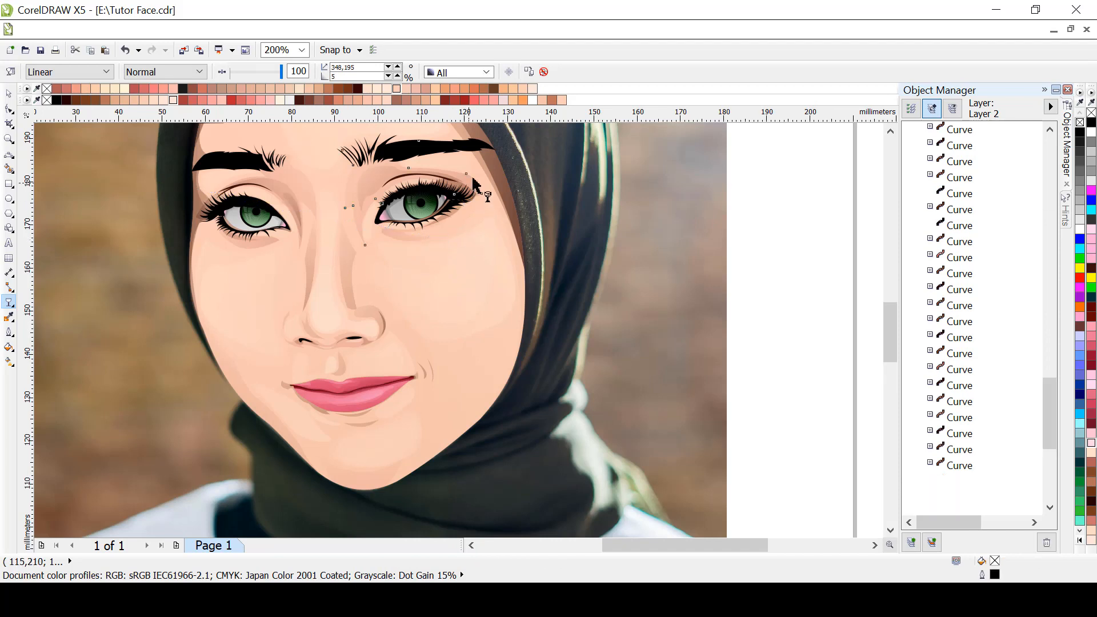
drag(322, 162, 344, 156)
click(624, 286)
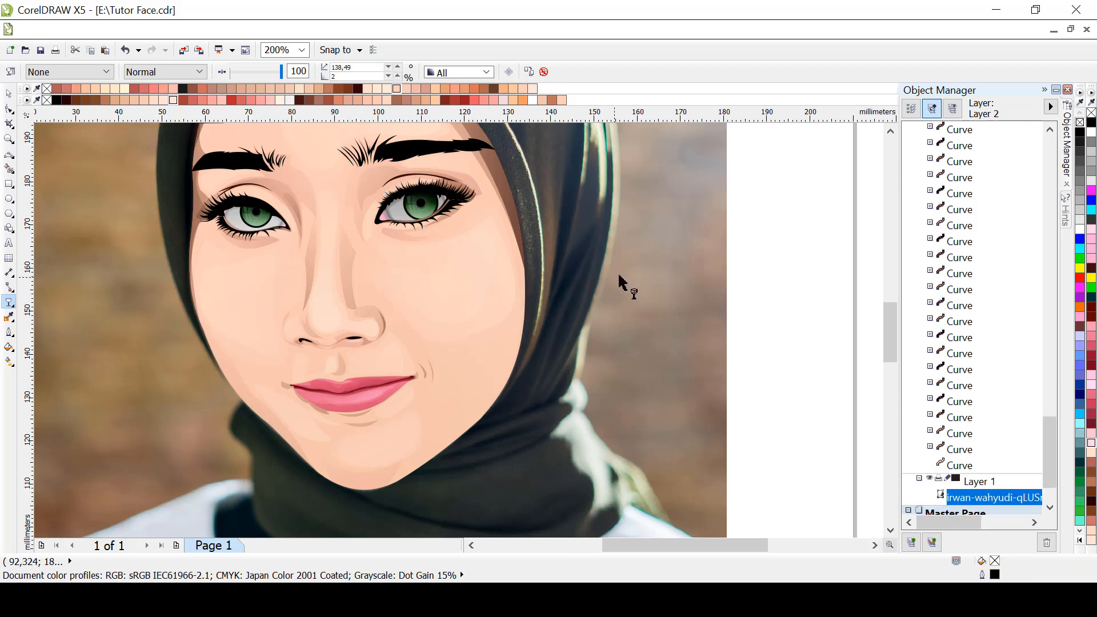
scroll(628, 311, down, 2)
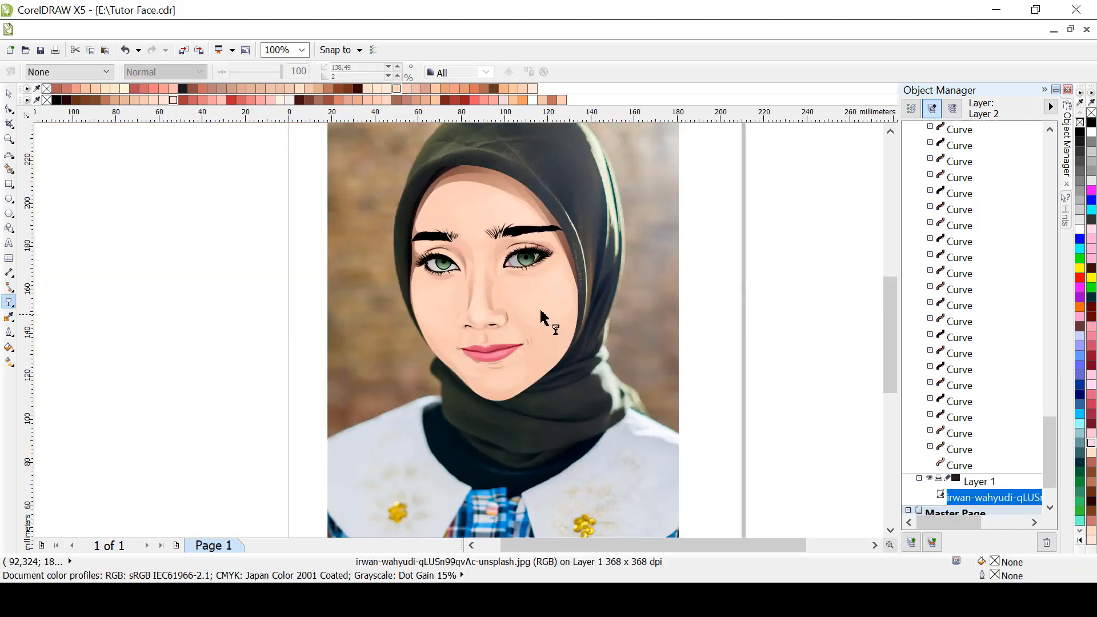
Toggle the visibility of Layer 2 to compare the portrait with and without its skin shading
scroll(718, 331, down, 2)
scroll(719, 336, up, 2)
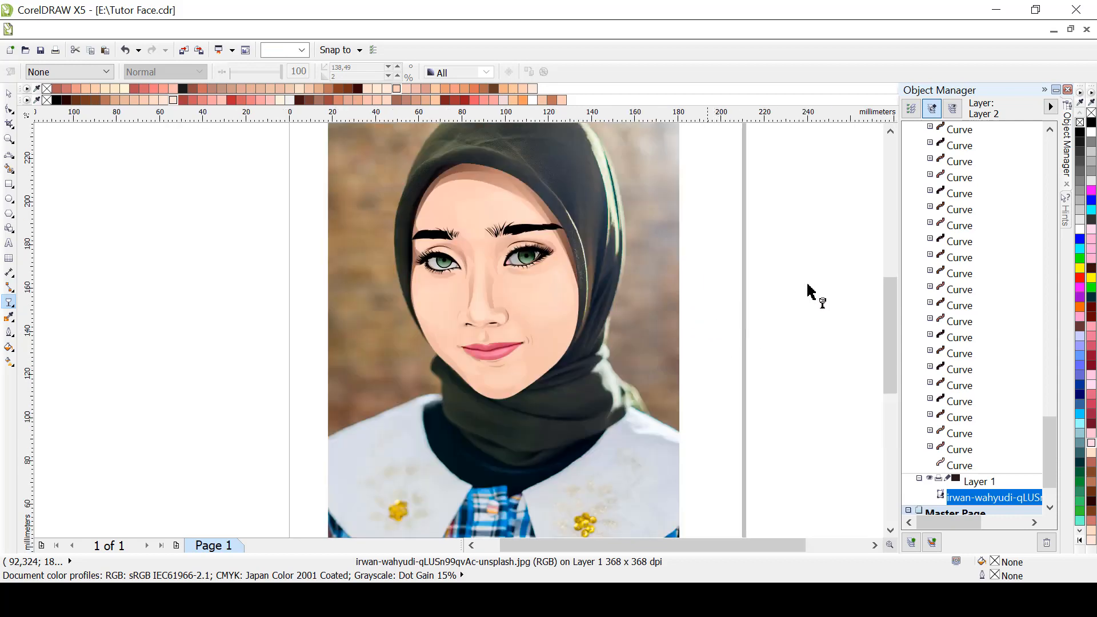
drag(1051, 432, 950, 282)
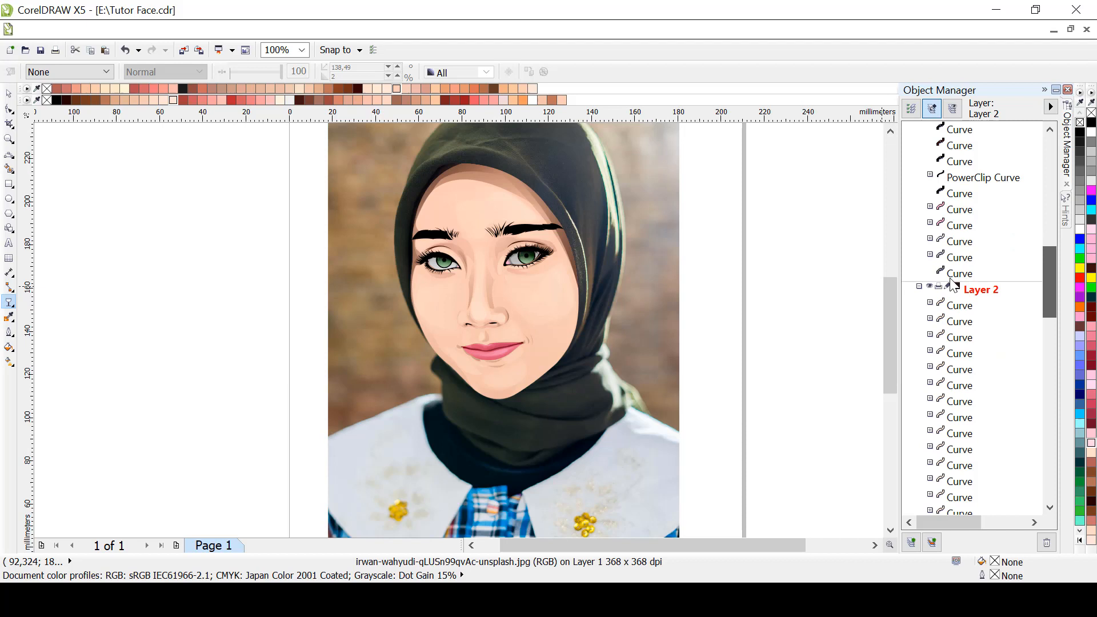
click(919, 287)
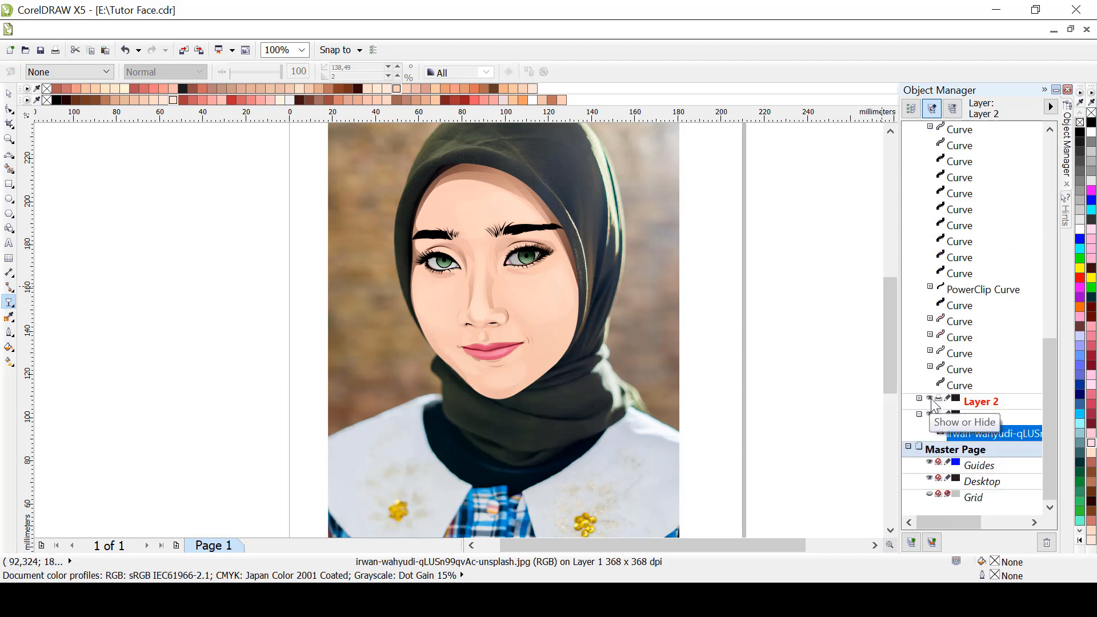
click(930, 398)
click(930, 399)
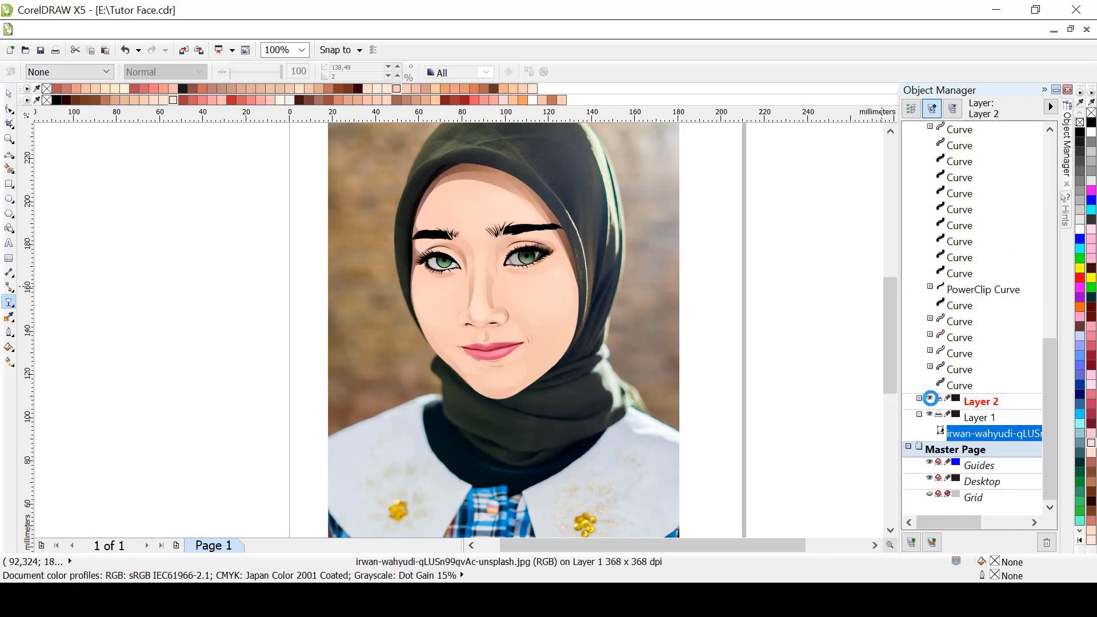
click(930, 399)
click(930, 398)
click(930, 399)
click(930, 398)
click(930, 398)
click(930, 398)
click(919, 399)
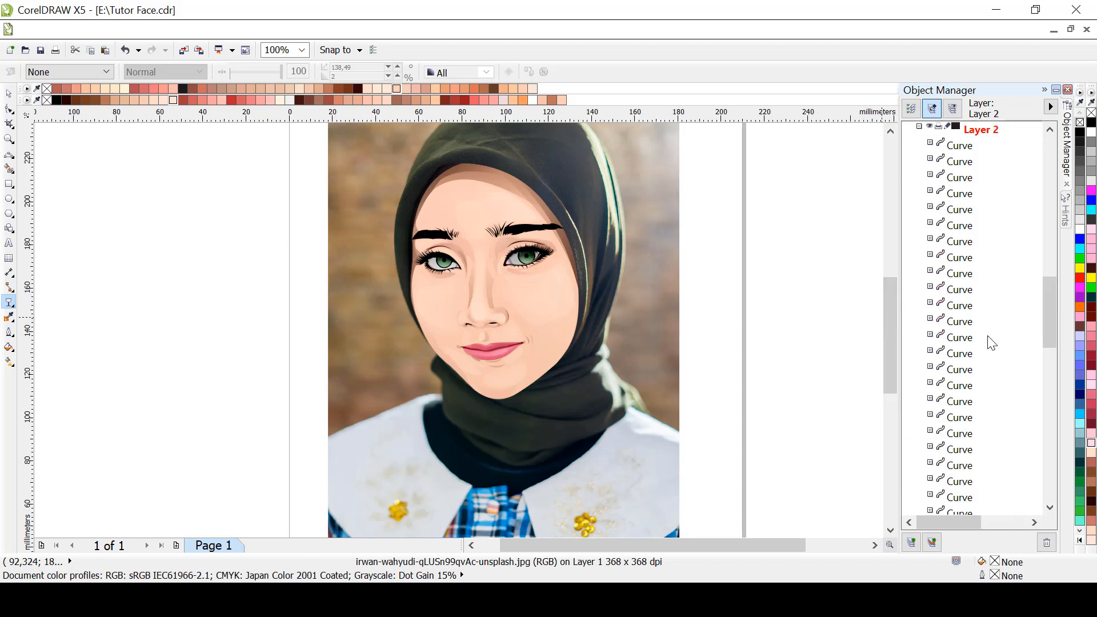
Select all the curves on Layer 2 and open the Hue/Saturation/Lightness adjustment for them
click(961, 146)
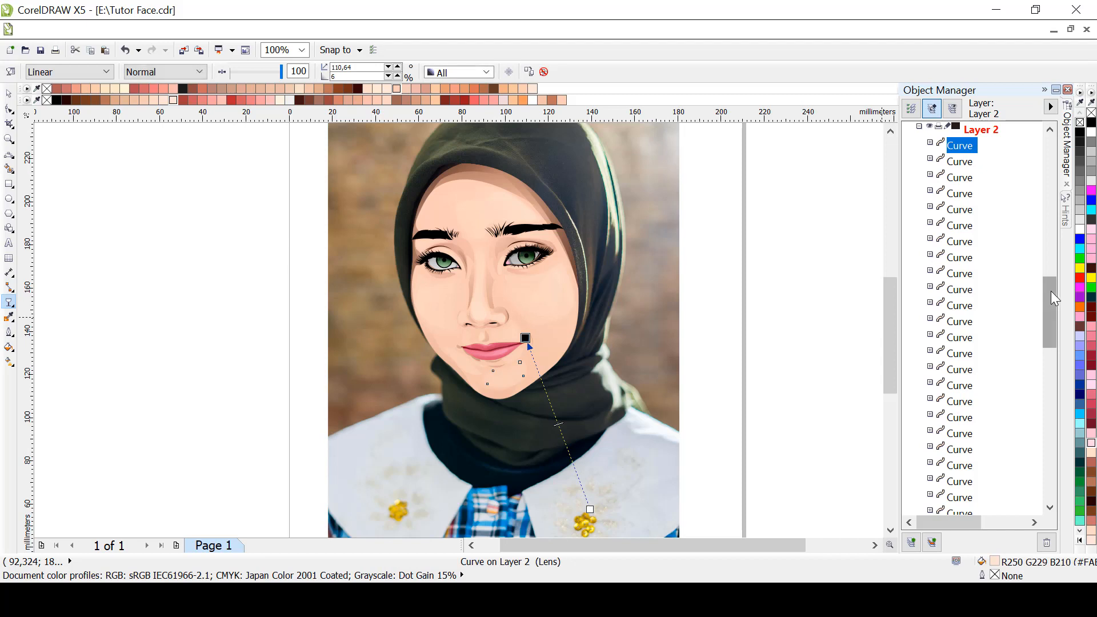
drag(1051, 290, 1054, 426)
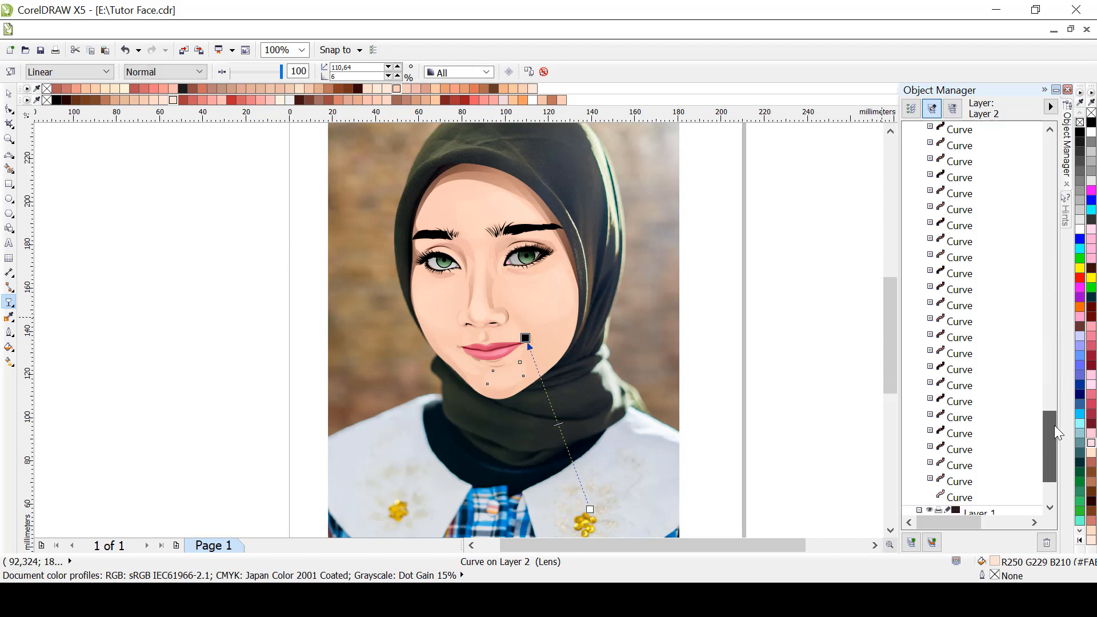
shift+click(950, 501)
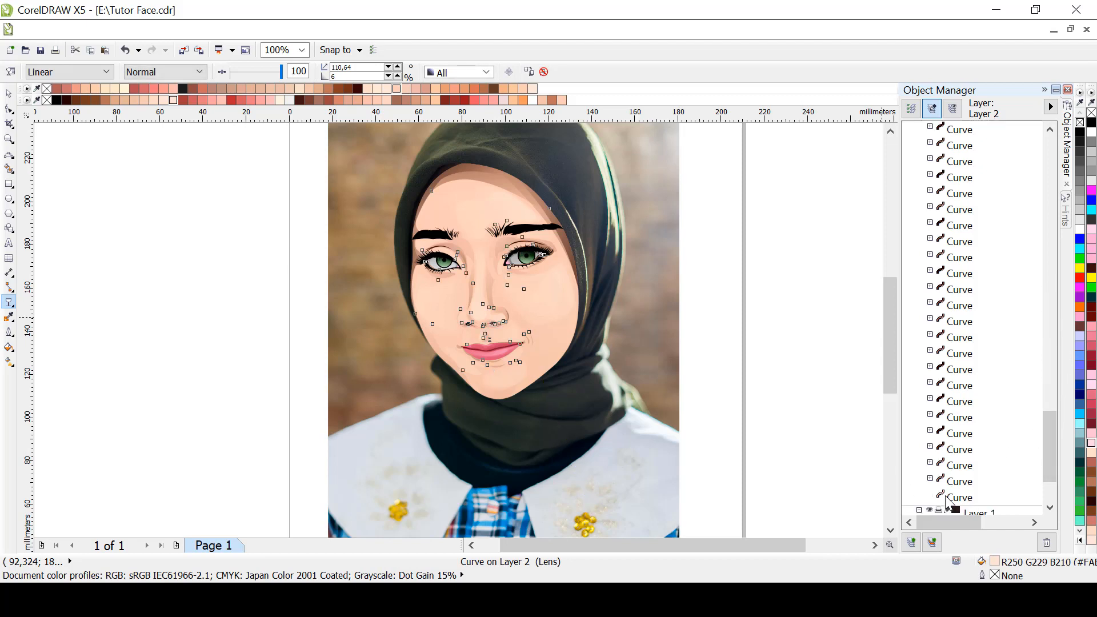
click(9, 95)
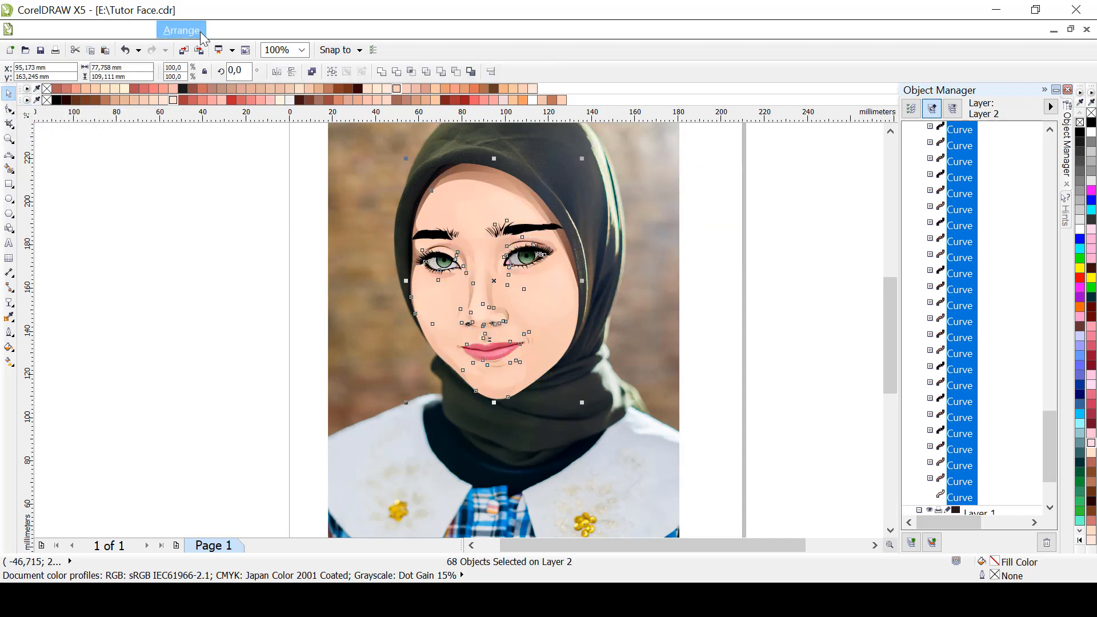
click(201, 36)
mouse_move(257, 51)
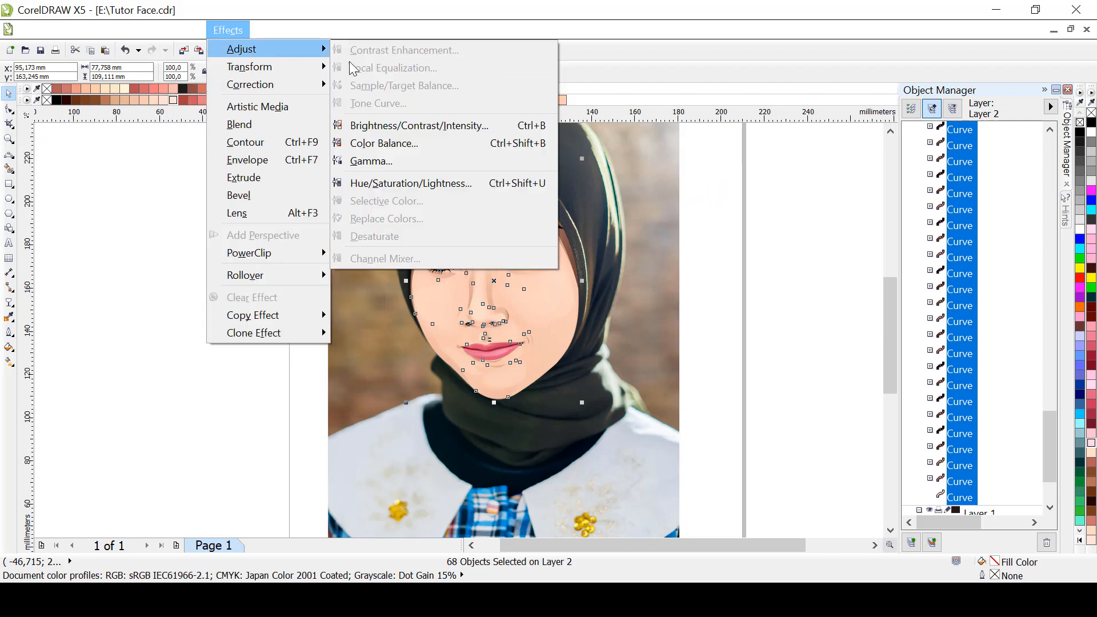
click(421, 182)
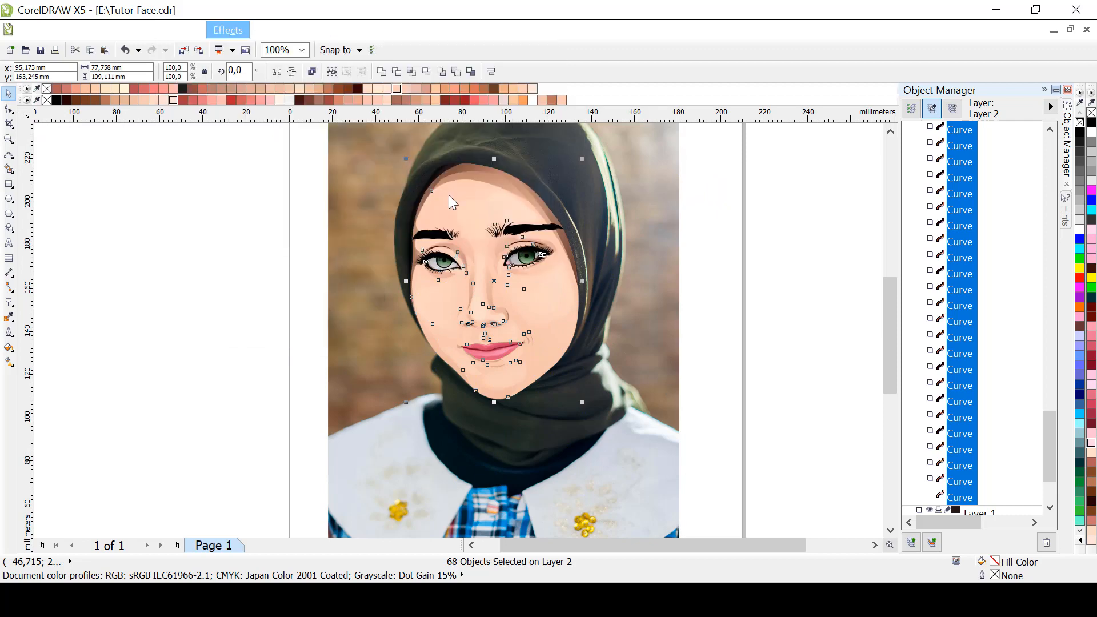
drag(586, 186, 848, 130)
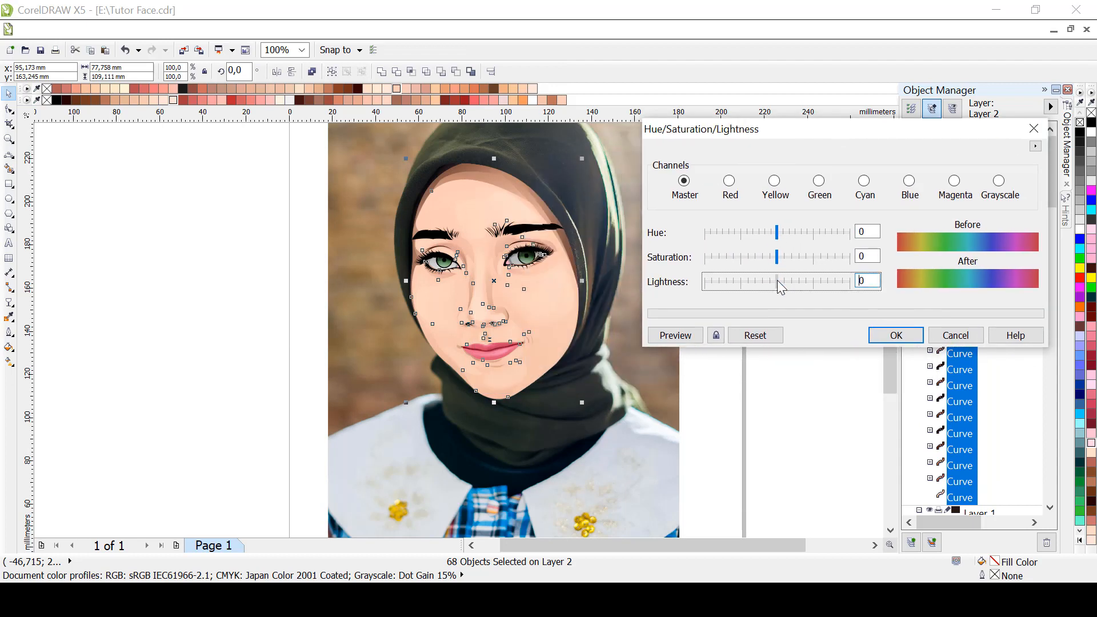
Try a lightness of 5 with hue shifts of -4 and -14 on the selected curves, previewing each combination
drag(778, 281, 780, 281)
click(666, 338)
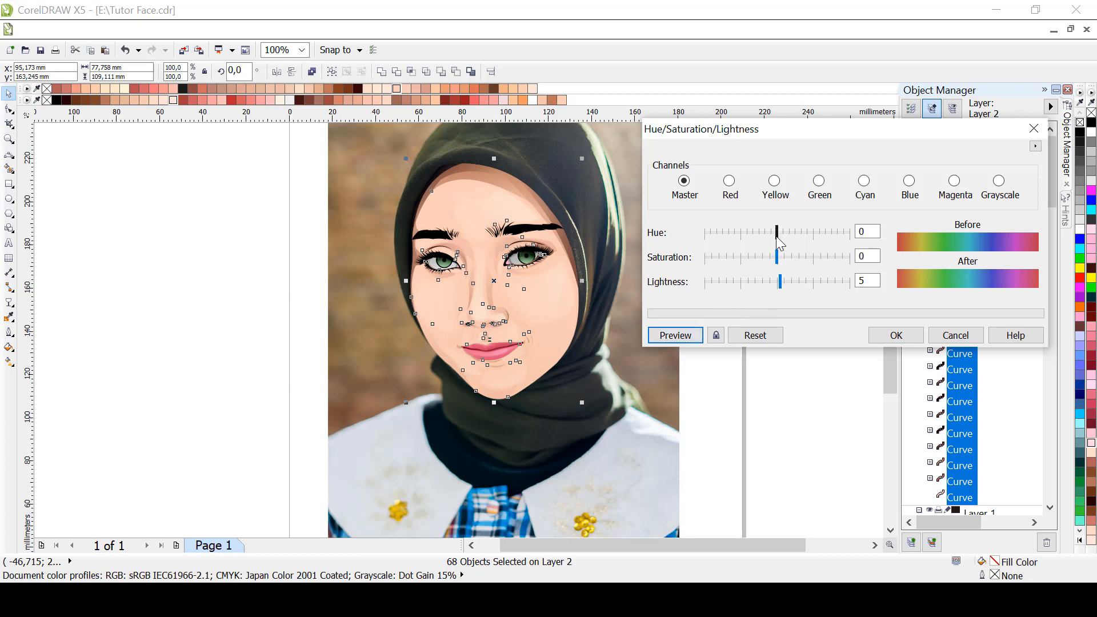
drag(776, 236, 774, 231)
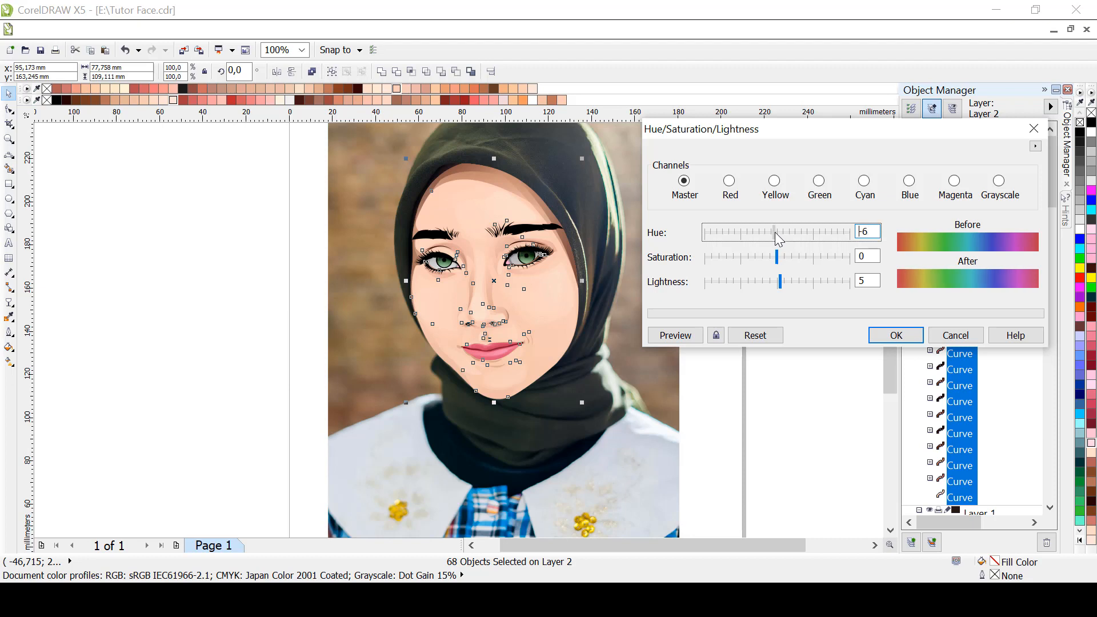
click(683, 339)
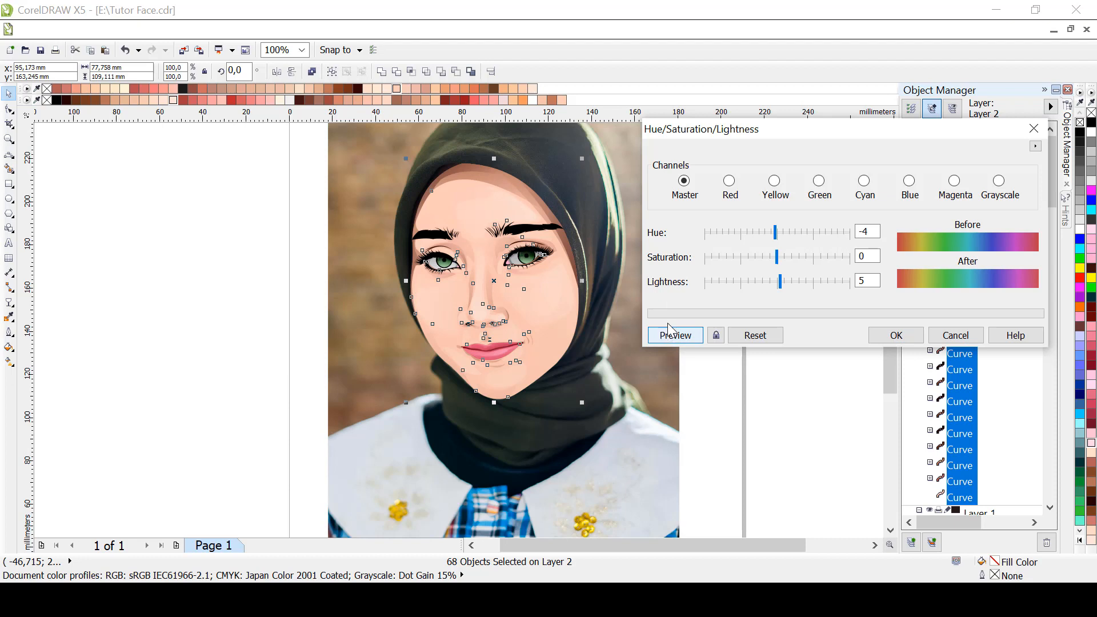
drag(775, 232, 772, 232)
click(693, 335)
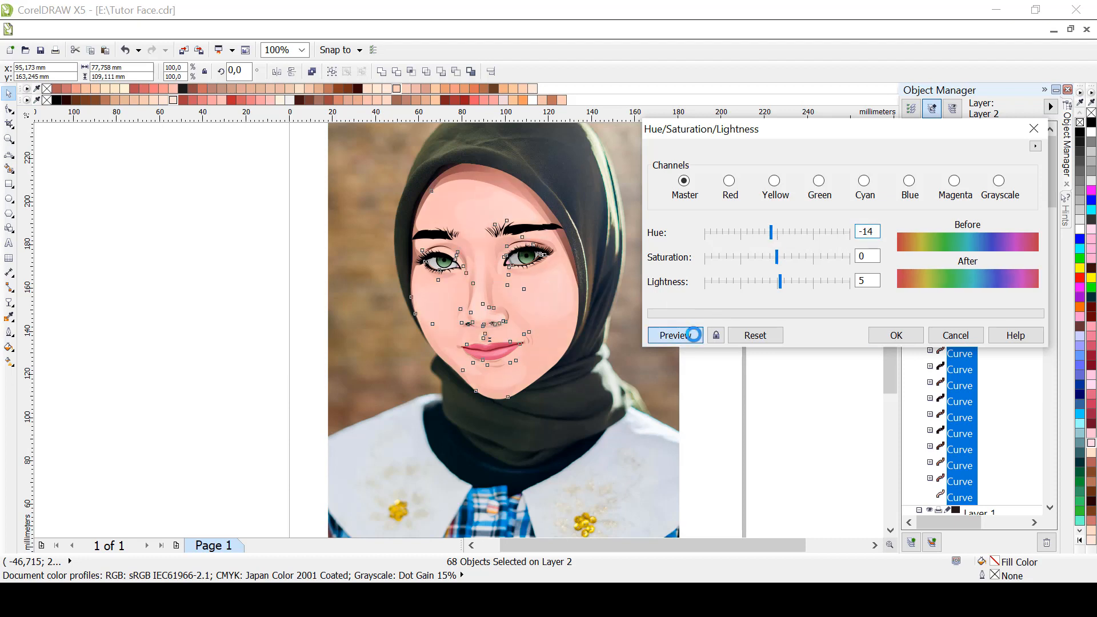
Set the selected curves' hue shift to -3 and lightness to 2, apply the adjustment and deselect them
click(771, 233)
drag(771, 232, 776, 233)
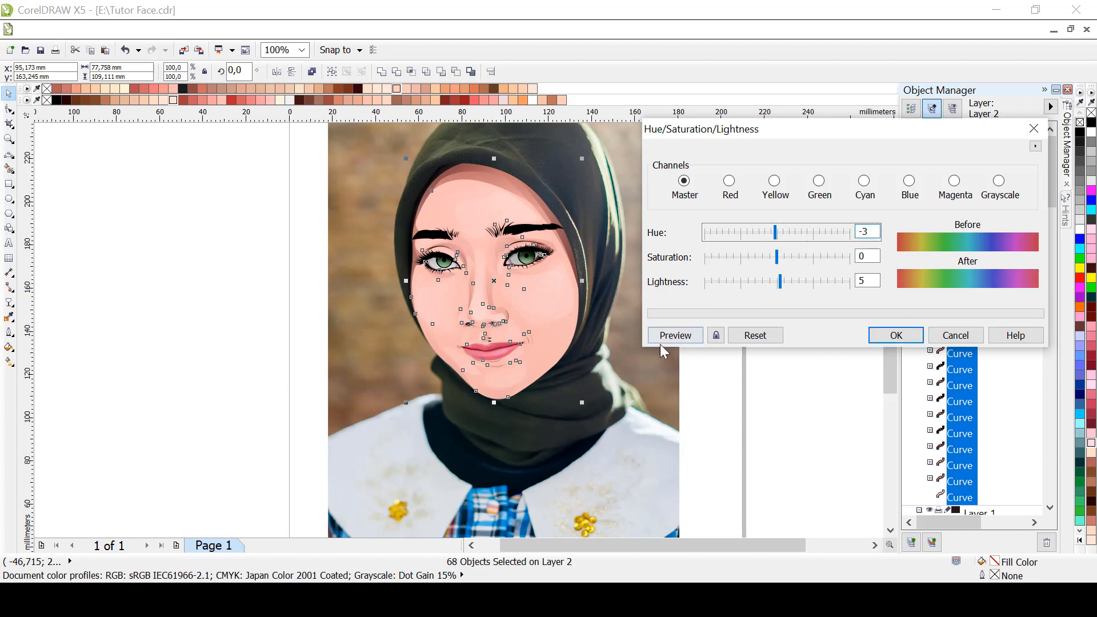
click(666, 335)
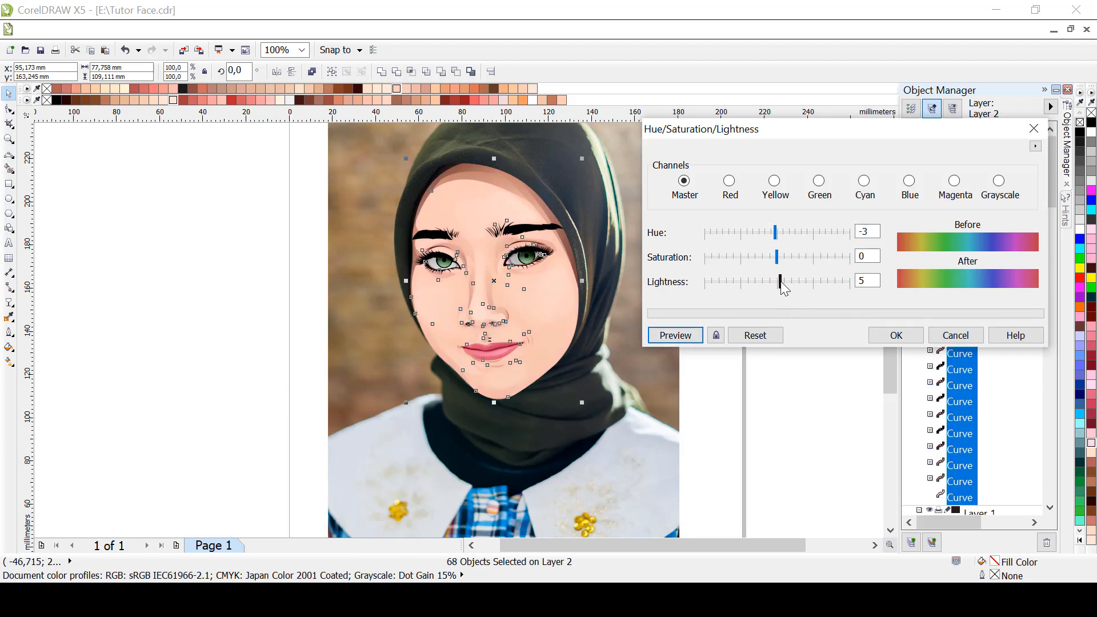
drag(781, 281, 781, 280)
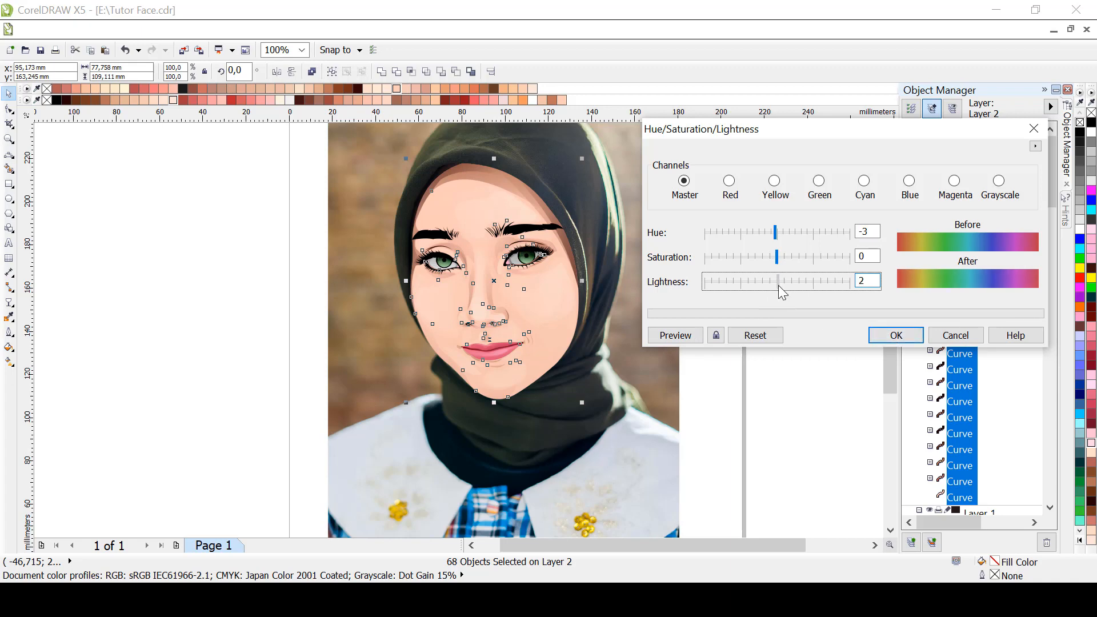
click(875, 336)
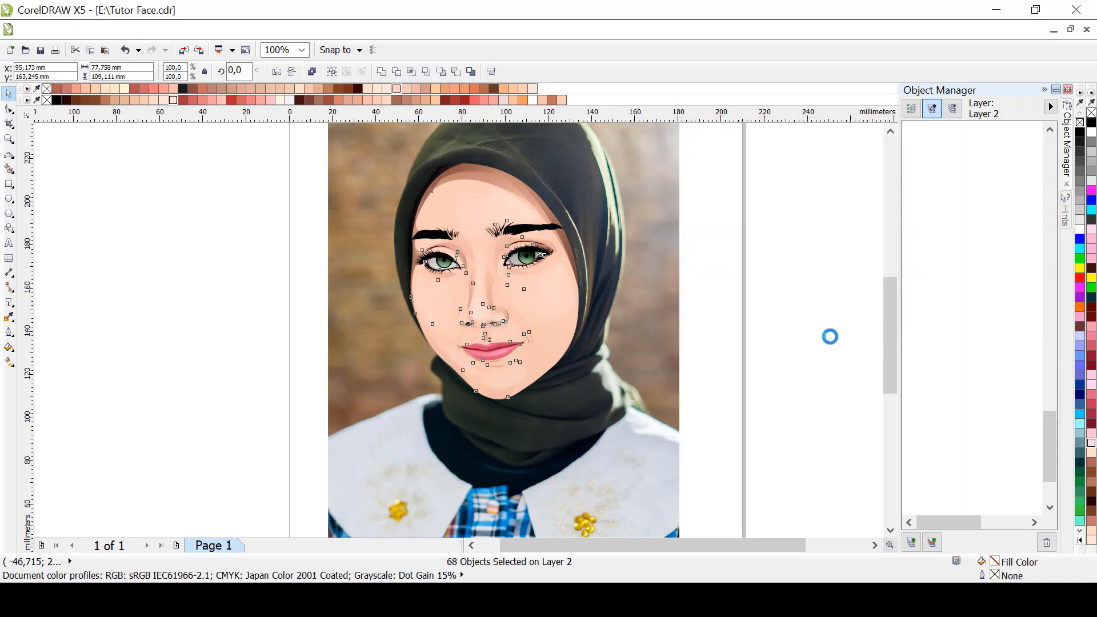
click(784, 333)
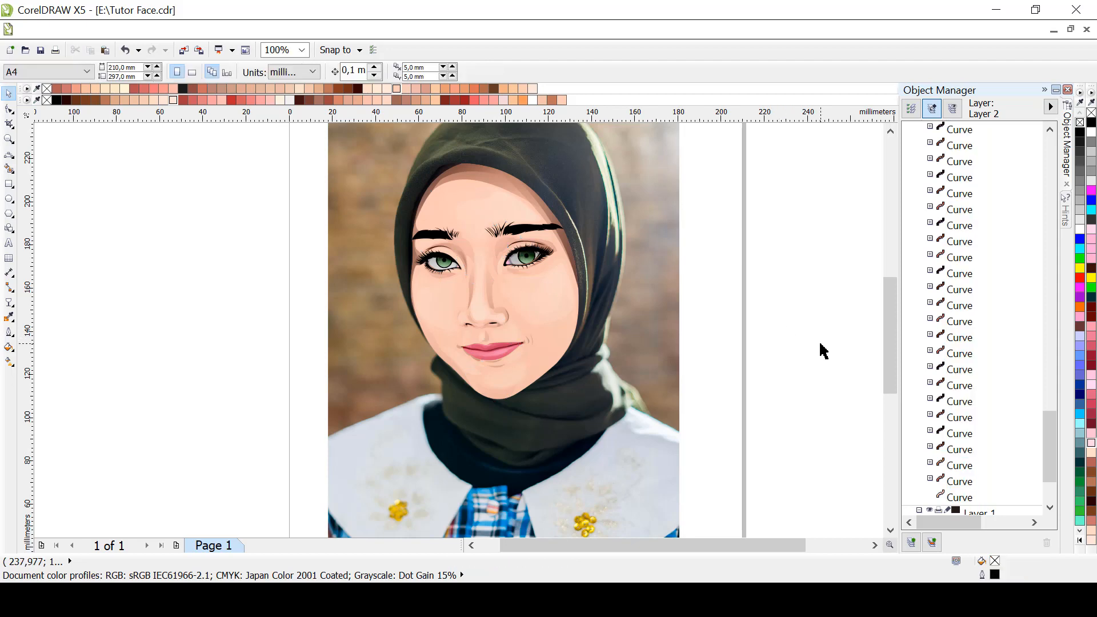
Move the transparency start of the R128 G65 B40 shadow on the nose's right-hand side out beyond the hijab's lower right, and deselect it
scroll(580, 334, up, 1)
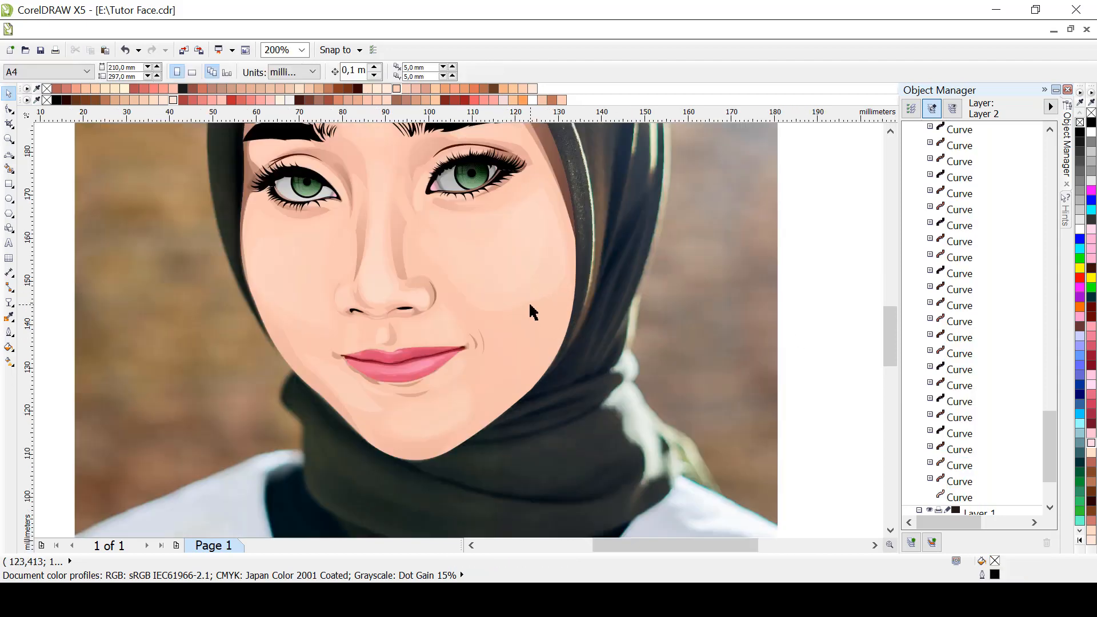
scroll(530, 310, down, 1)
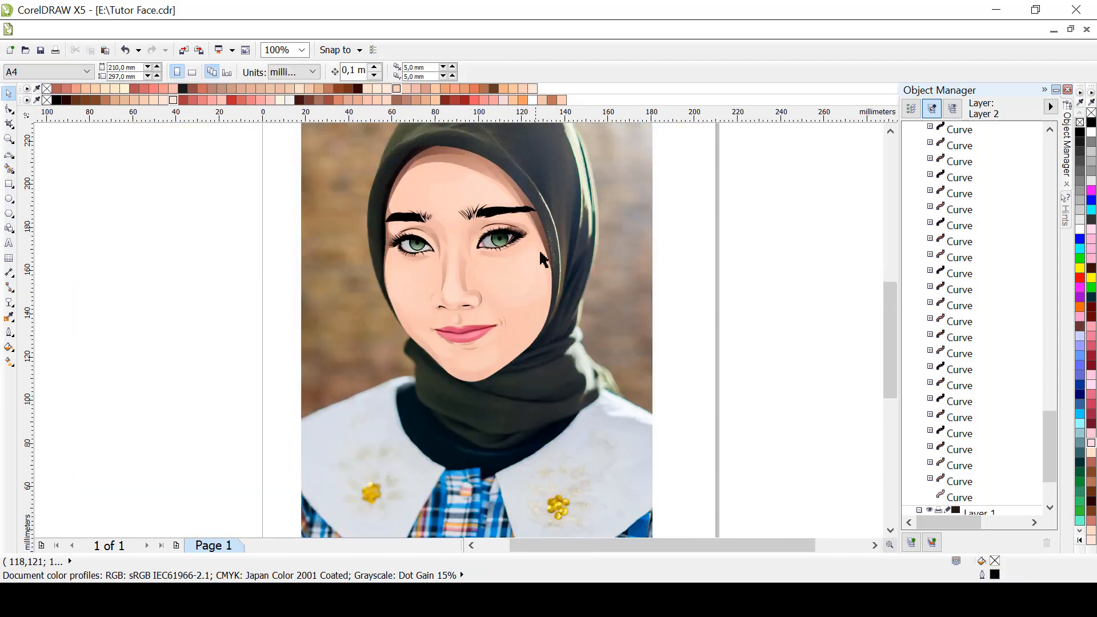
drag(891, 331, 891, 316)
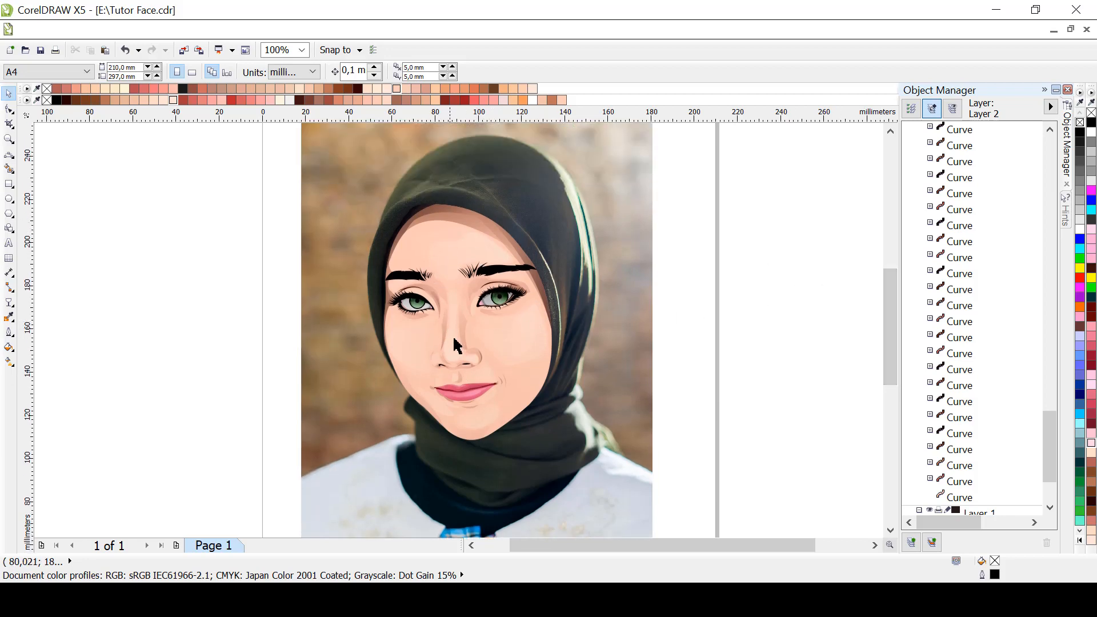
scroll(497, 362, up, 2)
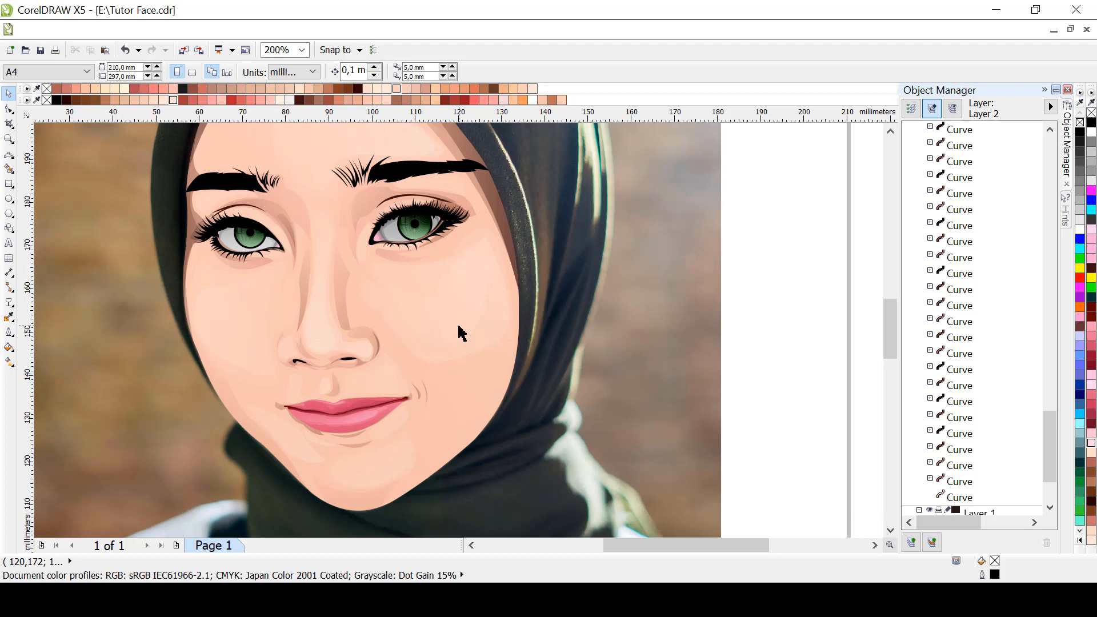
click(343, 288)
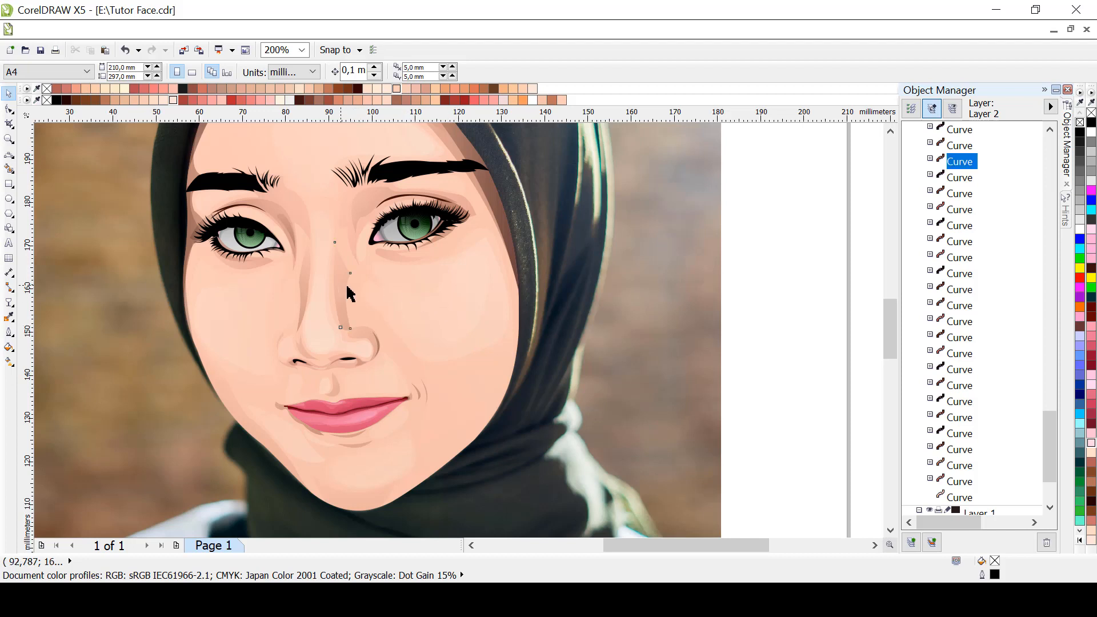
click(10, 302)
drag(316, 249, 710, 490)
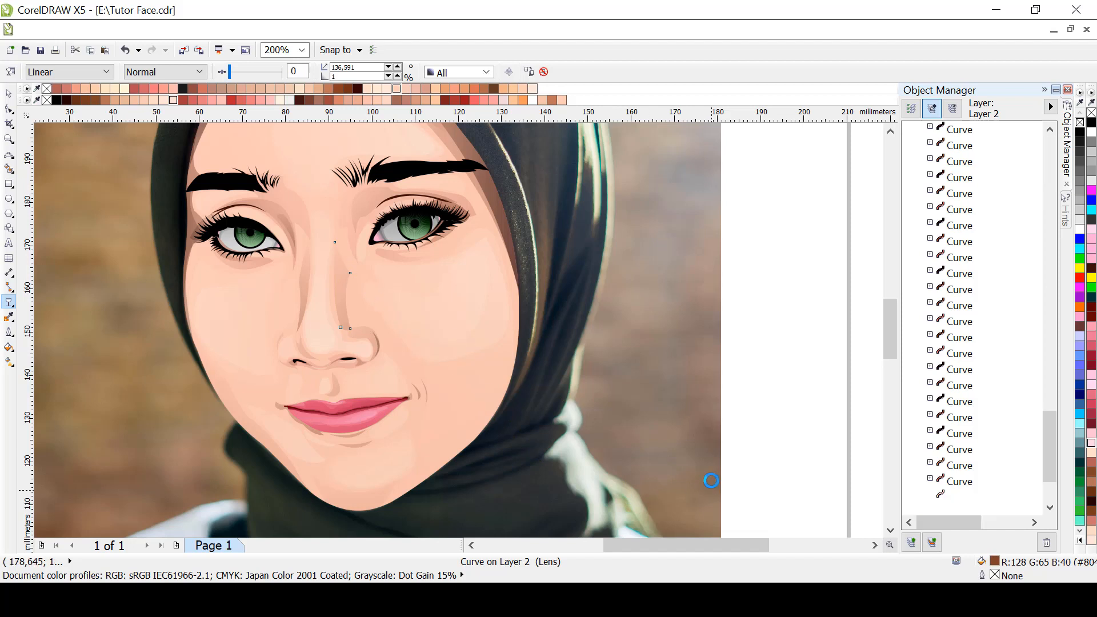
click(735, 385)
Move the transparency start of the R128 G65 B40 shadow on the nose's left-hand side farther out to the lower left, and deselect it
click(308, 270)
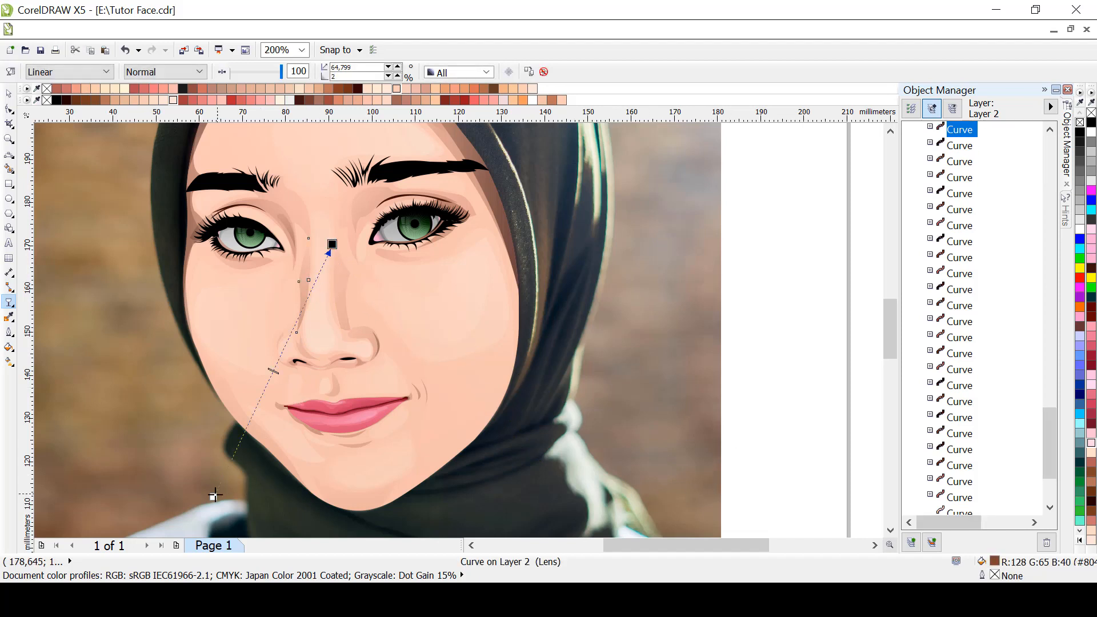
drag(211, 496, 131, 506)
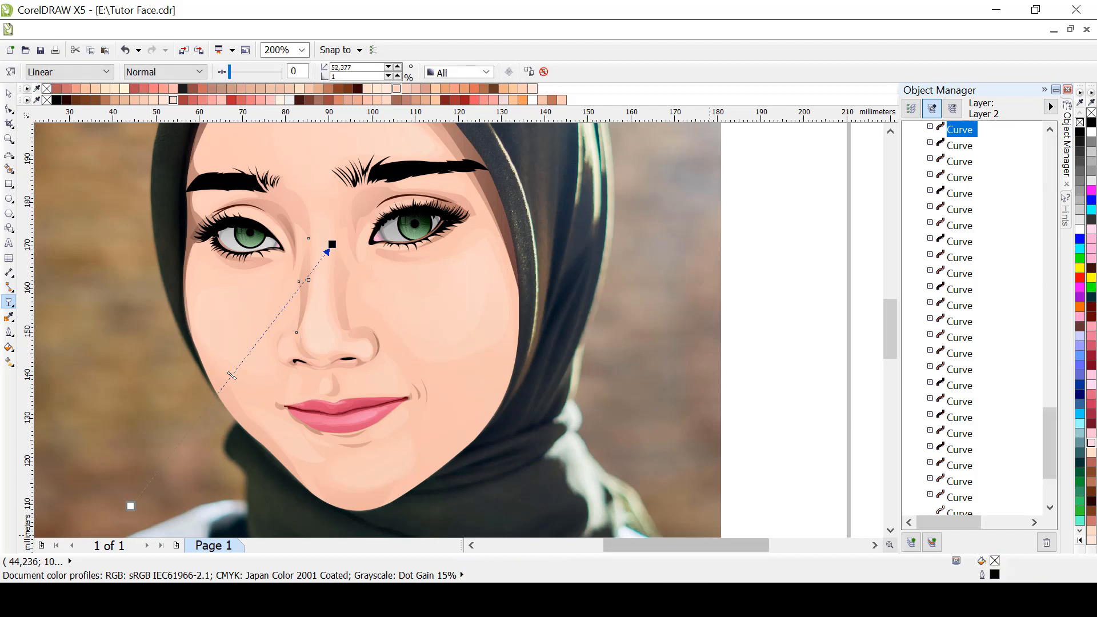
click(750, 327)
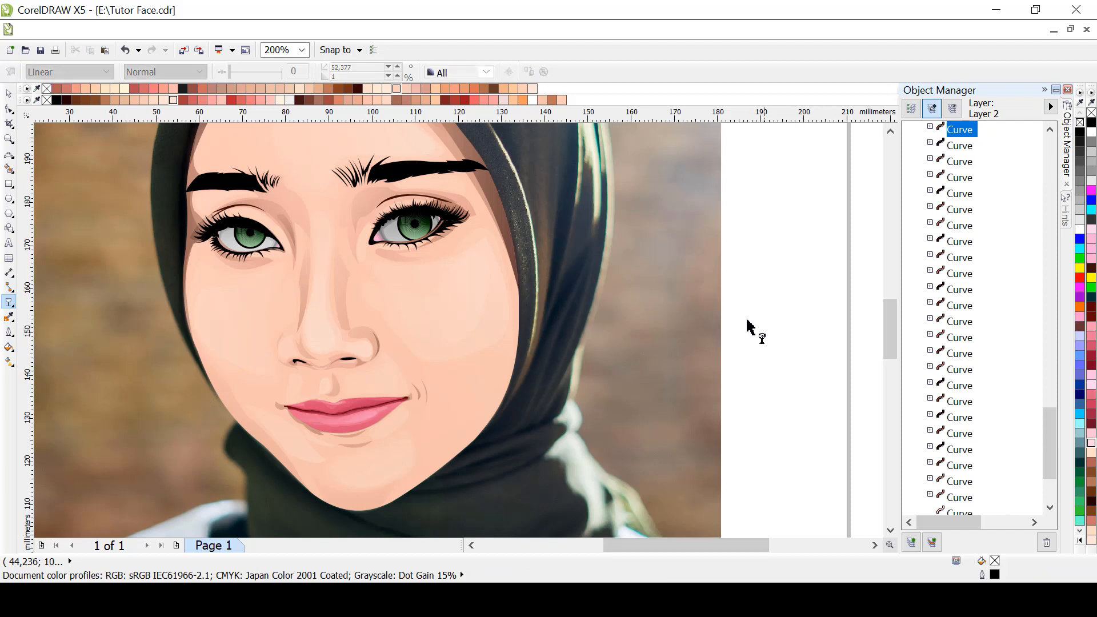
Collapse the curve lists of Layer 2 and Layer 3, and add a new layer between these two layers
drag(893, 319, 893, 317)
drag(1056, 423, 1054, 244)
click(919, 383)
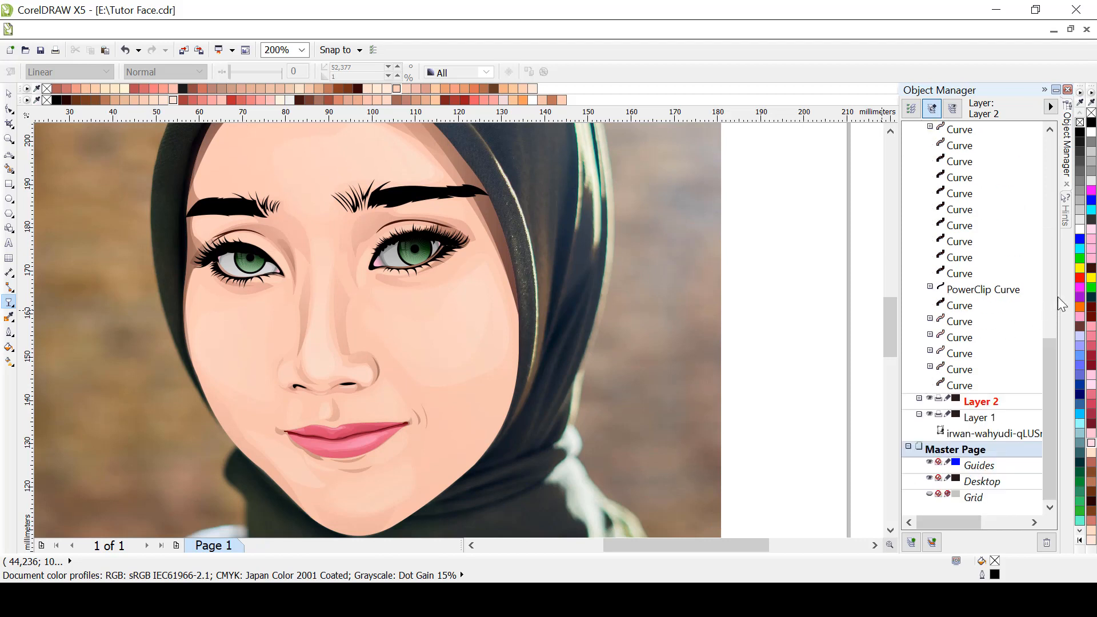
drag(1053, 357, 1055, 137)
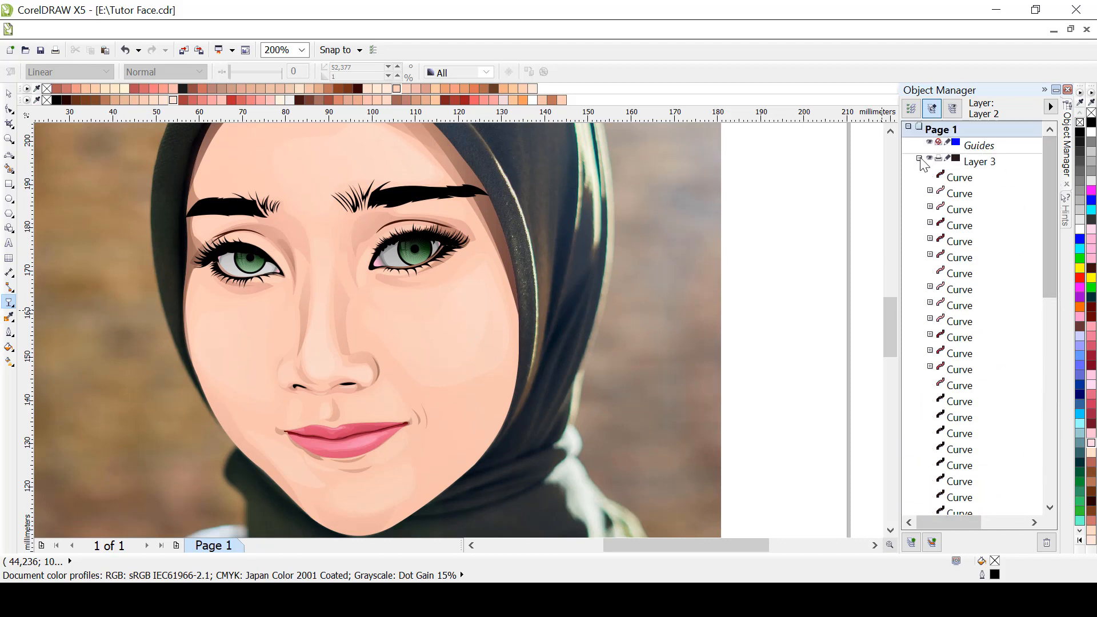
click(919, 174)
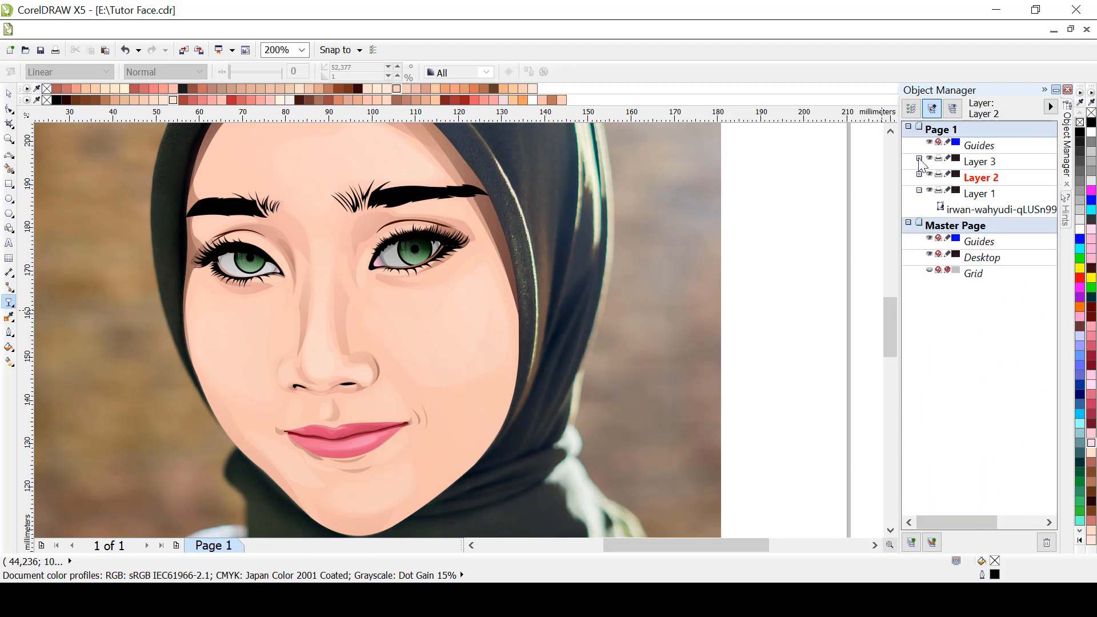
click(981, 177)
click(982, 180)
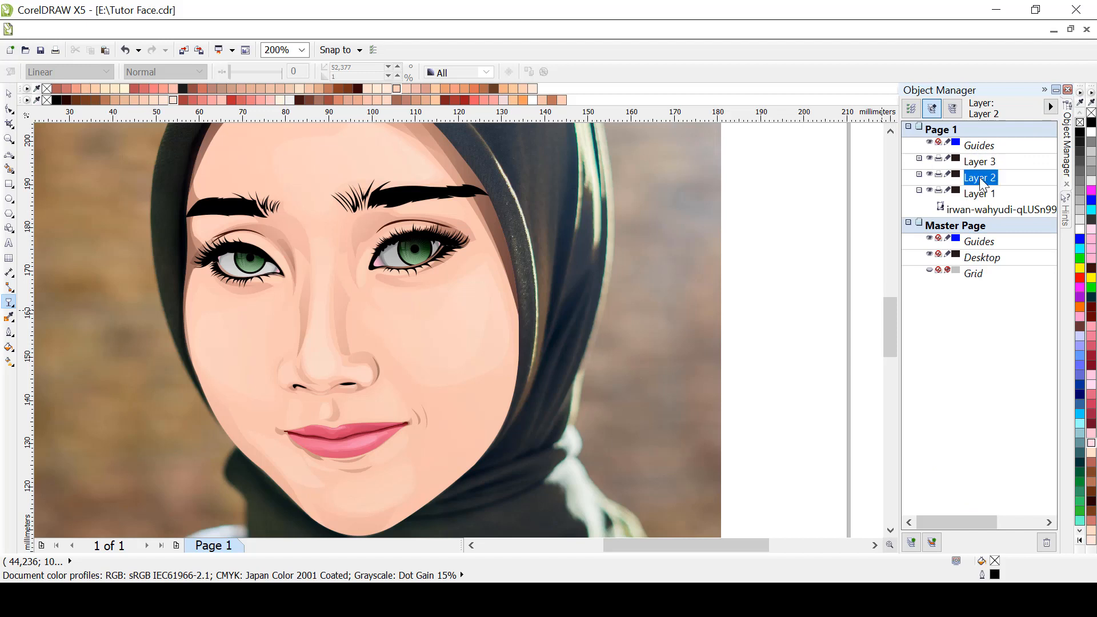
click(912, 542)
drag(994, 162, 978, 205)
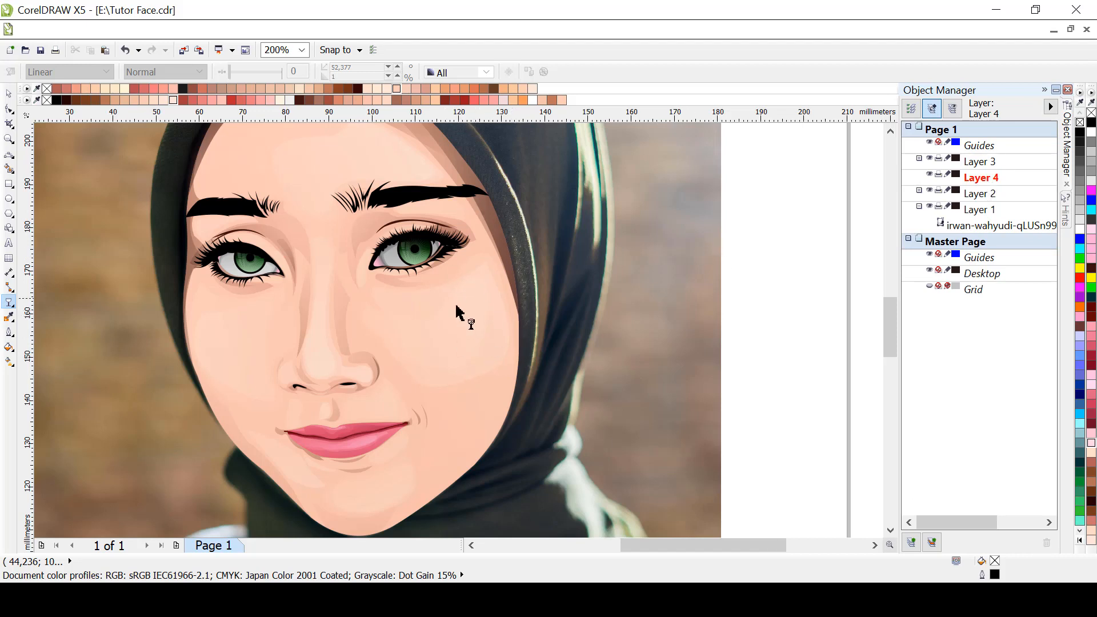
Hide Layer 2 and draw an ellipse about 0.6 by 0.7 mm over the mole above the mouth corner, filled R120 G62 B32 without outline
click(930, 191)
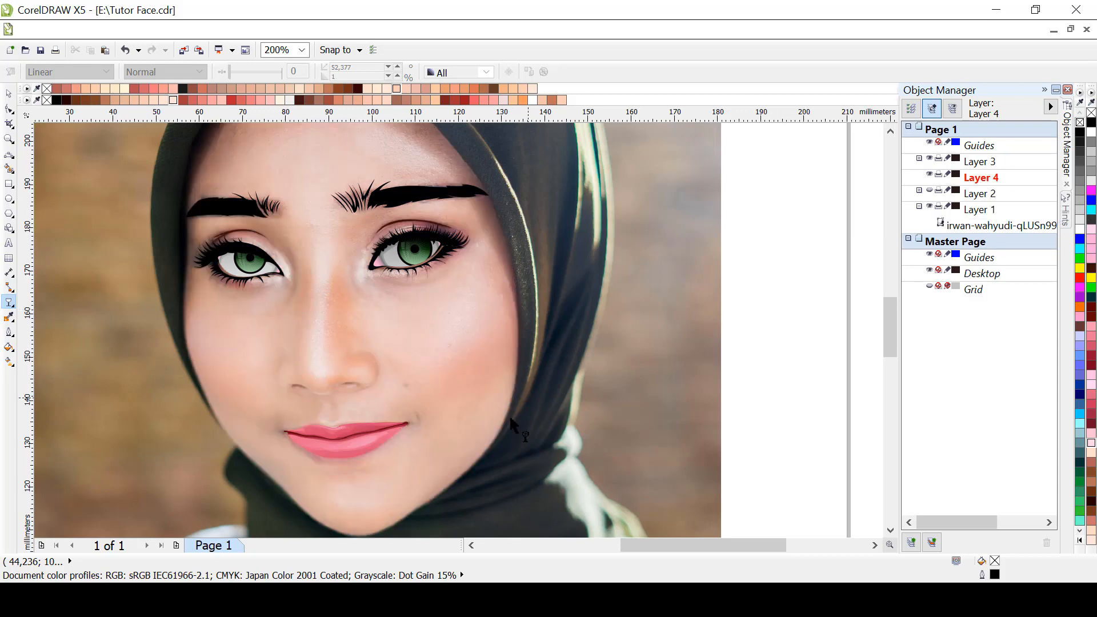
scroll(404, 403, up, 2)
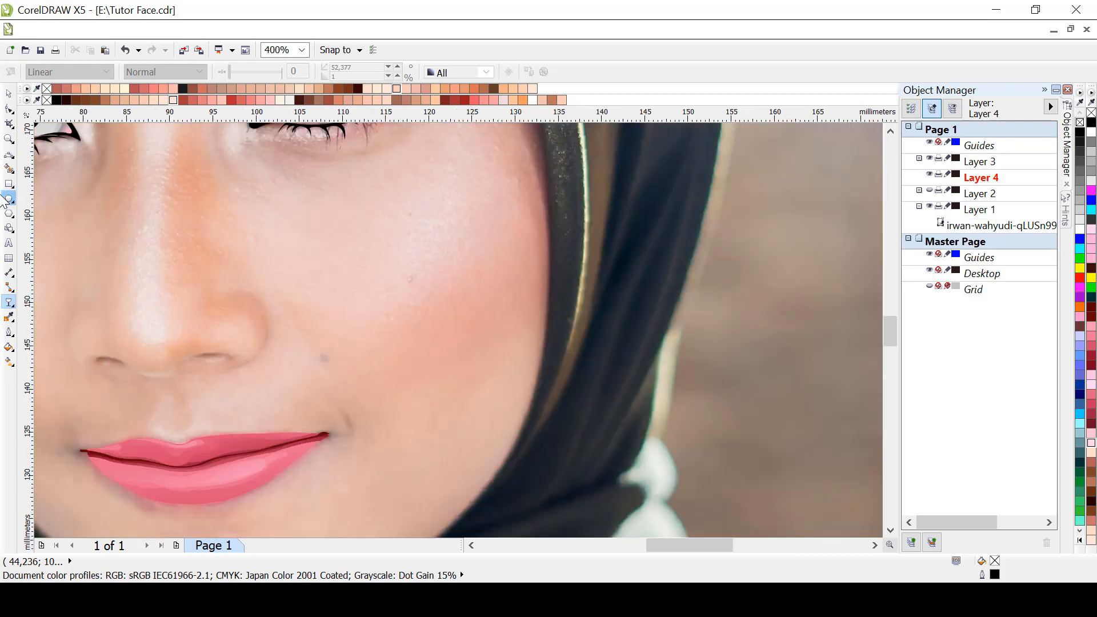
click(8, 199)
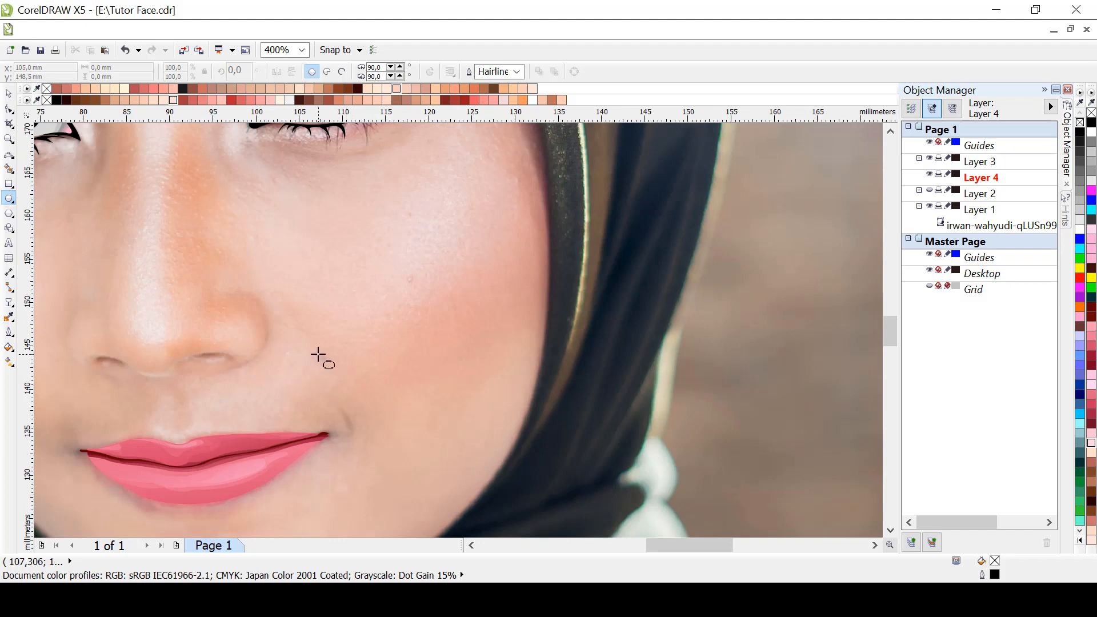
drag(319, 355, 325, 361)
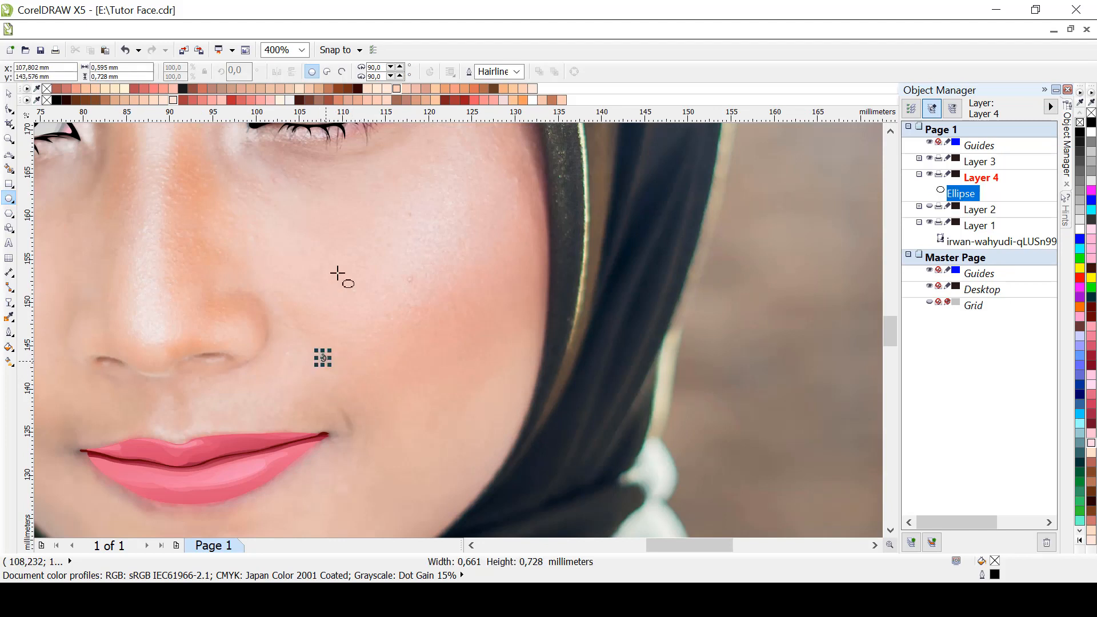
click(87, 100)
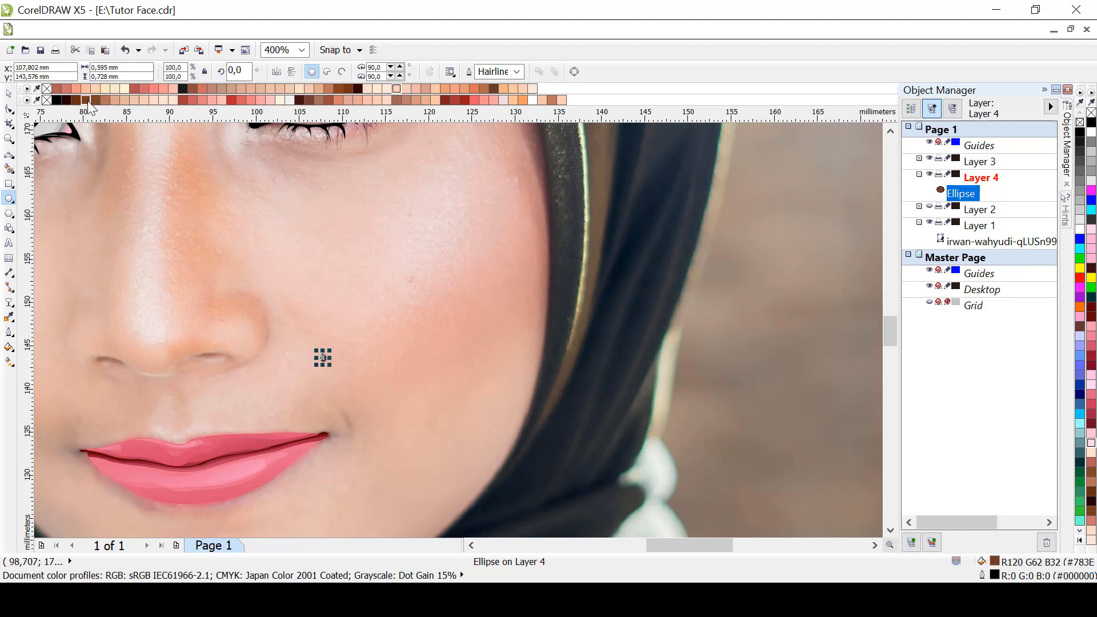
right_click(48, 100)
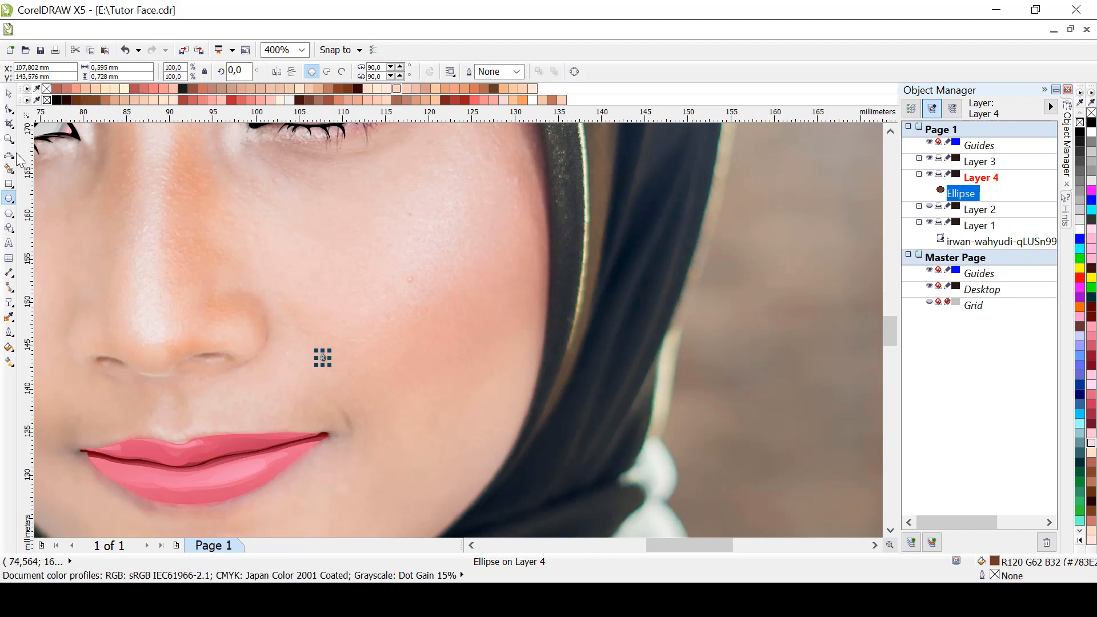
Trace a closed, crescent-shaped blush outline with three-point curves on the right-hand cheek, from beside the mole up along the hijab edge
click(9, 139)
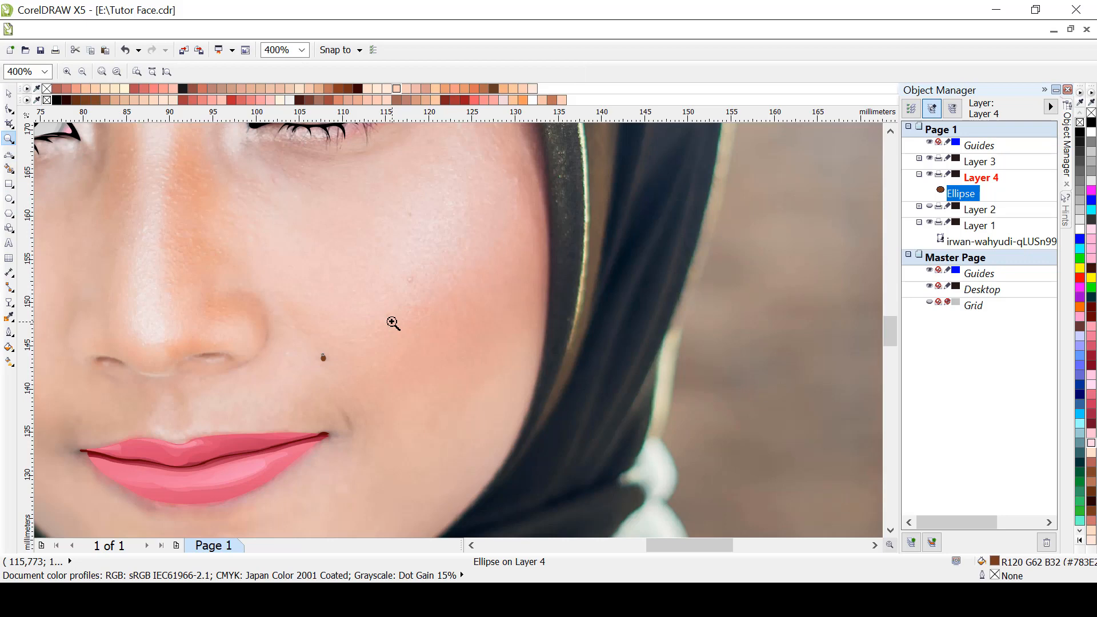
right_click(400, 325)
right_click(437, 338)
click(454, 320)
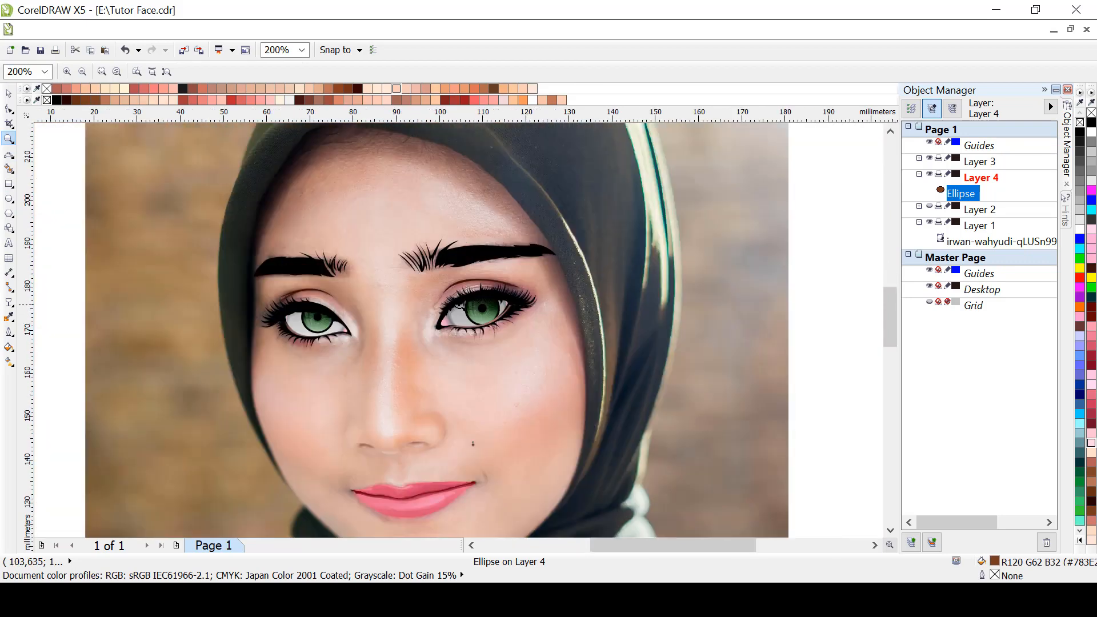
right_click(540, 407)
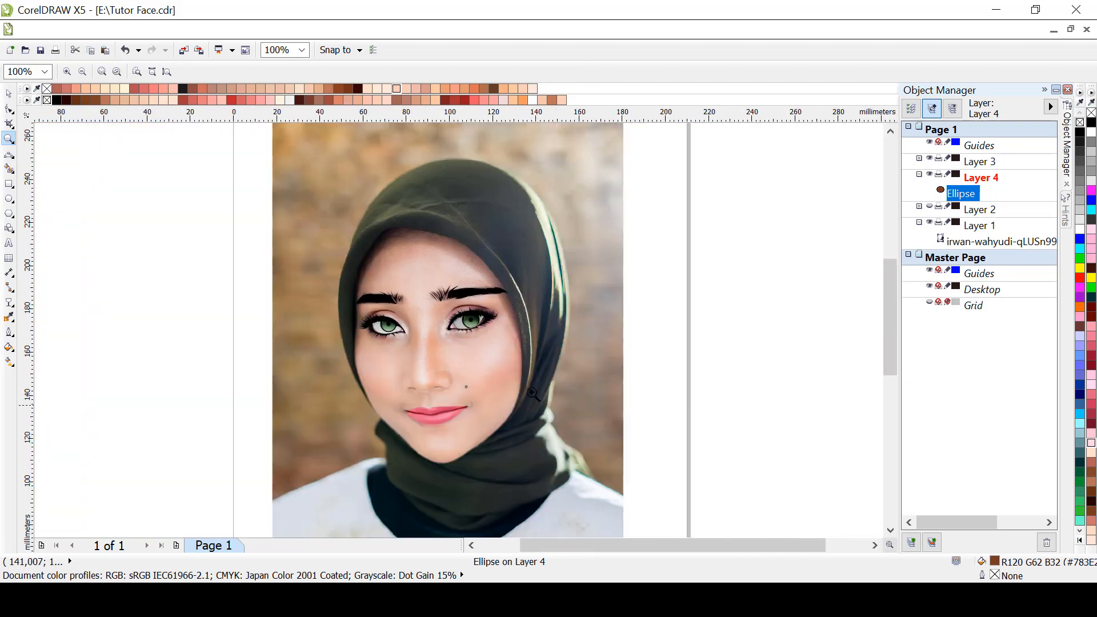
click(501, 370)
click(498, 364)
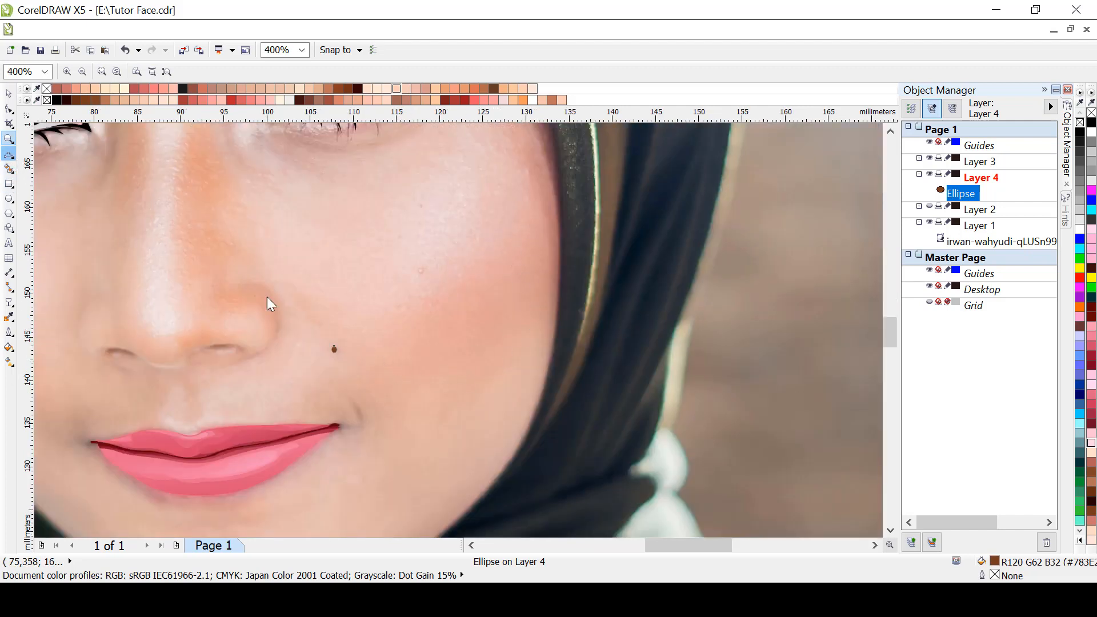
click(11, 156)
click(50, 191)
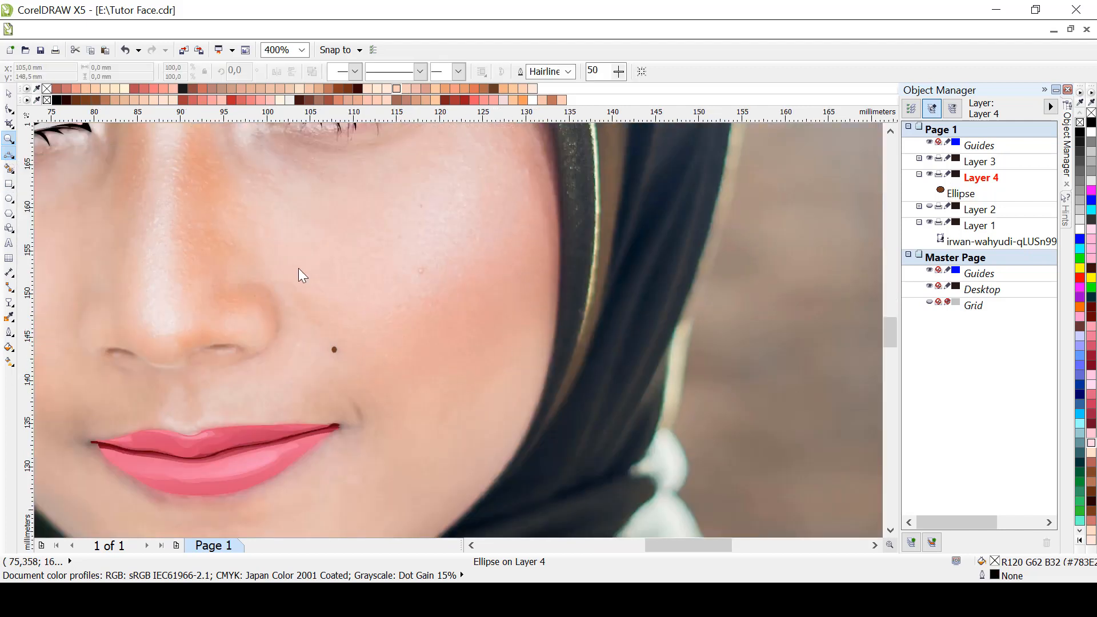
click(501, 157)
drag(380, 314, 493, 250)
click(501, 157)
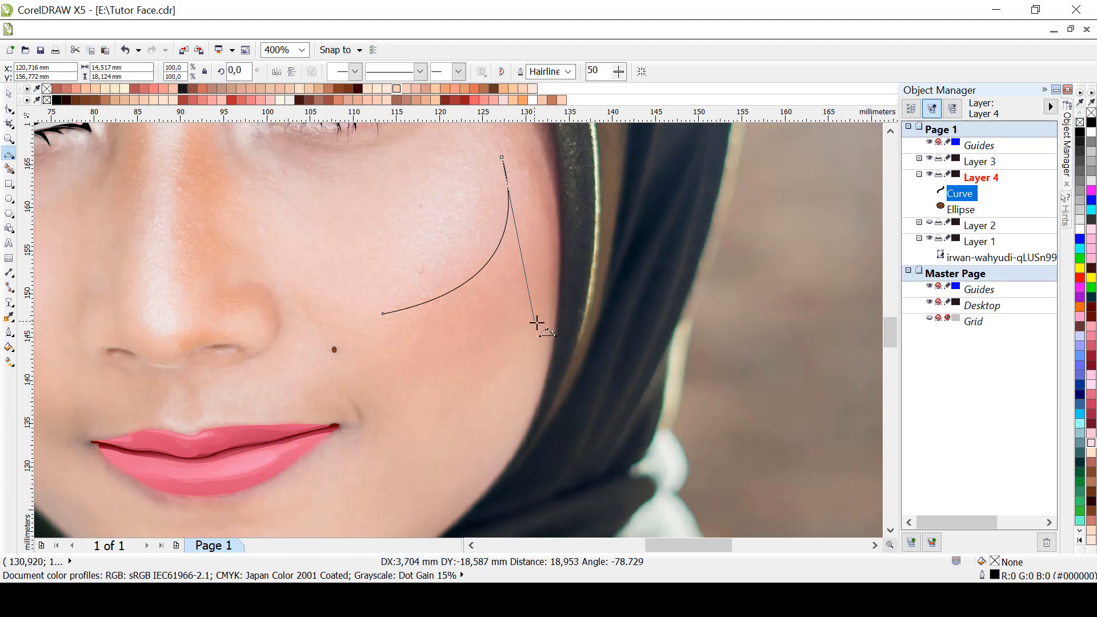
drag(538, 322, 548, 239)
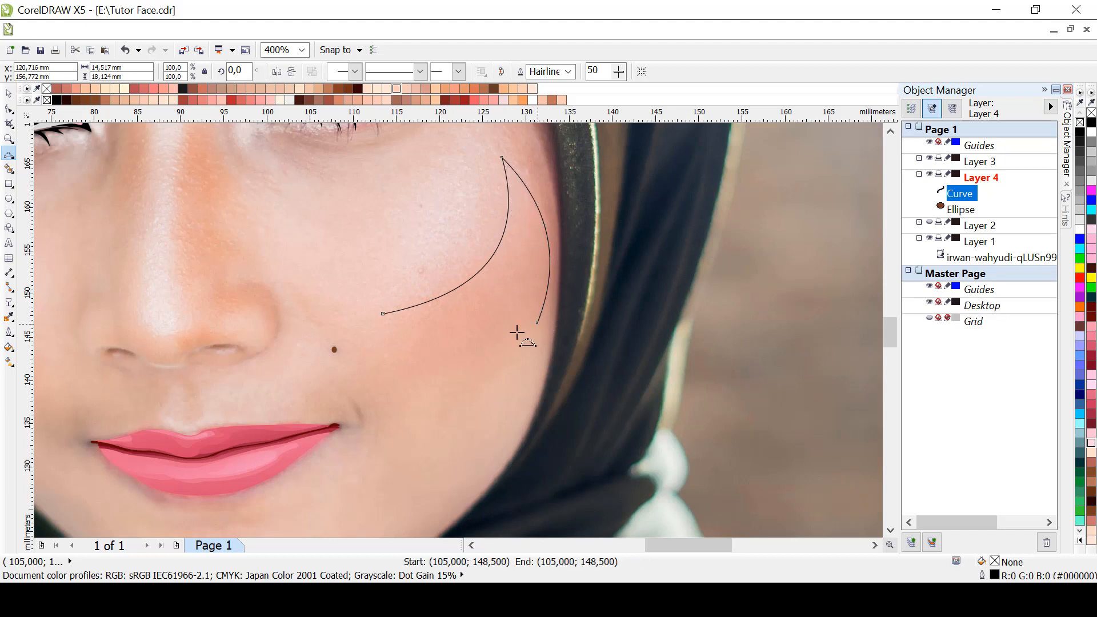
mouse_move(361, 373)
mouse_down()
mouse_move(435, 384)
mouse_move(381, 371)
mouse_up()
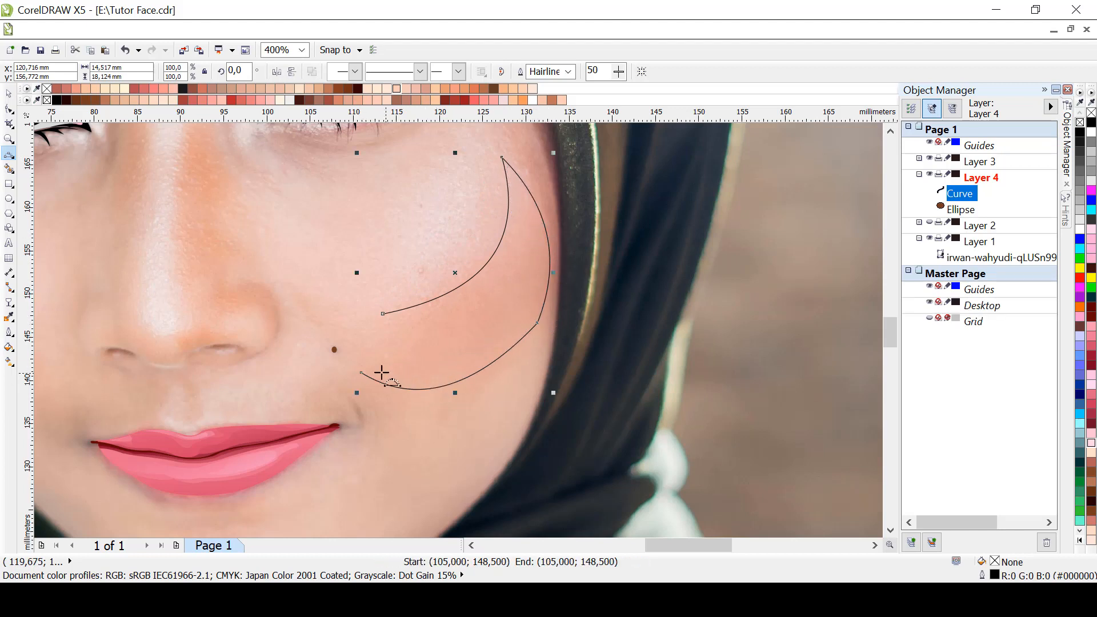
drag(381, 314, 364, 342)
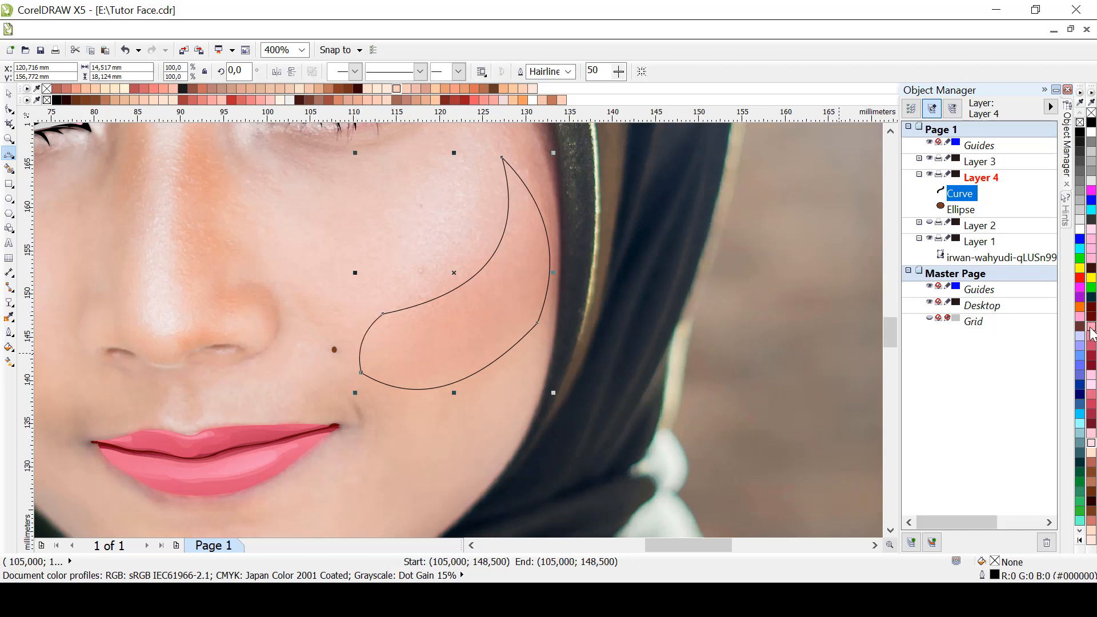
Fill the cheek blush shape with light pink, remove its outline and apply a linear transparency running from the hijab's lower right to the mid-cheek
click(1090, 331)
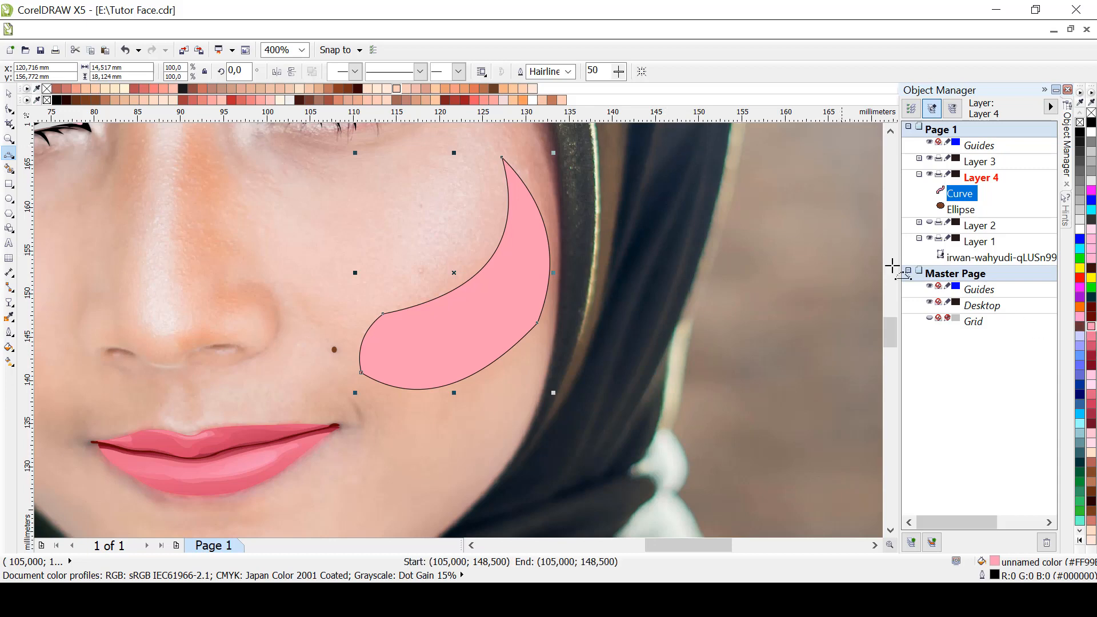
right_click(1081, 124)
scroll(651, 329, down, 1)
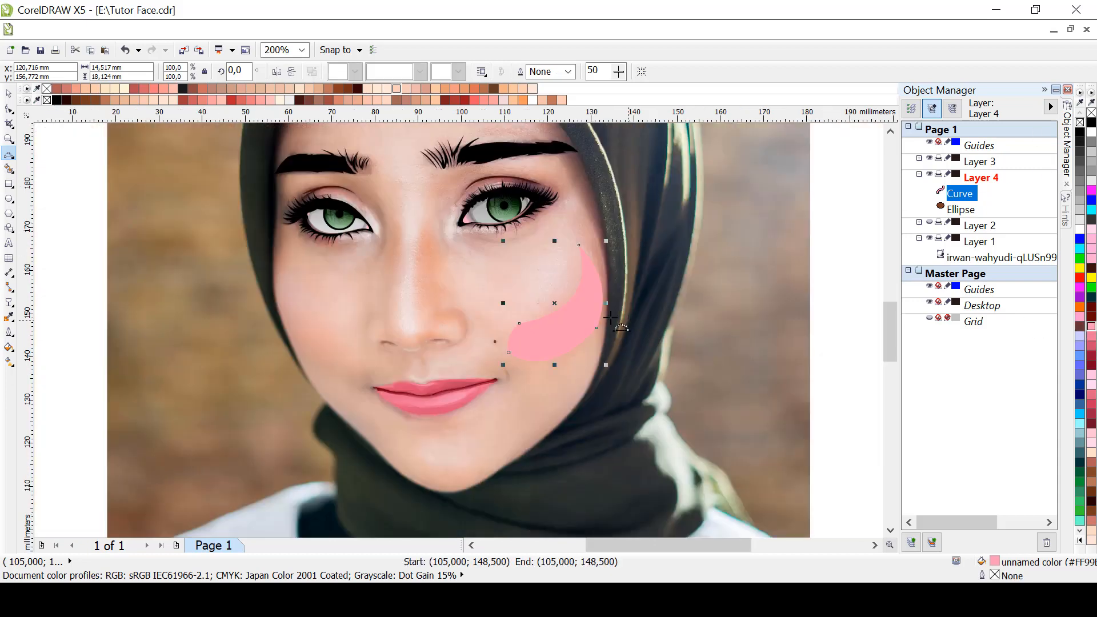
click(10, 305)
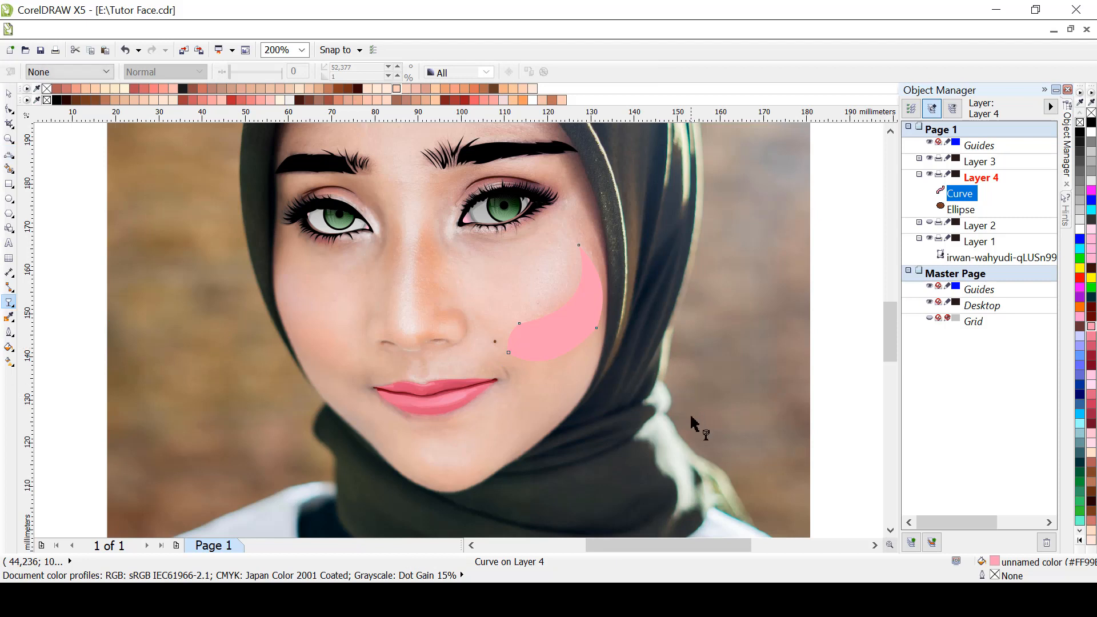
drag(682, 434, 541, 294)
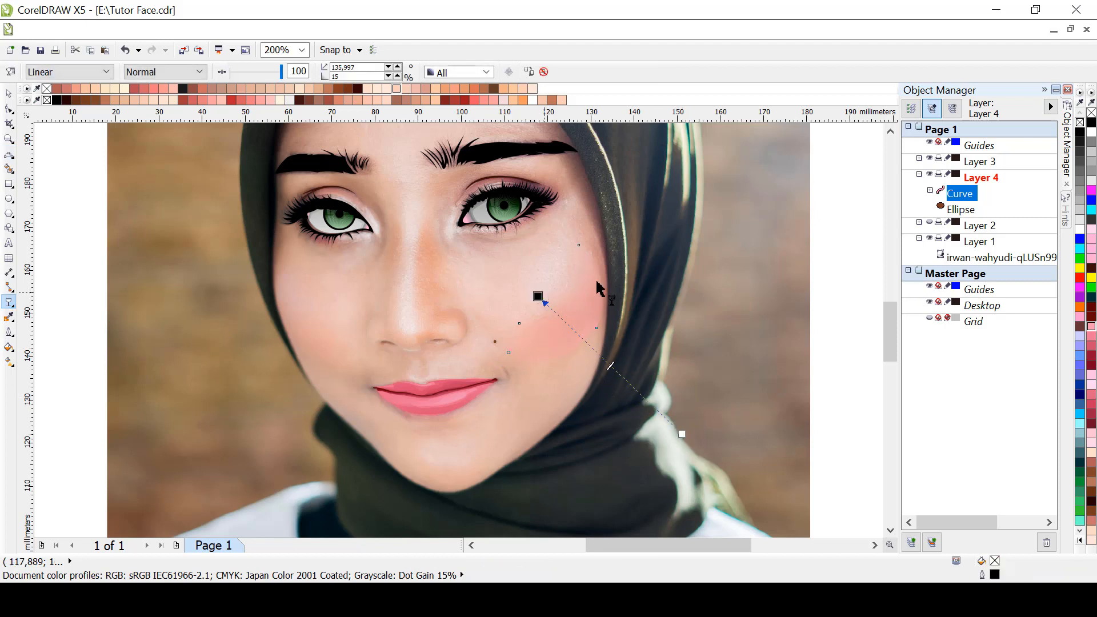
Show Layer 2, move the blush's transparency start farther out to the lower right and its end toward the upper cheek, and deselect it
click(929, 222)
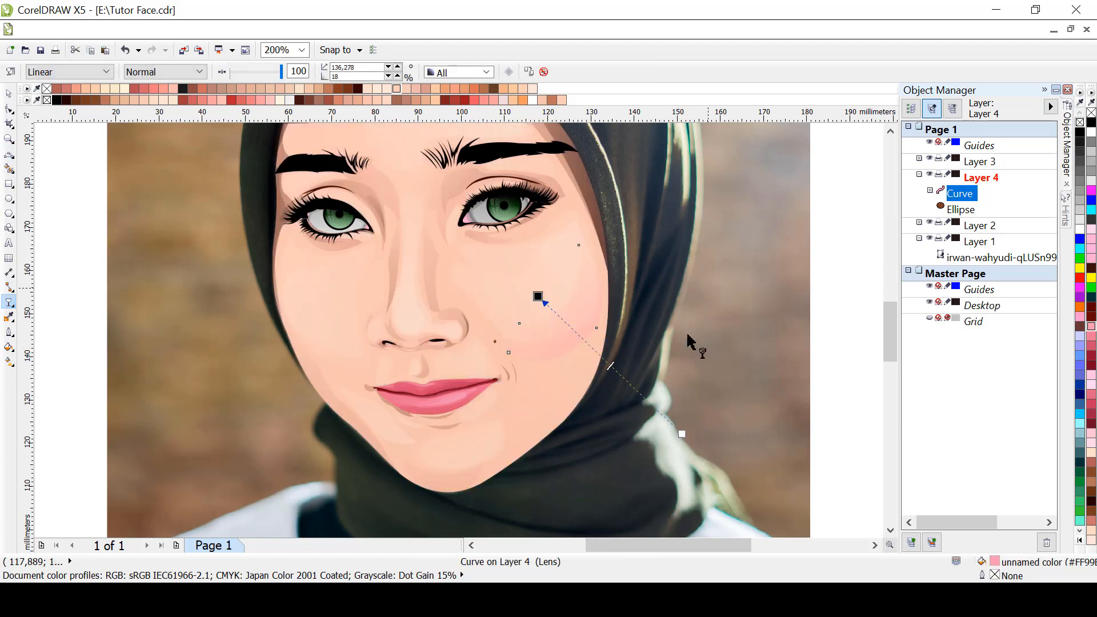
drag(682, 434, 766, 496)
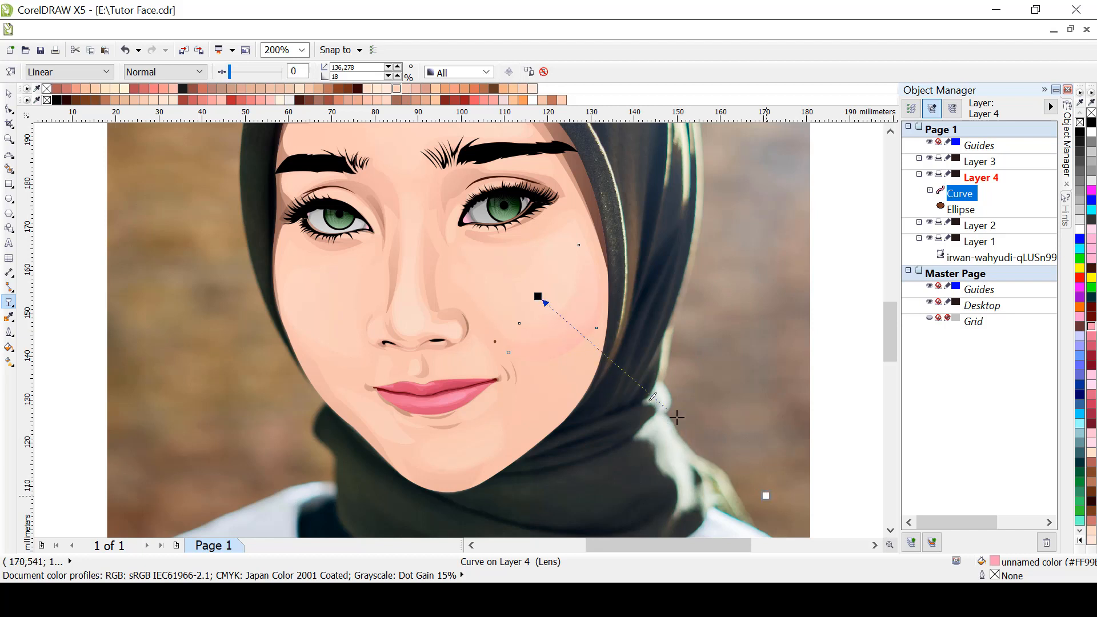
drag(246, 292, 604, 339)
drag(760, 474, 567, 288)
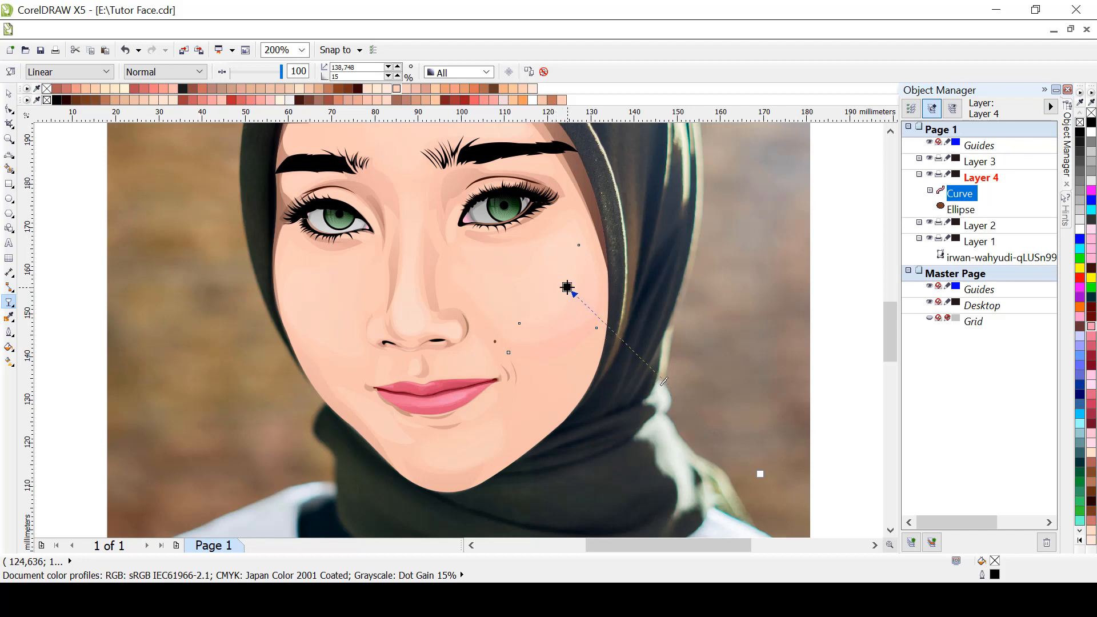
drag(760, 476, 776, 519)
key(Escape)
scroll(711, 362, down, 1)
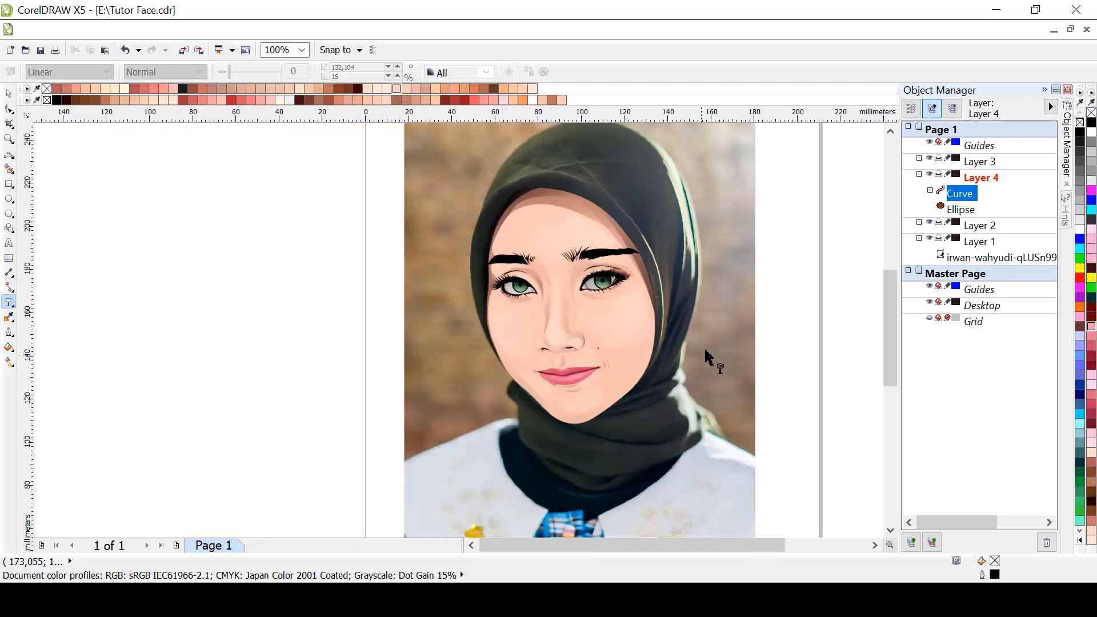
Move the transparency end of the R250 G227 B218 cheek highlight beside the mole and its start in near the hijab's upper right edge, and deselect it
scroll(623, 360, up, 1)
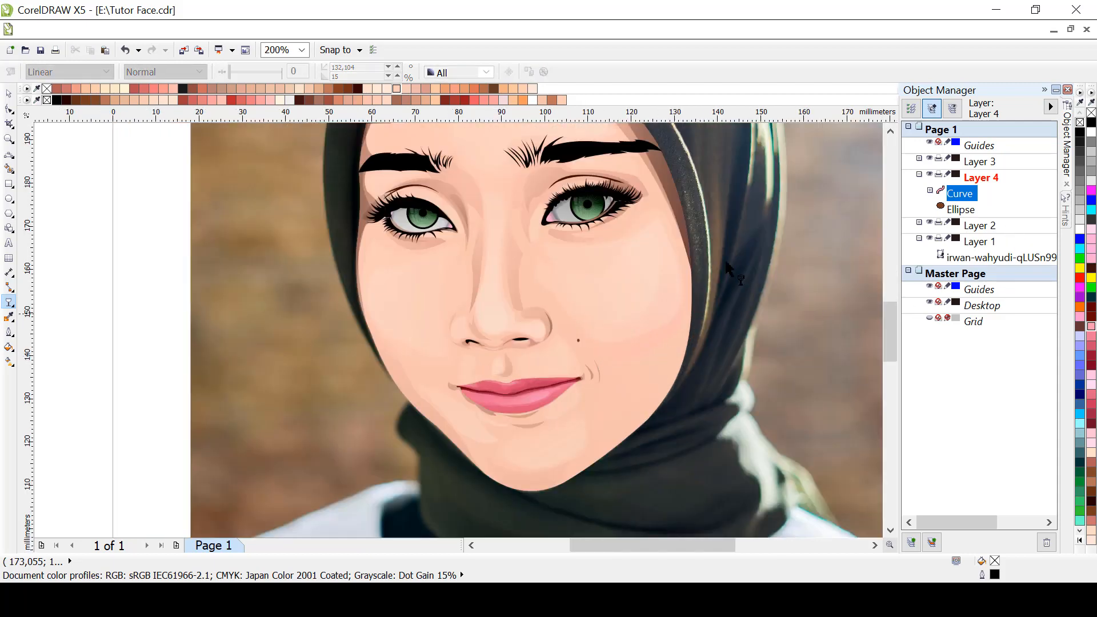
click(641, 293)
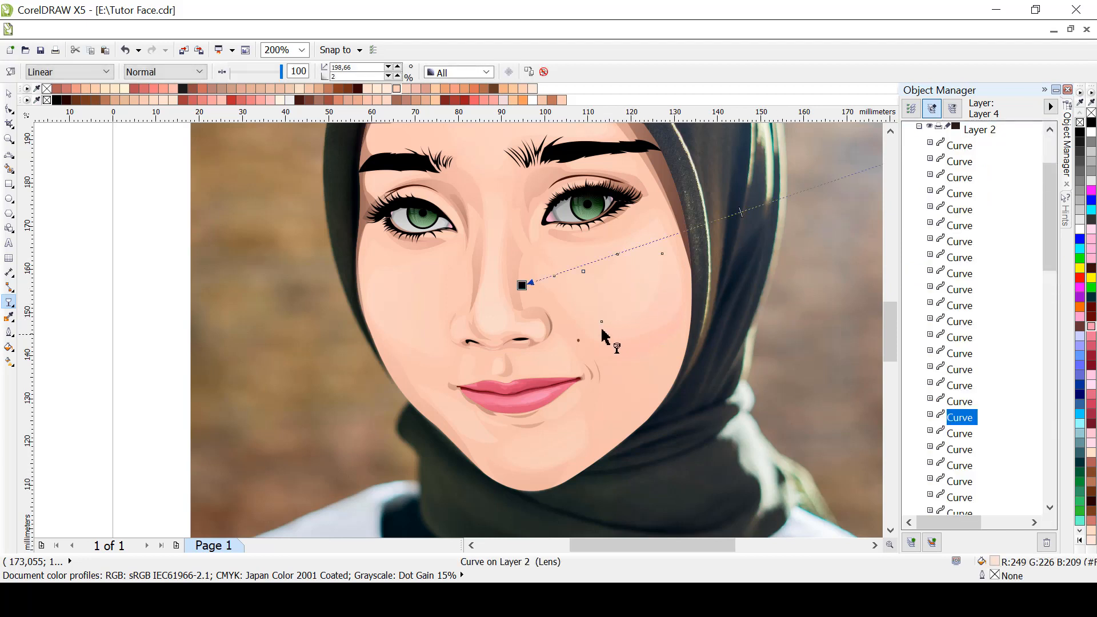
click(569, 310)
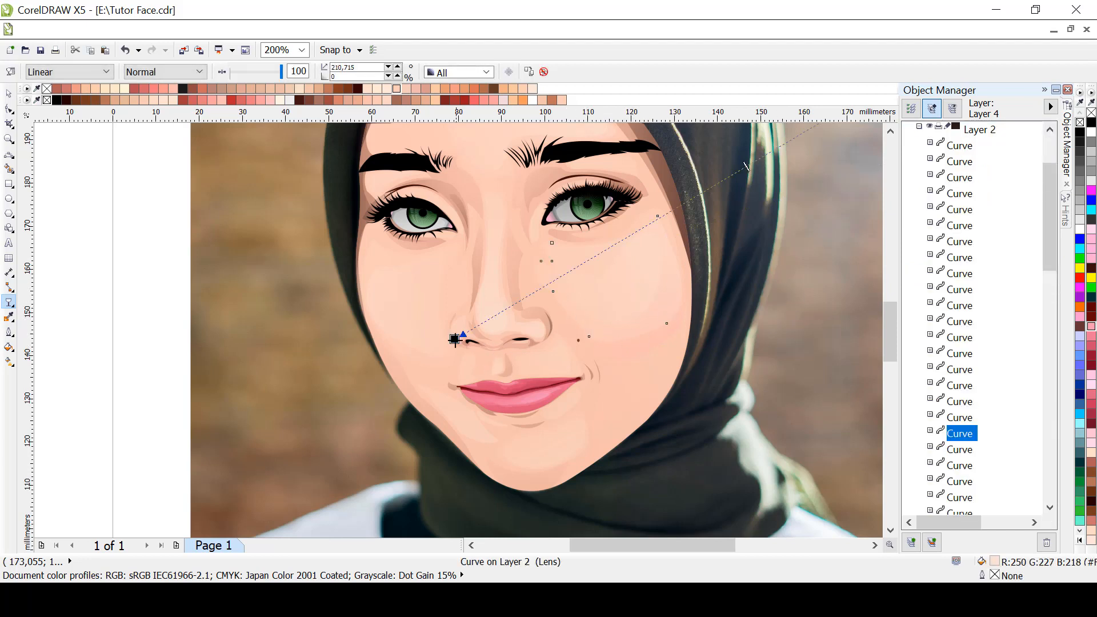
drag(454, 340, 567, 339)
scroll(783, 353, down, 1)
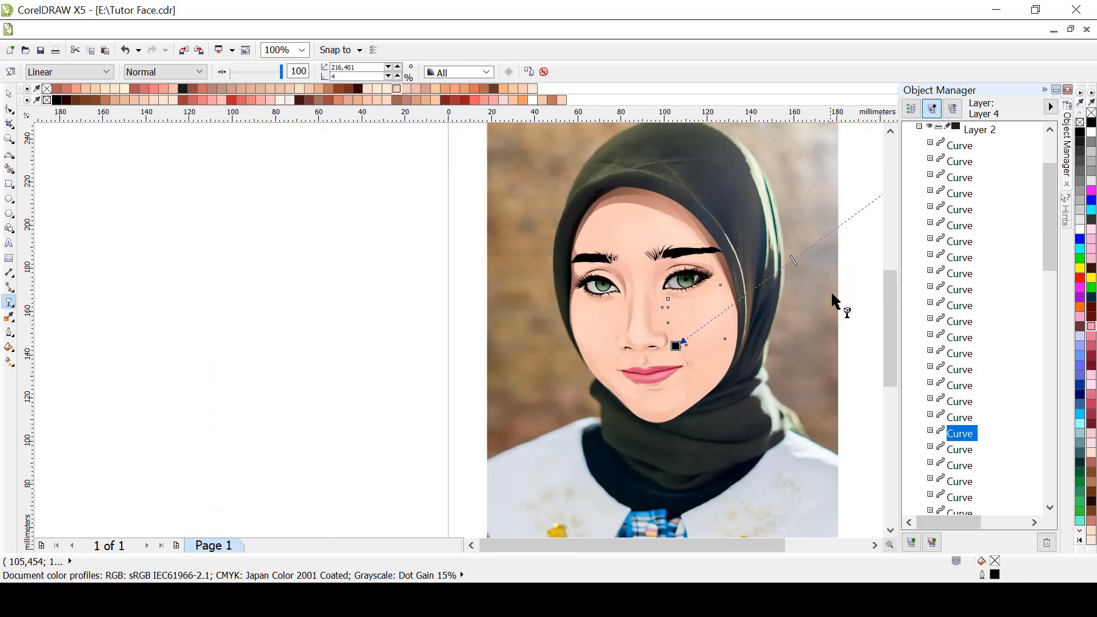
drag(650, 546, 710, 544)
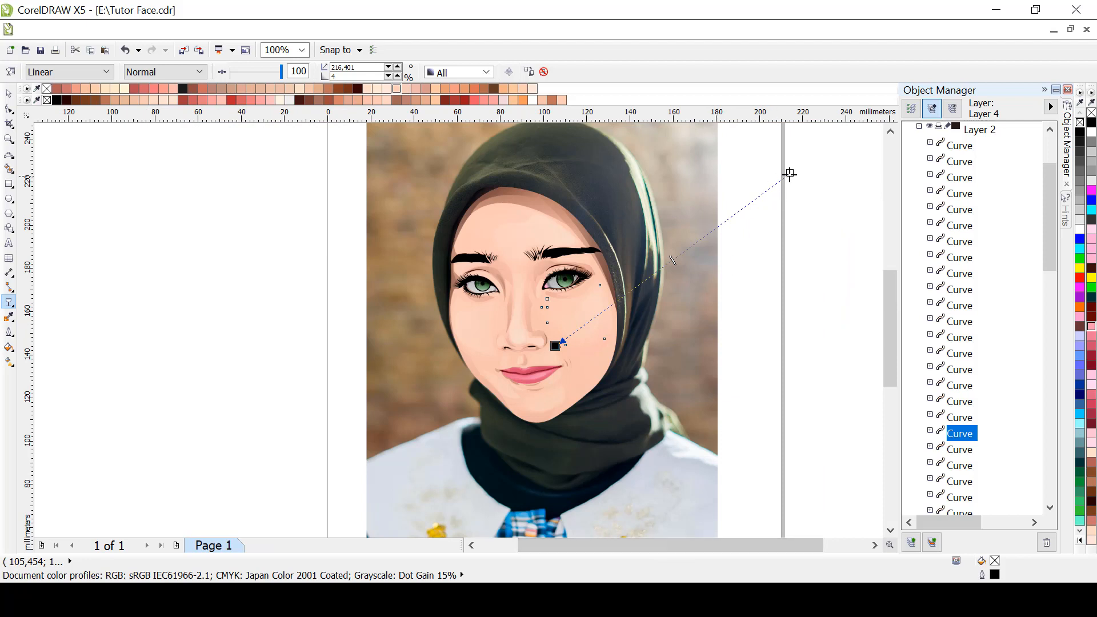
drag(790, 174, 671, 163)
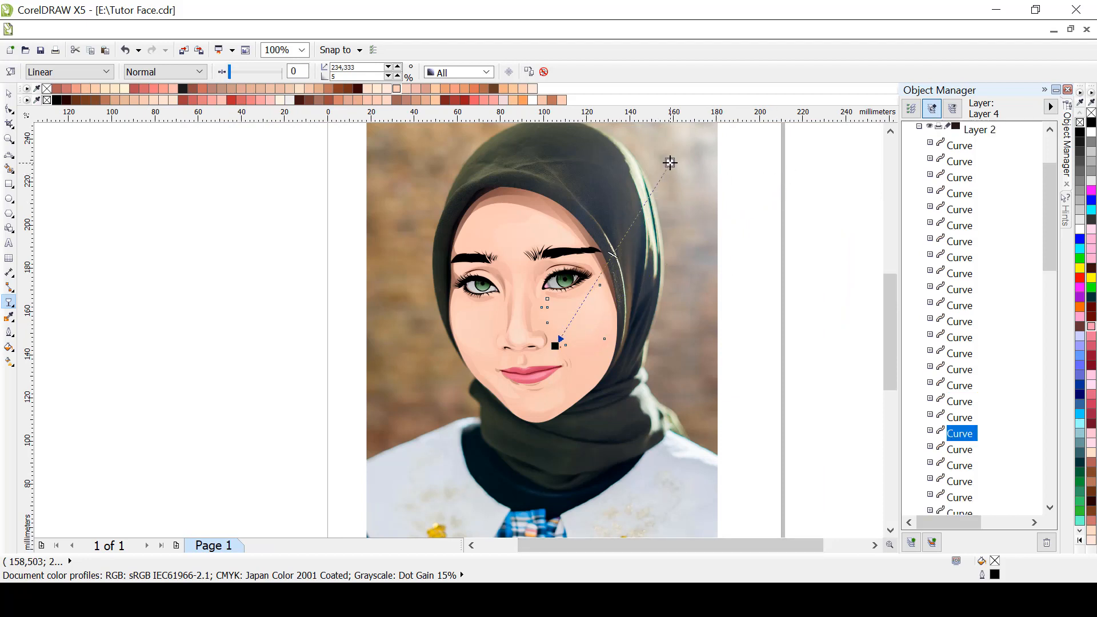
click(736, 318)
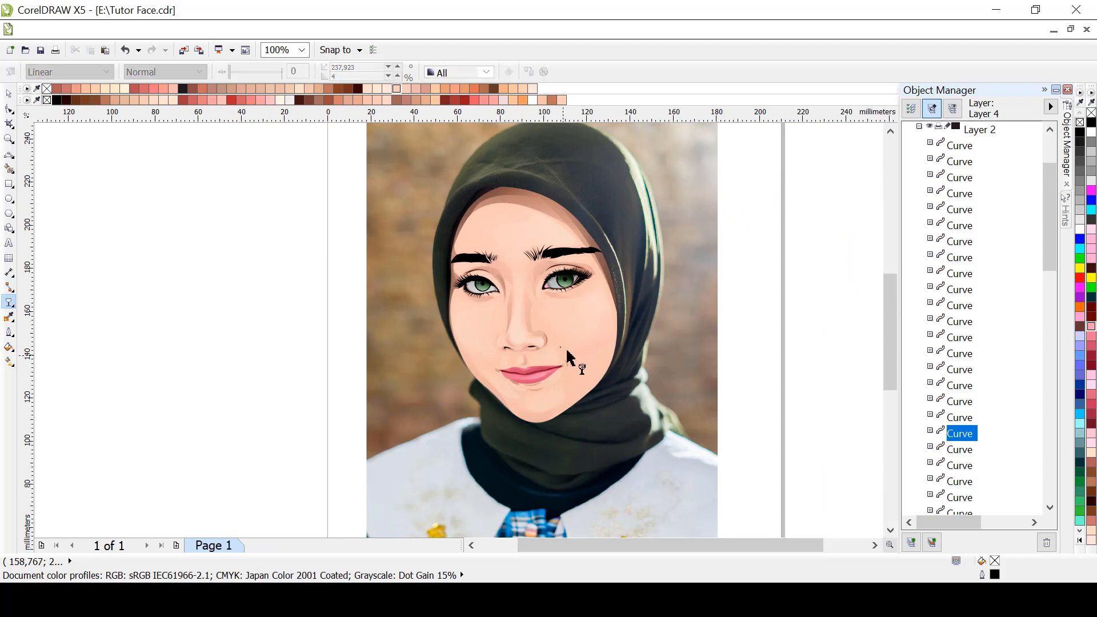
Hide Layer 2 so the reference photo shows beneath the traced eyes, brows and lips
scroll(565, 349, up, 1)
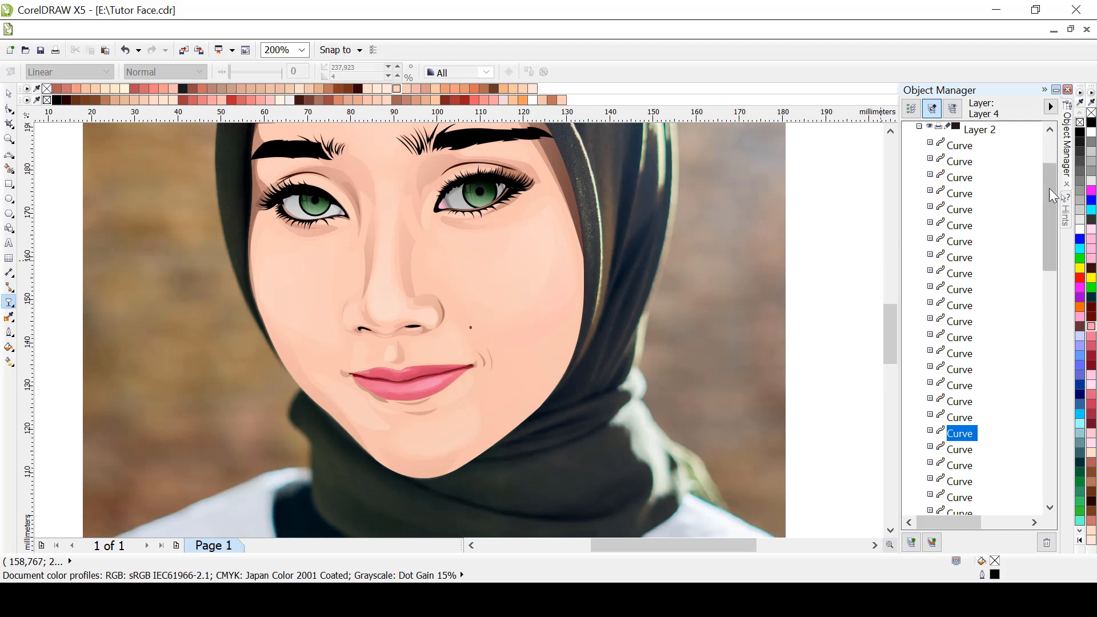
drag(1051, 194, 1051, 168)
click(929, 206)
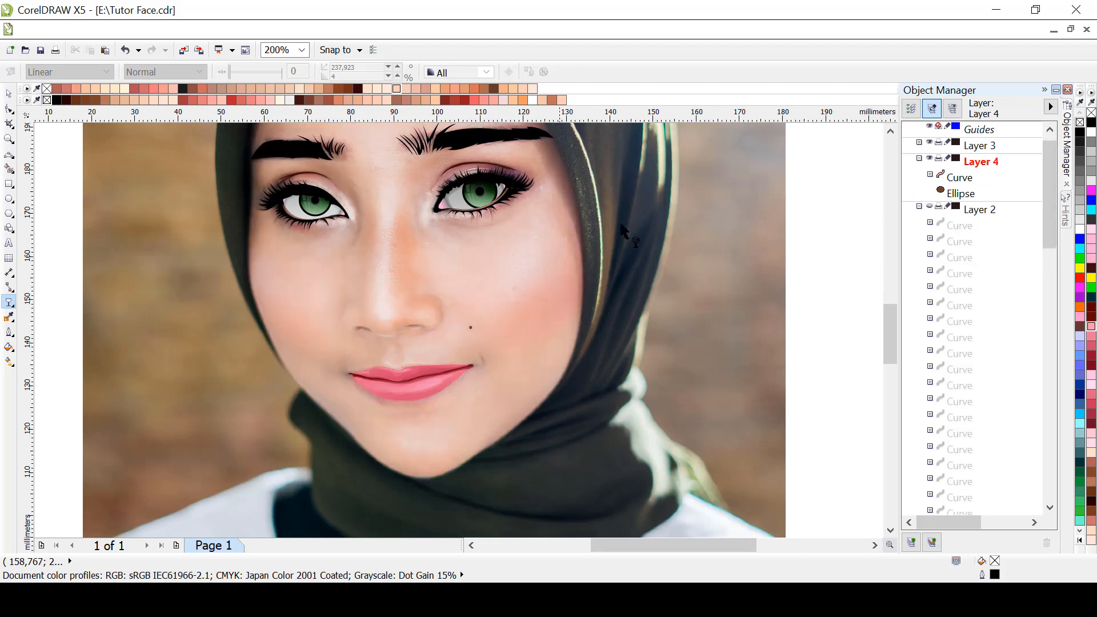
drag(890, 337, 886, 318)
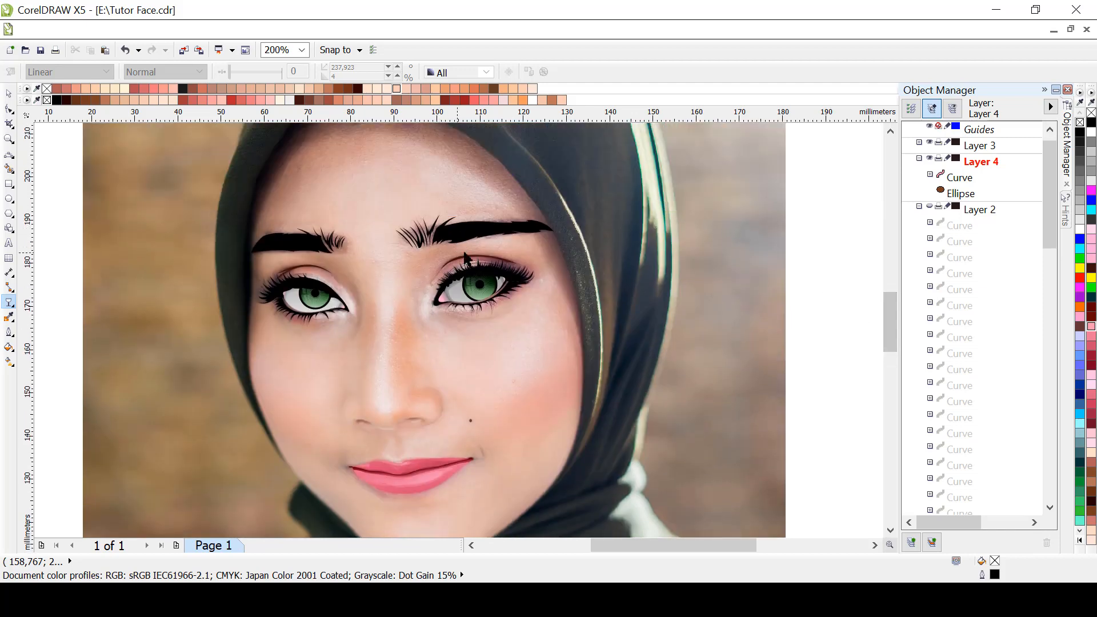
Trace a closed eyeshadow outline with three-point curves over the right-hand eye's upper lid, from the inner corner to the outer lashes
scroll(506, 287, up, 1)
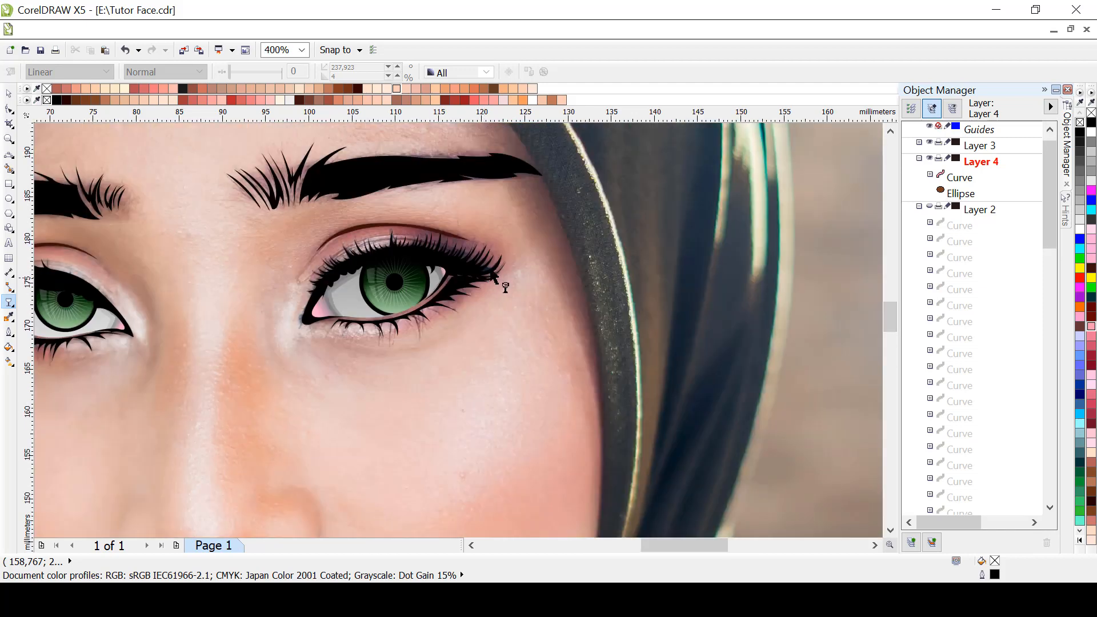
click(8, 155)
drag(319, 272, 439, 246)
click(377, 239)
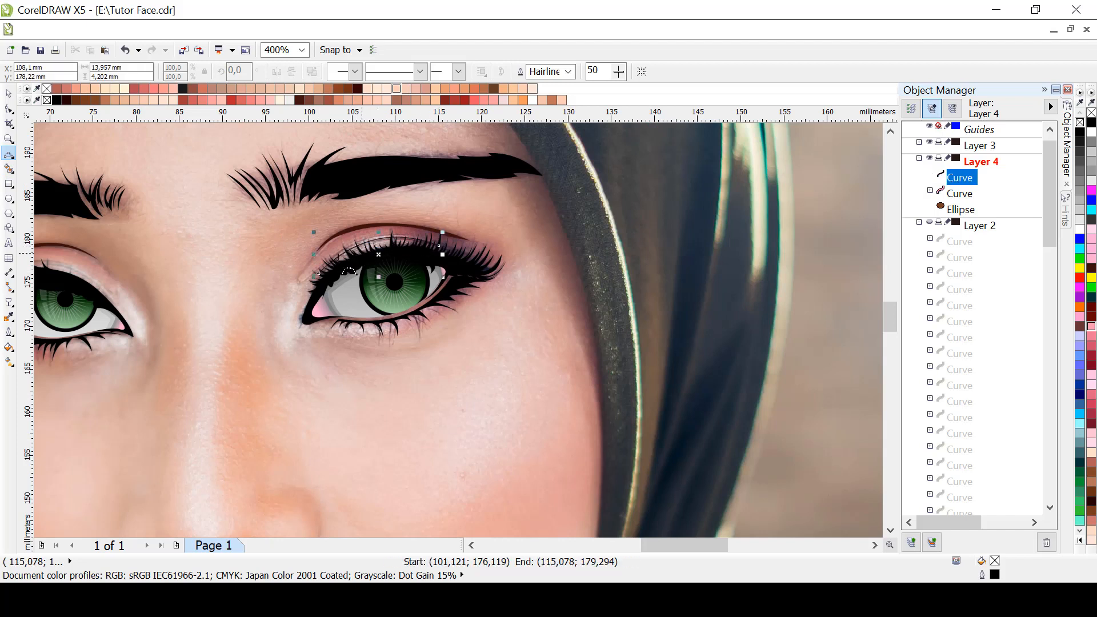
drag(321, 255, 438, 245)
click(314, 259)
click(473, 236)
click(493, 258)
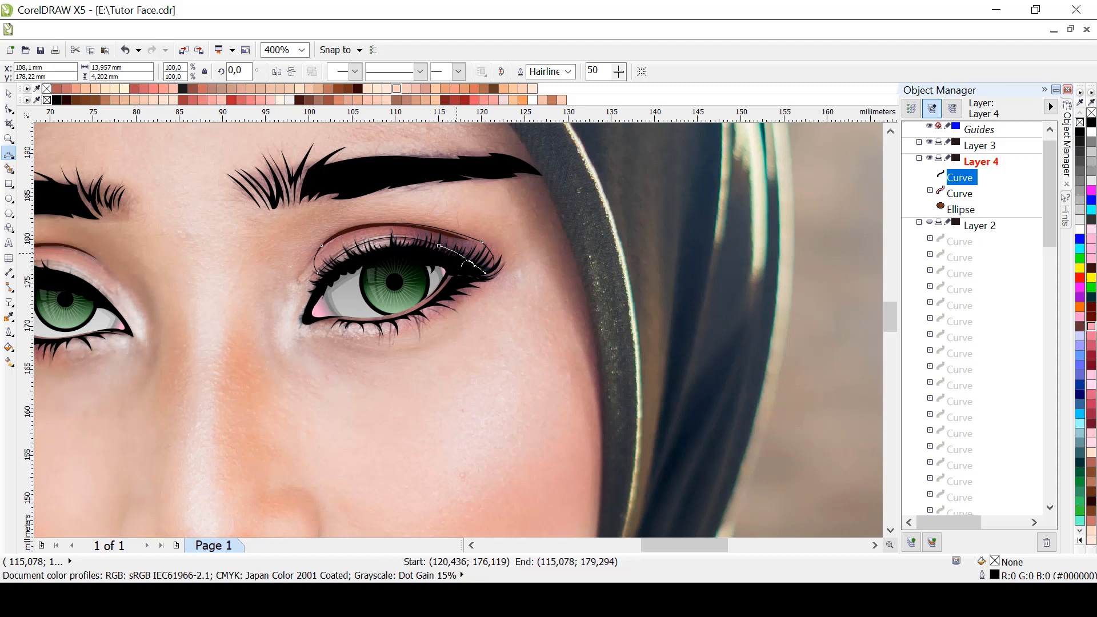
click(468, 262)
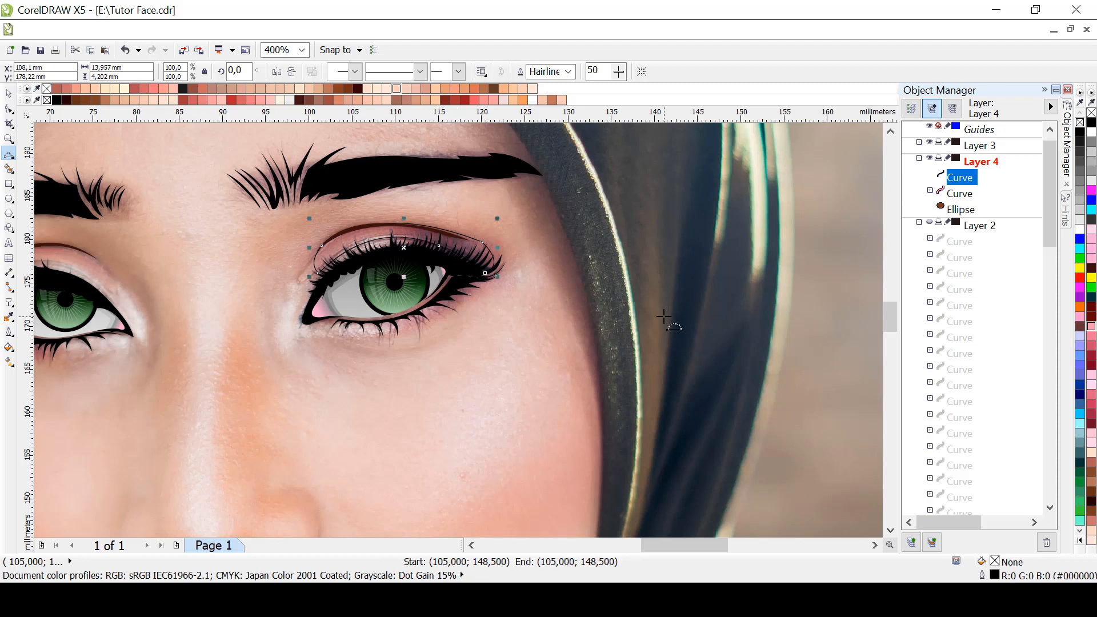
Fill the upper-lid eyeshadow with R207 G75 B108, remove its outline and apply a linear transparency running down toward the iris
click(1091, 330)
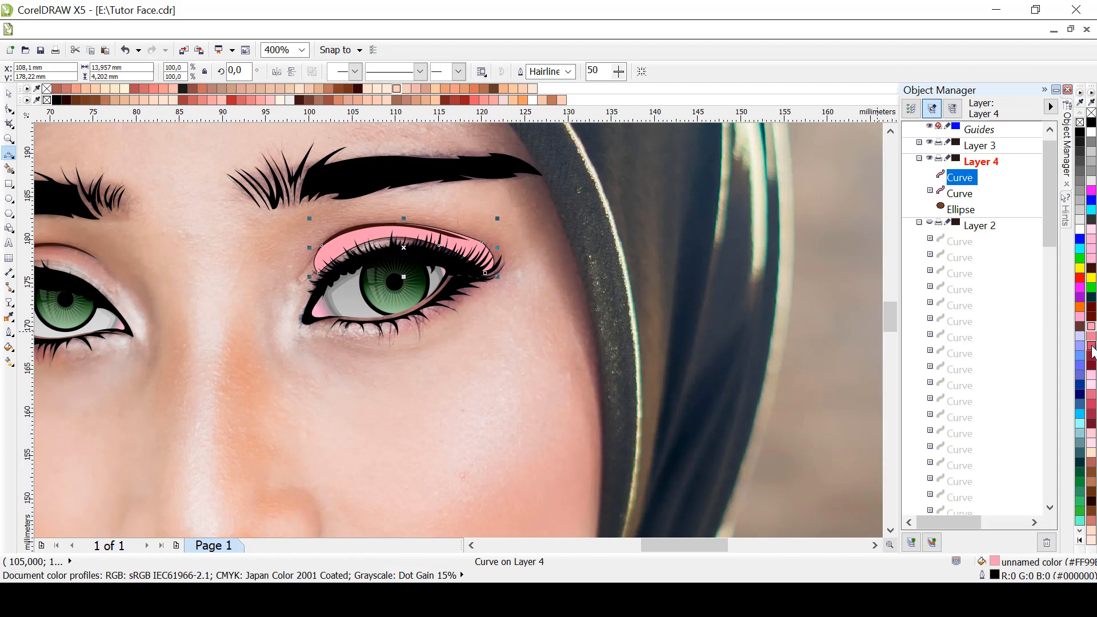
click(1092, 347)
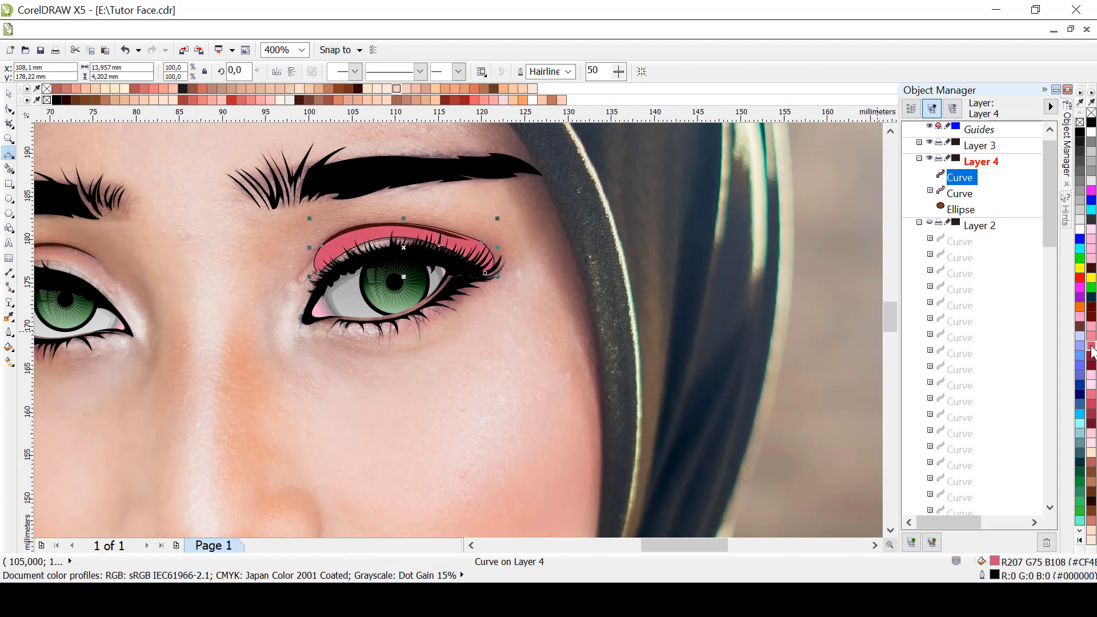
right_click(1079, 120)
click(9, 302)
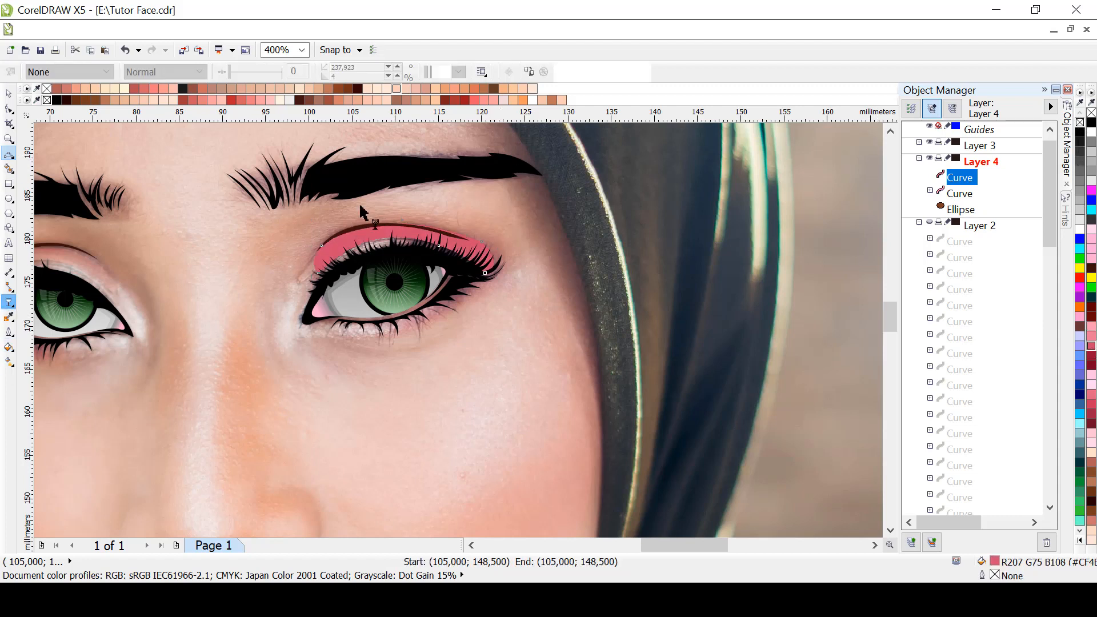
drag(392, 245, 402, 277)
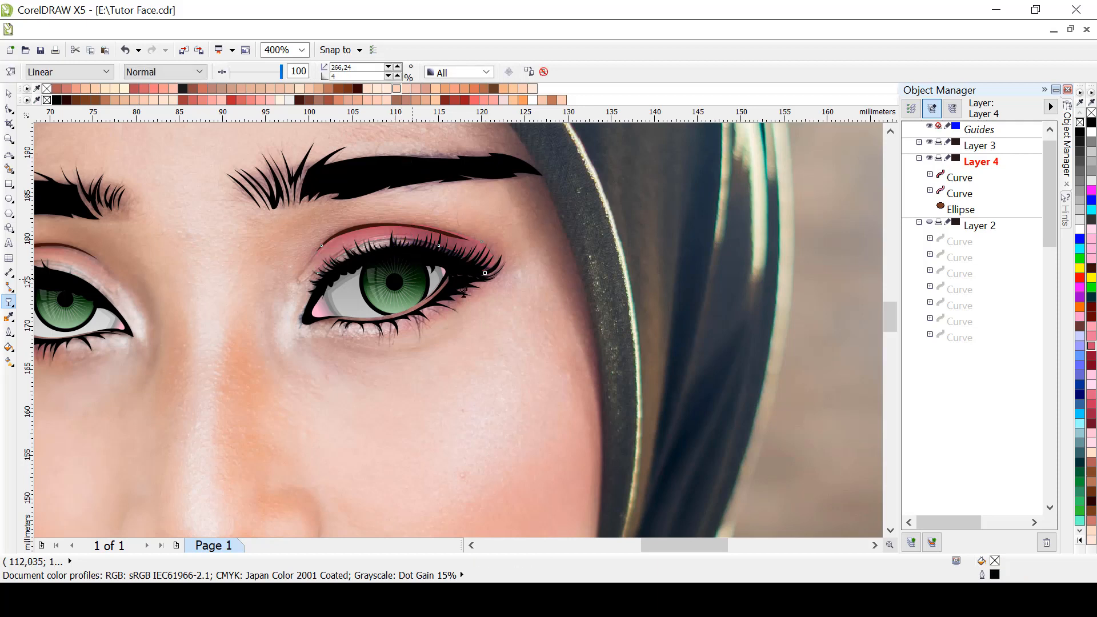
Show Layer 2, move the eyeshadow's transparency start slightly higher in the eyebrow, and nudge the node on its lower edge downward
click(929, 222)
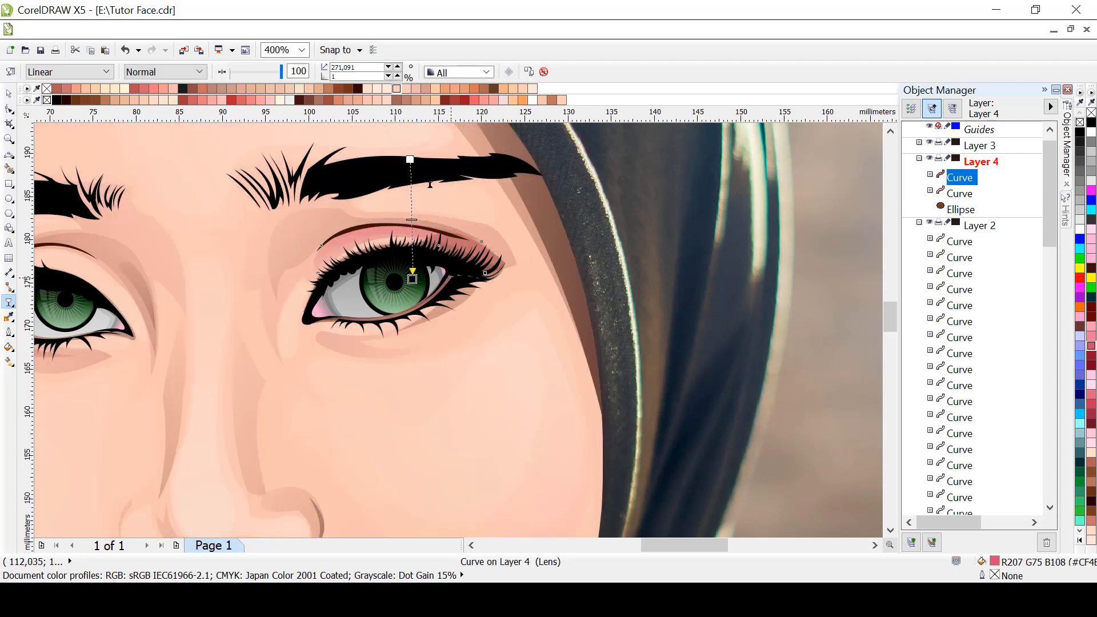
drag(410, 159, 413, 152)
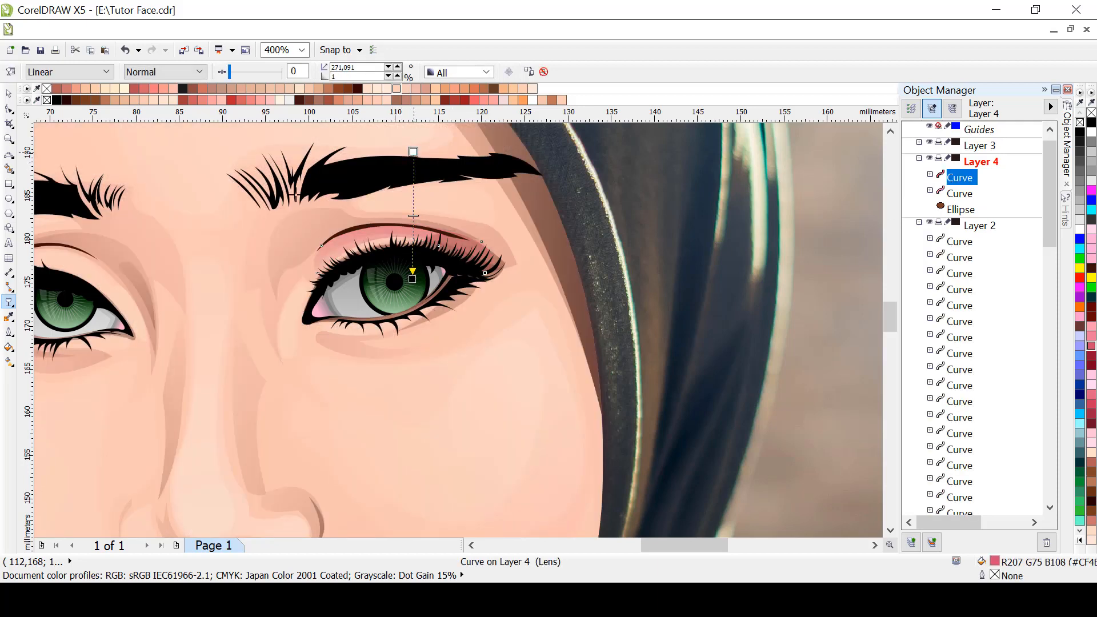
click(9, 110)
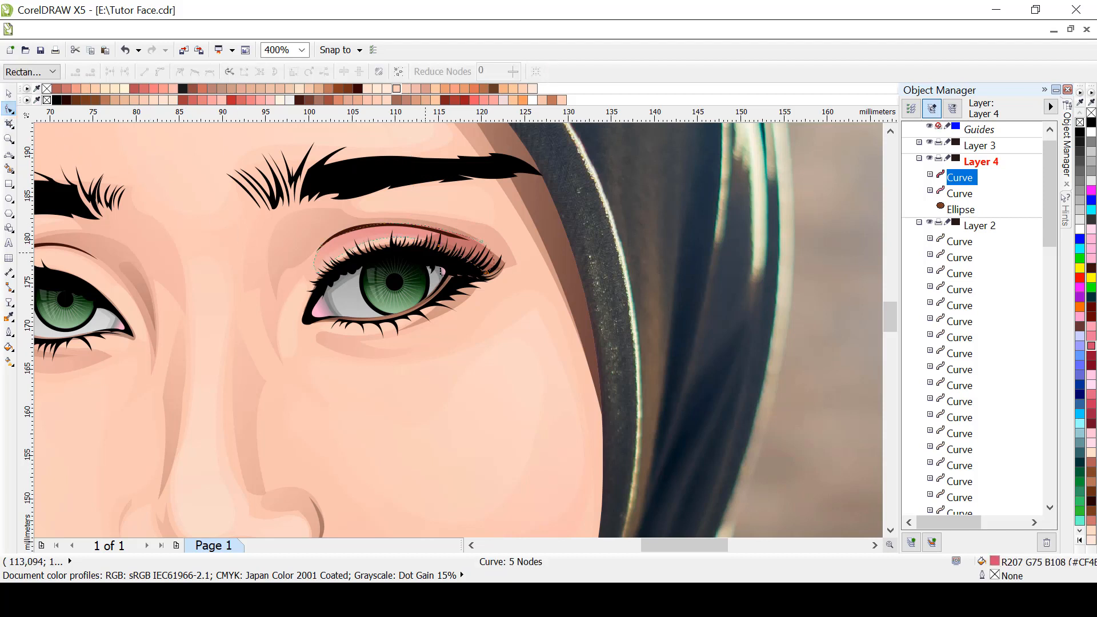
drag(438, 246, 440, 251)
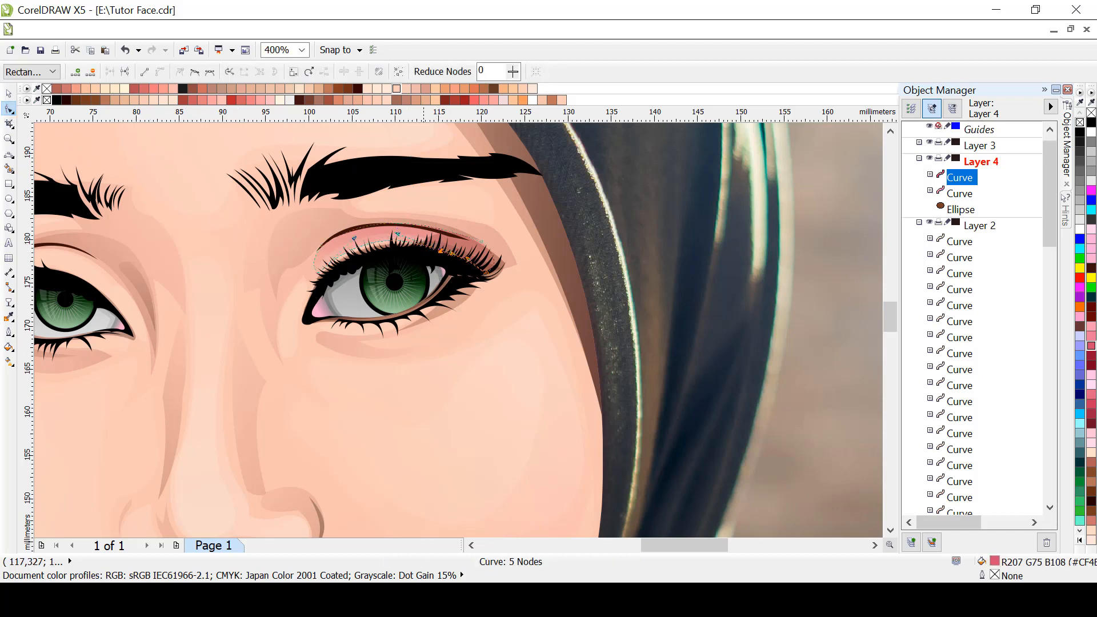
Trace a closed eyeshadow outline with three-point curves beneath the right-hand eye, along the lower lashes to the outer corner
click(9, 154)
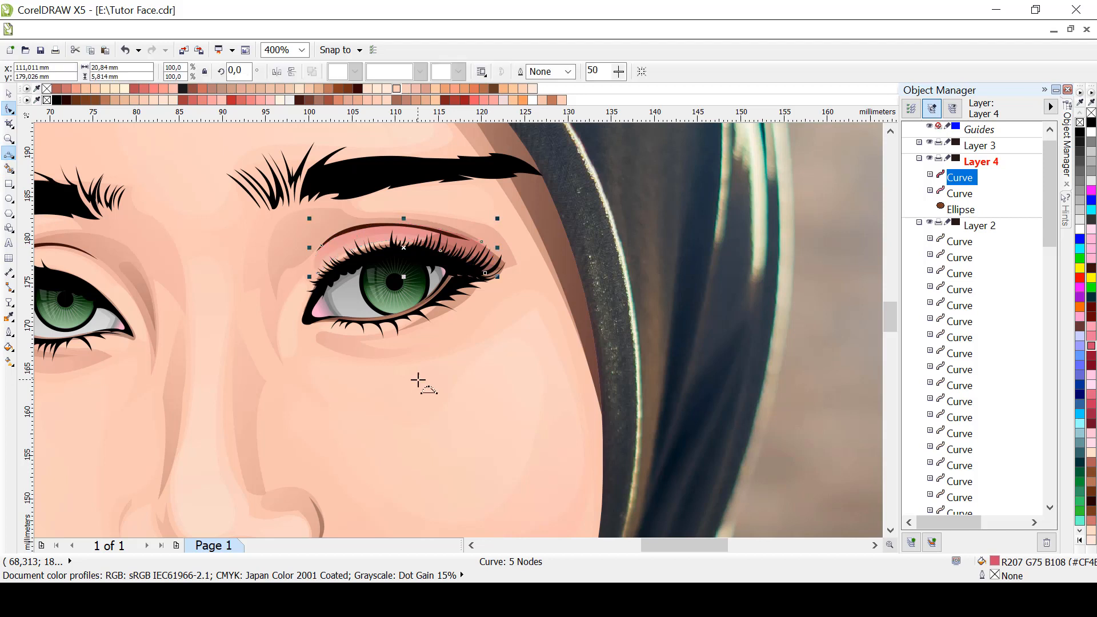
drag(360, 320, 457, 277)
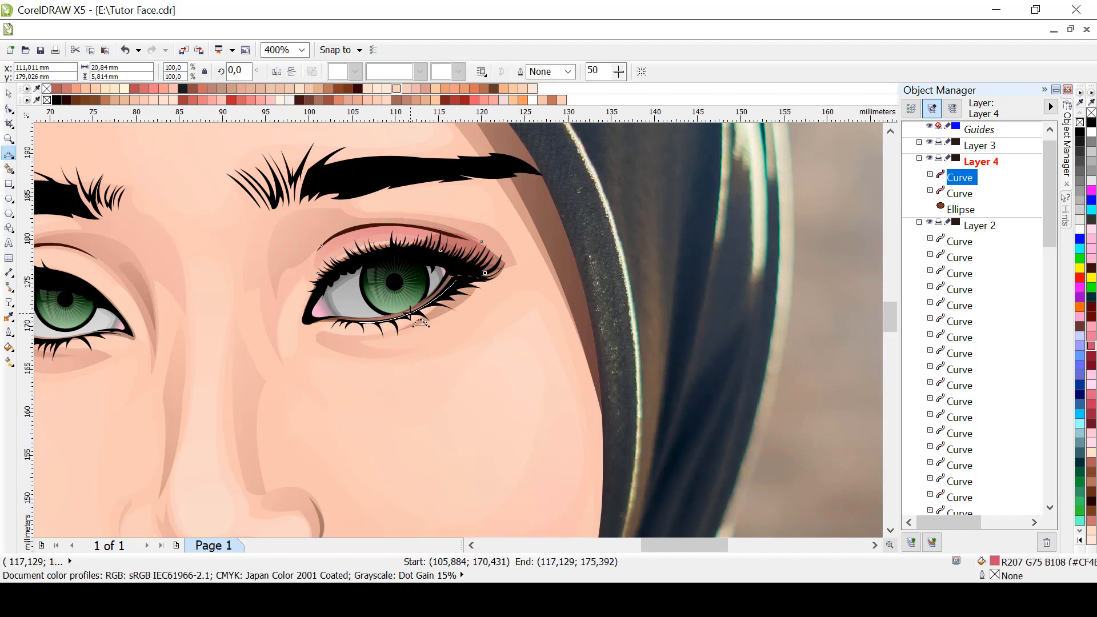
click(413, 310)
drag(360, 319, 457, 278)
click(435, 323)
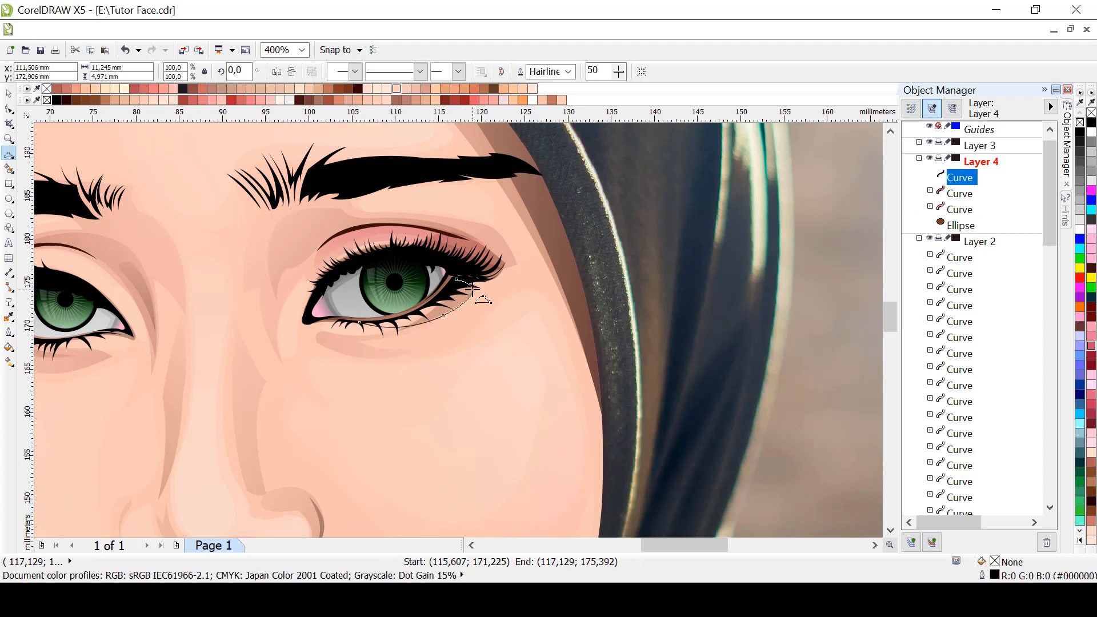
click(489, 294)
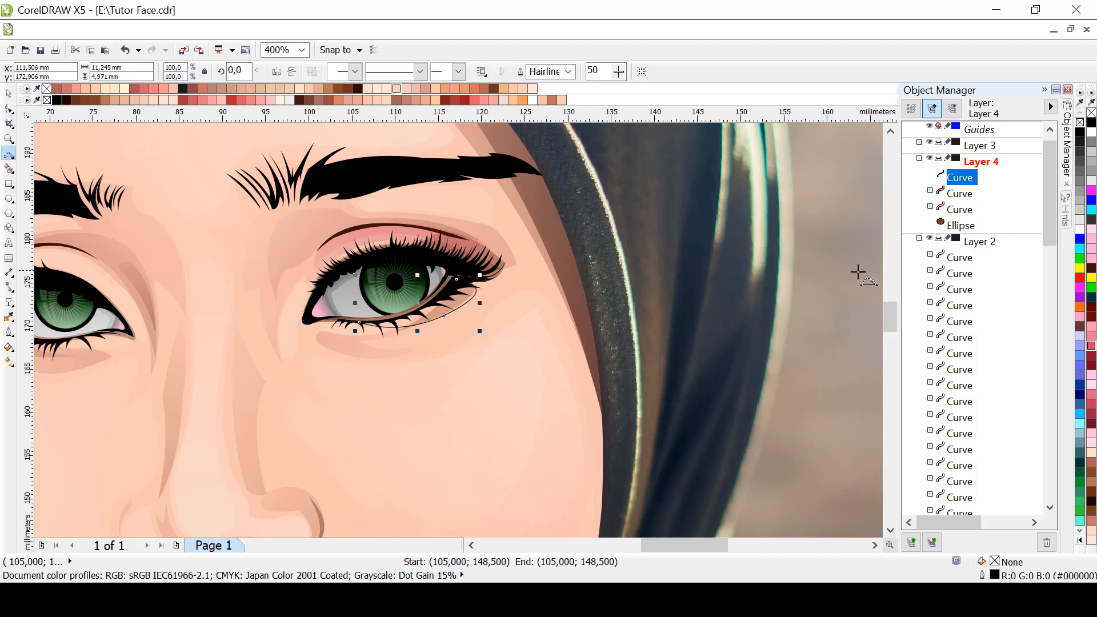
Fill the right-hand eye's lower eyeshadow with R207 G75 B108, remove its outline and apply a linear transparency from the upper lid to below the eye
click(1092, 349)
right_click(1091, 113)
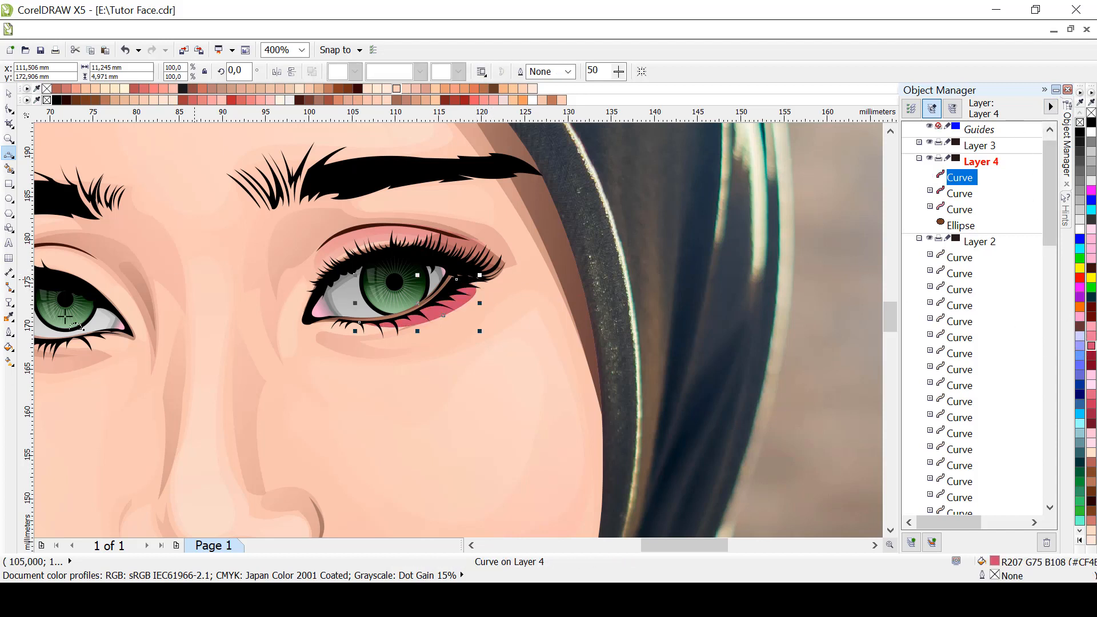
click(8, 302)
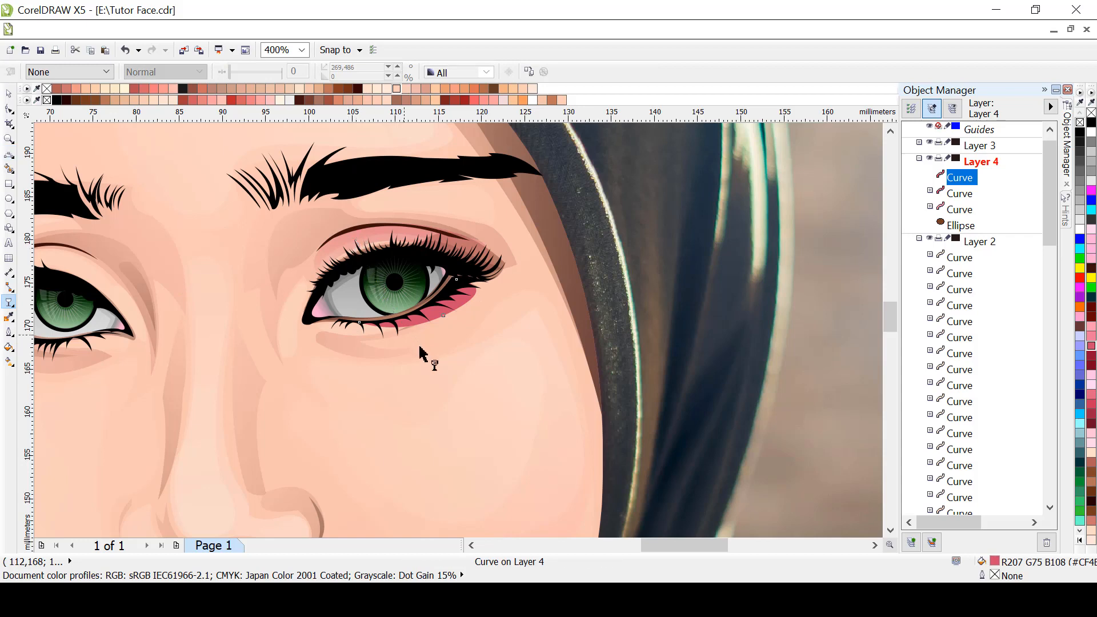
mouse_move(419, 347)
mouse_down()
mouse_move(441, 351)
mouse_move(417, 348)
mouse_move(412, 362)
mouse_up()
drag(659, 546, 646, 547)
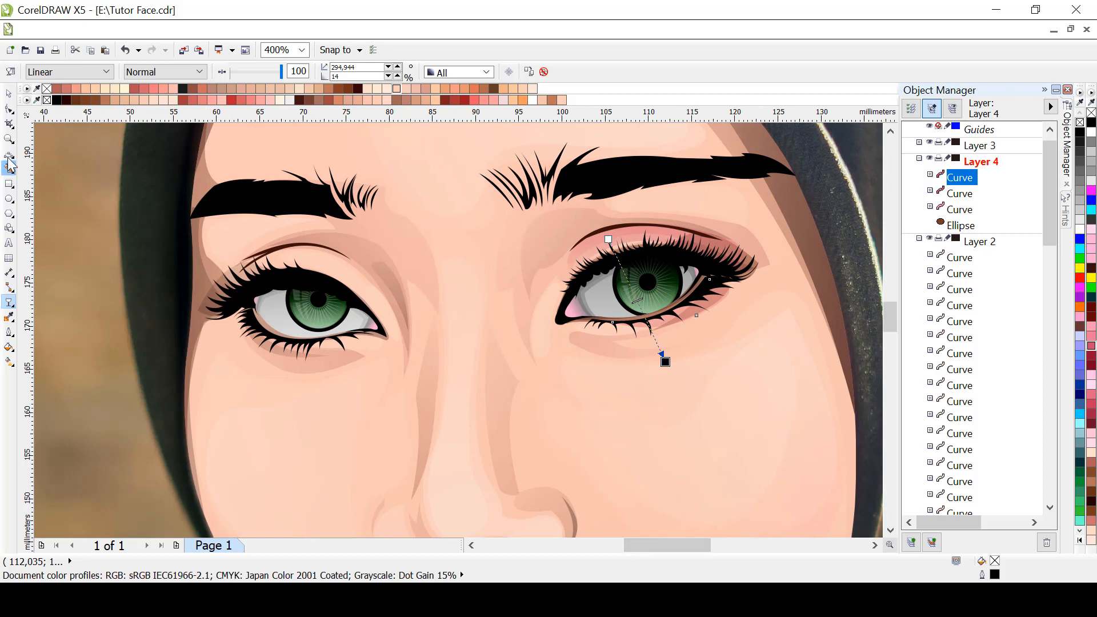
Trace a closed eyeshadow outline with three-point curves over the left-hand eye's upper lid, following the crease and the lash line
click(9, 159)
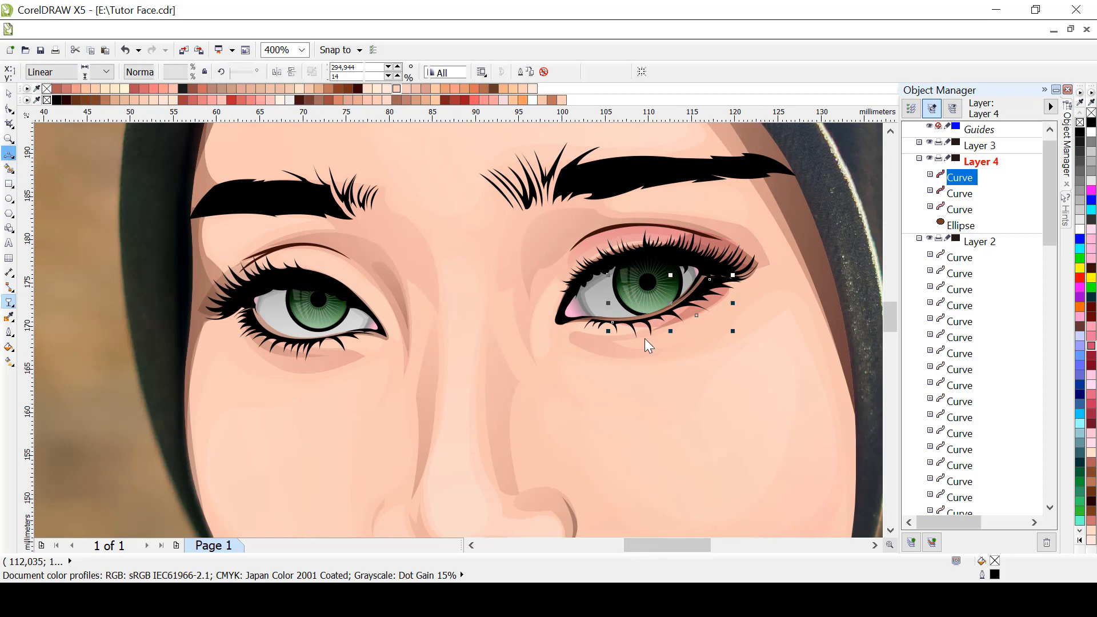
click(930, 239)
click(930, 238)
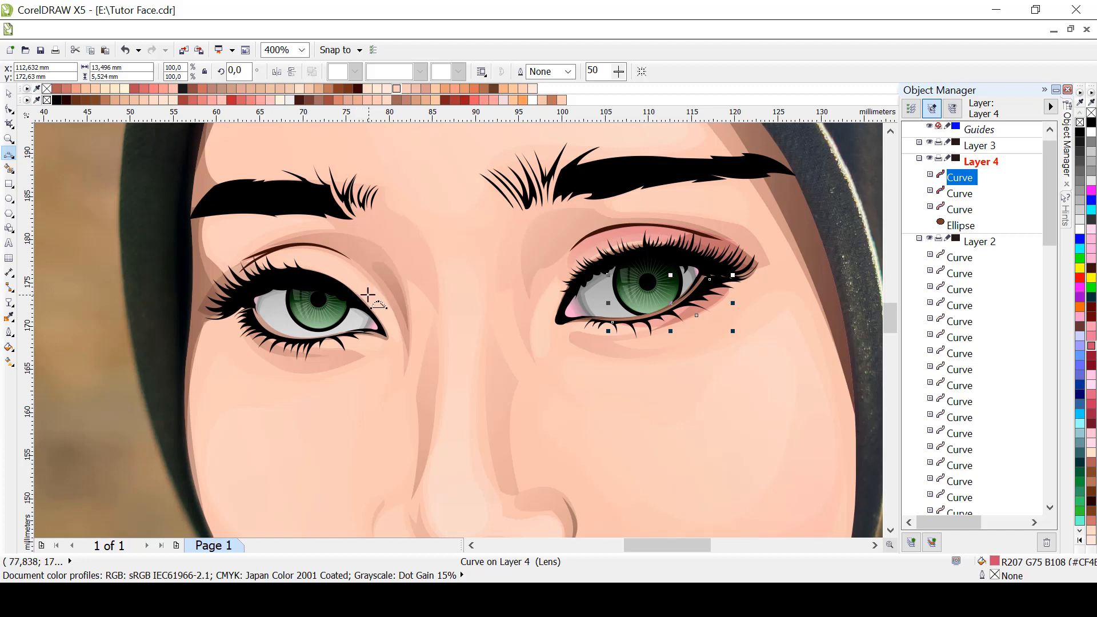
click(364, 292)
drag(283, 247, 366, 291)
click(314, 247)
click(250, 267)
click(298, 269)
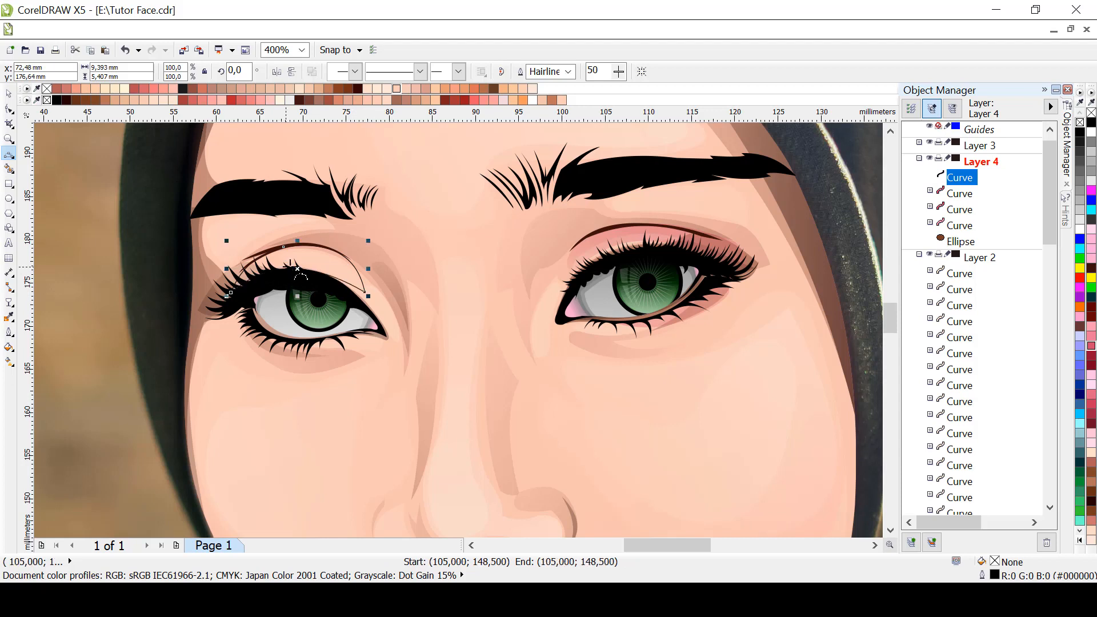
Fill the left-hand eye's upper eyeshadow with R207 G75 B108, remove its outline and apply a linear transparency from the eyebrow to the iris
click(1091, 344)
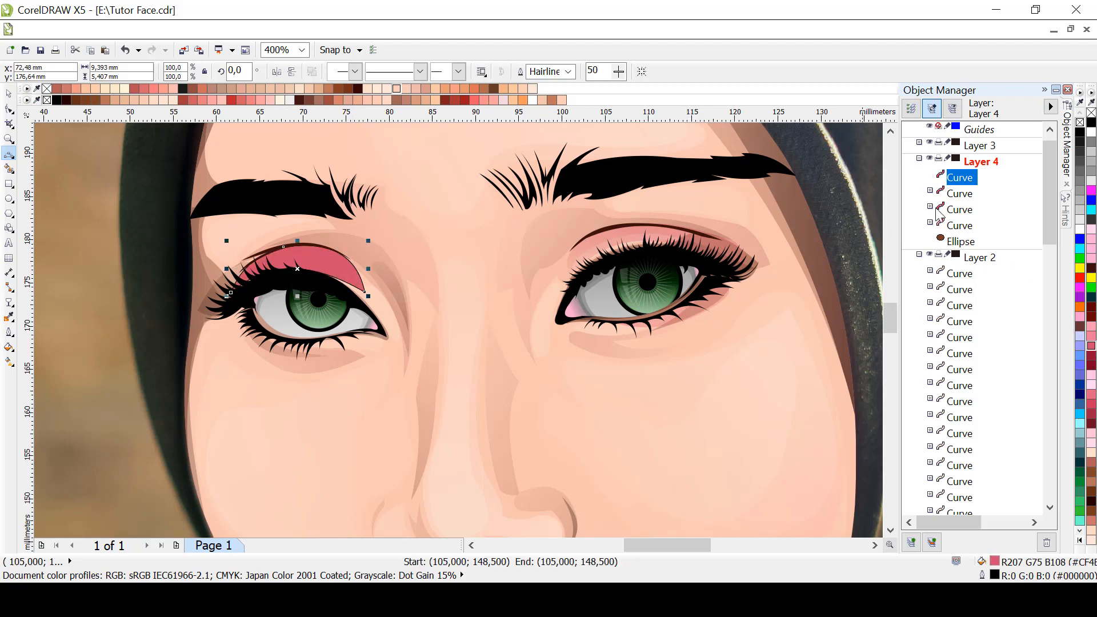
right_click(1080, 122)
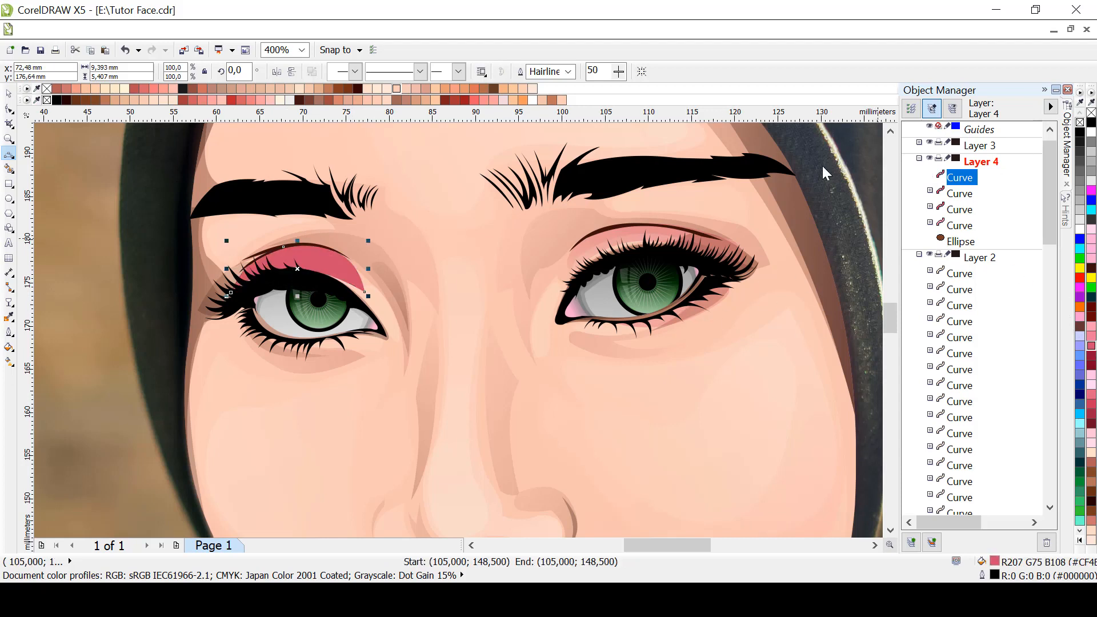
click(9, 302)
drag(311, 180, 336, 299)
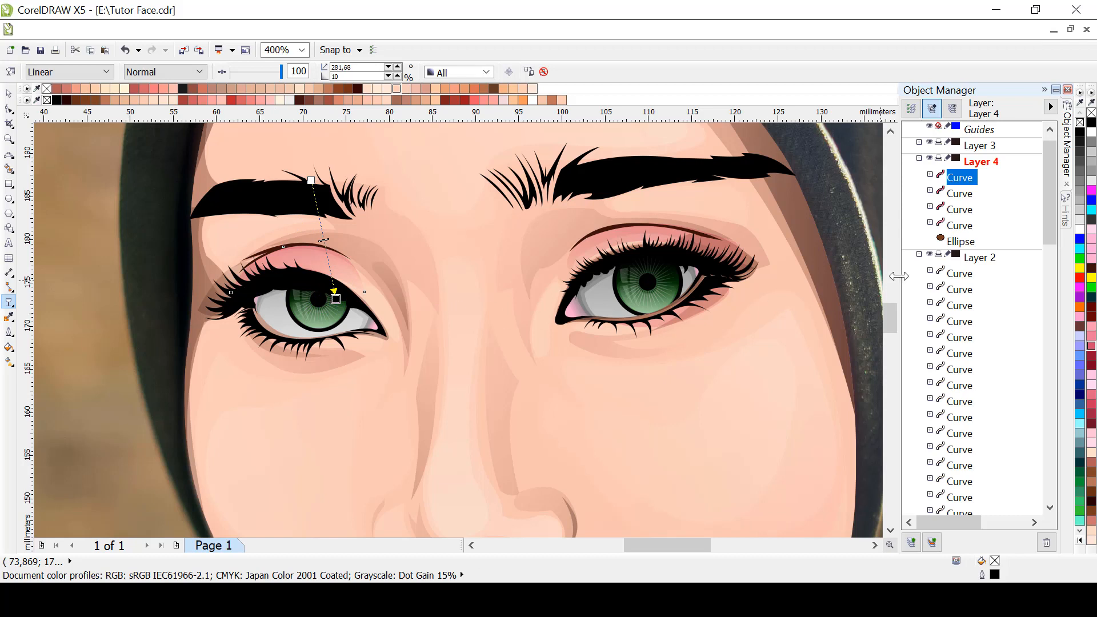
Trace a closed eyeshadow outline with three-point curves beneath the left-hand eye, from the outer corner along the lower lashes
scroll(893, 309, down, 4)
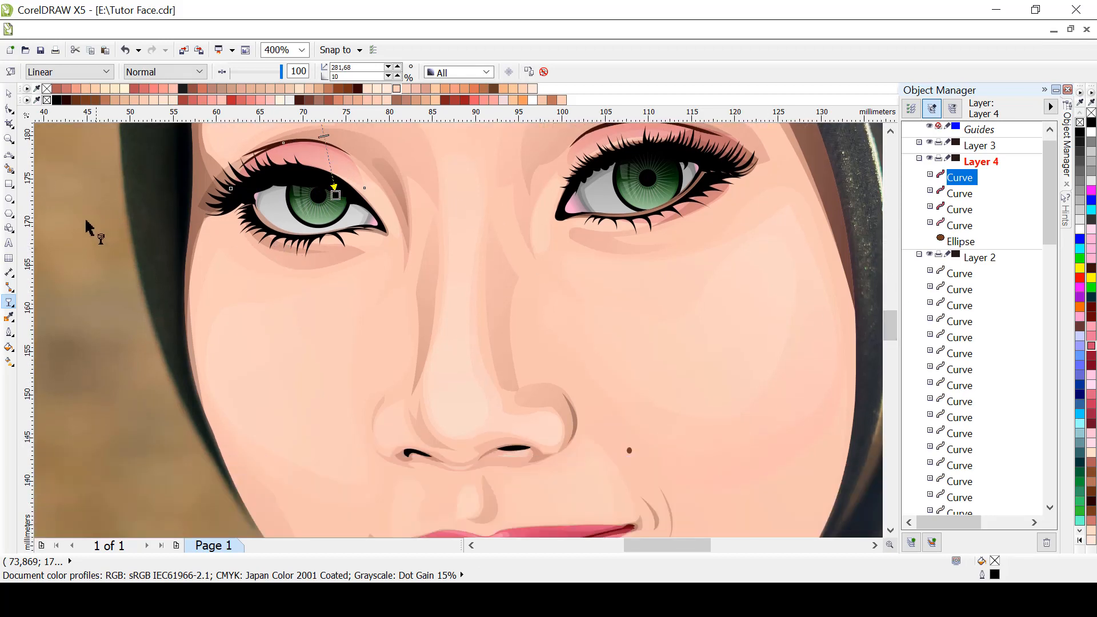
click(9, 154)
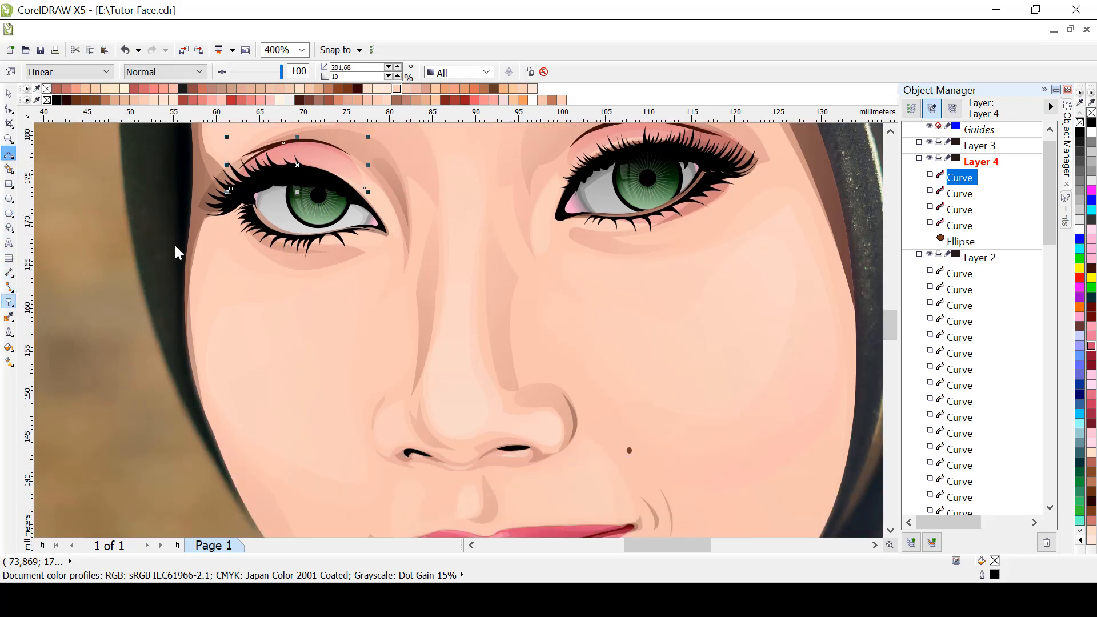
click(334, 248)
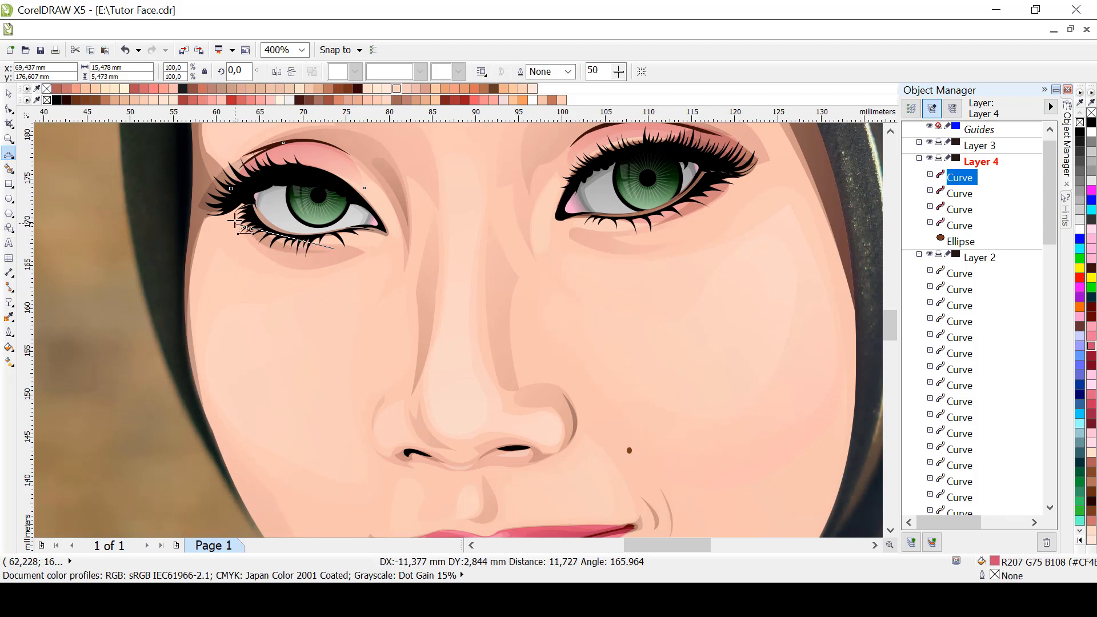
drag(232, 215, 334, 248)
click(265, 244)
click(250, 201)
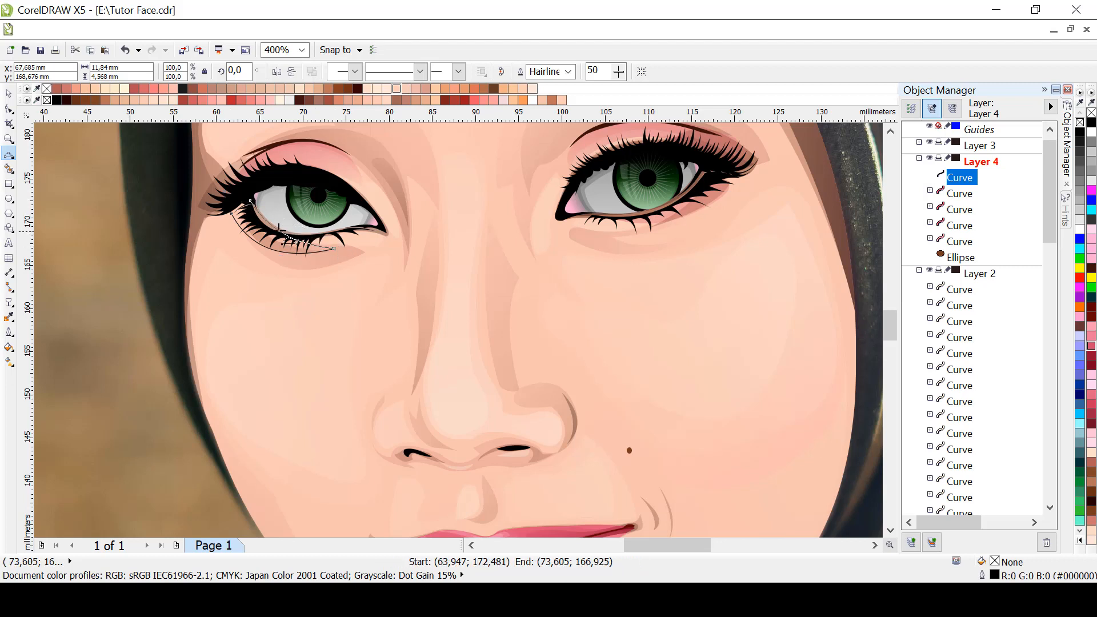
click(267, 224)
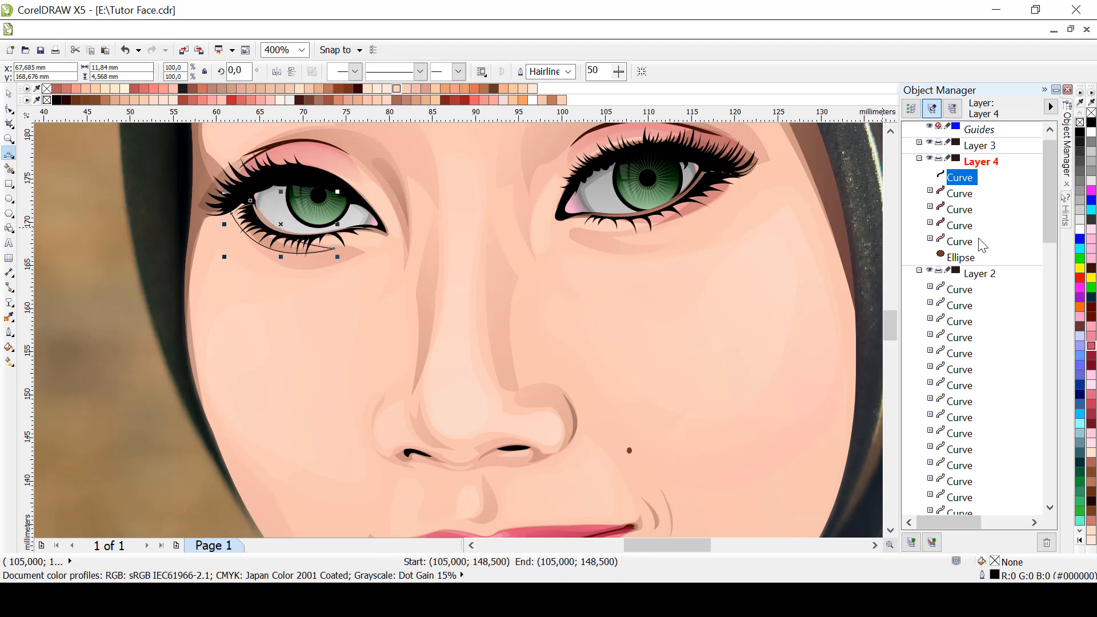
Fill the left-hand eye's lower eyeshadow with R207 G75 B108 and remove its outline
click(1092, 348)
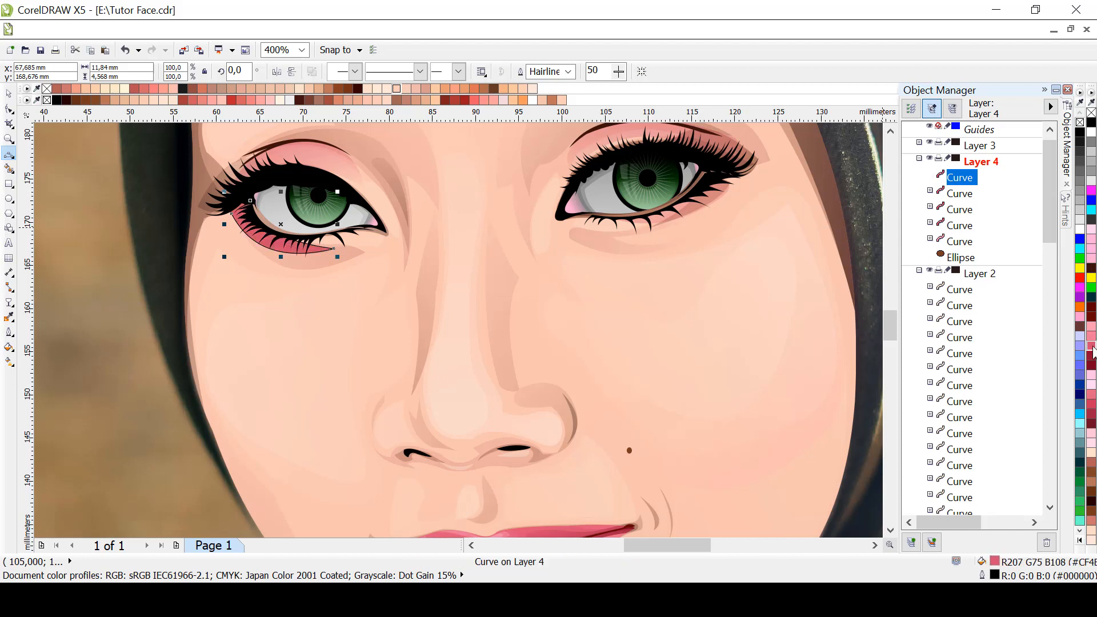
right_click(1078, 124)
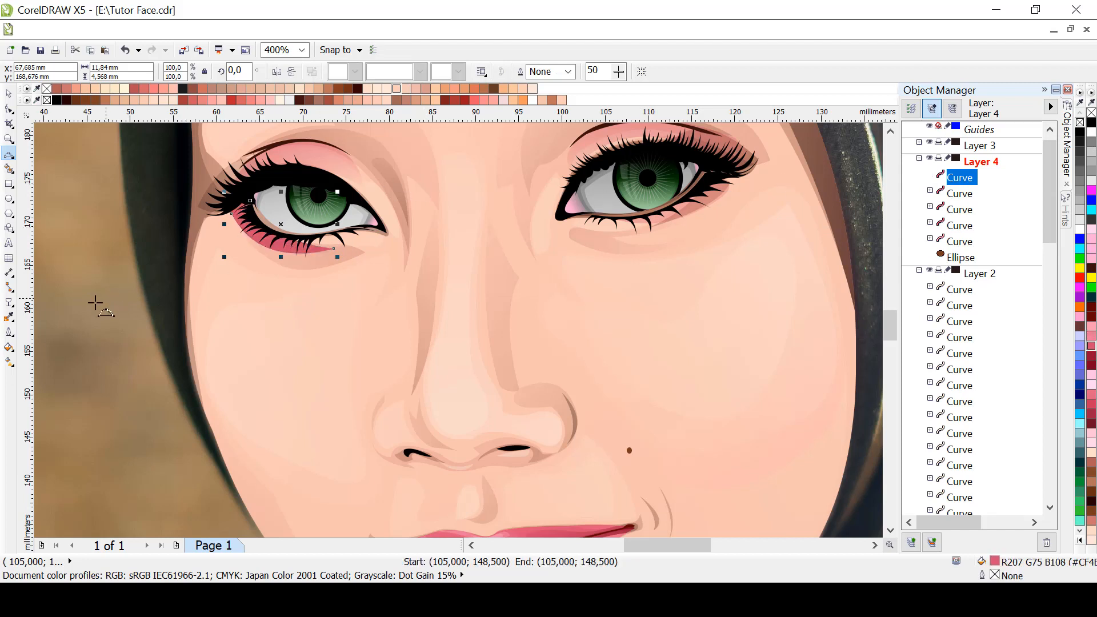
Apply a linear transparency to the left-hand eye's lower eyeshadow, running from above the outer eye corner to just below the lower lashes
click(9, 302)
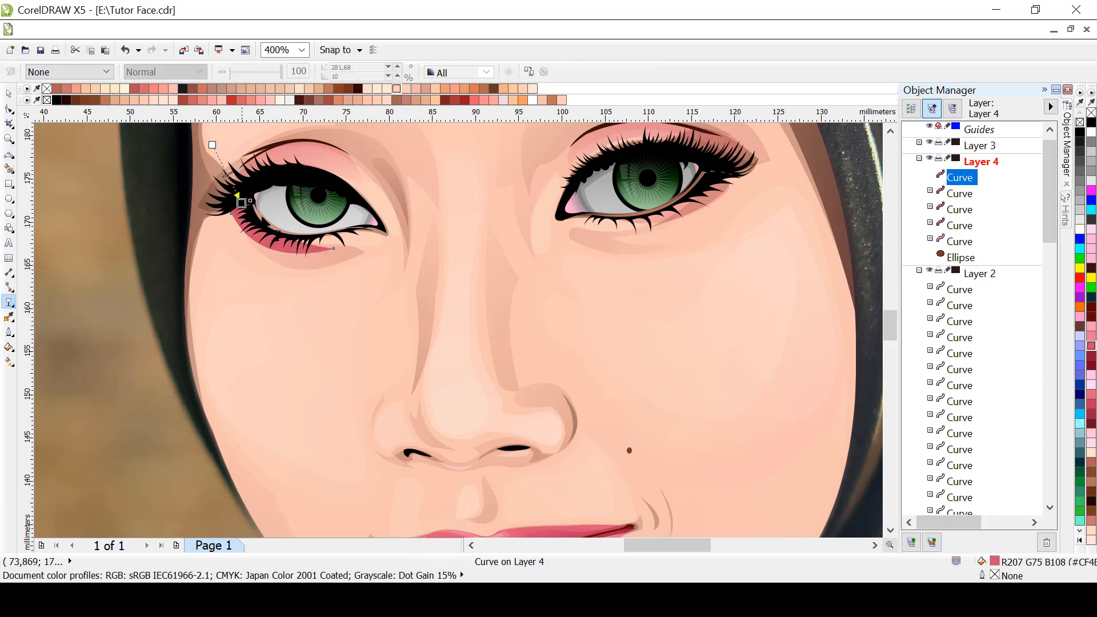
drag(212, 146, 313, 265)
scroll(526, 274, down, 2)
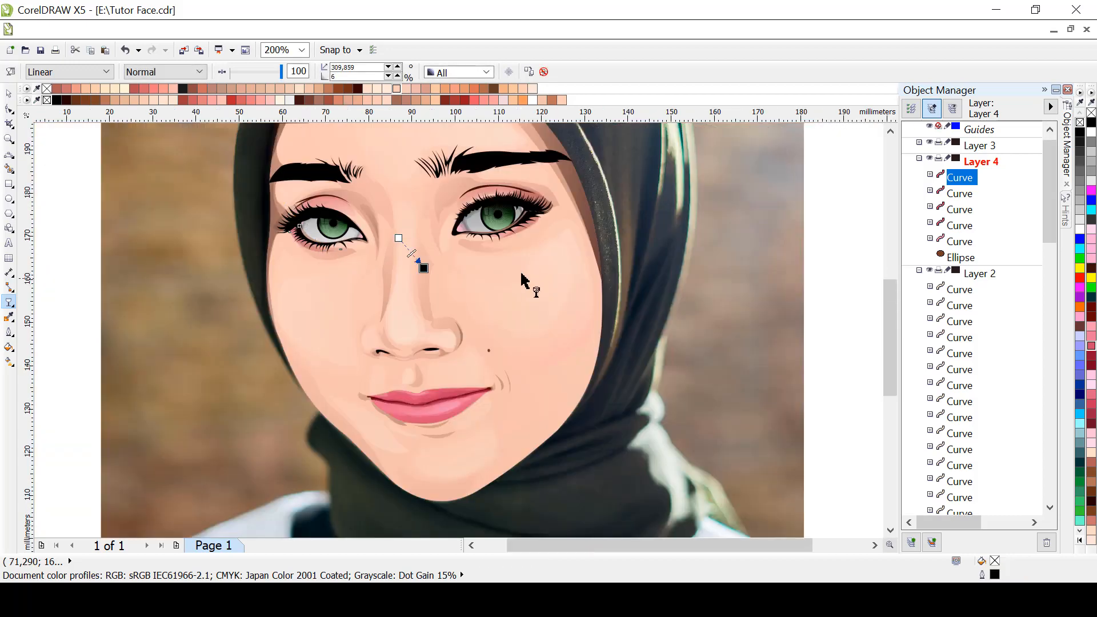
Compare the vector face with the reference photo by temporarily hiding Layer 2 and showing it again
scroll(521, 281, down, 2)
scroll(498, 290, up, 1)
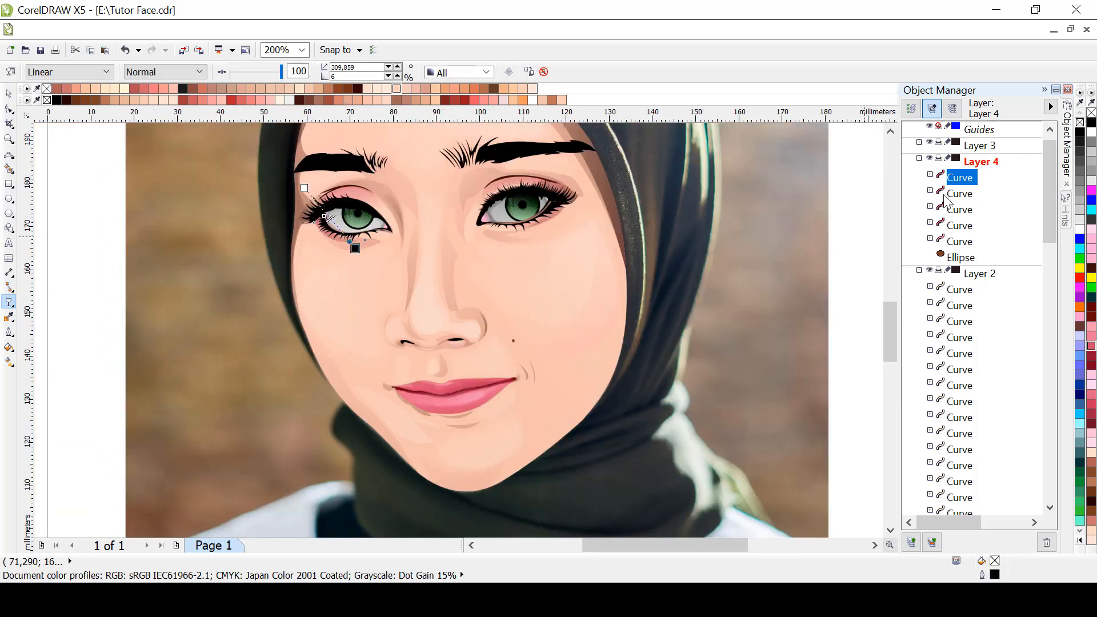
click(934, 272)
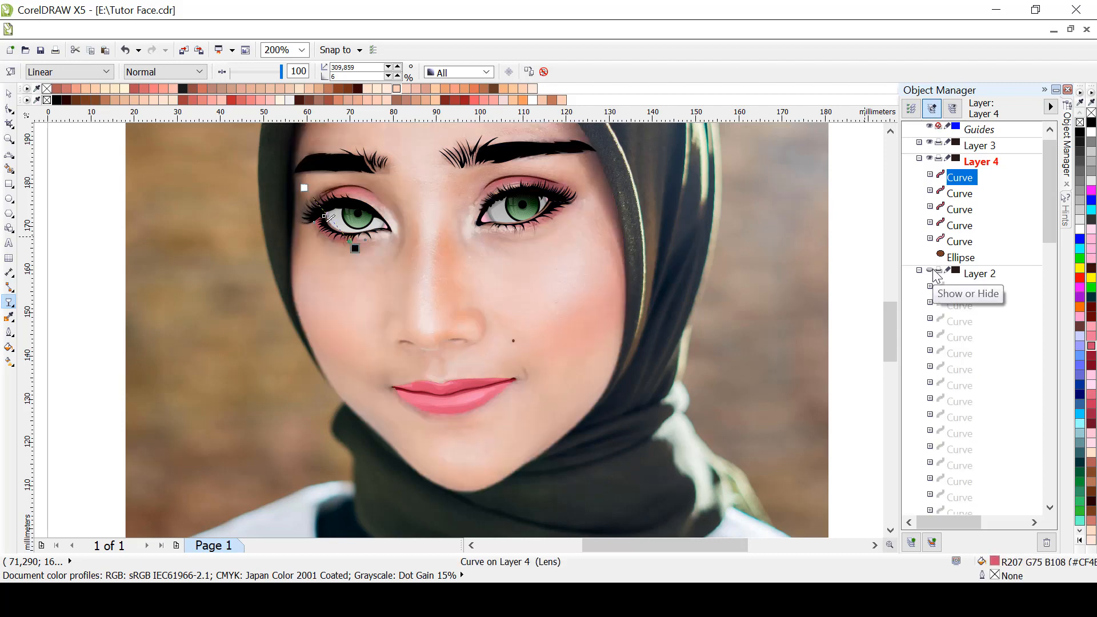
click(933, 273)
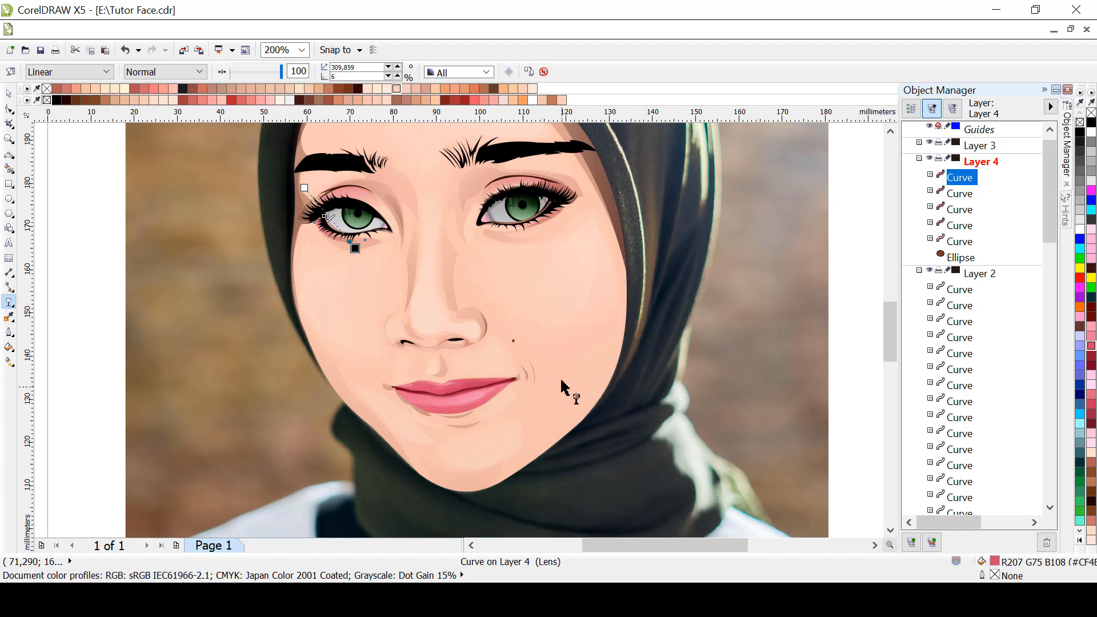
Trace a closed blush outline with three-point curves across the left-hand cheek, from the face edge toward the nostril
scroll(366, 357, up, 1)
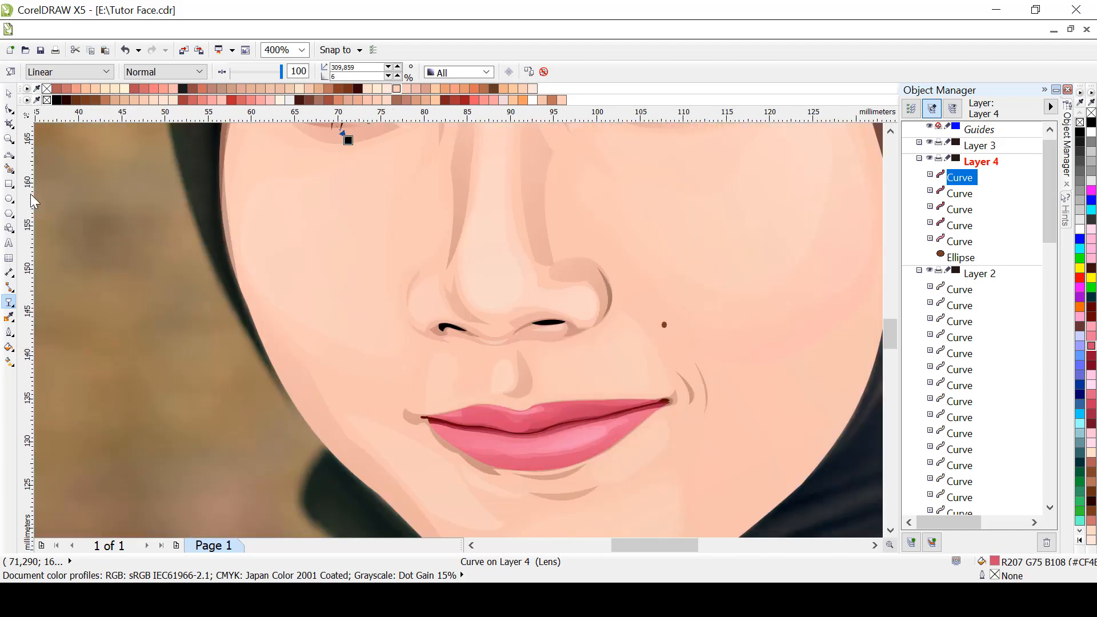
click(9, 155)
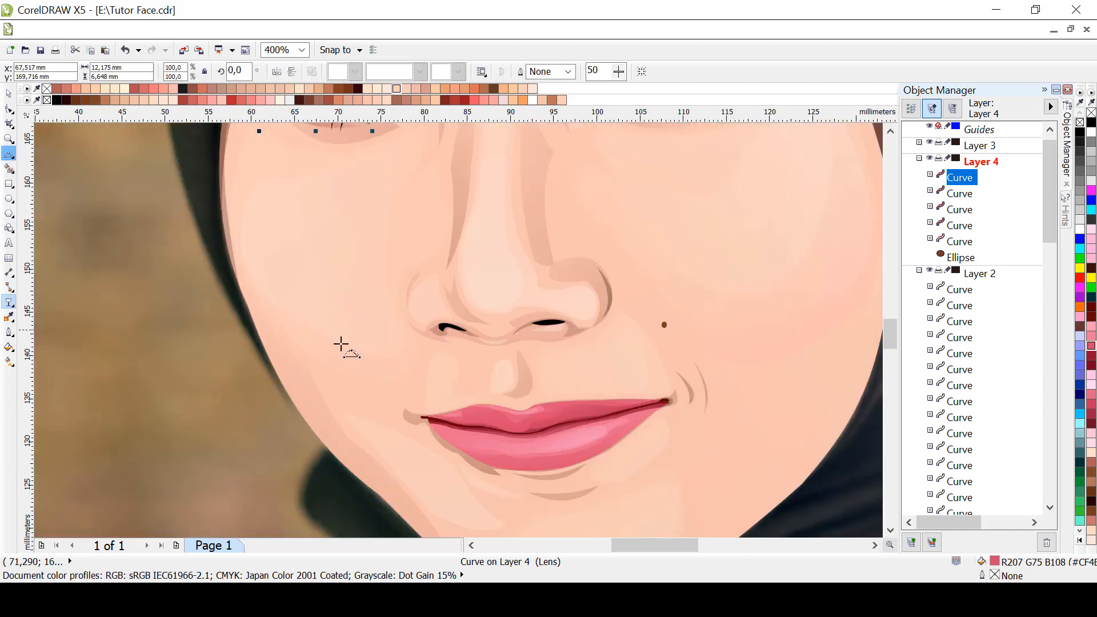
click(239, 257)
drag(351, 352, 298, 323)
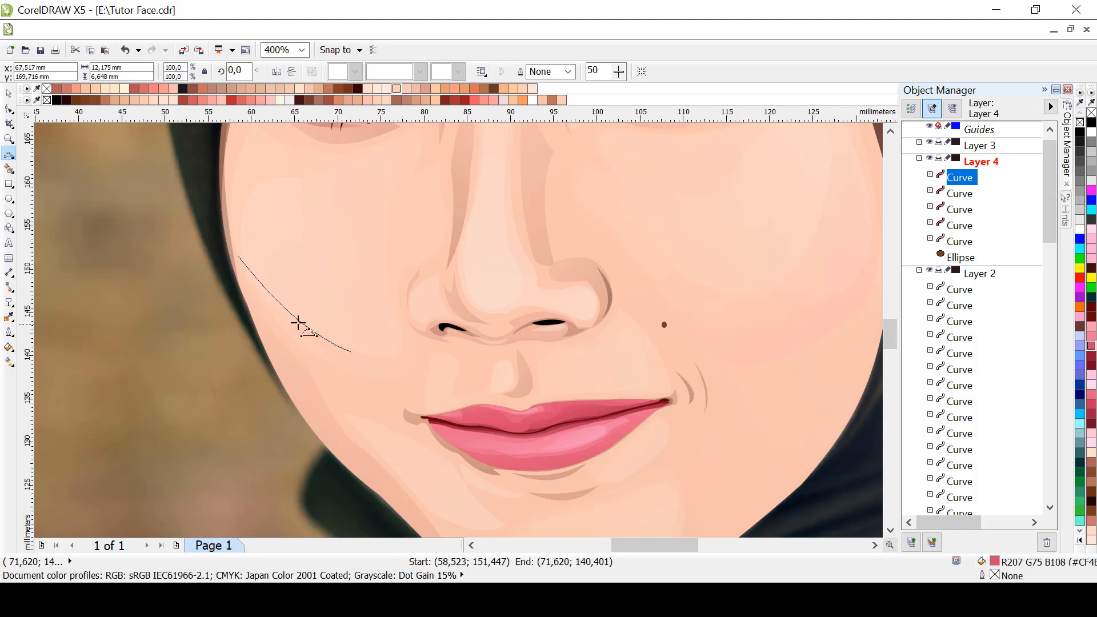
click(281, 319)
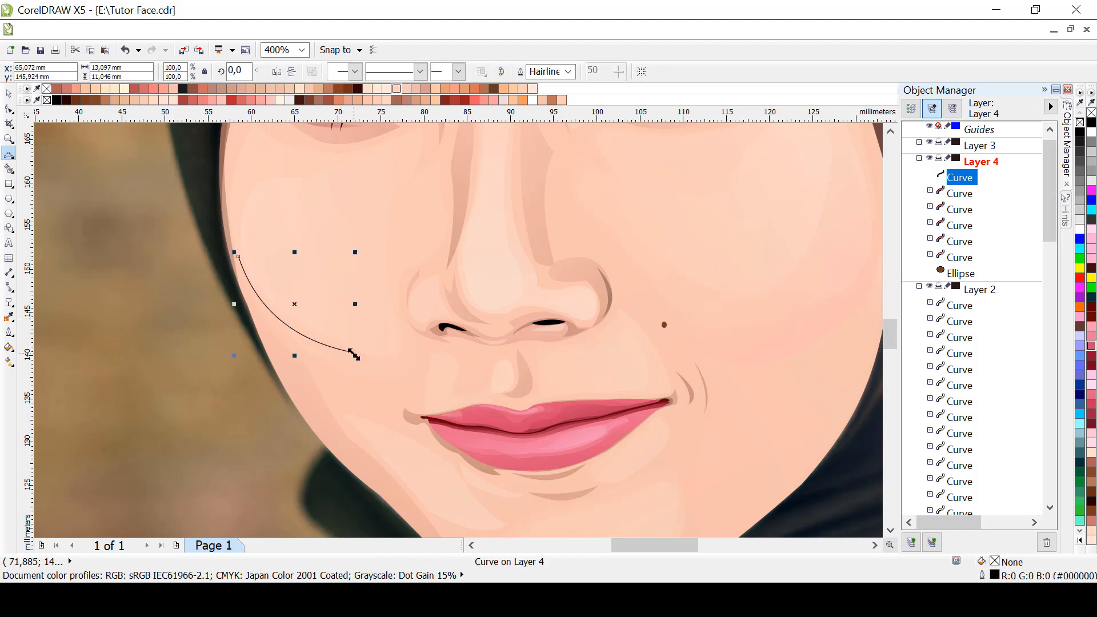
drag(351, 352, 239, 255)
click(388, 328)
click(262, 253)
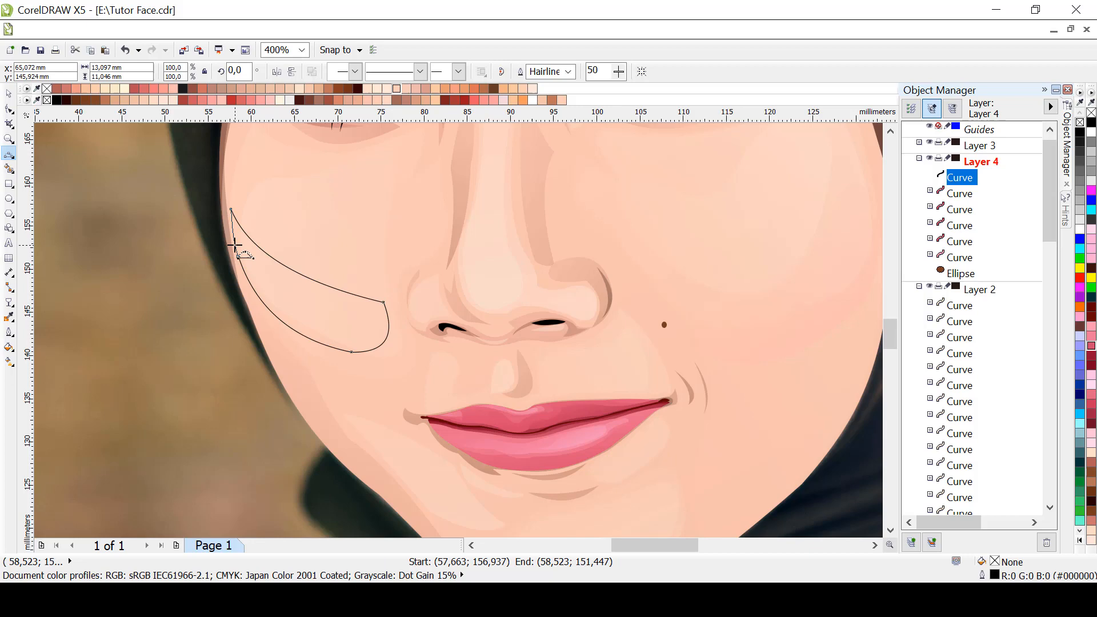
click(269, 253)
Fill the left-hand cheek blush with R207 G75 B108 and remove its outline
click(1090, 347)
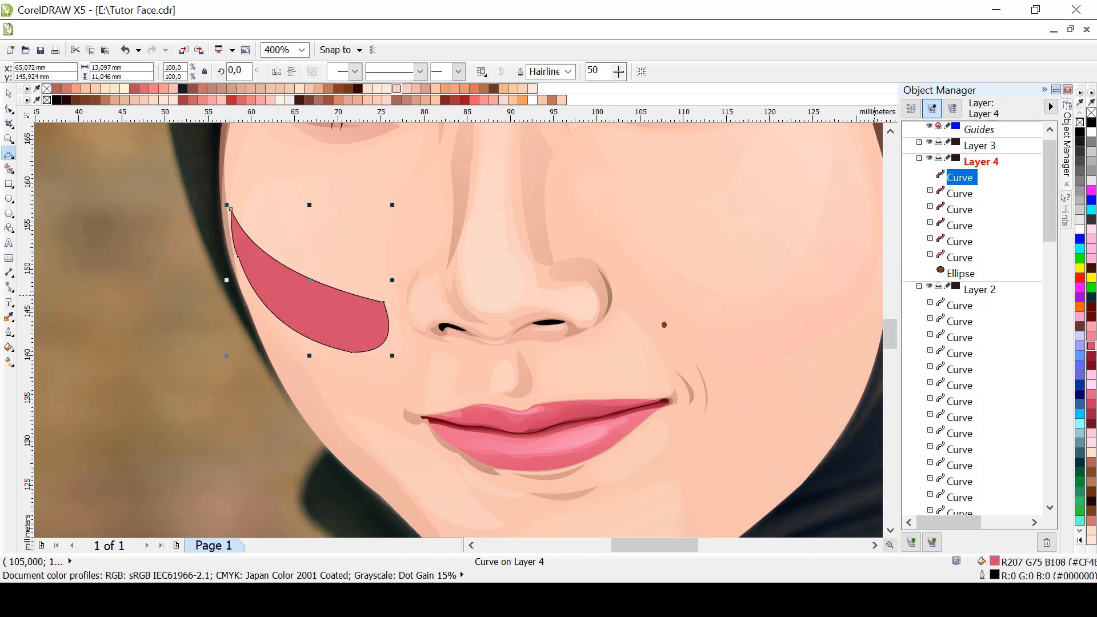
right_click(1079, 123)
scroll(617, 264, down, 1)
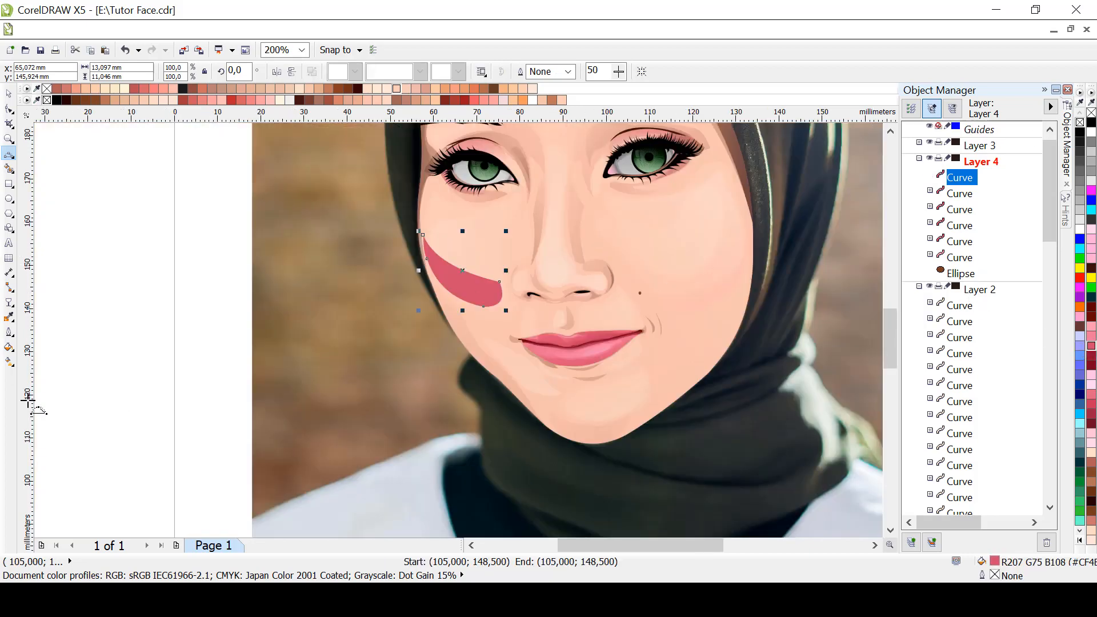
Recolour the left-hand cheek blush lighter pink and fade it with a long linear transparency from the shoulder up to beside the nose
click(9, 301)
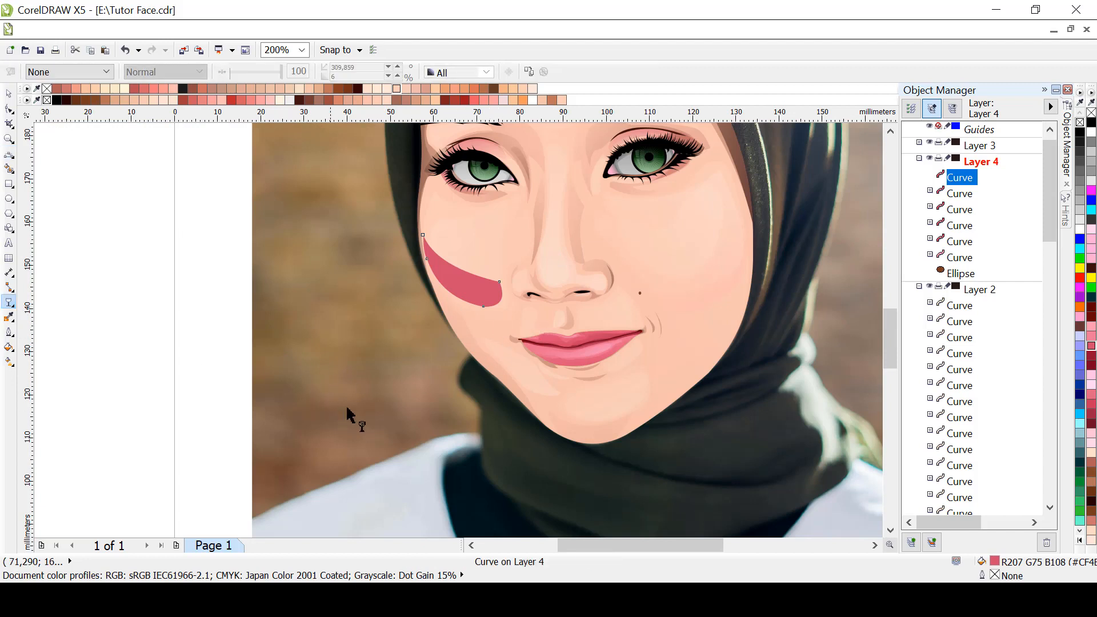
drag(343, 411, 476, 255)
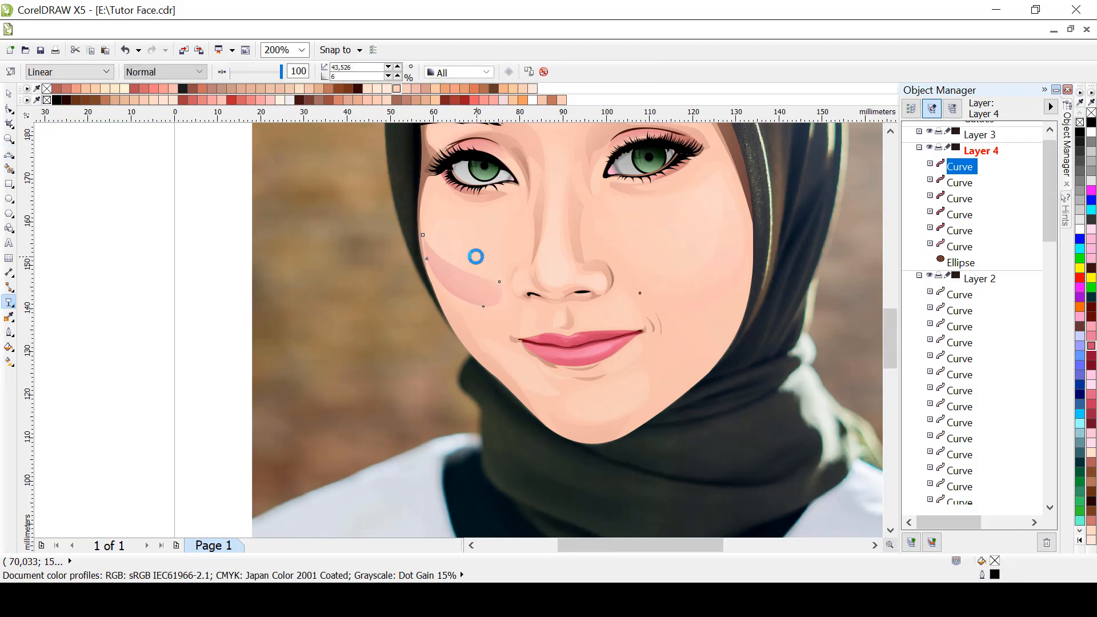
drag(342, 412, 383, 557)
drag(476, 255, 497, 269)
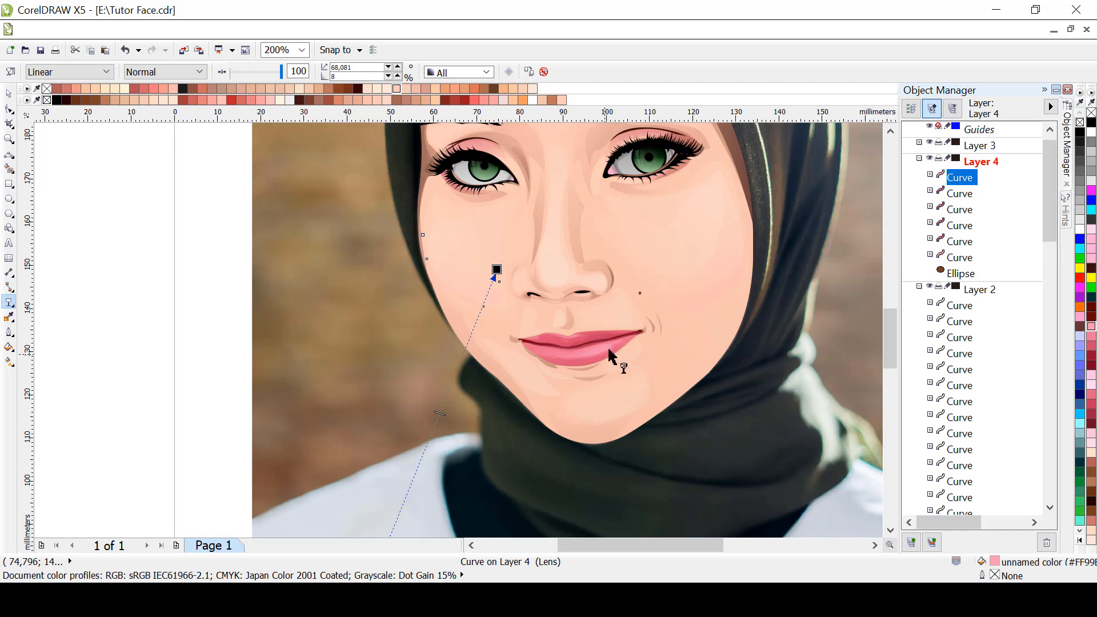
scroll(610, 357, down, 2)
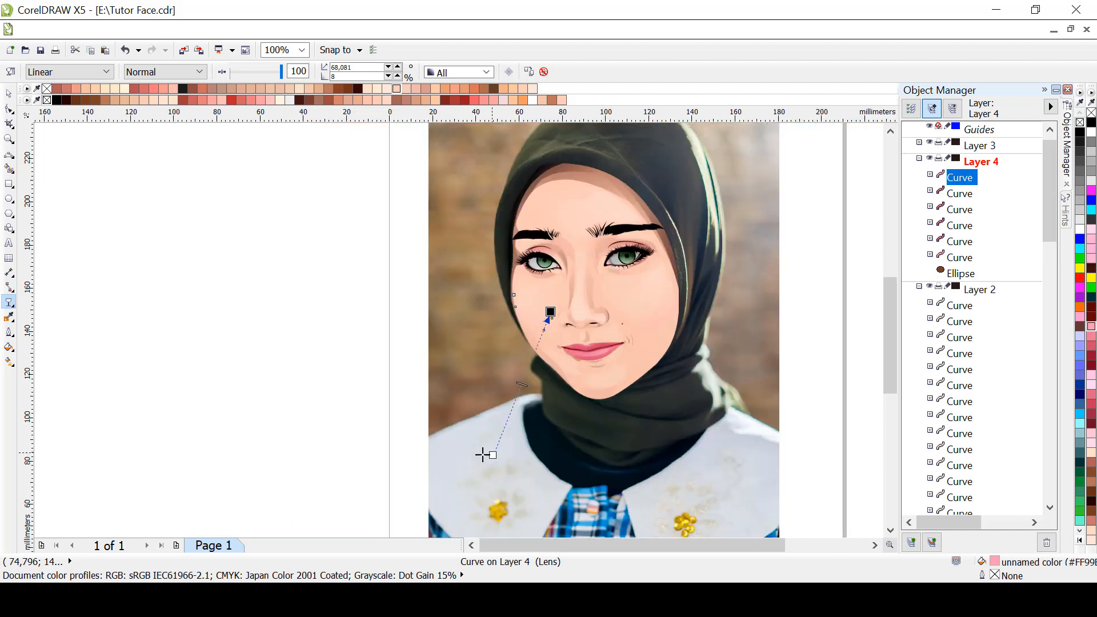
drag(491, 455, 438, 463)
click(845, 379)
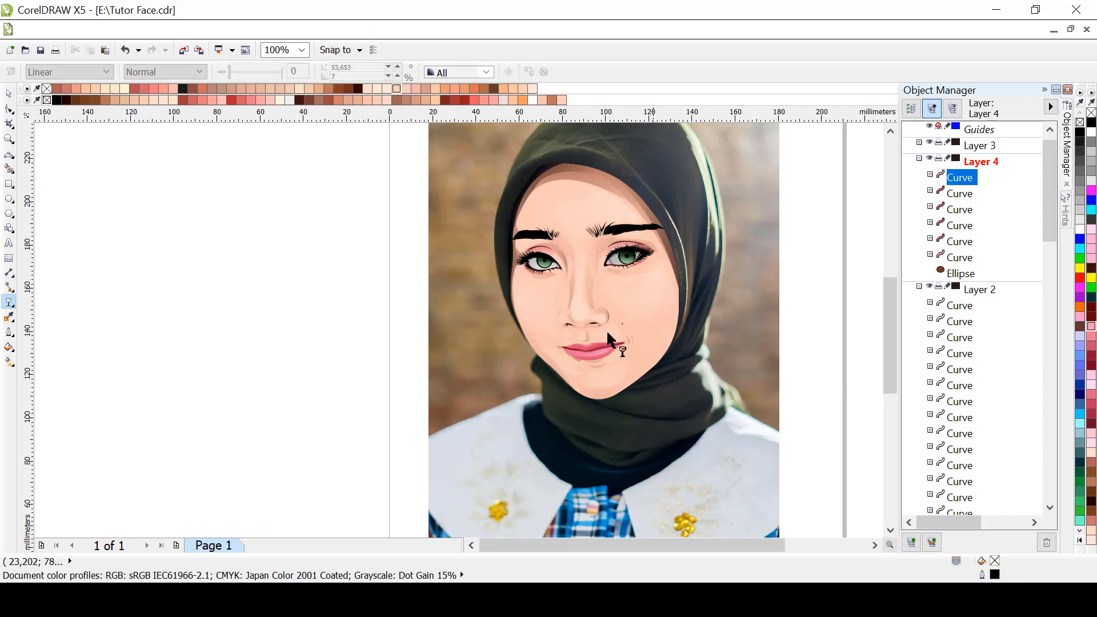
Collapse Layer 4 and Layer 2 in the object list and hide Layer 1 containing the reference photo
scroll(605, 336, up, 1)
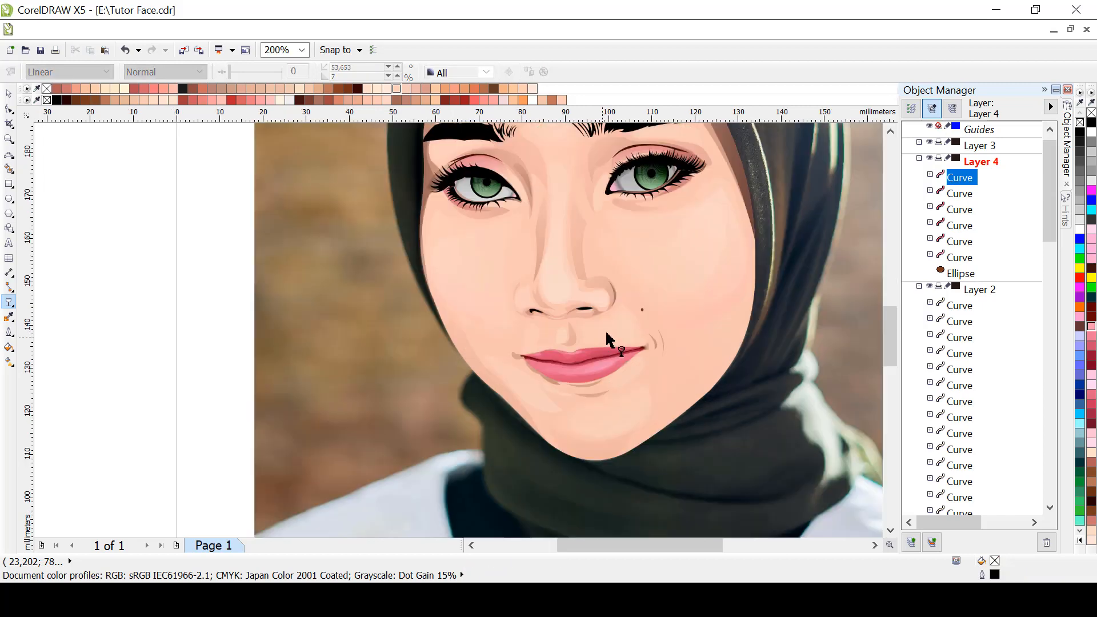
scroll(610, 341, up, 1)
scroll(606, 334, down, 2)
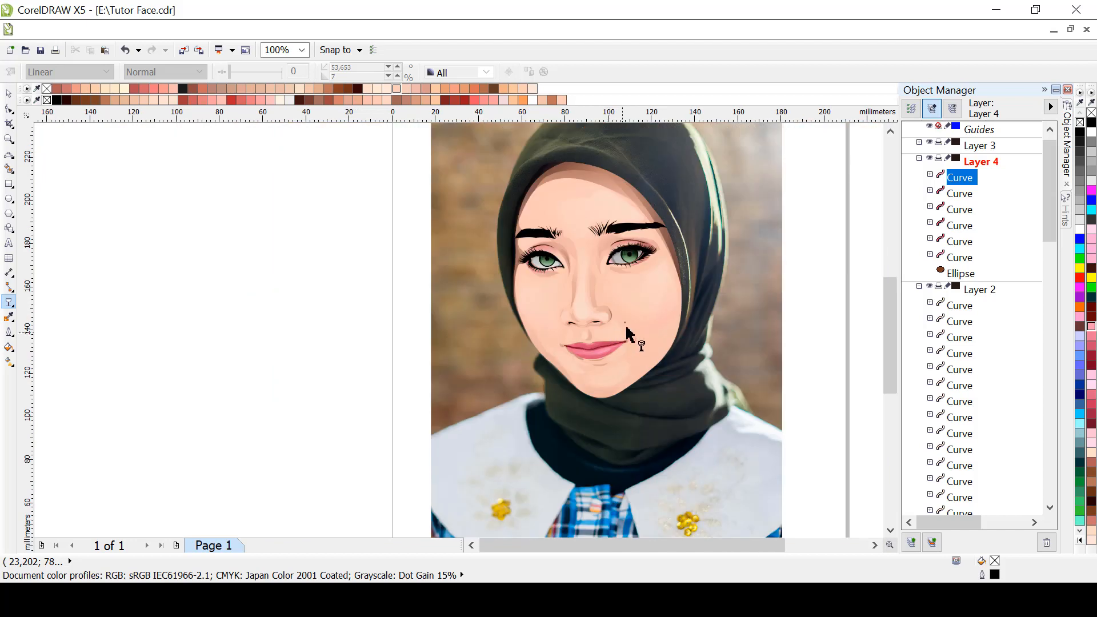
click(919, 158)
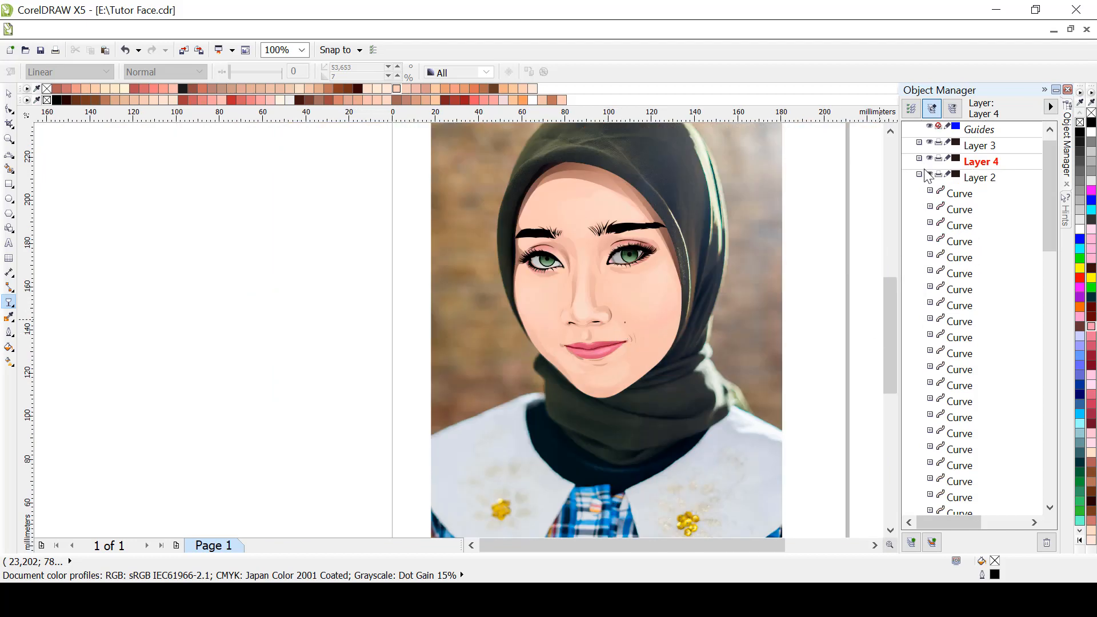
click(919, 174)
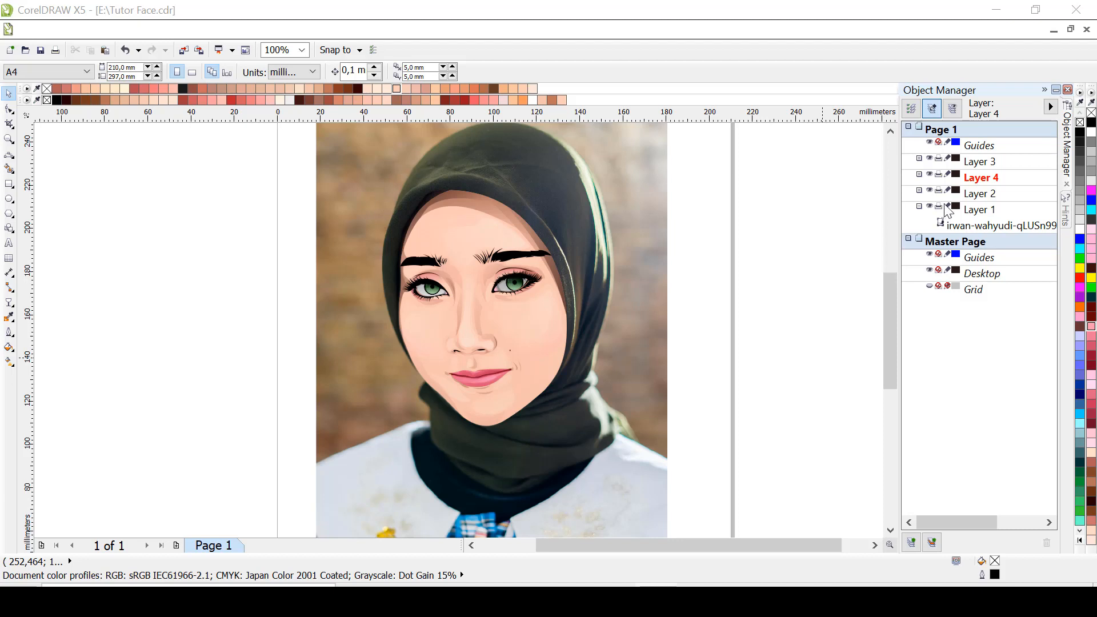
click(930, 207)
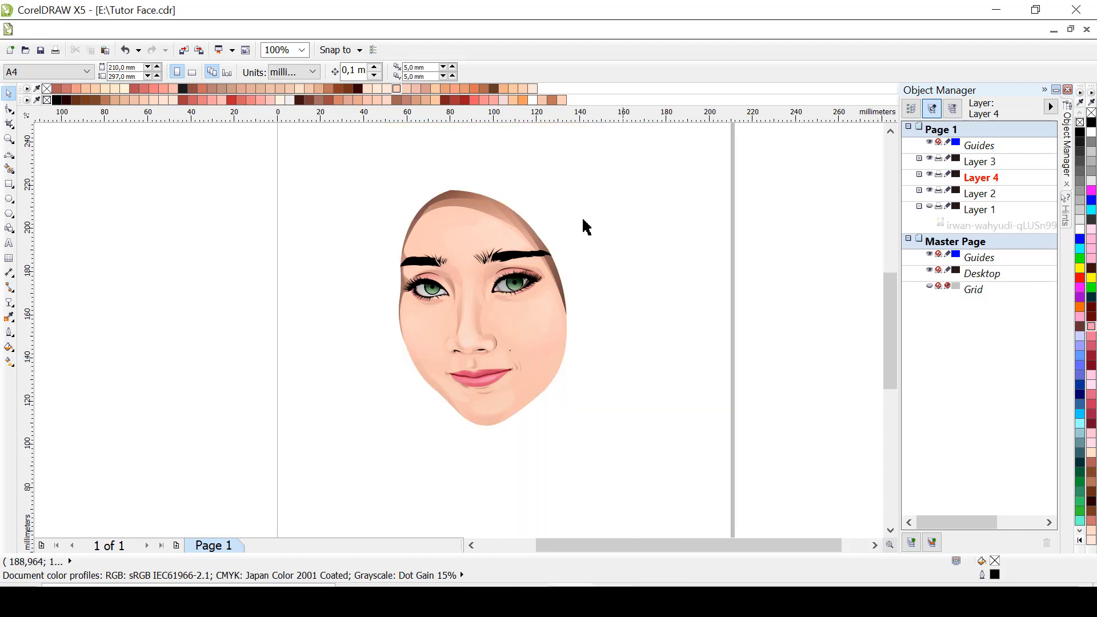